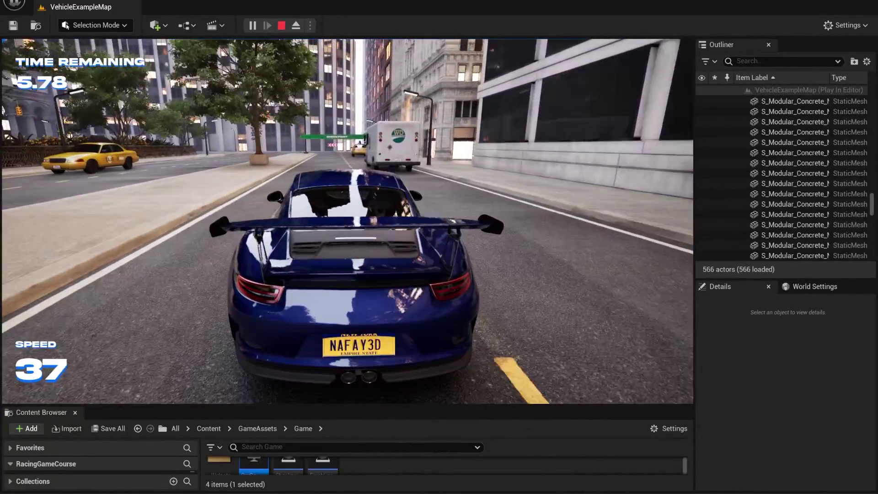
Drive the blue car around the city block through the checkpoints in the play session
key("w")
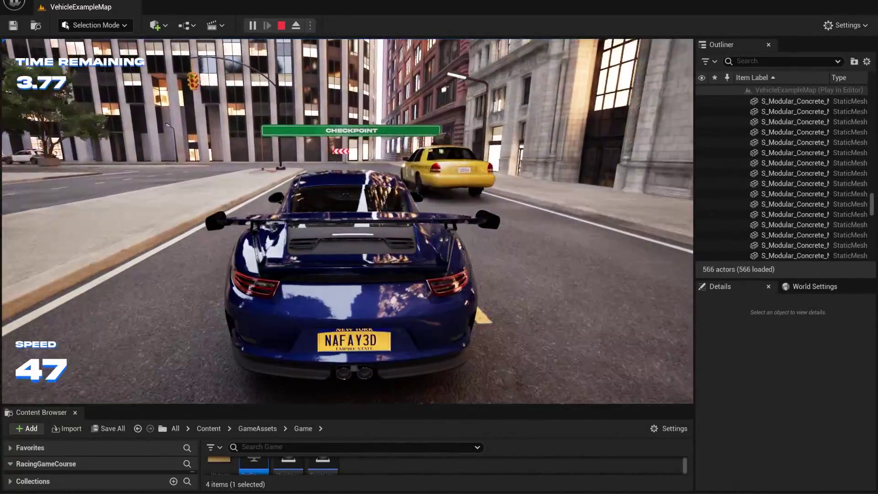
key("a")
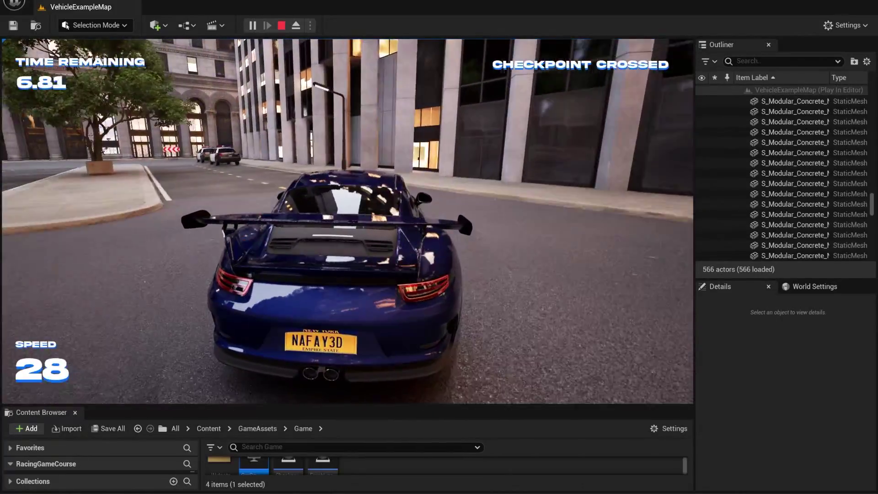
key("a")
key("w")
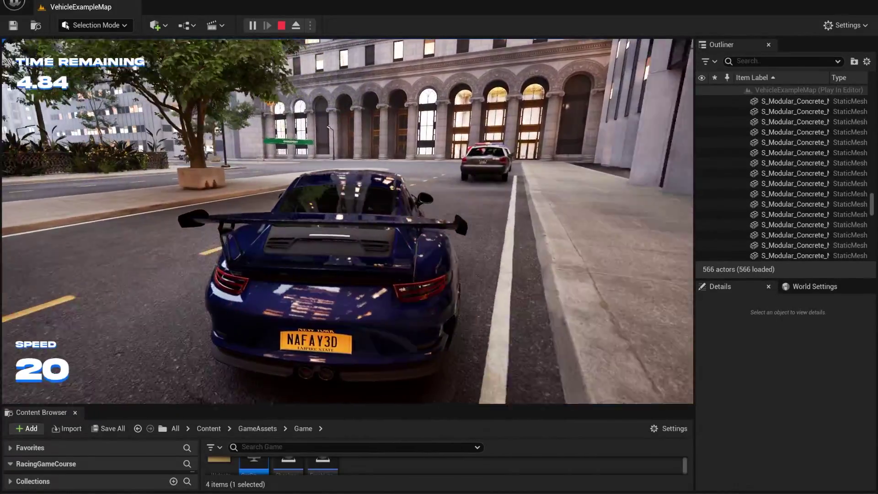
key("w")
key("d")
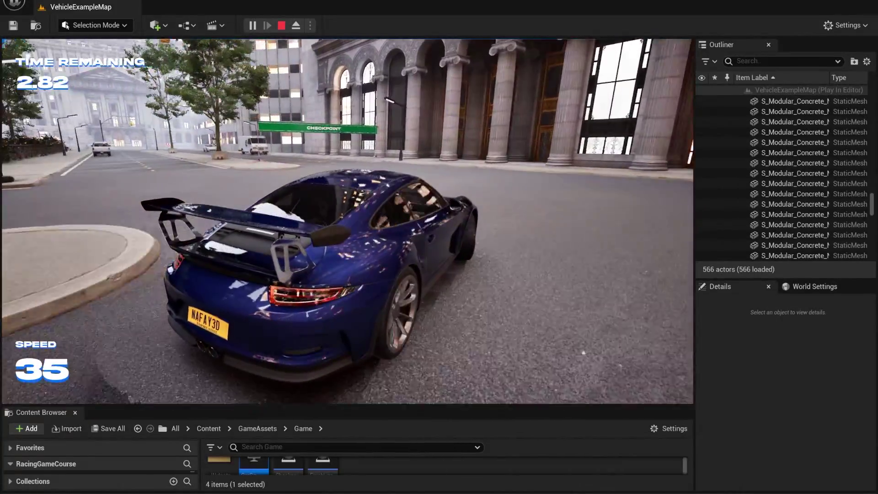
key("a")
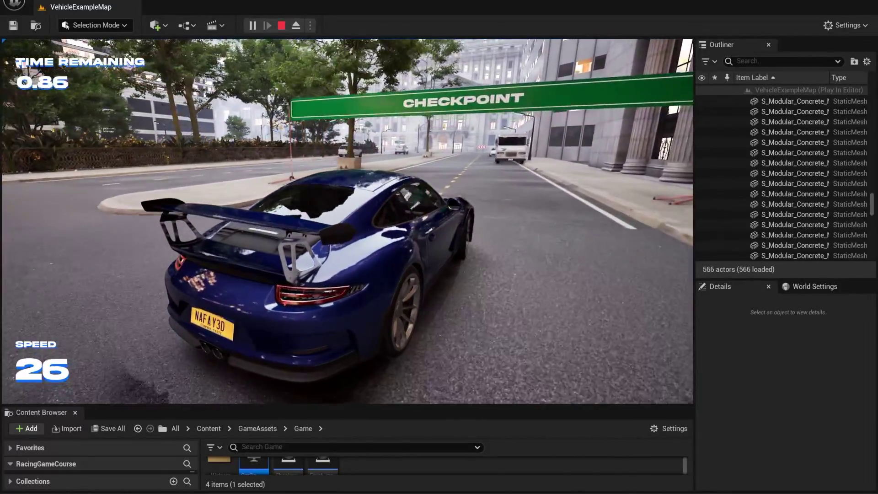
key("w")
key("w")
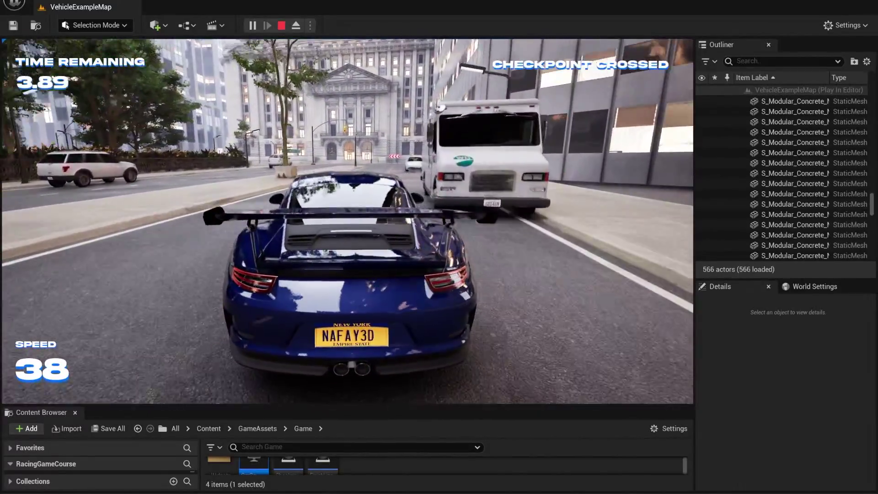
key("d")
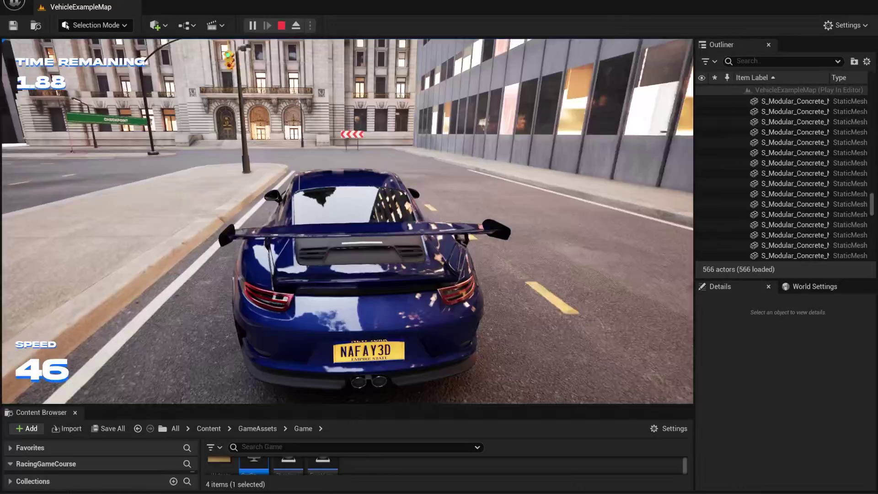
key("a")
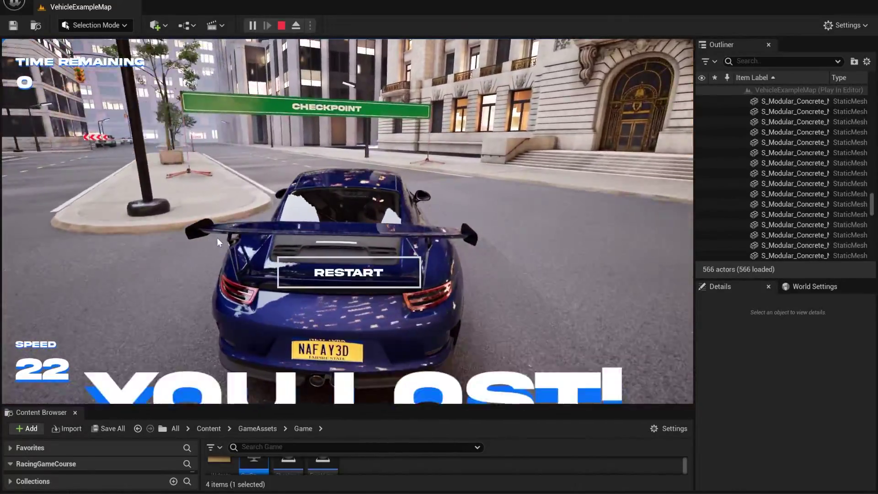
Restart the race and drive the car straight through the first checkpoint
key("w")
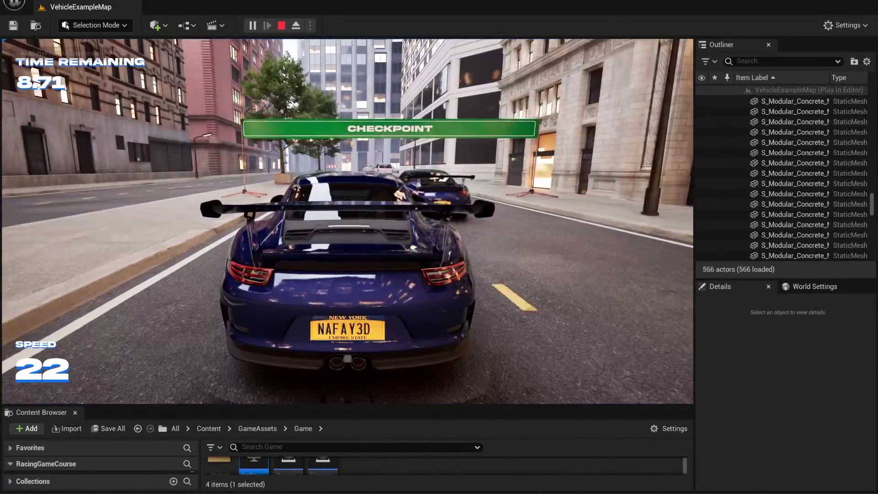
key("w")
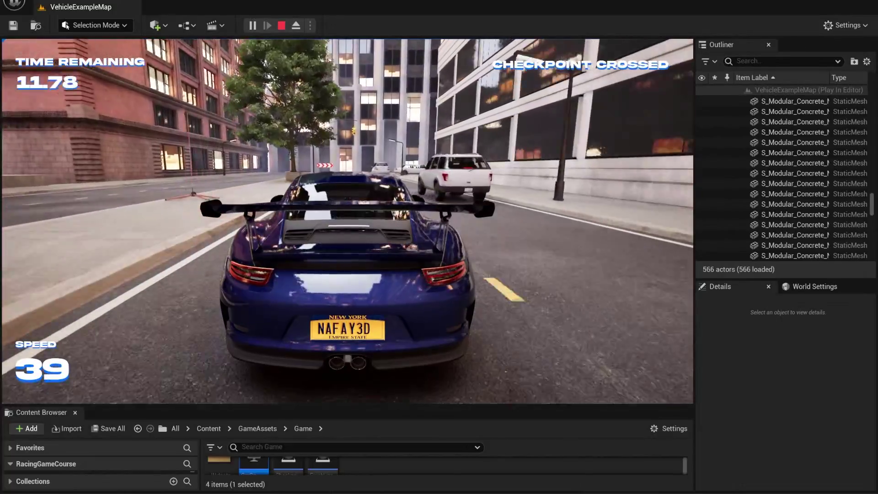
key("w")
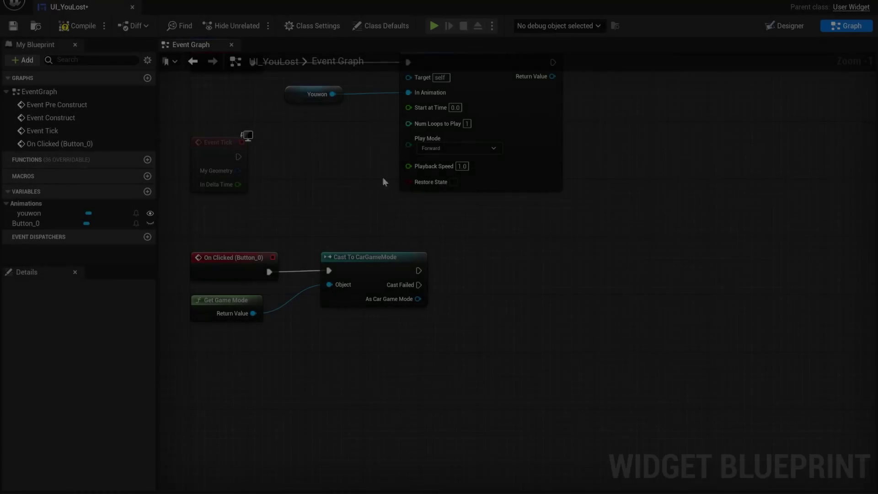
Connect an Open Level (by Name) node after Cast To CarGameMode in UI_YouLost and set its level name to VehicleExampleMap
left_click_drag(418, 270, 458, 270)
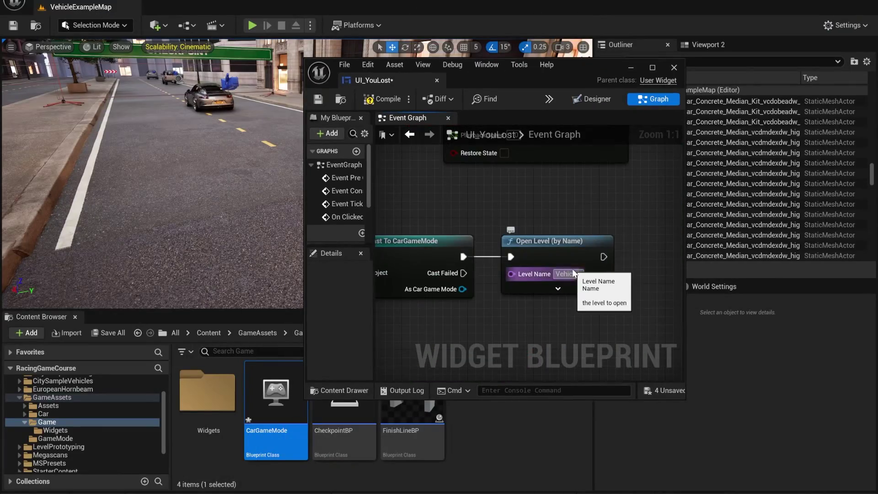
type("VehicleExampleMap")
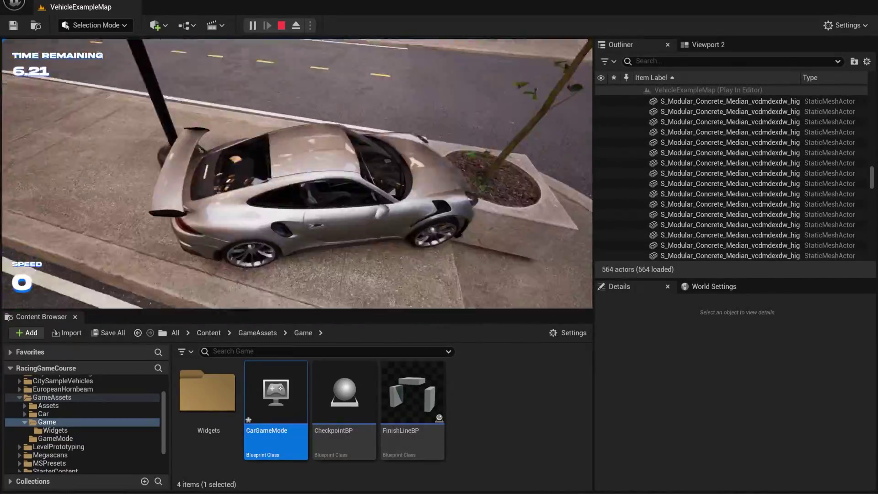
Enable the Max Roughness override in the Fine American Road material instance and set it to 0.8
left_click(782, 184)
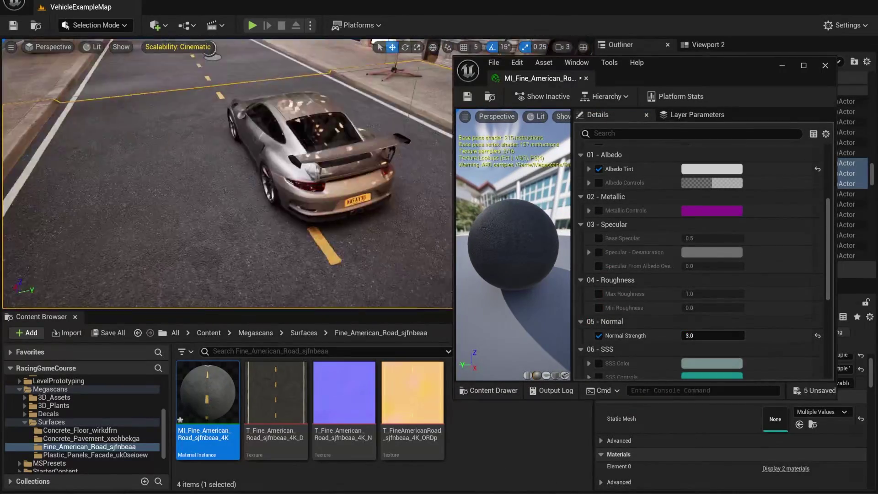
left_click(599, 294)
left_click(704, 294)
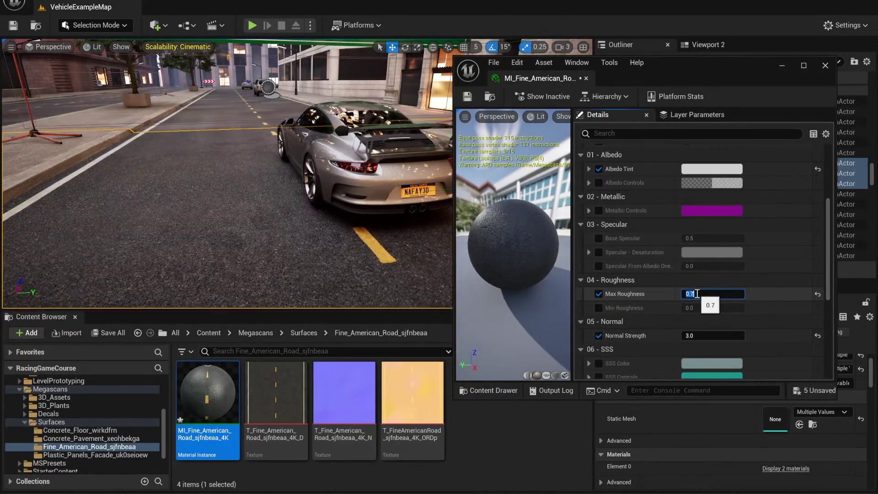
type("0.8")
key("Return")
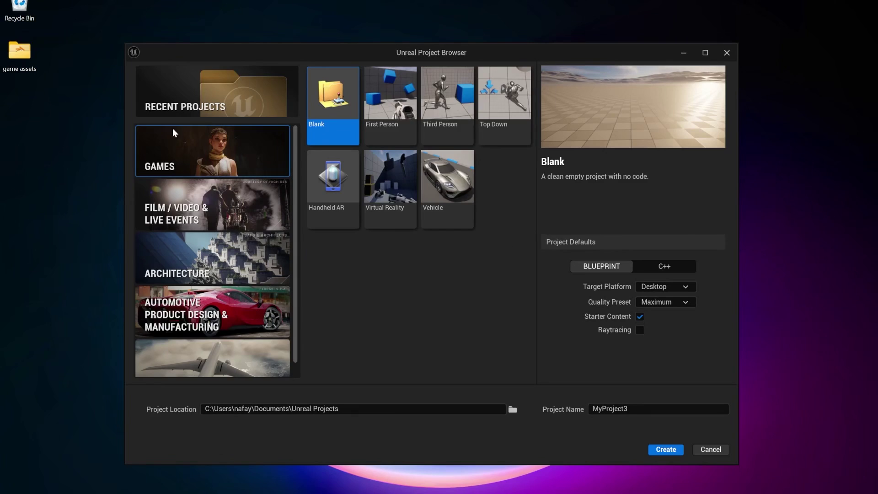
Choose the Vehicle template for the new game project and read through its description
left_click(451, 180)
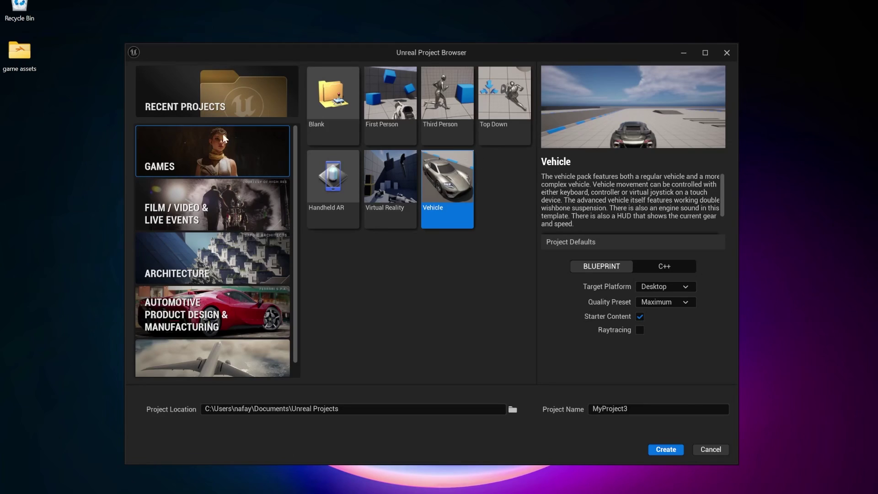
left_click(336, 106)
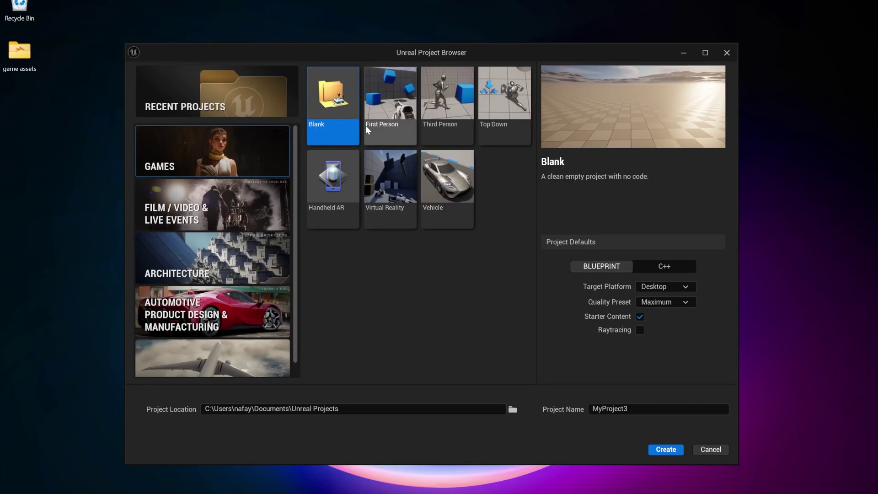
left_click(441, 179)
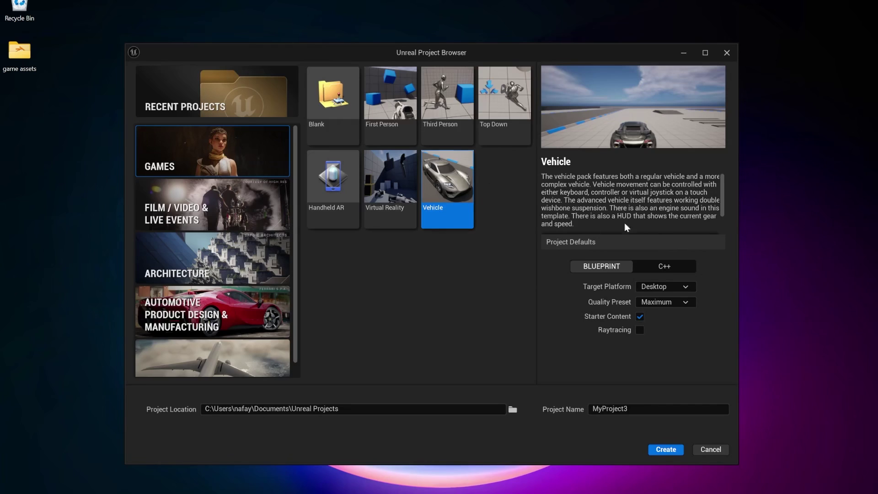
scroll(646, 205, "down", 5)
scroll(647, 205, "up", 5)
Set the new project's quality preset to Maximum and enable Raytracing
left_click(666, 303)
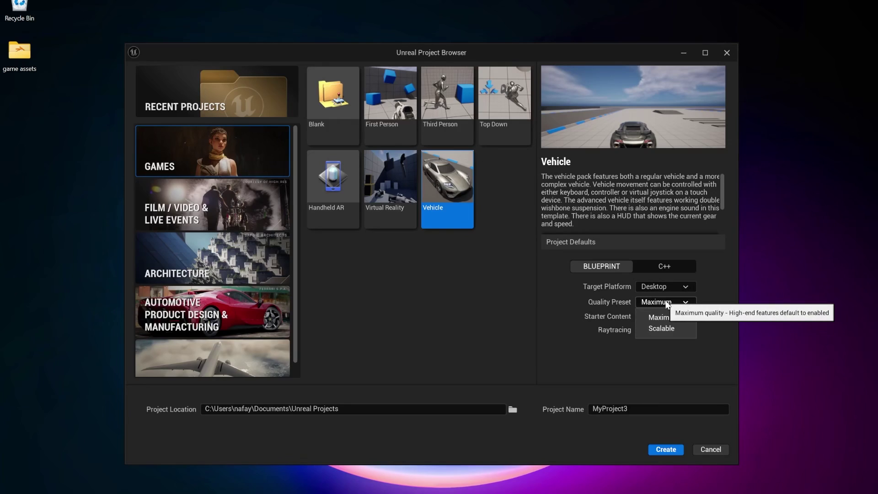
left_click(664, 316)
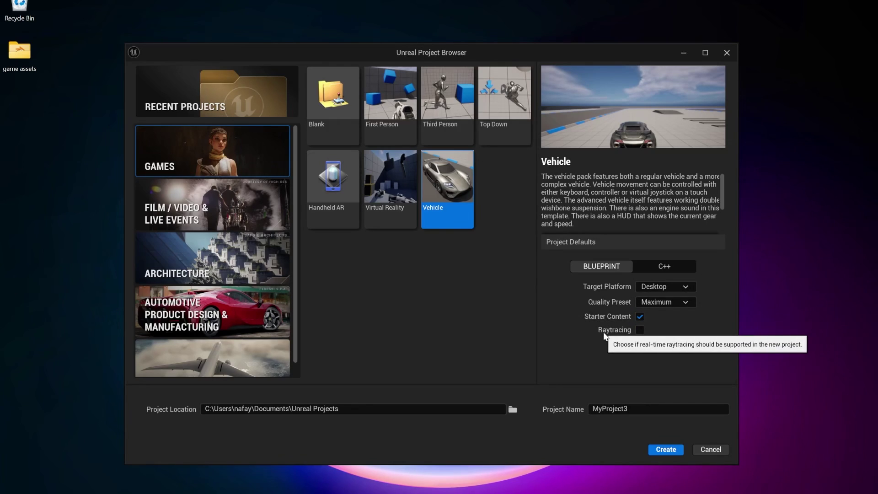
left_click(639, 330)
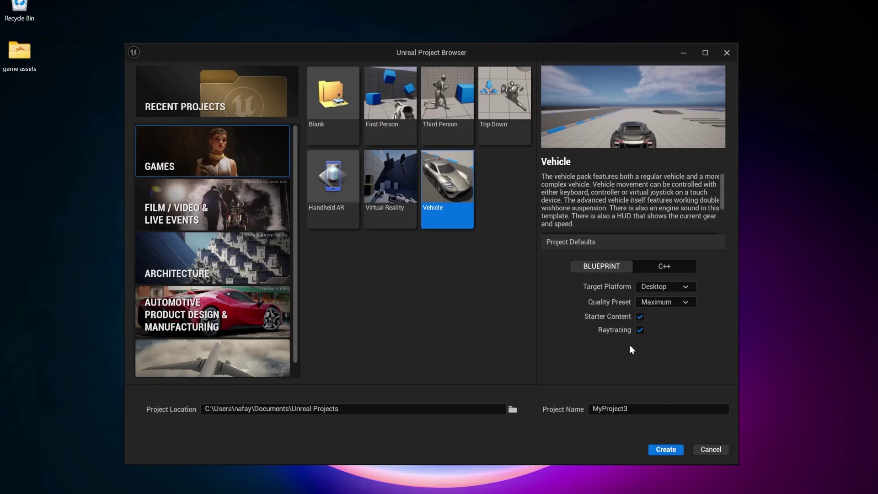
Name the project RacingGameCourse and create it
left_click(639, 408)
left_click_drag(638, 409, 577, 408)
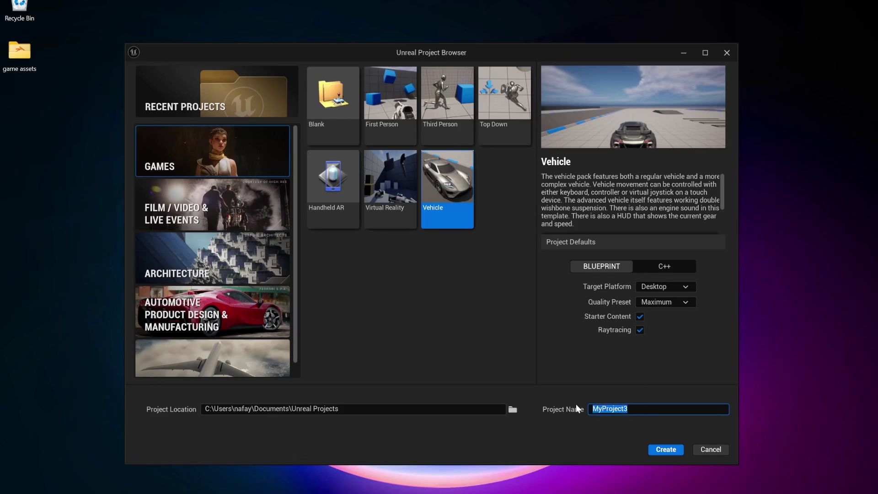
type("U")
key("Num_Lock")
key("BackSpace")
key("BackSpace")
key("Num_Lock")
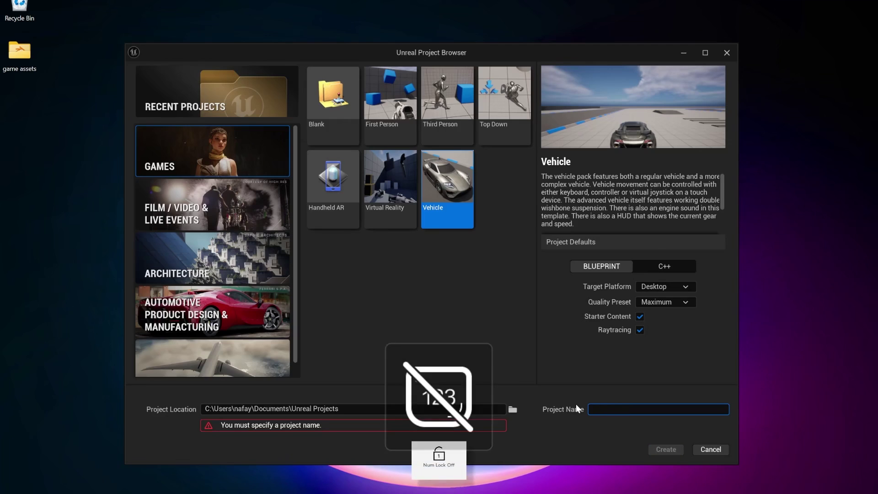
type("Racing")
key("Num_Lock")
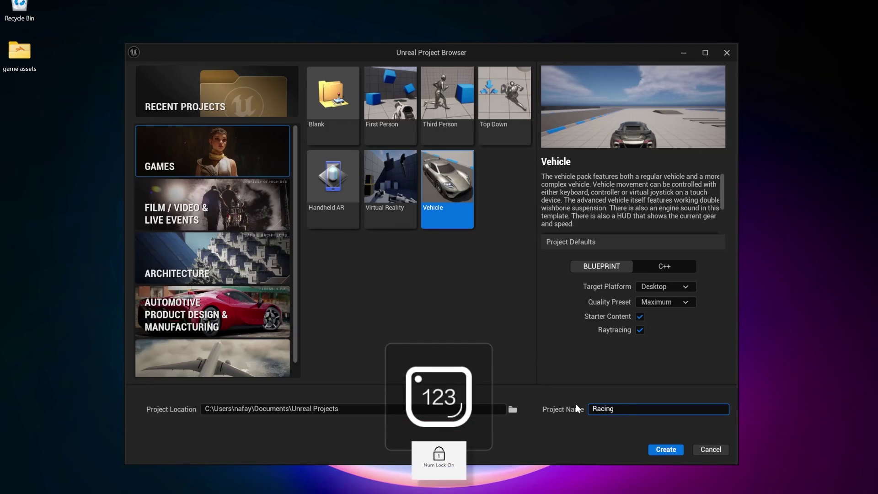
type("GameCourse")
key("Return")
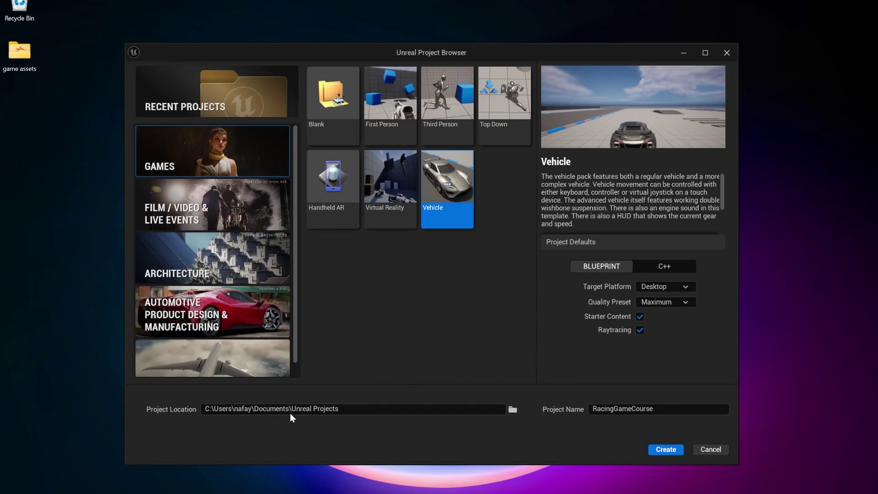
left_click(665, 449)
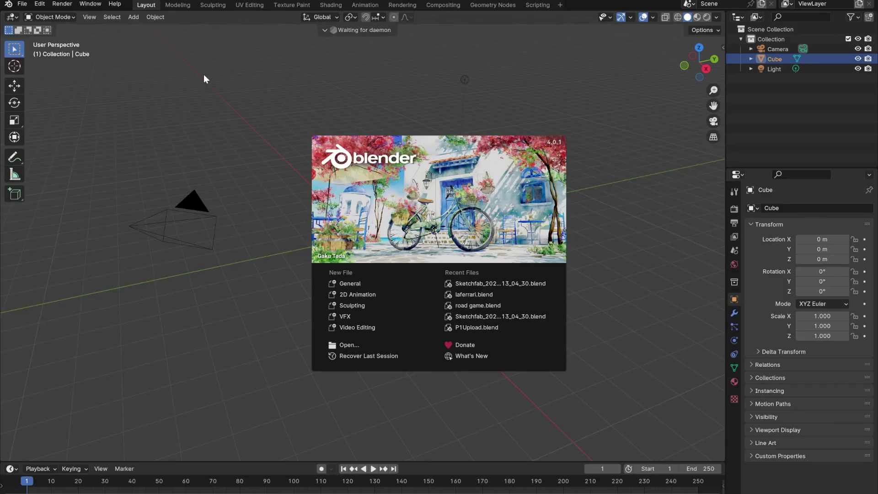
Switch to Blender, dismiss the splash screen and delete the default scene objects
left_click(276, 185)
left_click_drag(208, 136, 478, 336)
key("Delete")
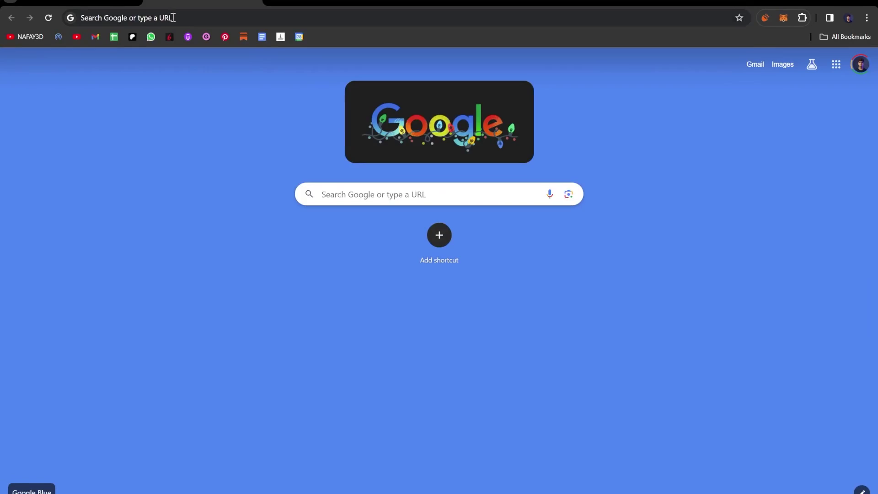
Switch to the web browser and search Google for "car 3d model"
left_click(173, 18)
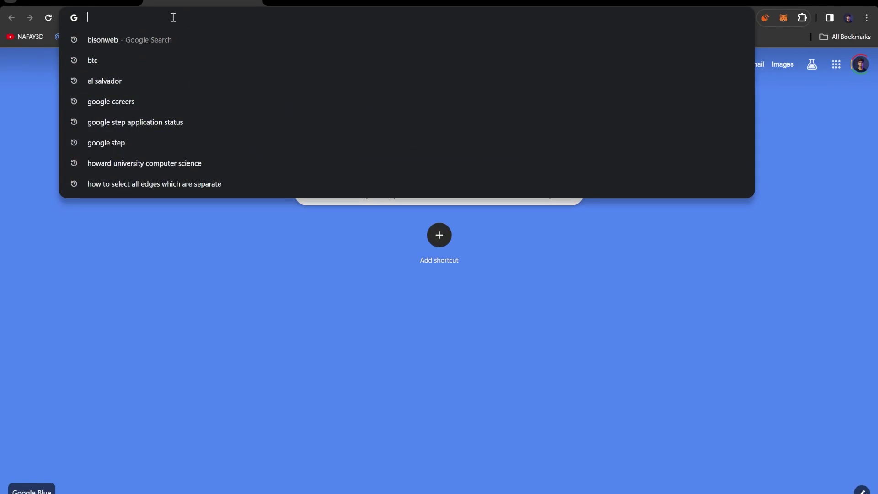
type("car")
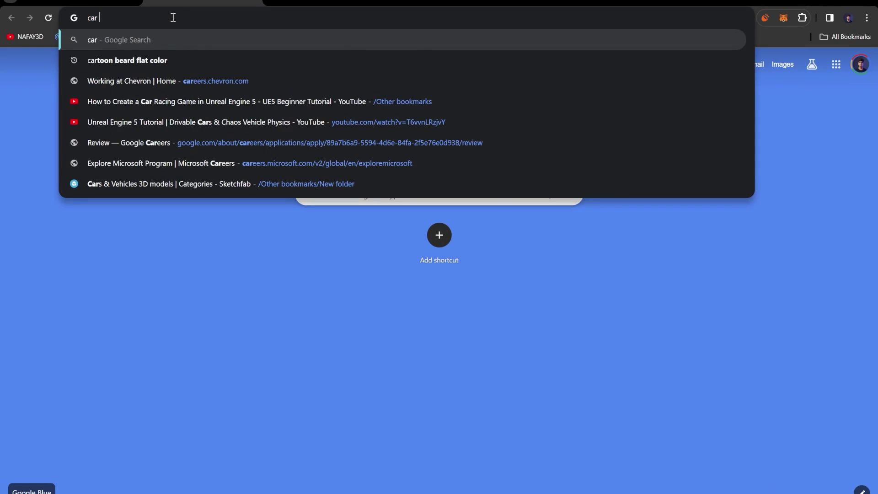
type("3d model")
key("Return")
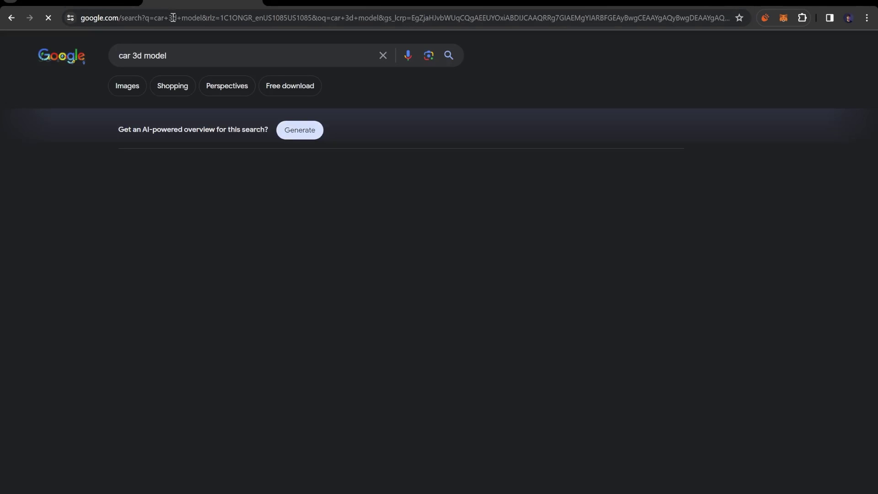
scroll(211, 217, "down", 5)
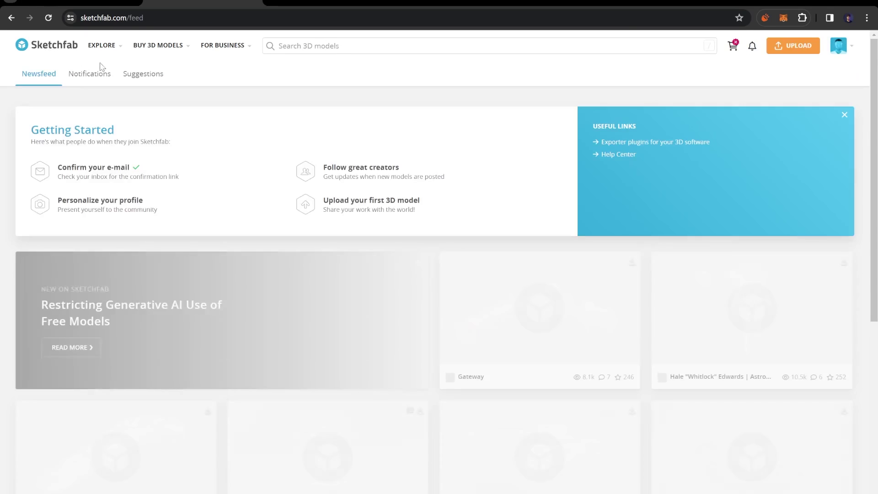
Browse Sketchfab's downloadable models and filter them to the Cars & Vehicles category
mouse_move(114, 52)
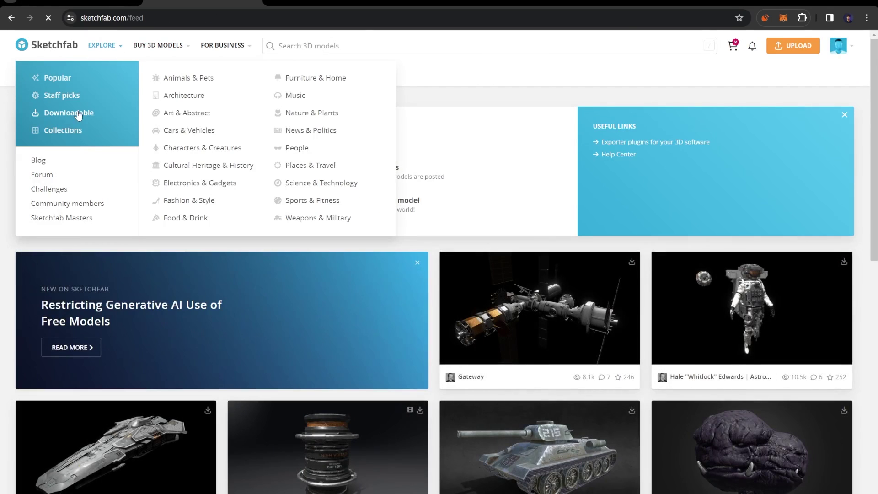
left_click(69, 113)
left_click(32, 83)
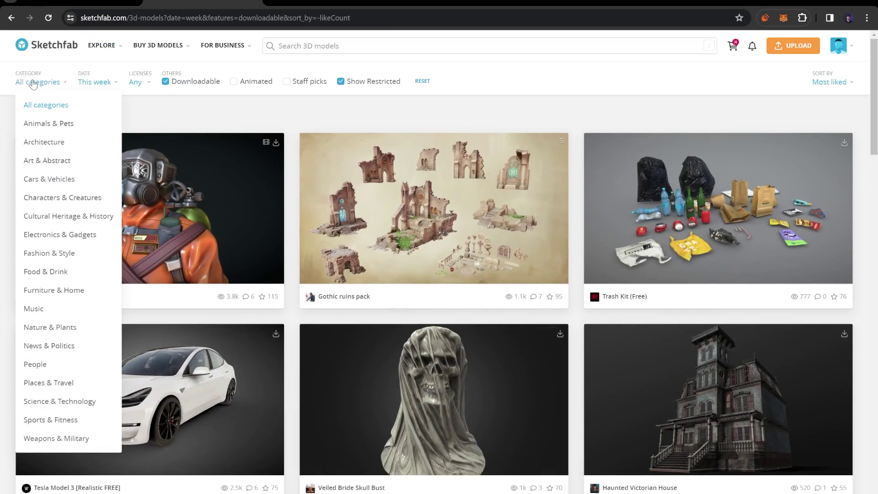
left_click(51, 178)
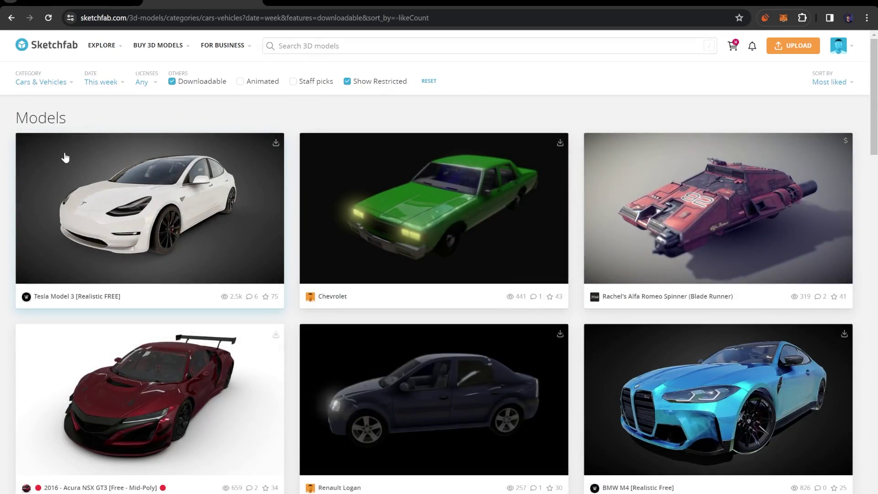
Look over the Cars & Vehicles listing and search Sketchfab for "porsche 911"
scroll(877, 210, "down", 5)
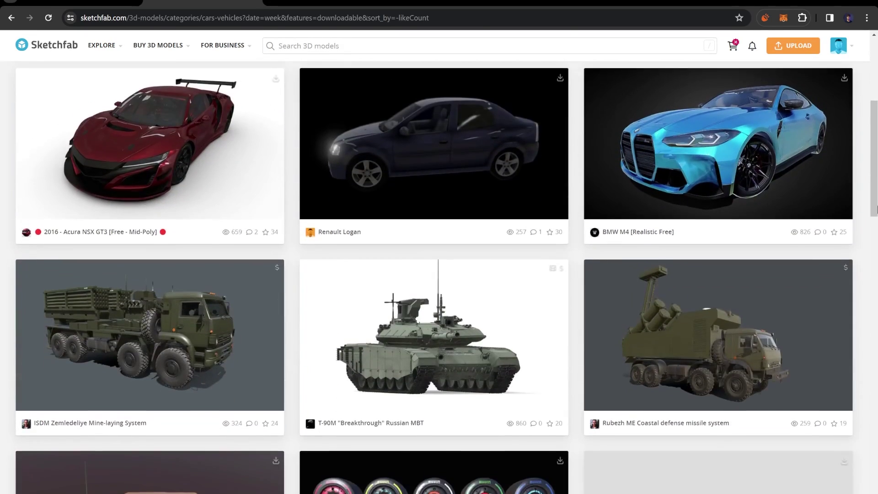
scroll(877, 209, "up", 5)
scroll(877, 210, "down", 5)
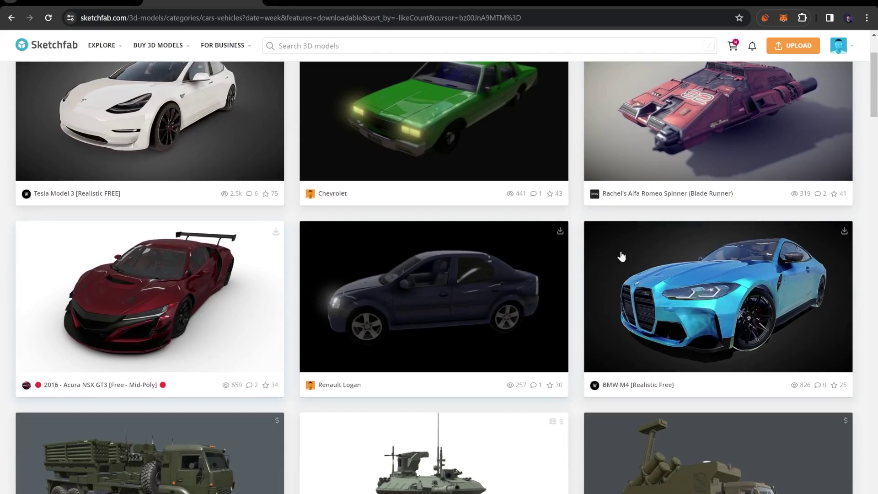
scroll(709, 248, "down", 1)
scroll(709, 249, "up", 3)
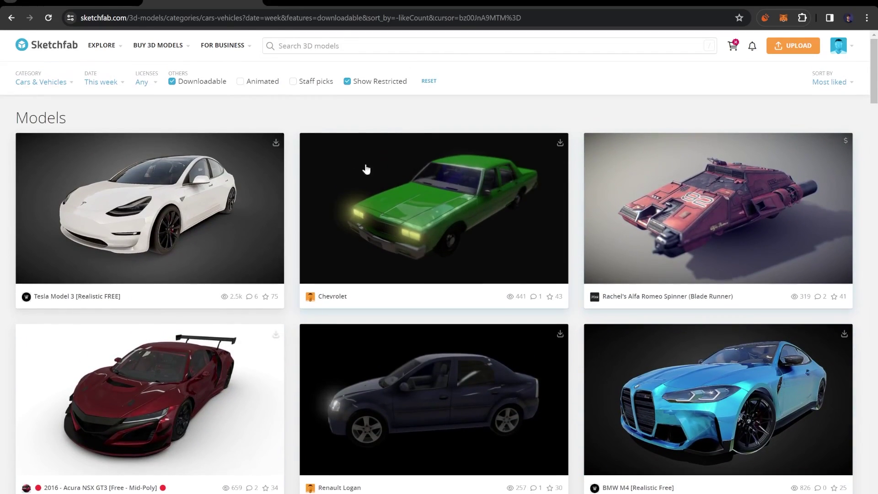
left_click(303, 42)
type("po")
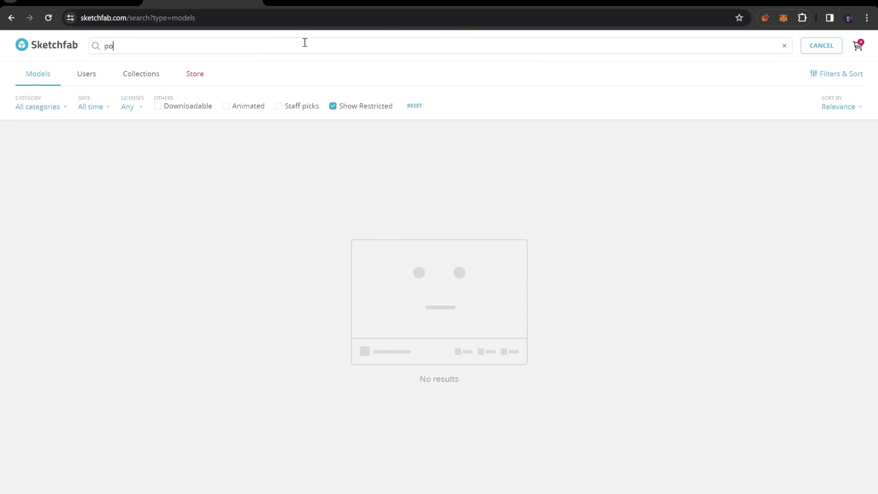
type("rsche 911")
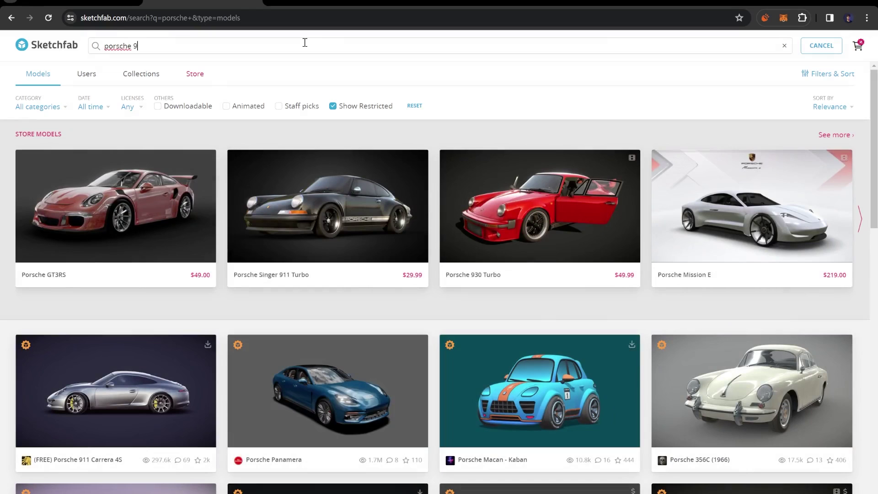
Find the orange Porsche 911 GT3 in the search results and open its page in a new browser tab
scroll(332, 232, "down", 3)
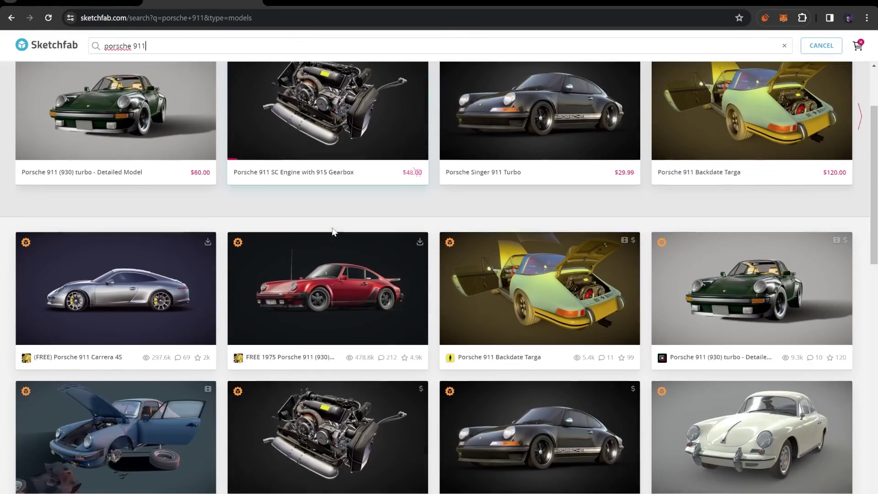
scroll(332, 233, "down", 7)
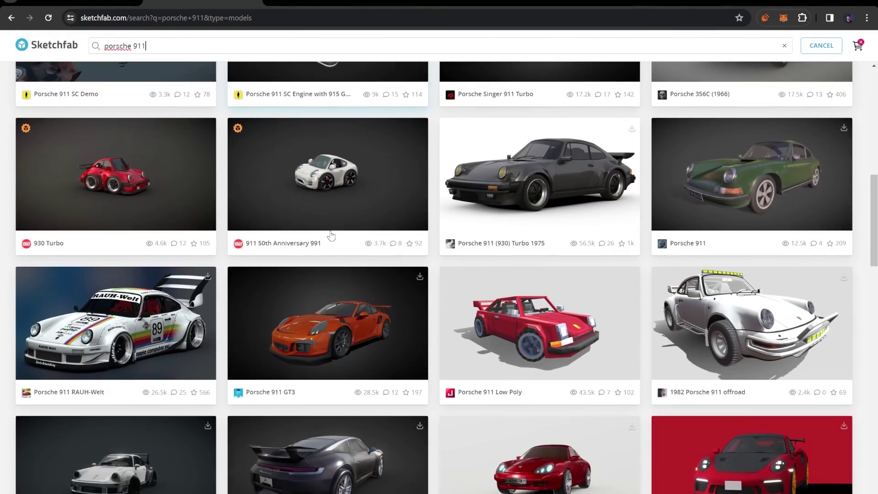
right_click(314, 321)
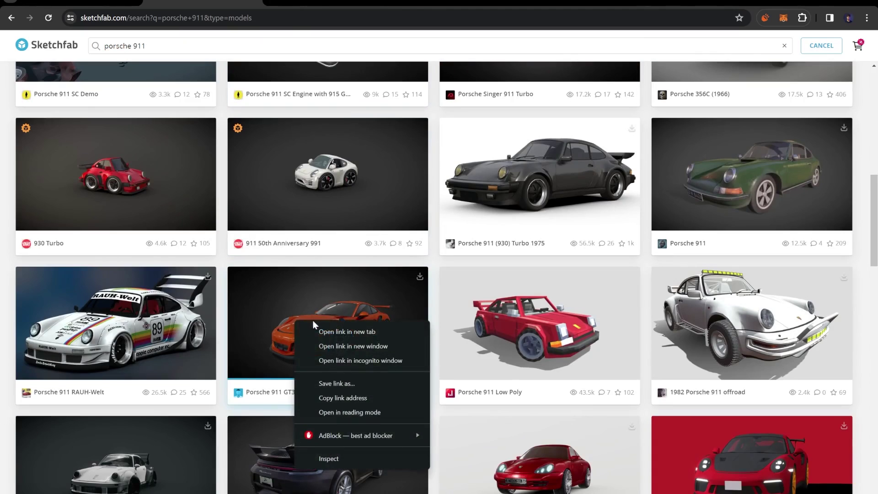
left_click(356, 333)
key("ctrl+Tab")
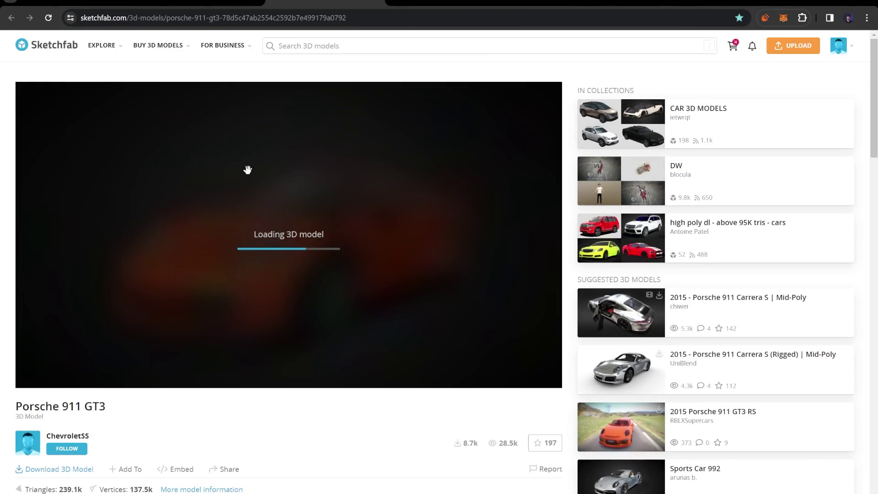
key("ctrl+shift+Tab")
key("ctrl+Tab")
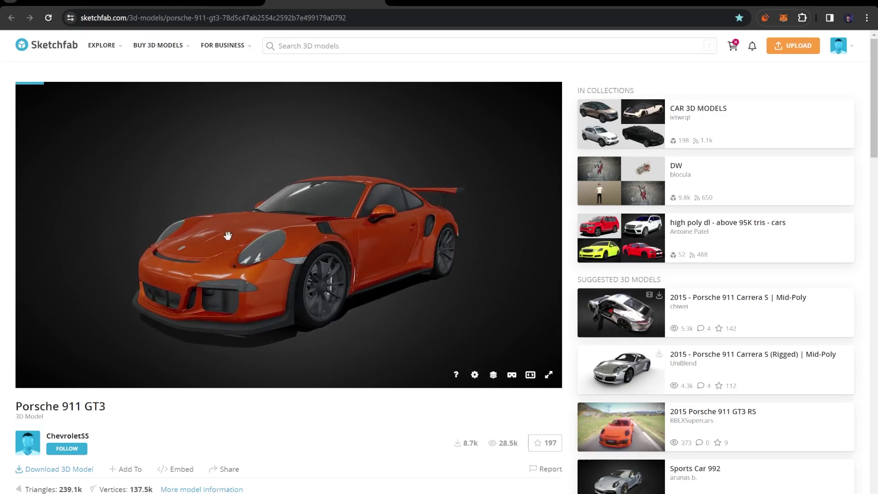
Inspect the Porsche 911 GT3 model from the side and check its triangle count
left_click_drag(228, 236, 289, 231)
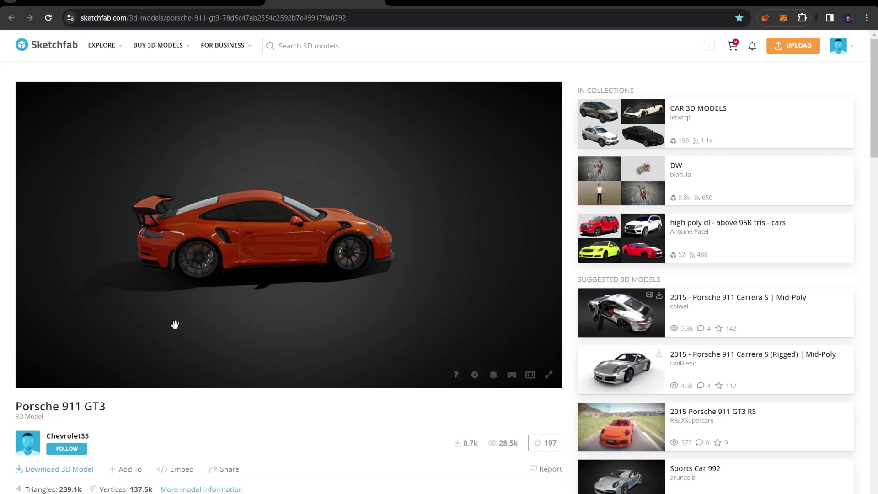
scroll(188, 428, "down", 1)
scroll(187, 428, "down", 1)
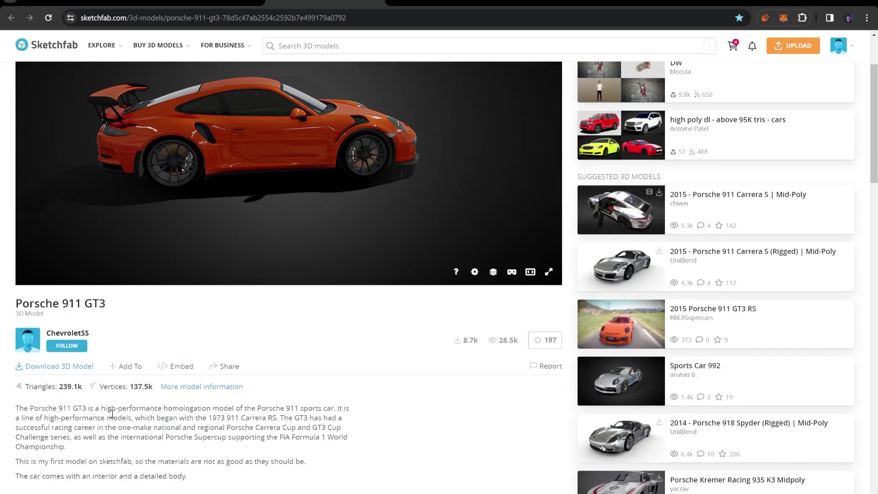
left_click_drag(27, 387, 84, 386)
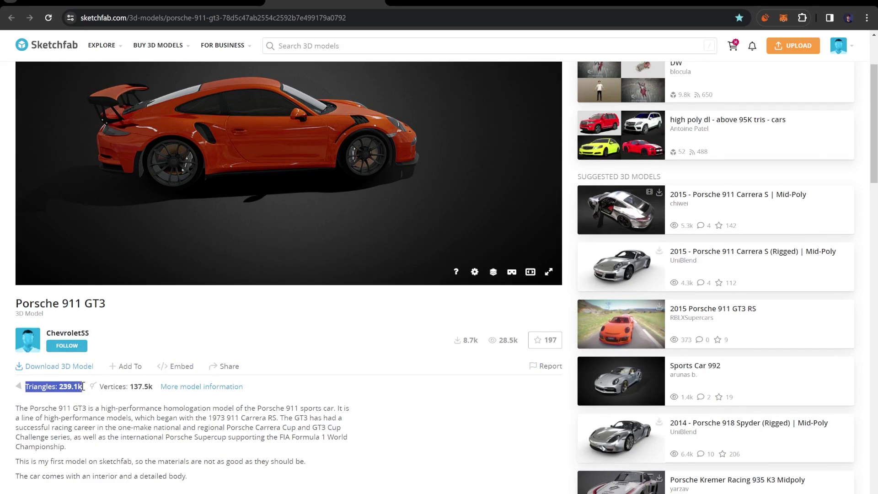
left_click(78, 400)
Return to the Porsche 911 search results and browse the other available models for comparison
left_click(203, 2)
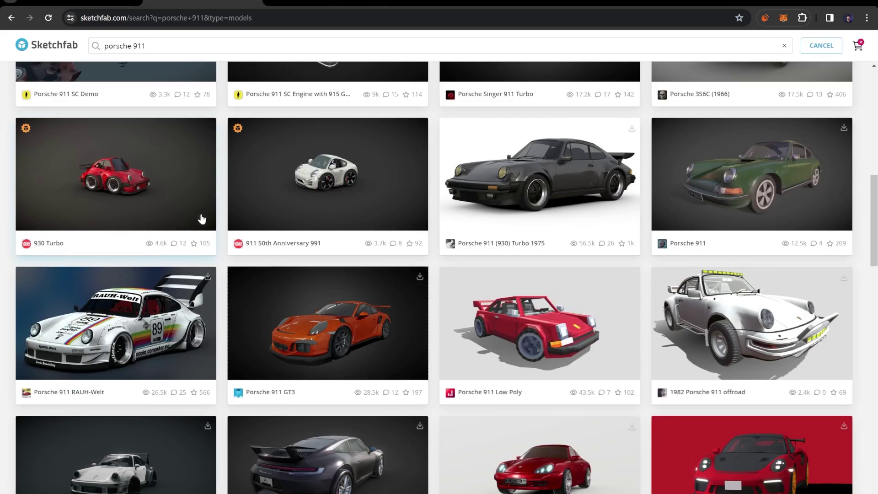
scroll(202, 220, "up", 3)
scroll(302, 262, "down", 1)
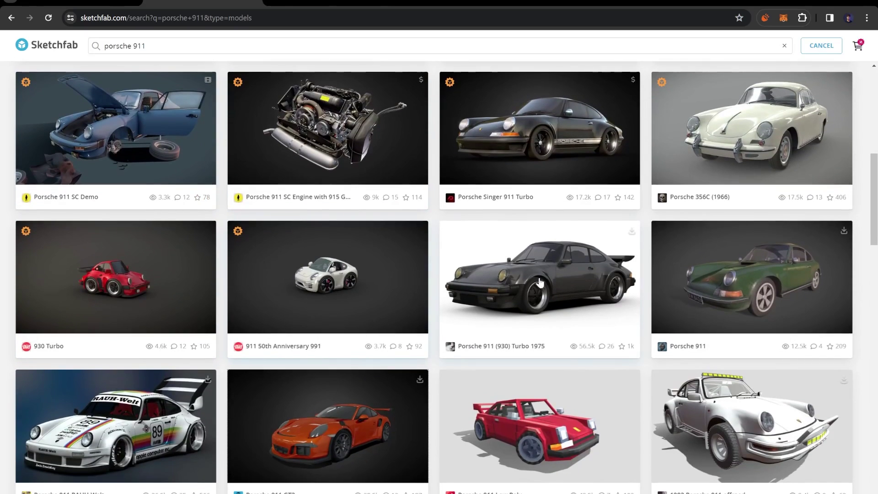
scroll(500, 279, "up", 3)
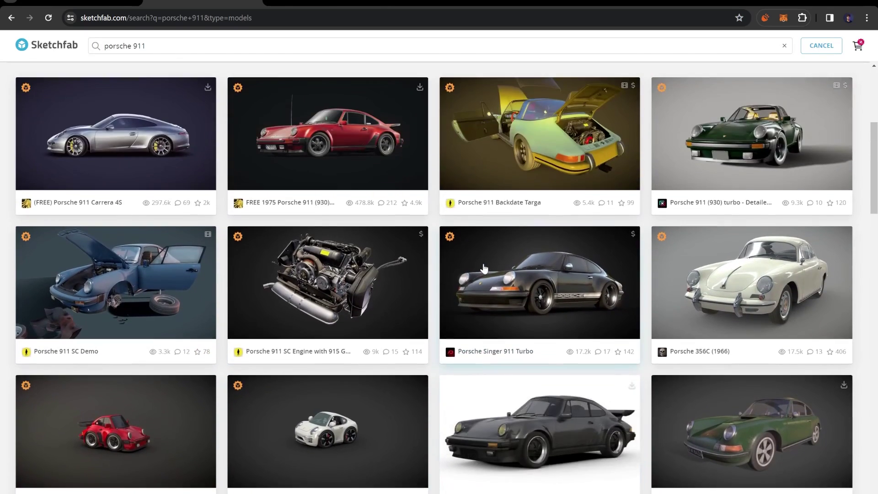
scroll(476, 275, "up", 3)
scroll(394, 288, "up", 2)
scroll(372, 294, "down", 6)
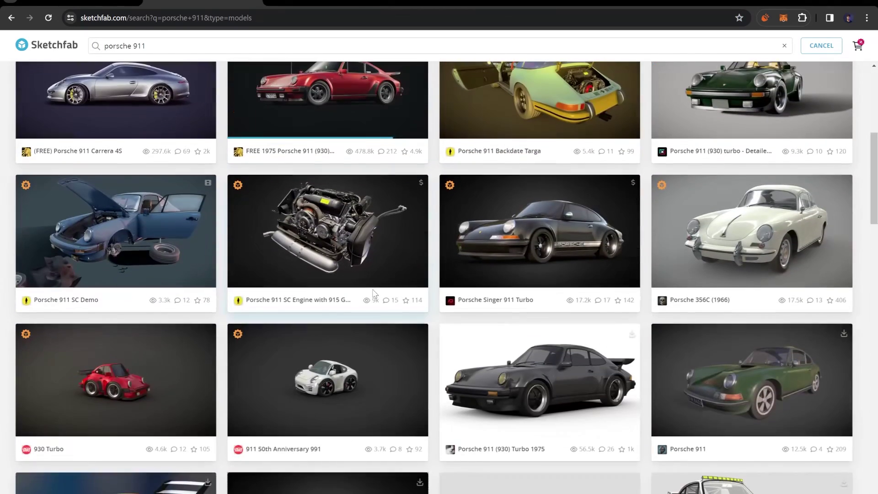
scroll(373, 293, "down", 1)
scroll(137, 205, "down", 3)
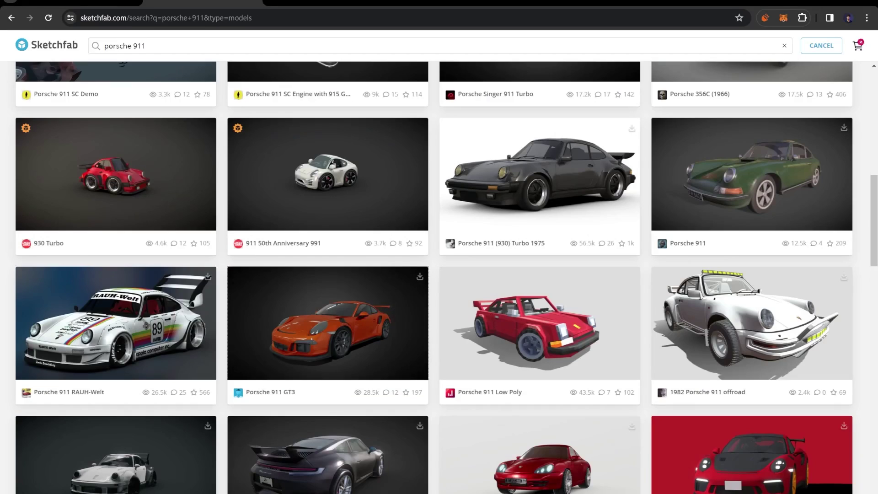
Open the Porsche 911 Low Poly model in a new browser tab and examine its triangle count and shape
right_click(508, 313)
left_click(567, 318)
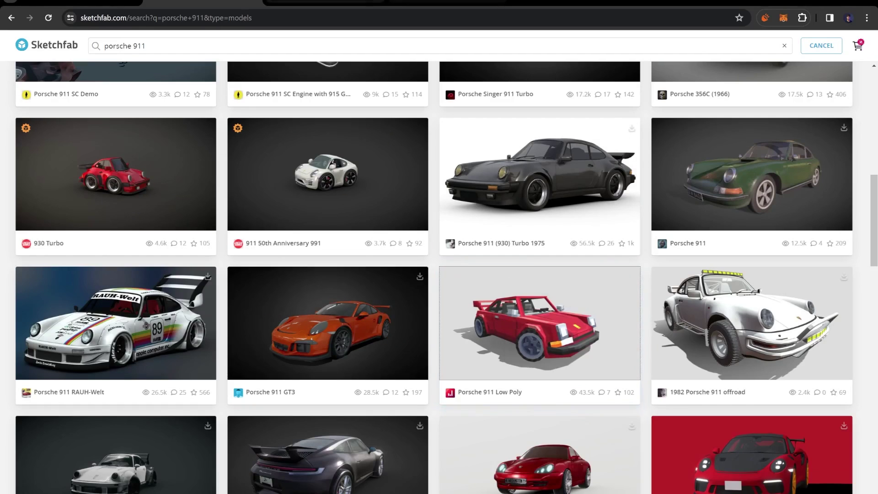
left_click(448, 2)
scroll(318, 261, "down", 3)
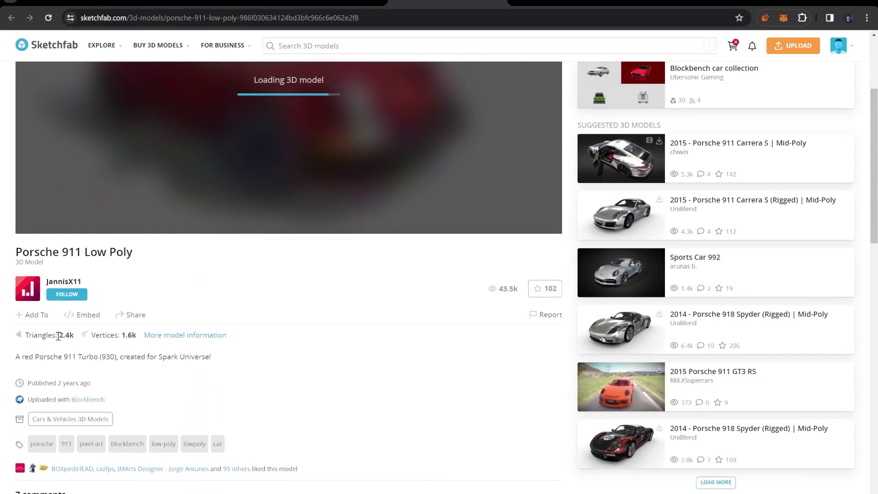
left_click_drag(56, 335, 75, 337)
scroll(276, 333, "up", 3)
left_click_drag(277, 284, 385, 264)
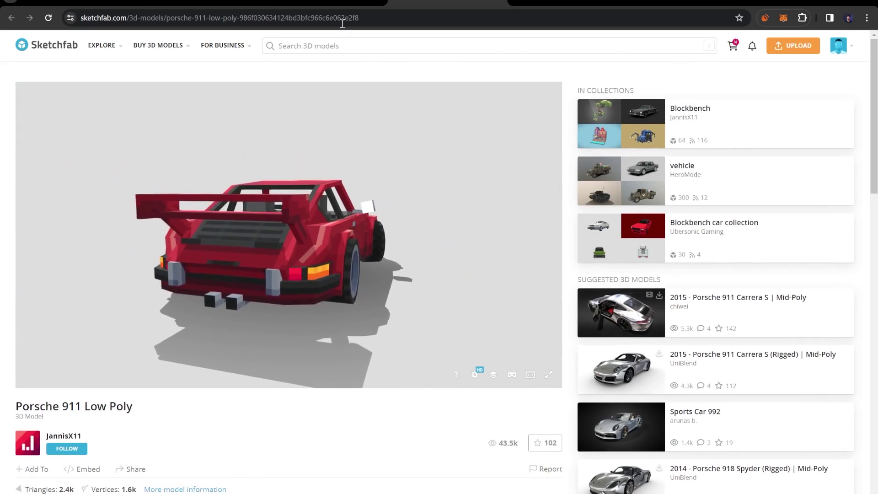
Go back to the Porsche 911 GT3 page, review the model and download it in the original .blend format
left_click(325, 1)
scroll(200, 360, "up", 2)
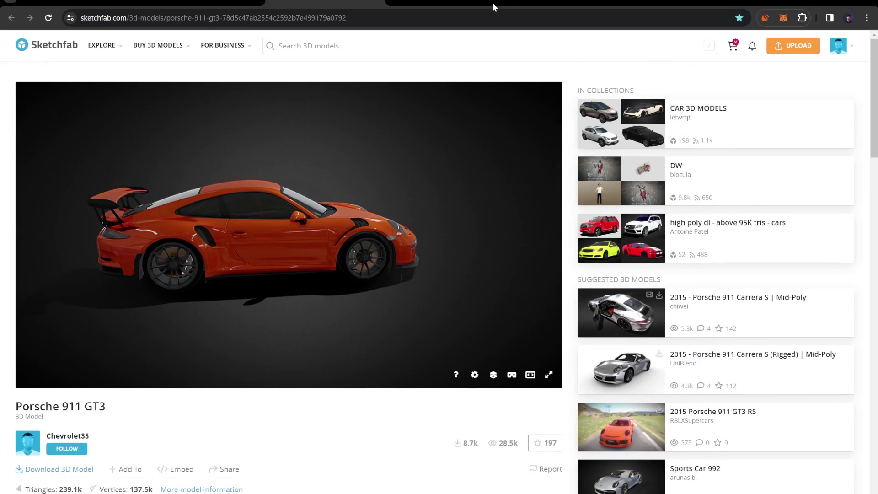
left_click_drag(253, 250, 374, 256)
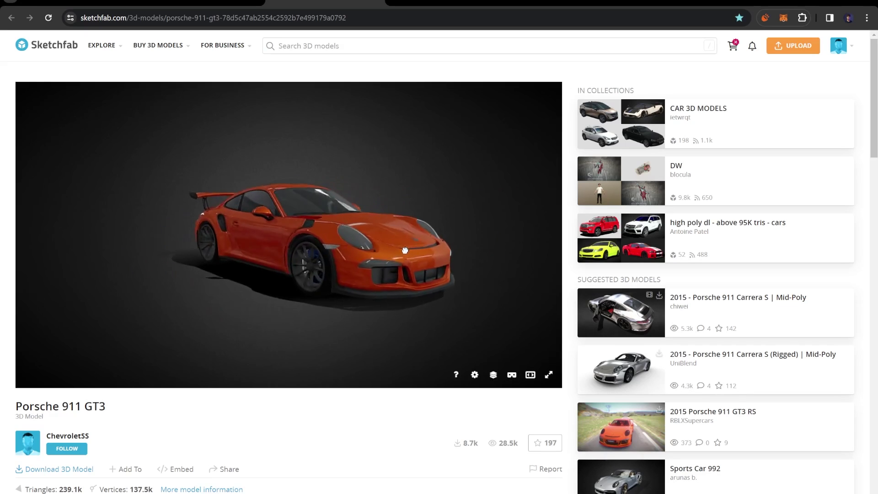
left_click(80, 469)
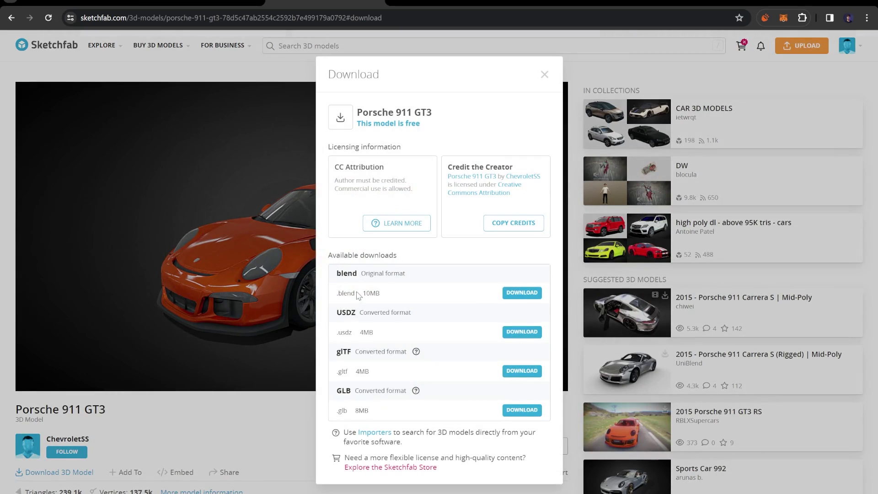
left_click_drag(335, 297, 362, 298)
left_click(408, 295)
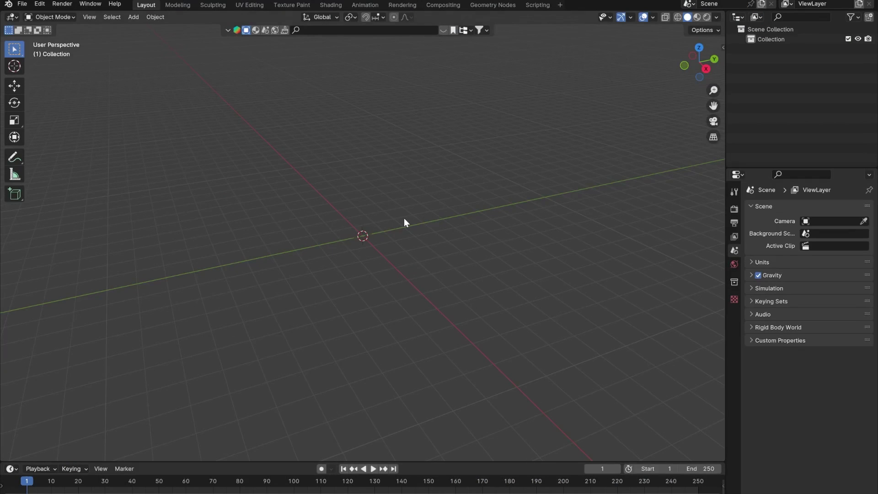
left_click(22, 4)
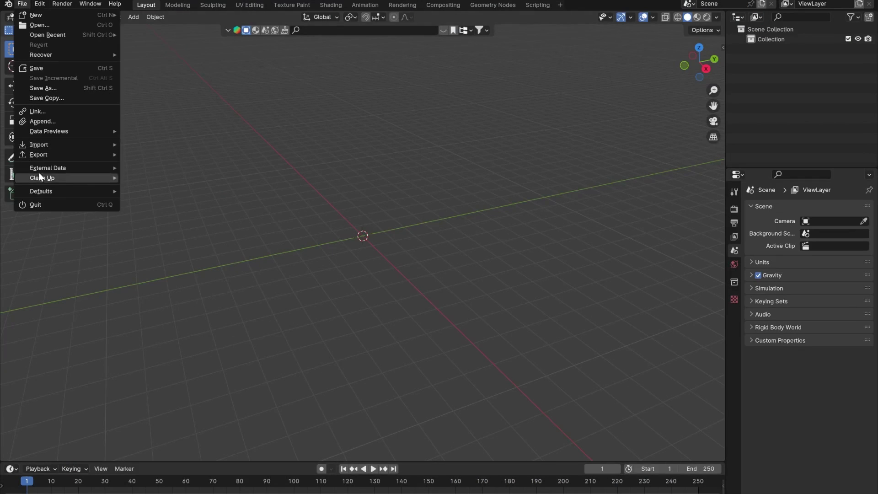
mouse_move(40, 147)
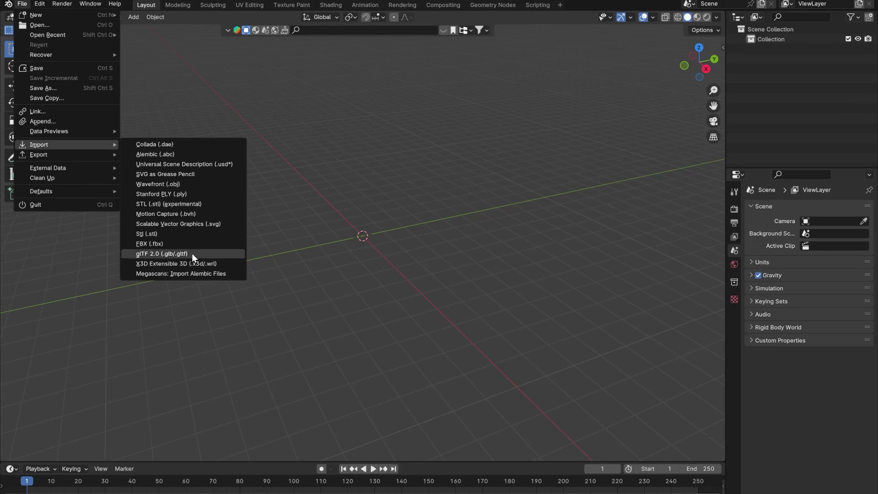
left_click(143, 254)
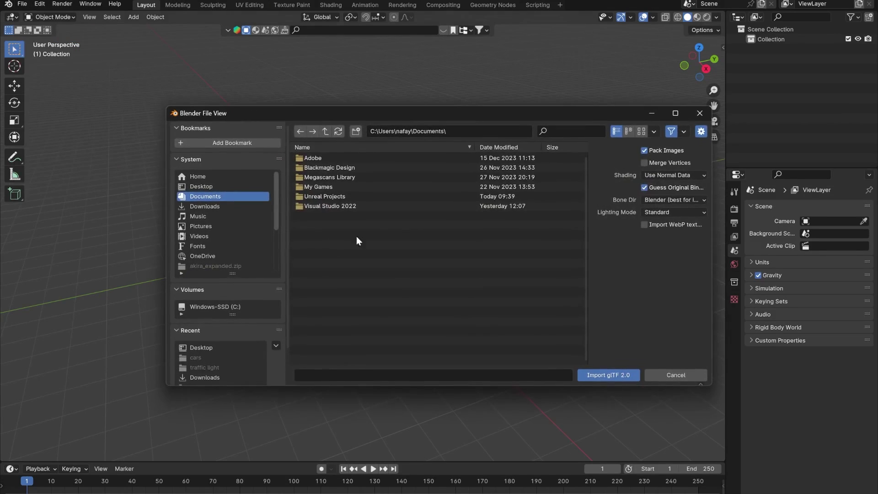
left_click(672, 375)
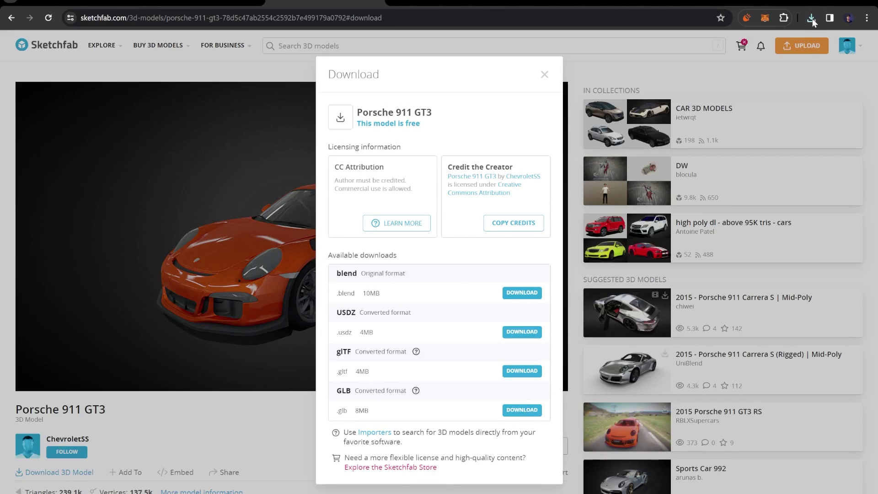
Open the downloaded porsche-911-gt3 (1).zip archive from the browser and enter its source folder
left_click(812, 19)
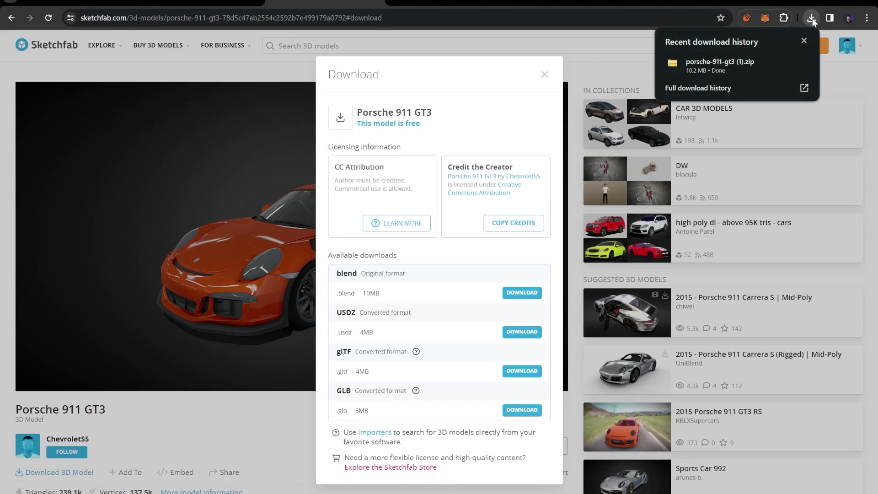
left_click(692, 63)
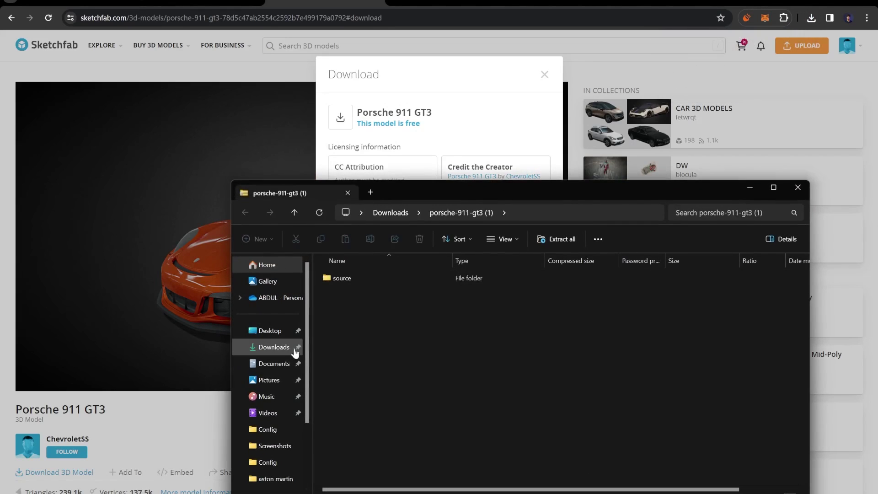
double_click(347, 280)
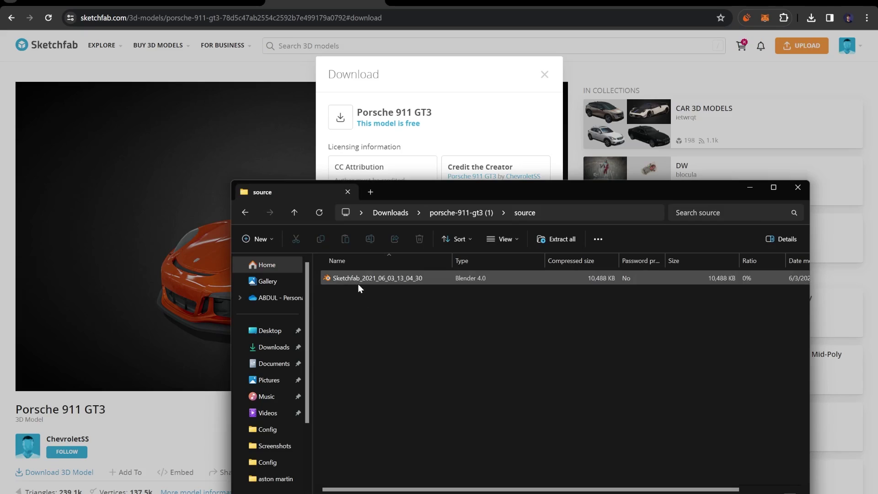
Copy the archive's source folder to the desktop and open the copied folder
left_click(332, 278)
left_click_drag(342, 276, 460, 218)
left_click(459, 218)
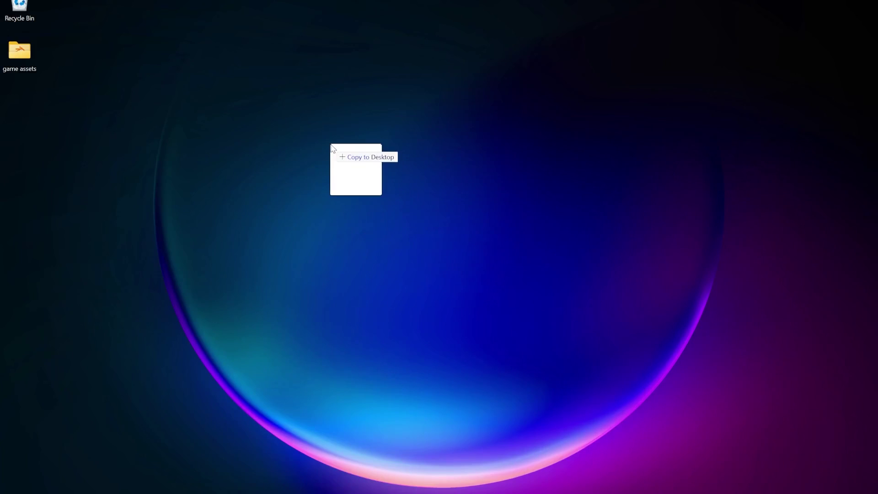
left_click_drag(329, 146, 326, 144)
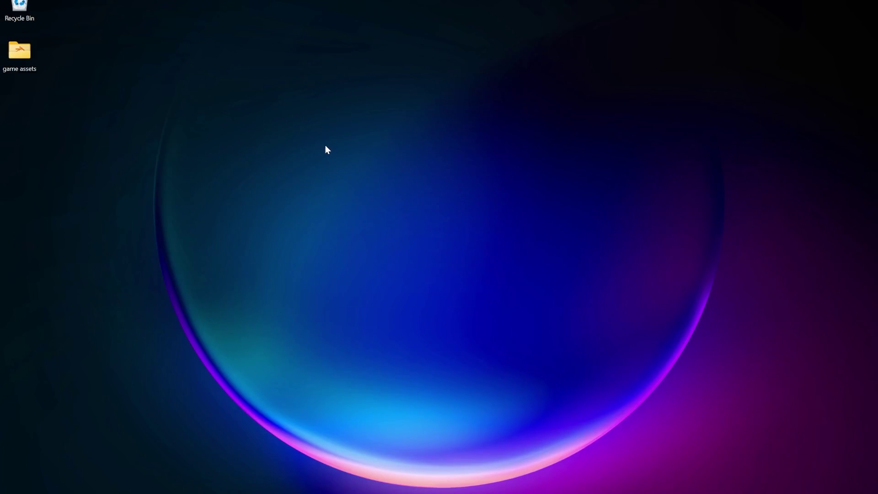
double_click(346, 111)
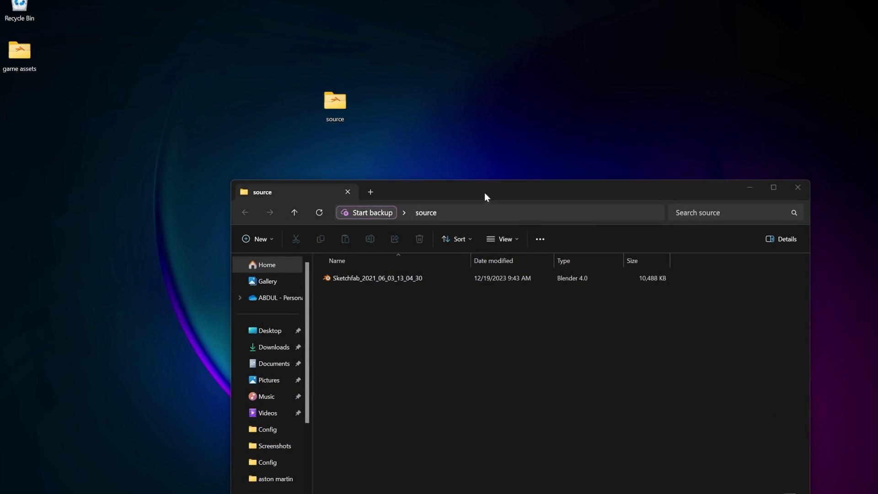
Close the empty Blender scene and open the Sketchfab_2021_06_03_13_04_30 Blender file from the desktop's source folder
left_click_drag(486, 196, 464, 303)
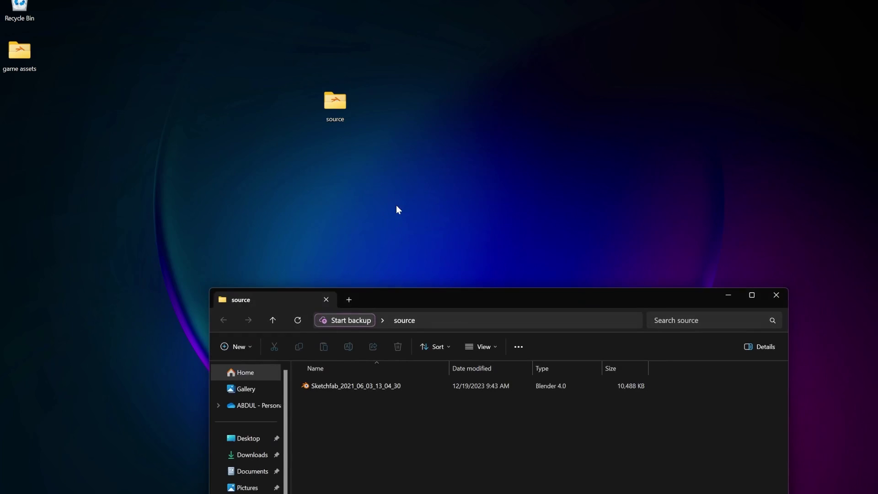
left_click_drag(403, 296, 396, 64)
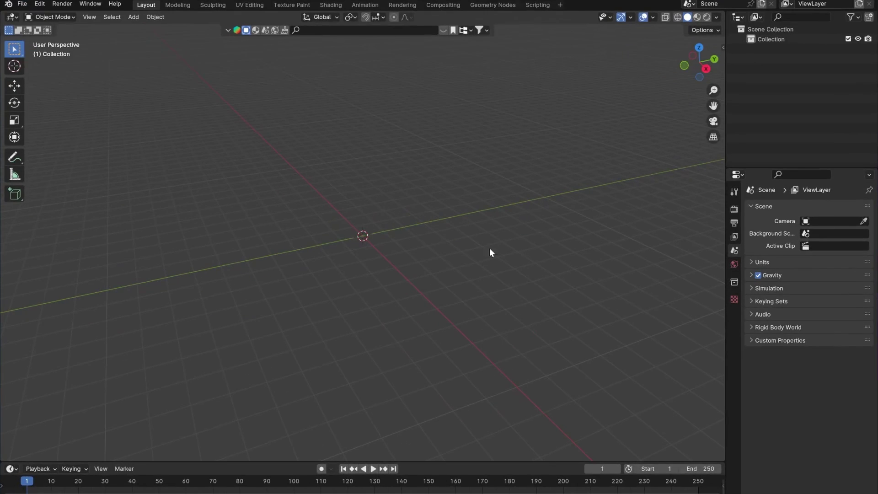
key("ctrl+q")
left_click(465, 271)
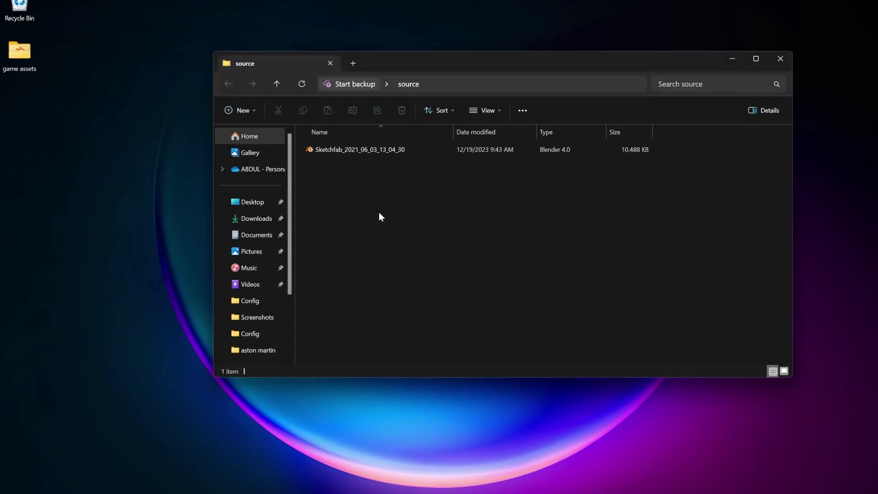
double_click(350, 149)
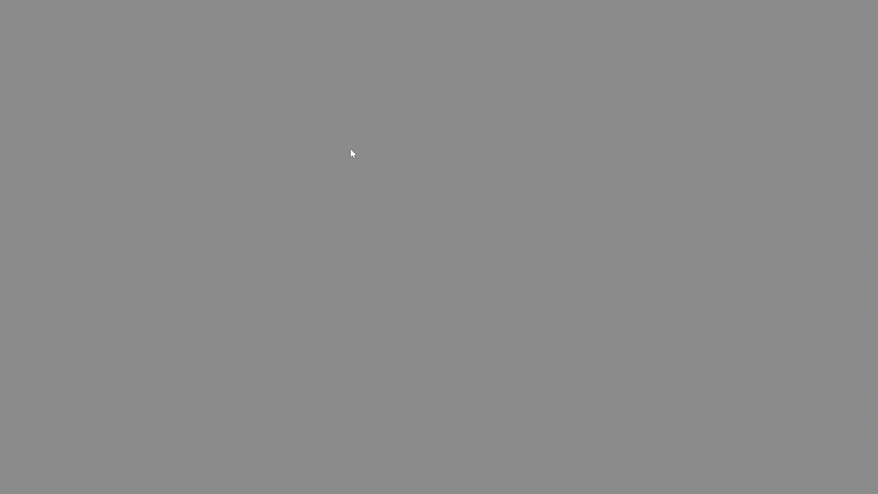
Examine the Porsche model from the rear, front and side
scroll(355, 184, "down", 8)
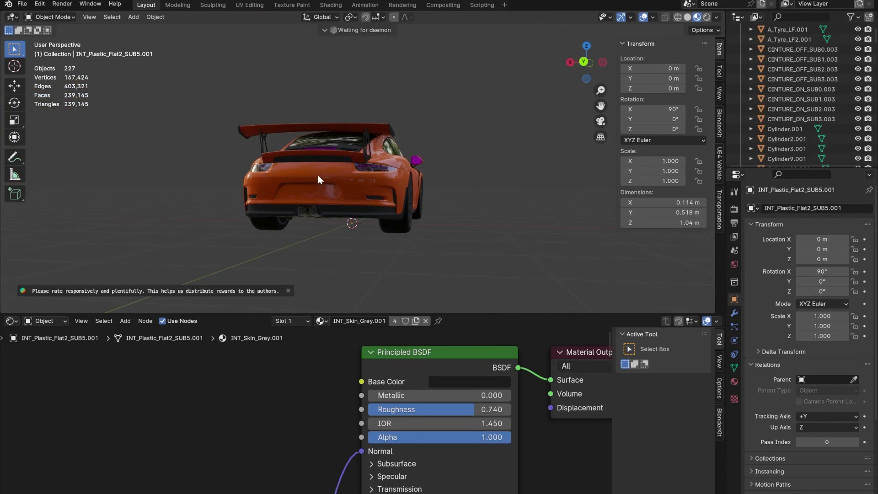
middle_click_drag(303, 164, 325, 193)
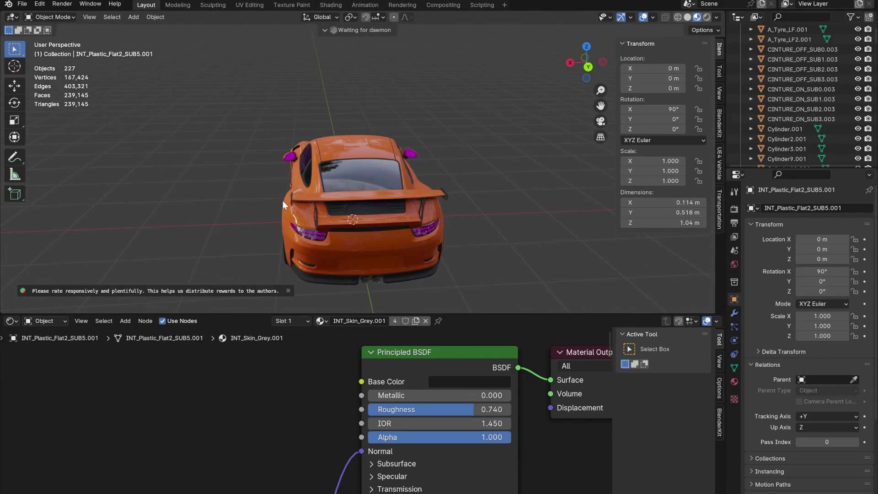
middle_click_drag(283, 201, 378, 216)
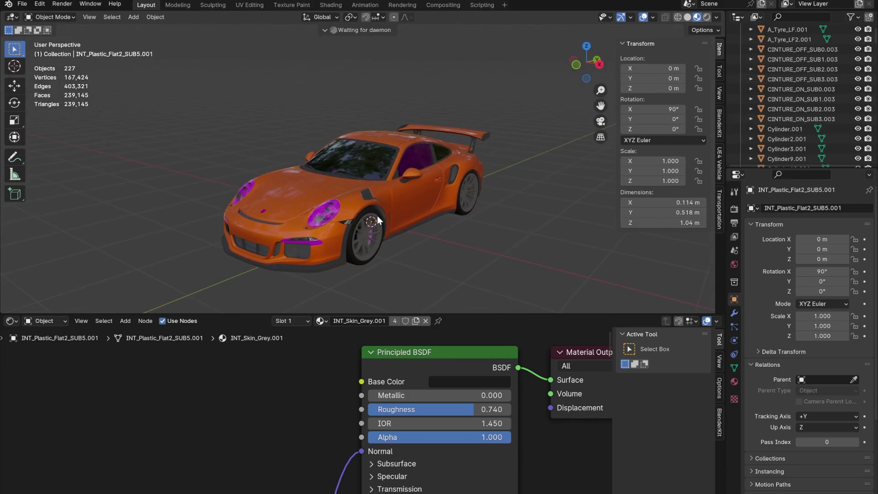
left_click(377, 216)
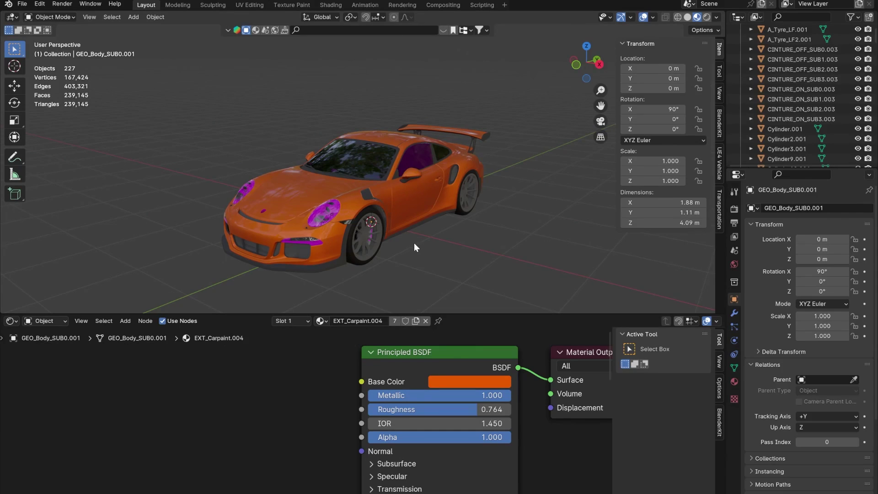
middle_click_drag(402, 210, 350, 216)
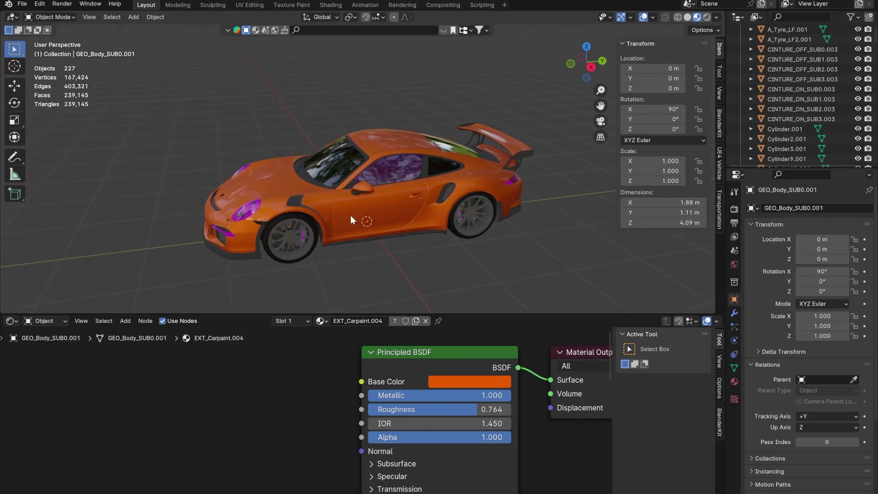
left_click(350, 216)
left_click(358, 269)
Enlarge the 3D viewport by shrinking the shader editor below it
left_click_drag(253, 316, 234, 482)
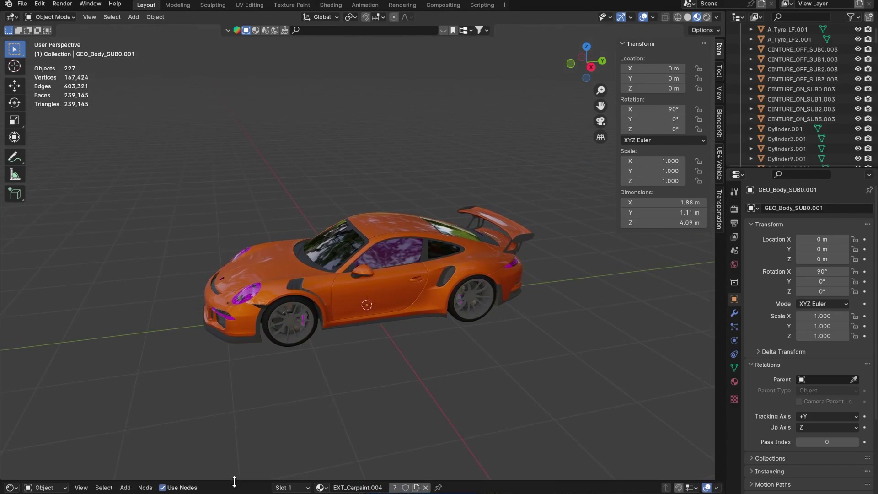
middle_click_drag(348, 315, 375, 321)
scroll(379, 300, "up", 5)
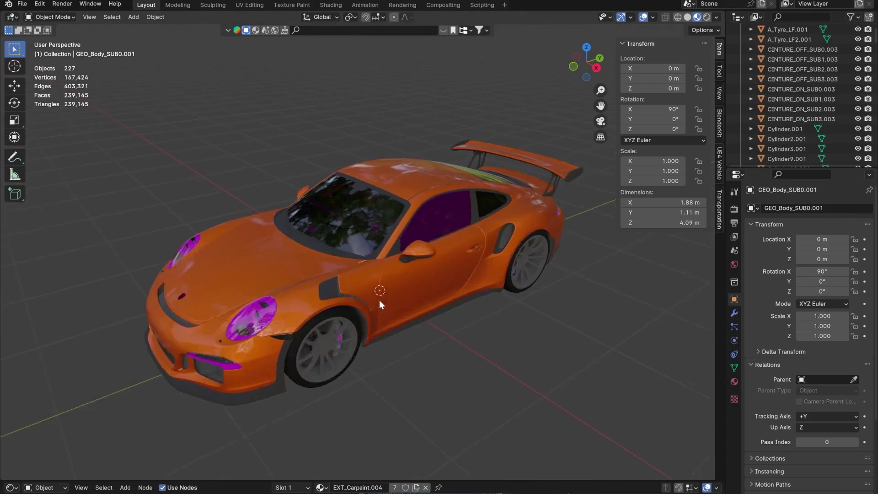
Look through the object list and check the car body GEO_Body_SUB0.001 for modifiers
scroll(783, 109, "down", 8)
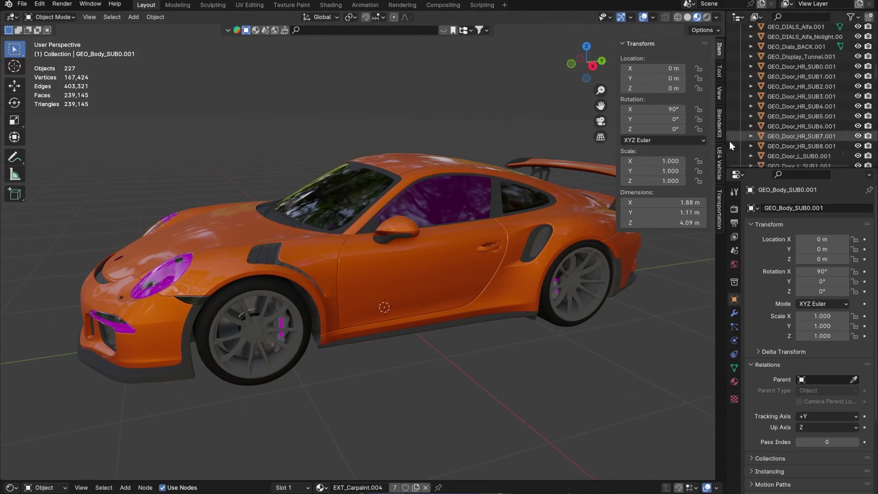
middle_click_drag(426, 253, 340, 310)
scroll(340, 311, "up", 5)
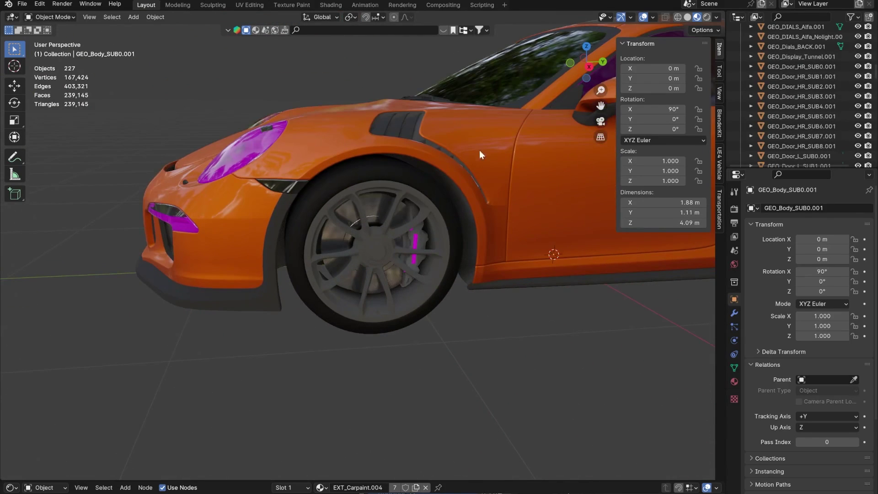
scroll(761, 136, "up", 8)
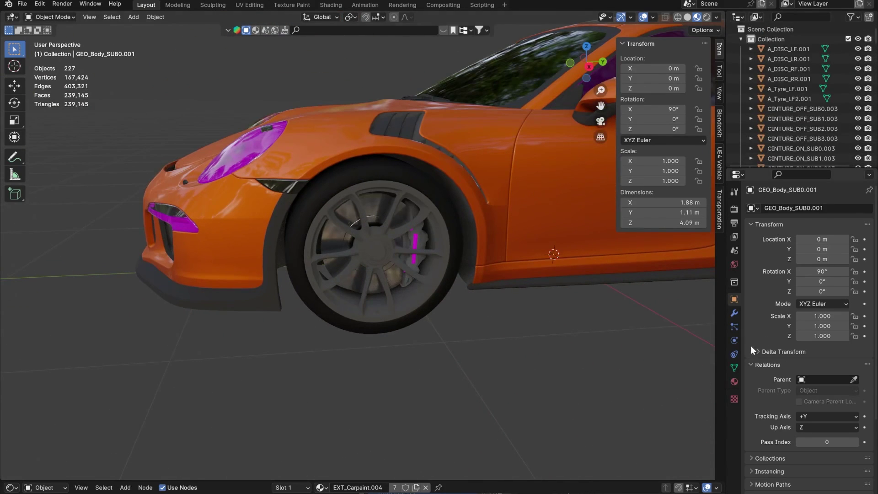
left_click(734, 314)
left_click(461, 156)
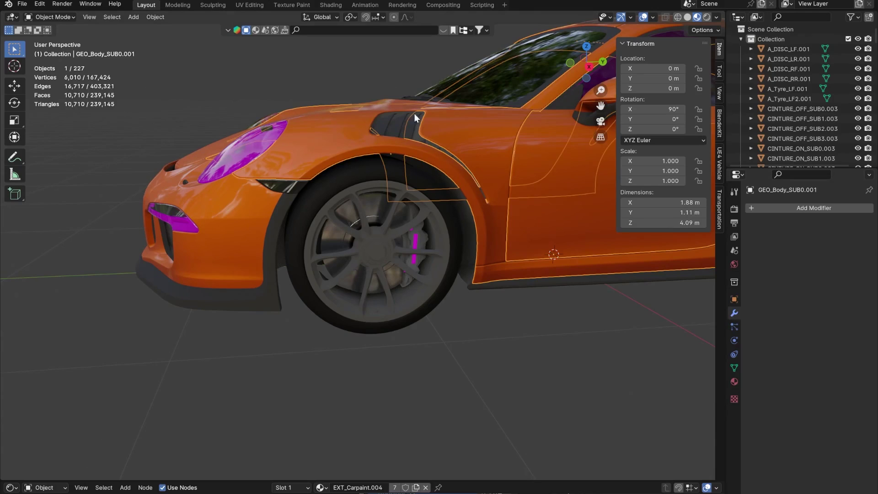
Go through the car's objects one by one from A_DISC_LF.001 to Wheel_Hub_LR1.001, checking each for modifiers
left_click(783, 50)
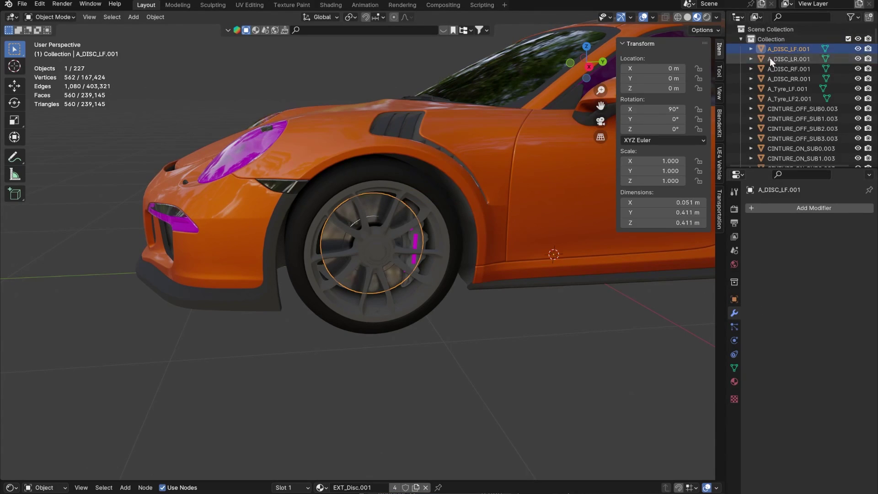
left_click(788, 61)
key("Down")
key("Down")
key("Down")
key("Down")
key("Down")
key("Down")
key("Down")
key("Down")
key("Down")
key("Down")
key("Down")
key("Down")
key("Down")
key("Down")
key("Down")
key("Down")
key("Down")
key("Down")
key("Down")
key("Down")
key("Down")
key("Down")
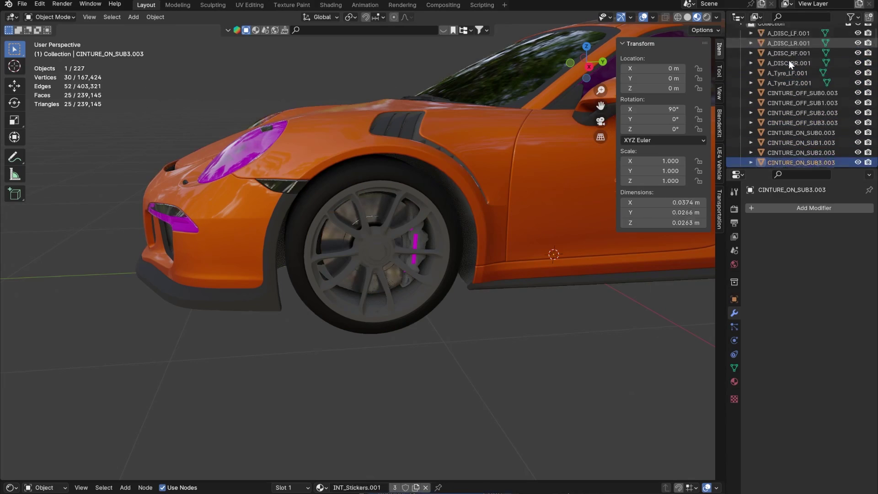
key("Down")
key("Down")
key("Down")
key("Down")
key("Down")
key("Down")
key("Down")
key("Down")
key("Down")
key("Down")
key("Down")
key("Down")
key("Down")
key("Down")
key("Down")
key("Down")
key("Down")
key("Down")
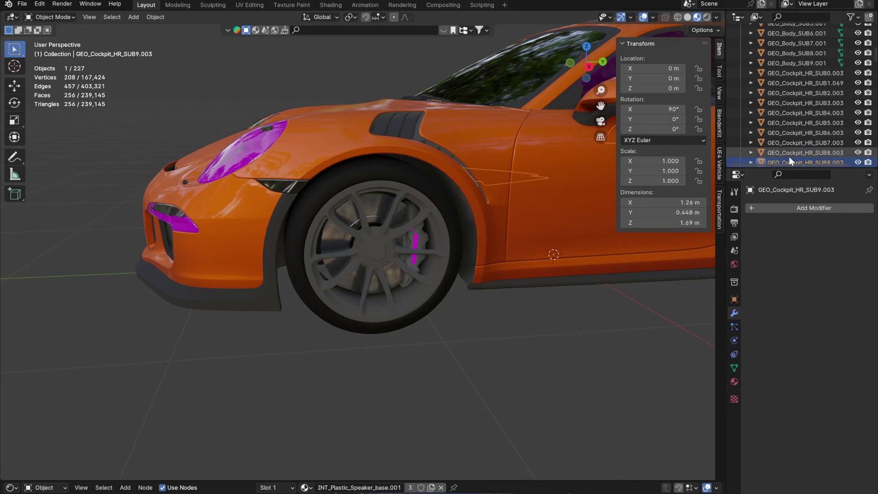
key("Down")
key("Down")
key("Down")
key("Down")
key("Down")
key("Down")
key("Down")
key("Down")
key("Down")
key("Down")
key("Down")
key("Down")
key("Down")
key("Down")
key("Down")
key("Down")
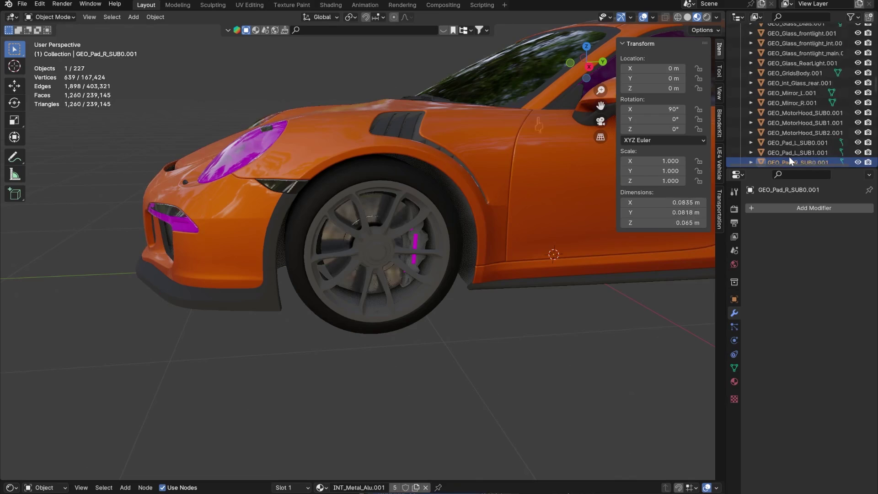
key("Down")
key("Down")
key("Down")
key("Down")
key("Down")
key("Down")
key("Down")
key("Down")
key("Down")
key("Down")
key("Down")
key("Down")
key("Down")
key("Down")
key("Down")
key("Down")
key("Down")
key("Down")
key("Down")
key("Down")
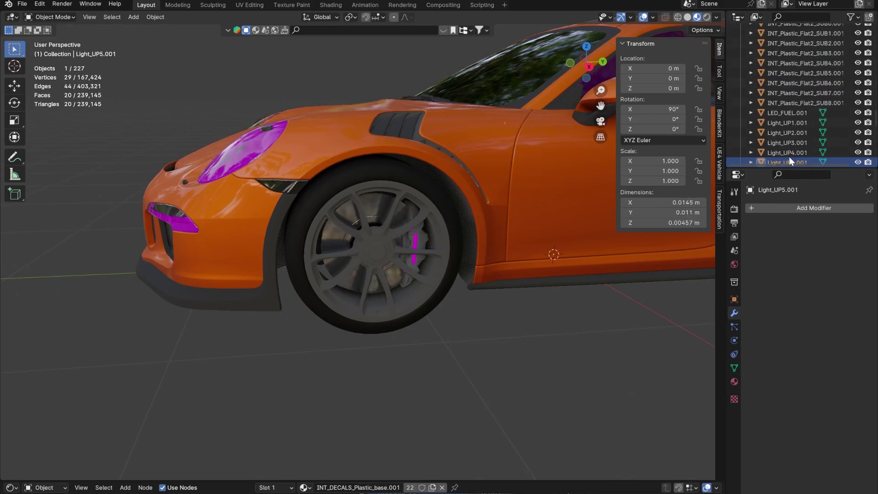
key("Down")
key("Down")
key("Down")
key("Down")
key("Down")
key("Down")
key("Down")
key("Down")
key("Down")
key("Down")
key("Down")
key("Down")
key("Down")
key("Down")
key("Down")
key("Down")
key("Down")
key("Down")
key("Down")
key("Down")
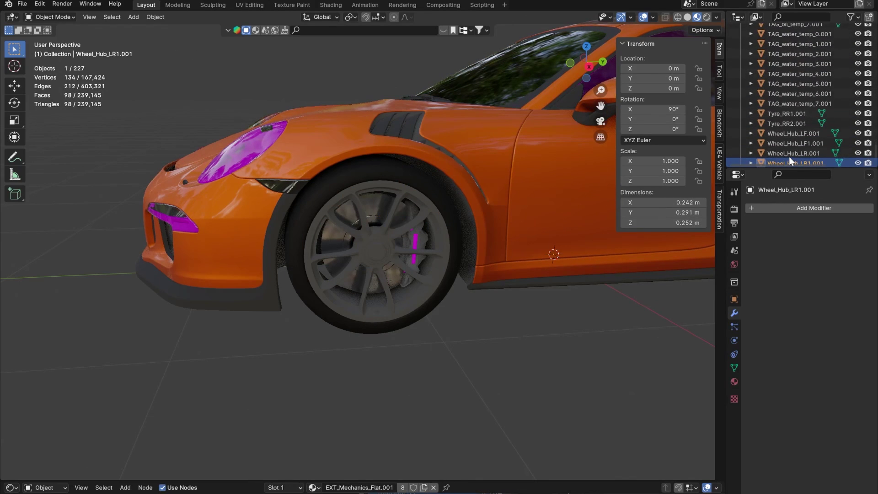
Enlarge the outliner, deselect everything and set the viewport to solid shading
left_click_drag(750, 169, 748, 232)
left_click(448, 371)
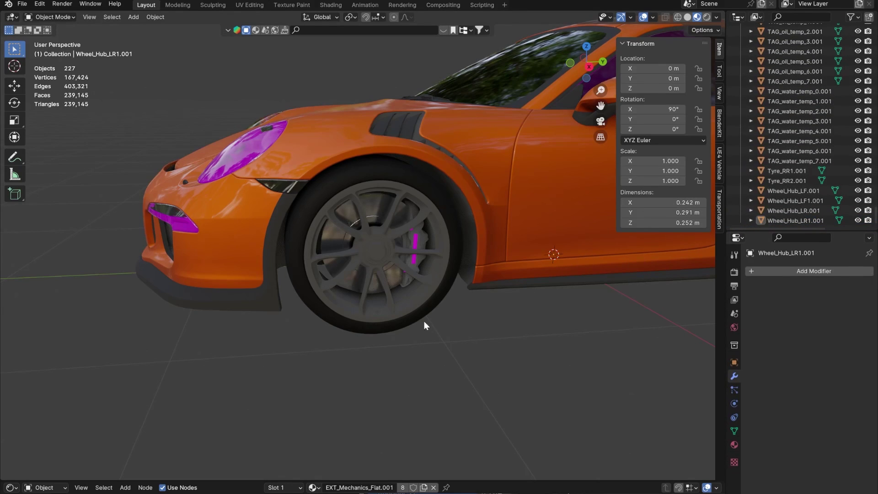
middle_click_drag(423, 321, 440, 328)
left_click(688, 17)
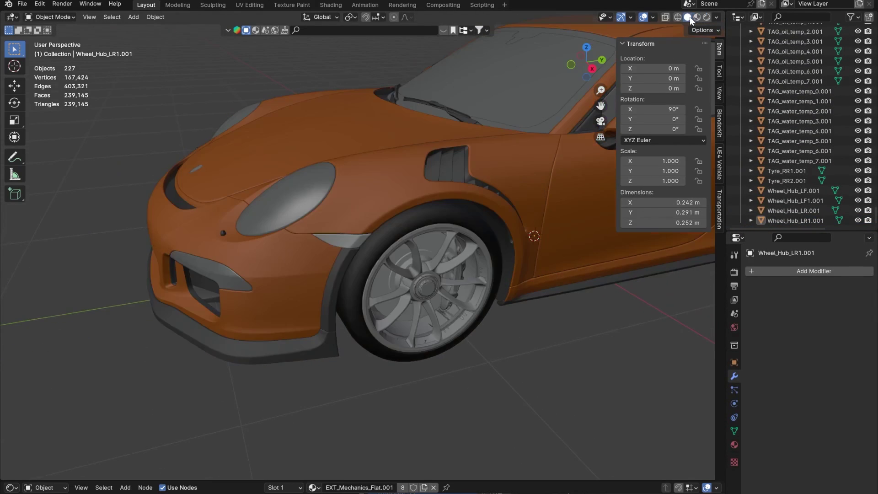
Select the front-left wheel's tyre, rim, brake disc, brake caliper and GEO_rim_blur_LF_SUB1.001 together
middle_click_drag(500, 226, 416, 201)
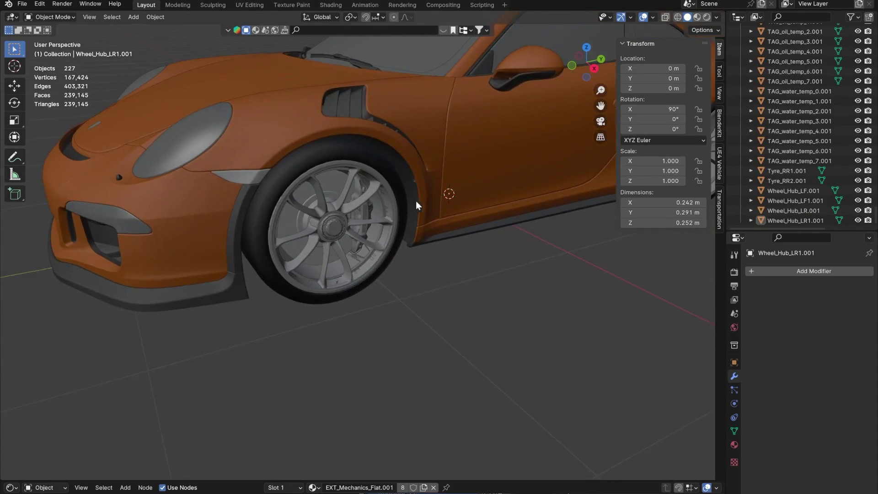
scroll(353, 180, "up", 3)
middle_click_drag(352, 180, 426, 156, "shift")
scroll(363, 187, "down", 1)
left_click(255, 136)
scroll(256, 136, "down", 5)
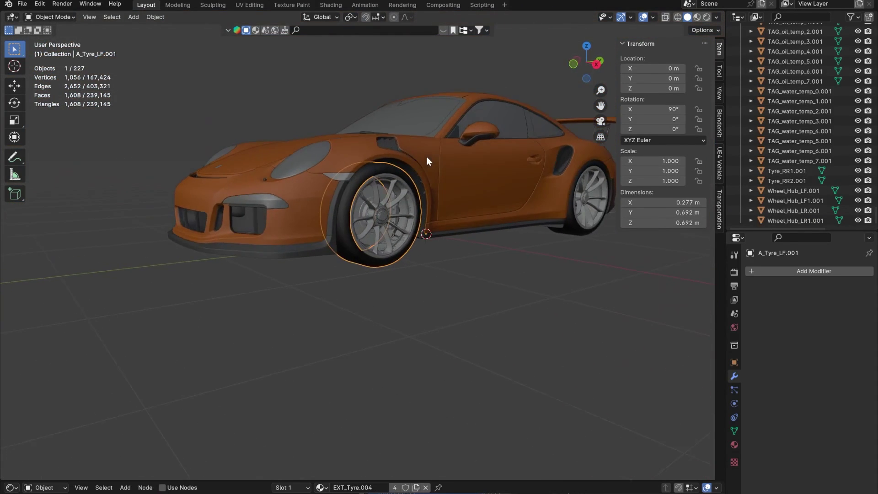
scroll(348, 211, "up", 4)
middle_click_drag(348, 211, 321, 186)
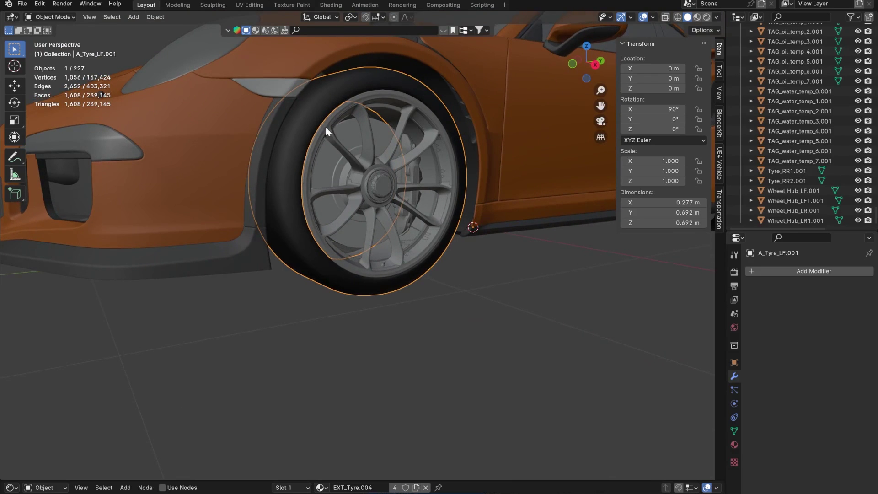
left_click(325, 132, "shift")
left_click(333, 169, "shift")
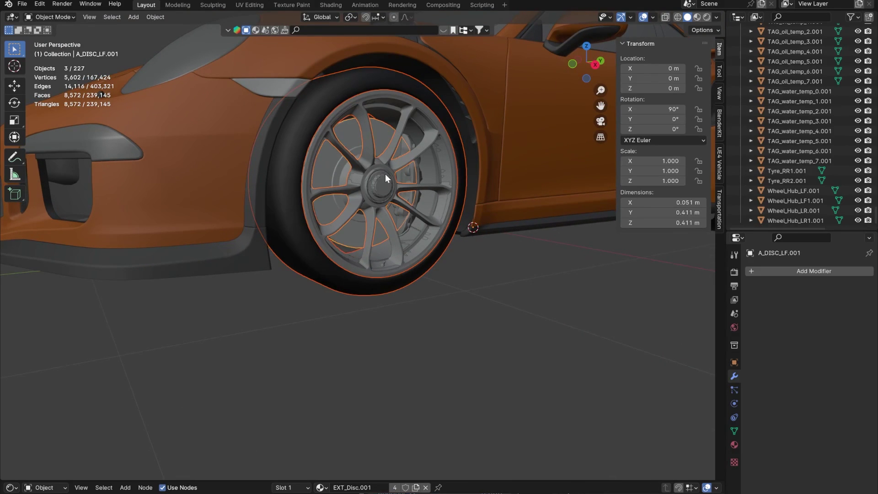
left_click(386, 182, "shift")
left_click(408, 146, "shift")
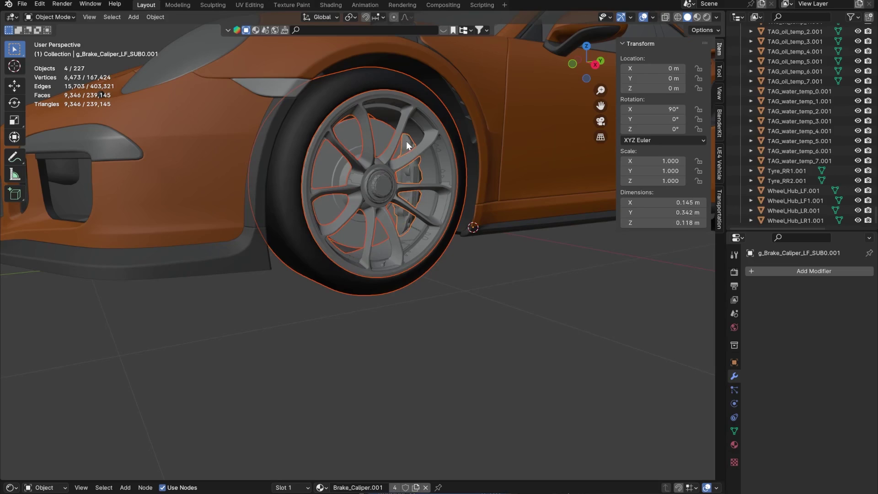
left_click(438, 164, "shift")
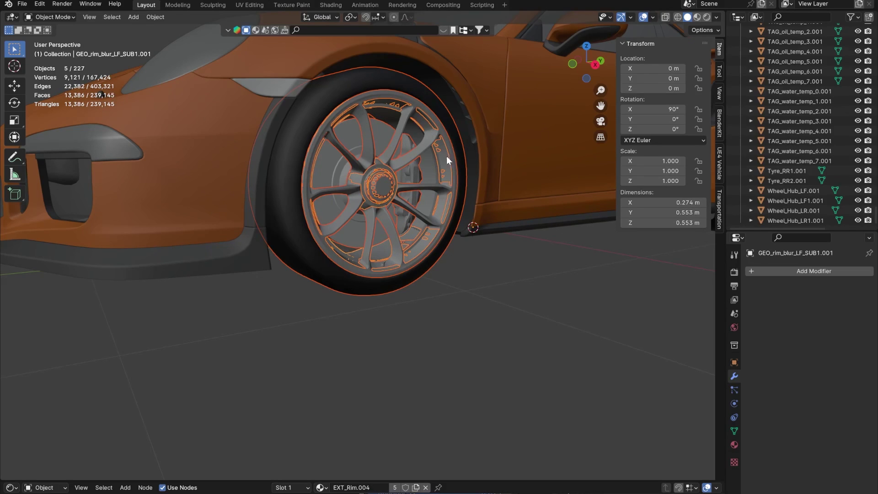
Try moving the selected front-left wheel parts out of the wheel arch, and undo the move
key("g")
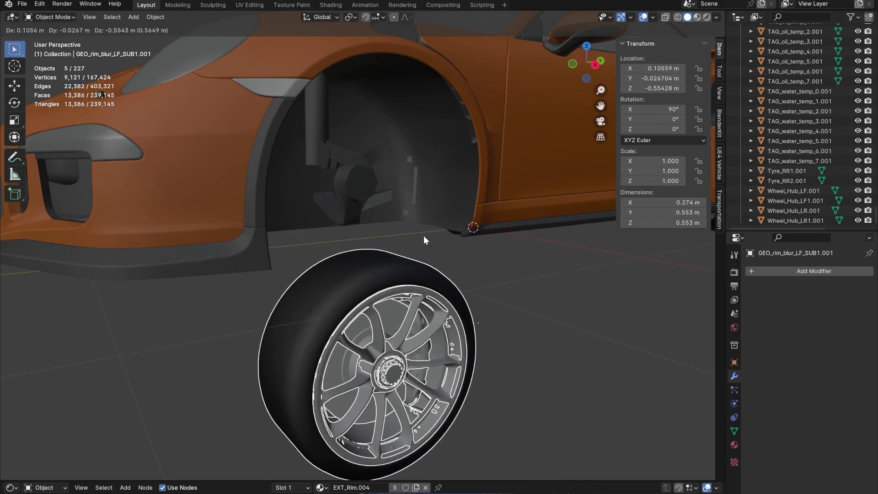
left_click(423, 235)
middle_click_drag(423, 235, 402, 227)
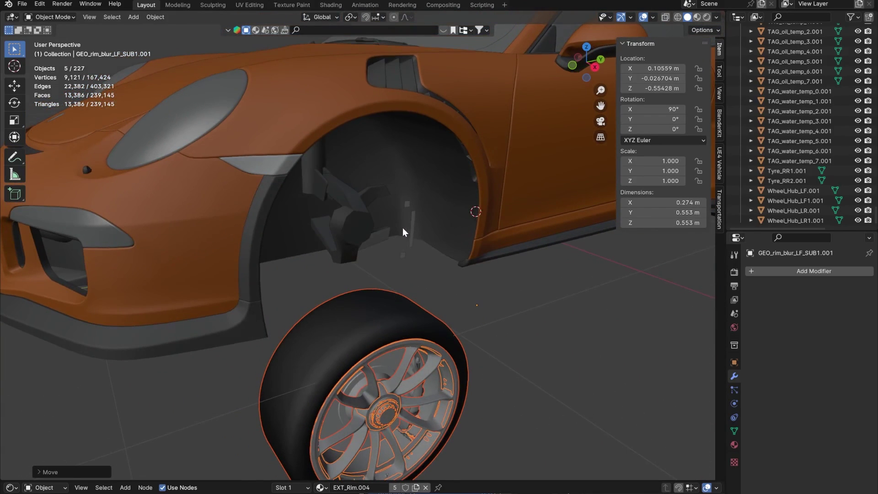
left_click(412, 216)
key("ctrl+z")
key("ctrl+z")
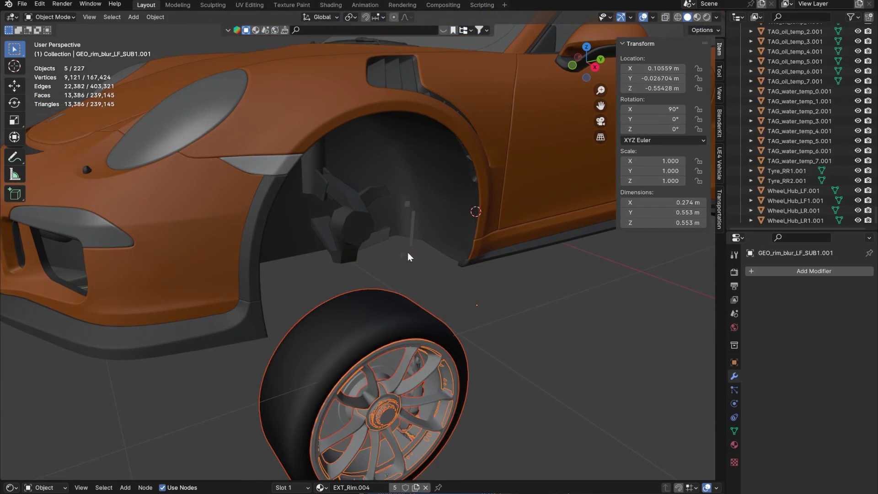
Add the small front-left brake caliper part g_Brake_Caliper_LF_SUB1.001 to the wheel selection
key("KP_Decimal")
middle_click_drag(387, 240, 344, 180)
left_click(344, 176, "shift")
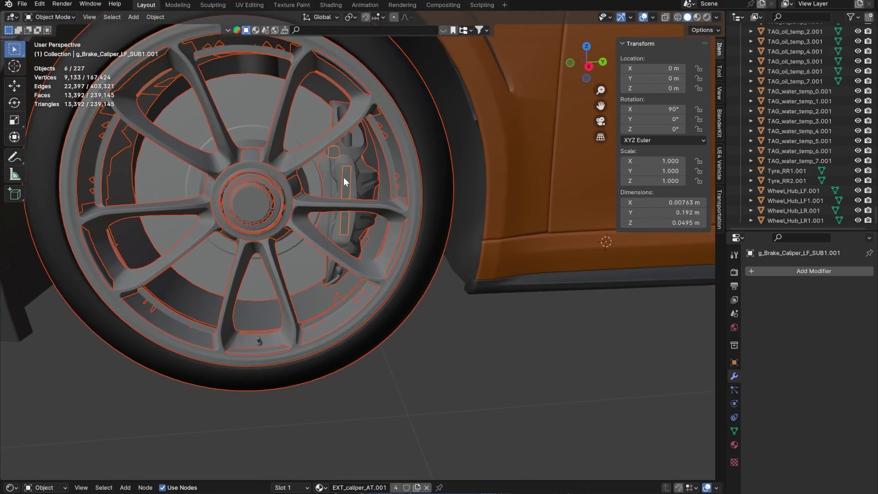
Try moving the front-left wheel parts, including the added caliper part, out of the wheel arch, and undo the move
scroll(344, 177, "down", 4)
middle_click_drag(380, 190, 413, 190)
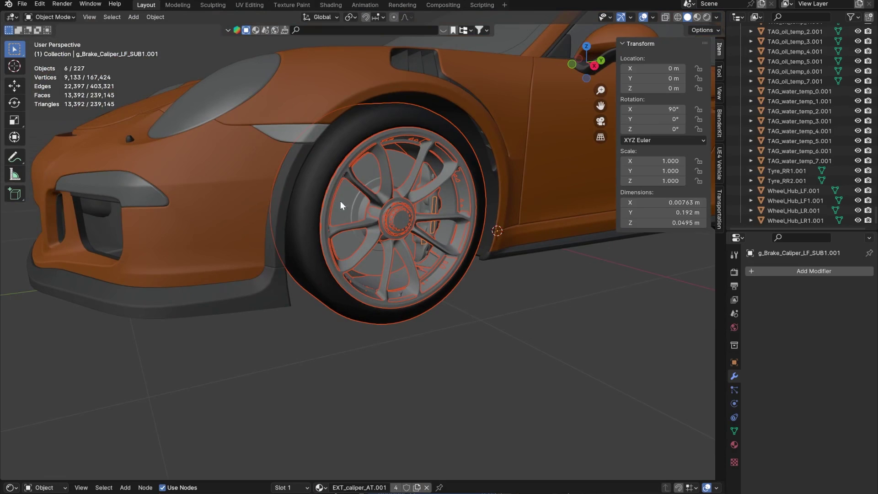
key("g")
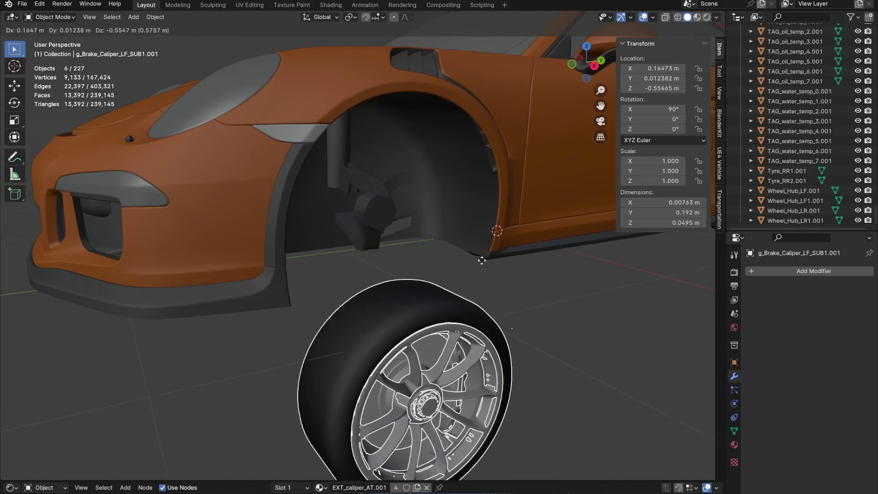
left_click(460, 375)
middle_click_drag(460, 375, 454, 254)
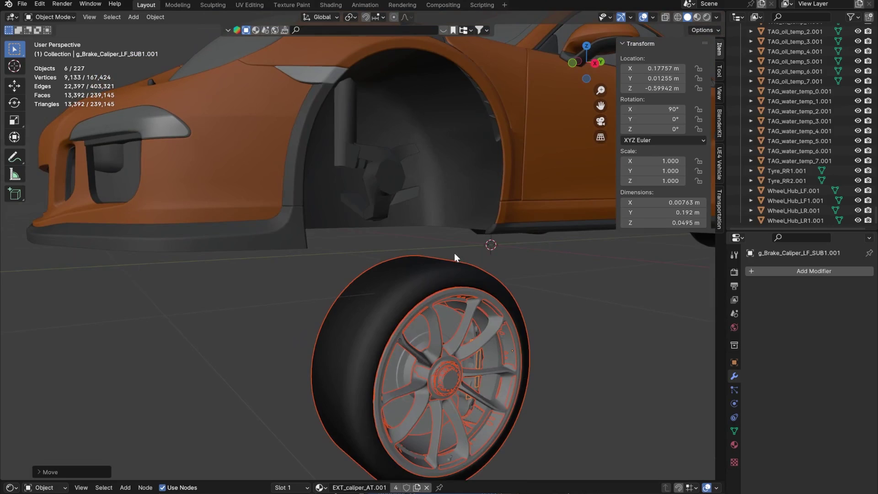
key("ctrl+z")
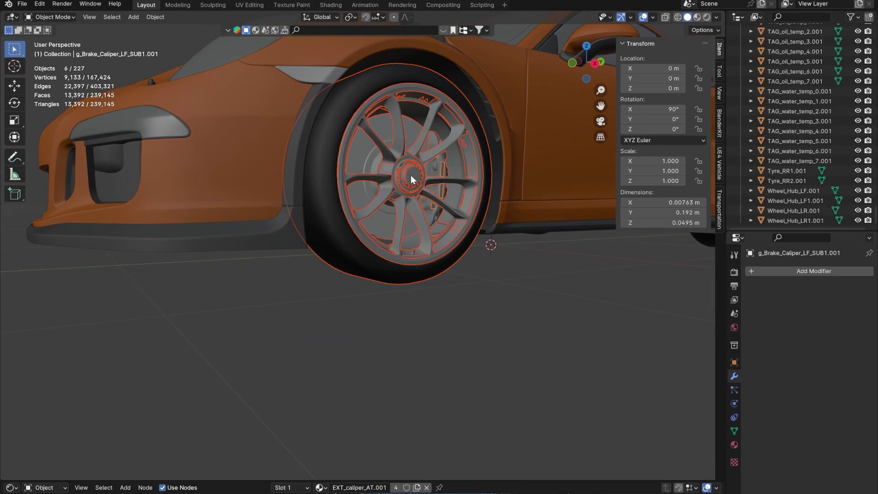
Join the six selected front-left wheel parts into one object and check it with test moves that are cancelled
key("Delete")
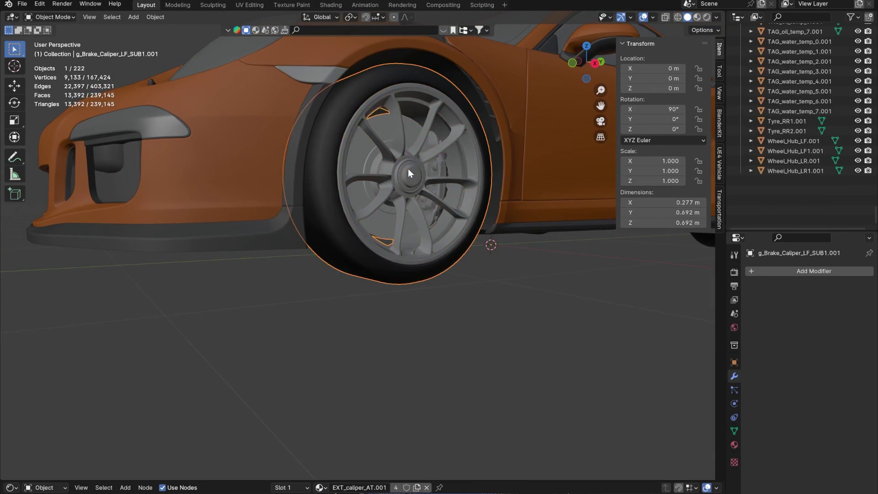
middle_click_drag(389, 200, 392, 167)
key("g")
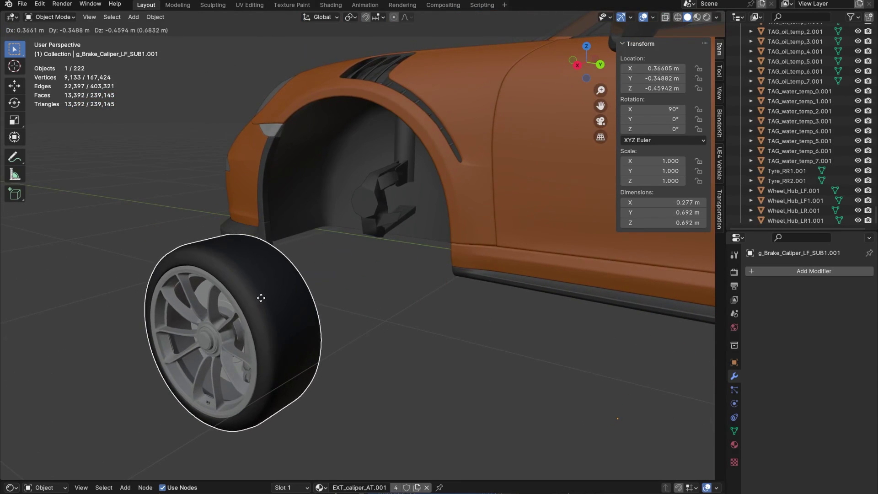
key("Escape")
key("g")
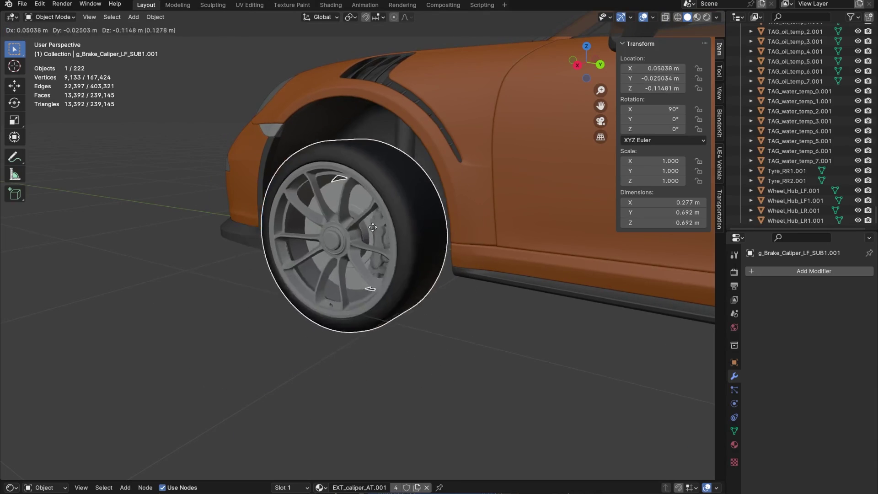
key("Escape")
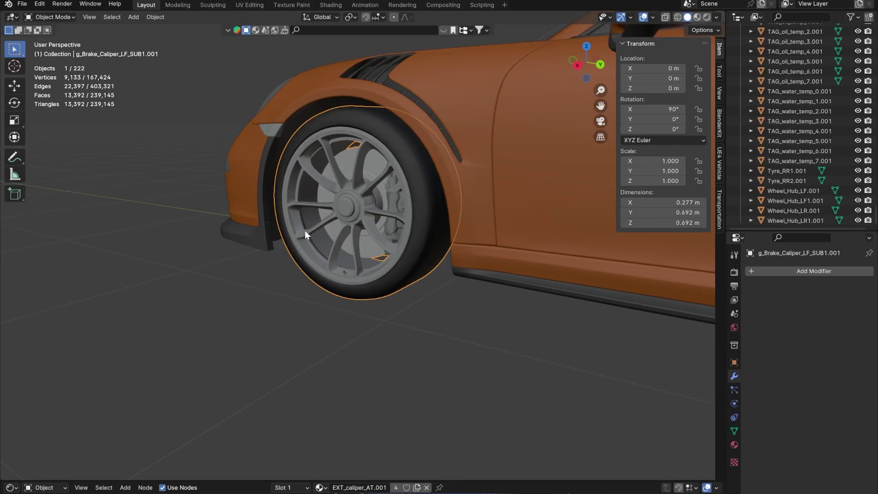
Rename the joined front-left wheel object as Wheel_FL in the outliner
left_click(347, 321)
middle_click_drag(347, 321, 367, 230)
left_click(367, 229)
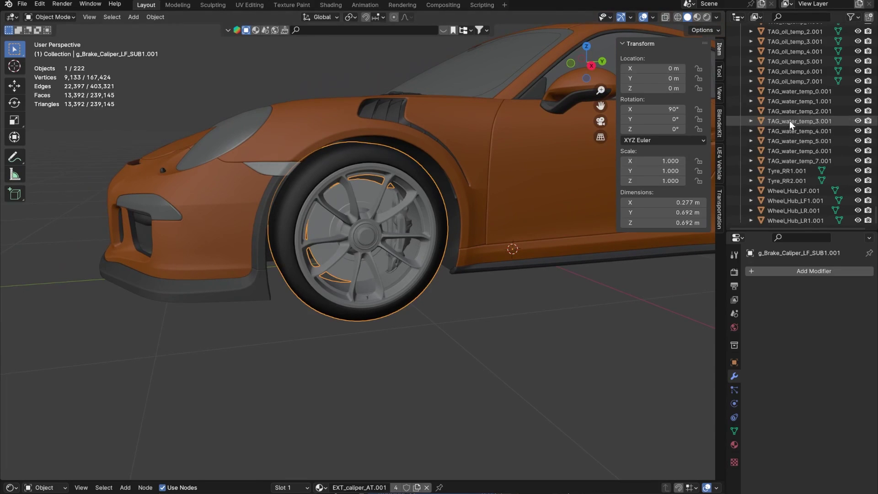
scroll(762, 150, "up", 15)
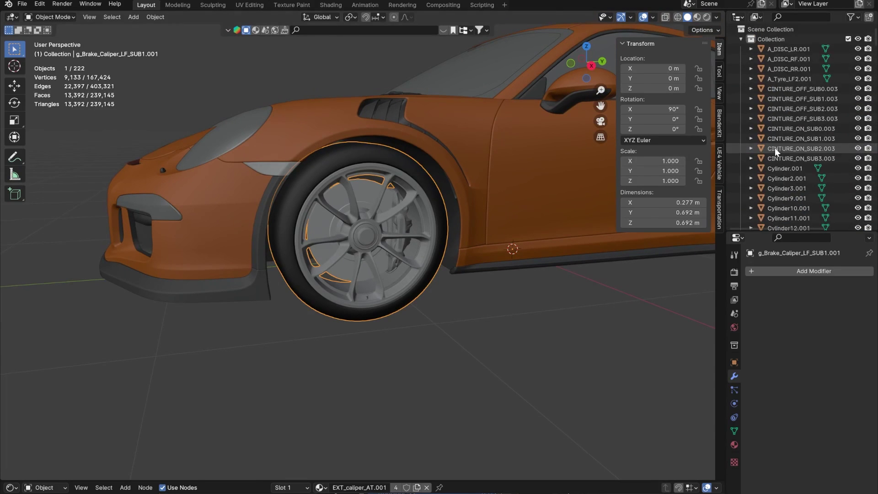
scroll(774, 147, "up", 5)
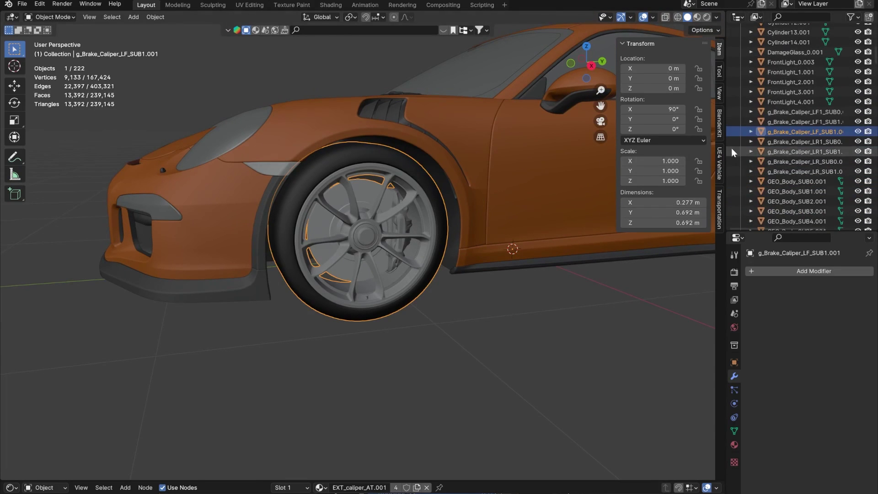
double_click(810, 132)
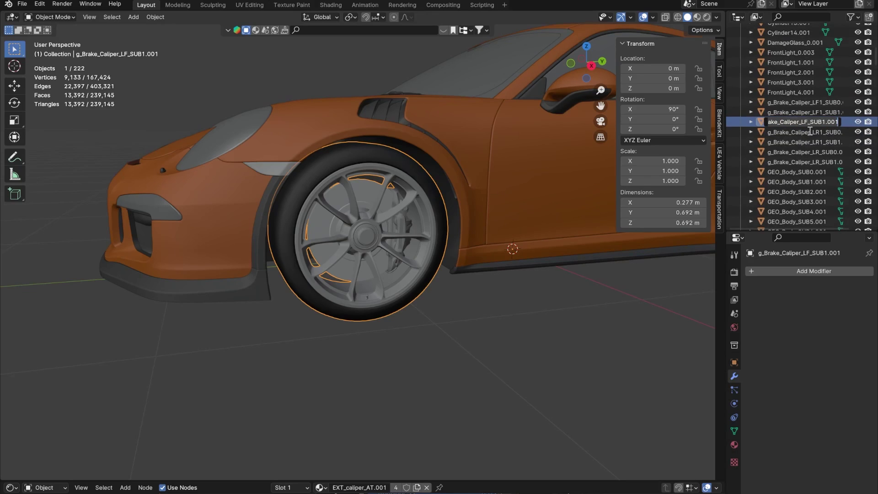
type("Wheel")
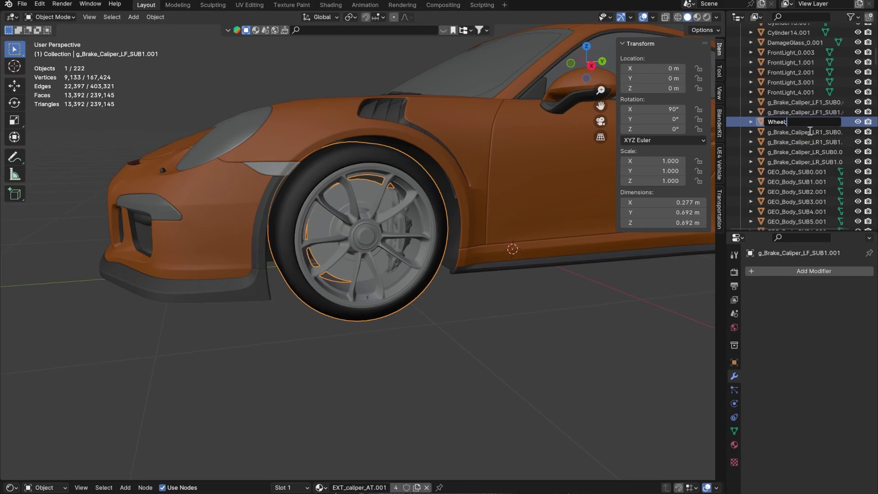
key("Num_Lock")
key("Return")
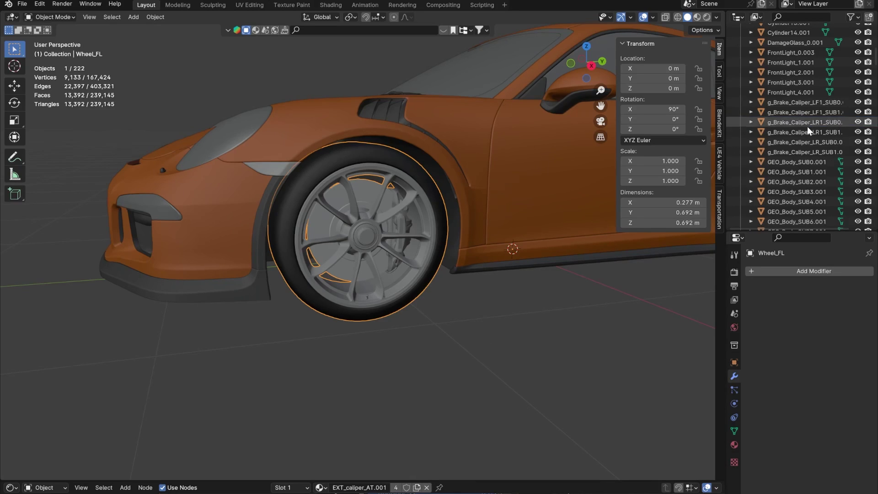
Select the rear-left wheel's tyre, rim, both brake caliper parts and brake disc together
scroll(452, 199, "down", 5)
left_click_drag(451, 198, 430, 263)
left_click(429, 263)
middle_click_drag(431, 266, 303, 248)
scroll(303, 248, "up", 5)
mouse_move(356, 254)
middle_mouse_down()
mouse_move(362, 257)
mouse_move(343, 250)
middle_mouse_up()
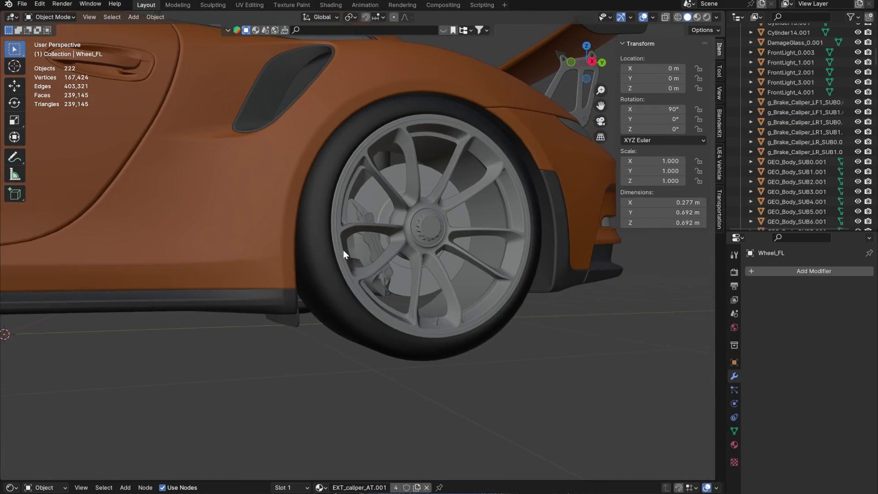
left_click(330, 267)
left_click(342, 233, "shift")
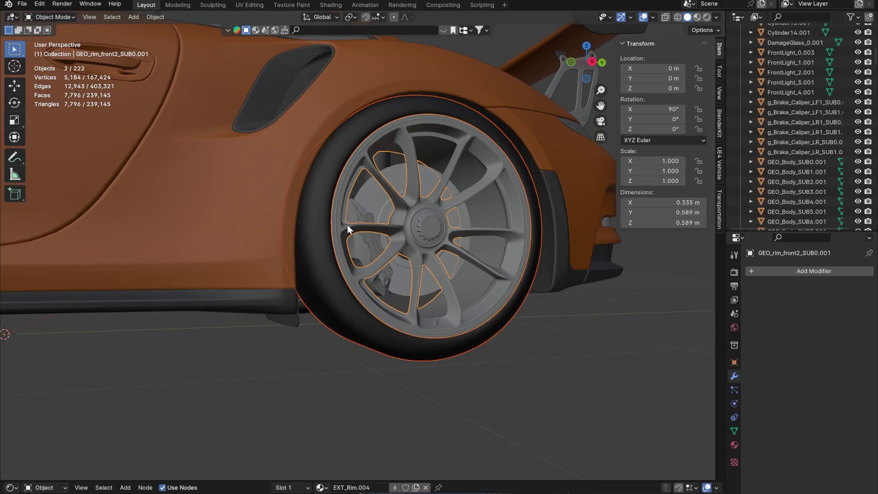
left_click(358, 210, "shift")
left_click(375, 240, "shift")
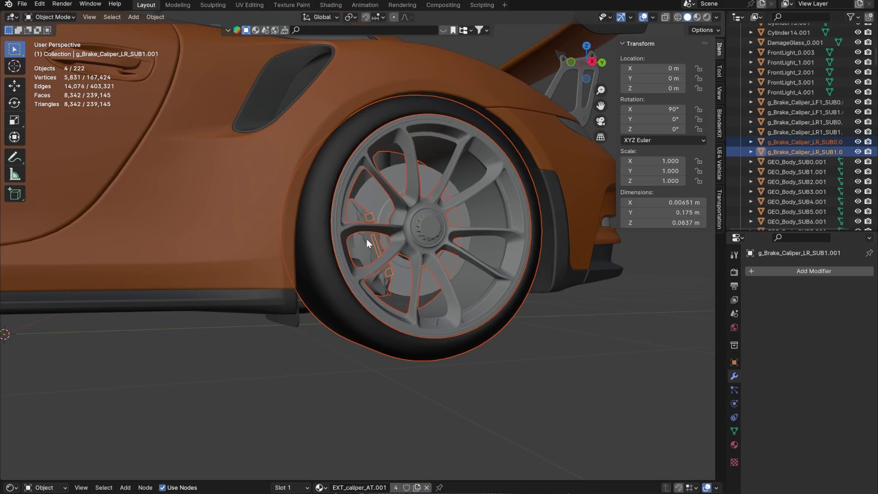
left_click(384, 199, "shift")
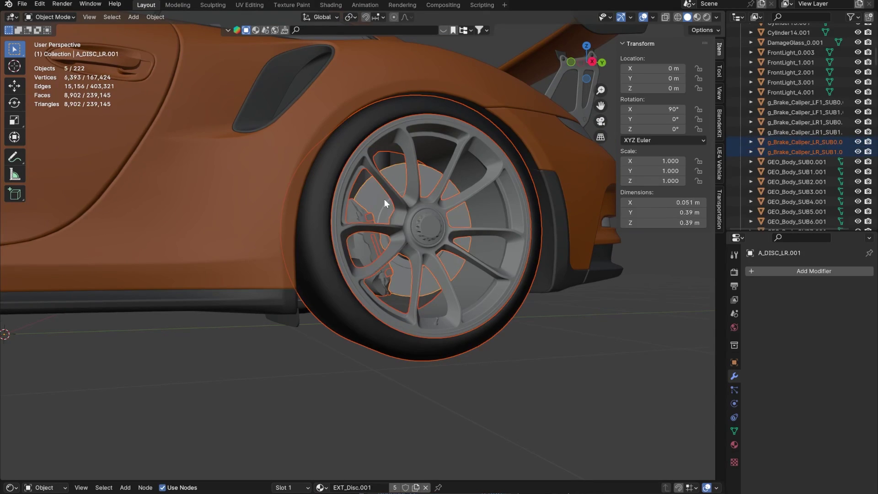
Make the rim GEO_rim_front2_SUB0.001 the active object within the rear-left wheel selection
left_click(509, 195, "shift")
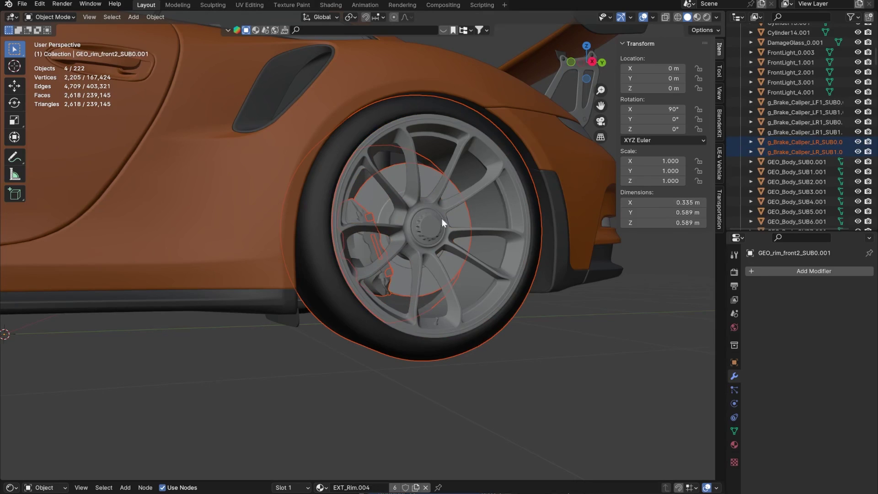
key("g")
key("Escape")
left_click(347, 273, "shift")
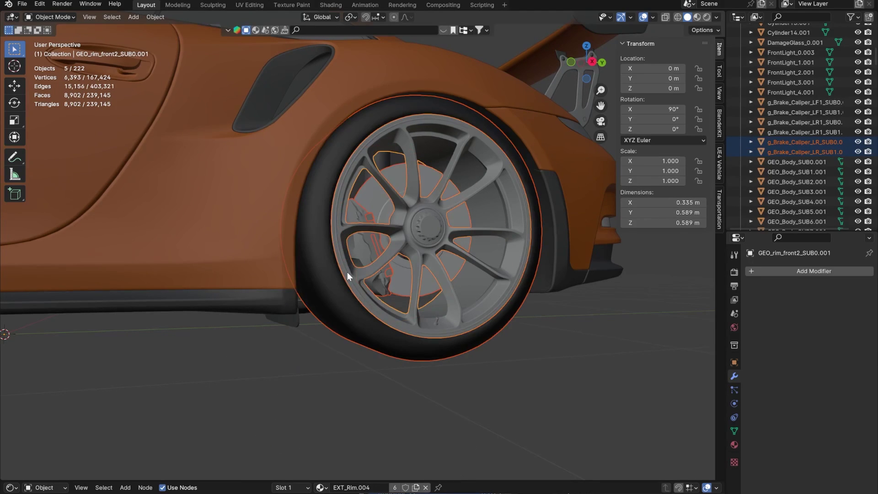
Try moving the rear-left wheel parts out of the arch, select the wheel hub, and undo both actions
key("g")
left_click(388, 356)
middle_click_drag(388, 356, 296, 315)
left_click(297, 309)
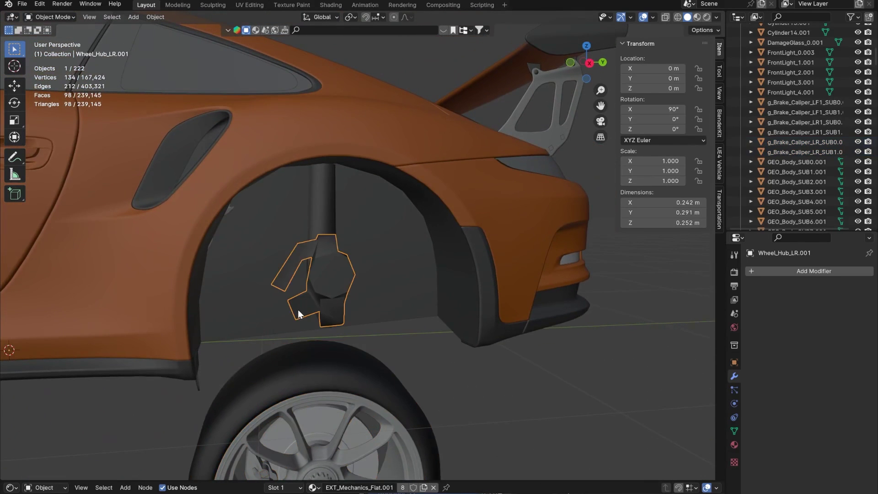
key("ctrl+z")
key("ctrl+z")
Join the five selected rear-left wheel parts into one object and check it with a cancelled test move
scroll(384, 290, "down", 5)
middle_click_drag(387, 279, 408, 254)
key("ctrl+j")
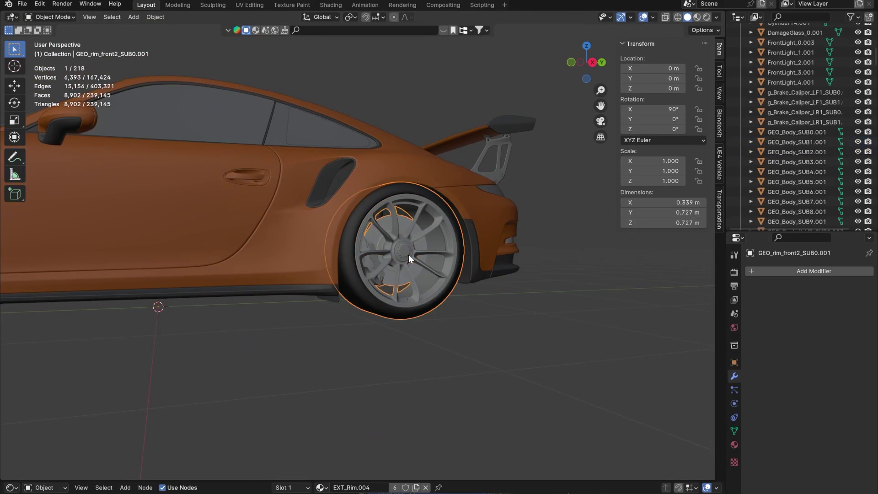
key("alt+a")
left_click(388, 246)
key("g")
right_click(331, 350)
Deselect everything and select the rear-right wheel's rim, tyre and brake disc together
middle_click_drag(385, 290, 268, 300)
key("alt+a")
scroll(353, 303, "up", 5)
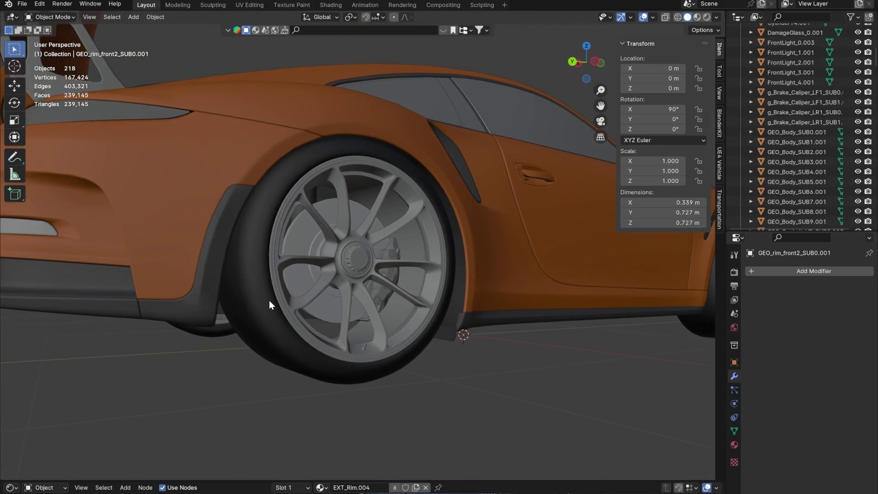
scroll(269, 299, "down", 3)
scroll(312, 275, "up", 4)
left_click(344, 265)
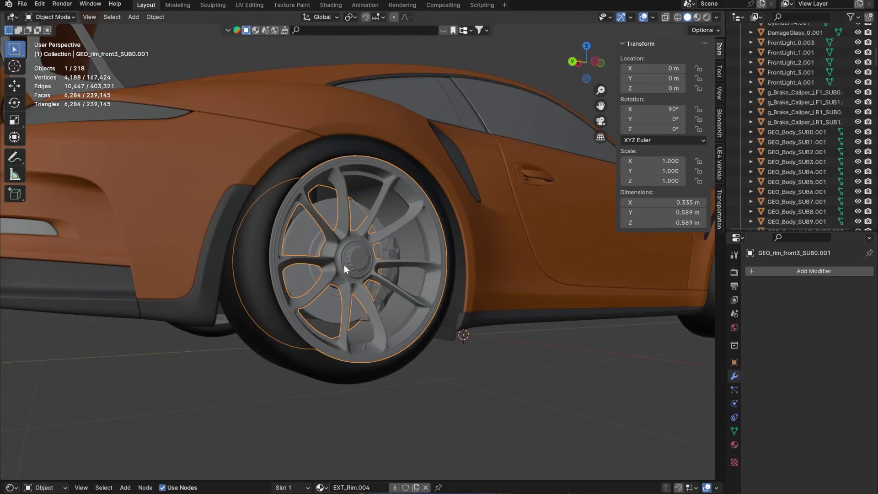
left_click(272, 300, "shift")
left_click(290, 279, "shift")
left_click(304, 275, "shift")
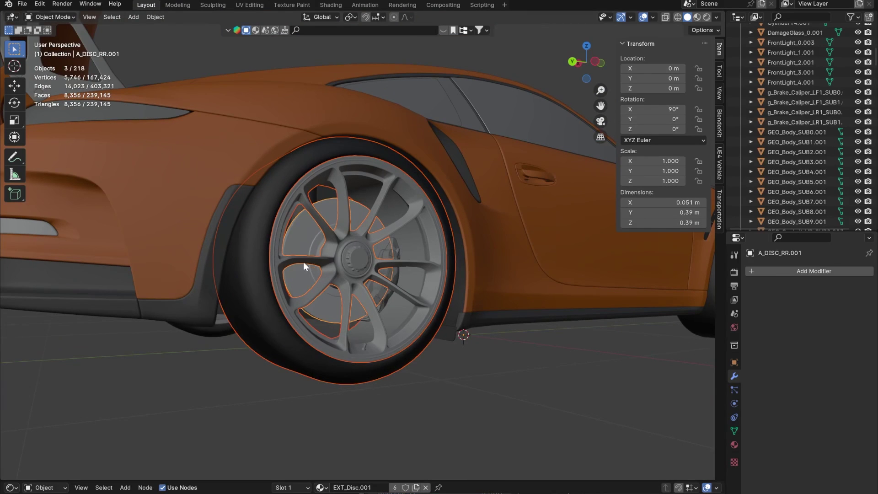
Add the brake caliper parts g_Brake_Caliper_LR1_SUB0.001 and g_Brake_Caliper_LR1_SUB1.001 to the rear-right wheel selection
middle_click_drag(361, 262, 397, 263)
left_click(393, 275, "shift")
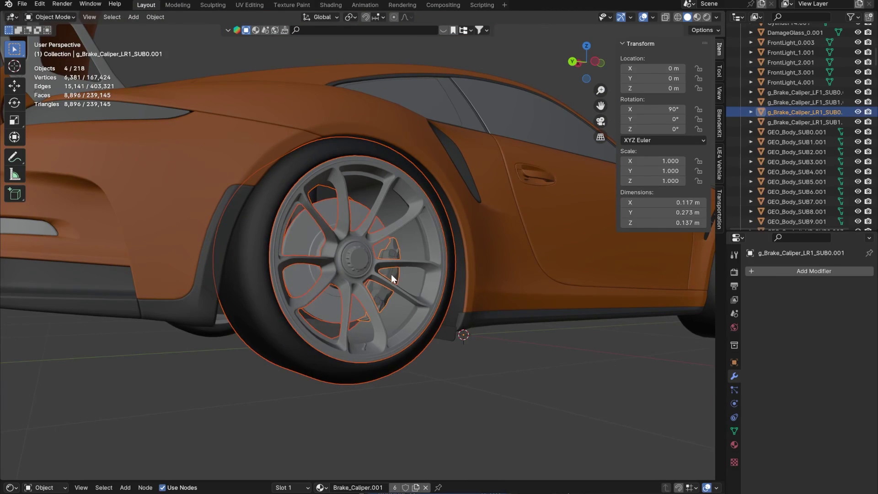
scroll(325, 285, "up", 2)
scroll(326, 285, "up", 2)
middle_click_drag(328, 285, 352, 284)
left_click(364, 297, "shift")
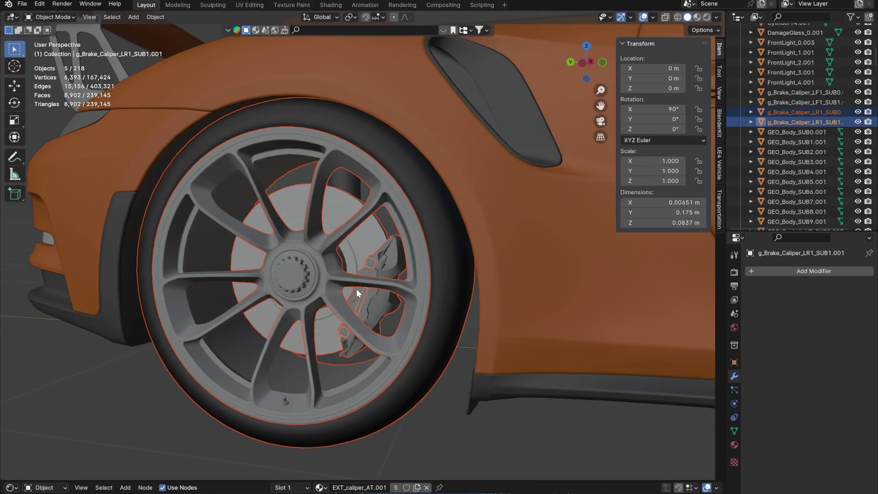
Try moving the selected rear-right wheel parts out of the wheel arch, and undo the move
scroll(354, 293, "down", 6)
key("g")
left_click(365, 397)
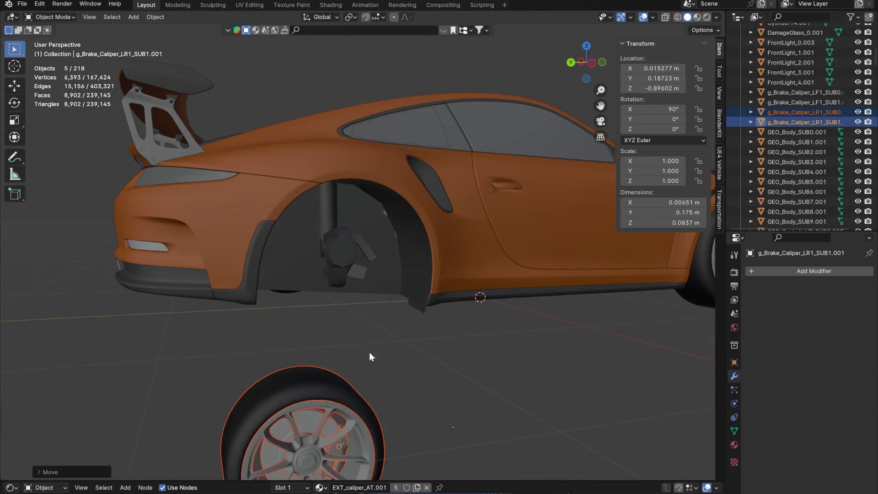
middle_click_drag(320, 322, 355, 301)
key("ctrl+z")
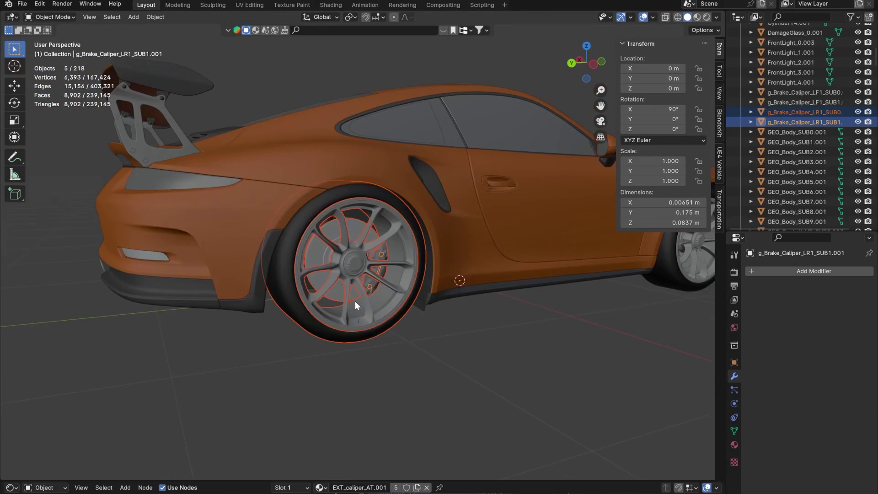
Join the five selected rear-right wheel parts into one object
key("ctrl+j")
key("Caps_Lock")
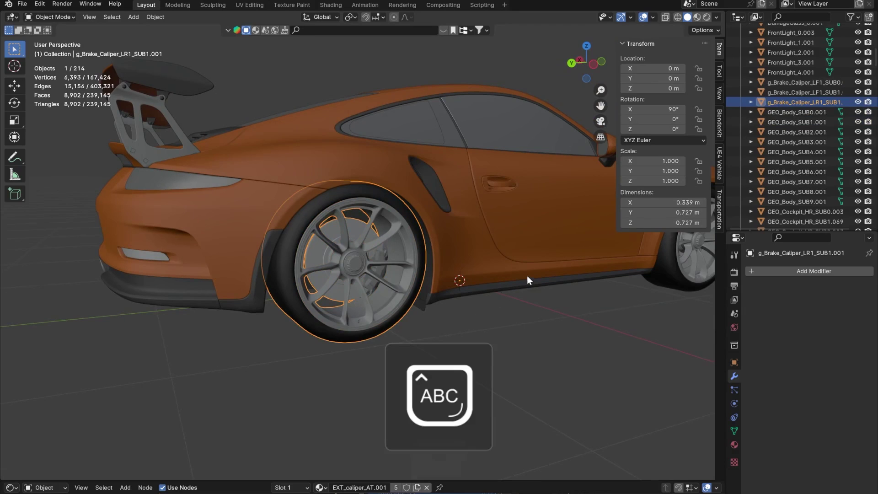
middle_click_drag(527, 275, 336, 283)
key("Caps_Lock")
Select the front-right wheel's rim, brake disc, both brake caliper parts and tyre A_Tyre_LF2.001 together
scroll(511, 292, "up", 2)
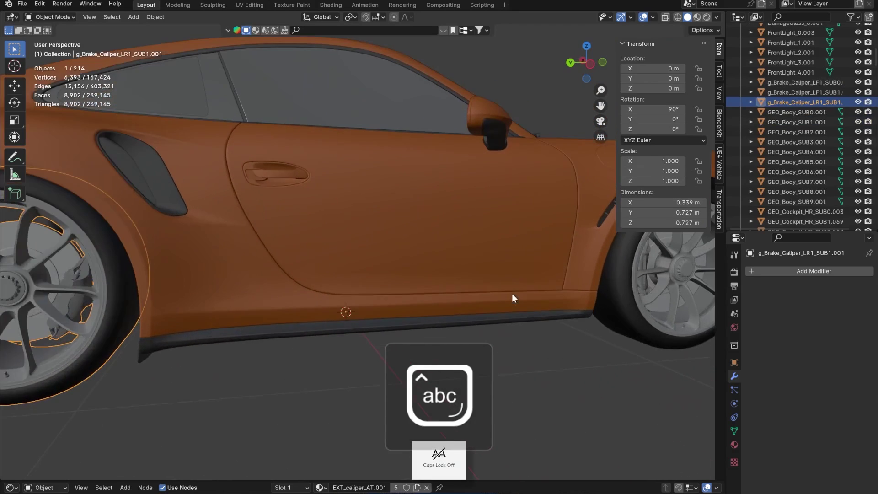
middle_click_drag(515, 295, 219, 269, "shift")
scroll(457, 276, "up", 2)
middle_click_drag(465, 278, 474, 252)
scroll(498, 263, "down", 3)
scroll(473, 251, "up", 3)
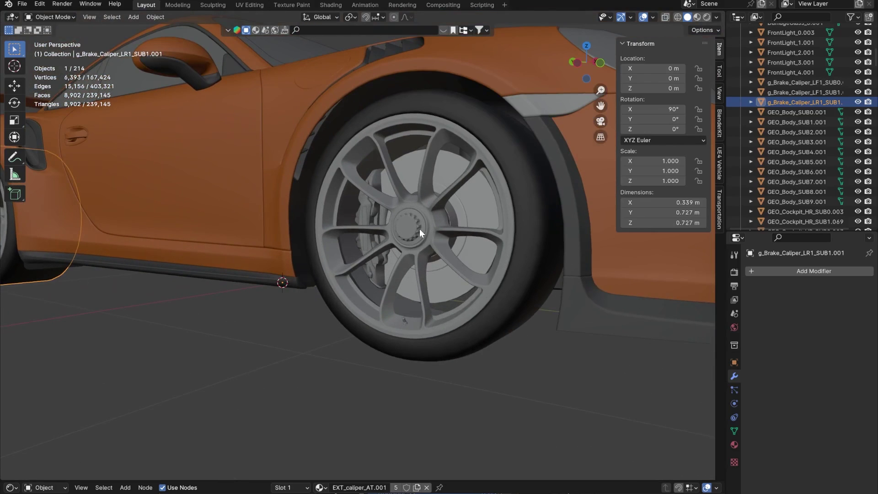
left_click(474, 216)
left_click(474, 216, "shift")
left_click(367, 209, "shift")
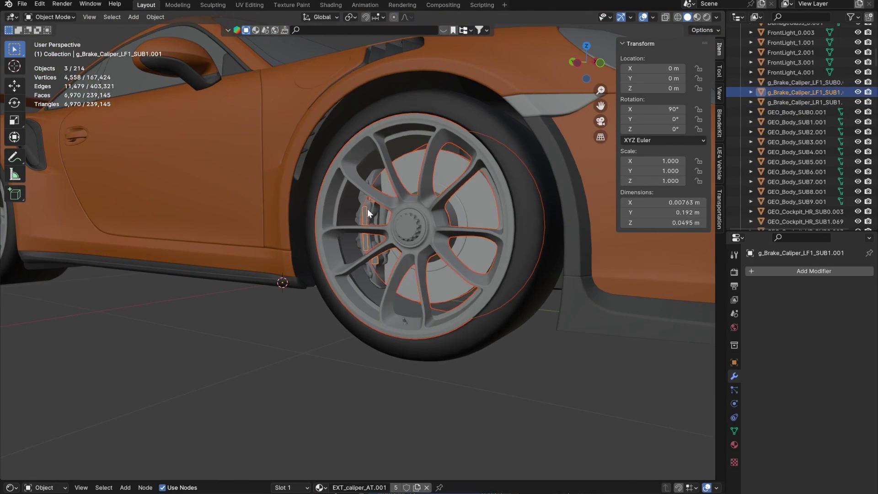
left_click(369, 210, "shift")
left_click(313, 194, "shift")
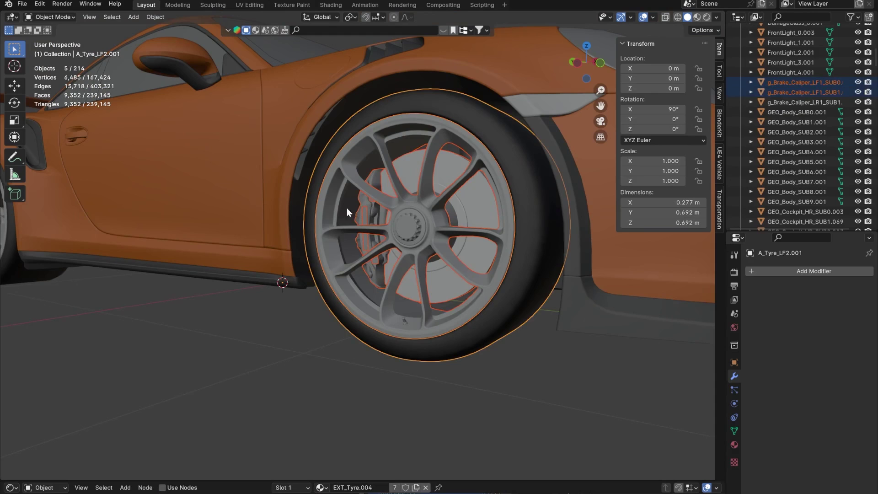
Try moving the selected front-right wheel parts out of the wheel arch, and reset their location
key("g")
left_click(390, 359)
middle_click_drag(391, 358, 322, 270)
key("alt+g")
Join the five selected front-right wheel parts into one object
scroll(375, 251, "up", 2)
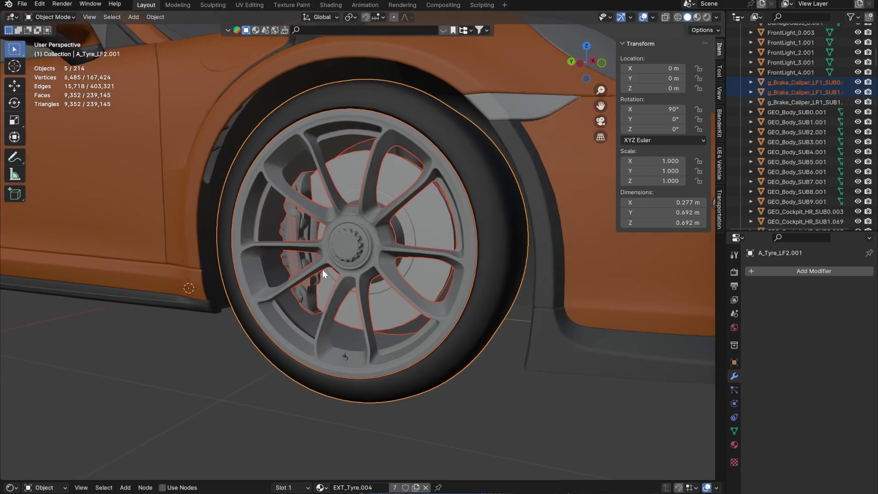
key("ctrl+j")
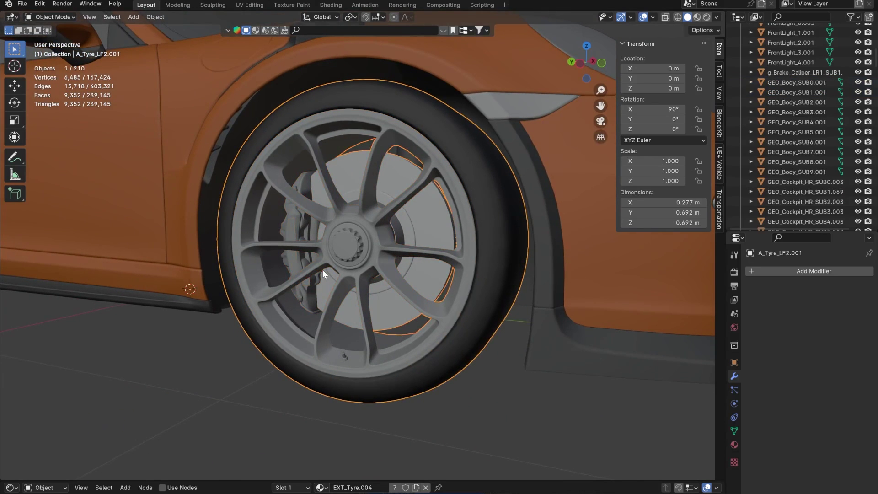
Select the joined rear-left wheel, GEO_rim_front2_SUB0.001, and rename it Wheel_RL
scroll(322, 270, "down", 5)
left_click(271, 273)
middle_click_drag(271, 274, 297, 297)
scroll(286, 261, "down", 2)
scroll(379, 264, "up", 3)
scroll(379, 265, "down", 3)
left_click(322, 288)
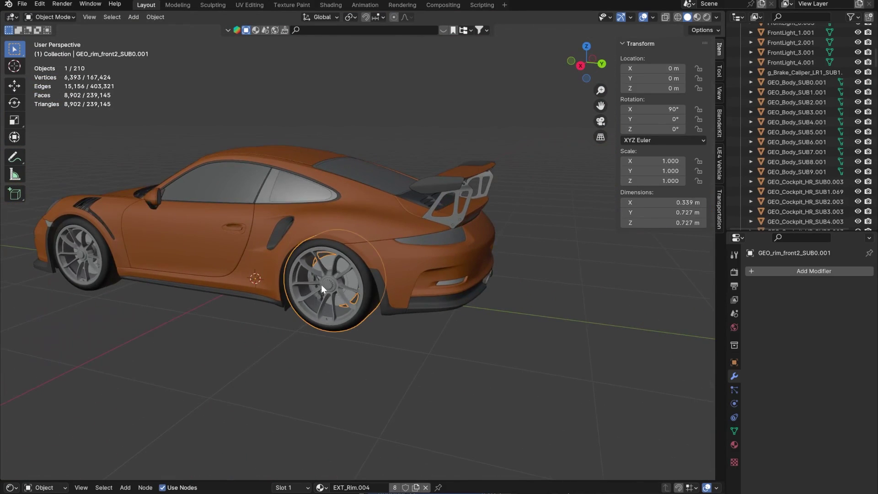
scroll(841, 146, "up", 11)
scroll(797, 149, "down", 20)
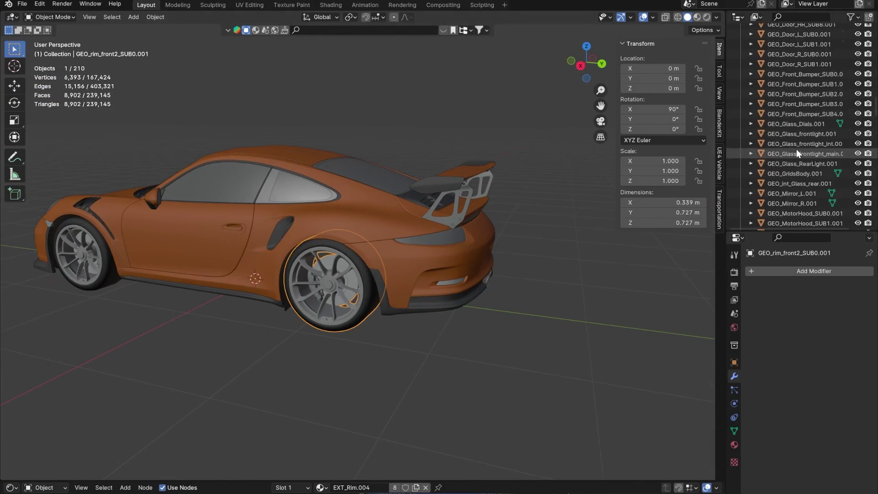
scroll(795, 151, "up", 5)
scroll(776, 77, "up", 2)
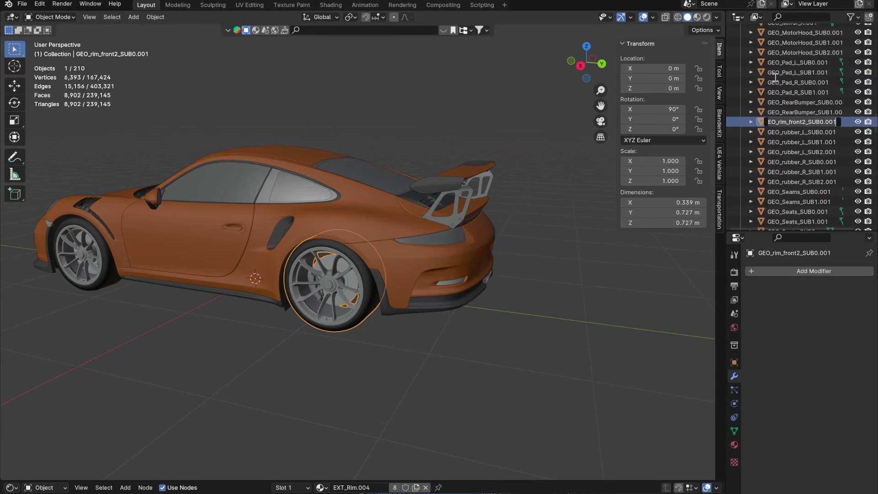
key("F2")
type("W")
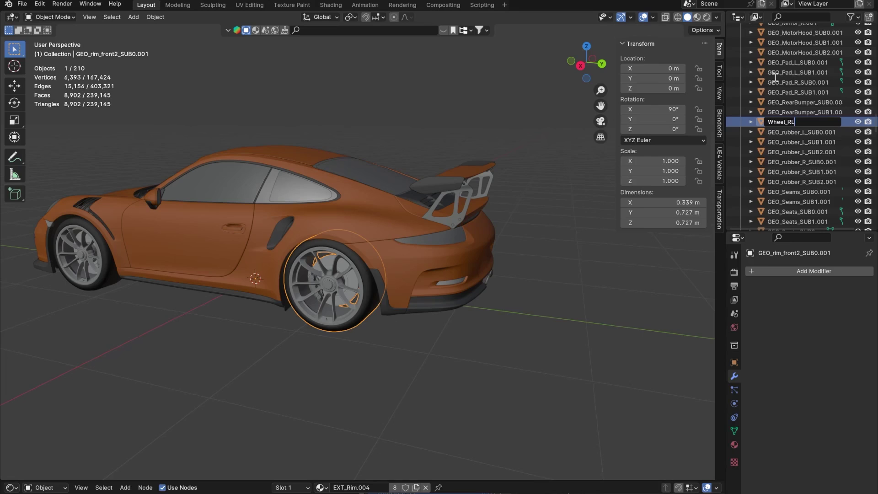
type("heel_RL")
key("Return")
Select the joined rear-right wheel, g_Brake_Caliper_LR1_SUB1.001, and rename it Wheel_RR
middle_click_drag(531, 306, 302, 243)
left_click(302, 238)
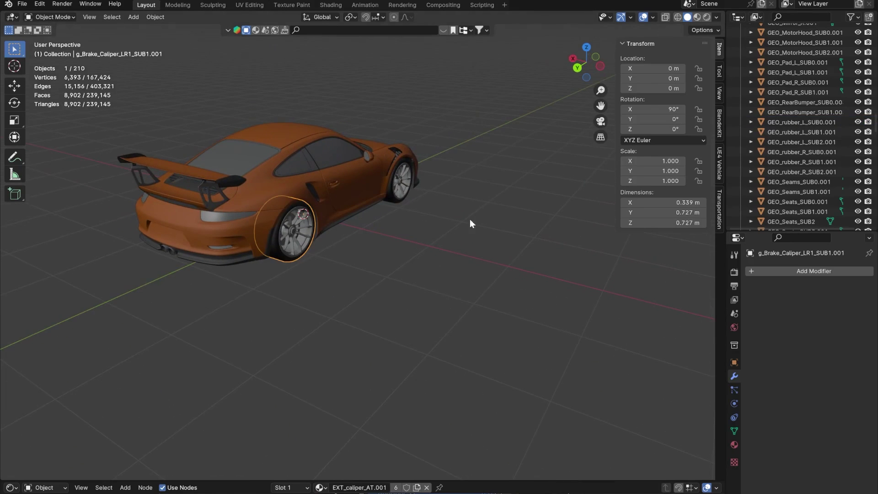
scroll(794, 180, "down", 15)
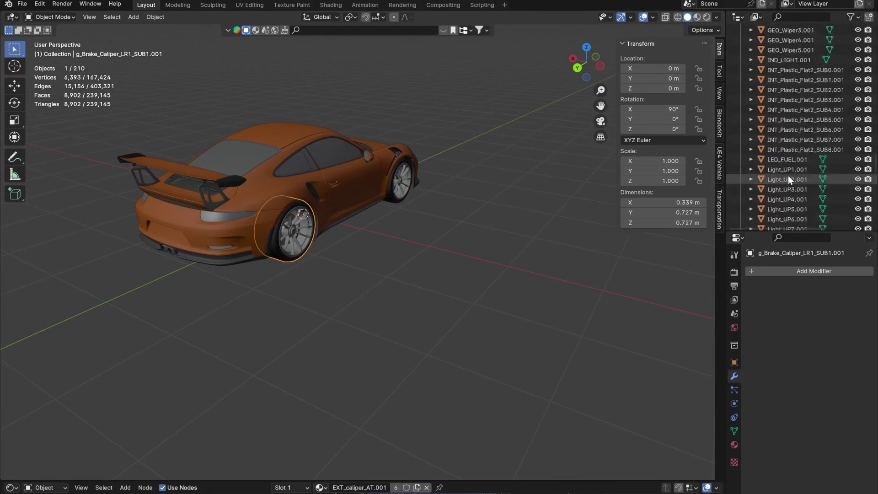
scroll(775, 142, "up", 15)
key("F2")
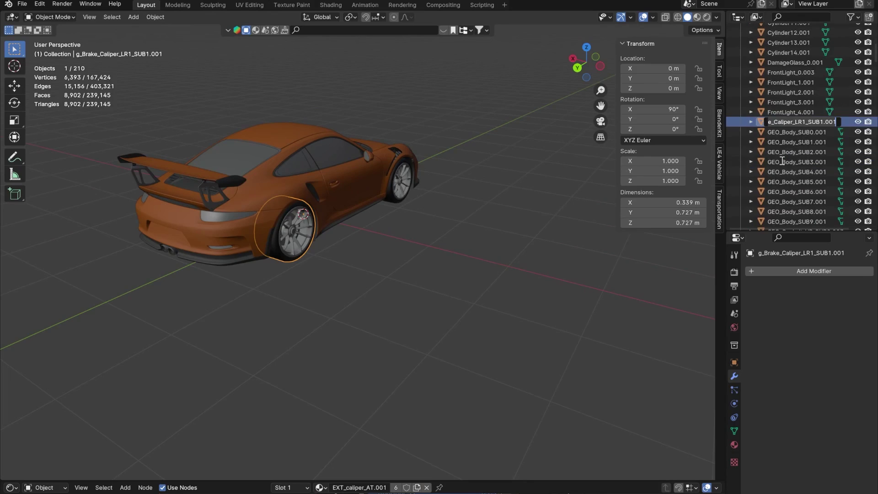
type("Whe")
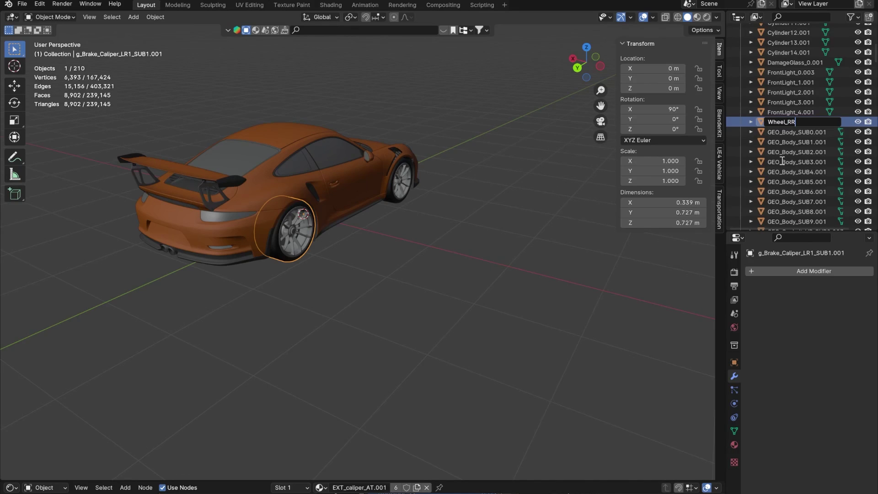
type("el_RR")
key("Return")
Select the joined front-right wheel, A_Tyre_LF2.001, and rename it Wheel_FR
middle_click_drag(427, 188, 301, 175)
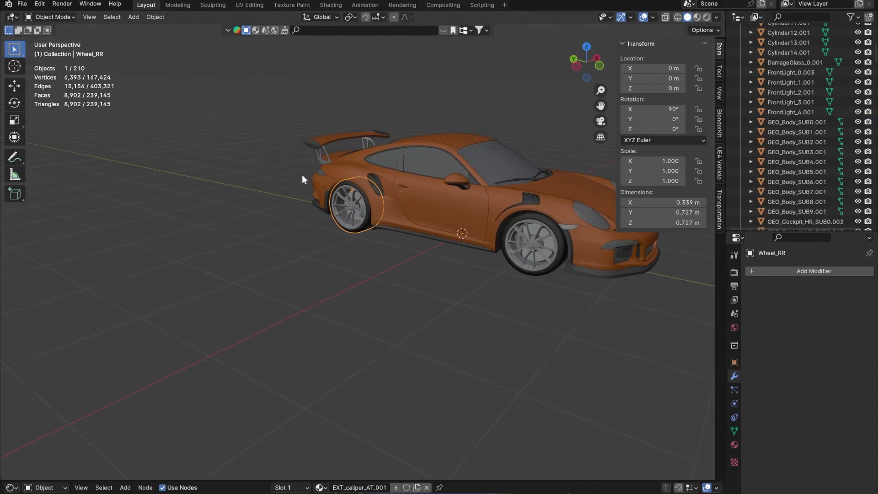
left_click(514, 238)
scroll(780, 170, "down", 10)
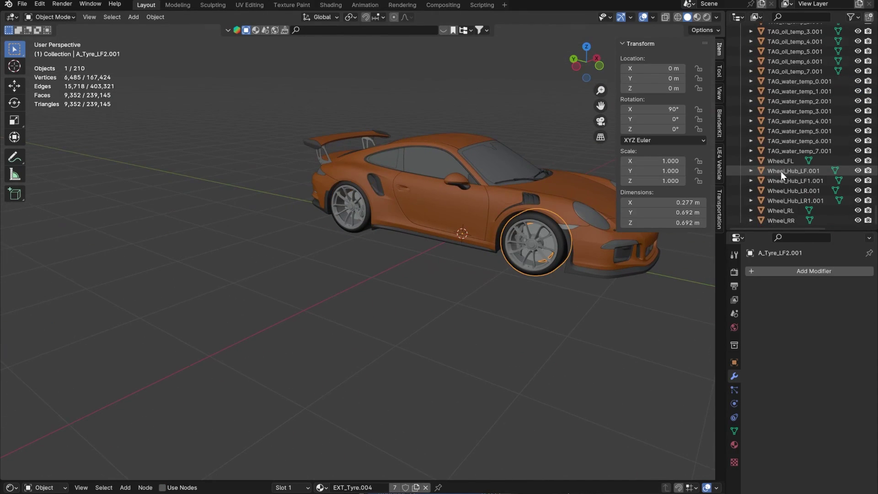
scroll(781, 183, "up", 10)
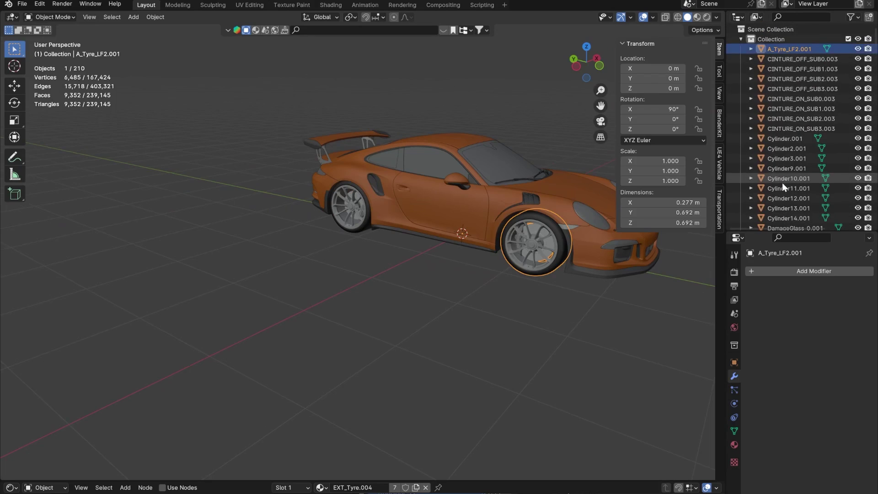
double_click(782, 48)
type("Wheel_FR")
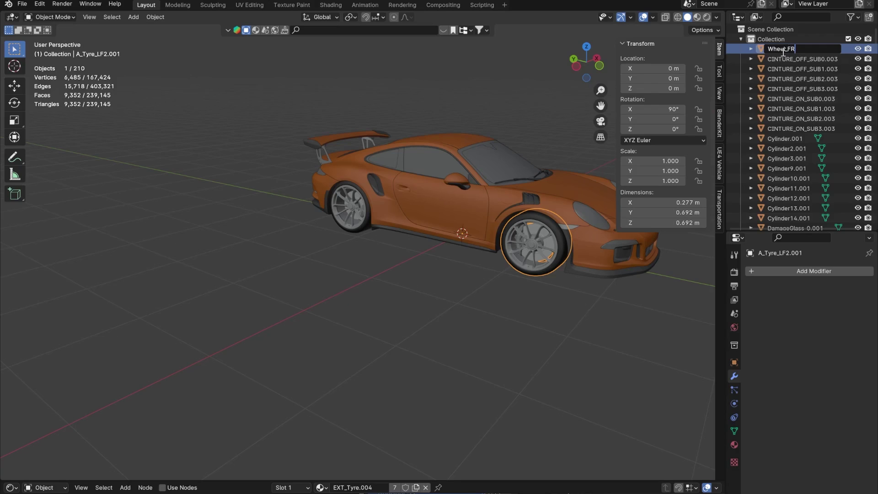
key("Return")
Check from above which wheel each of Wheel_FL, Wheel_FR, Wheel_RL and Wheel_RR refers to, and clear the selection
scroll(778, 179, "down", 20)
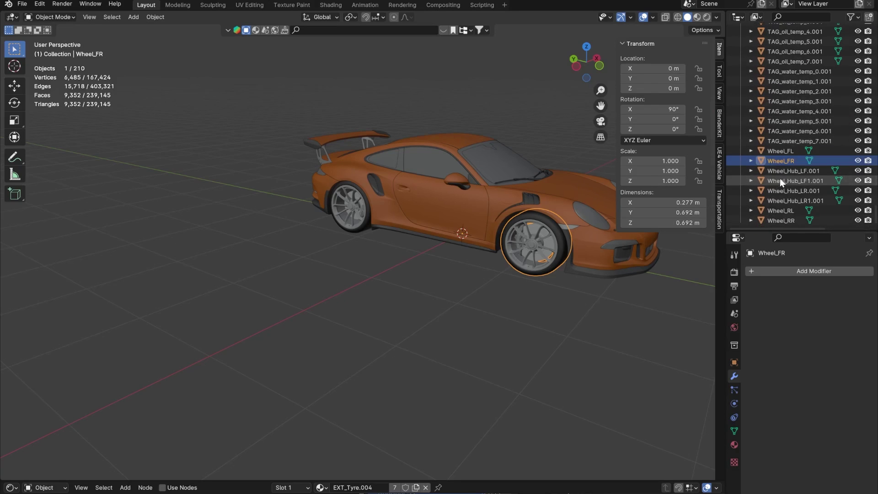
middle_click_drag(484, 197, 408, 200)
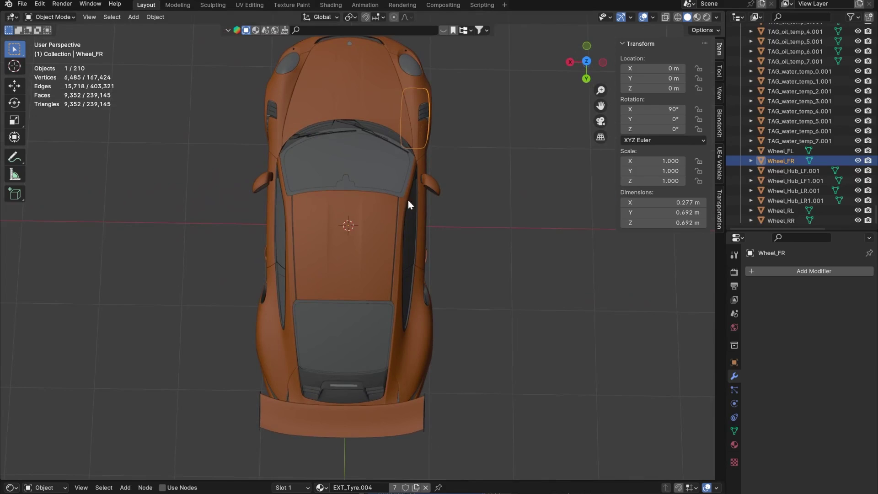
left_click(773, 152)
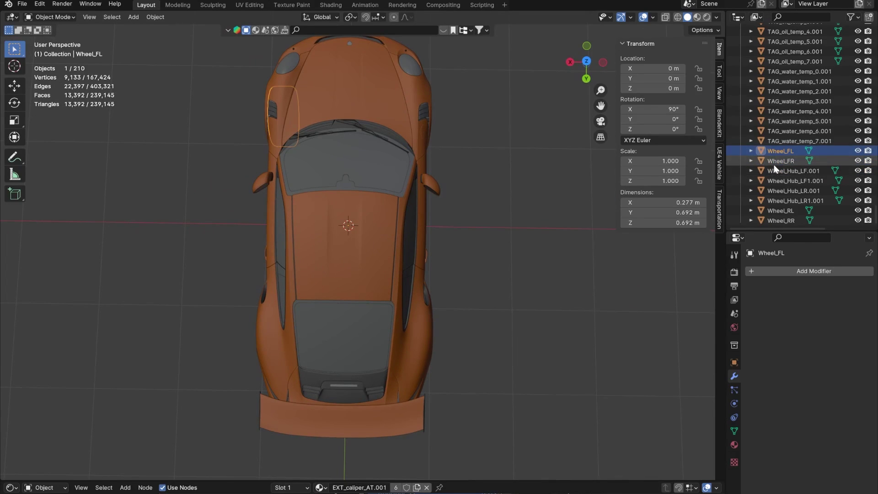
left_click(774, 163)
left_click(784, 212)
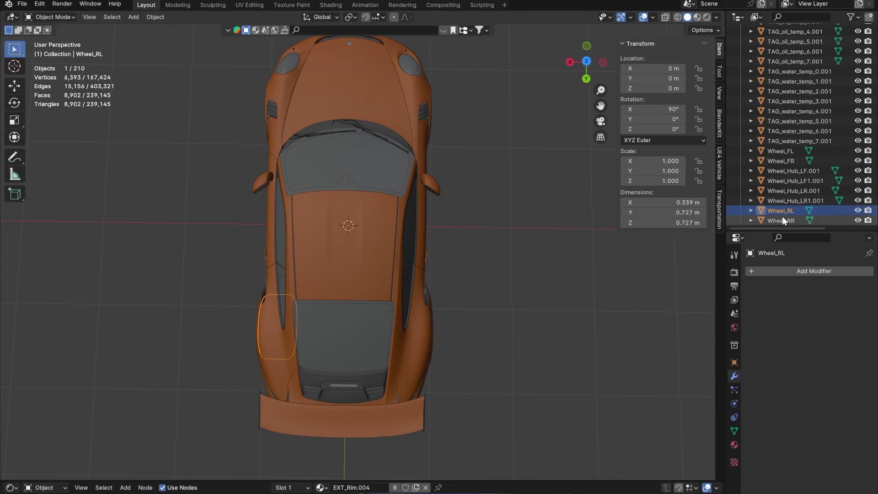
left_click(782, 220)
left_click(513, 273)
Select all objects of the car, including the body parts and the wheels
middle_click_drag(512, 274, 396, 255)
middle_click_drag(526, 172, 561, 178)
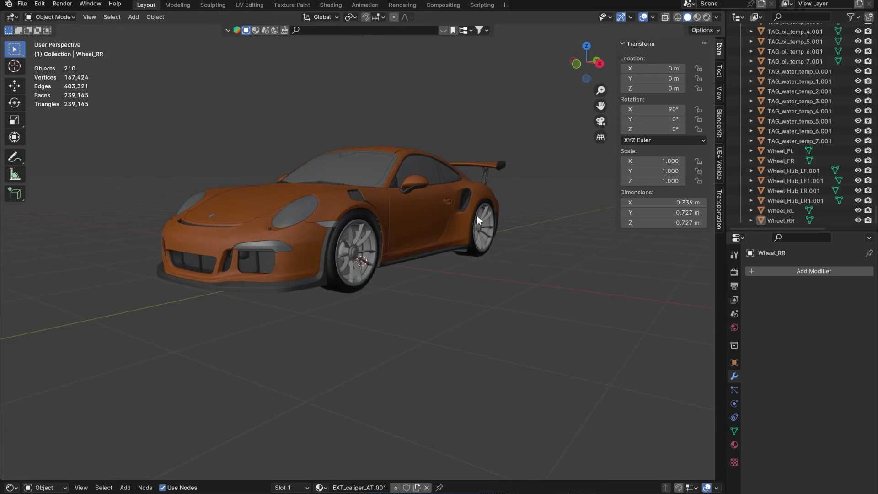
scroll(362, 260, "up", 4)
scroll(362, 260, "down", 3)
mouse_move(362, 260)
middle_mouse_down()
mouse_move(325, 261)
mouse_move(354, 261)
middle_mouse_up()
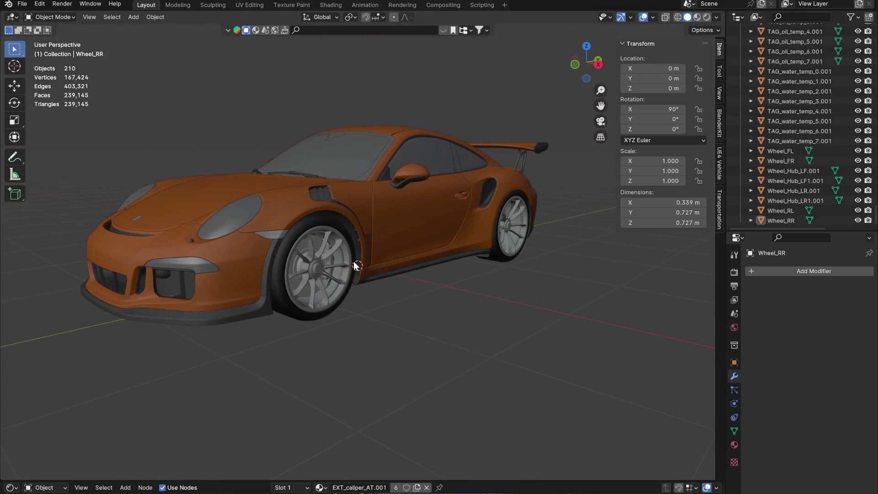
left_click(378, 205)
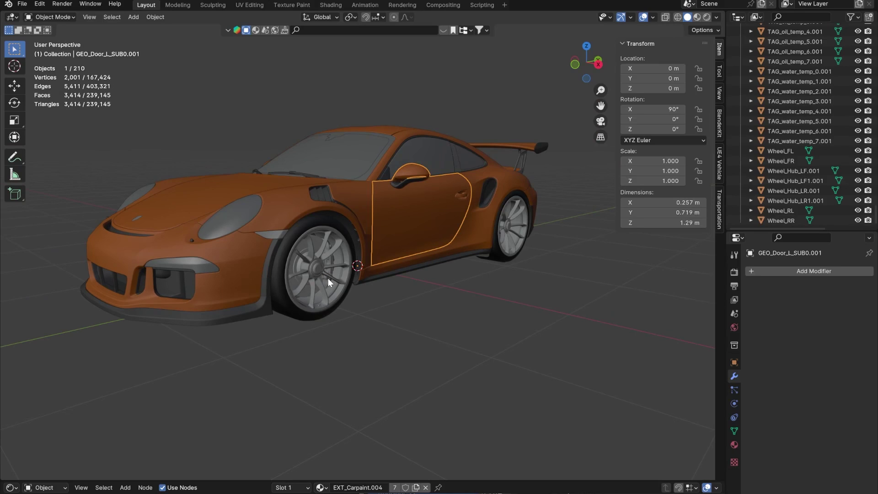
left_click(527, 395)
left_click(413, 228)
key("a")
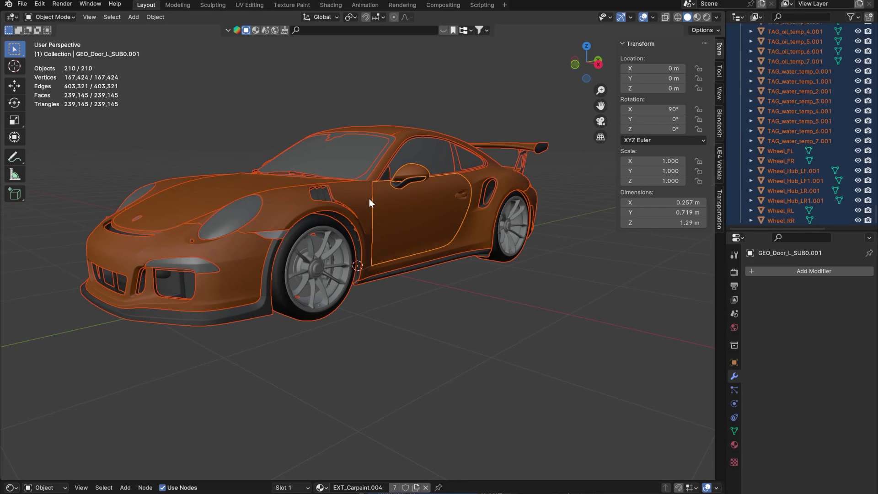
Remove Wheel_FL, Wheel_RL, Wheel_RR and Wheel_FR from the selection, leaving only the remaining car parts selected
middle_click_drag(246, 273, 265, 257)
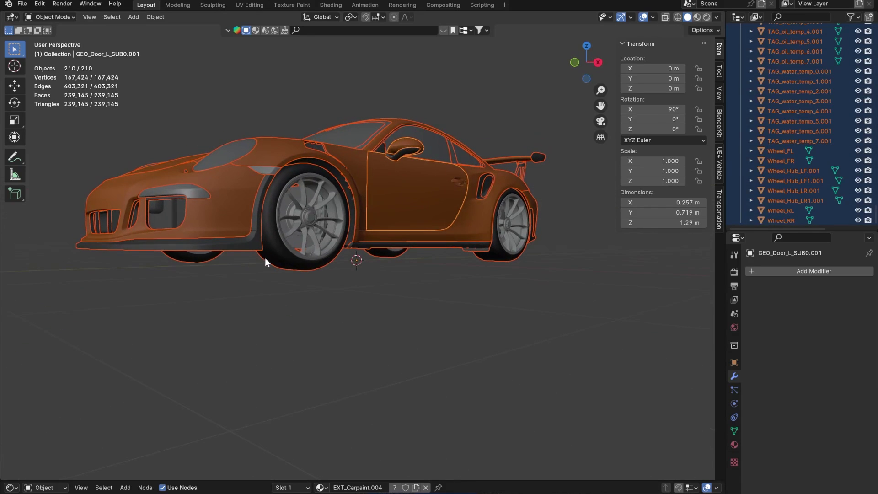
left_click(278, 250, "shift")
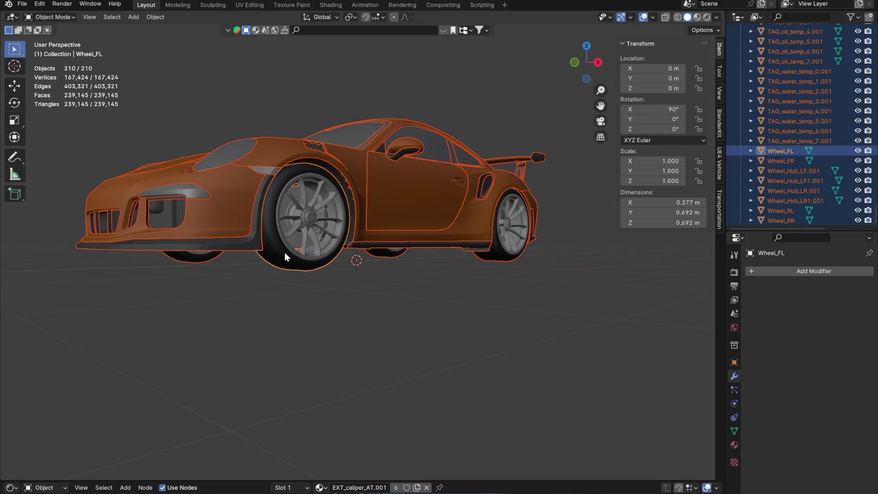
left_click(284, 251, "shift")
middle_click_drag(388, 243, 389, 274)
left_click(421, 278, "shift")
left_click(419, 277, "shift")
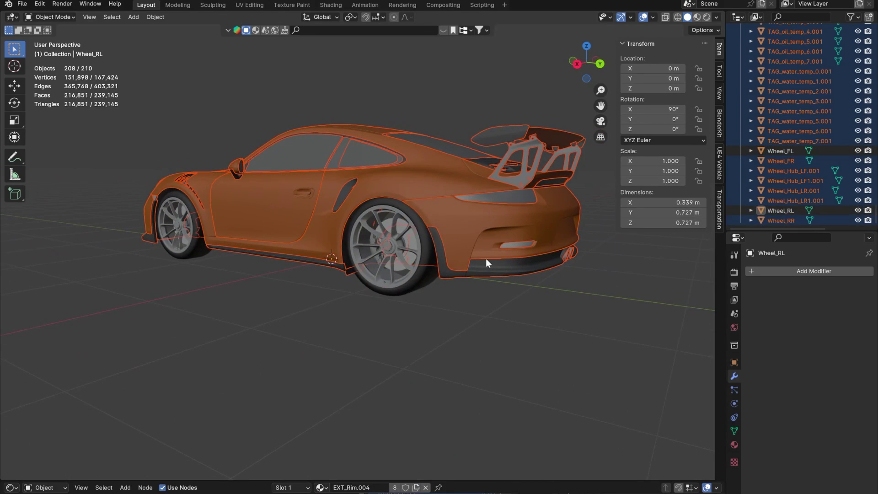
middle_click_drag(485, 258, 320, 259)
left_click(298, 267, "shift")
left_click(298, 267, "shift")
left_click(404, 272, "shift")
left_click(403, 266, "shift")
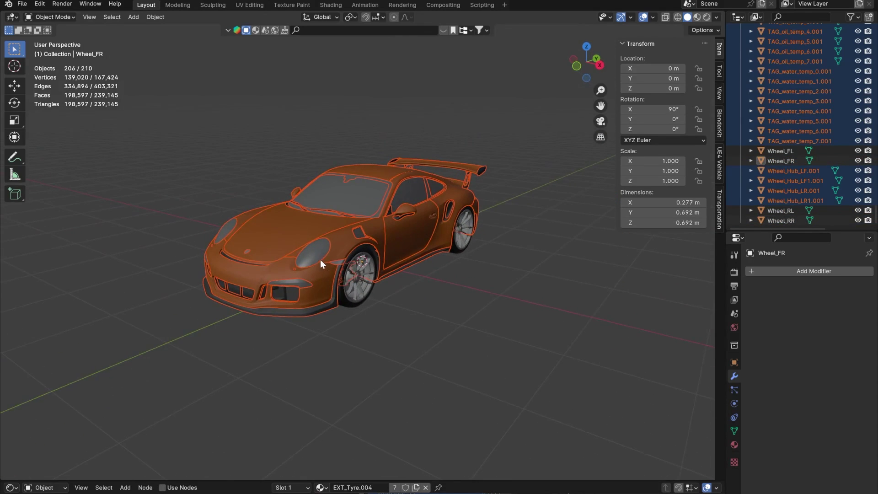
Try moving the selected car parts away from the four wheels, and undo the move
key("g")
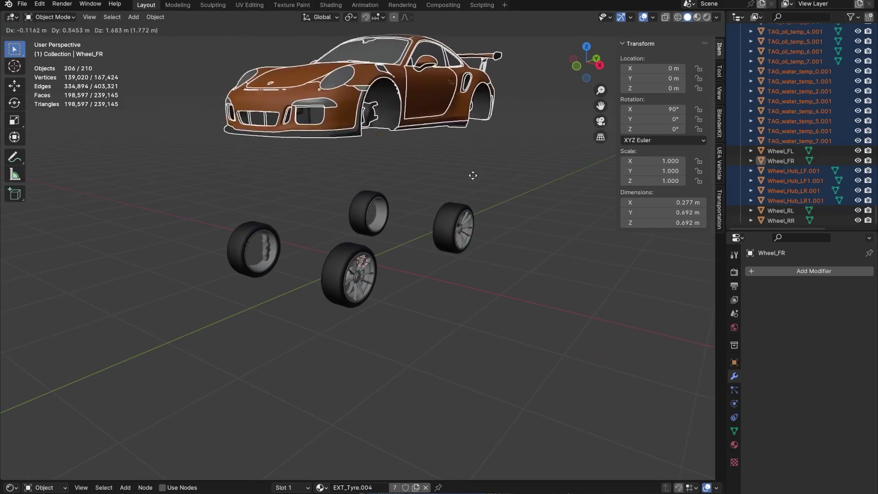
left_click(375, 203)
middle_click_drag(374, 203, 358, 295)
key("ctrl+z")
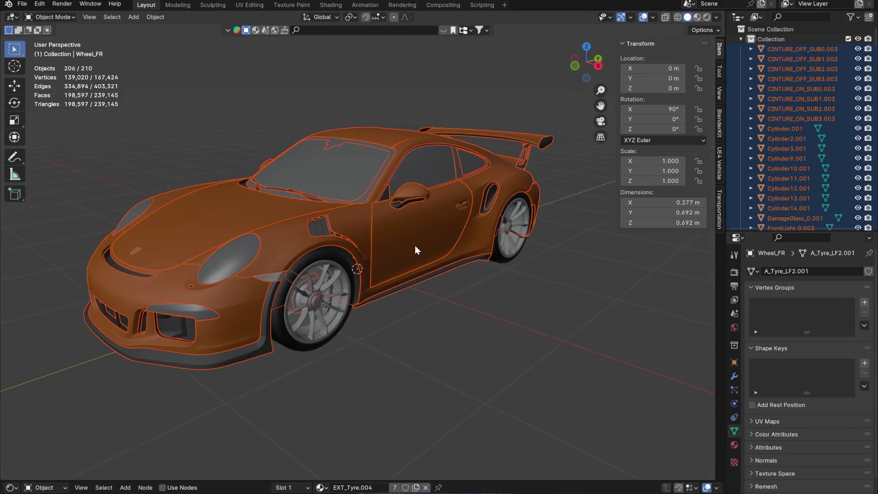
left_click(98, 243, "shift")
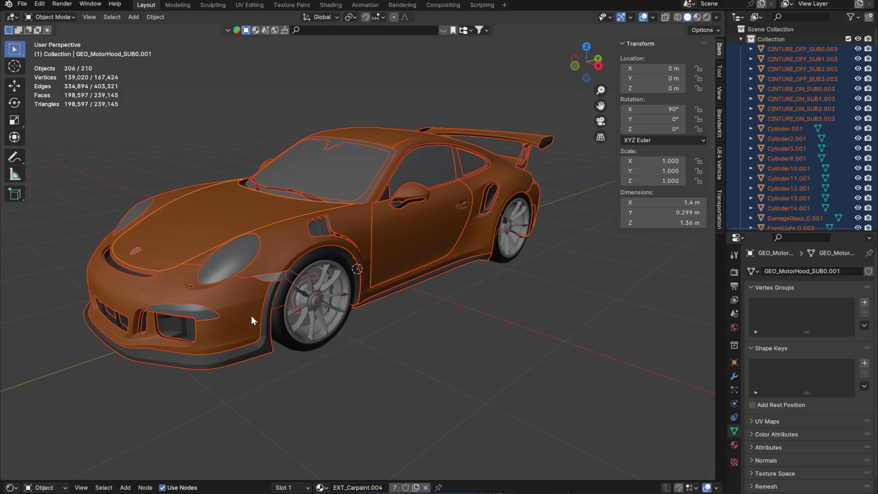
left_click(285, 267, "shift")
scroll(284, 242, "down", 2)
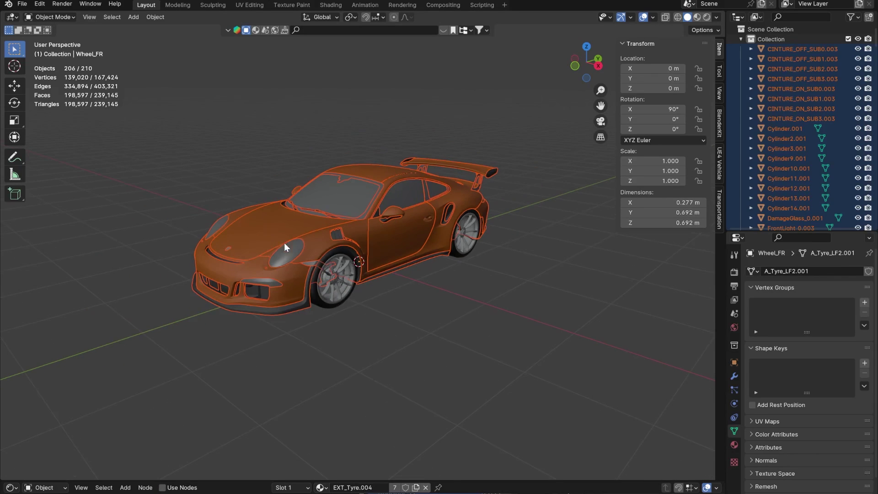
middle_click_drag(340, 300, 384, 282)
key("g")
key("Escape")
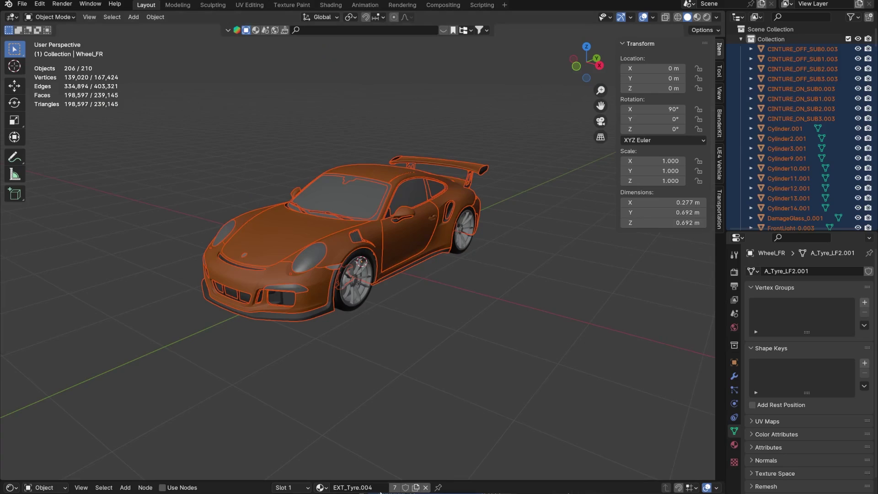
Make the front hood GEO_MotorHood_SUB0.001 the active object and join all selected car parts into it
scroll(399, 361, "up", 2)
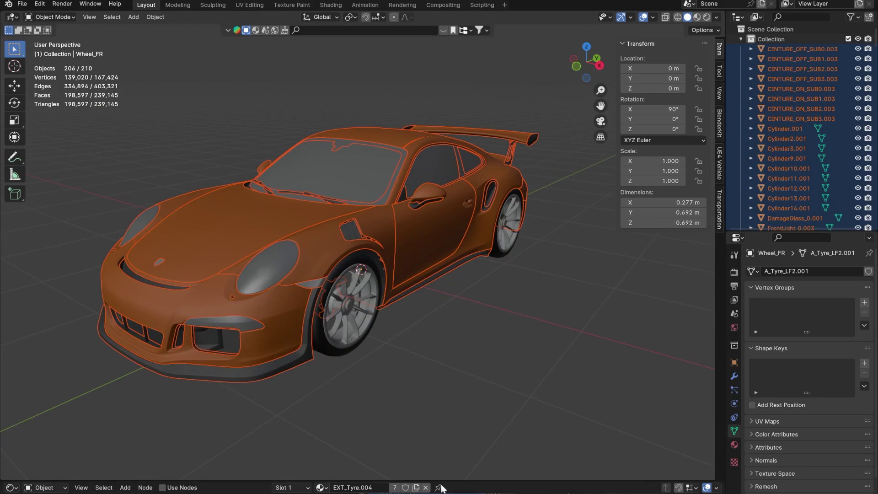
scroll(411, 353, "down", 2)
scroll(391, 352, "up", 1)
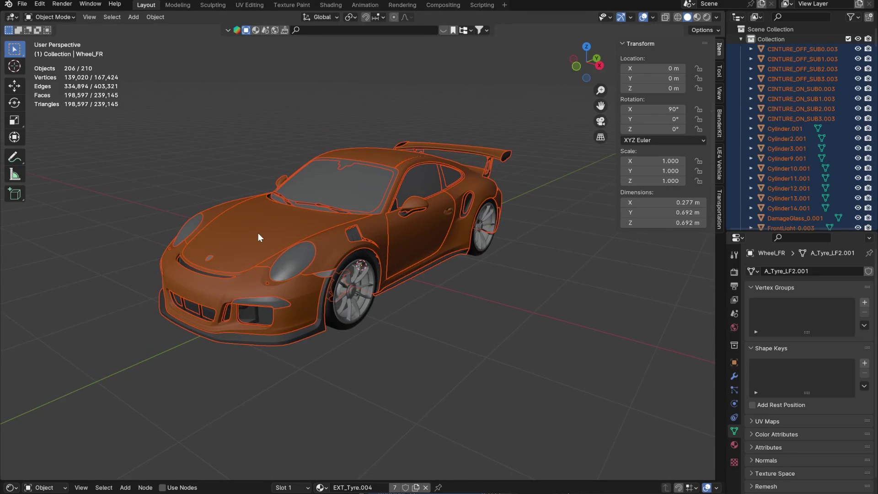
left_click(230, 262, "shift")
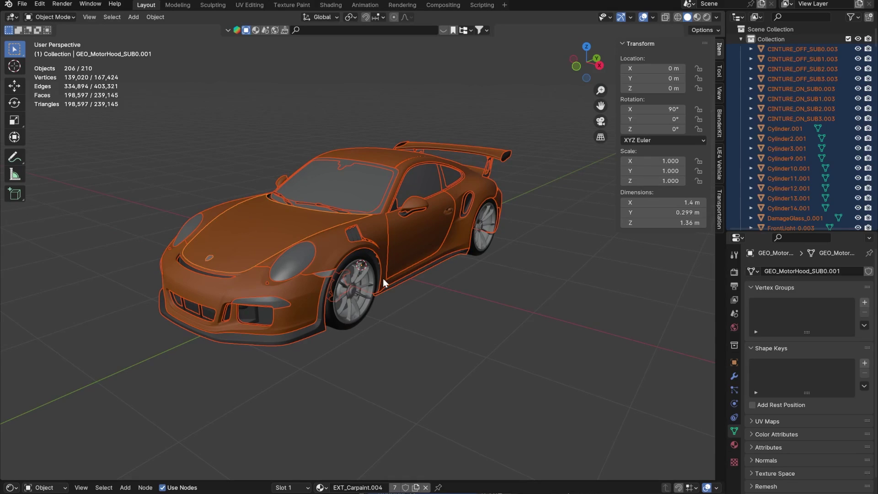
key("ctrl+j")
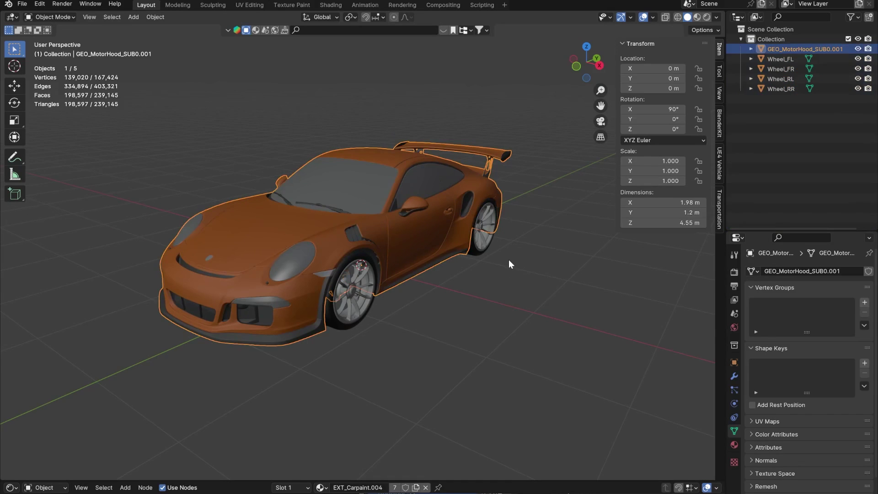
Try moving the joined car body away from the wheels, and undo the move
scroll(468, 284, "up", 2)
middle_click_drag(390, 248, 262, 253)
key("g")
left_click(423, 216)
middle_click_drag(423, 215, 512, 215)
key("ctrl+z")
scroll(512, 216, "up", 3)
middle_click_drag(451, 264, 443, 264)
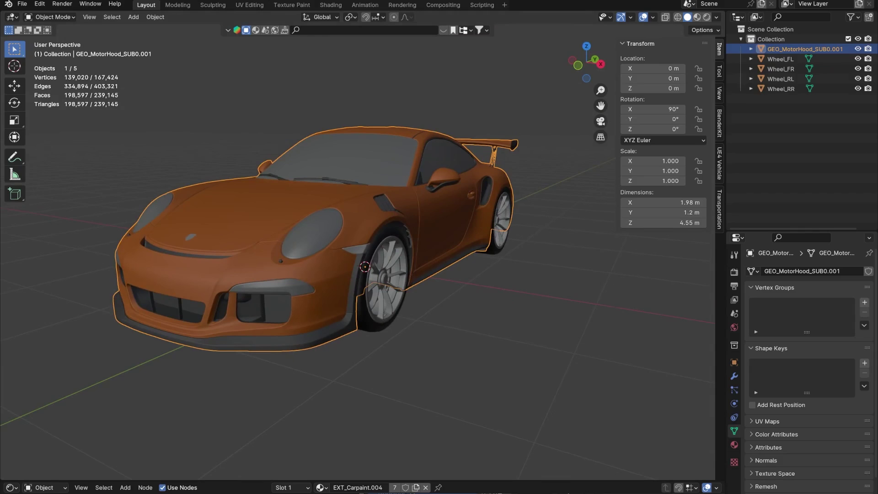
Rename the joined object GEO_MotorHood_SUB0.001 as Body
left_click(836, 117)
left_click(770, 50)
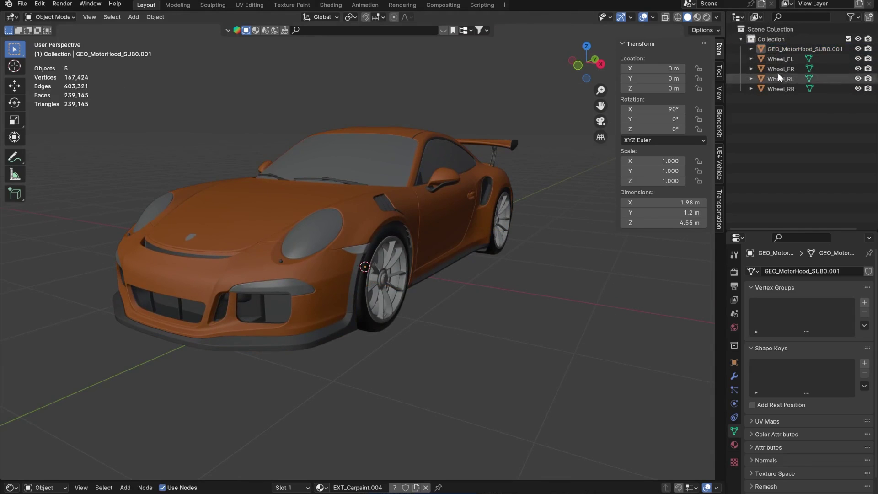
double_click(782, 47)
type("Body")
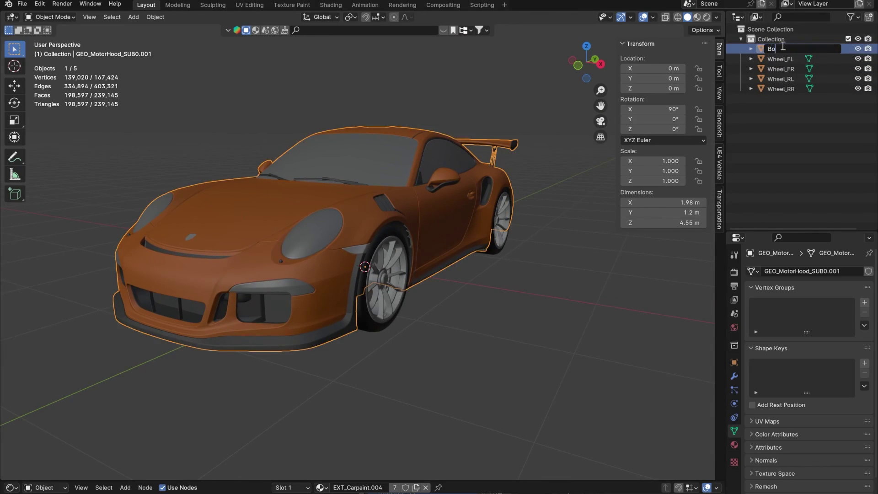
key("Return")
left_click(784, 115)
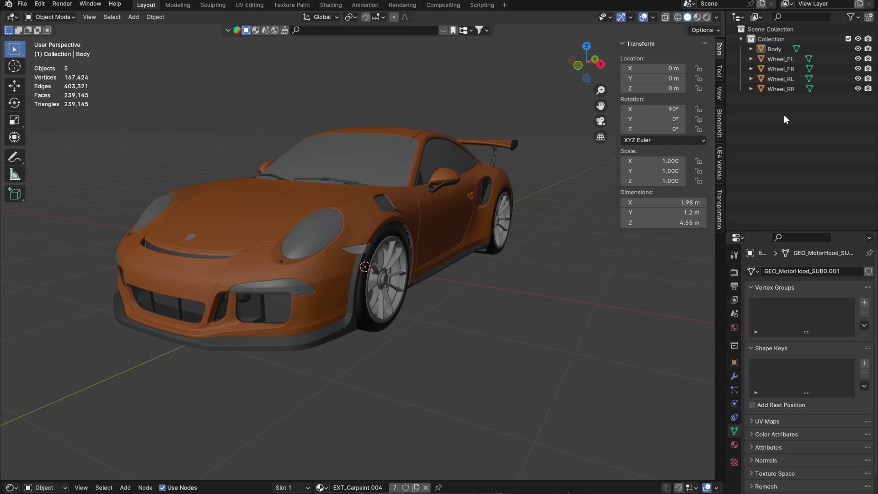
Select all objects of the car, including the body and the four wheels
middle_click_drag(578, 262, 329, 216)
middle_click_drag(378, 335, 523, 320)
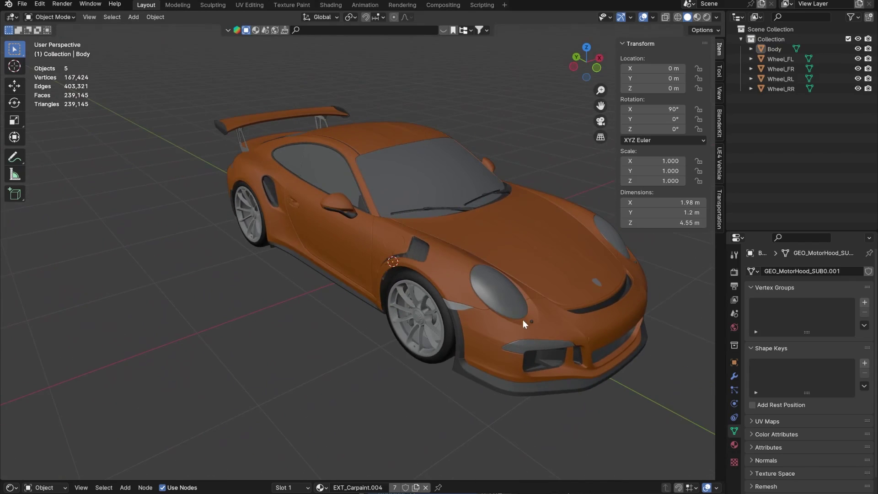
middle_click_drag(508, 269, 364, 234)
key("a")
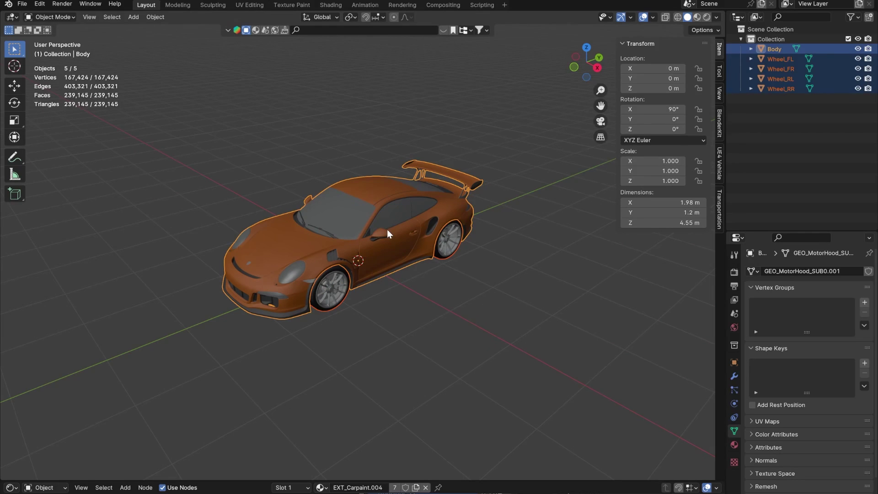
Try rotating the whole car -90° about the global Z axis, and undo the rotation
middle_click_drag(400, 235, 447, 275)
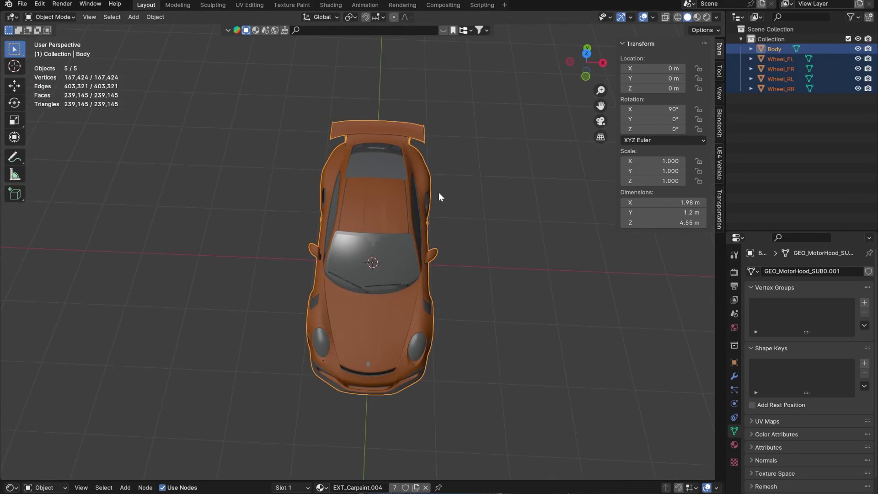
key("r")
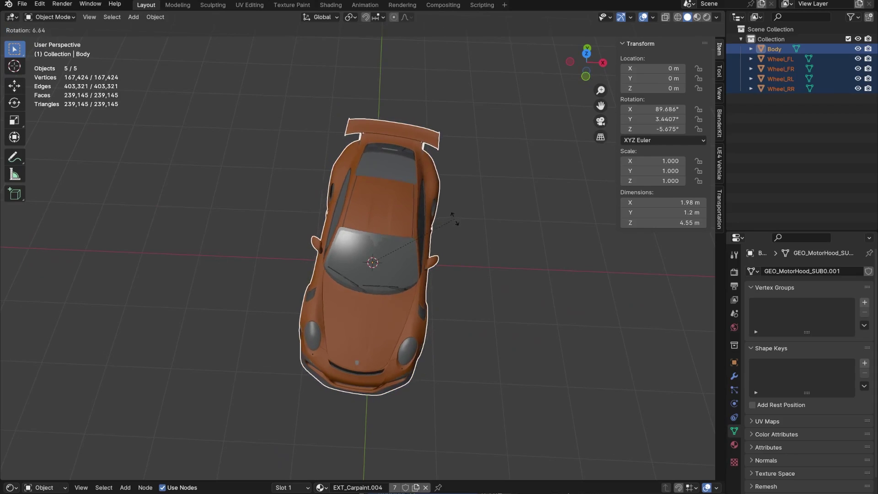
key("z")
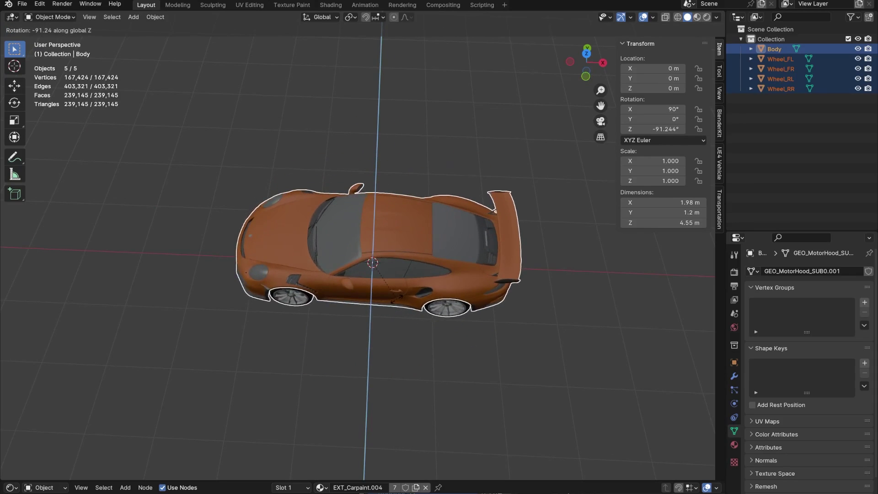
type("-90")
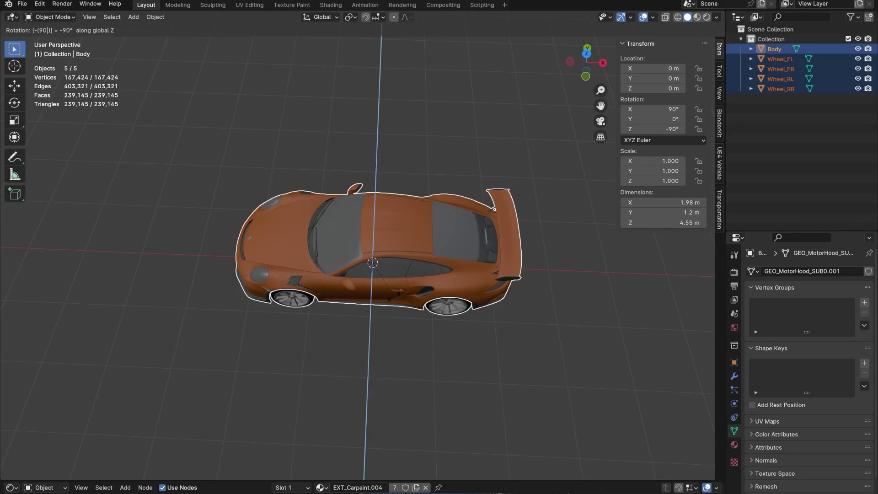
key("Return")
key("ctrl+z")
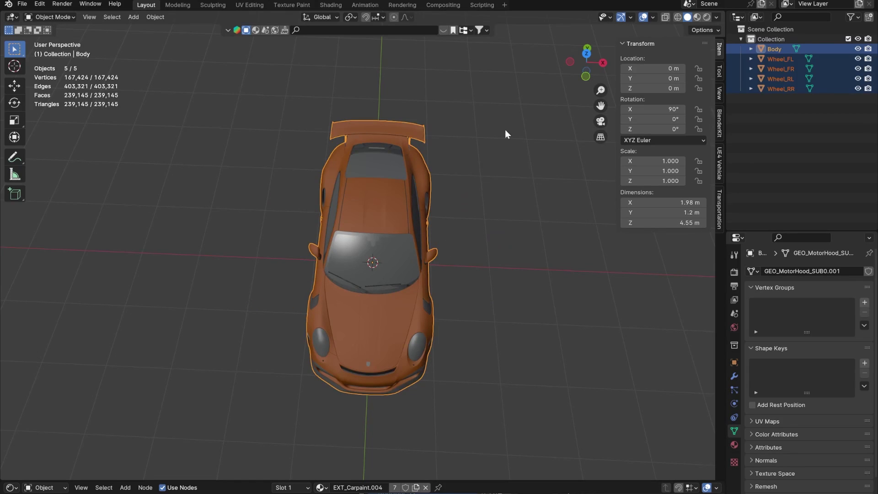
Rotate the selected body and wheels 90° about the global Z axis, and clear the selection
middle_click_drag(418, 300, 358, 176)
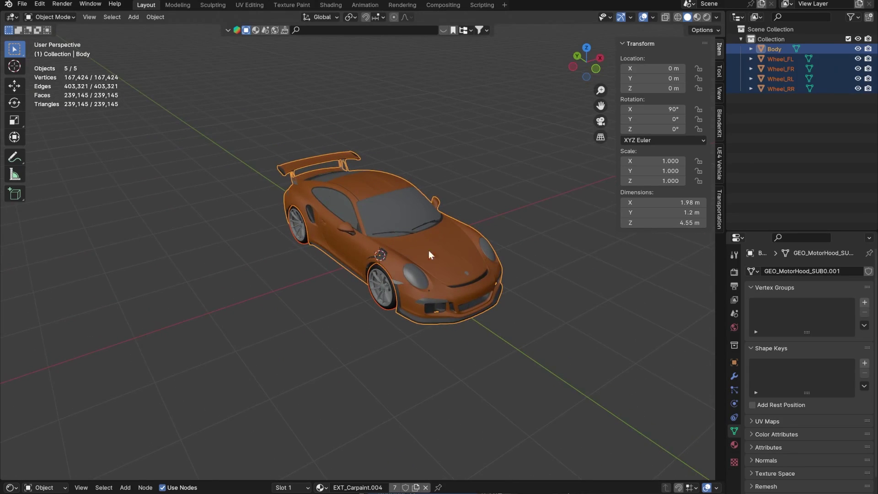
middle_click_drag(429, 251, 472, 189)
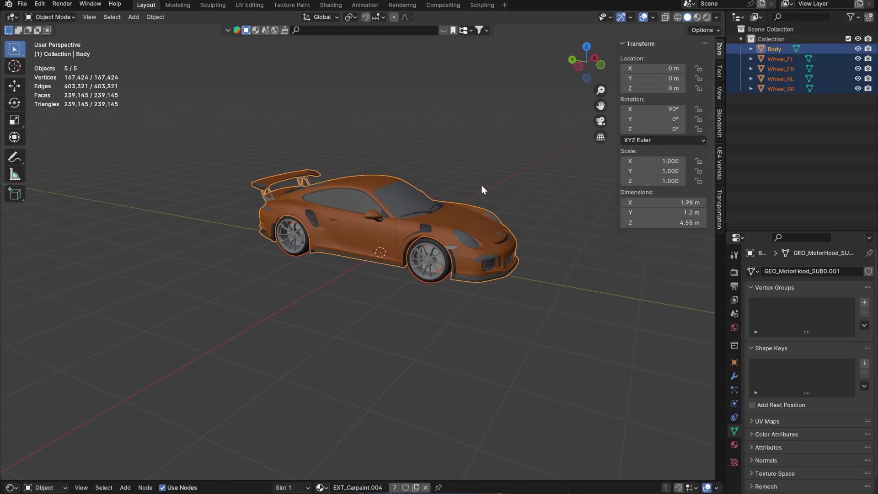
middle_click_drag(438, 217, 468, 202)
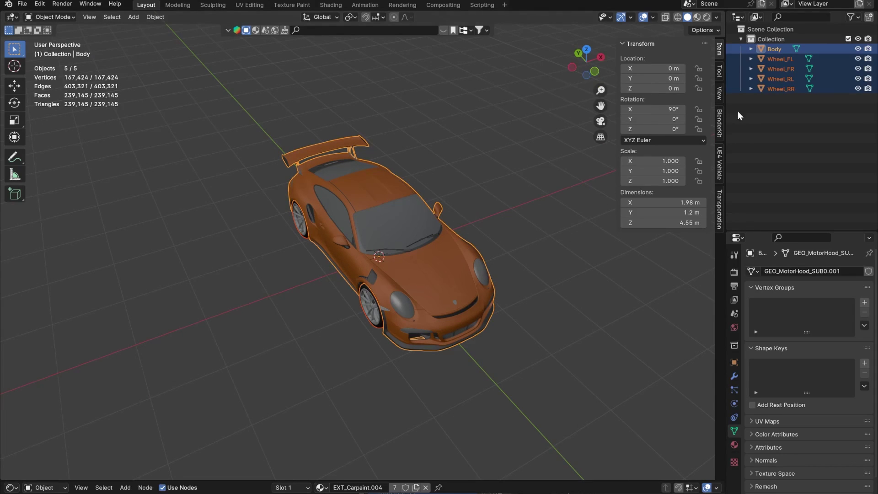
middle_click_drag(502, 190, 548, 160)
middle_click_drag(457, 197, 443, 160)
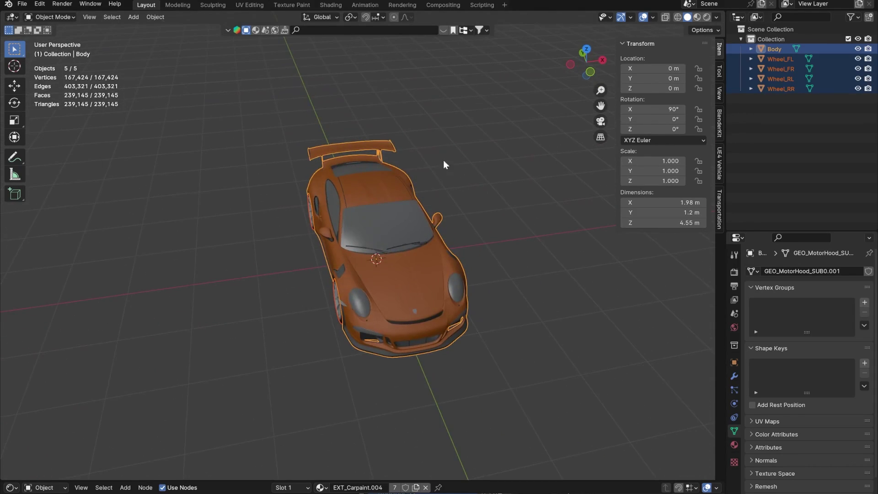
type("rz")
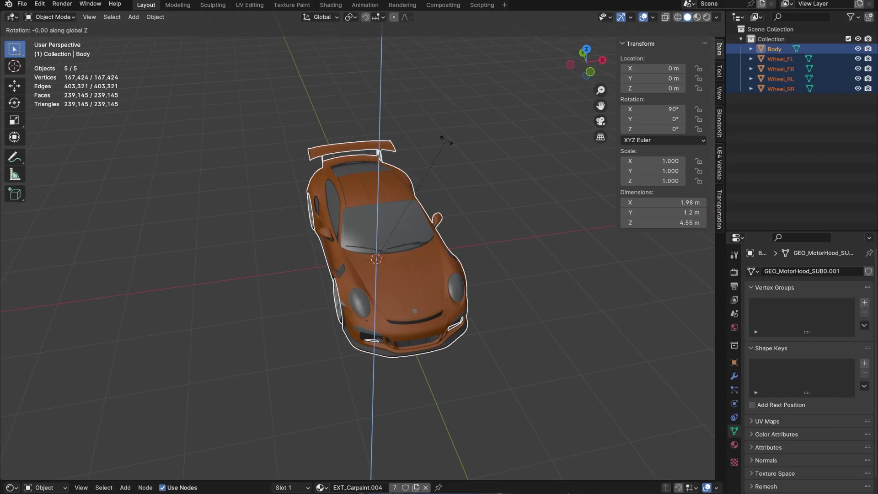
type("90")
key("Return")
left_click(435, 125)
Select the Body object and activate the Move tool to show its axes
middle_click_drag(435, 125, 413, 231)
scroll(412, 232, "up", 5)
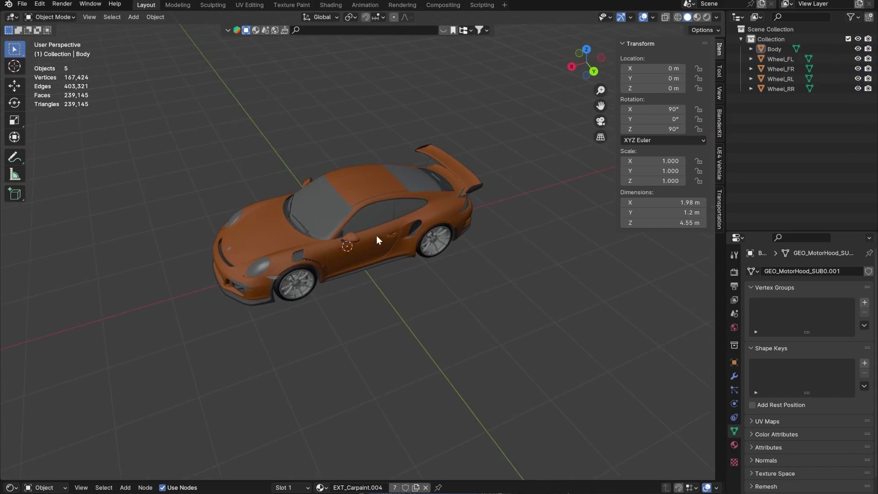
left_click(393, 229)
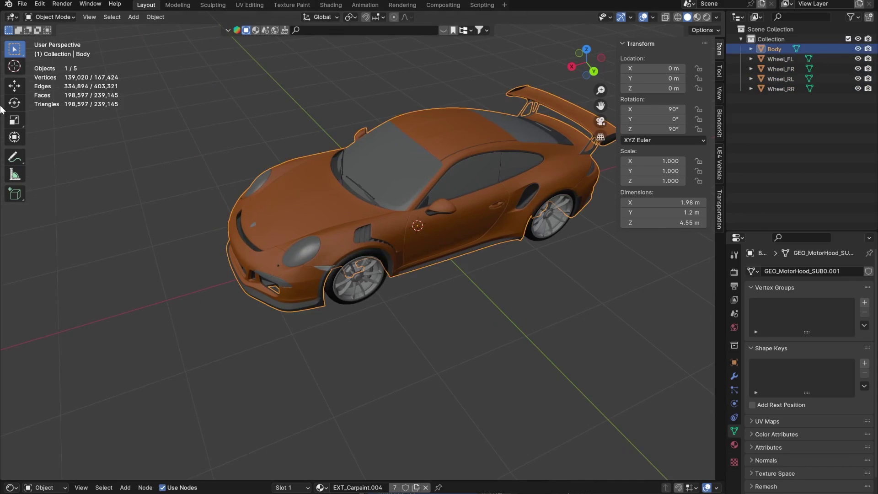
middle_click_drag(433, 237, 368, 245)
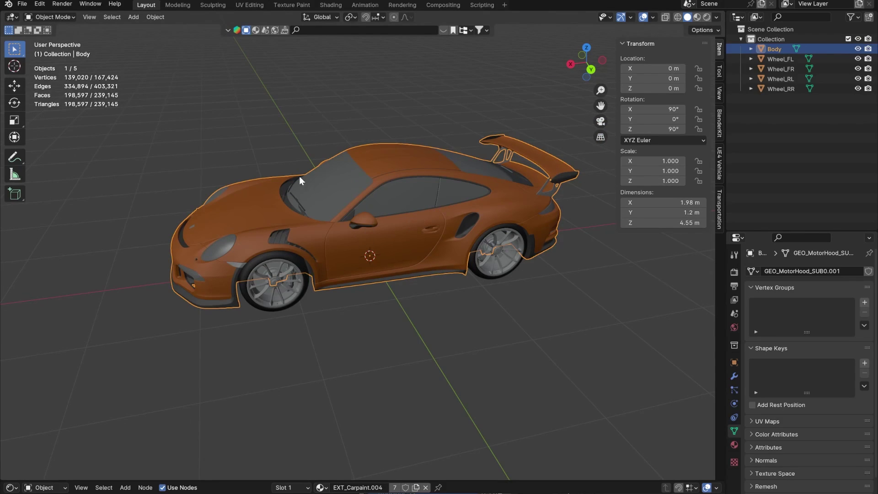
left_click(11, 88)
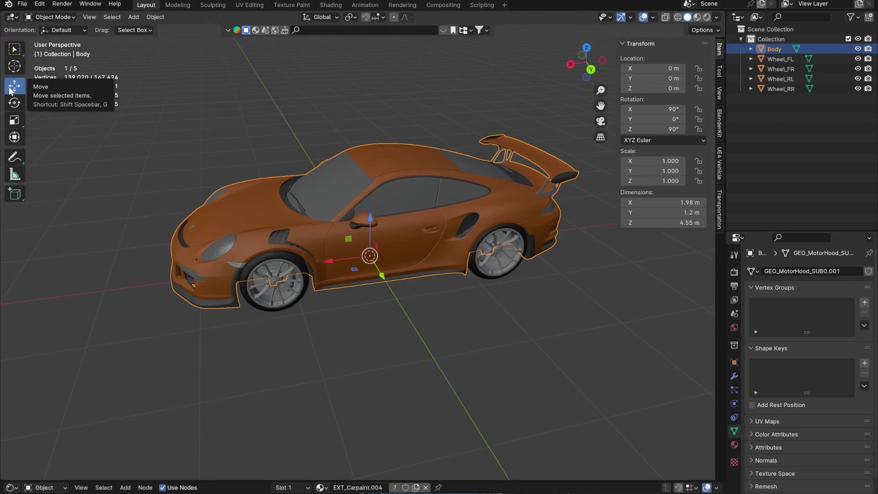
middle_click_drag(317, 188, 380, 167)
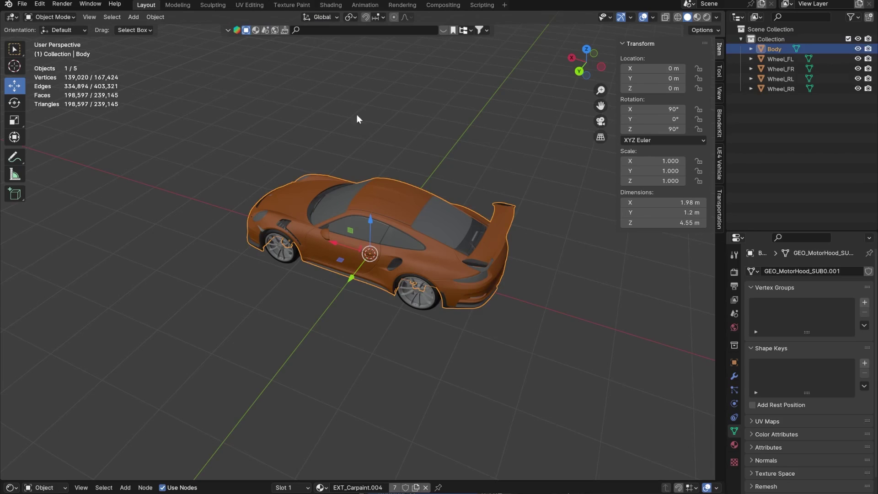
Set the transform orientation to Local and inspect the Body's local axes from several angles
left_click(320, 17)
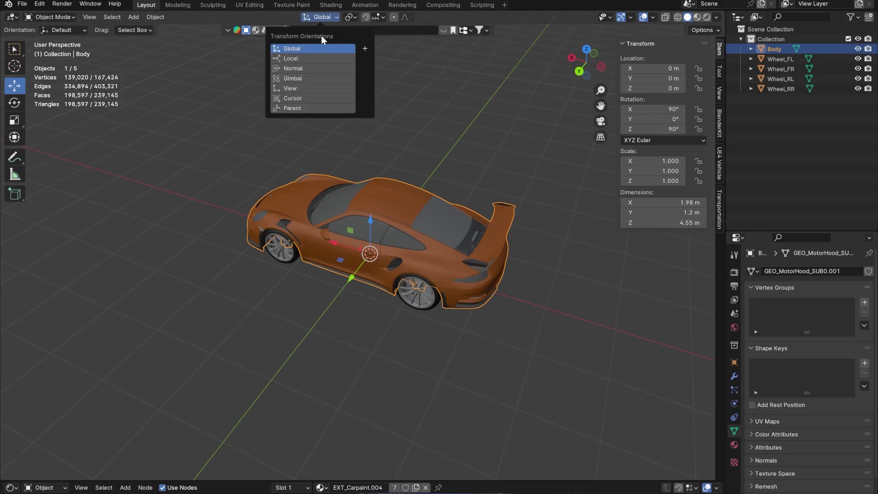
left_click(306, 61)
scroll(323, 265, "up", 2)
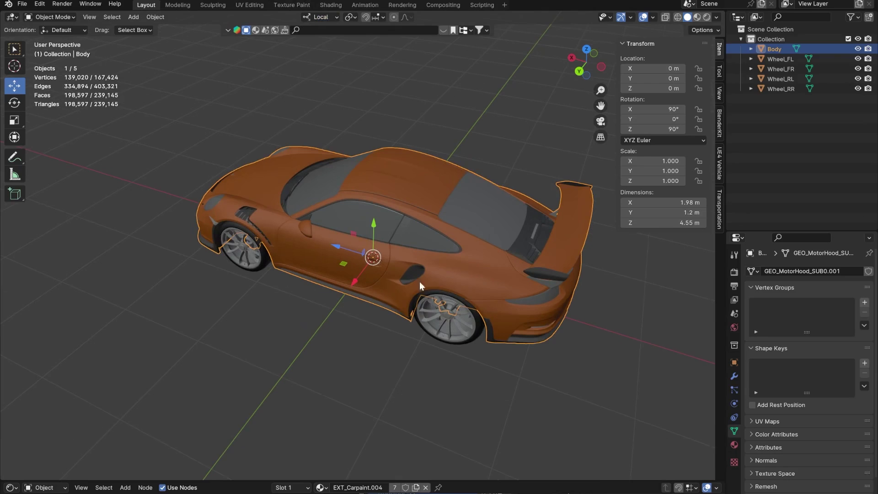
mouse_move(365, 276)
middle_mouse_down()
mouse_move(327, 256)
mouse_move(350, 271)
middle_mouse_up()
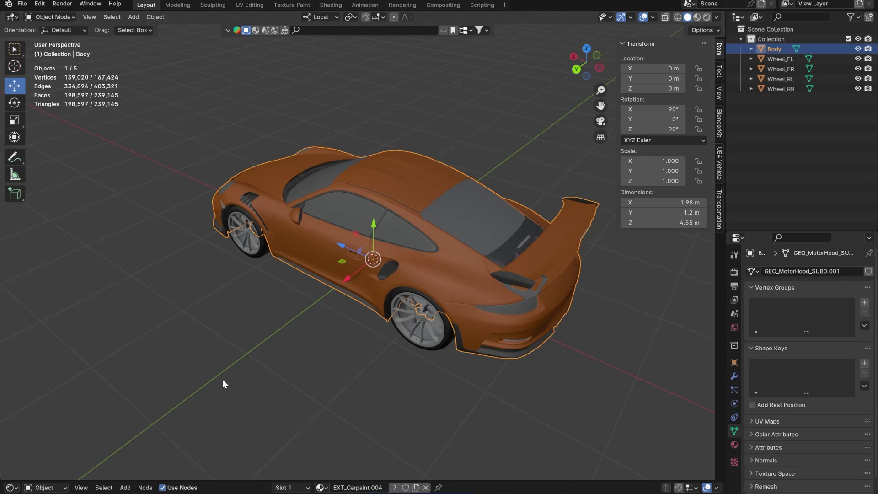
middle_click_drag(278, 251, 317, 263)
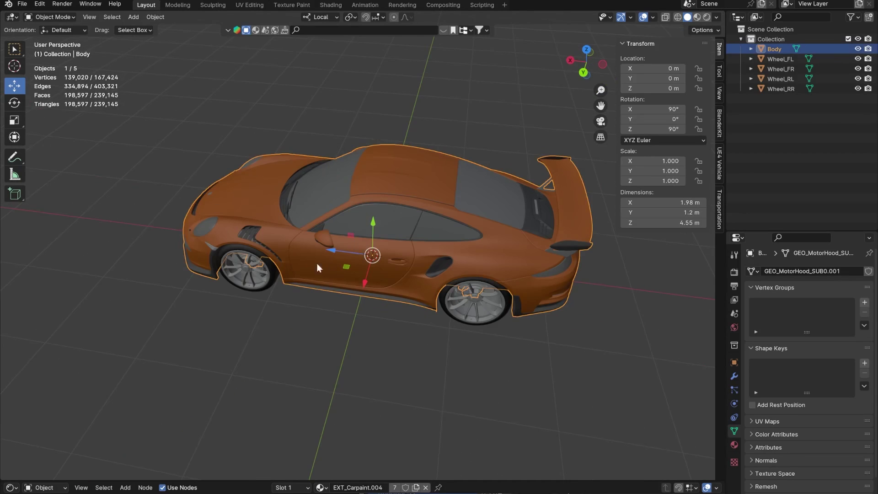
middle_click_drag(297, 220, 304, 245)
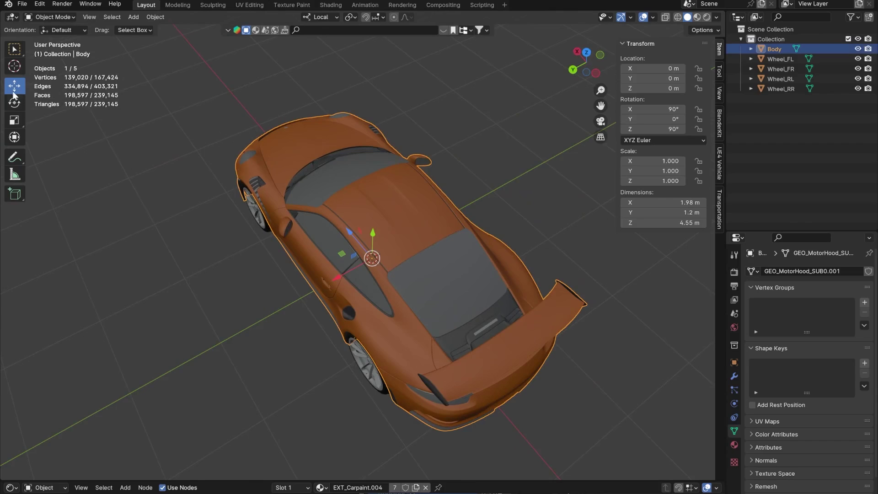
Activate the Rotate tool and limit transforms to affect only origins
left_click(15, 106)
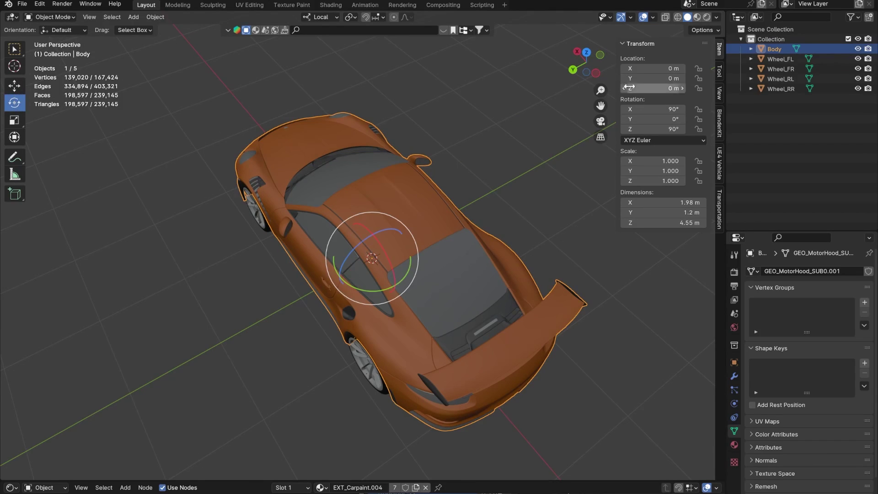
left_click(701, 31)
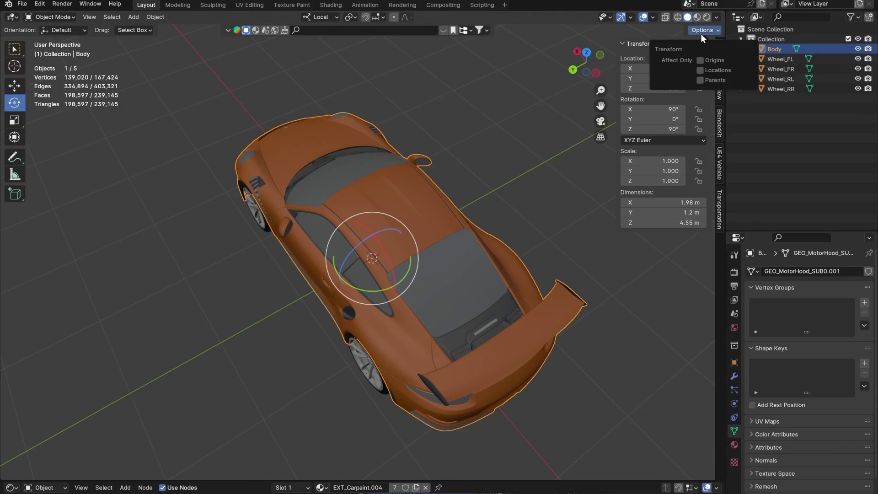
left_click(701, 61)
middle_click_drag(452, 161, 460, 297)
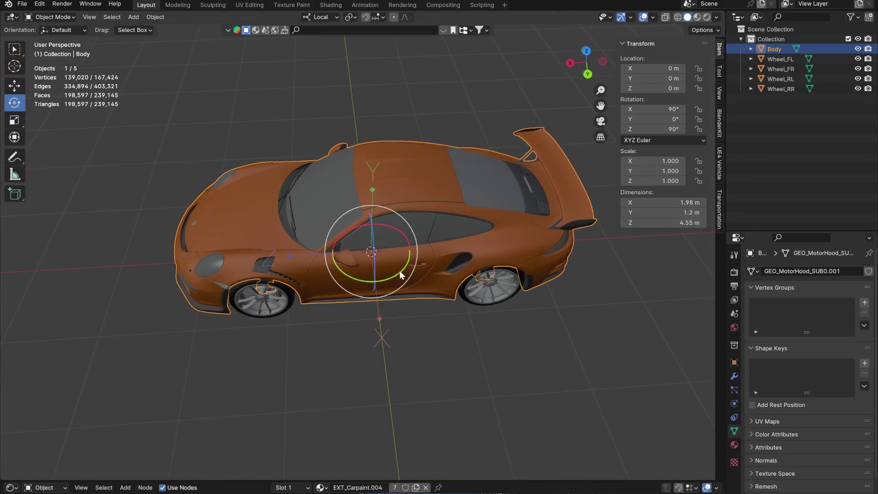
middle_click_drag(399, 270, 381, 294)
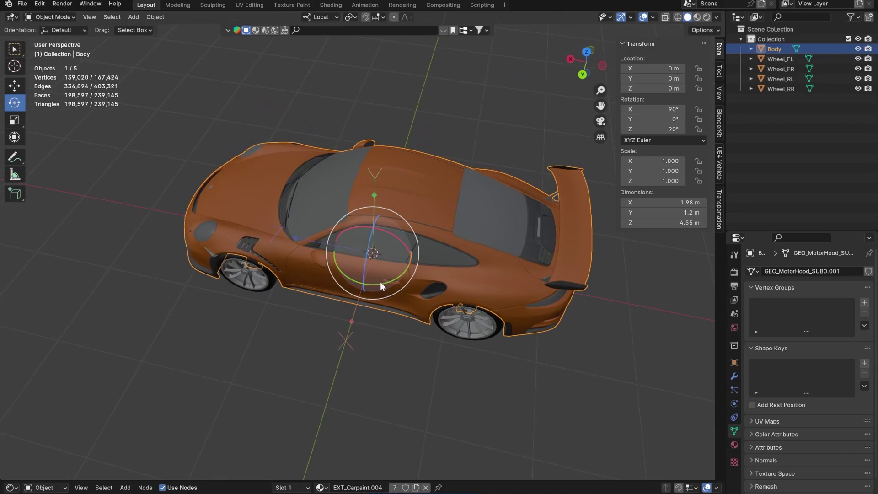
Try rotating the Body's origin freehand about its local Y axis
left_click_drag(380, 284, 272, 272)
left_click_drag(294, 224, 260, 203)
key("Escape")
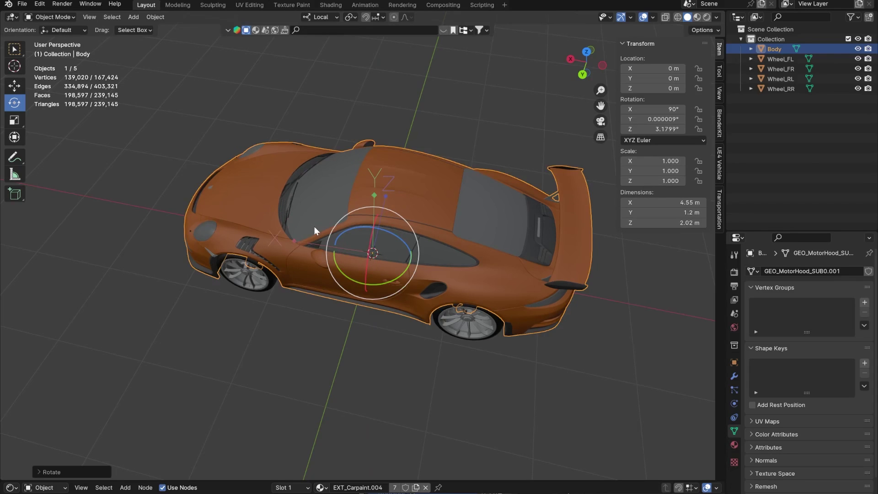
In top orthographic view, rotate the Body's origin by -90° about its local Y axis, bringing its Z rotation to 0°
middle_click_drag(384, 258, 402, 284, "alt")
scroll(377, 242, "up", 3)
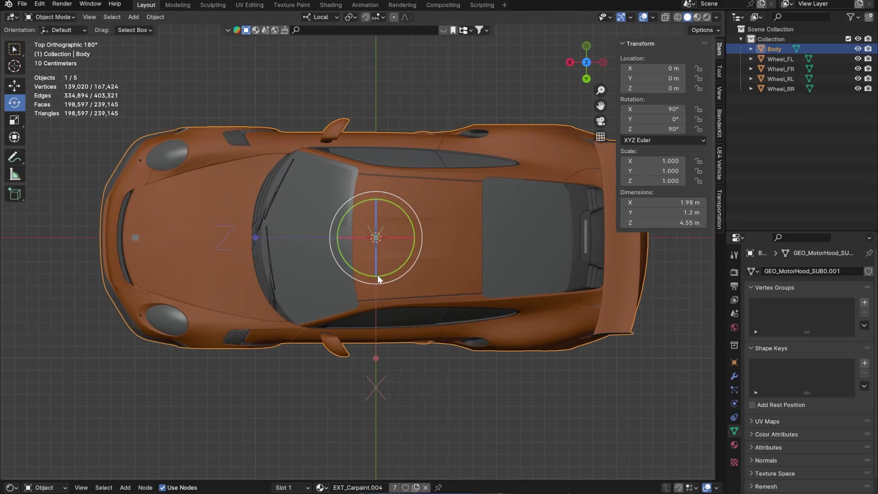
left_click_drag(384, 274, 262, 237)
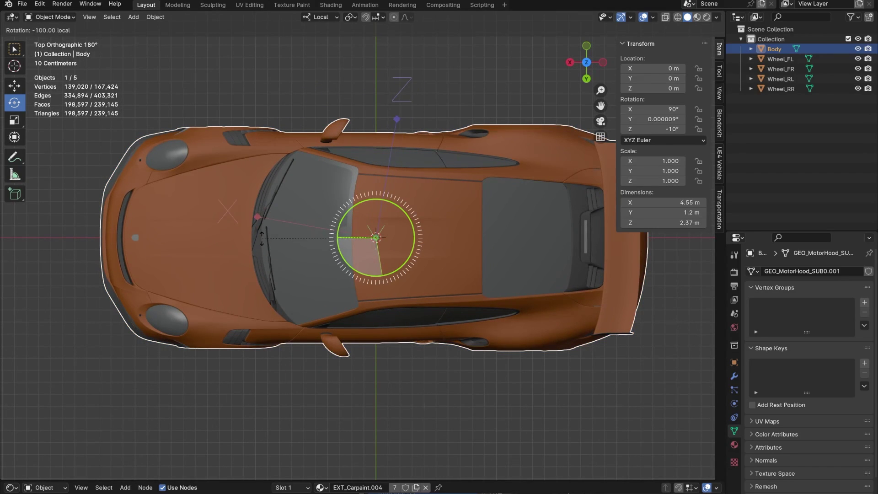
left_click_drag(261, 238, 262, 237, "ctrl")
right_click(262, 238)
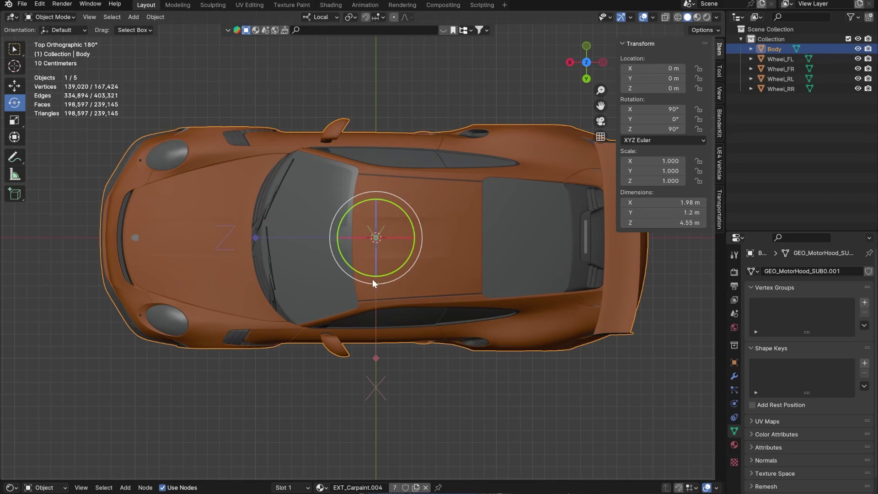
left_click_drag(374, 276, 294, 228)
middle_click_drag(232, 237, 266, 226)
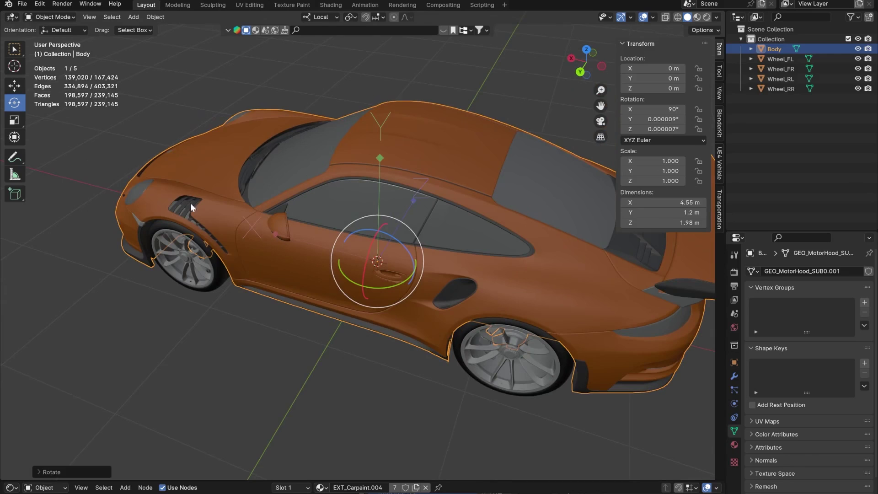
Rotate the Body's origin by 90° about its local X axis, bringing its X rotation to 0°
mouse_move(369, 250)
middle_mouse_down()
mouse_move(339, 198)
mouse_move(373, 236)
middle_mouse_up()
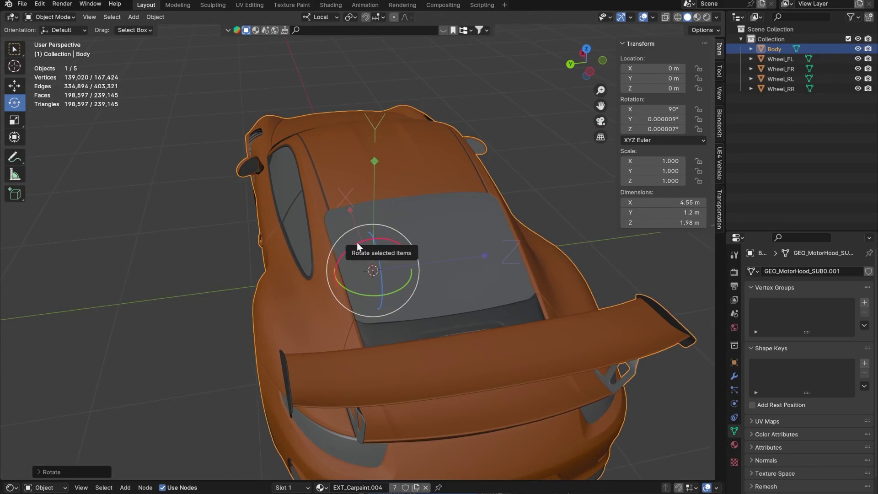
left_click_drag(357, 242, 269, 336)
middle_click_drag(269, 336, 396, 301)
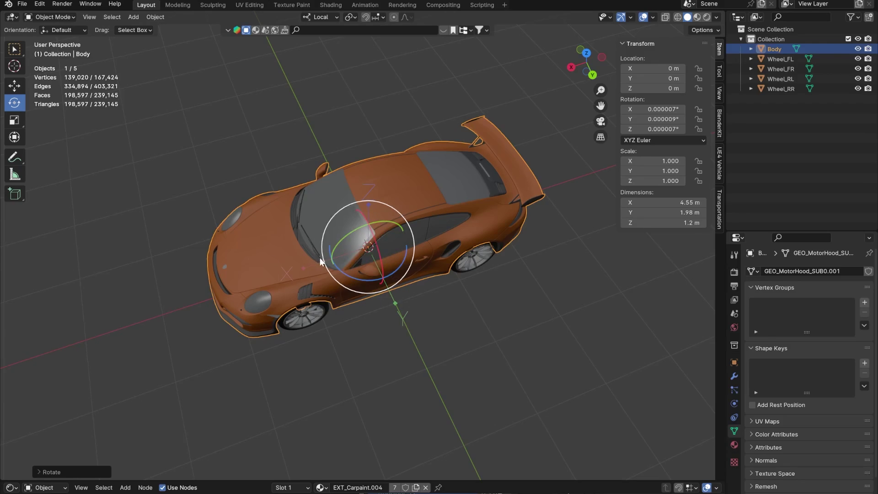
Stop limiting transforms to origins, activate the Move tool and inspect the Body's corrected local axes
left_click(702, 30)
left_click(15, 86)
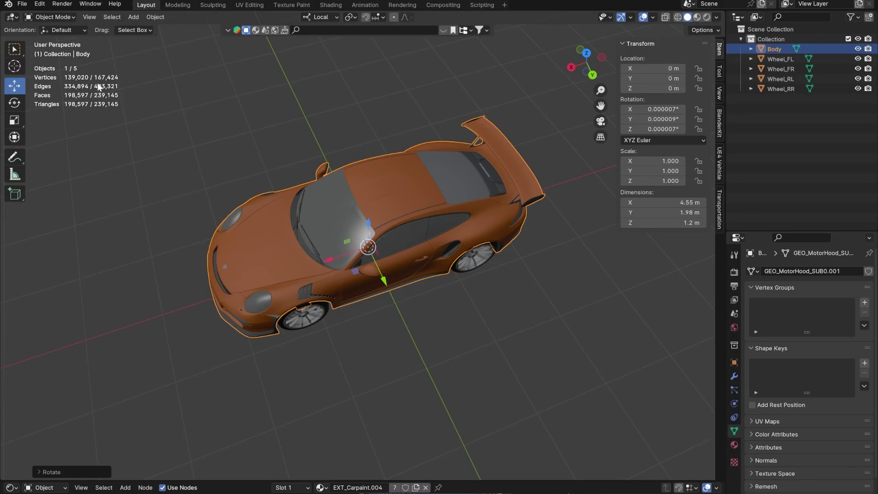
left_click(182, 128)
middle_click_drag(391, 234, 352, 196)
left_click(348, 253)
scroll(348, 256, "up", 5)
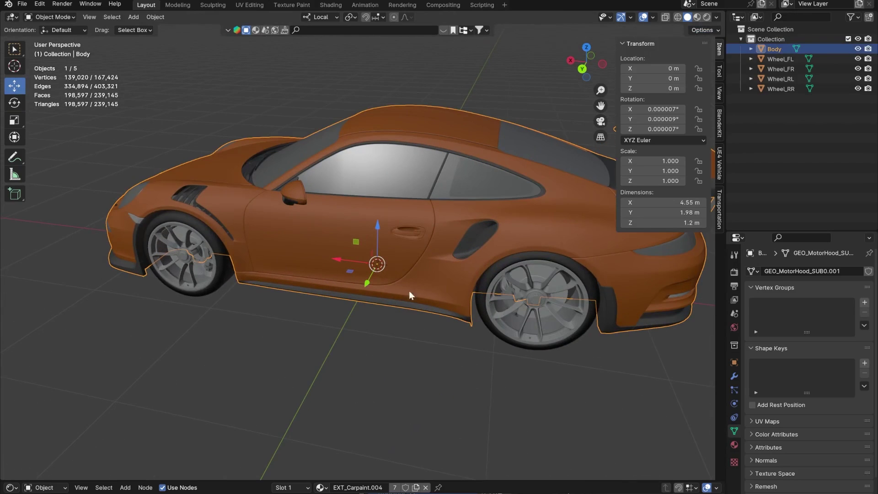
middle_click_drag(404, 258, 404, 286)
scroll(374, 279, "down", 5)
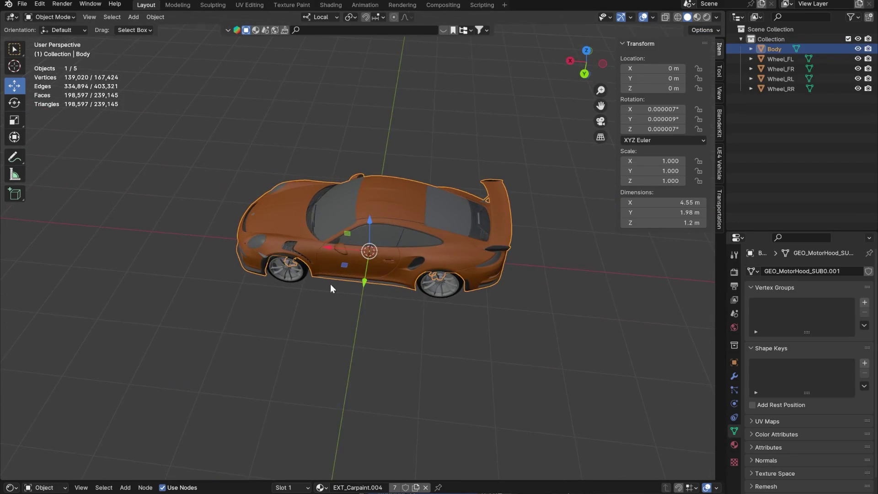
Select Wheel_FL, activate the Rotate tool and limit transforms to affect only origins
left_click(288, 266)
scroll(288, 267, "up", 4)
middle_click_drag(288, 267, 437, 265)
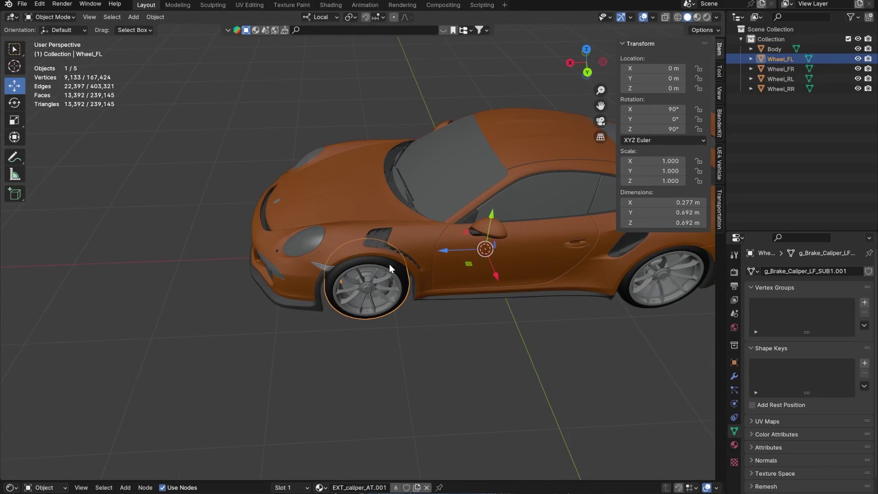
left_click(14, 102)
left_click(704, 29)
left_click(704, 58)
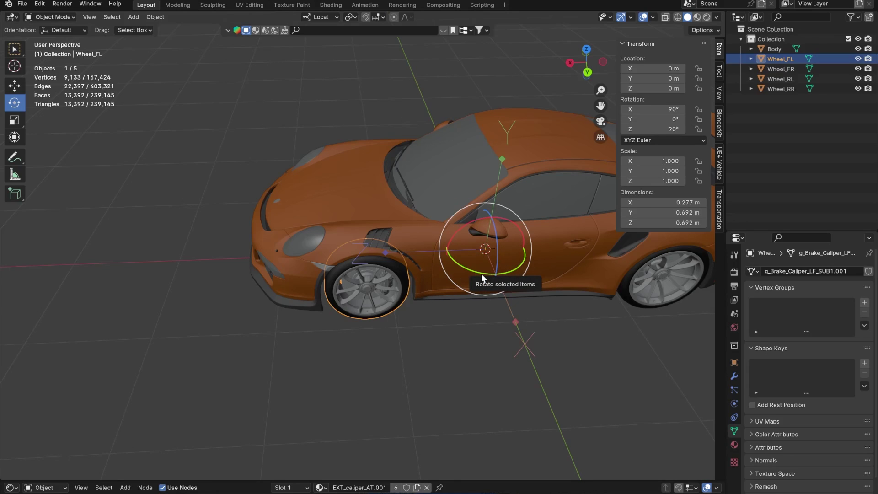
Rotate Wheel_FL's origin by 90° about its local Y axis and by 90° about its local X axis, bringing its rotations to 0°
left_click_drag(475, 273, 421, 229)
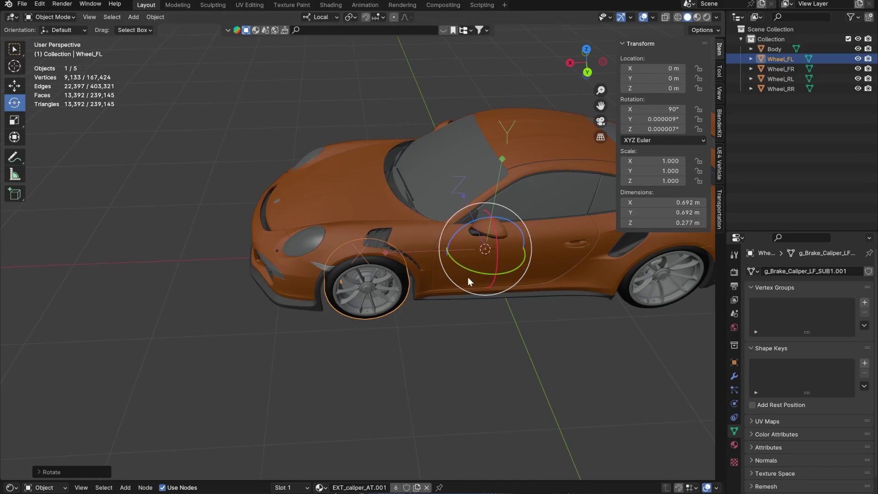
middle_click_drag(468, 277, 401, 295)
left_click_drag(401, 301, 347, 429)
Rotate Wheel_RL's origin by -90° about its local Y axis and by 90° about its local X axis to zero its rotation
middle_click_drag(294, 313, 355, 306)
left_click(489, 271)
middle_click_drag(489, 270, 371, 252)
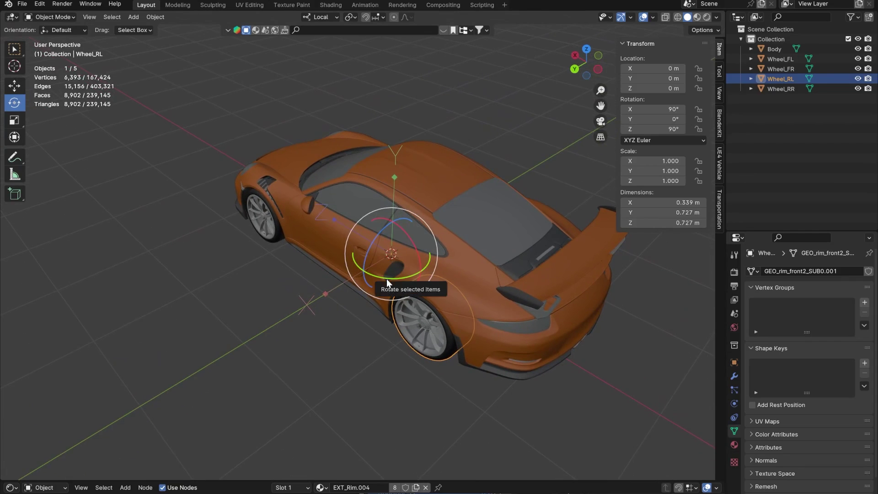
left_click_drag(386, 279, 311, 228)
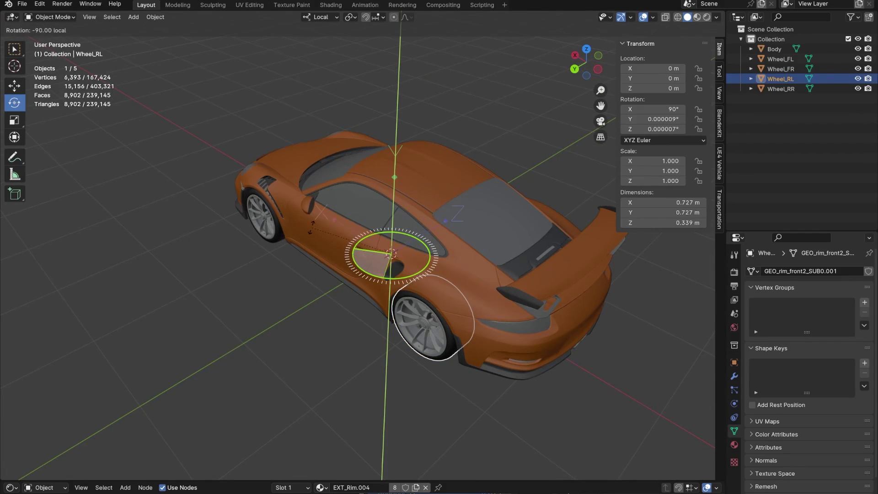
left_click_drag(384, 228, 348, 287)
Rotate Wheel_RR's origin about its local Y axis and by -90° about its local X axis, bringing its rotations to 0°
middle_click_drag(347, 286, 374, 327)
left_click(380, 353)
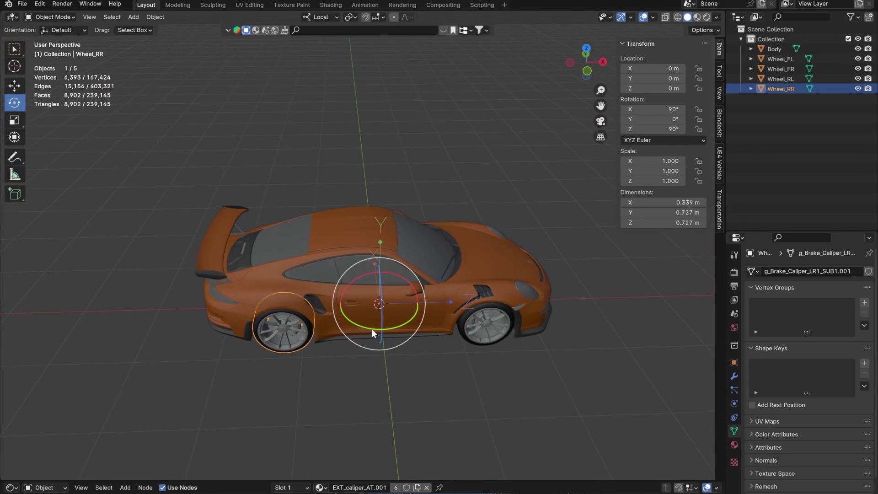
left_click_drag(372, 328, 236, 245)
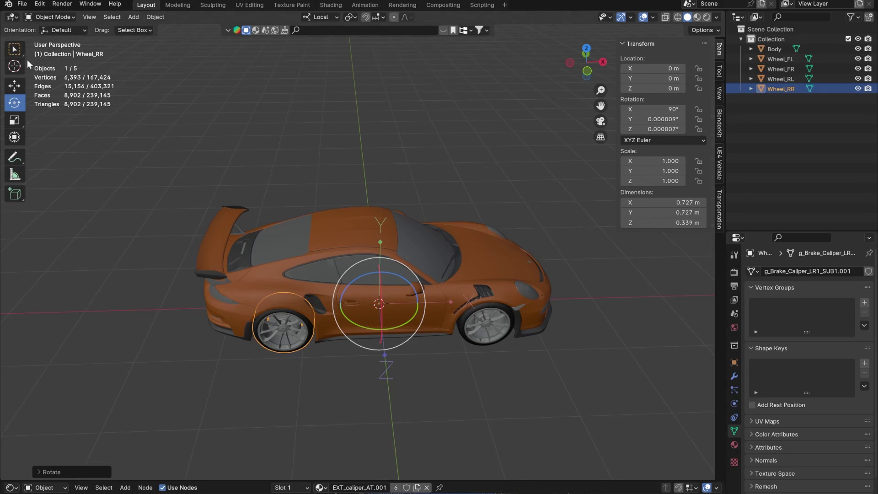
middle_click_drag(422, 347, 292, 328)
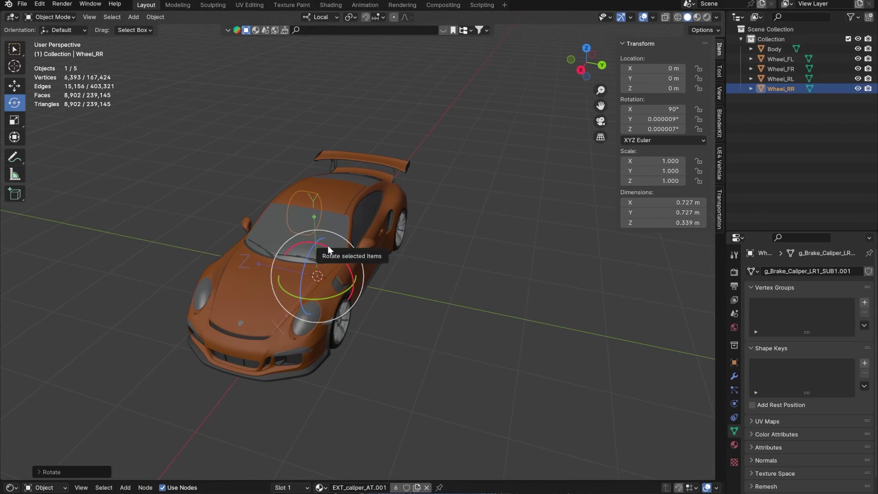
left_click_drag(328, 246, 370, 297)
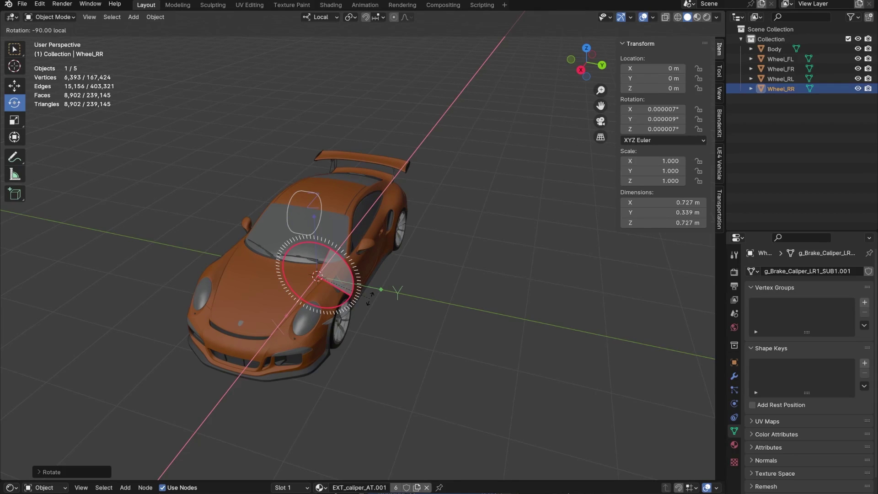
left_click_drag(370, 298, 369, 300)
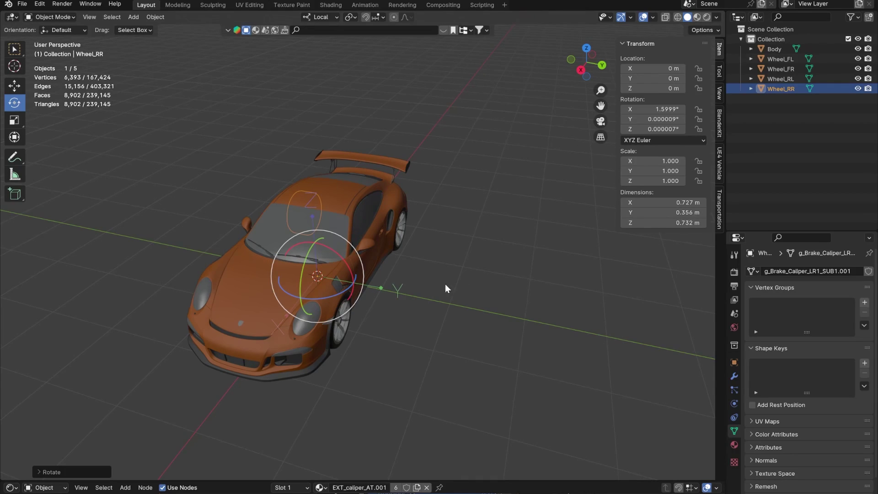
left_click_drag(344, 261, 352, 349)
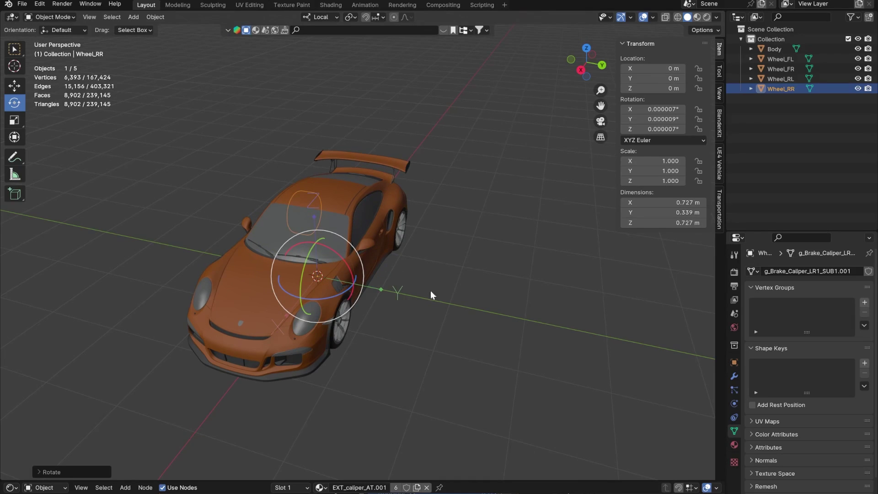
Rotate Wheel_FR's origin about its local Y and X axes until all its rotations are 0°
middle_click_drag(430, 290, 473, 280)
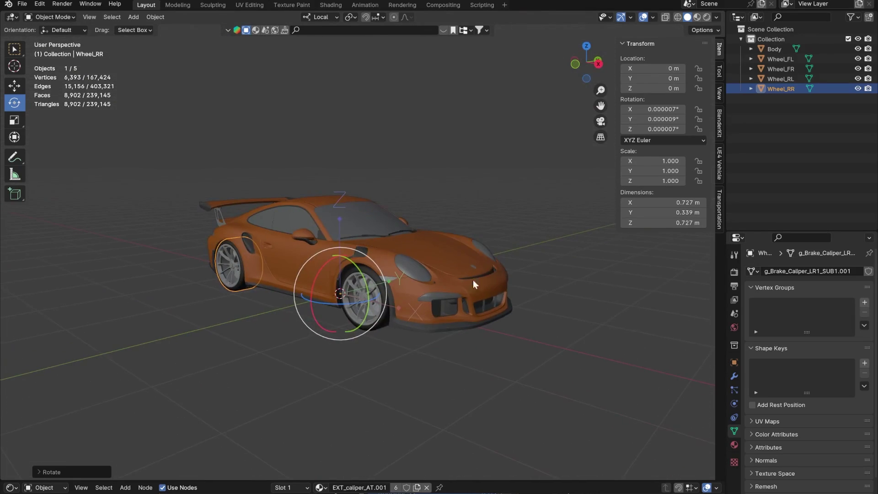
left_click(380, 320)
middle_click_drag(399, 291, 362, 296)
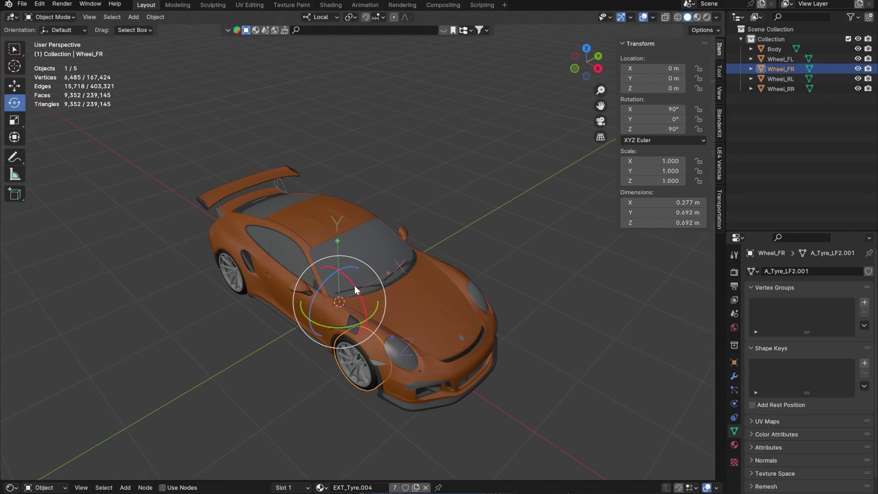
left_click_drag(353, 323, 352, 269)
Deselect the wheel, activate the Move tool and stop limiting transforms to origins
left_click(445, 168)
middle_click_drag(425, 243, 427, 220)
left_click(16, 86)
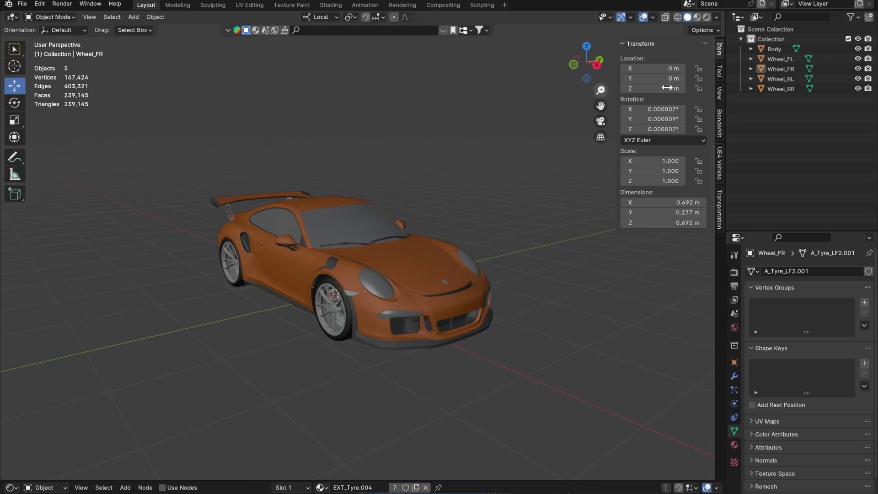
left_click(704, 30)
In top orthographic view, select the wheels and the Body in turn and compare their local axes
left_click(357, 303)
left_click(338, 306)
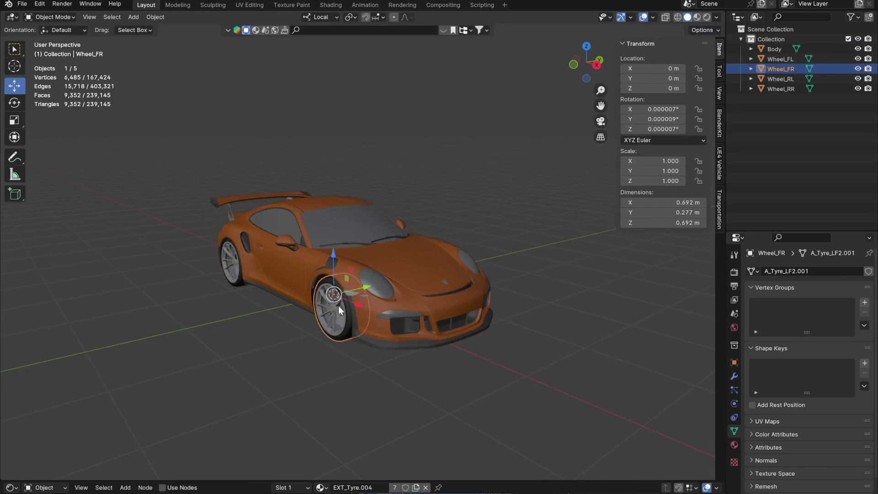
key("KP_7")
scroll(306, 303, "up", 2)
middle_click_drag(341, 283, 425, 324, "shift")
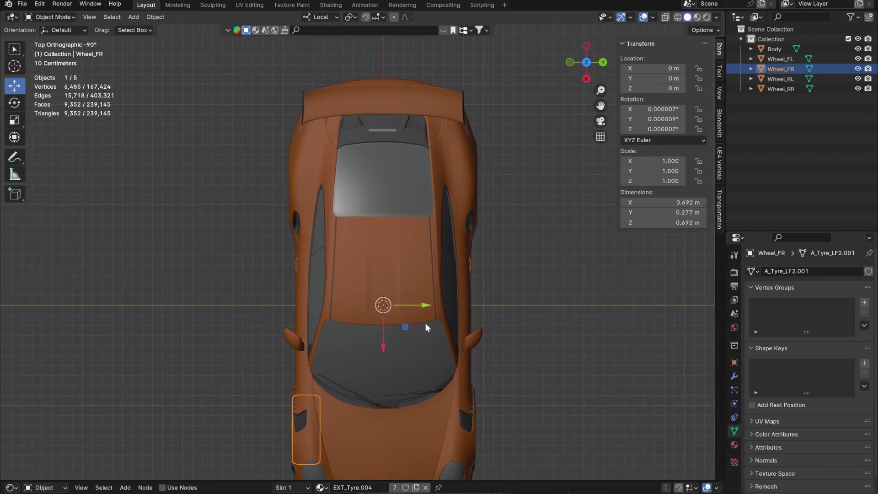
left_click(774, 88)
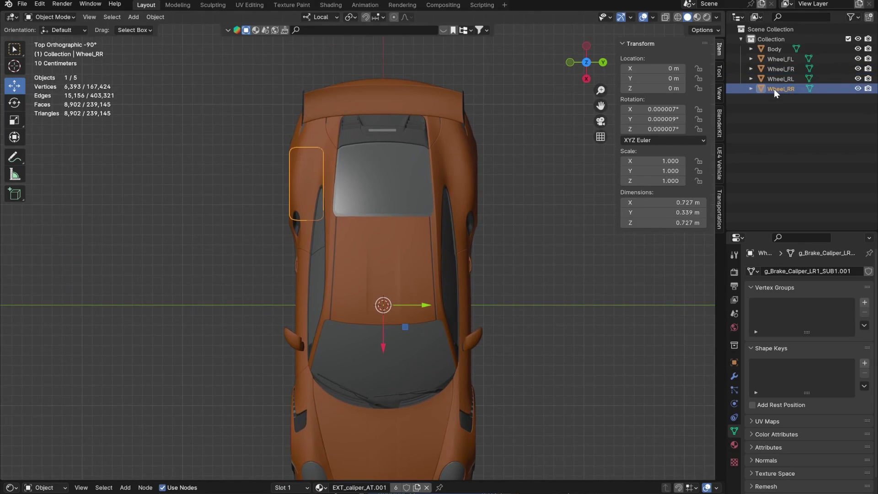
key("Up")
key("Up")
key("Up")
key("Up")
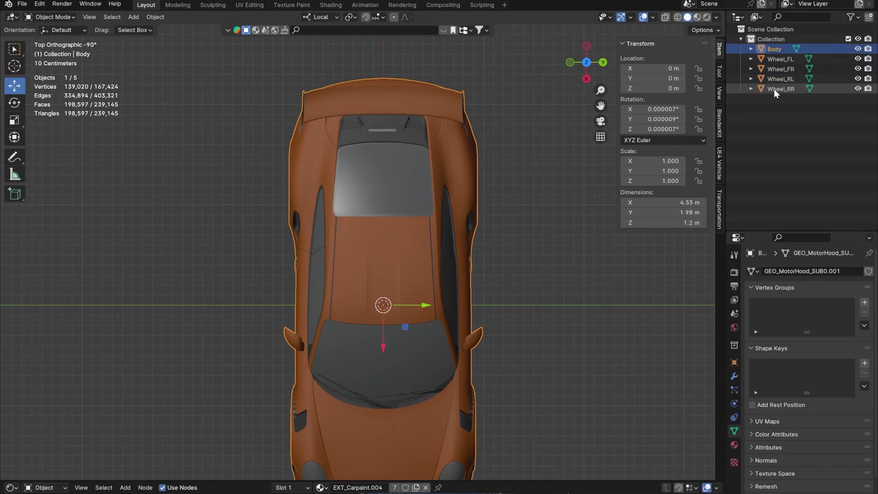
left_click(496, 273)
scroll(411, 256, "down", 3)
middle_click_drag(350, 244, 300, 164)
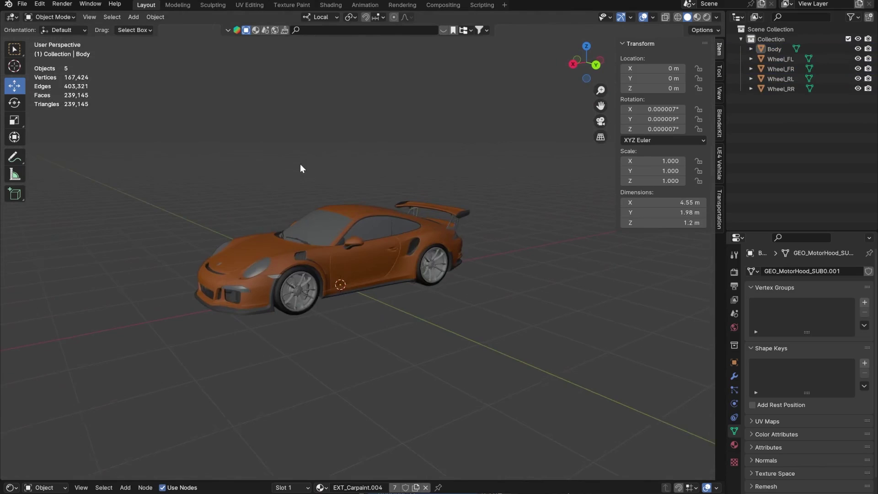
scroll(299, 262, "up", 2)
scroll(363, 247, "up", 1)
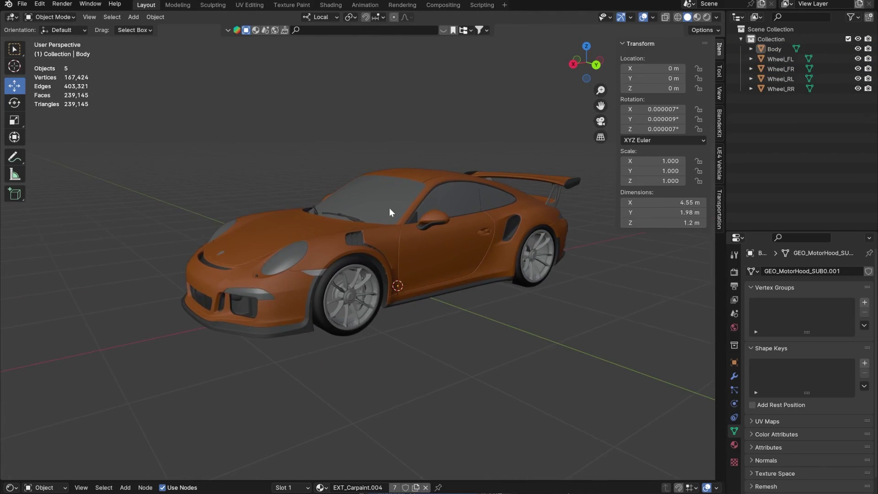
mouse_move(389, 208)
middle_mouse_down()
mouse_move(484, 235)
mouse_move(454, 220)
mouse_move(385, 224)
middle_mouse_up()
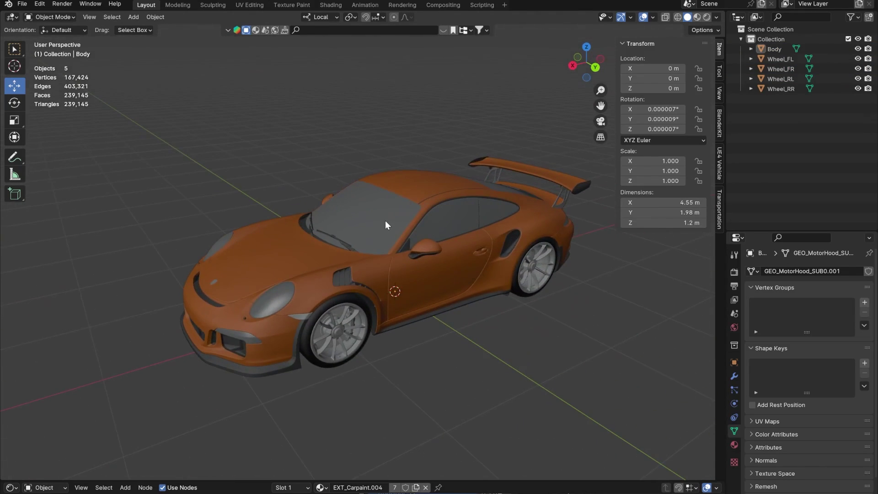
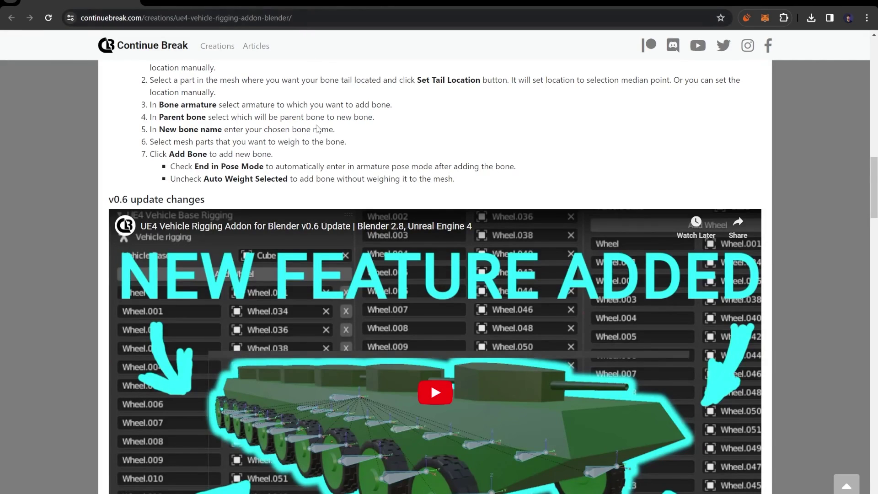
Switch to the browser, review the UE4 Vehicle Rigging Addon page and open the addon's Gumroad download page
scroll(311, 144, "up", 15)
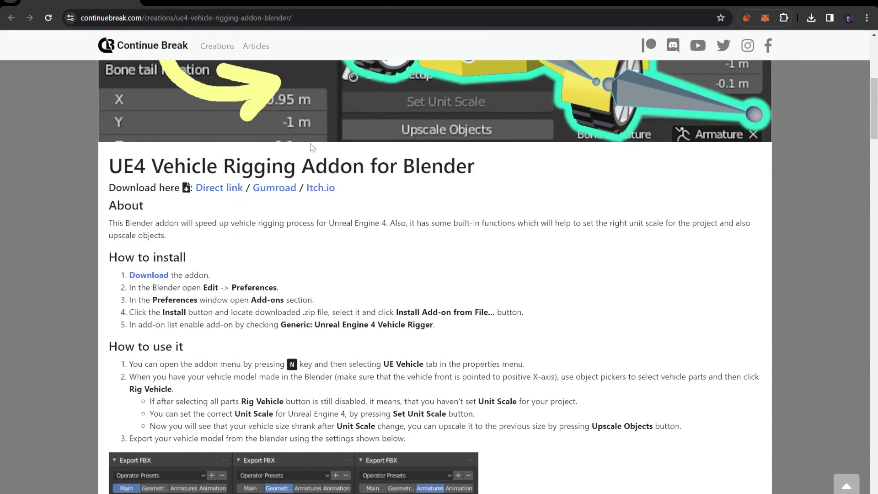
scroll(313, 147, "up", 6)
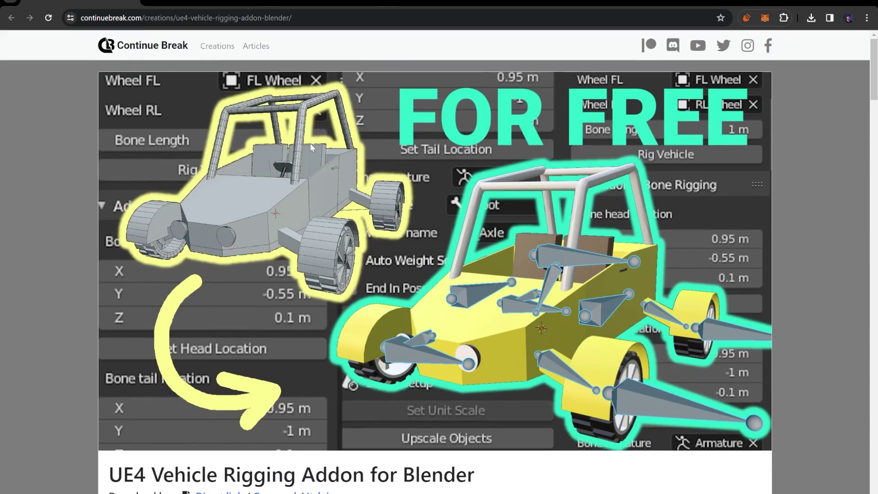
scroll(309, 148, "down", 9)
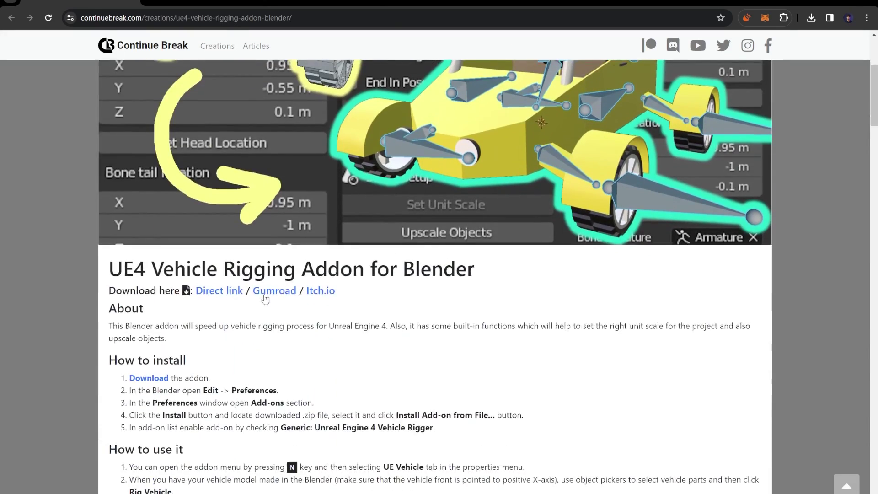
scroll(279, 111, "up", 2)
left_click(143, 276)
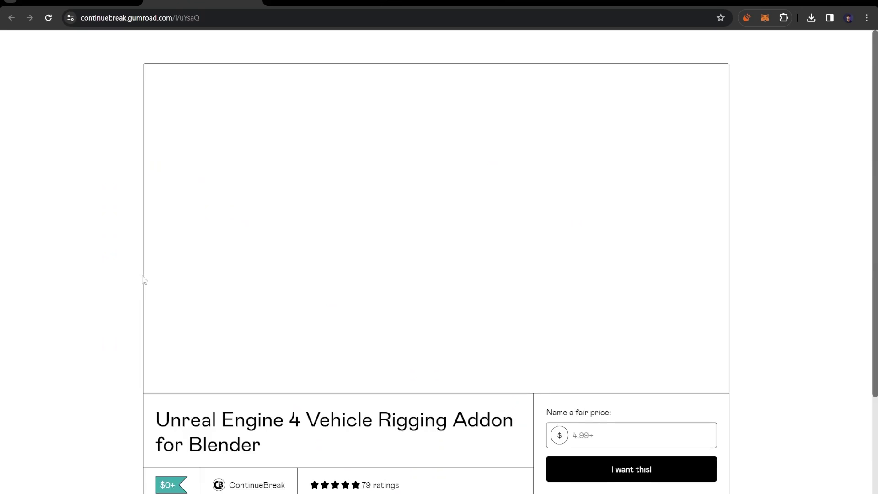
Set the addon's price to 0 and complete the checkout to get the vehicle rigging addon for free
scroll(283, 233, "down", 3)
scroll(458, 297, "up", 1)
left_click(612, 338)
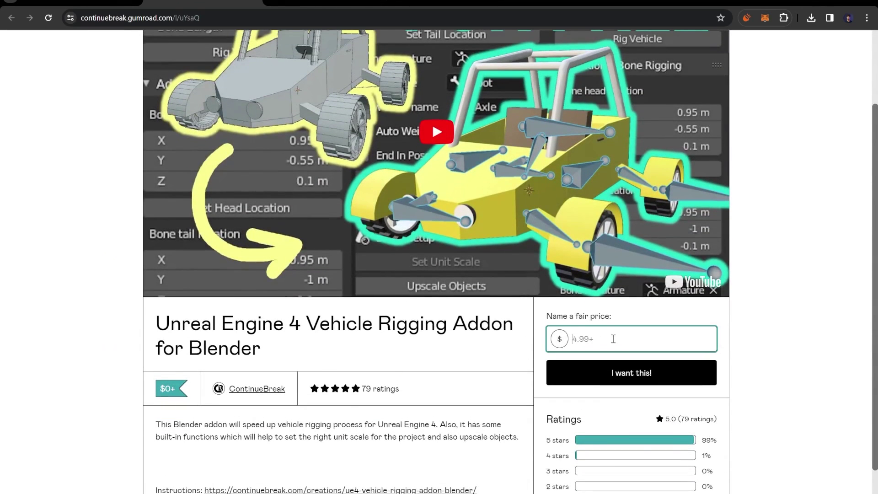
type("0")
left_click(631, 373)
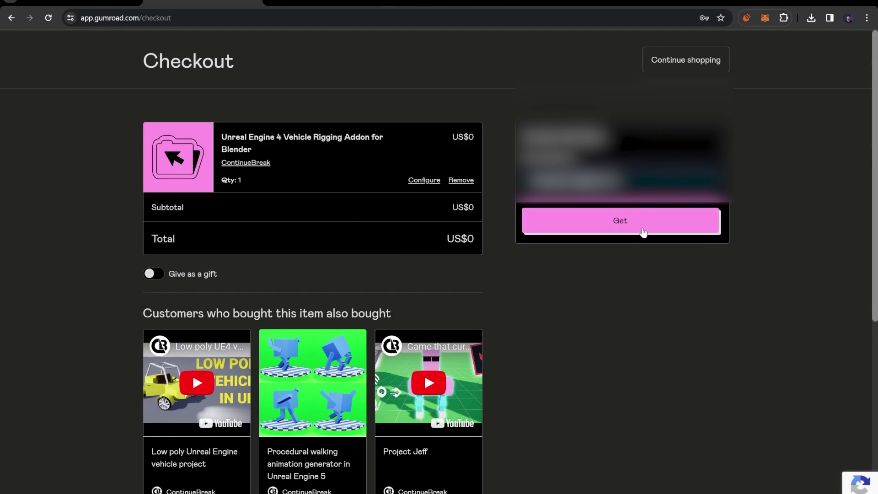
left_click(642, 232)
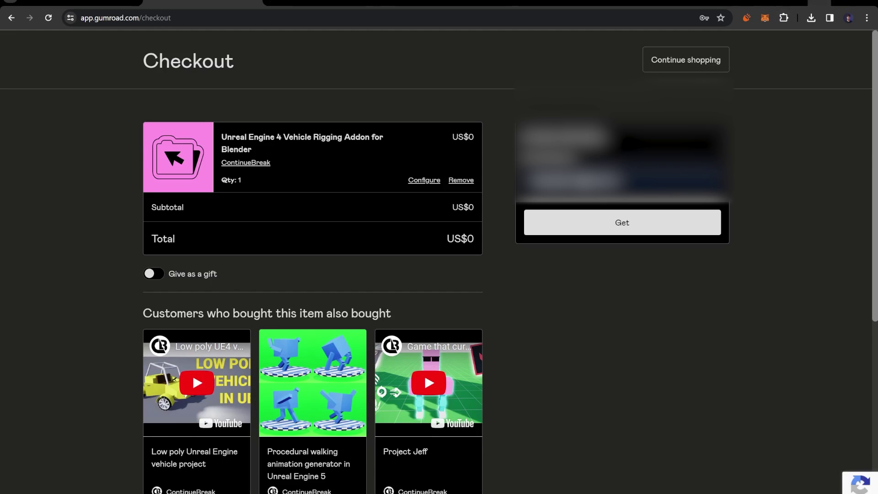
Switch to Blender and open the add-on preferences
left_click(819, 2)
left_click(38, 7)
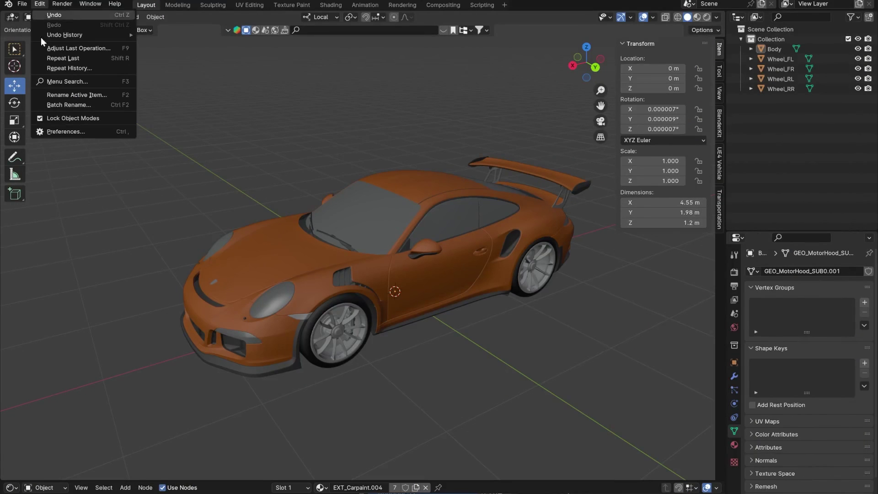
left_click(43, 134)
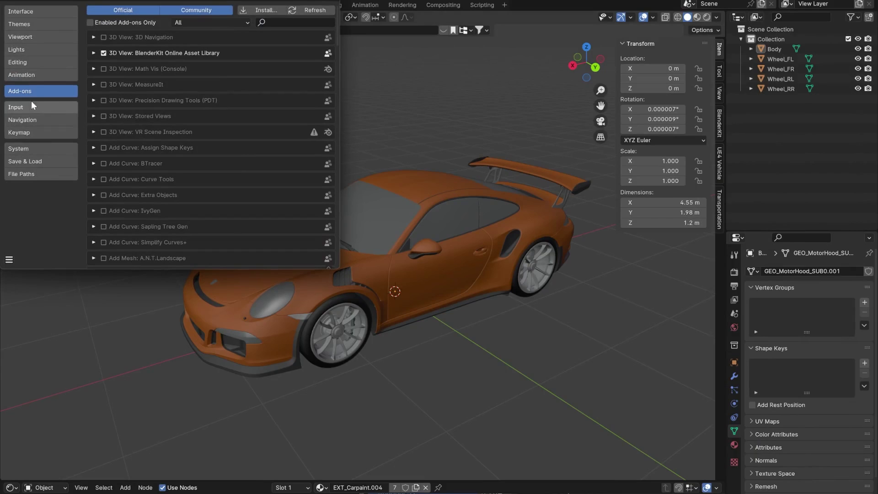
left_click_drag(101, 3, 244, 133)
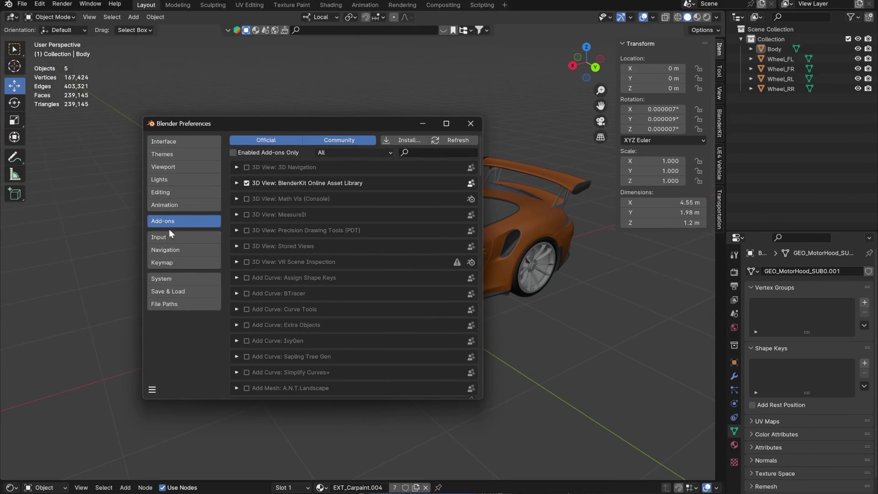
left_click(384, 141)
left_click(95, 218)
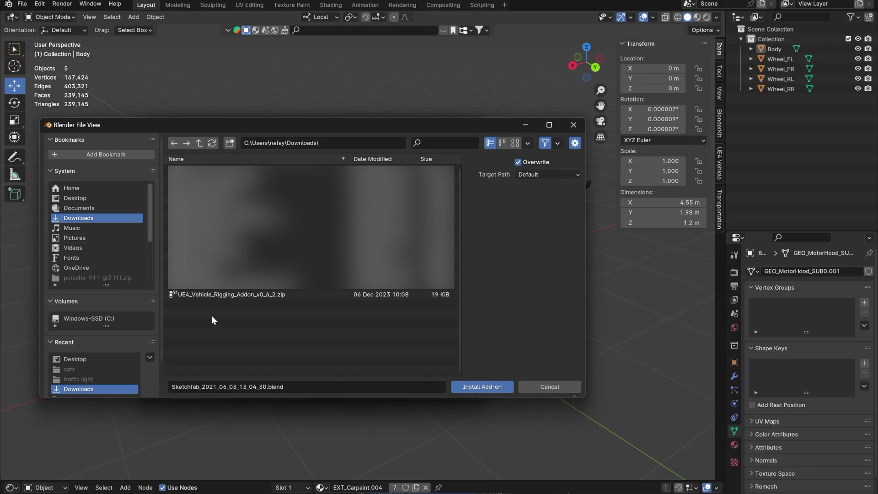
left_click(216, 295)
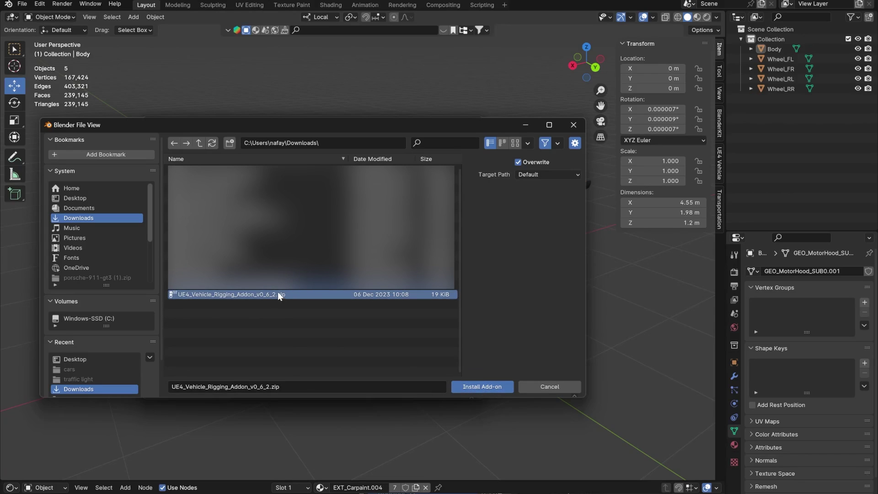
left_click(549, 387)
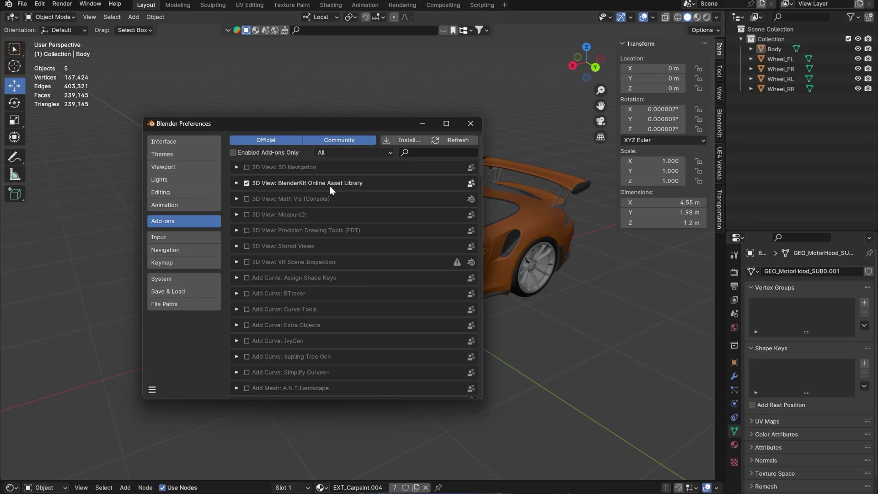
Search the add-ons for "ue4" and "vehi" to check whether Unreal Engine 4 Vehicle Rigger is enabled, and close the preferences
left_click(437, 152)
type("ue5")
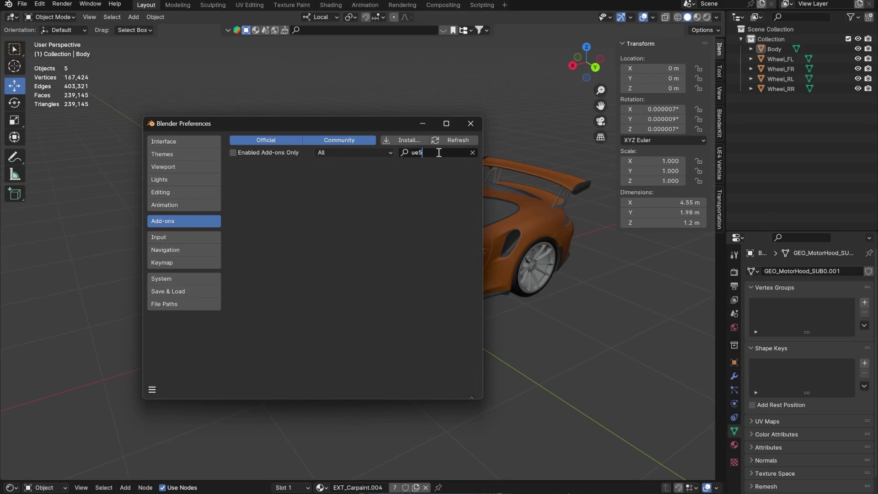
key("BackSpace")
type("4")
left_click(473, 152)
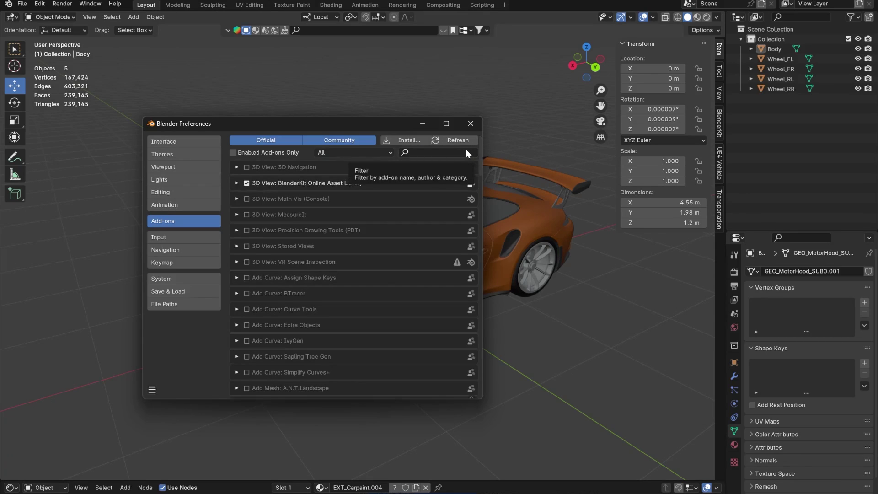
left_click(466, 151)
type("vehi")
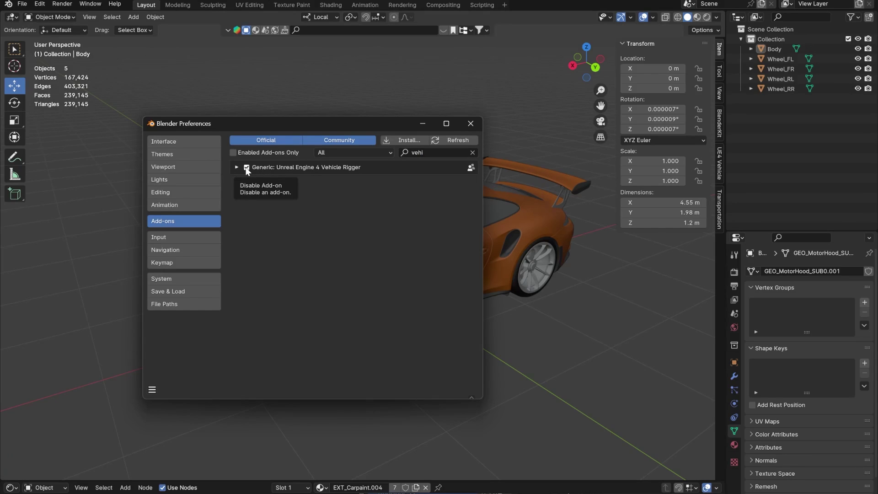
left_click(478, 123)
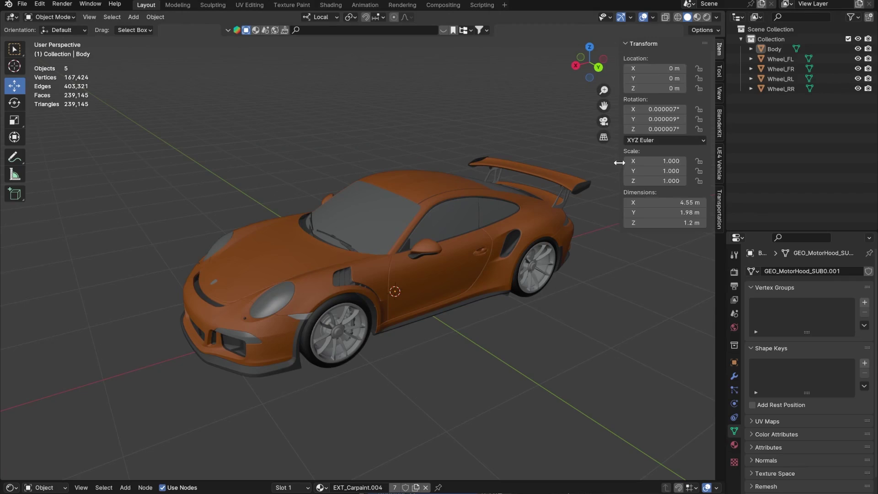
Show the UE4 Vehicle rigging settings in the viewport sidebar and widen it
left_click_drag(617, 163, 745, 158)
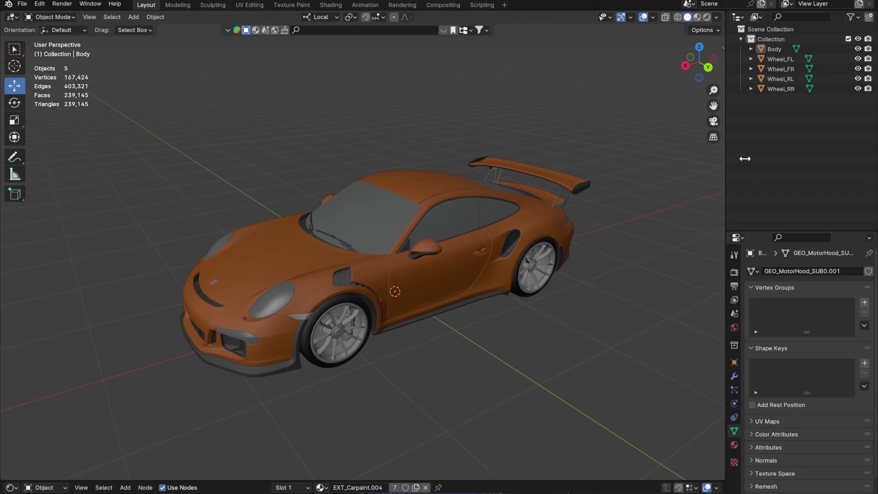
left_click(723, 45)
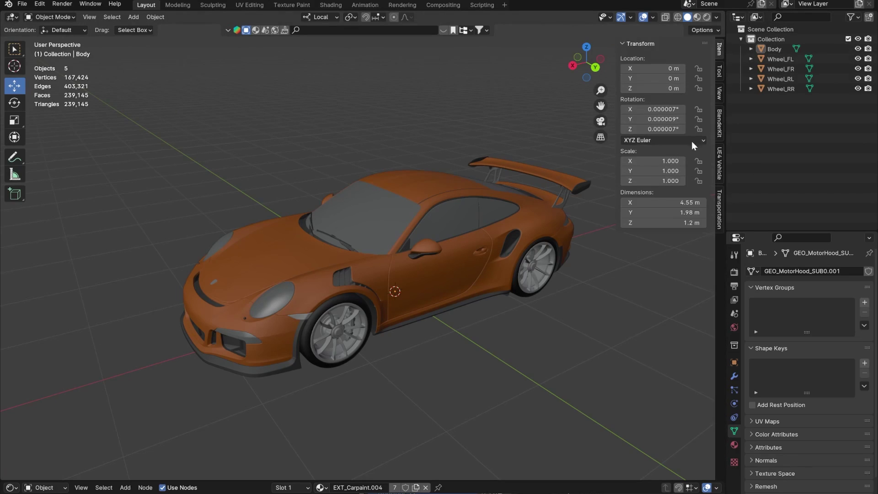
left_click(719, 164)
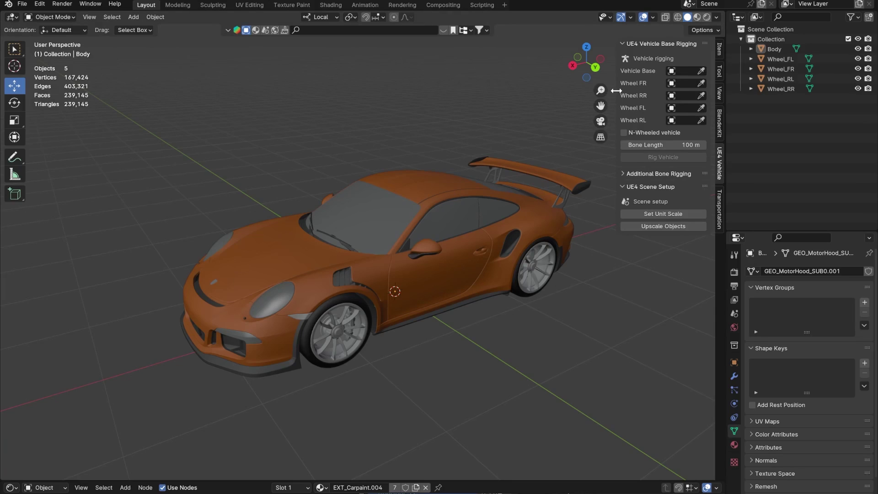
left_click_drag(617, 91, 592, 90)
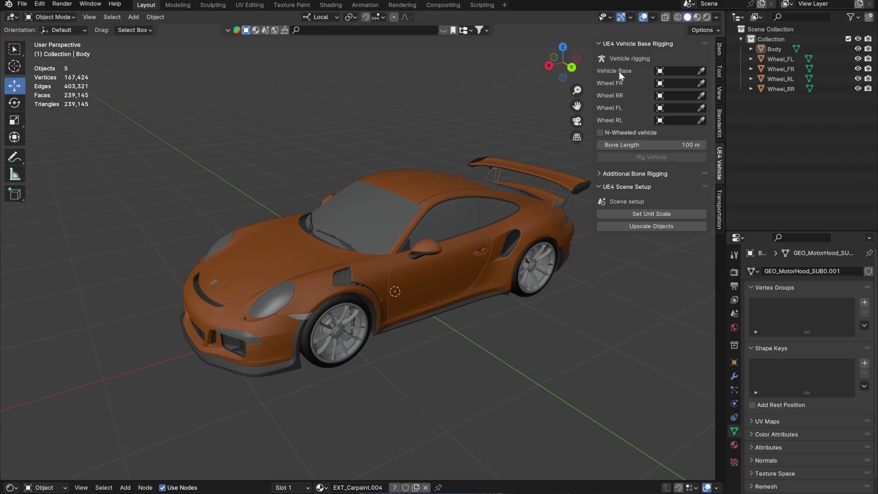
Assign Body as the Vehicle Base and the four wheel objects to their matching wheel slots, and apply the UE4 unit scale
left_click_drag(772, 49, 676, 67)
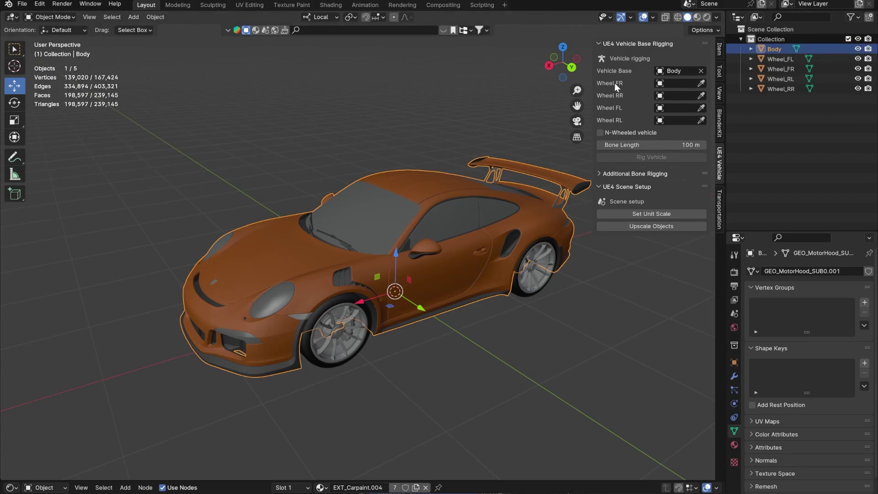
left_click_drag(771, 72, 682, 85)
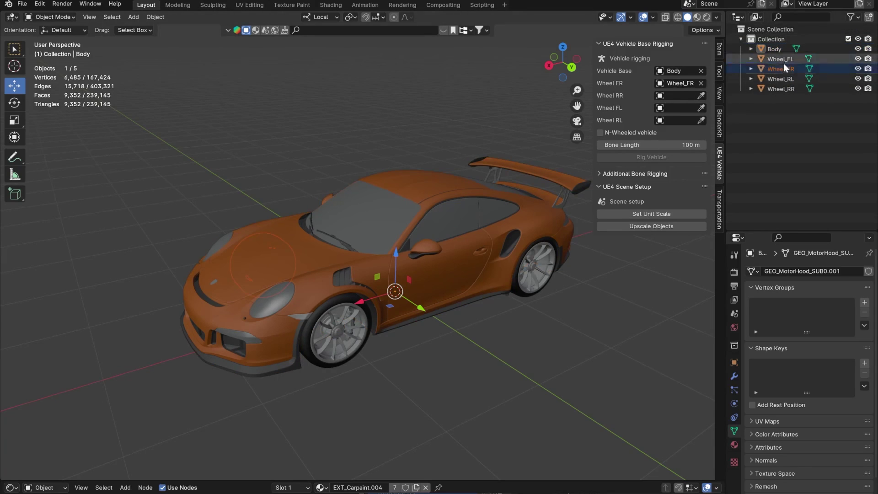
left_click_drag(782, 88, 684, 97)
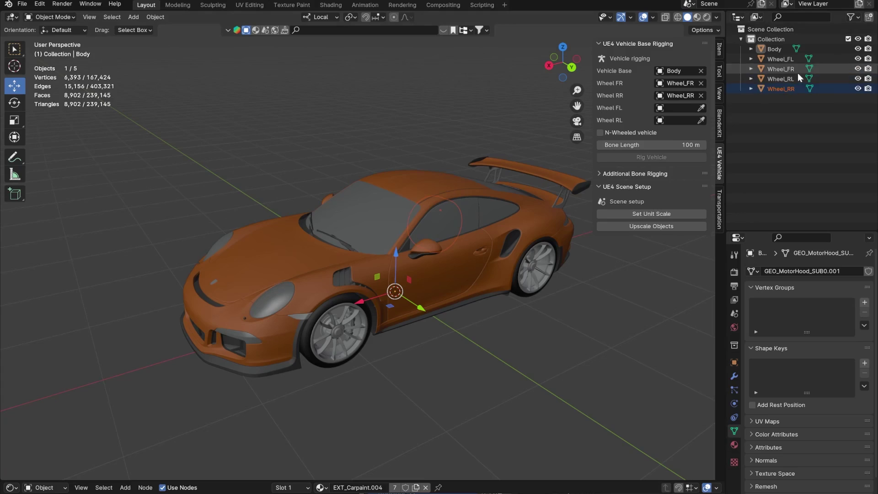
left_click_drag(779, 58, 690, 108)
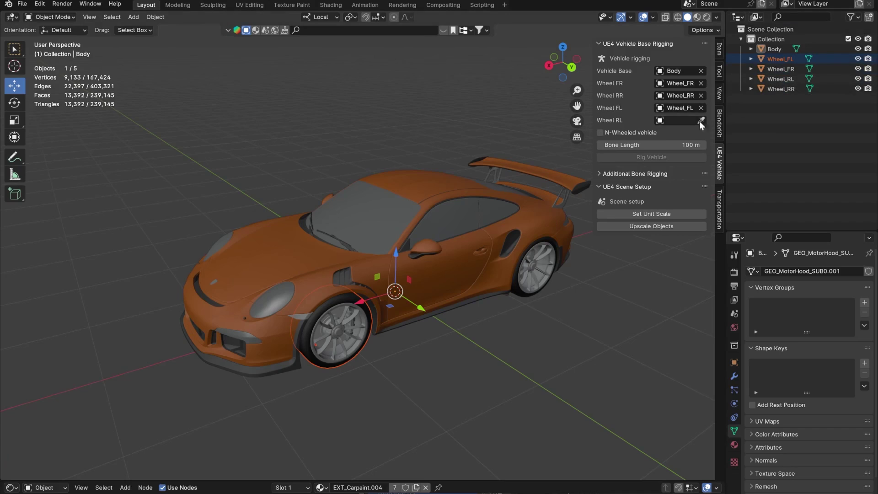
left_click_drag(780, 79, 673, 119)
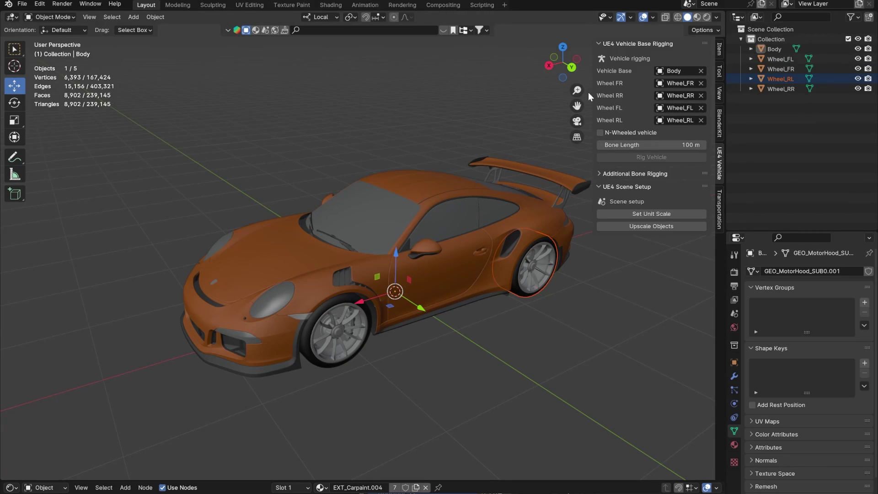
left_click_drag(592, 92, 589, 91)
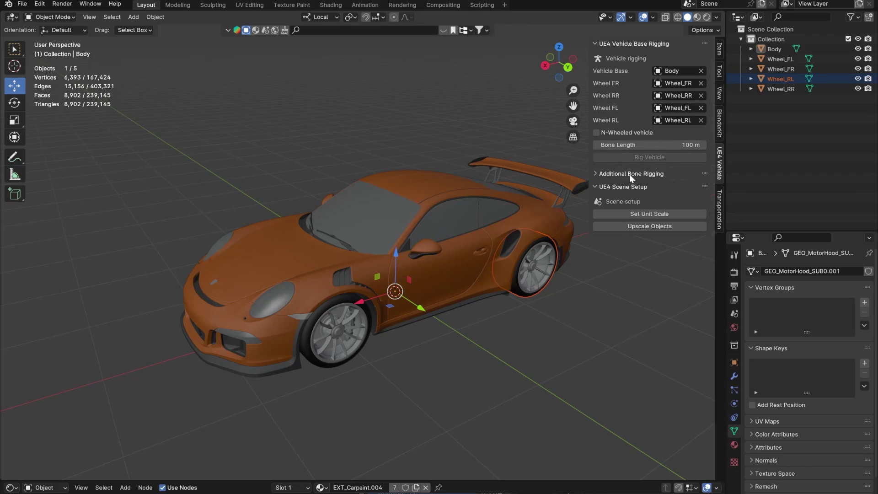
left_click(637, 215)
In back orthographic view, measure the car's height from the ground to its roof and return to the Move tool
scroll(369, 264, "down", 4)
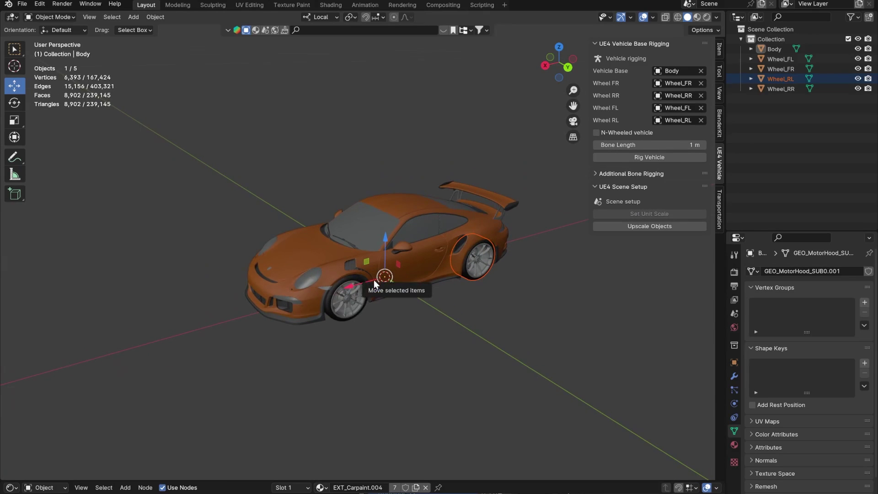
middle_click_drag(374, 279, 1, 192)
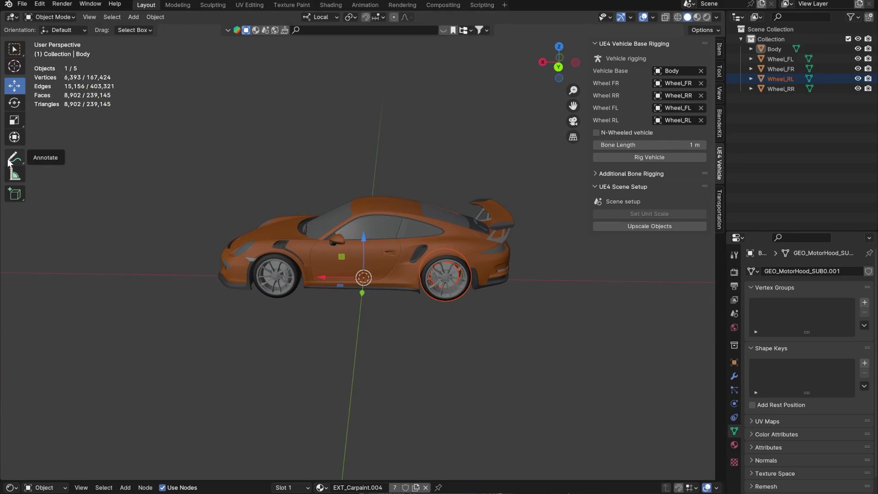
key("ctrl+KP_1")
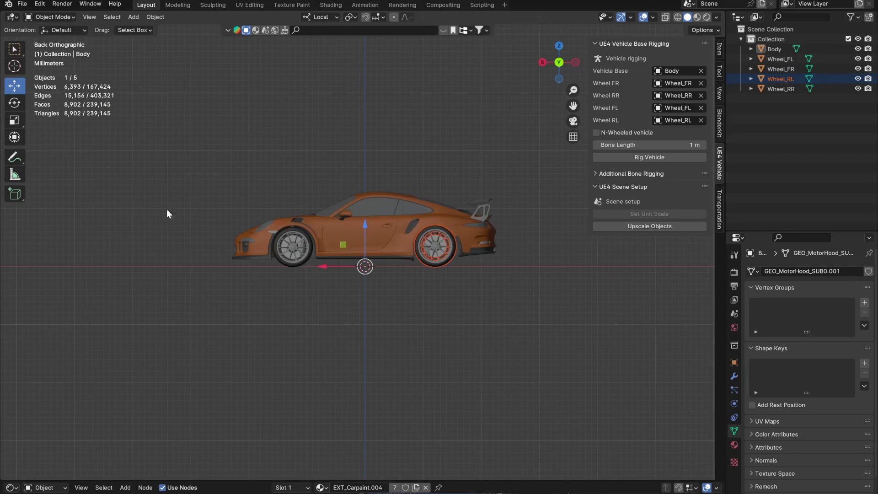
left_click(14, 174)
scroll(309, 232, "up", 3)
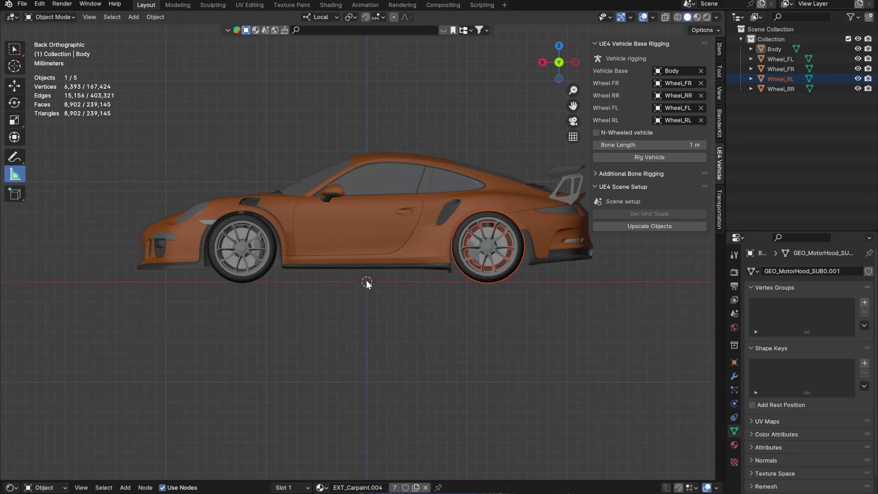
left_click_drag(366, 282, 367, 151)
left_click(14, 85)
middle_click_drag(241, 142, 361, 211)
scroll(361, 210, "down", 4)
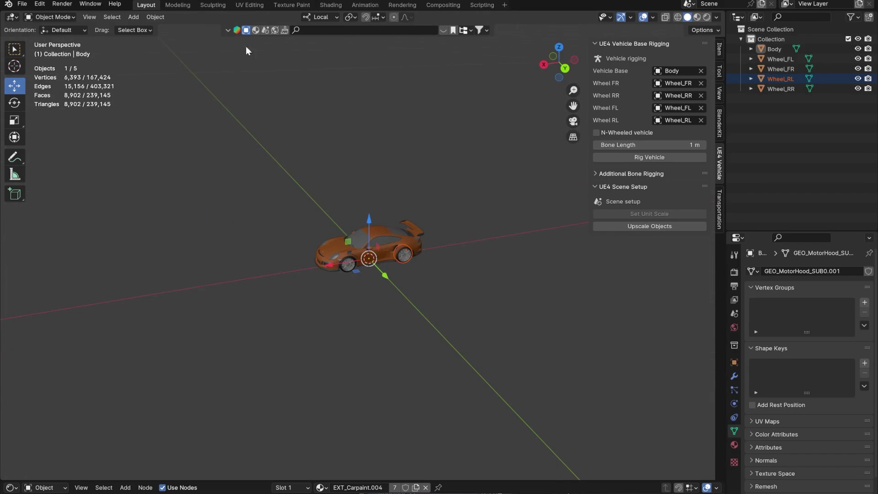
Add a cube mesh at the world origin and show it in back orthographic view with X-ray enabled
left_click(132, 17)
mouse_move(160, 29)
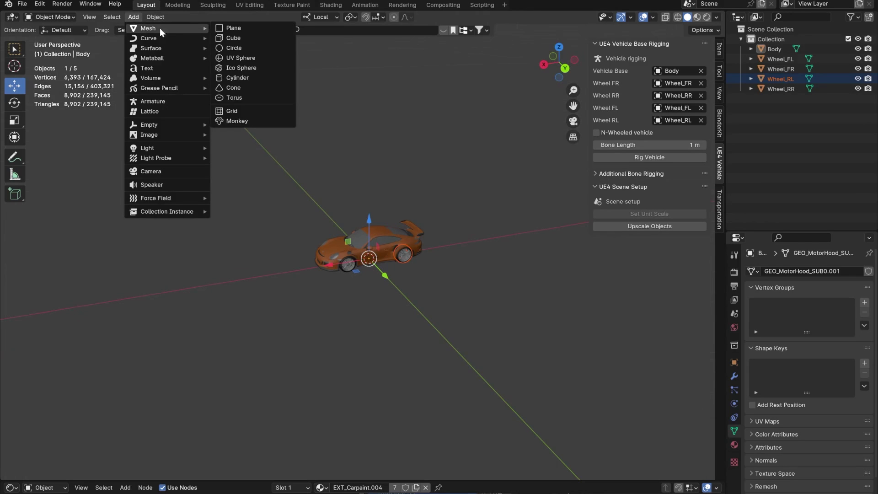
left_click(234, 37)
middle_click_drag(395, 223, 380, 237)
scroll(380, 236, "down", 10)
scroll(380, 237, "up", 6)
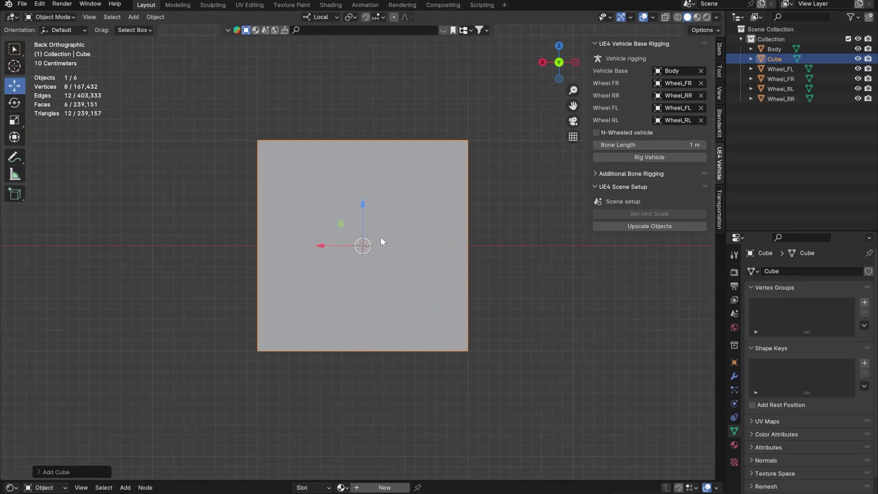
scroll(384, 219, "up", 2)
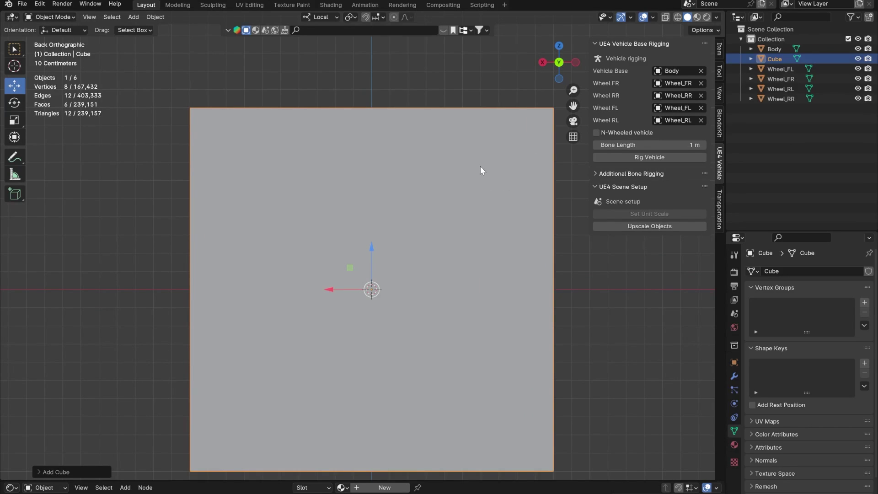
left_click(664, 17)
Draw a vertical measurement about 1.13 m long from the ground line to just above the cube's upper edge
scroll(410, 347, "down", 2)
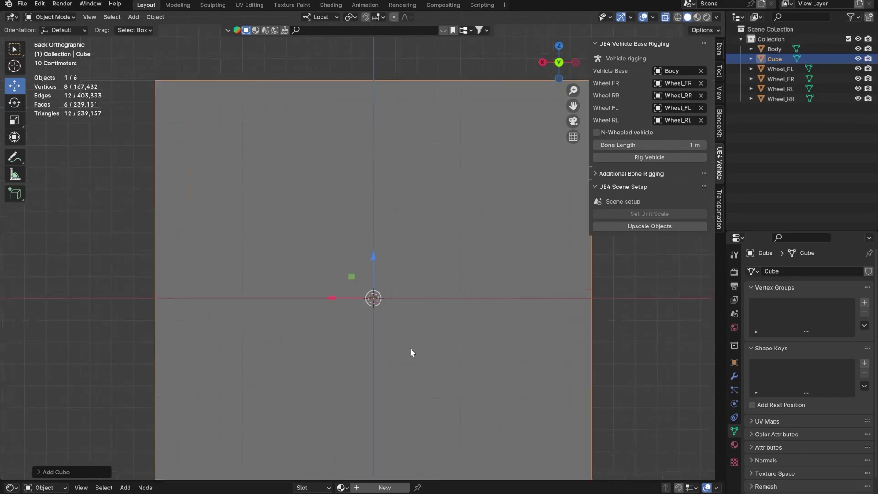
scroll(375, 342, "down", 1)
middle_click_drag(386, 272, 376, 297, "shift")
scroll(375, 296, "up", 1)
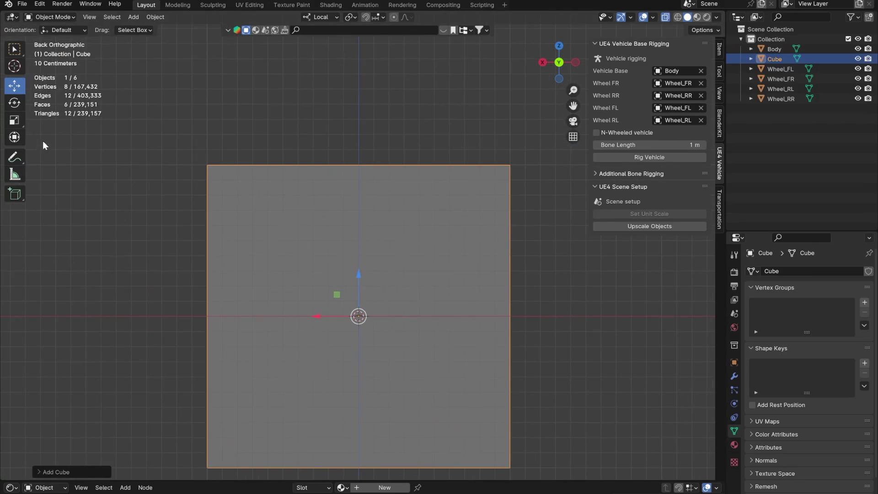
left_click(9, 173)
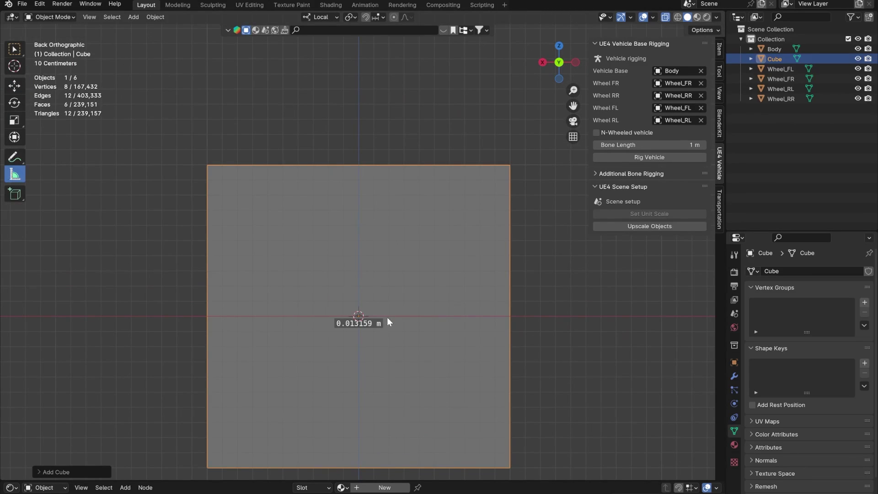
left_click_drag(388, 315, 388, 144)
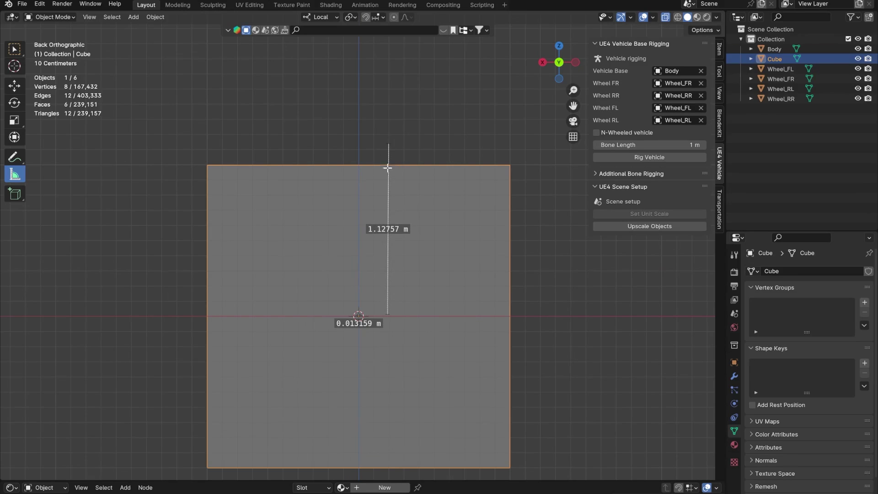
Move the cube up along Z until its upper edge meets the top of the ruler line, and return to the Move tool
key("g")
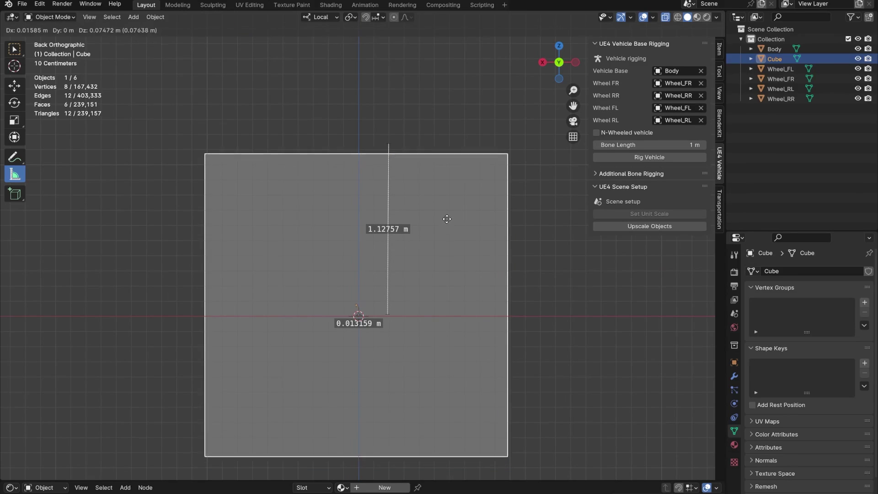
key("z")
left_click(450, 207)
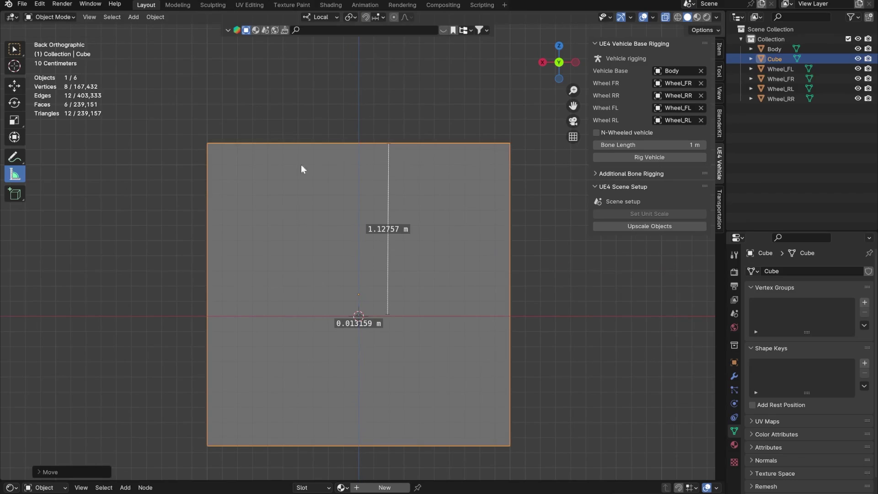
left_click(14, 85)
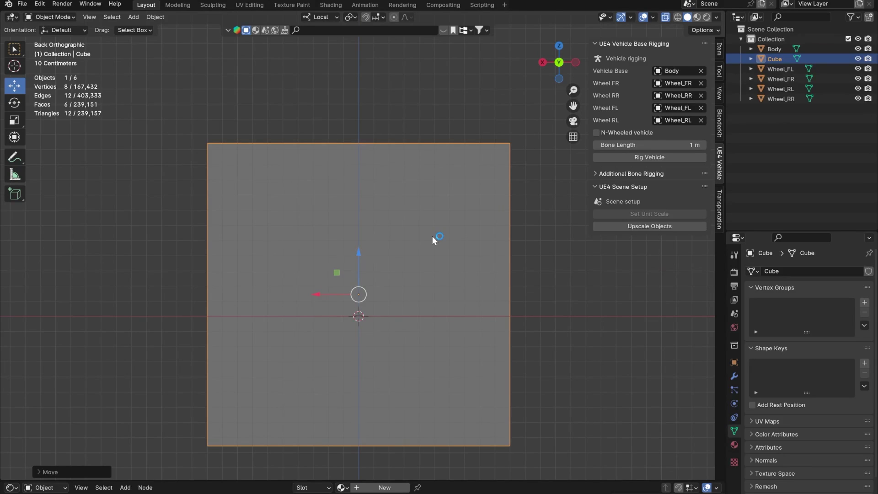
Select the body and all four wheels and scale them up uniformly until the car's roof reaches the cube's upper edge
left_click(787, 49)
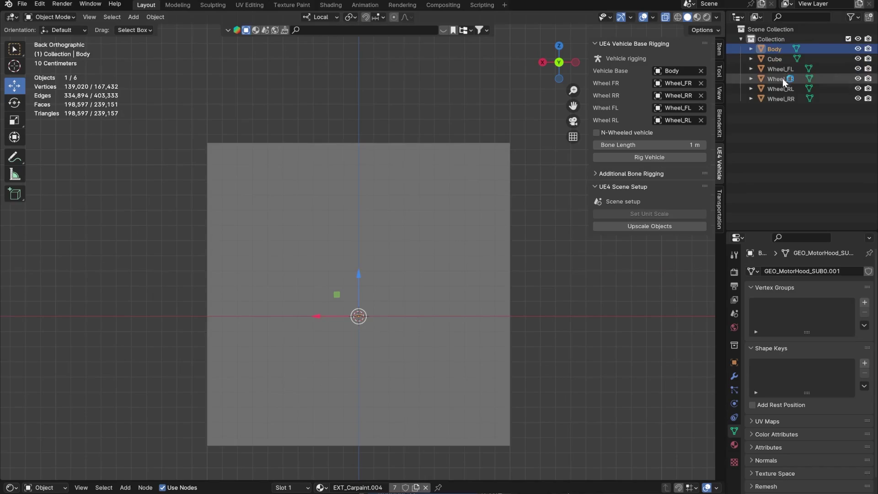
left_click(785, 96, "ctrl")
left_click(785, 88, "ctrl")
left_click(785, 78, "ctrl")
left_click(786, 69, "ctrl")
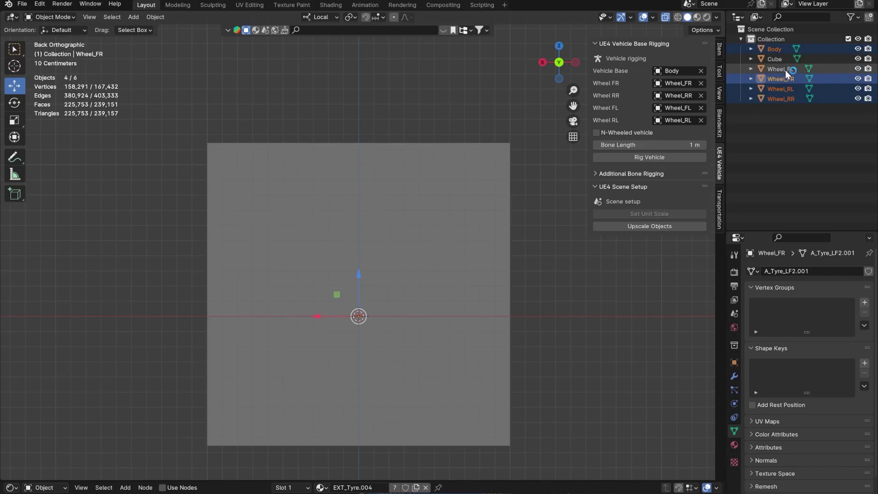
key("s")
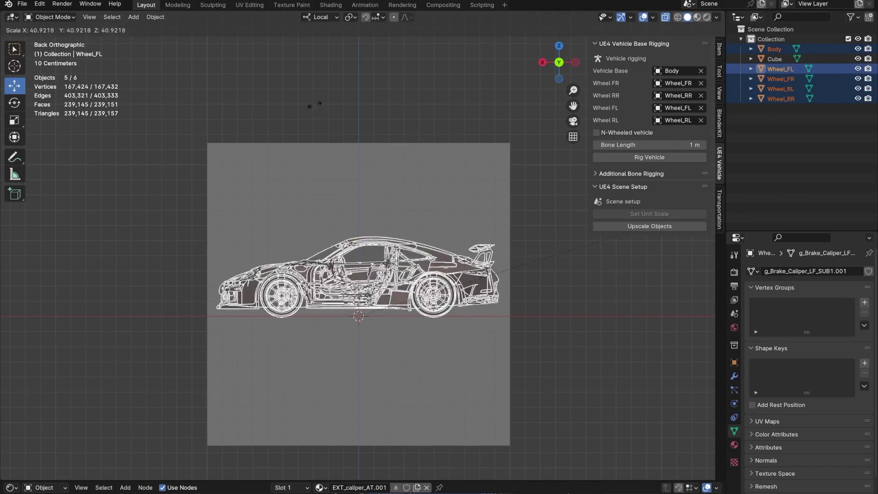
left_click(403, 420)
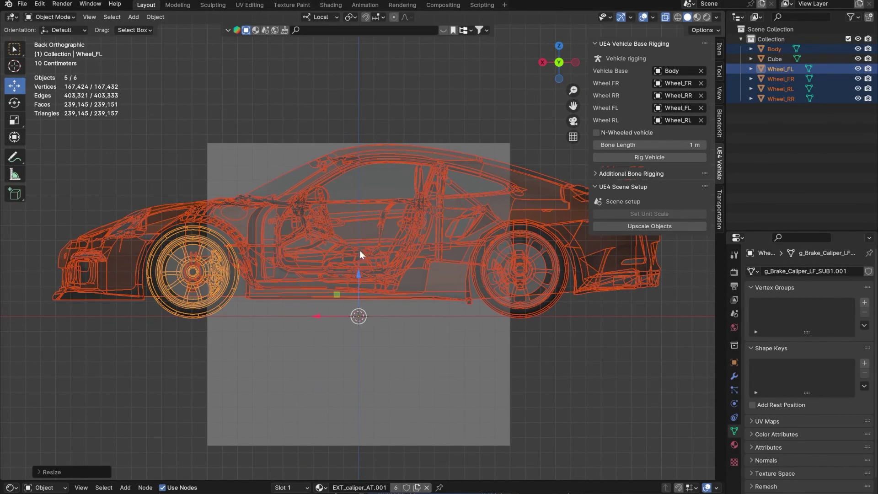
Move the body and wheels up about 0.01 m along Z so the tyres rest on the ground line
scroll(396, 296, "up", 6)
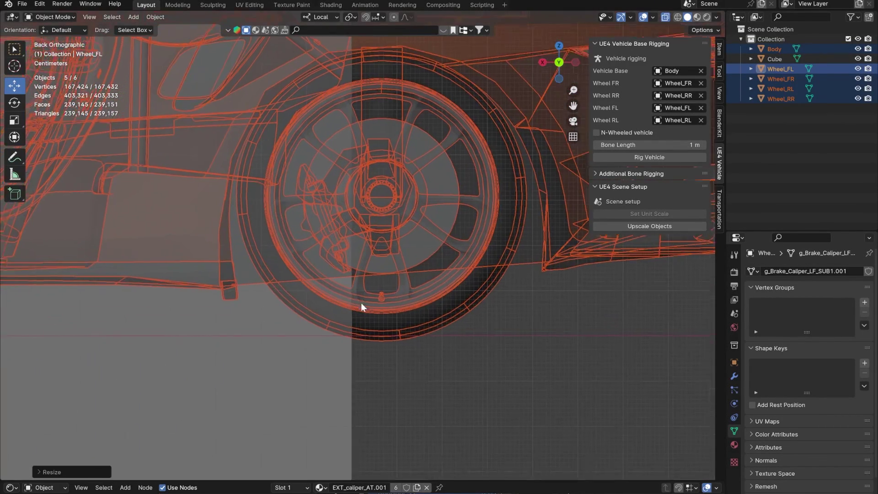
scroll(368, 300, "up", 3)
key("g")
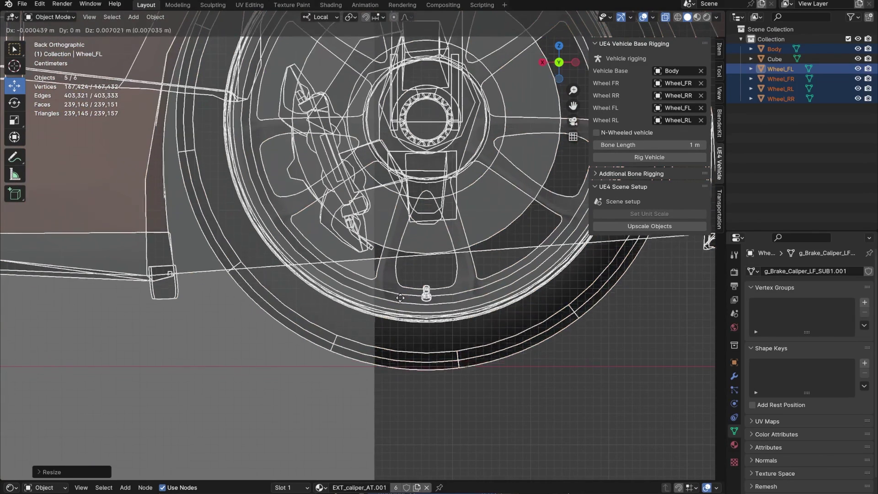
key("z")
key("z")
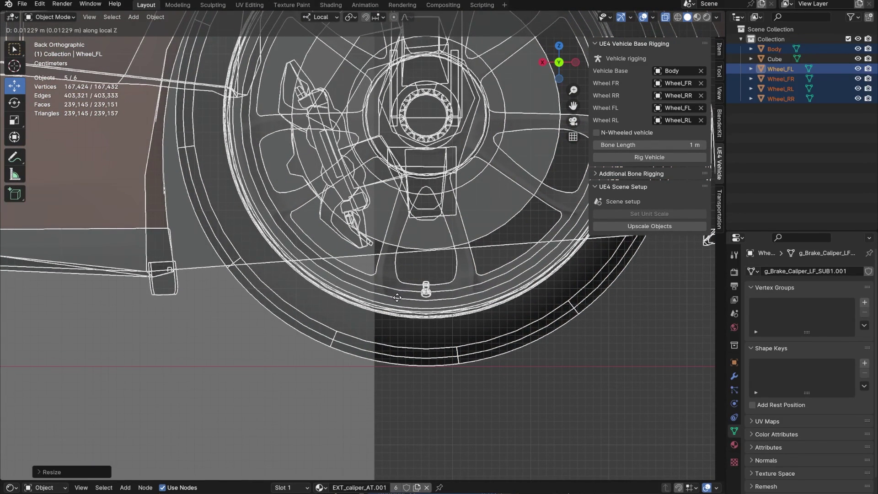
left_click(397, 299)
scroll(389, 385, "down", 7)
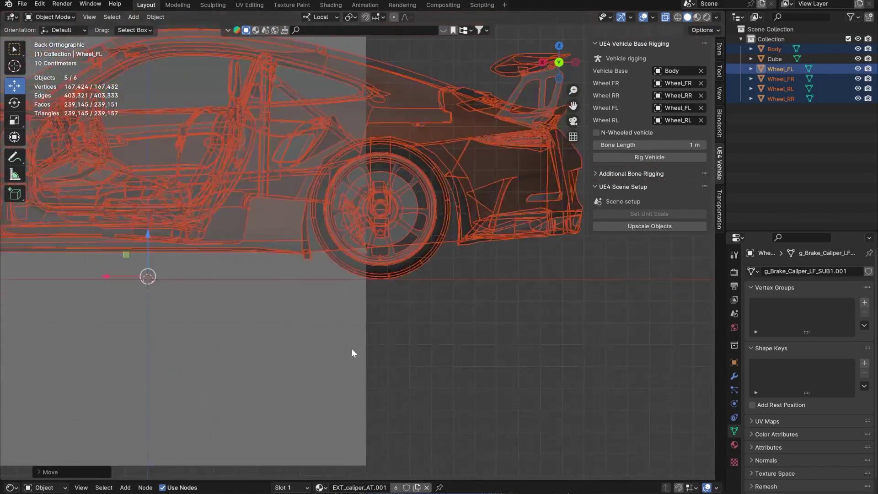
scroll(350, 348, "down", 3)
Turn off X-ray display and delete the reference cube around the car
middle_click_drag(311, 295, 359, 335, "shift")
scroll(297, 320, "up", 1)
middle_click_drag(282, 296, 314, 312)
middle_click_drag(335, 268, 358, 279)
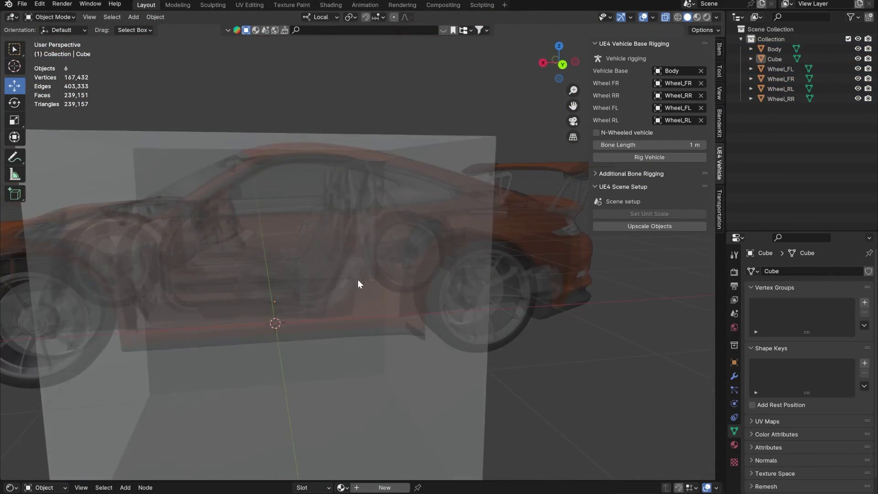
left_click(666, 17)
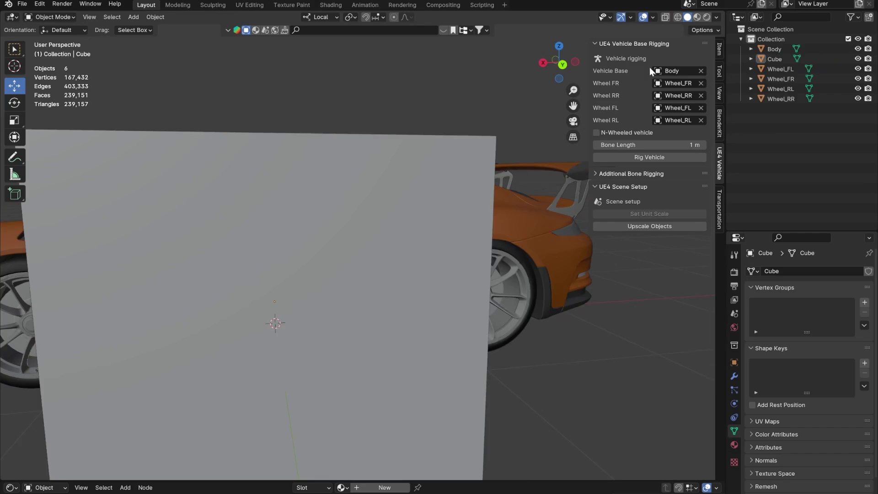
middle_click_drag(415, 275, 346, 292)
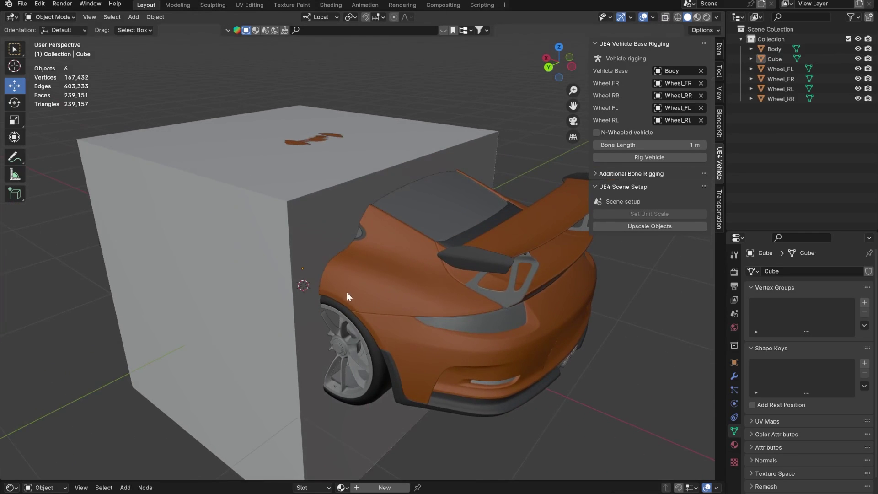
left_click(309, 257)
key("Delete")
scroll(283, 241, "down", 6)
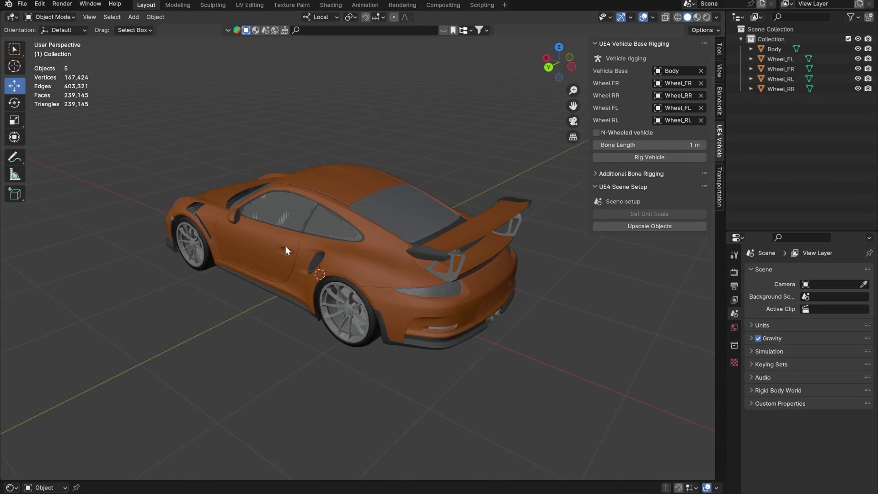
Examine the scaled car's bodywork, wheels and rear underside from several angles
middle_click_drag(289, 254, 376, 238)
scroll(361, 247, "up", 5)
middle_click_drag(344, 282, 353, 235)
scroll(343, 267, "up", 3)
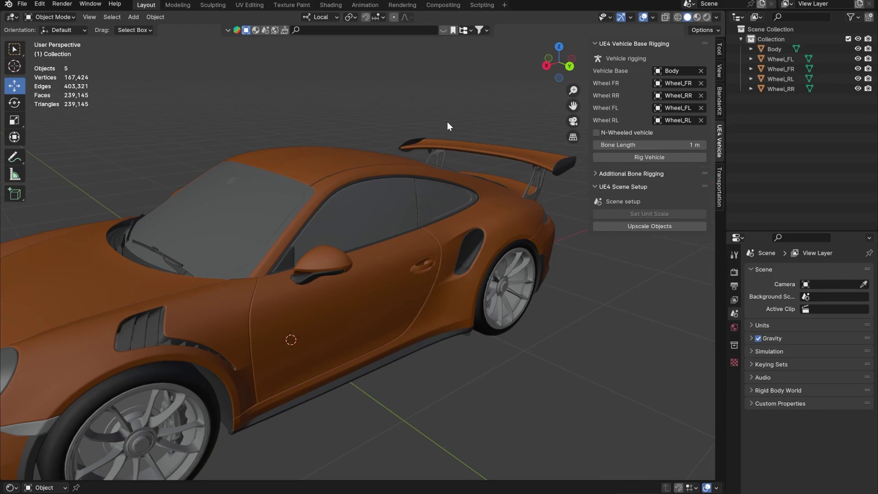
middle_click_drag(546, 282, 421, 248)
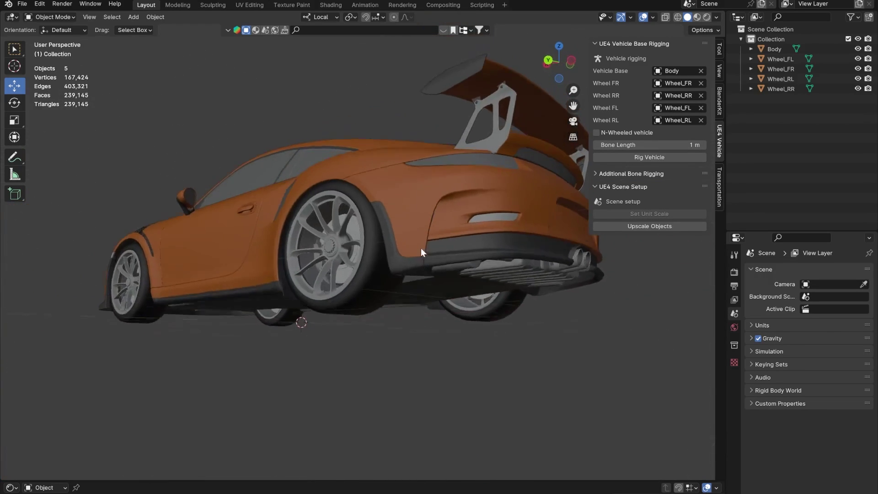
scroll(350, 286, "up", 4)
scroll(352, 270, "up", 2)
middle_click_drag(352, 270, 386, 317)
scroll(460, 284, "down", 3)
scroll(453, 315, "down", 4)
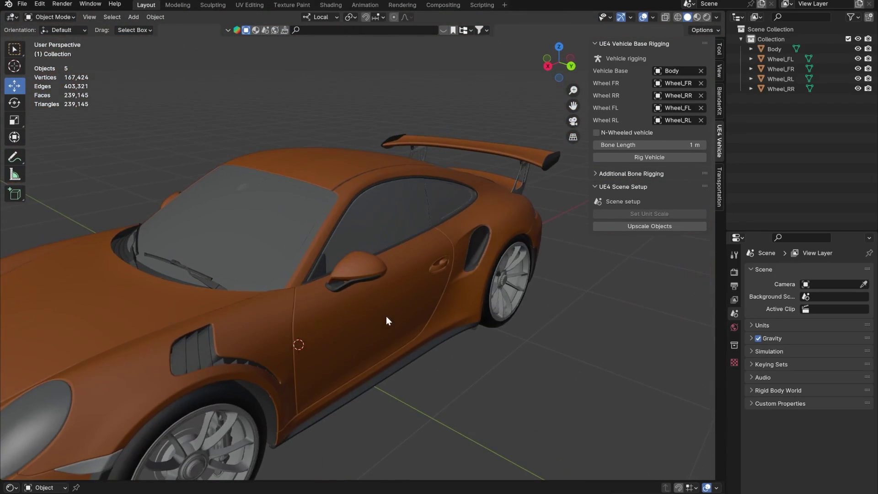
Enable the Face Orientation overlay and view the rear-left wheel up close
left_click(654, 17)
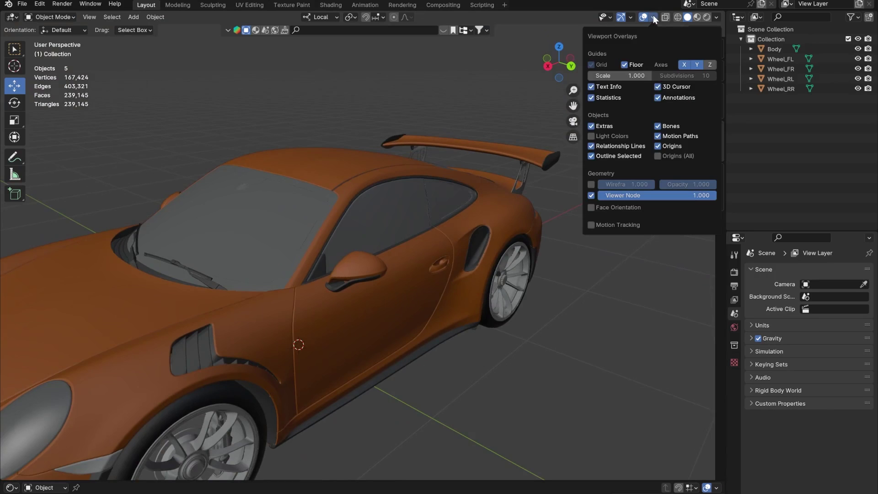
left_click(591, 207)
key("n")
middle_click_drag(388, 336, 309, 260)
scroll(464, 299, "up", 3)
scroll(497, 284, "up", 3)
Try to flip the normals of all faces of the rear-left wheel in Edit Mode, and return to Object Mode with nothing selected
left_click(309, 261)
left_click(322, 290)
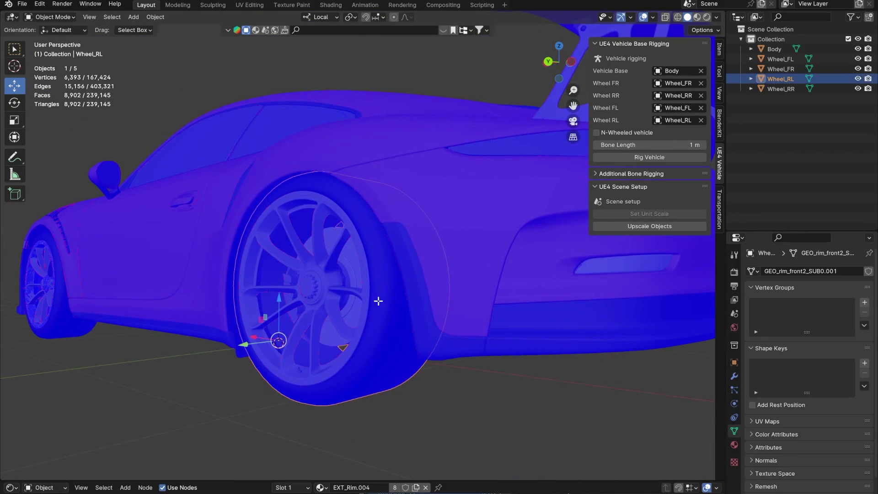
key("Tab")
left_click(366, 276)
key("a")
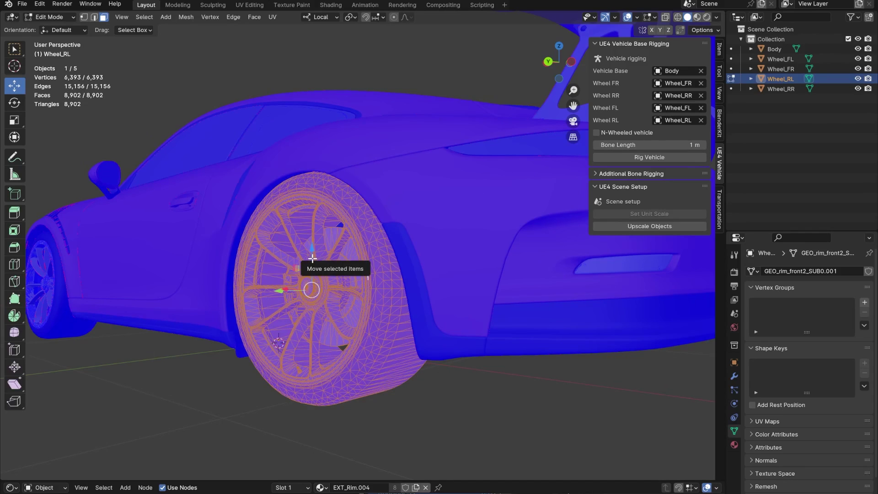
left_click(183, 18)
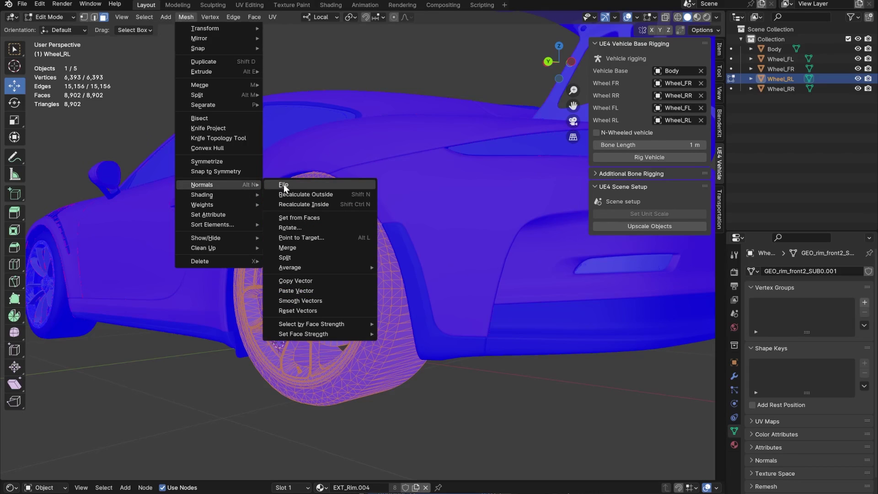
left_click(284, 184)
key("alt+a")
middle_click_drag(308, 275, 529, 234)
key("Tab")
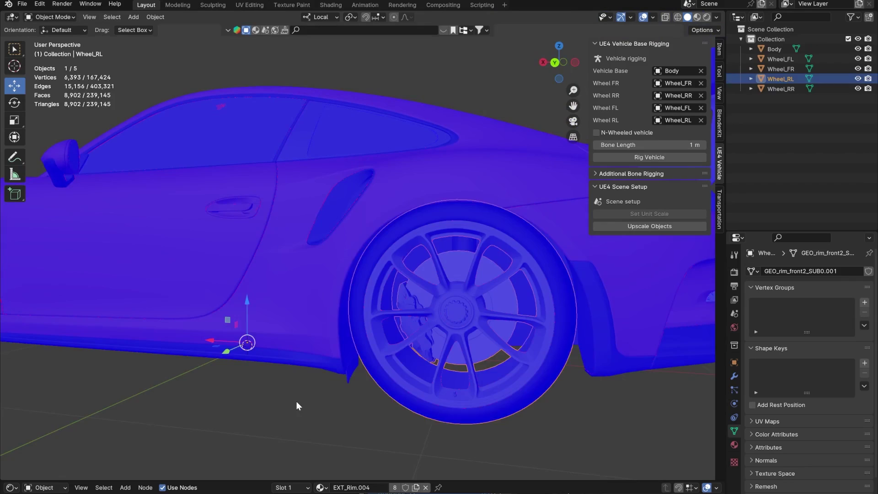
key("alt+a")
Examine the face orientation of the car's exterior, interior and rear wing for flipped normals
middle_click_drag(296, 402, 346, 271)
scroll(346, 271, "down", 2)
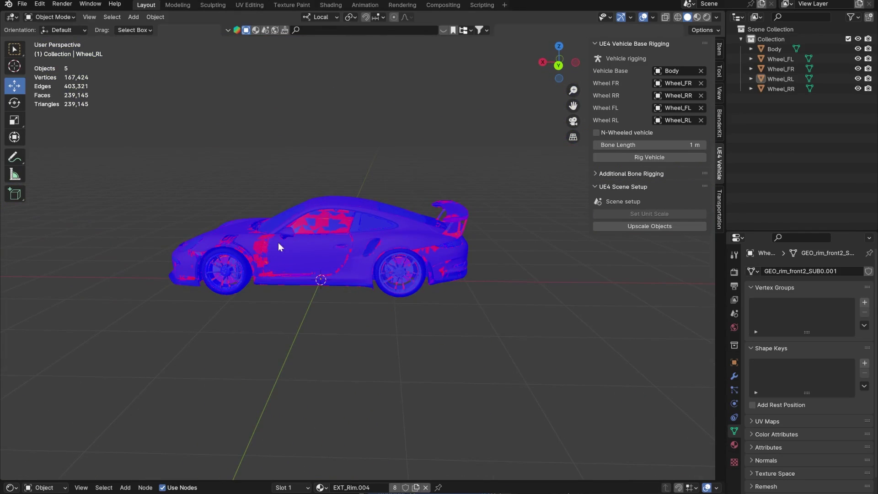
scroll(239, 209, "up", 10)
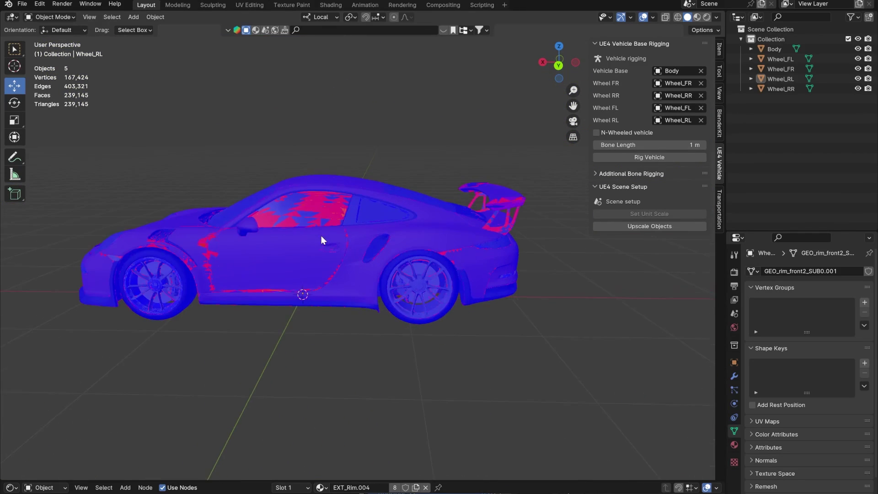
middle_click_drag(317, 270, 182, 265)
scroll(156, 274, "up", 3)
scroll(405, 293, "down", 10)
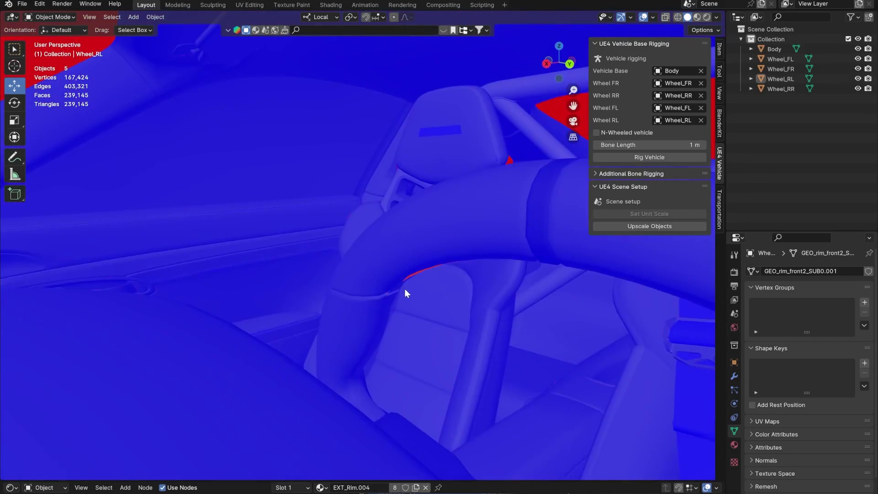
scroll(379, 294, "up", 3)
middle_click_drag(380, 290, 644, 294)
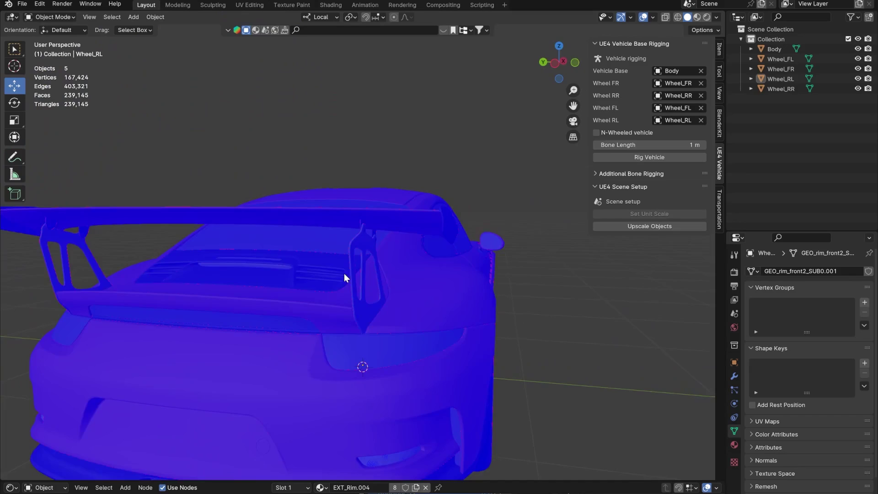
middle_click_drag(344, 277, 428, 296)
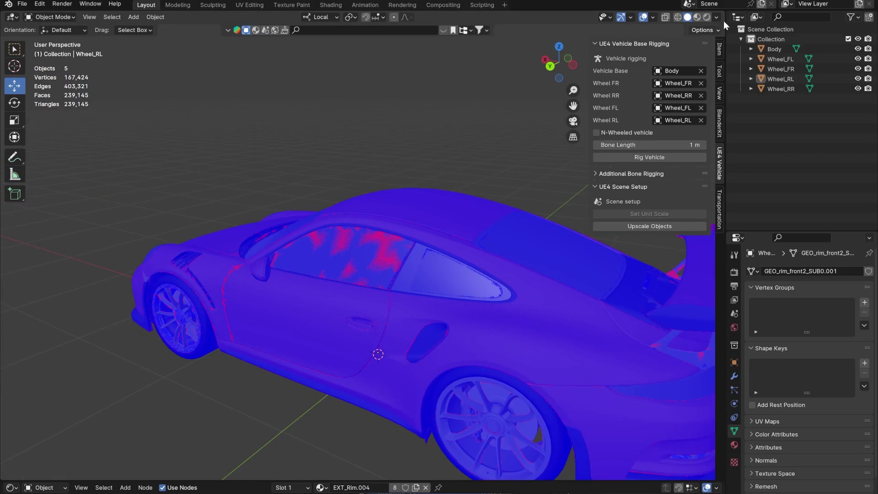
Disable the Face Orientation overlay and view the car from its front
left_click(652, 18)
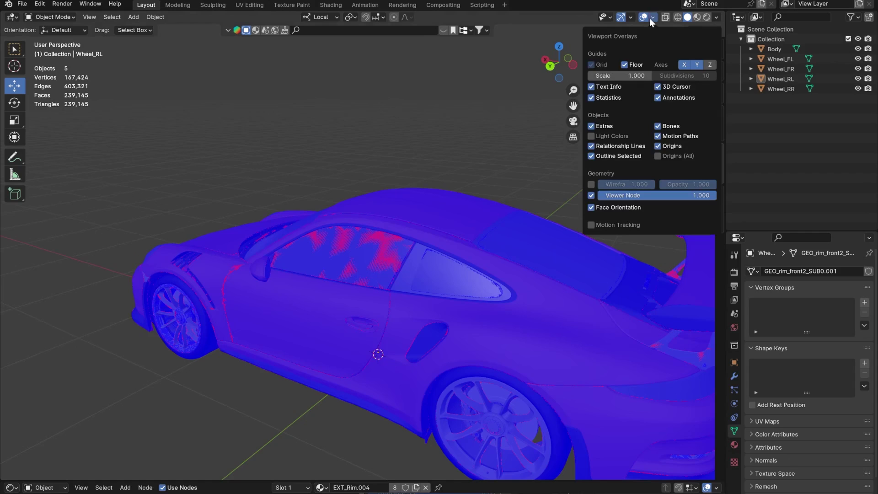
left_click(591, 207)
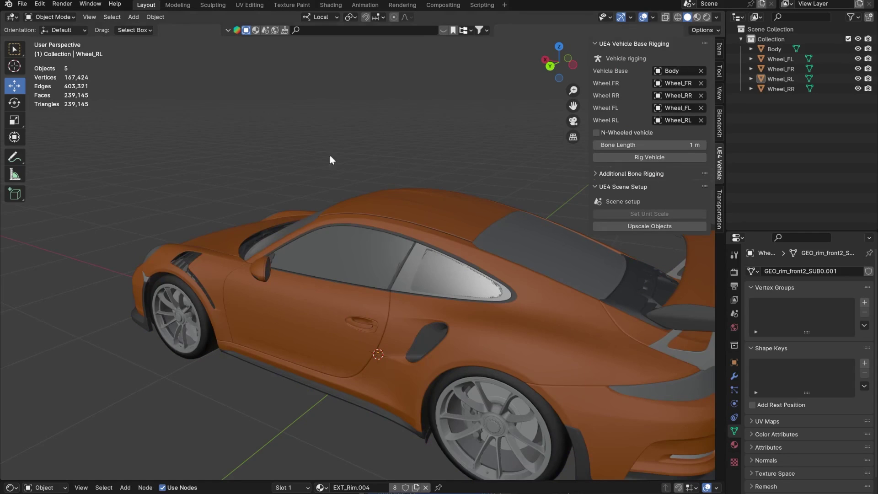
middle_click_drag(330, 155, 381, 205)
scroll(380, 205, "up", 2)
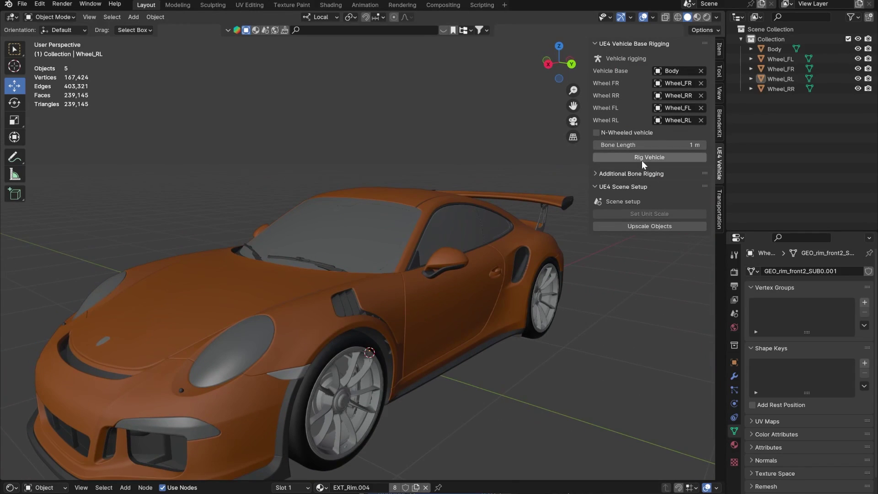
Rig the vehicle with the assigned body and four wheels, and switch the resulting armature from Pose Mode to Object Mode
left_click(642, 157)
mouse_move(435, 234)
middle_mouse_down()
mouse_move(322, 277)
mouse_move(378, 248)
mouse_move(448, 233)
middle_mouse_up()
scroll(325, 280, "down", 4)
scroll(413, 277, "up", 4)
middle_click_drag(412, 274, 383, 276)
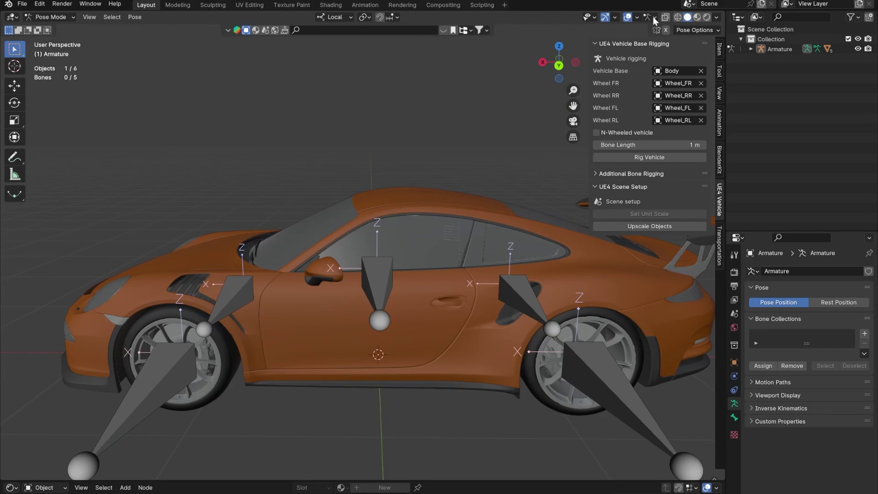
left_click(48, 17)
left_click(51, 29)
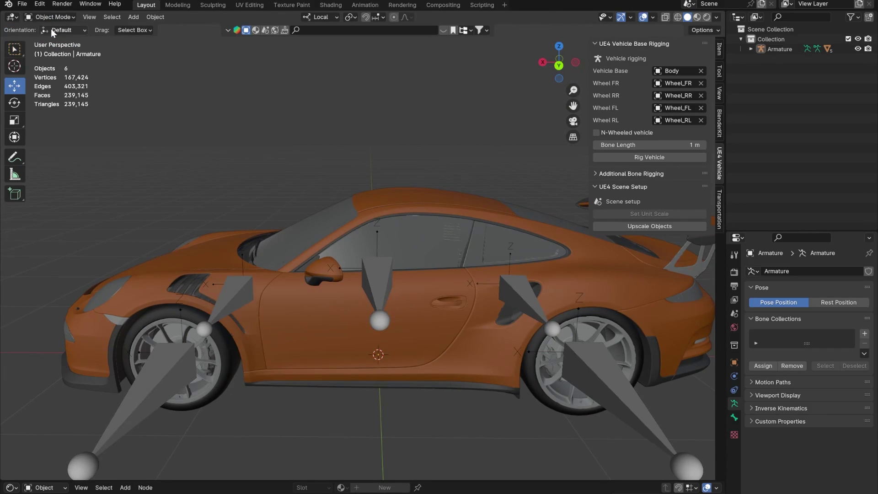
Check the rigged car's normals by temporarily showing the Face Orientation overlay, and view the bones around the car
left_click(652, 17)
left_click(601, 207)
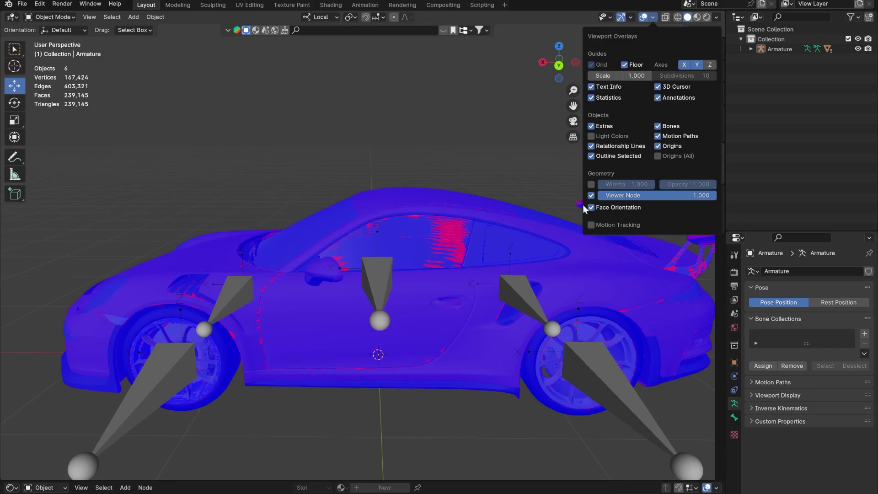
key("n")
middle_click_drag(314, 202, 28, 55)
left_click(34, 18)
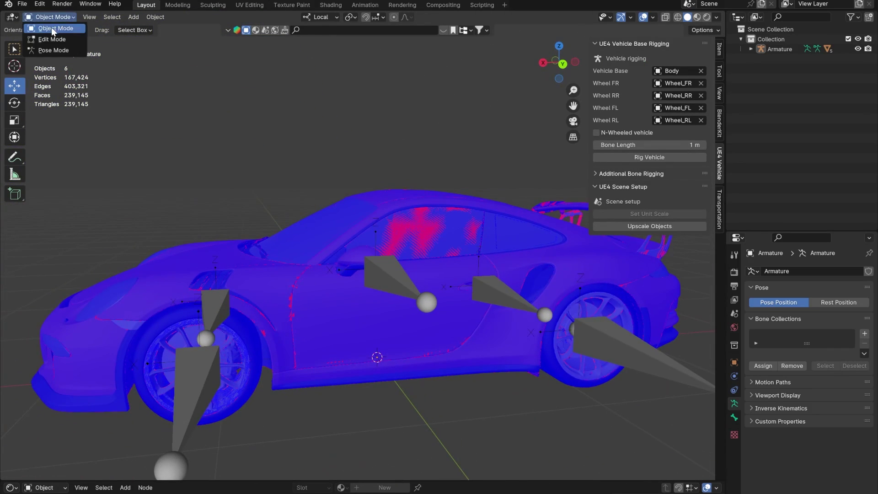
left_click(653, 19)
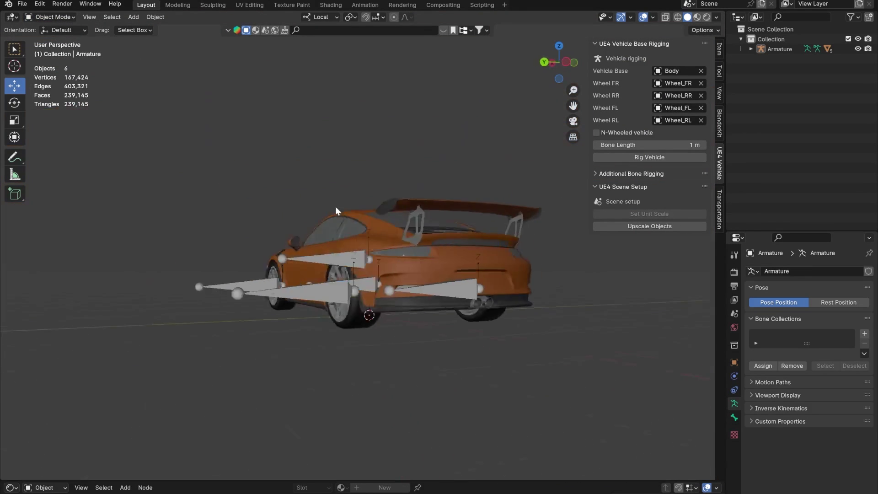
middle_click_drag(335, 211, 378, 251)
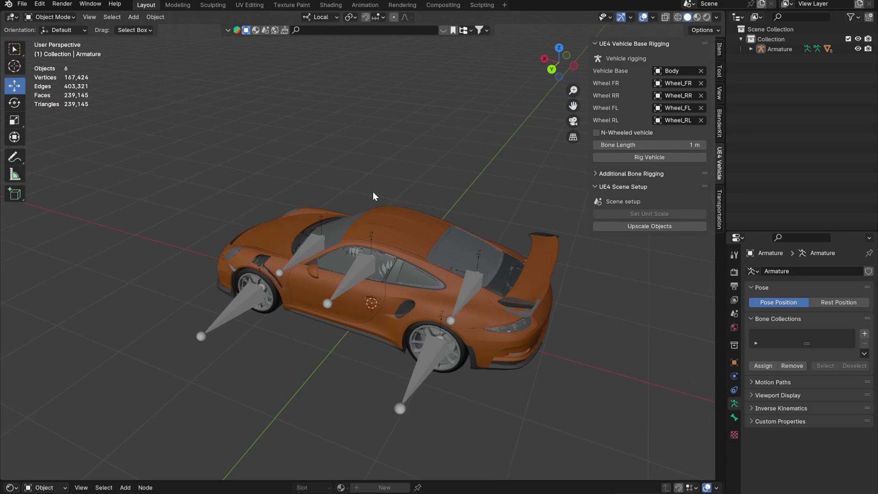
Start an FBX export of the rigged car and create a GameCourseAssets folder on the Desktop
left_click(20, 4)
left_click(18, 4)
mouse_move(41, 156)
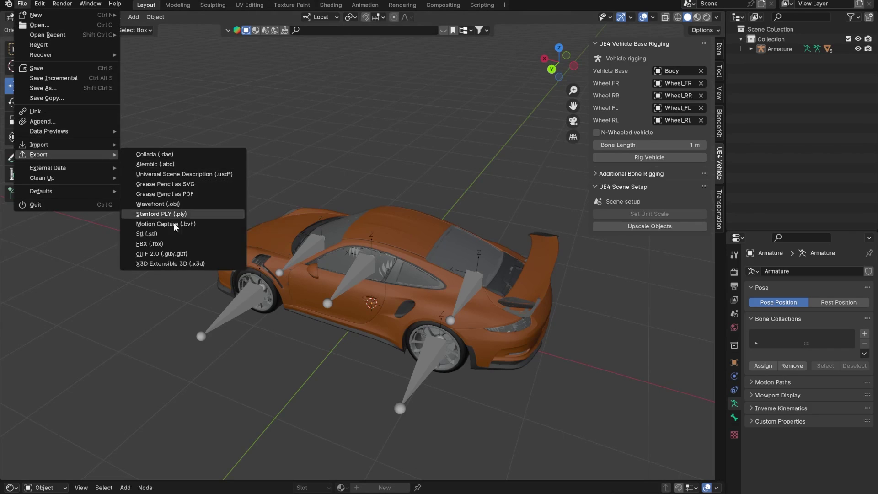
left_click(165, 244)
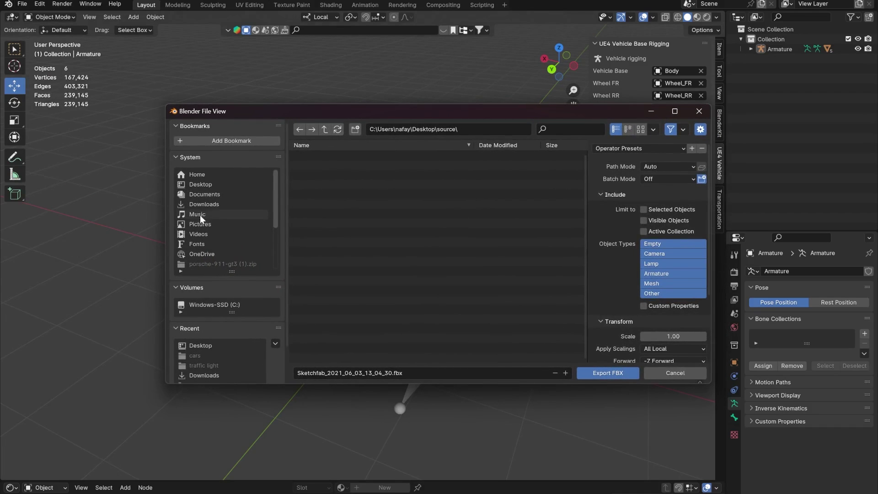
left_click(200, 185)
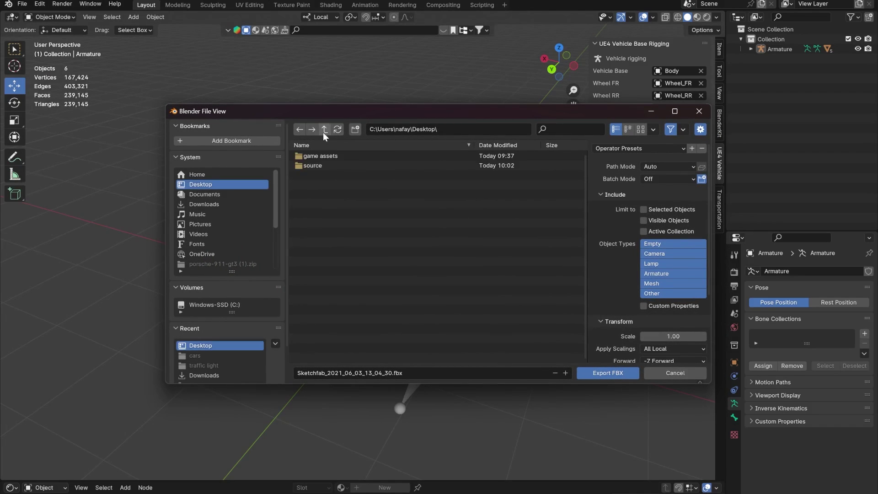
left_click(355, 130)
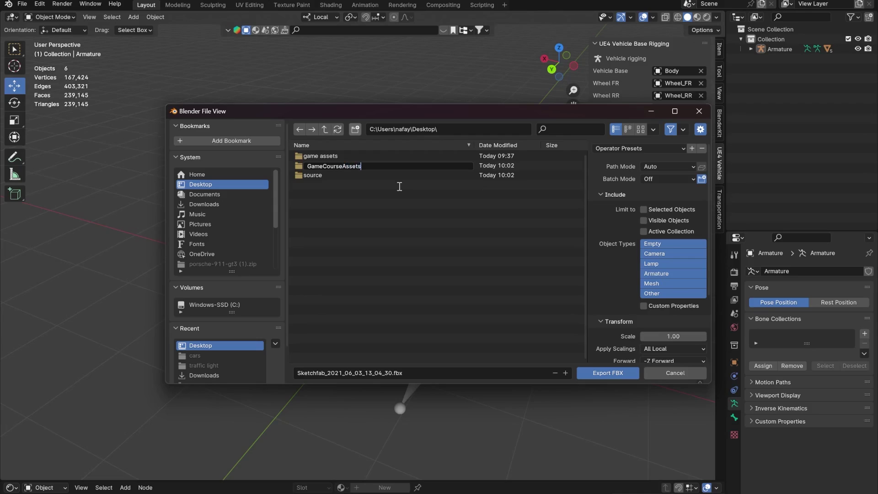
key("Return")
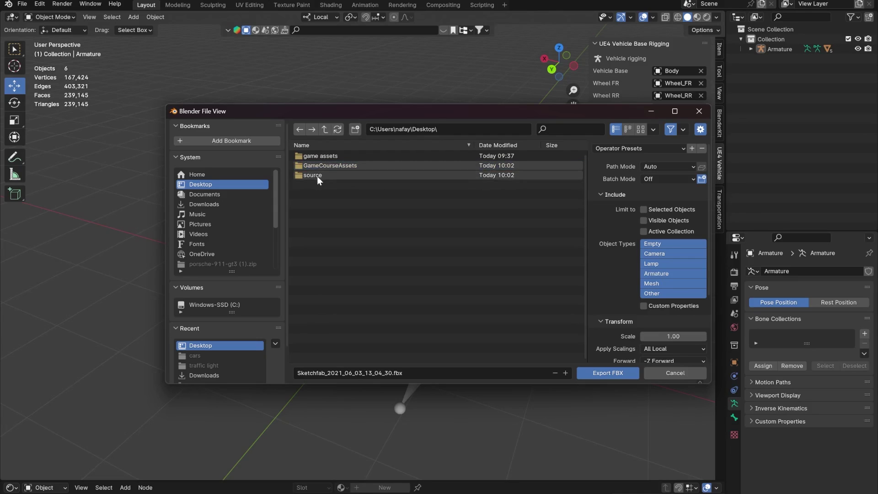
Export the rigged car as an FBX file named Porsche911 into the GameCourseAssets folder
double_click(320, 165)
left_click(434, 372)
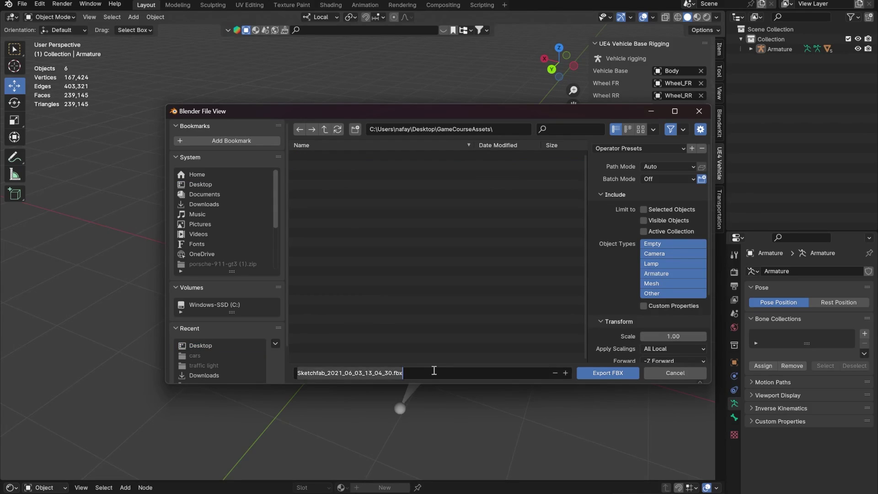
type("car")
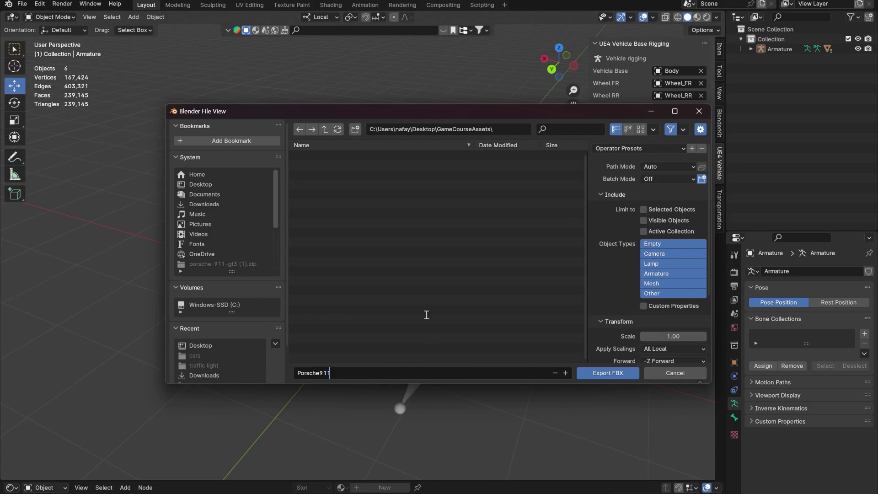
left_click(604, 372)
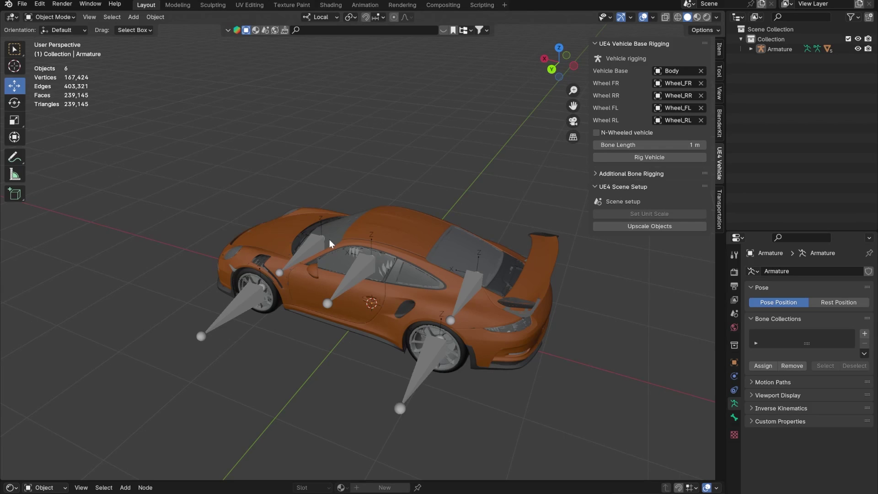
Switch to the Unreal Engine editor with VehicleExampleMap and close its floating Content Browser window
key("super+d")
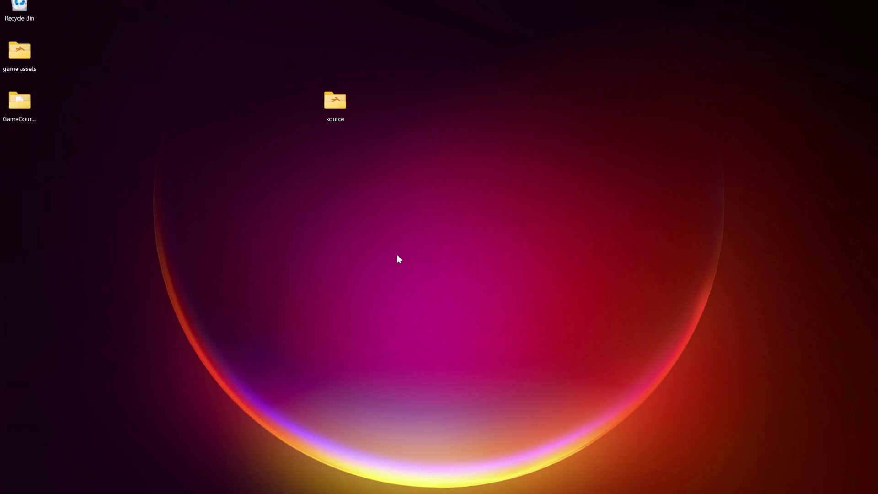
mouse_move(476, 457)
left_click(447, 454)
left_click(516, 483)
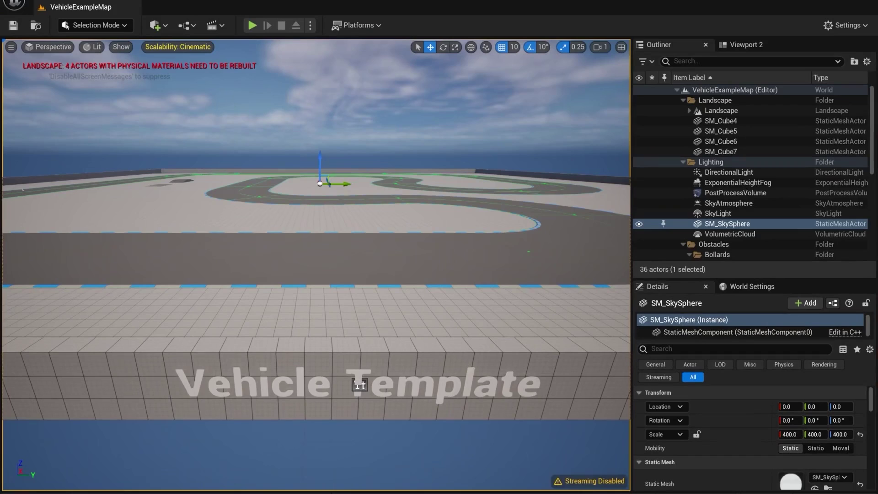
left_click(429, 462)
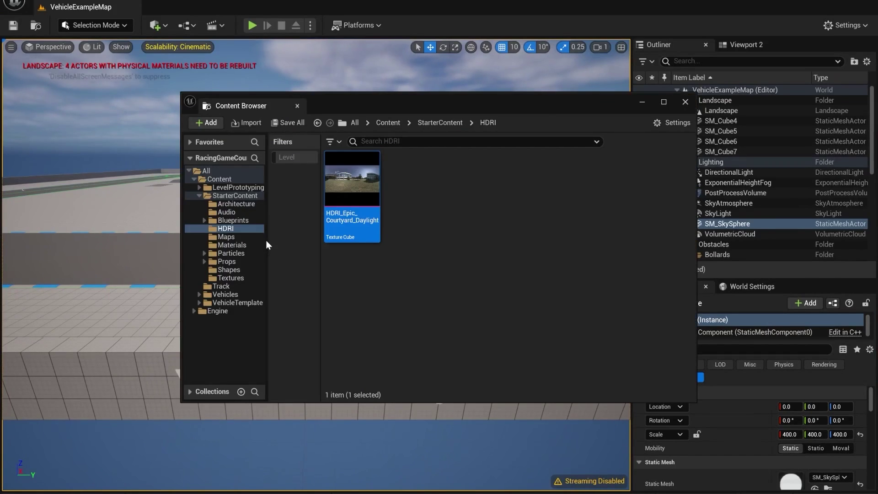
left_click_drag(318, 113, 333, 131)
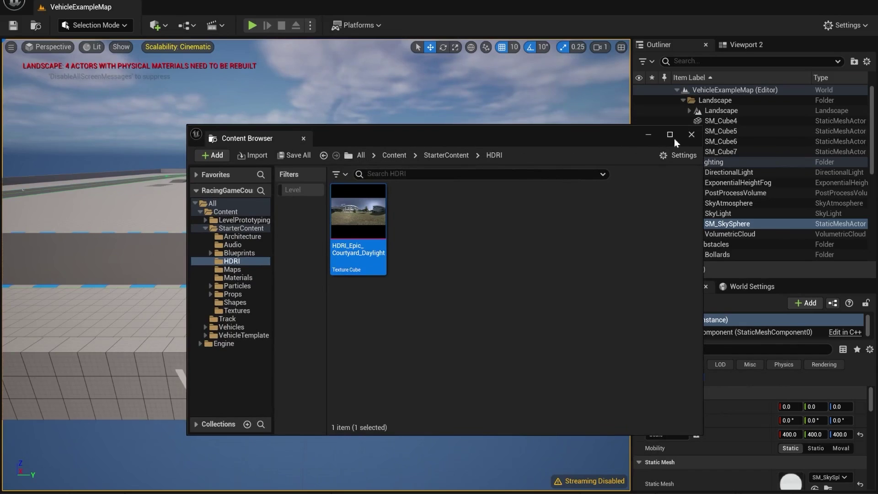
left_click(691, 134)
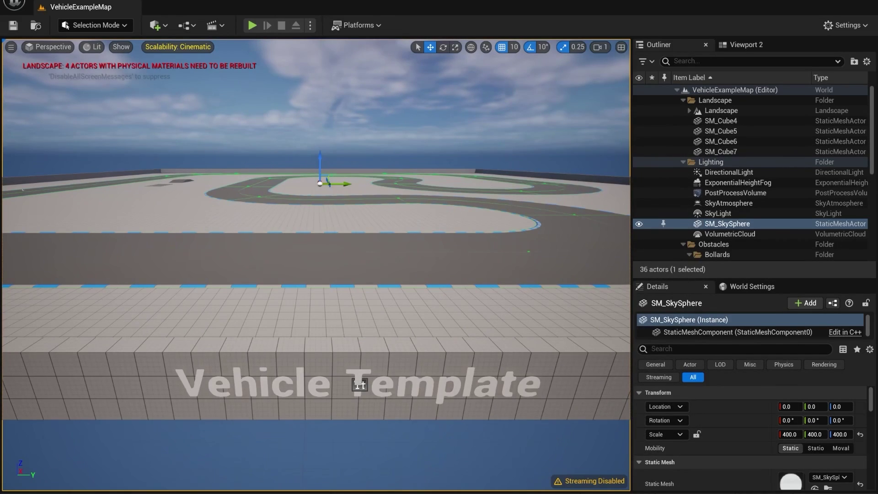
Open the Content Browser and dock it in the editor layout
key("ctrl+space")
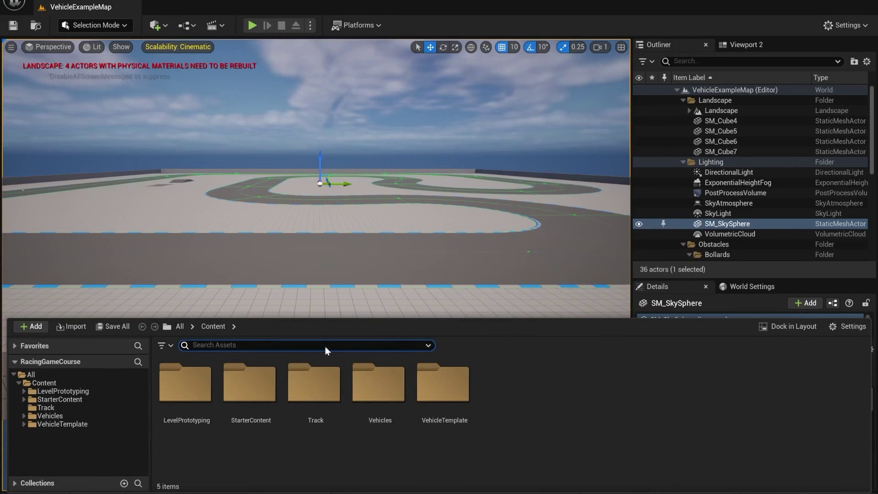
left_click(299, 246)
left_click(44, 489)
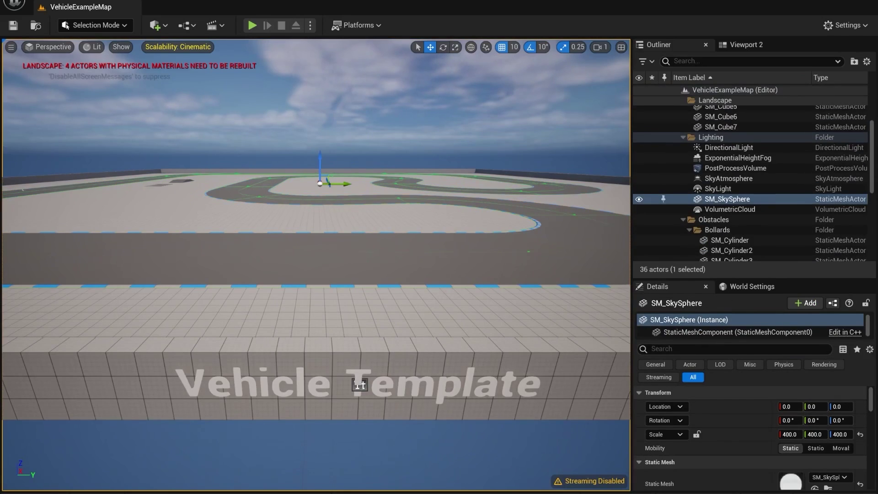
left_click(28, 493)
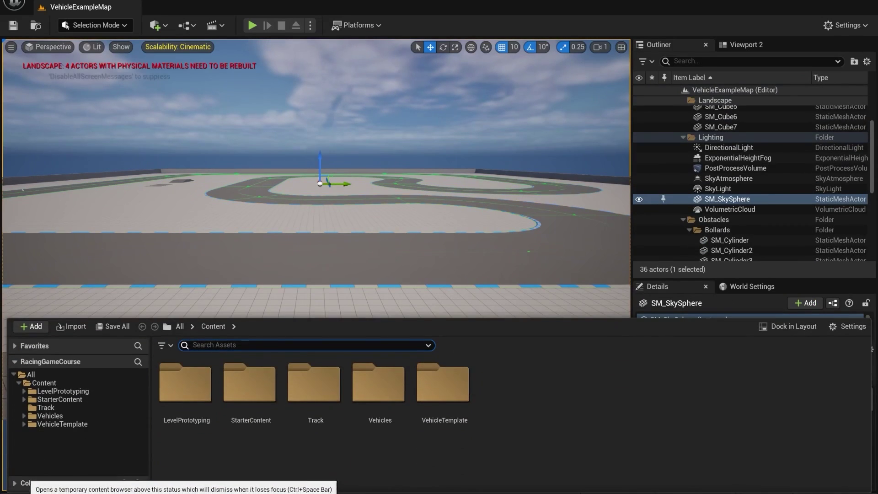
left_click(785, 328)
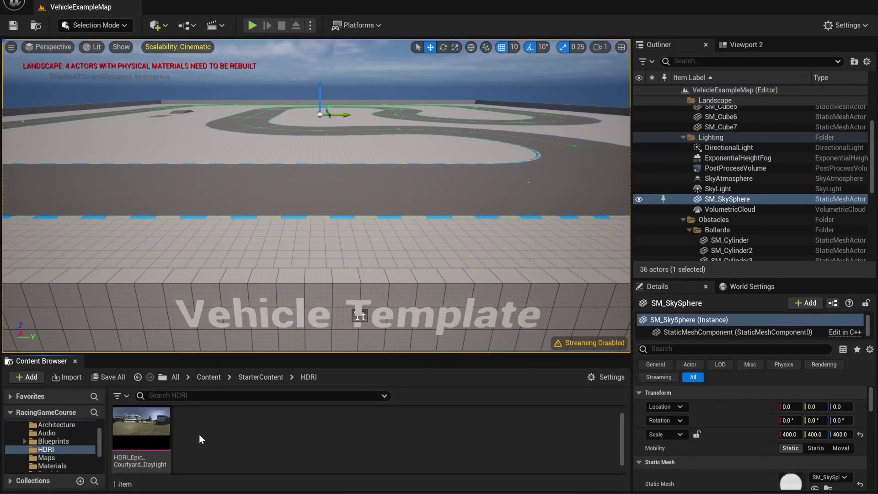
scroll(64, 442, "up", 3)
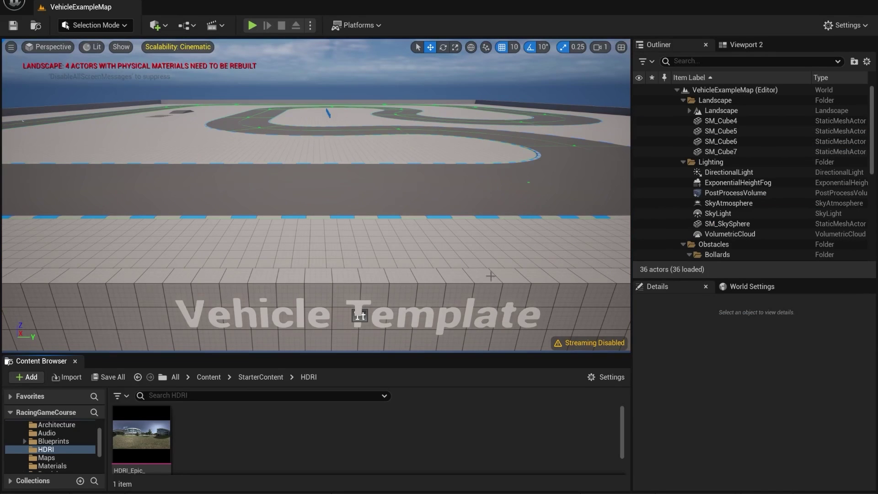
Fly around the level and examine the track layout, bollards and ramp obstacles from several viewpoints
right_click_drag(496, 256, 460, 274)
key("w")
right_click_drag(400, 220, 430, 229)
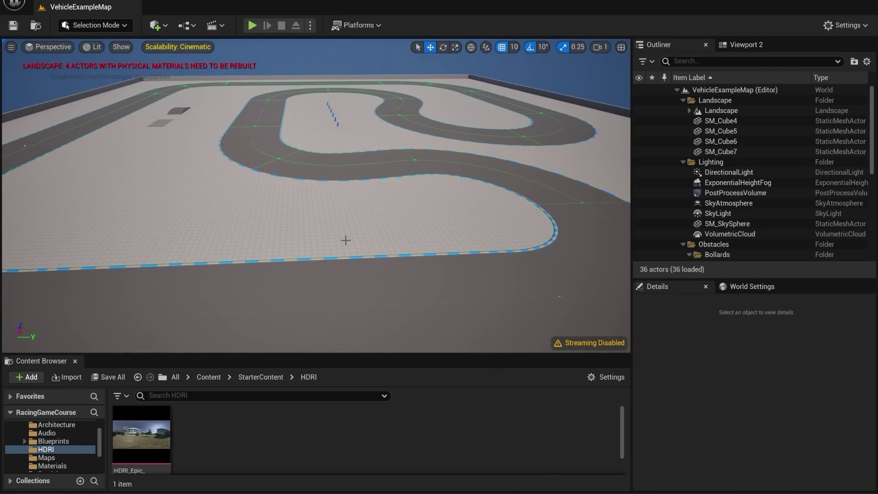
right_click_drag(341, 234, 306, 231)
key("w")
key("q")
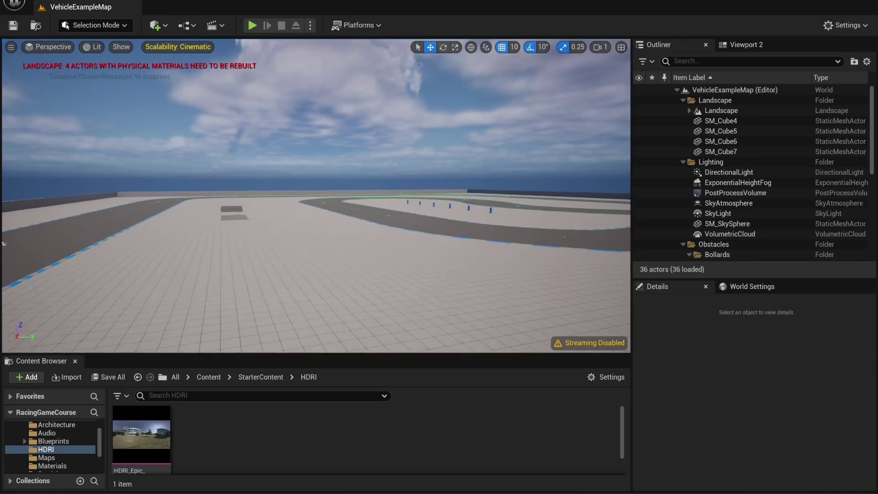
key("e")
right_click_drag(316, 196, 315, 231)
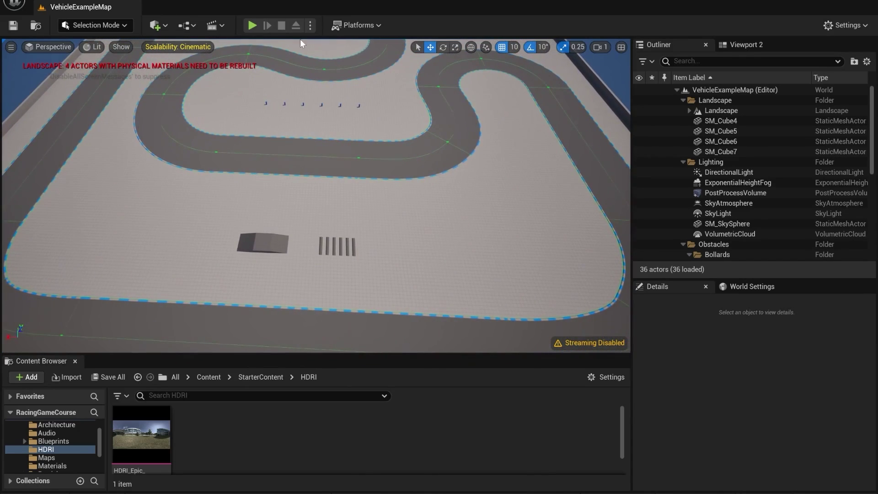
Play the level in the editor, test-drive the template car around the track, and end the play session
left_click(254, 25)
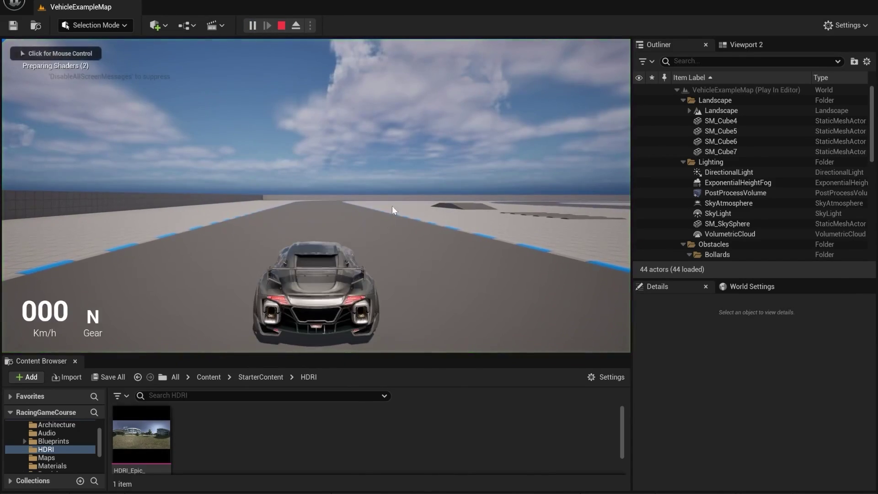
key("w")
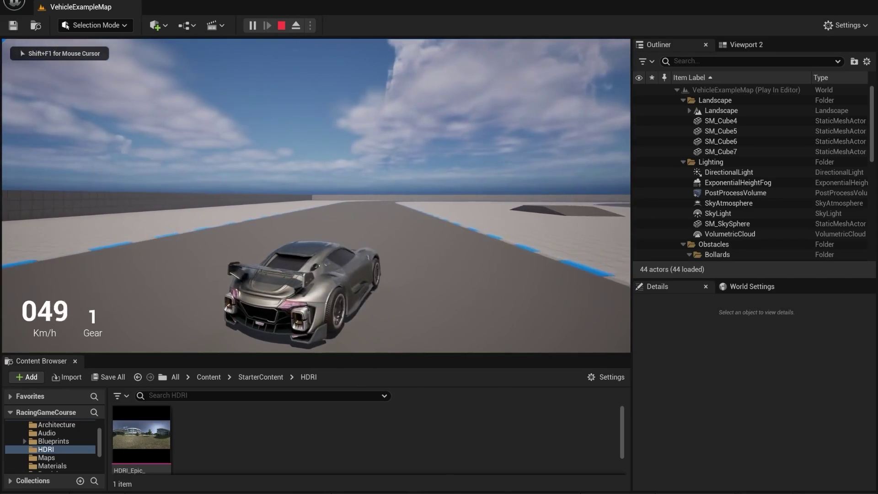
key("d")
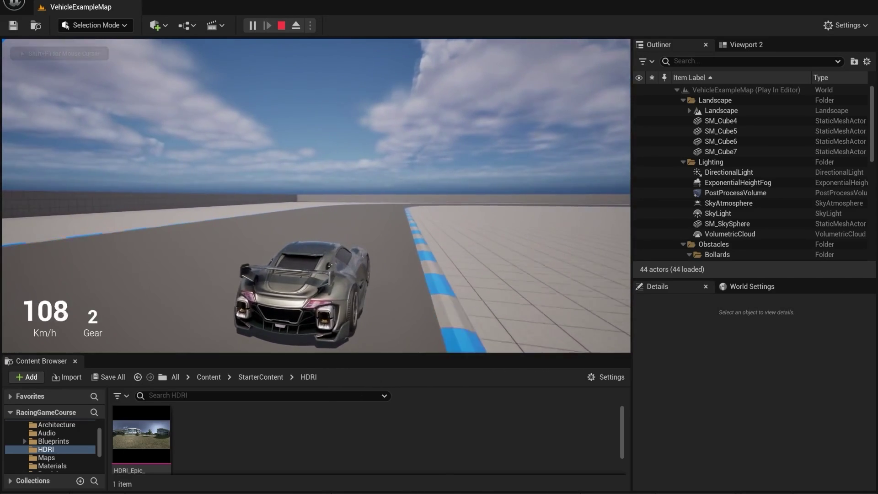
key("s")
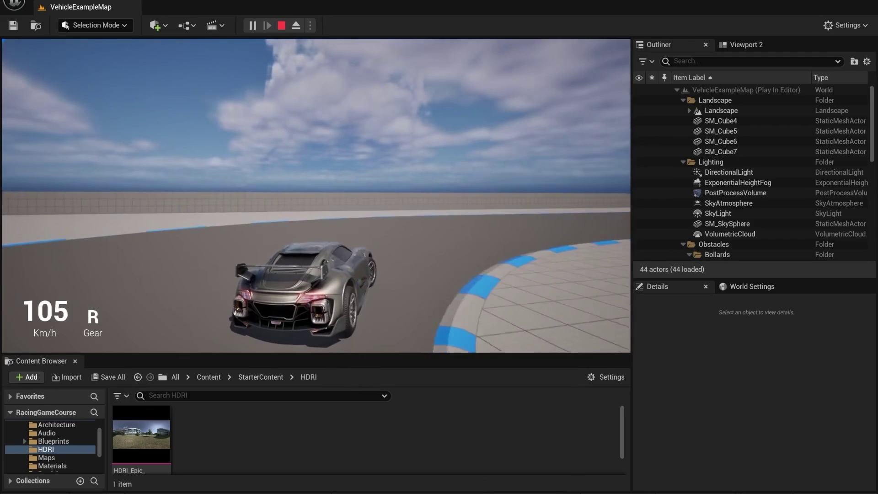
key("w")
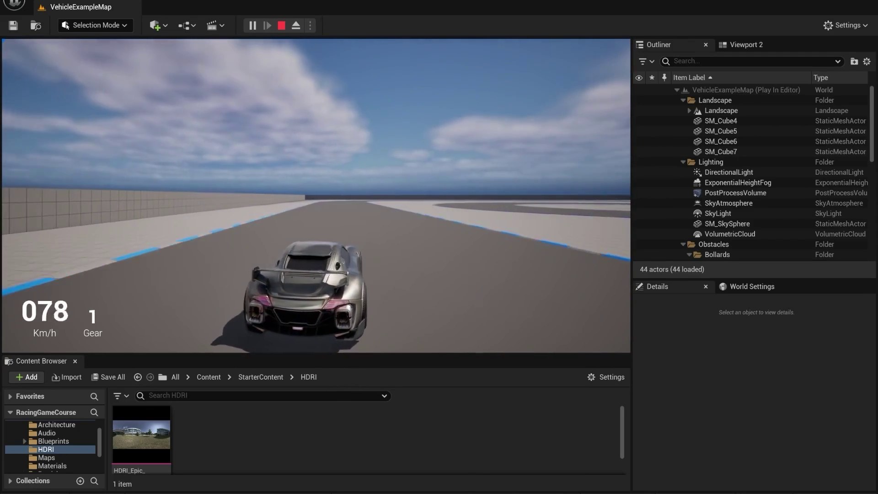
key("w")
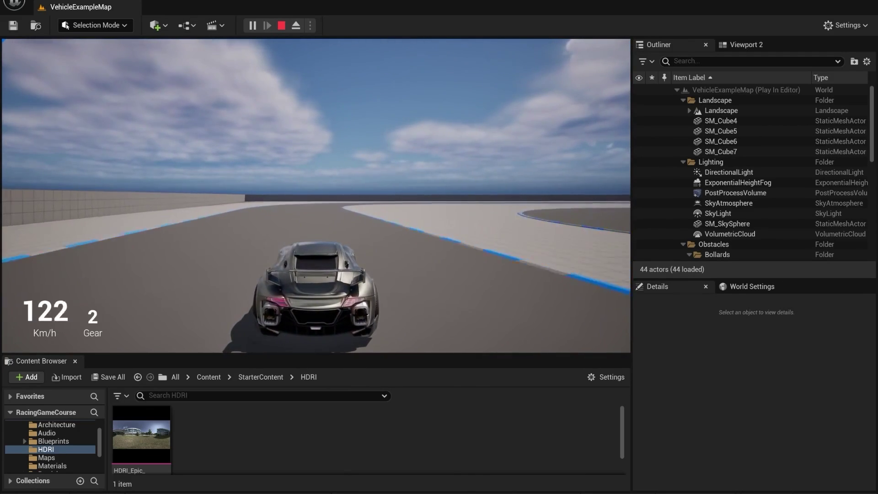
key("s")
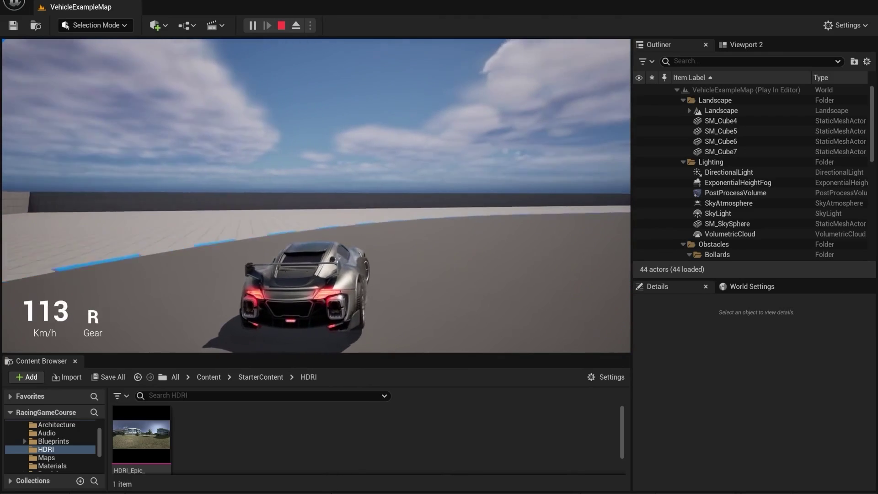
key("w")
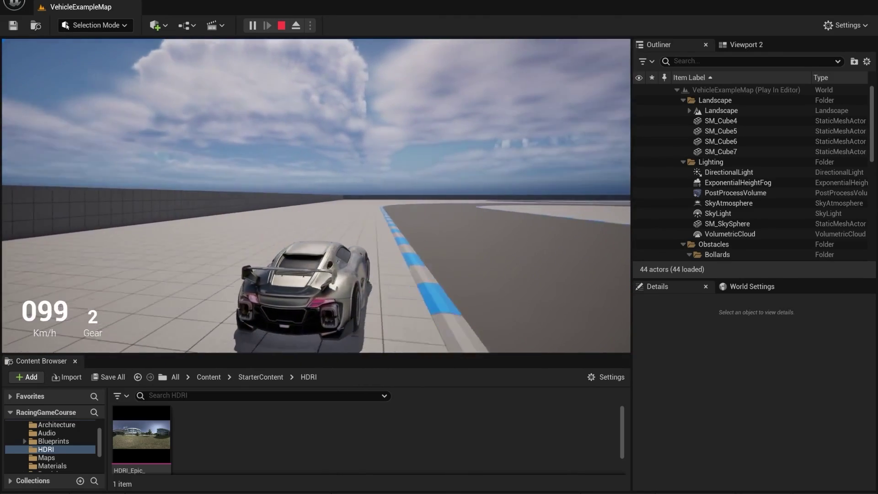
key("s")
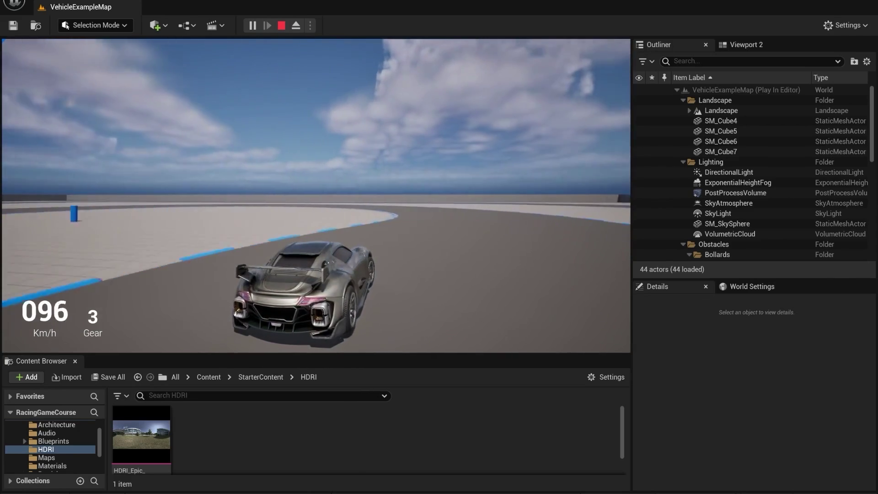
key("w")
key("a")
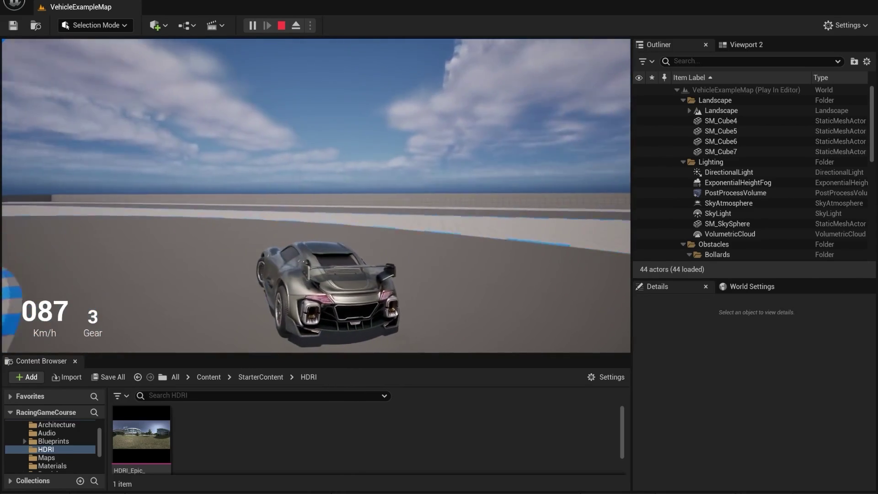
key("Escape")
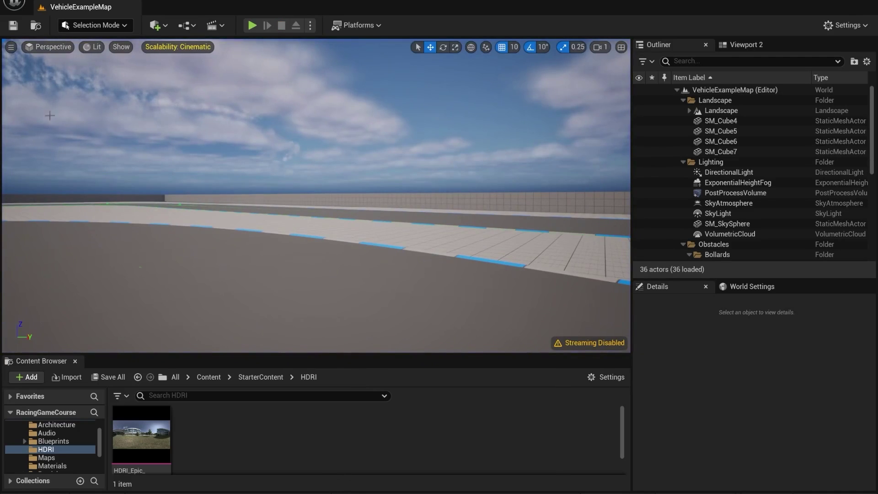
Enlarge the Content Browser and create a folder named GameAssets directly under Content
left_click(267, 143)
right_click_drag(267, 143, 311, 179)
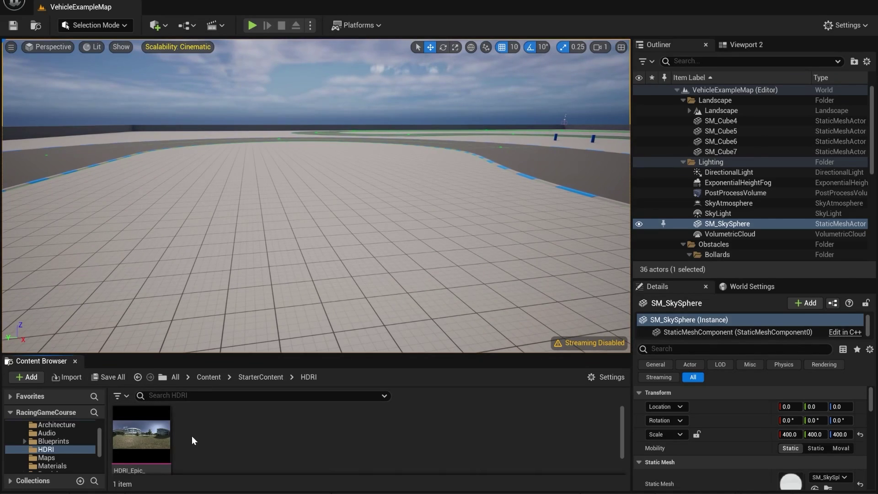
left_click_drag(174, 355, 173, 308)
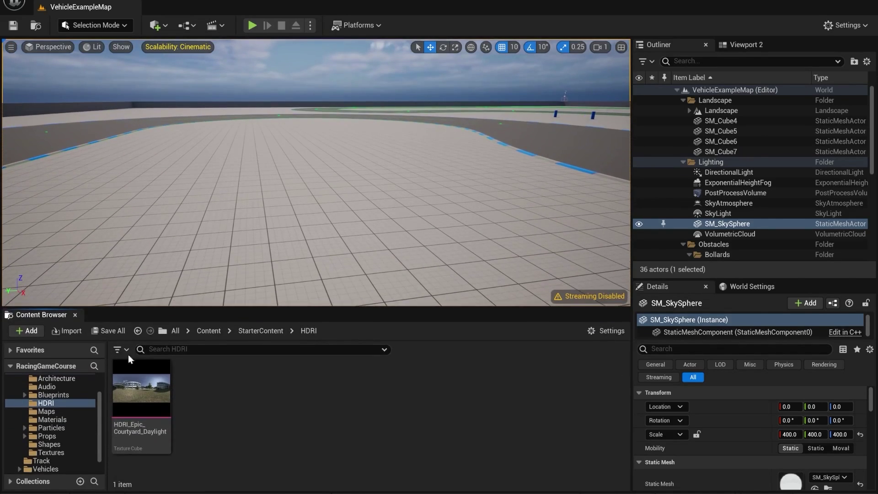
scroll(54, 416, "up", 3)
double_click(43, 403)
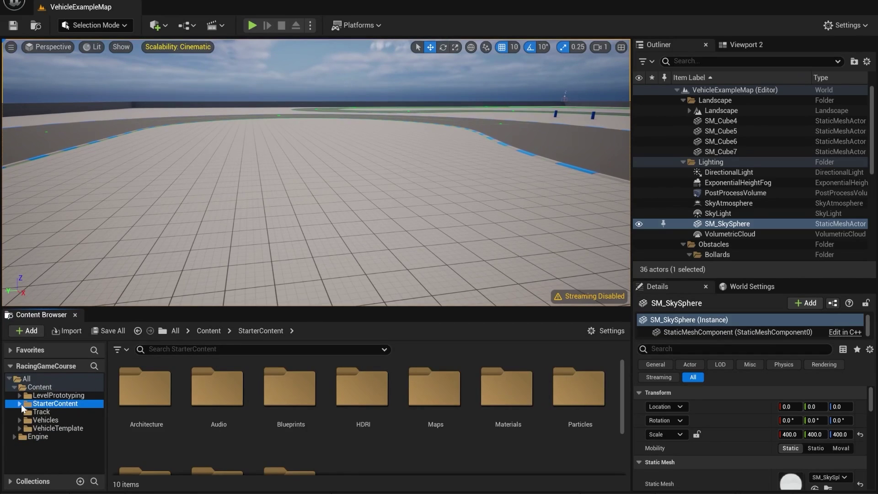
left_click(40, 387)
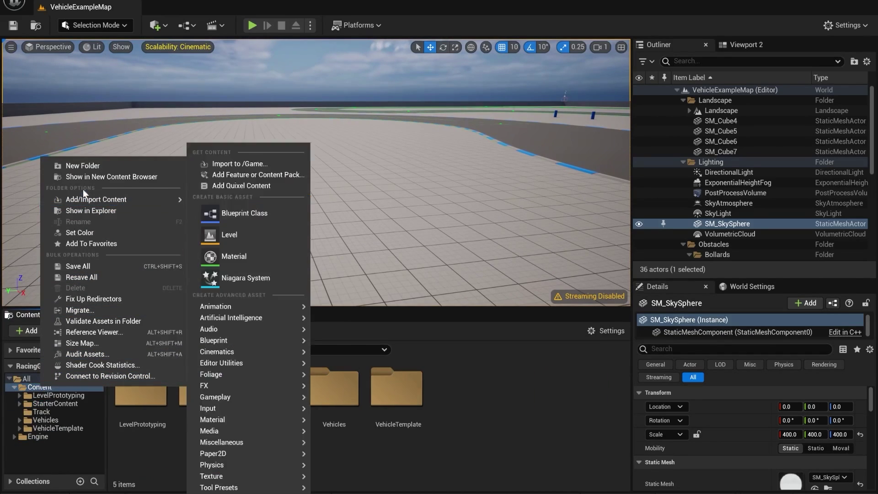
left_click(80, 165)
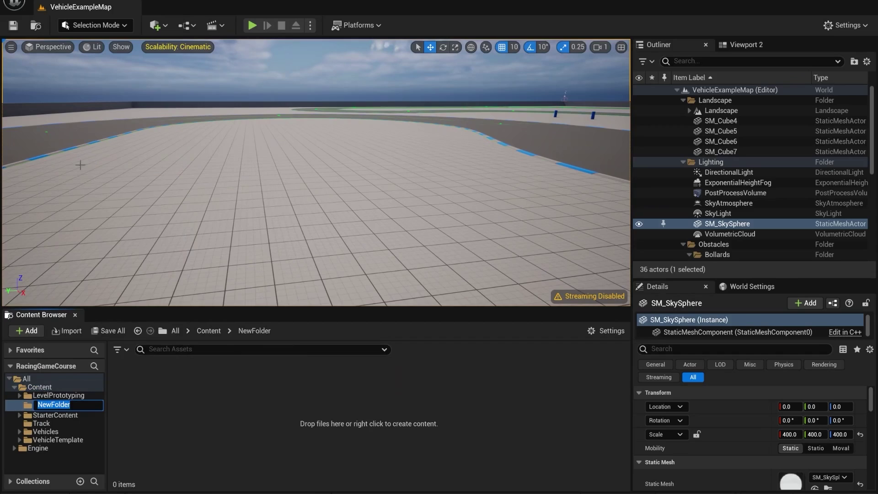
type("GameAssets")
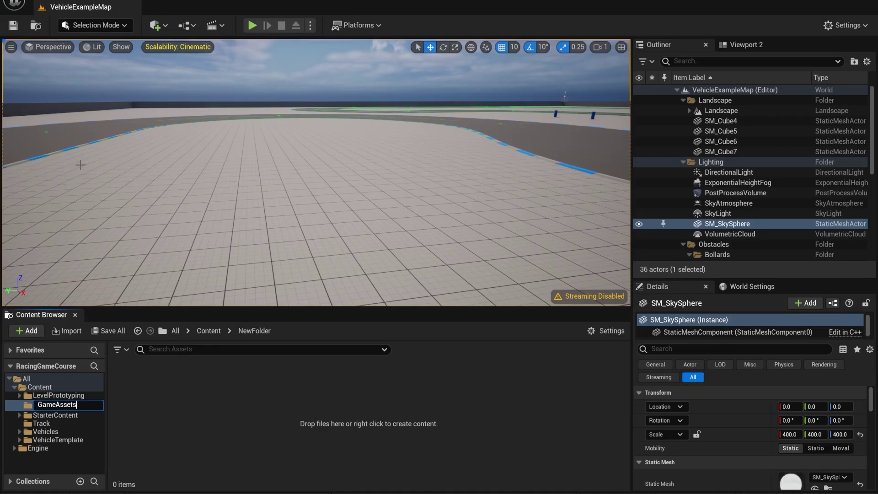
key("Return")
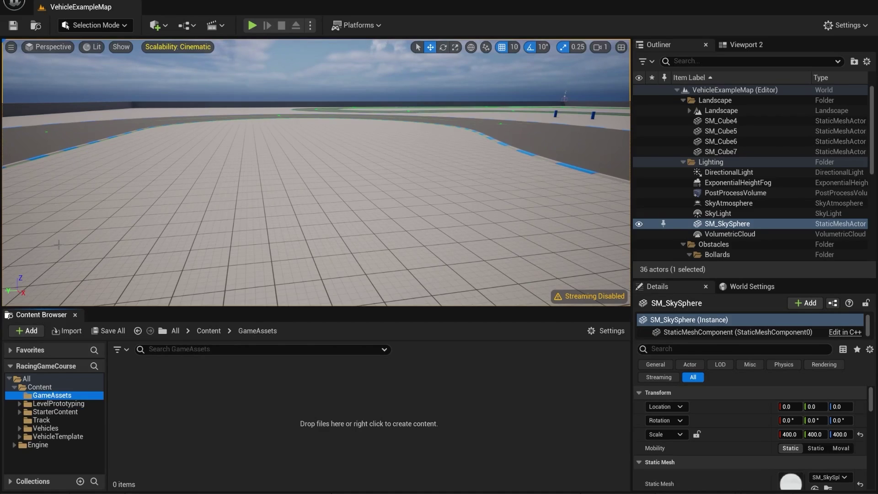
Create a subfolder named Car inside the GameAssets folder
right_click(164, 402)
left_click(51, 395)
right_click(53, 396)
left_click(73, 182)
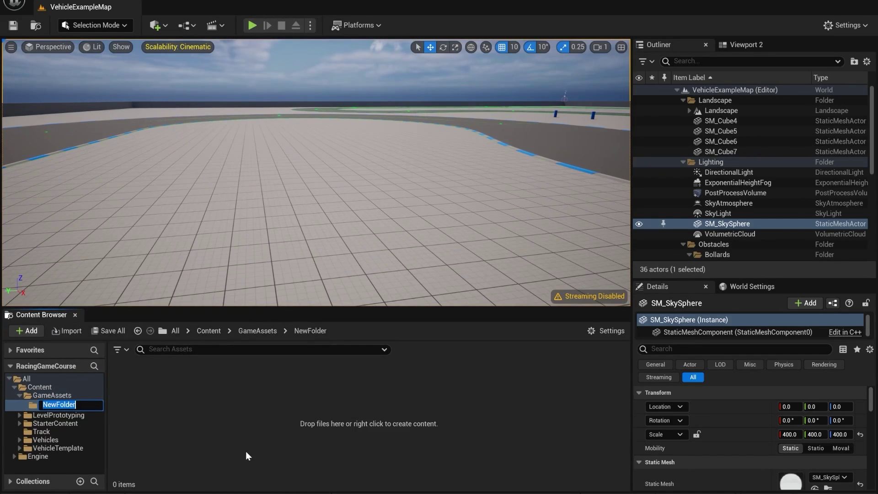
type("Car")
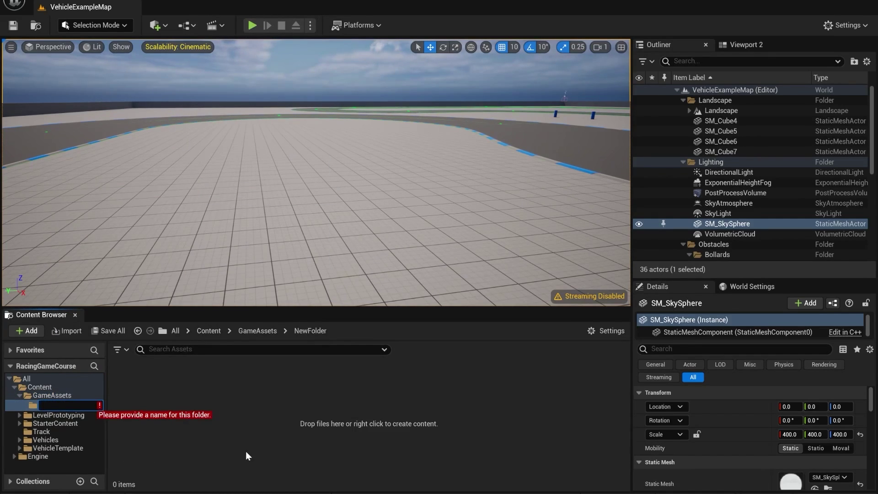
key("Return")
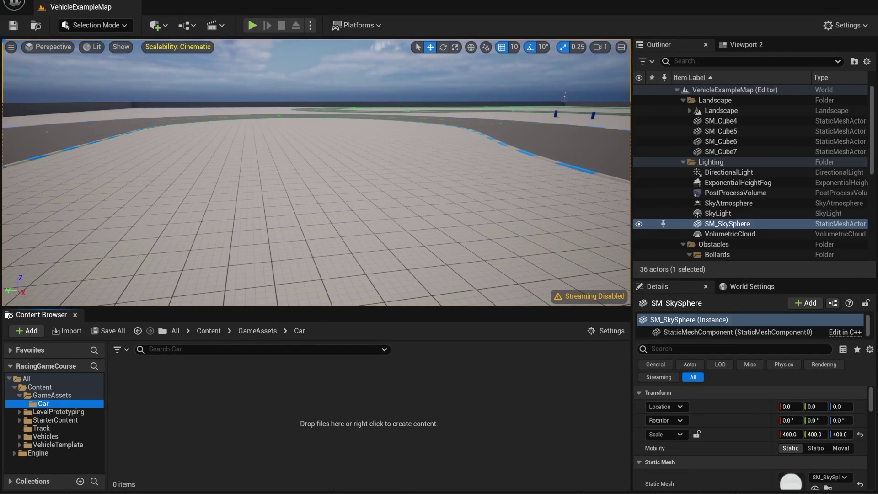
Bring Porsche911.fbx from the desktop's GameCourseAssets folder into the project's Car folder
key("super+e")
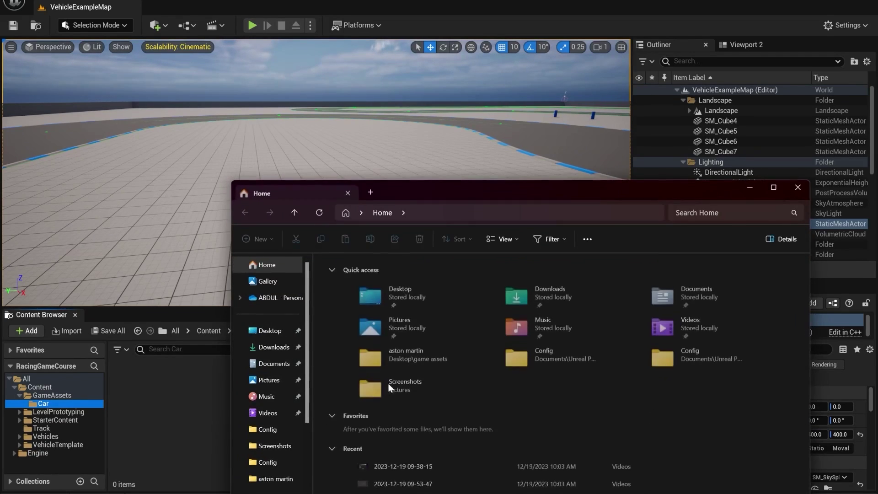
left_click(273, 330)
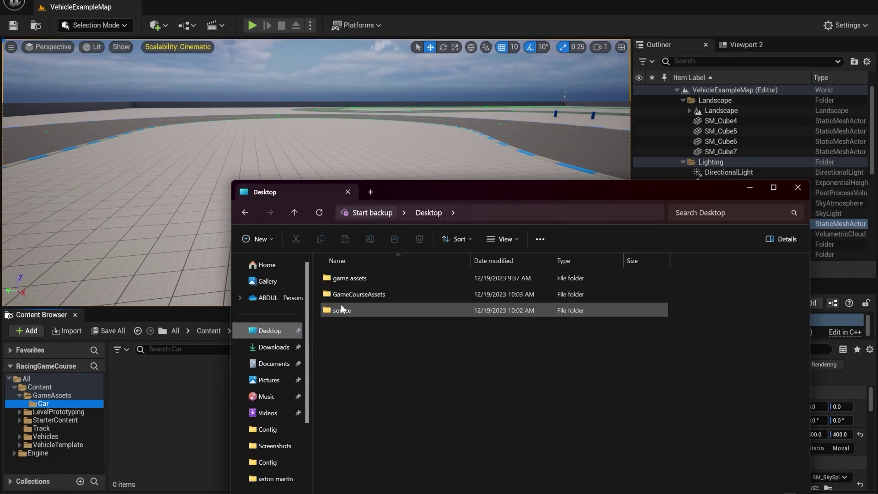
double_click(346, 295)
left_click(347, 279)
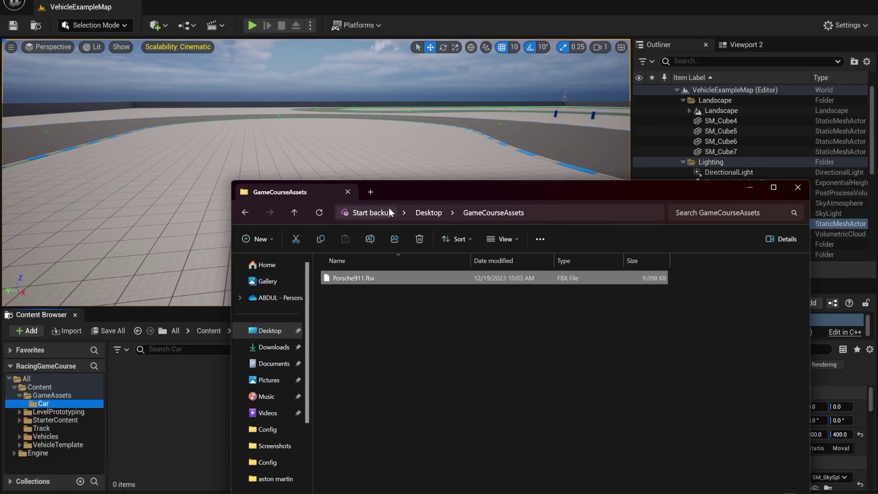
left_click_drag(388, 195, 671, 227)
left_click_drag(637, 313, 290, 404)
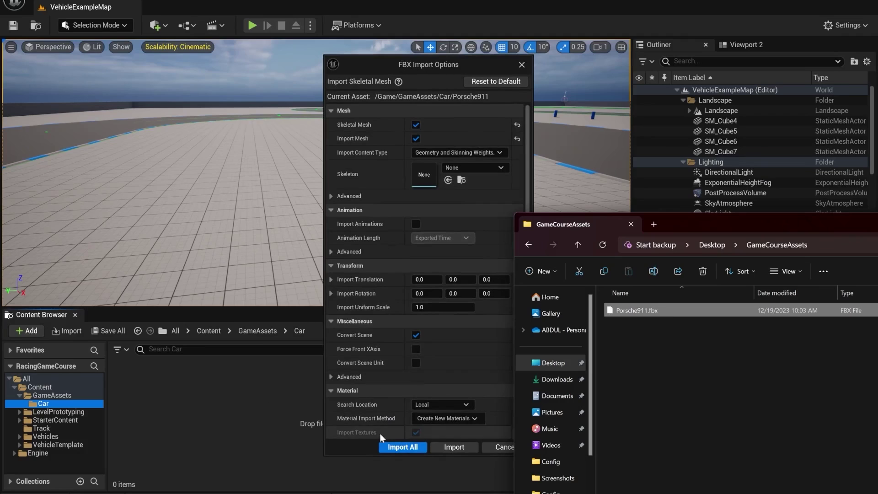
Import the Porsche911 FBX as a skeletal mesh with new materials and the preset options, and dismiss the message log
left_click_drag(715, 229, 297, 280)
left_click(617, 273)
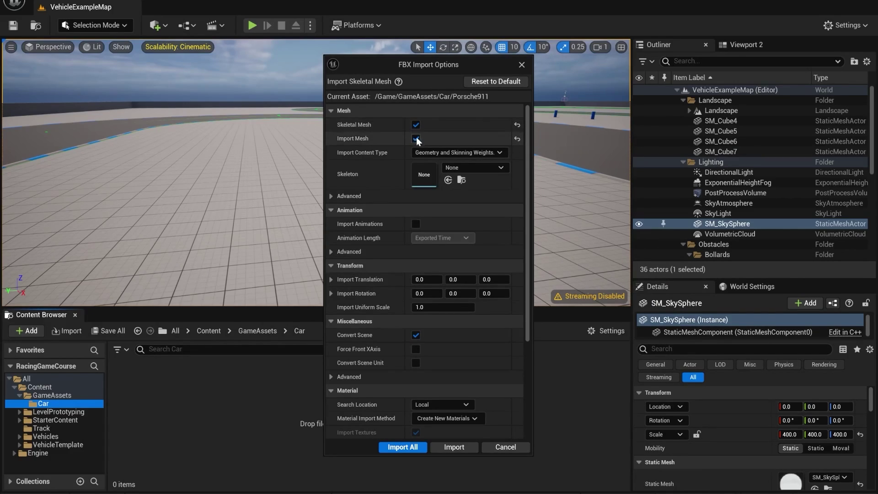
scroll(404, 249, "down", 3)
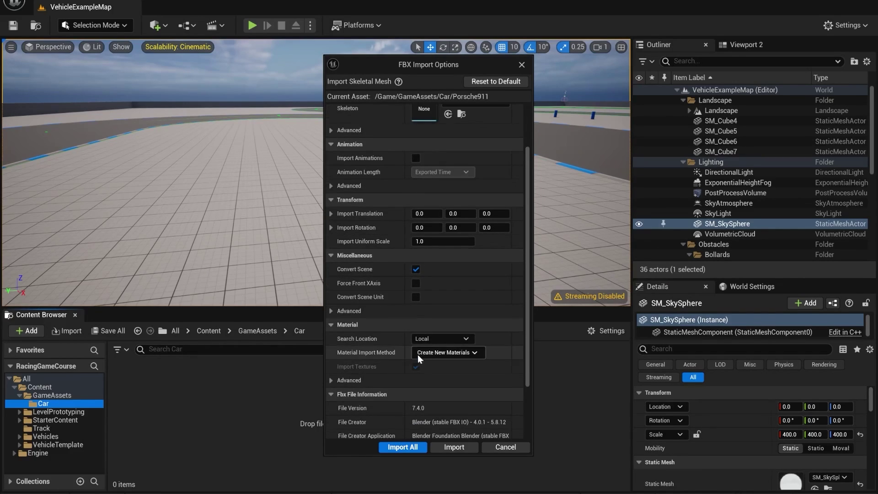
left_click(402, 447)
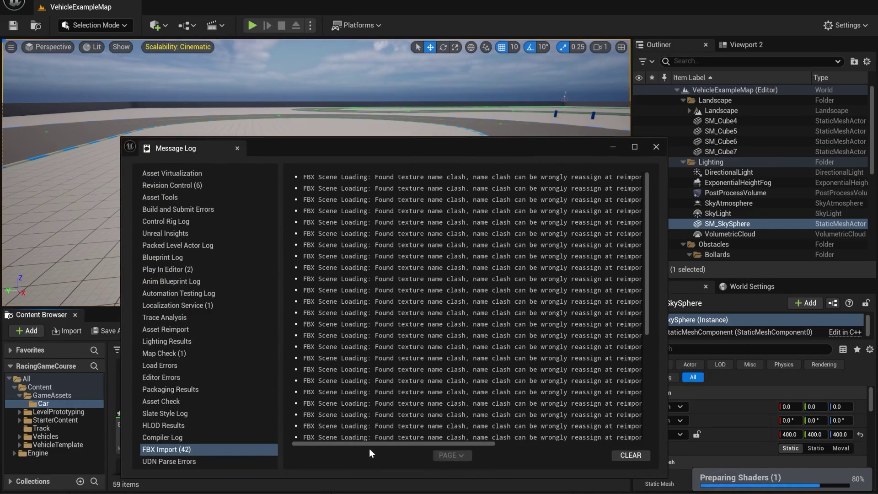
scroll(507, 258, "down", 5)
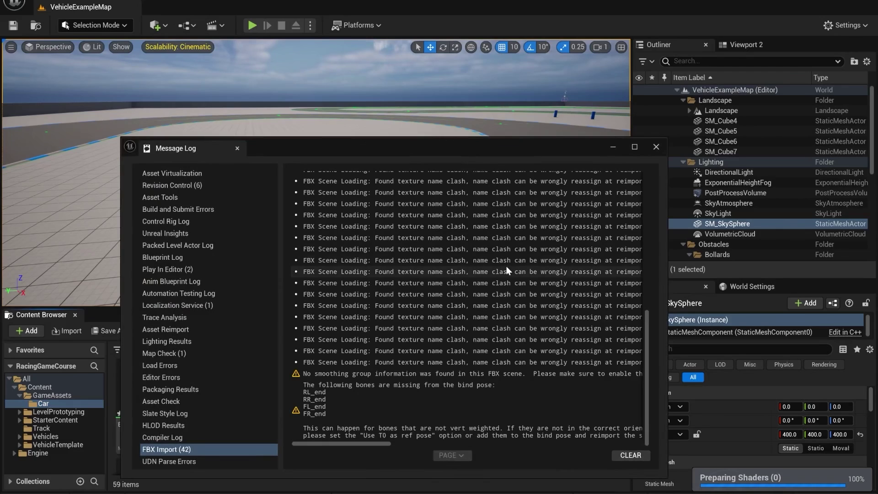
left_click(655, 148)
Place the imported Porsche911 skeletal mesh on the track floor and inspect it from the rear and front
scroll(291, 415, "down", 5)
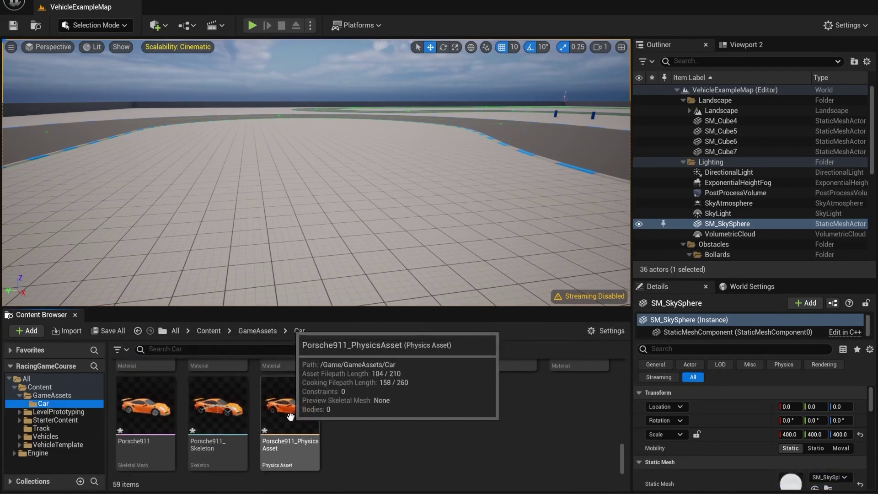
scroll(291, 416, "up", 5)
scroll(475, 411, "down", 5)
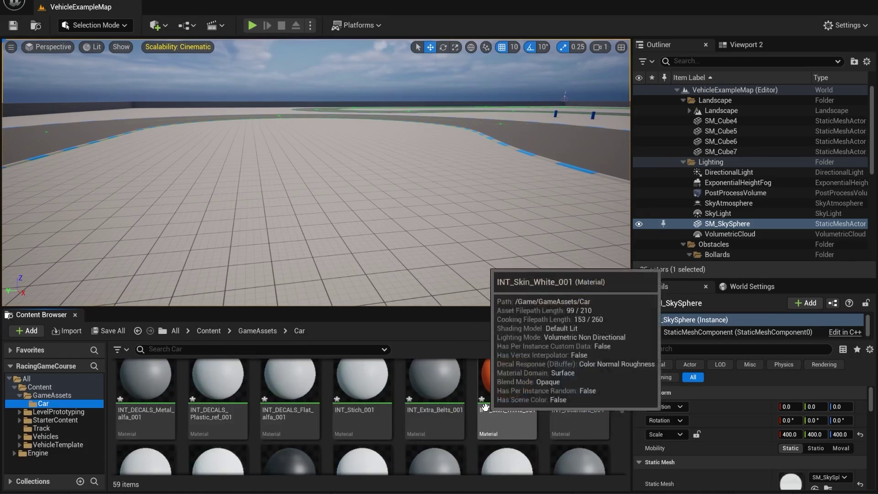
scroll(472, 421, "down", 5)
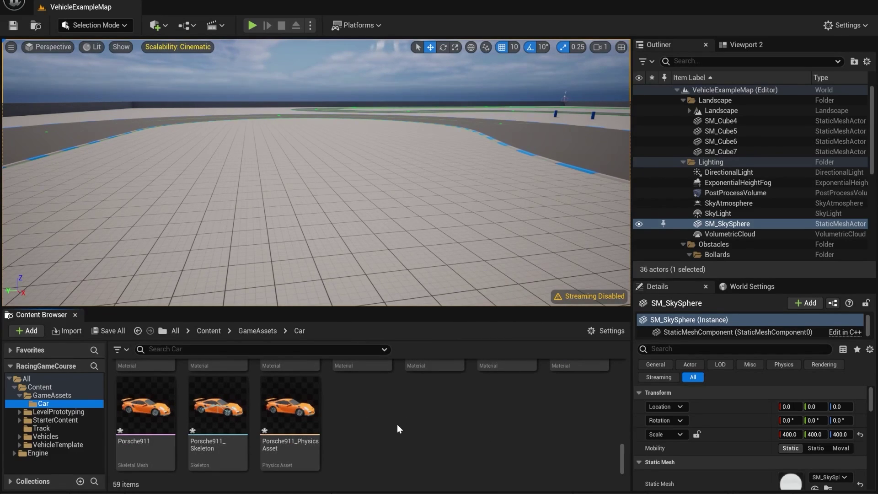
left_click(146, 405)
left_click_drag(263, 288, 333, 229)
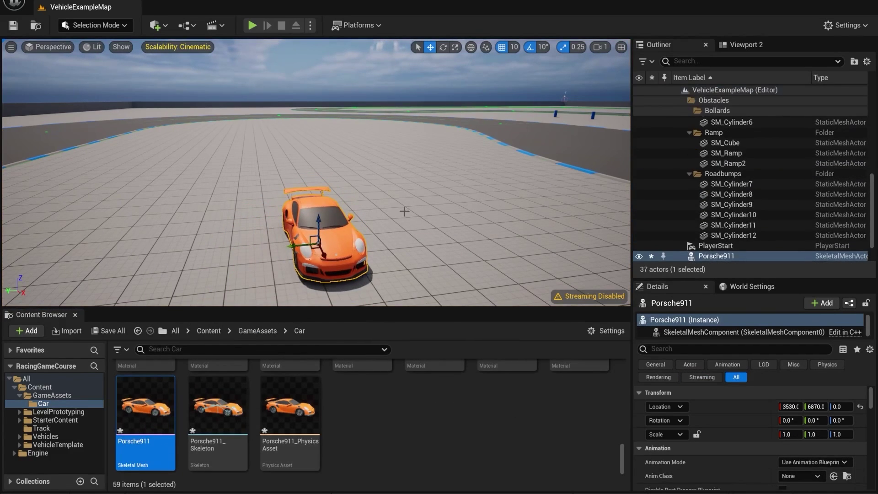
right_click_drag(405, 212, 374, 109)
left_click(388, 117)
key("w")
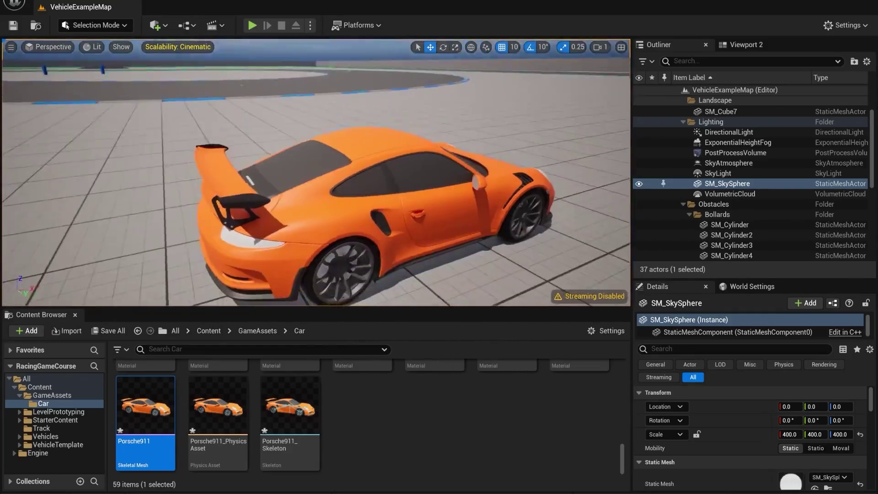
right_click_drag(374, 109, 345, 149)
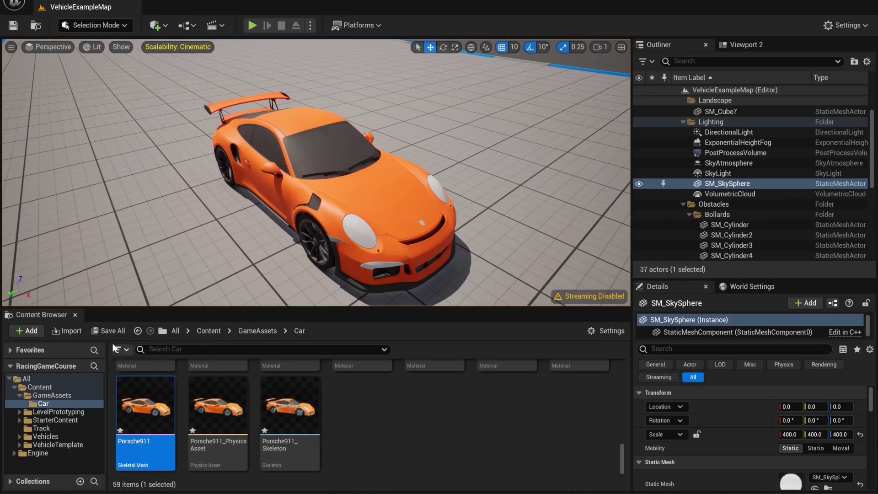
Save all modified assets and the level with the newly placed car
left_click(108, 330)
left_click(519, 311)
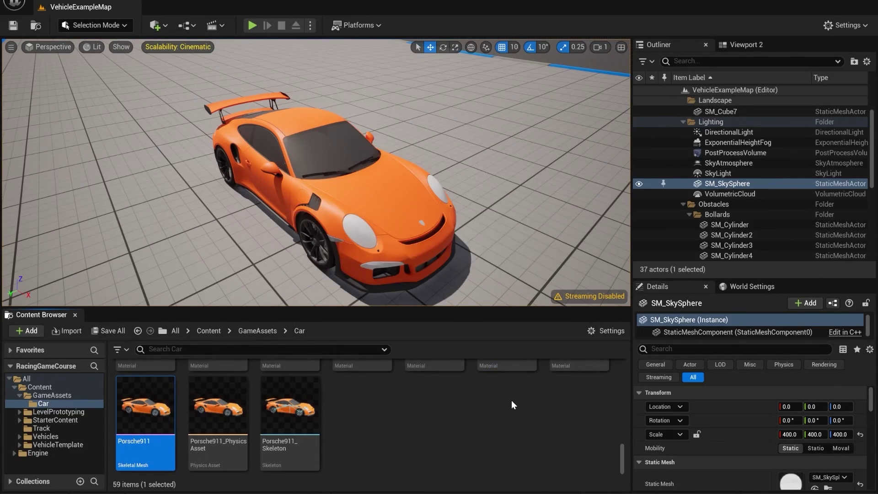
left_click(486, 425)
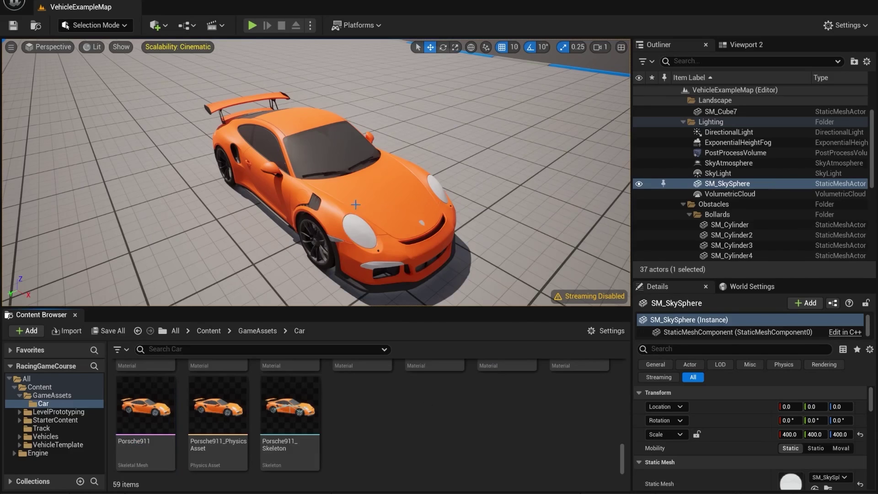
right_click_drag(360, 198, 337, 178)
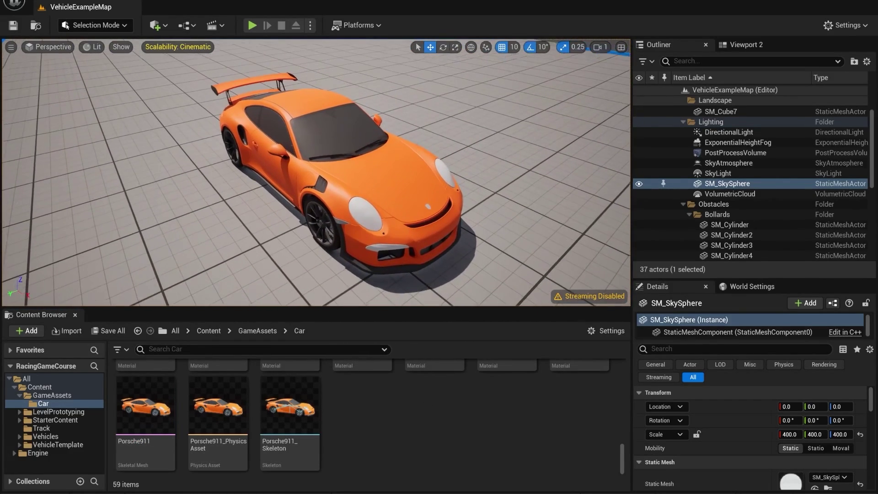
right_click_drag(412, 199, 414, 197)
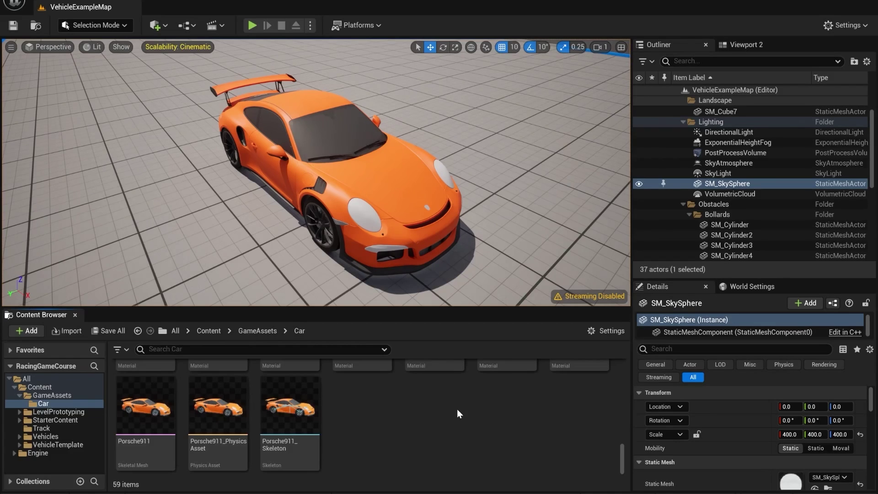
Search the plugins for "chaos veh" and check whether ChaosVehiclesPlugin is enabled
left_click(845, 25)
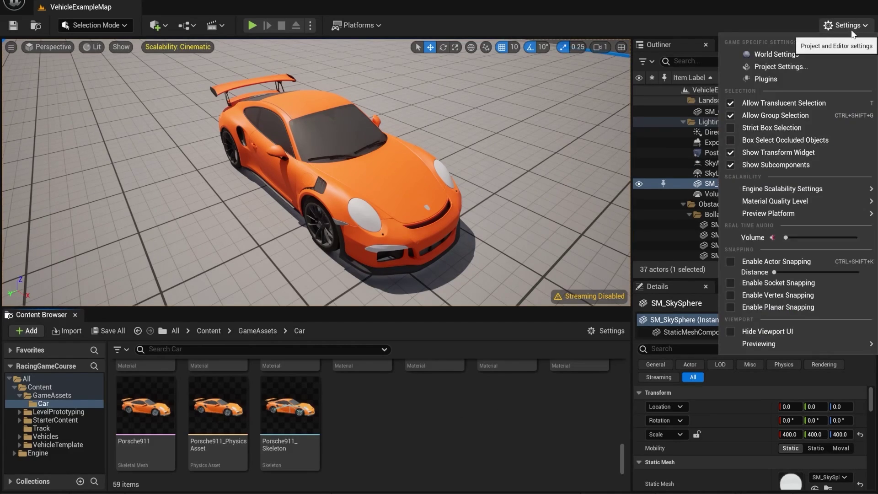
left_click(765, 79)
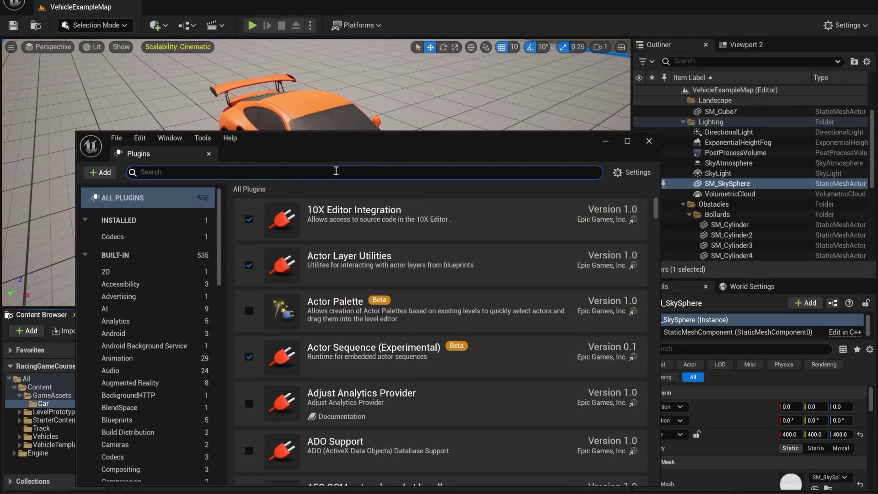
type("chaos")
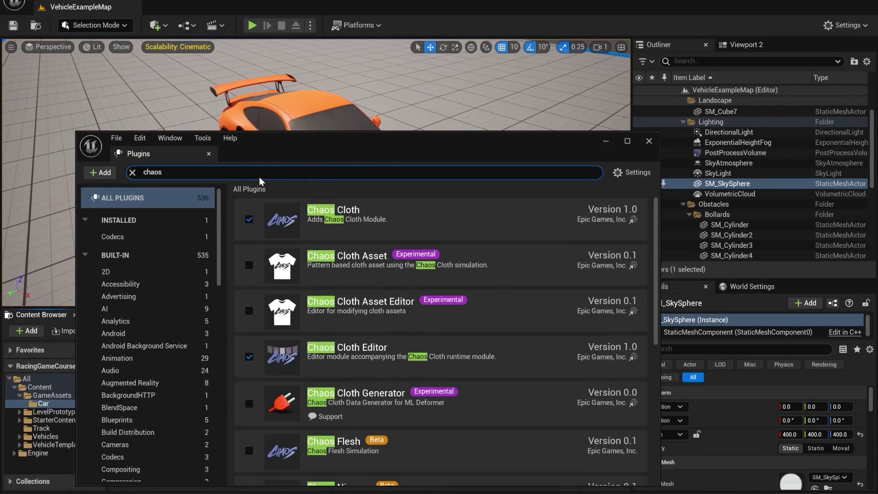
scroll(335, 269, "down", 1)
scroll(334, 267, "up", 1)
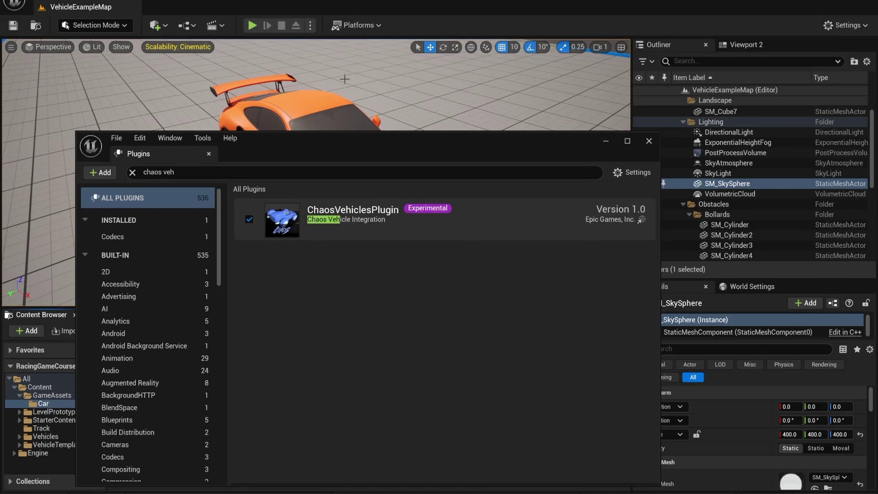
left_click(649, 141)
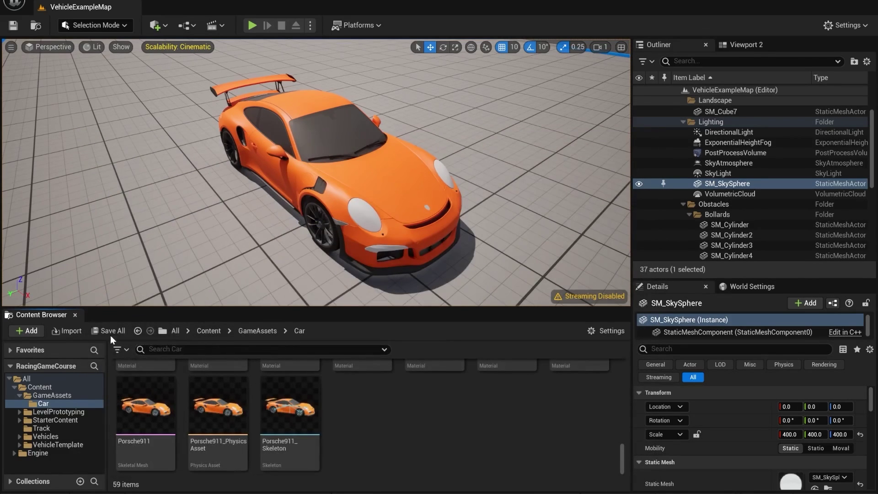
Browse the imported materials in the Car folder and create a subfolder there named Materials
mouse_move(378, 308)
left_mouse_down()
mouse_move(378, 294)
mouse_move(379, 313)
left_mouse_up()
mouse_move(380, 256)
right_mouse_down()
mouse_move(380, 178)
mouse_move(381, 255)
mouse_move(389, 249)
right_mouse_up()
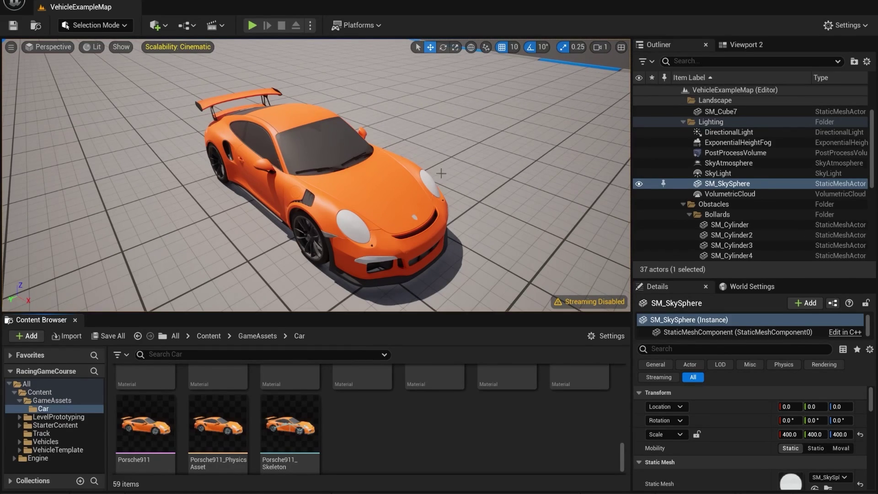
scroll(373, 428, "up", 3)
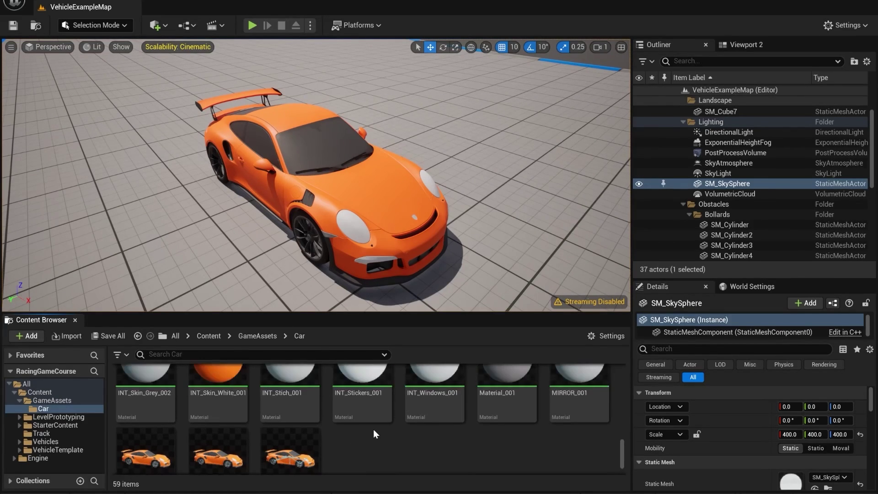
left_click(169, 412)
scroll(403, 421, "down", 5)
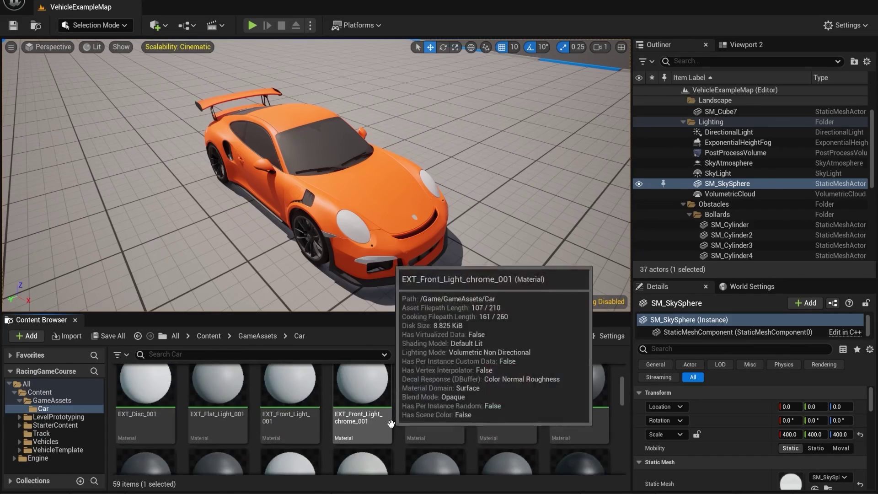
scroll(405, 423, "down", 5)
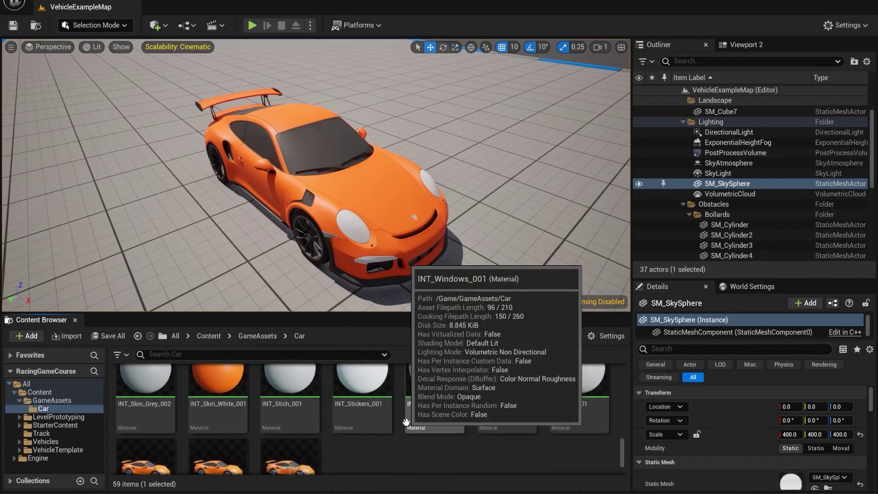
right_click(569, 454)
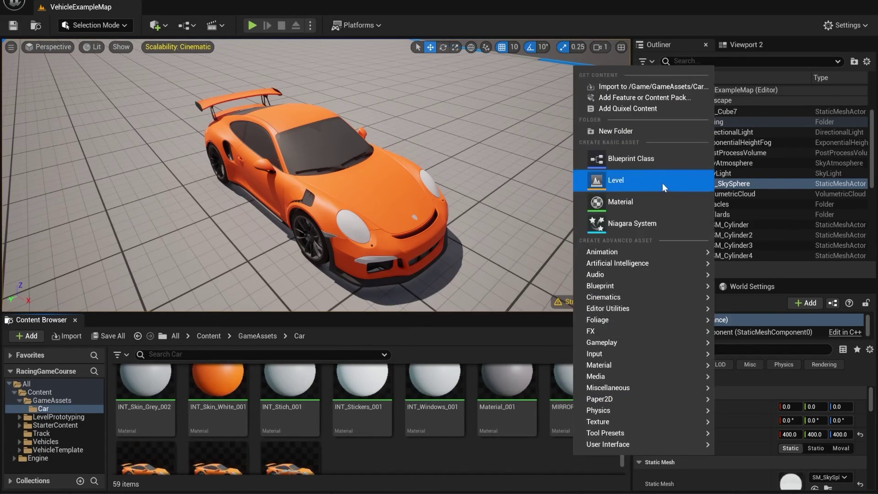
left_click(619, 132)
type("Materials")
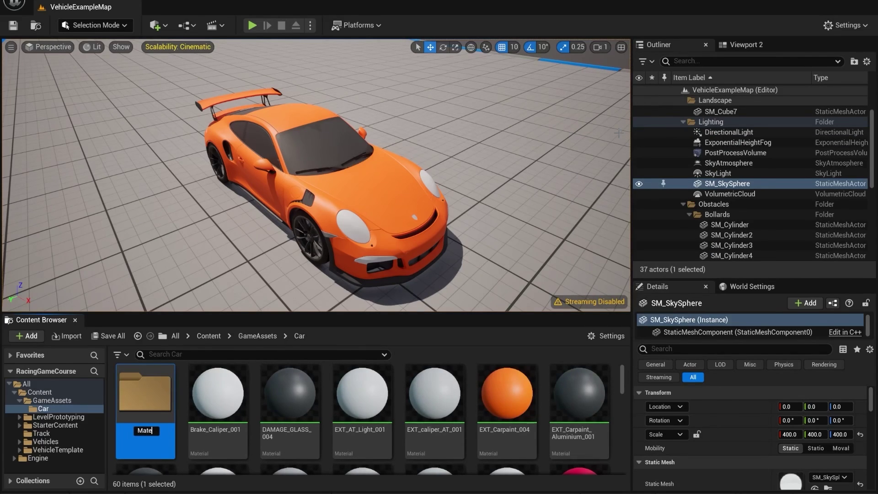
key("Return")
Move all imported car materials, starting with Brake_Caliper_001, from the Car folder into its Materials subfolder
left_click(237, 408)
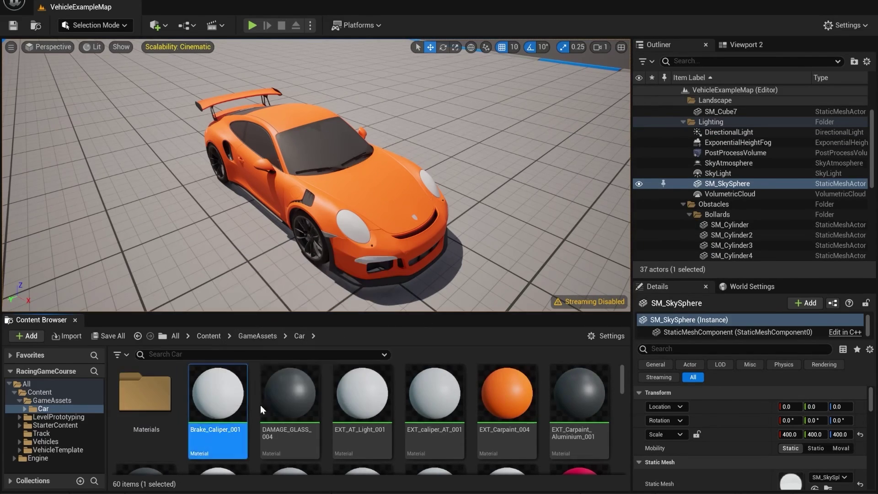
scroll(320, 410, "down", 10)
left_click(145, 421, "shift")
scroll(251, 411, "up", 10)
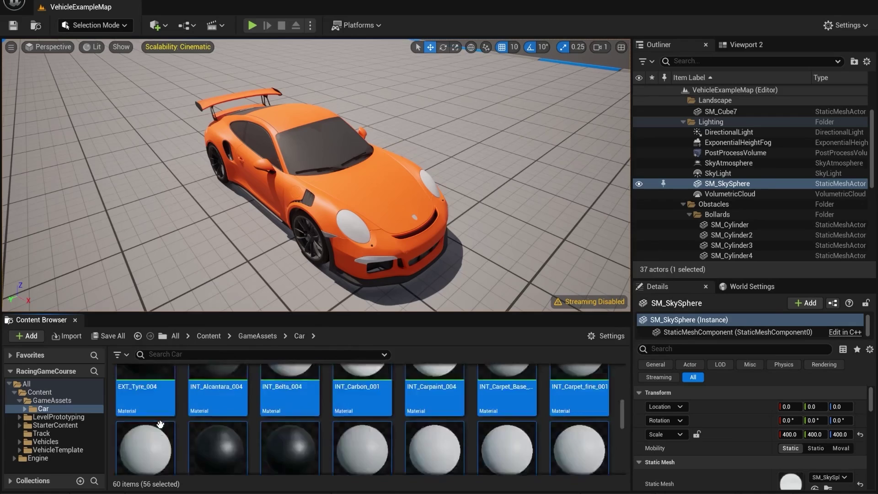
left_click_drag(217, 392, 159, 405)
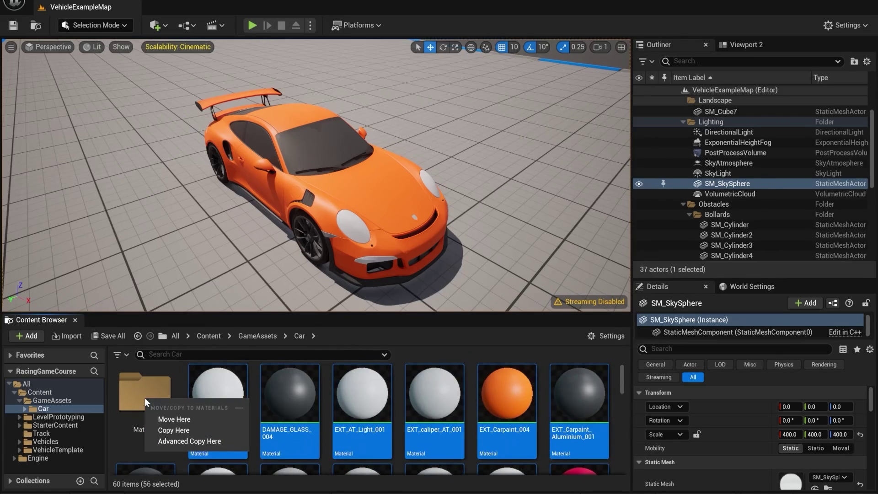
left_click(215, 419)
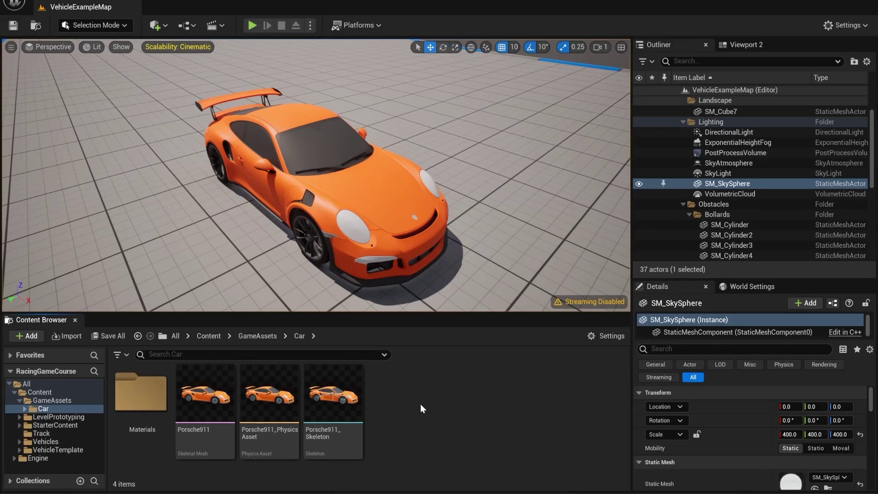
right_click(420, 404)
left_click(387, 402)
right_click(453, 422)
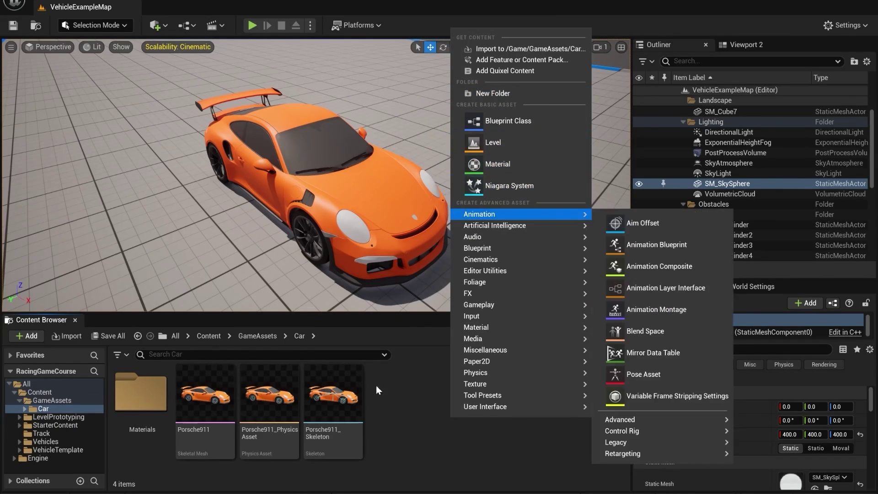
left_click(394, 397)
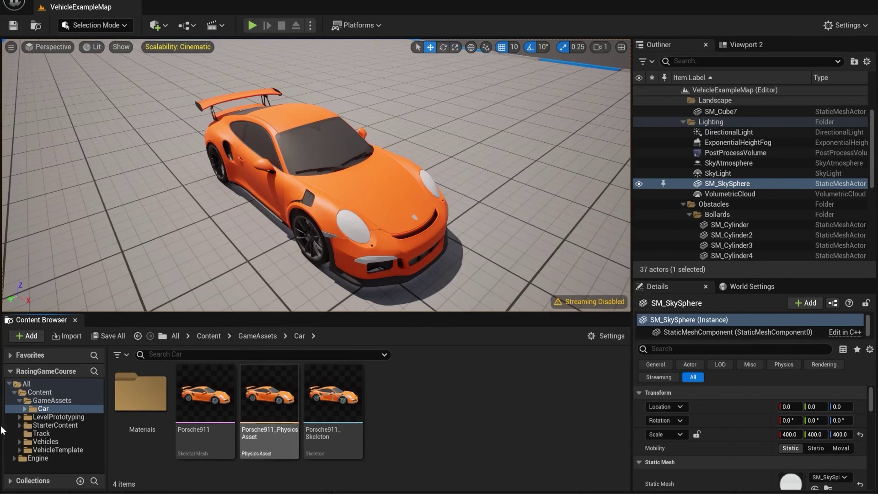
Create a blueprint class named CarBP in the Car folder with WheeledVehiclePawn as its parent class
right_click(437, 401)
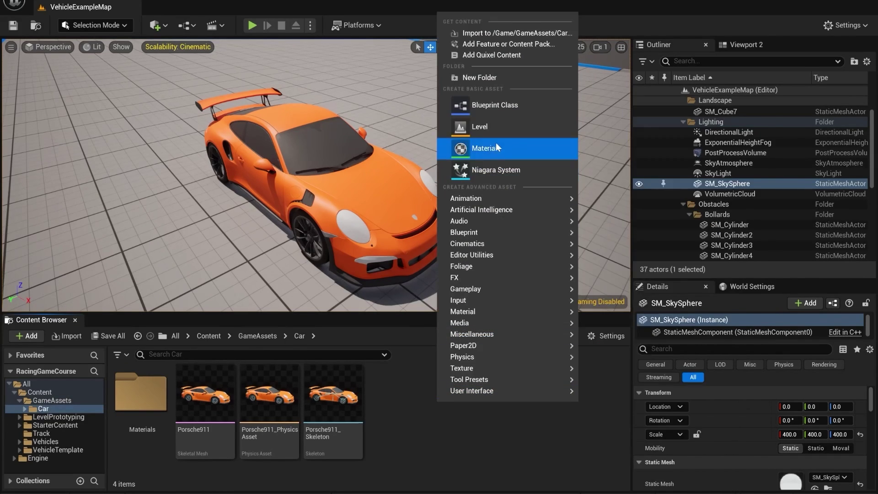
left_click(494, 109)
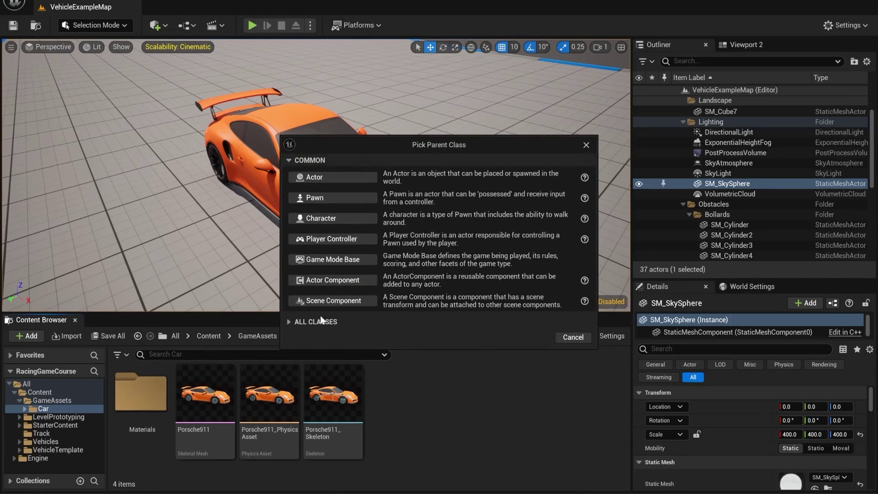
left_click(302, 320)
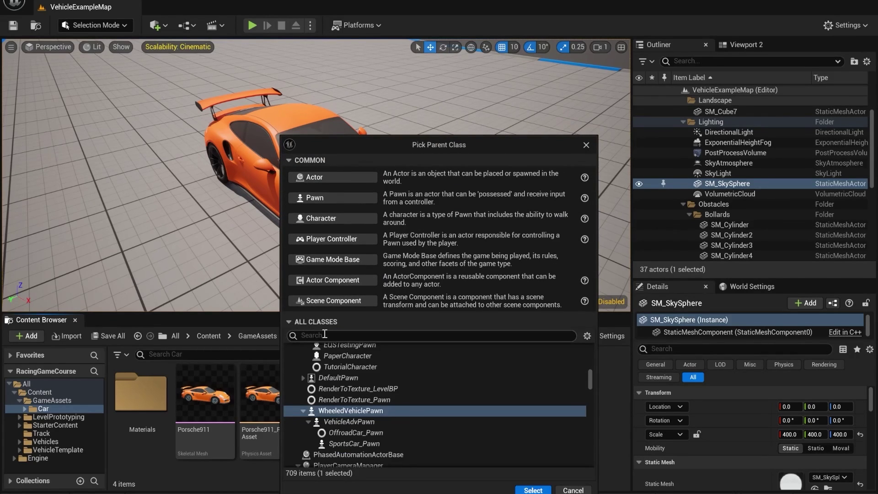
left_click(324, 334)
type("wheeled")
left_click(348, 381)
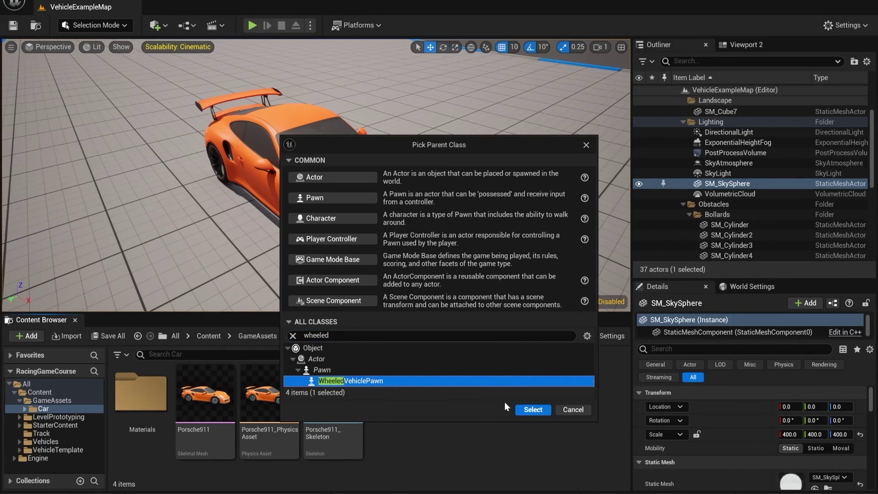
left_click(537, 410)
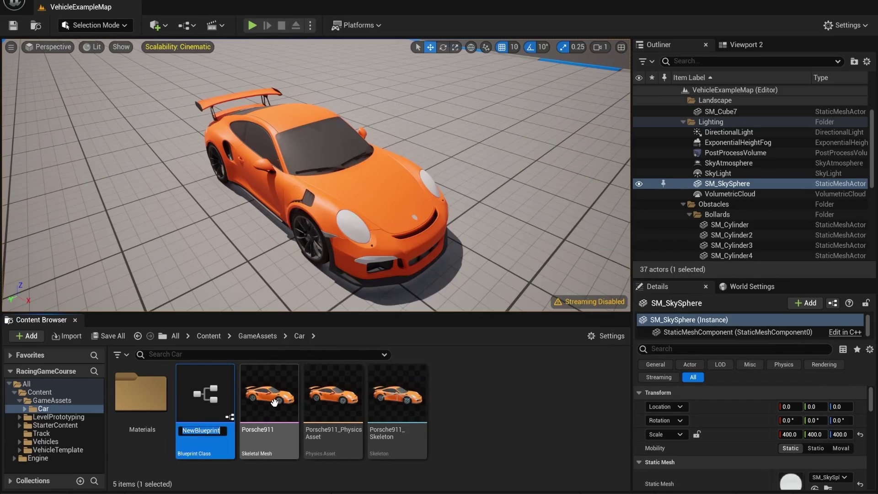
type("CarBP")
key("Return")
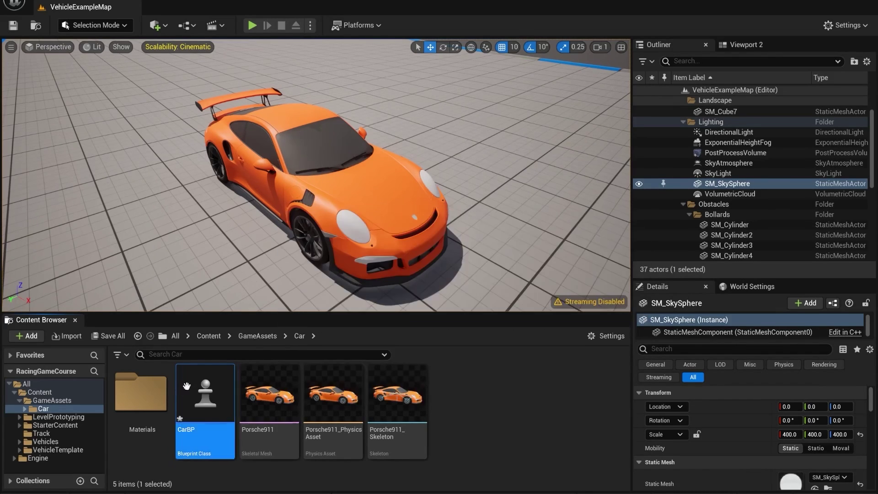
Open the CarBP blueprint and assign Porsche911 as the skeletal mesh asset of its Mesh (VehicleMesh) component
double_click(197, 400)
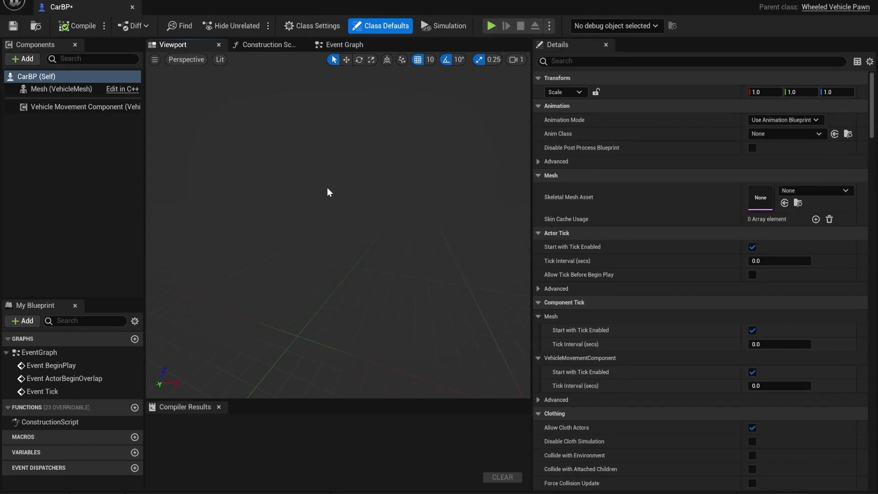
left_click(95, 185)
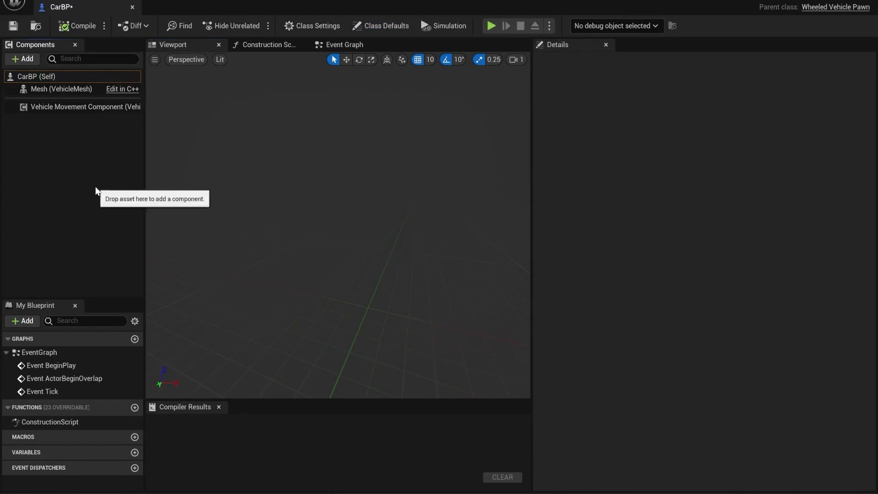
left_click(68, 88)
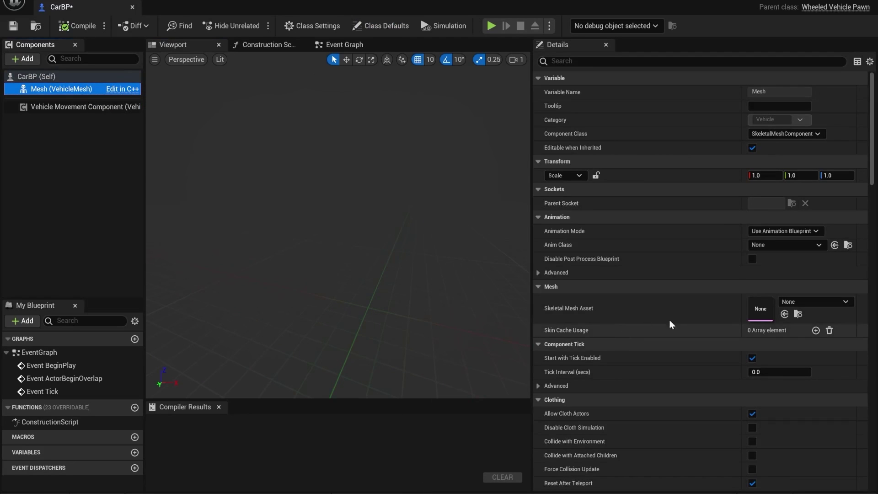
left_click(757, 312)
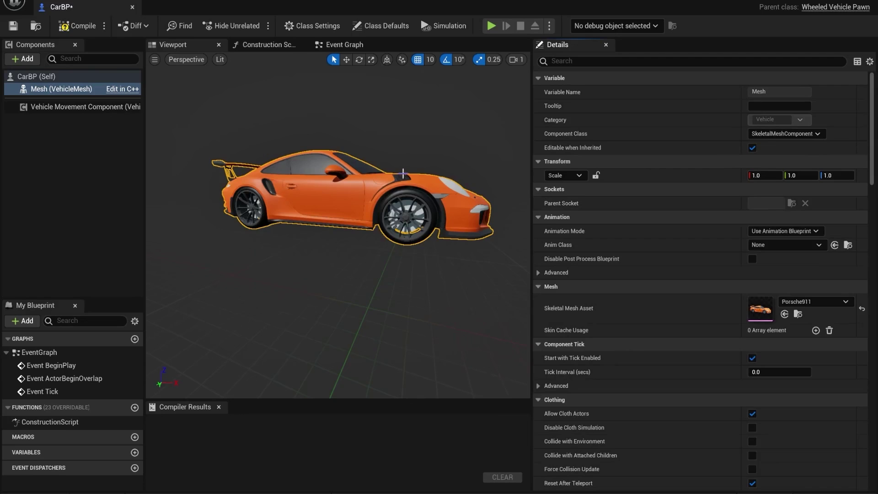
left_click_drag(391, 193, 279, 209)
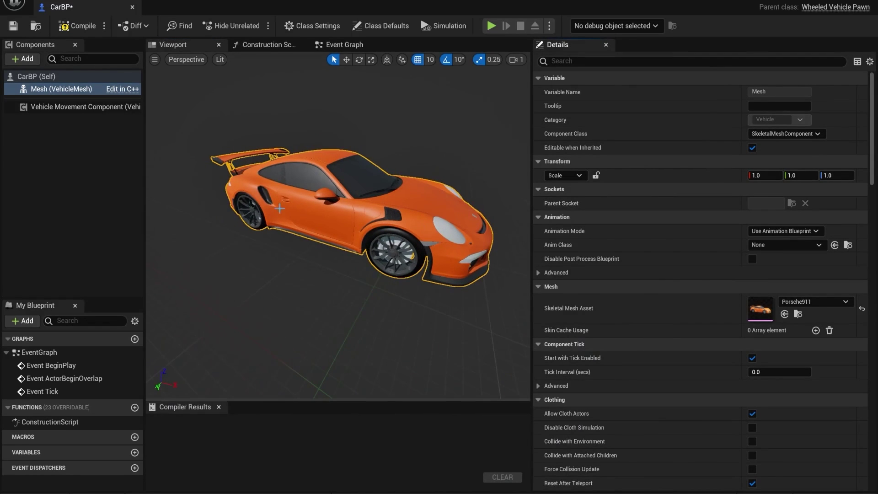
scroll(196, 138, "down", 3)
left_click(62, 132)
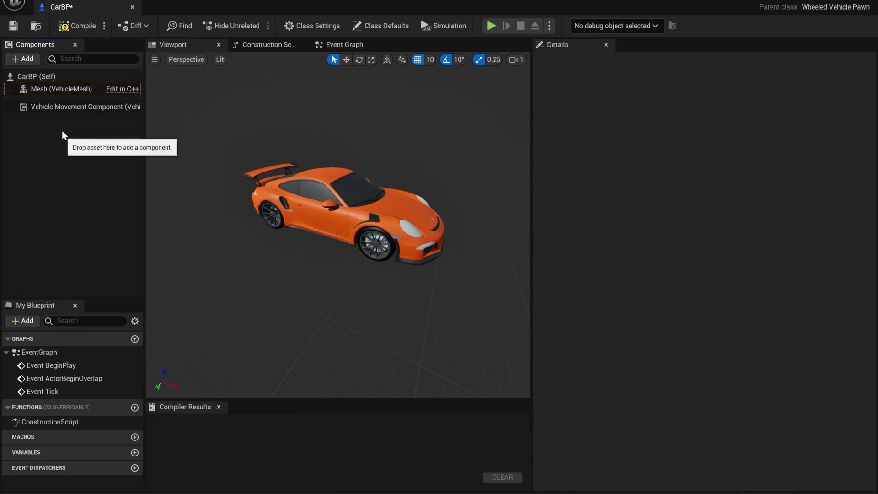
left_click(46, 91)
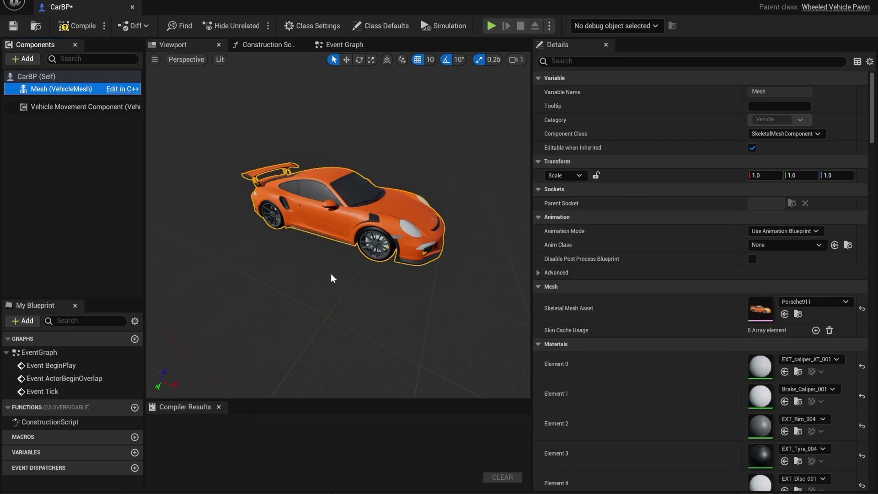
Add a Spring Arm component to CarBP under the vehicle mesh, keeping the default name
left_click(104, 131)
left_click(22, 59)
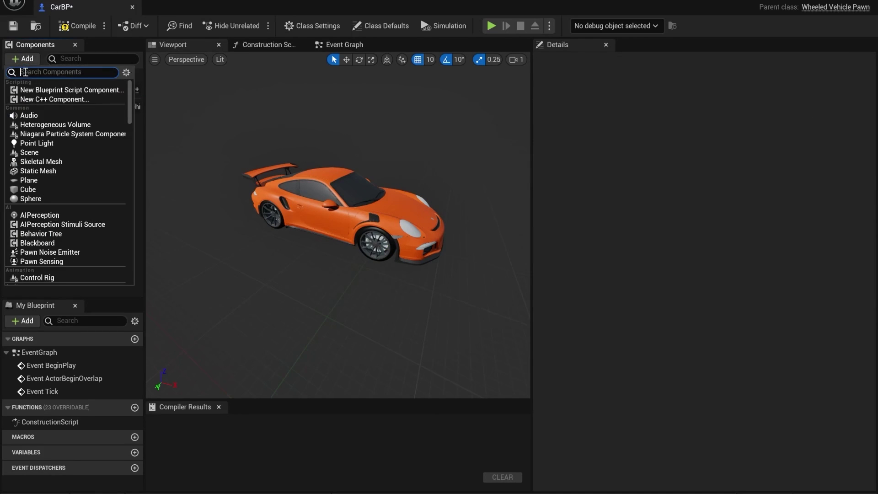
type("spring")
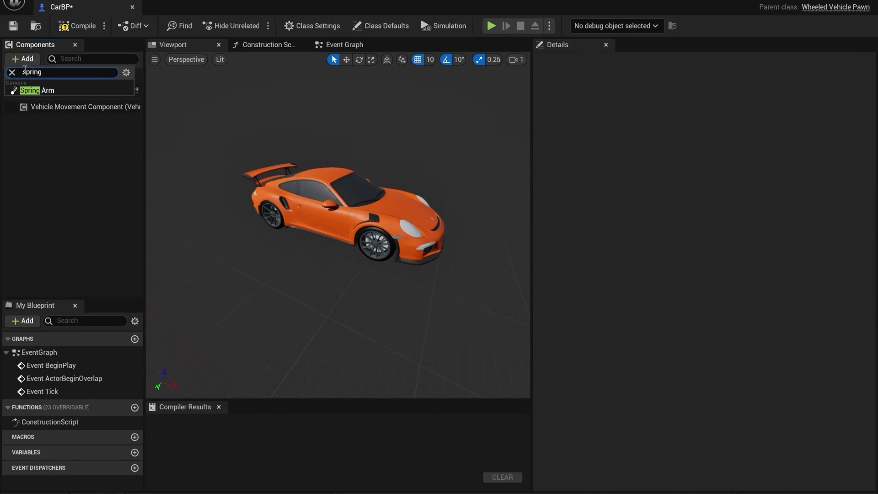
left_click(37, 90)
left_click(45, 126)
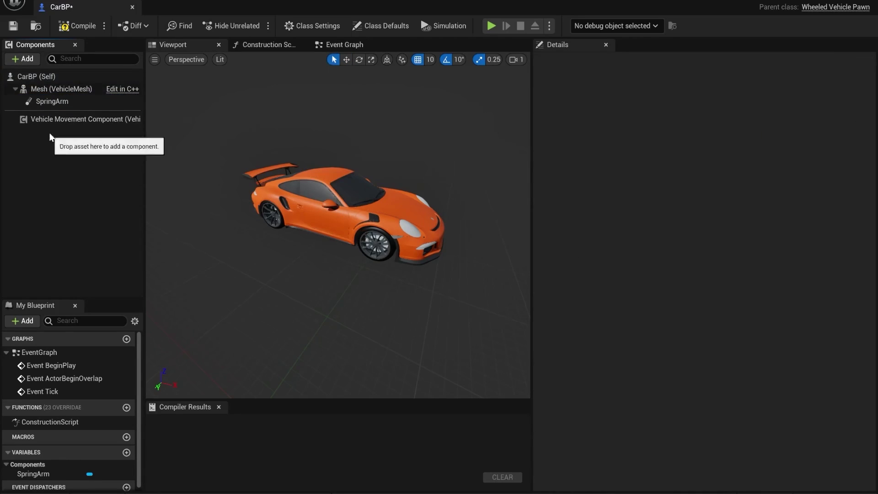
left_click(37, 88)
left_click(45, 101)
left_click(46, 88)
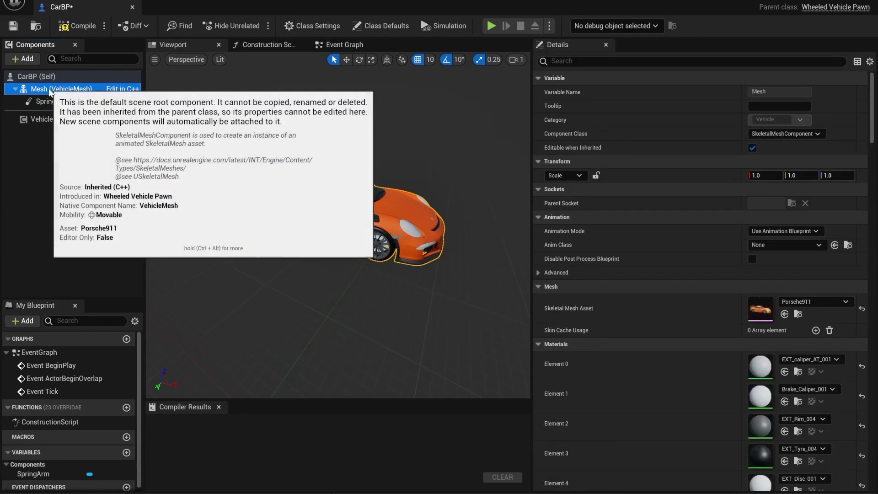
Add a Camera component as a child of the SpringArm
double_click(64, 105)
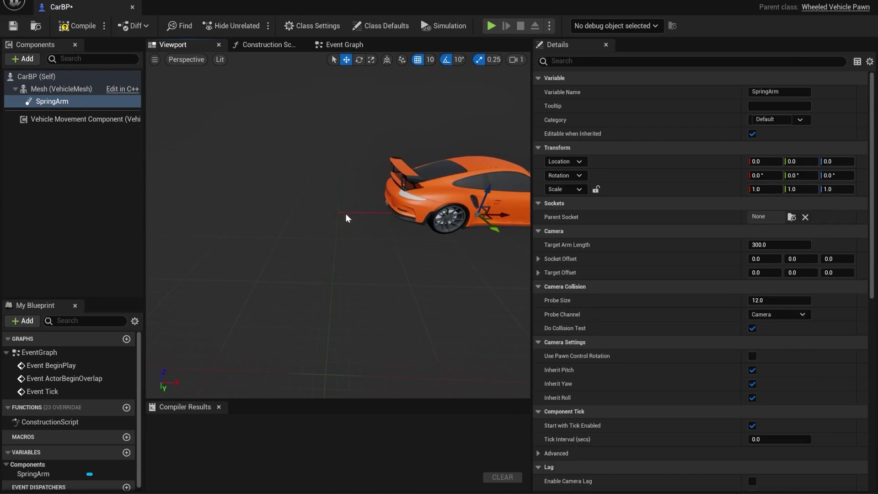
right_click_drag(344, 214, 344, 214)
key("d")
left_click(49, 91)
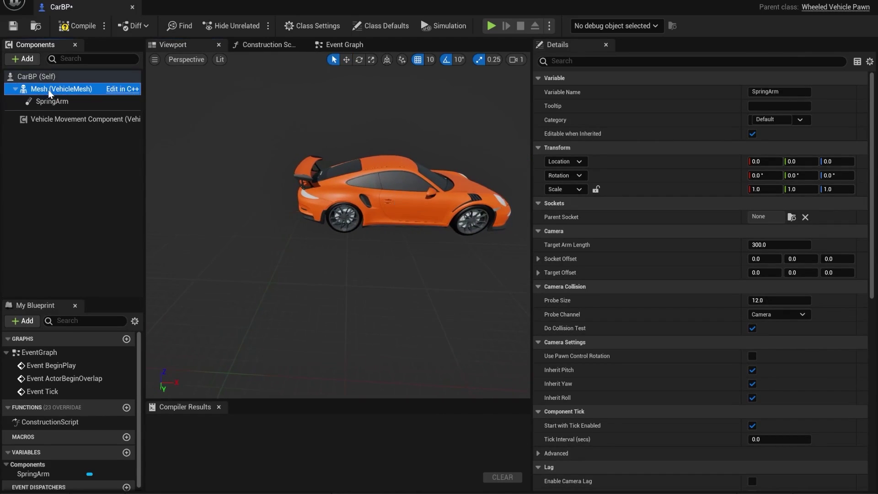
left_click(54, 102)
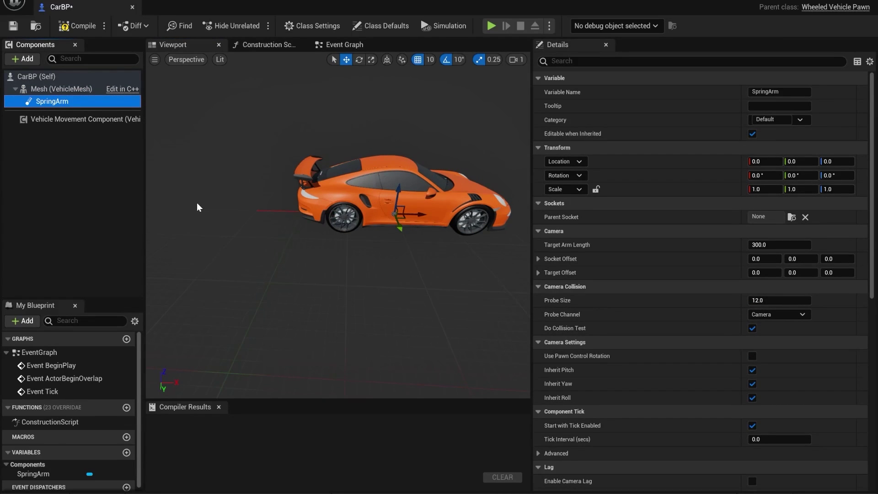
left_click(24, 62)
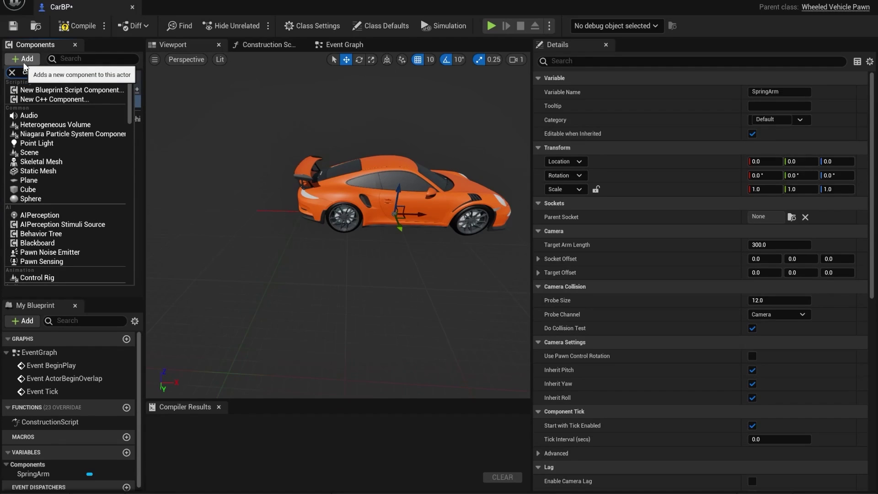
type("camera")
key("Return")
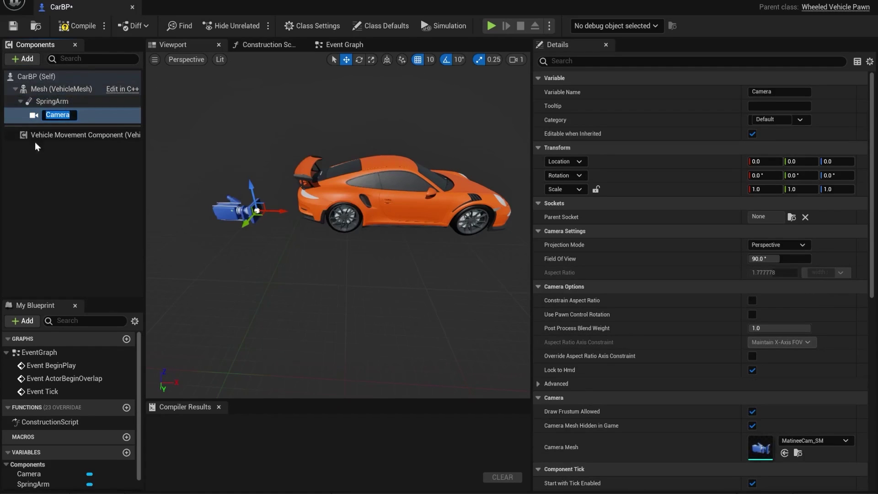
Move the SpringArm backward to X -40 together with its camera, and undo the move
left_click(52, 101)
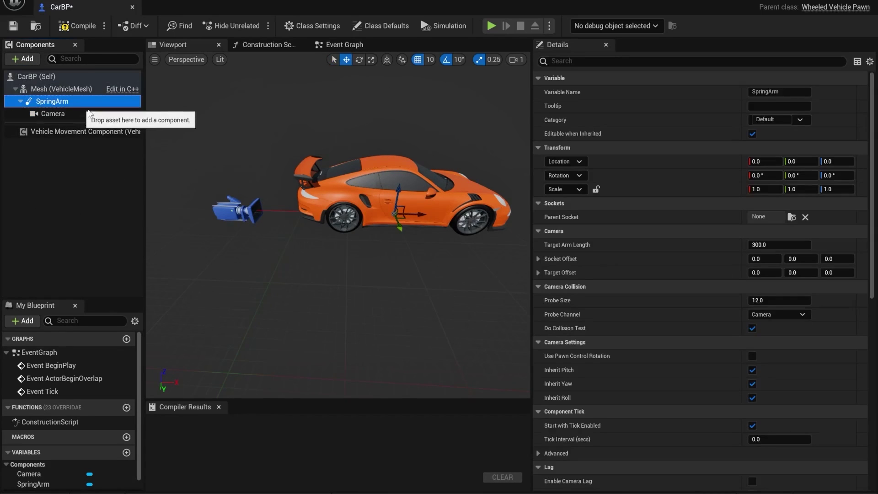
left_click_drag(396, 217, 244, 210)
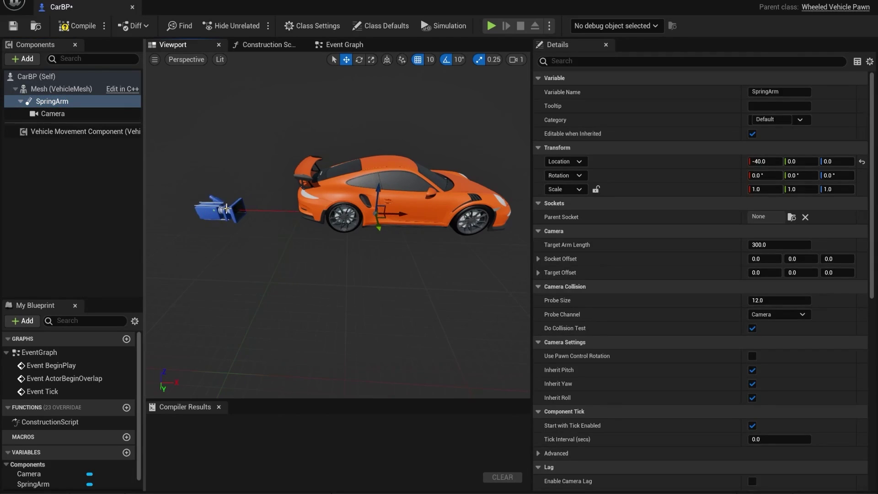
key("ctrl+z")
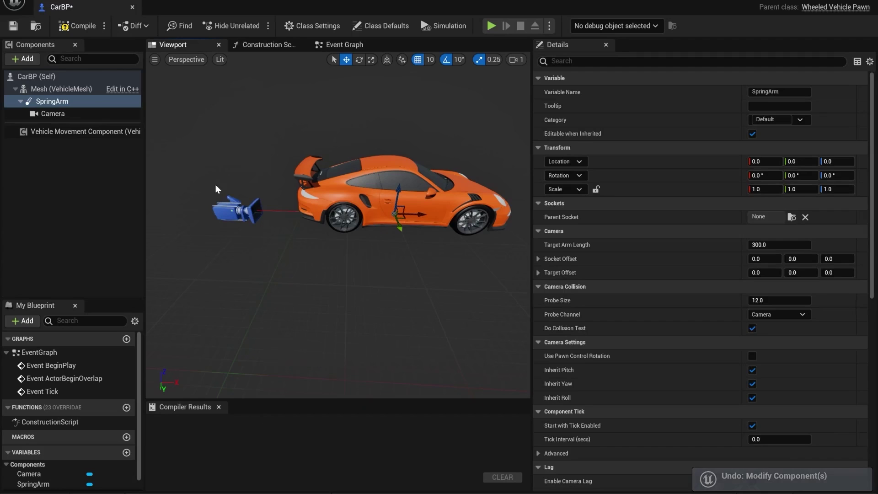
Move the SpringArm to location X -50, Y 0, Z 50 and pitch it to -10° so the camera looks down at the car
left_click(241, 208)
left_click(55, 106)
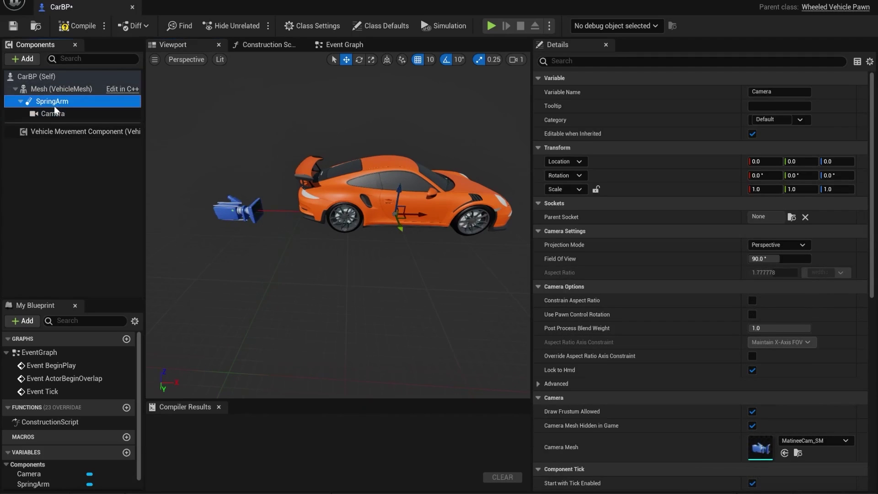
left_click_drag(426, 214, 373, 163)
left_click_drag(409, 206, 414, 176, "alt")
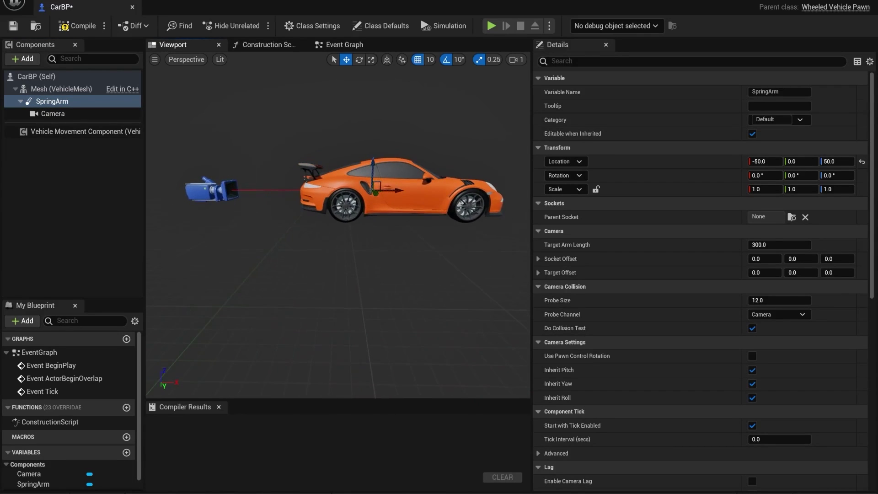
left_click(359, 59)
left_click_drag(349, 163, 342, 173)
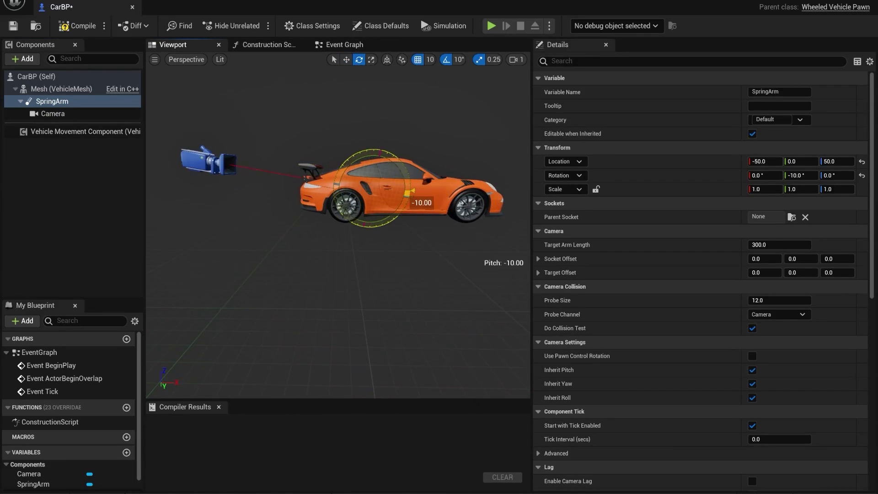
Raise the tilted SpringArm to location X about -46.5, Z about 69.7, and compile the blueprint
left_click_drag(302, 152, 435, 154, "alt")
scroll(315, 165, "up", 5)
left_click_drag(299, 161, 316, 155, "alt")
scroll(298, 166, "down", 7)
key("ctrl+z")
left_click_drag(264, 230, 329, 231, "alt")
left_click_drag(329, 167, 302, 180)
left_click(346, 59)
left_click_drag(321, 213, 233, 229, "alt")
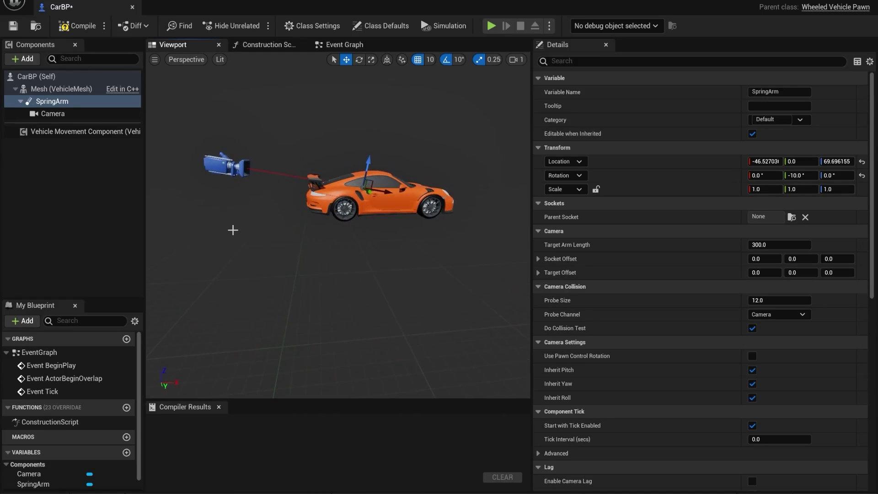
left_click(63, 176)
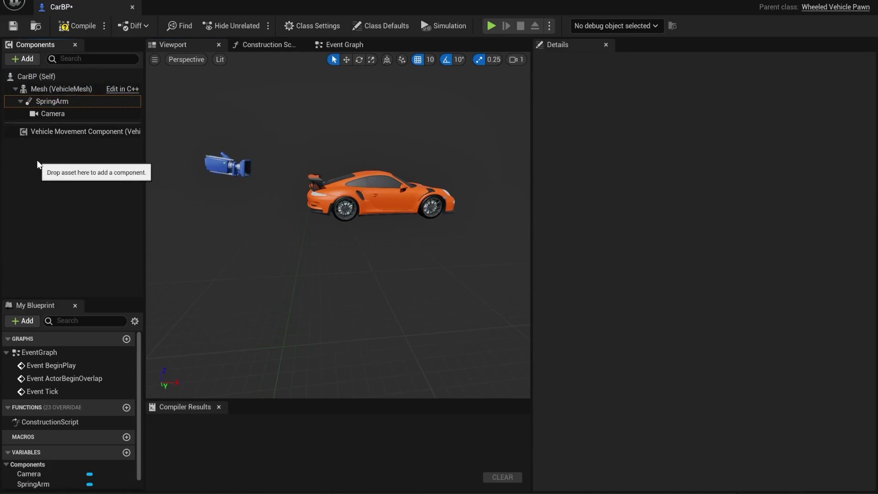
left_click(80, 26)
Add four elements to the Wheel Setups array of the Vehicle Movement Component, one for each wheel
left_click(118, 132)
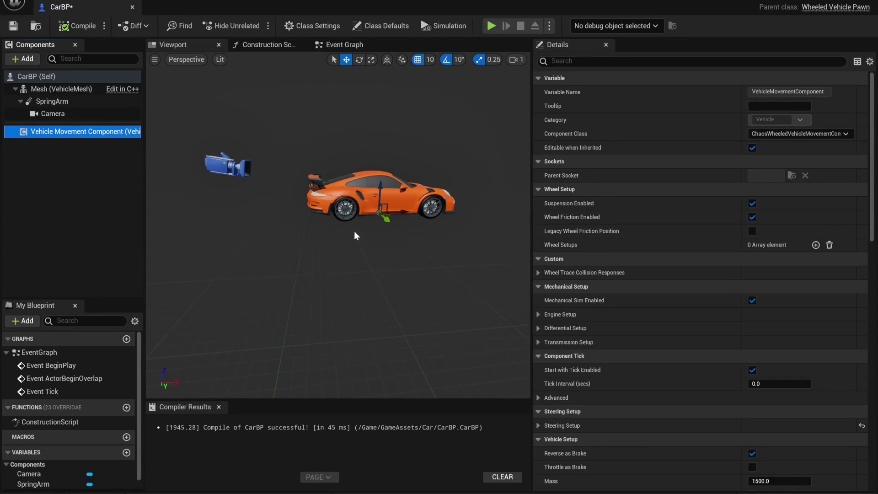
left_click_drag(382, 245, 338, 239)
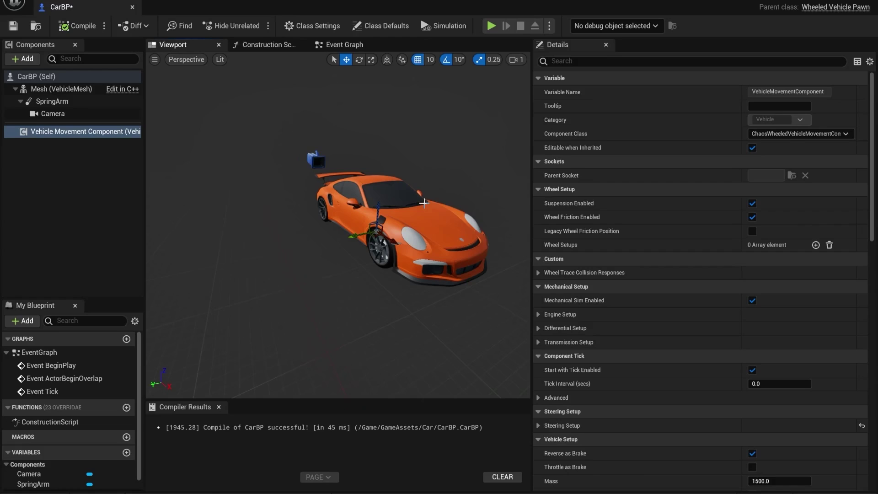
scroll(654, 208, "down", 3)
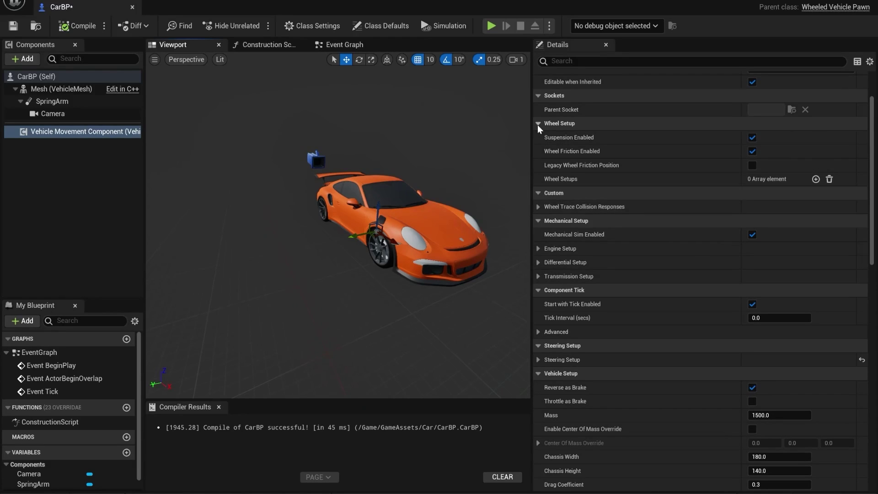
scroll(539, 128, "up", 3)
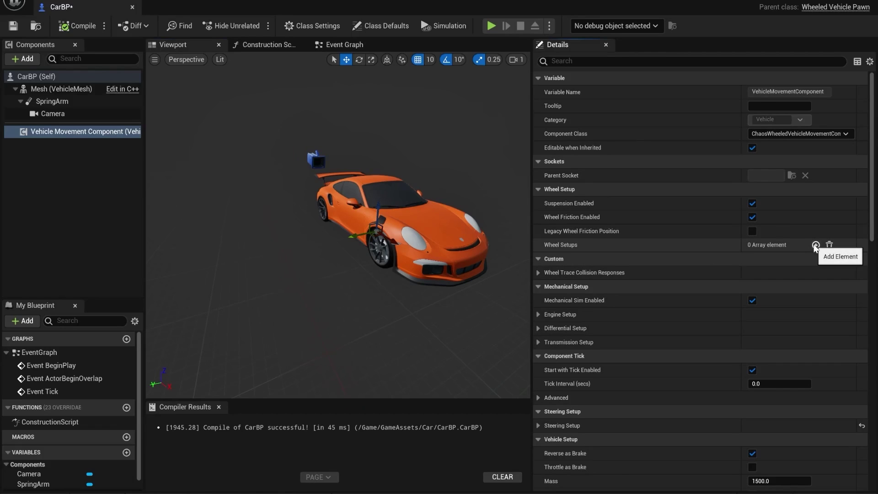
left_click(815, 245)
left_click(815, 245)
left_click(815, 245)
left_click(815, 245)
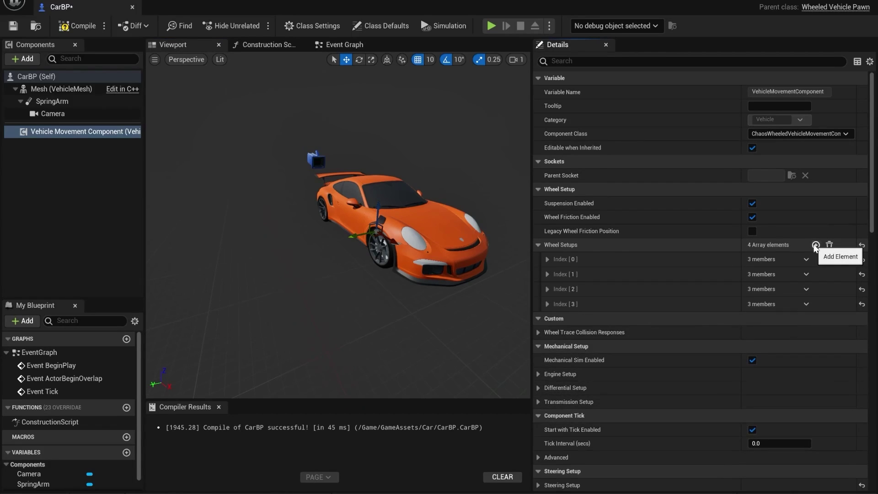
Set the bone name of wheel setup index 0 to FR and of index 1 to FL
left_click(553, 257)
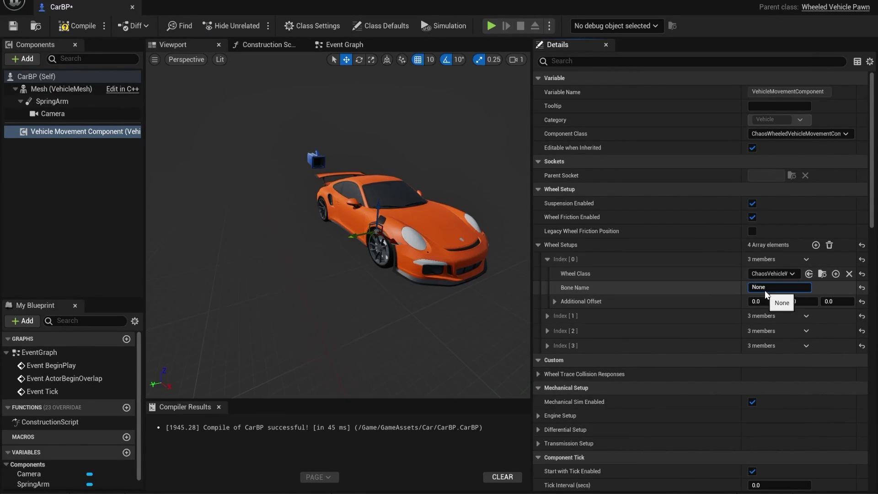
left_click_drag(764, 290, 742, 289)
left_click(547, 316)
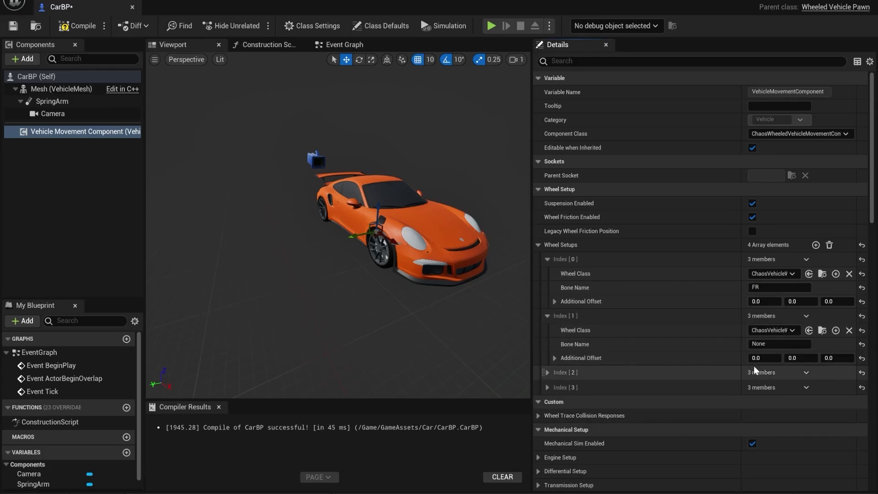
left_click(765, 344)
left_click_drag(765, 344, 736, 345)
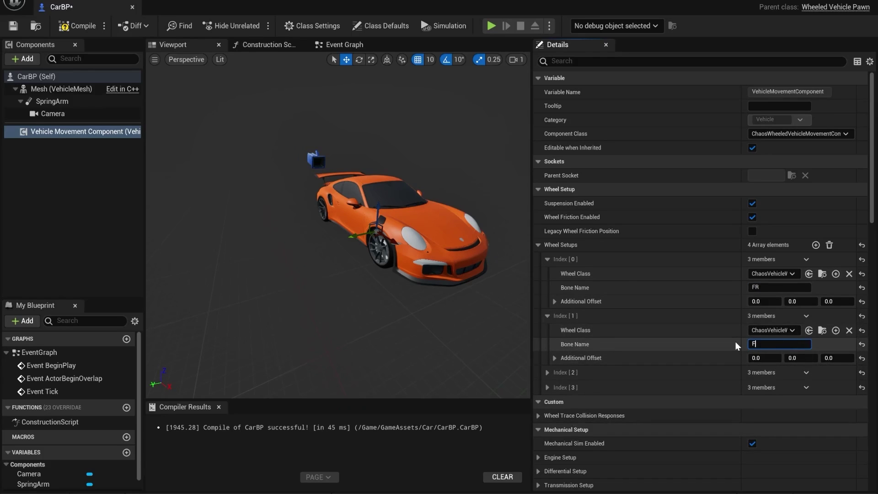
type("FL")
Set the bone name of wheel setup index 2 to RR and of index 3 to RL, and compile the blueprint
left_click(547, 372)
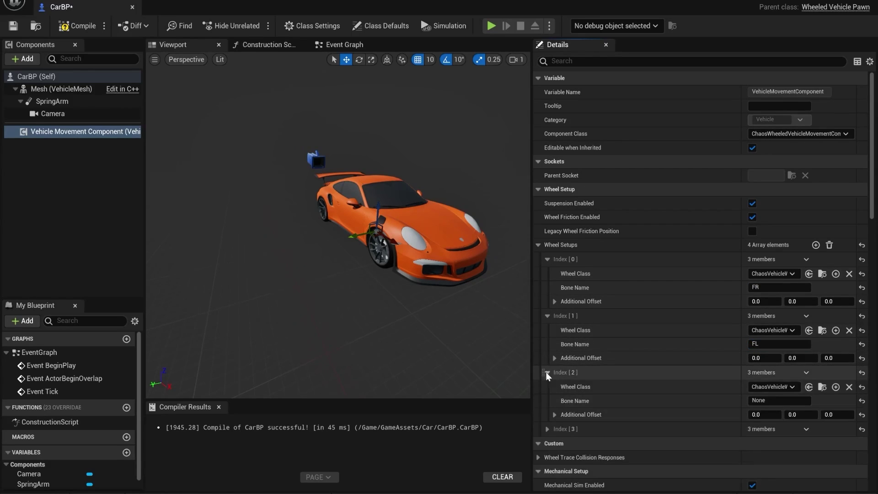
left_click_drag(766, 401, 724, 401)
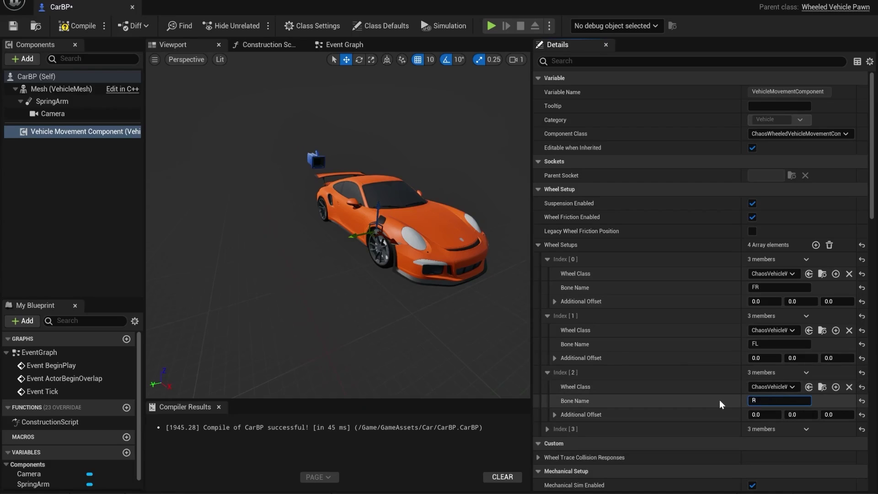
type("RR")
key("Return")
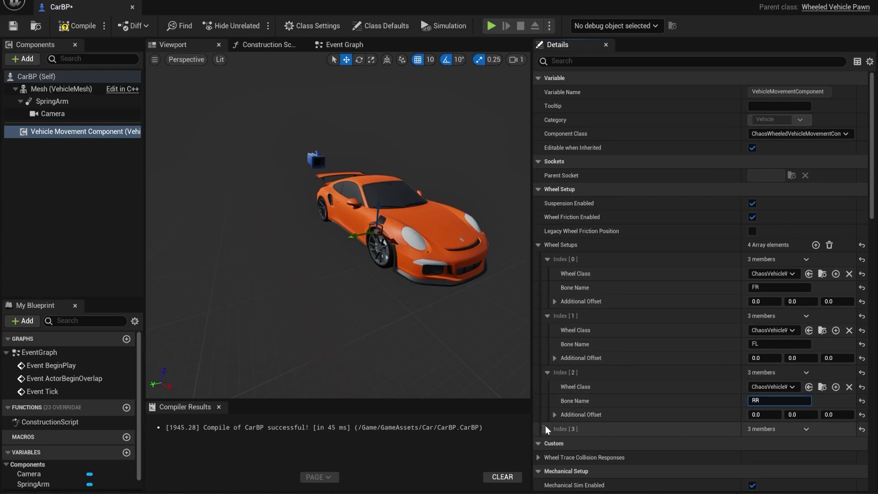
left_click(547, 428)
scroll(632, 363, "down", 2)
left_click(776, 428)
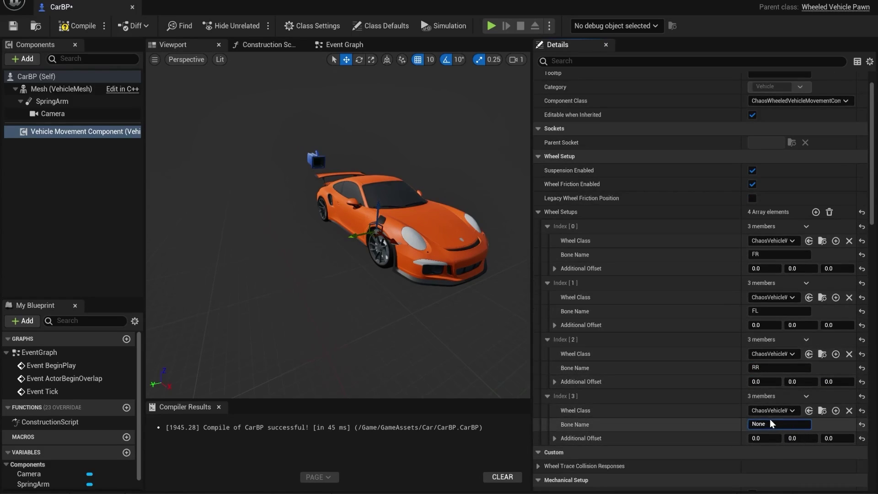
left_click_drag(765, 424, 746, 429)
key("Return")
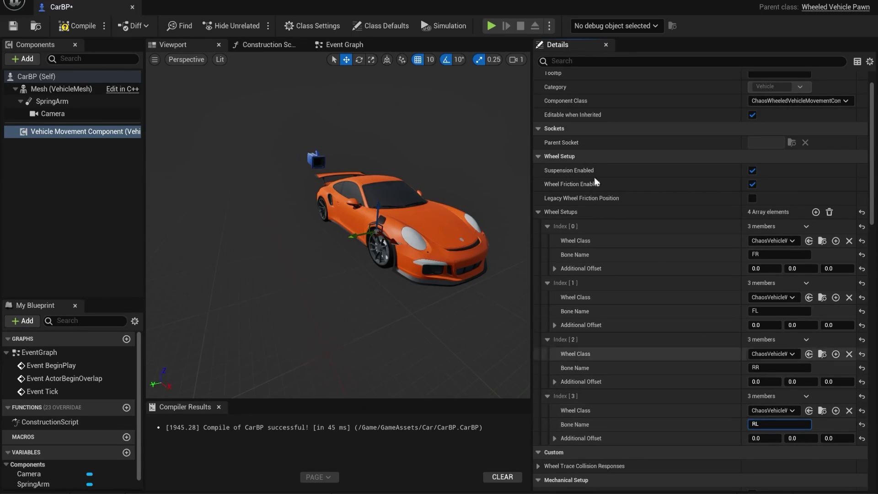
left_click(74, 26)
Check in Porsche911_PhysicsAsset which wheel each of the bones FL, FR, RL and RR belongs to and how they are ordered
left_click_drag(198, 11, 681, 187)
double_click(336, 402)
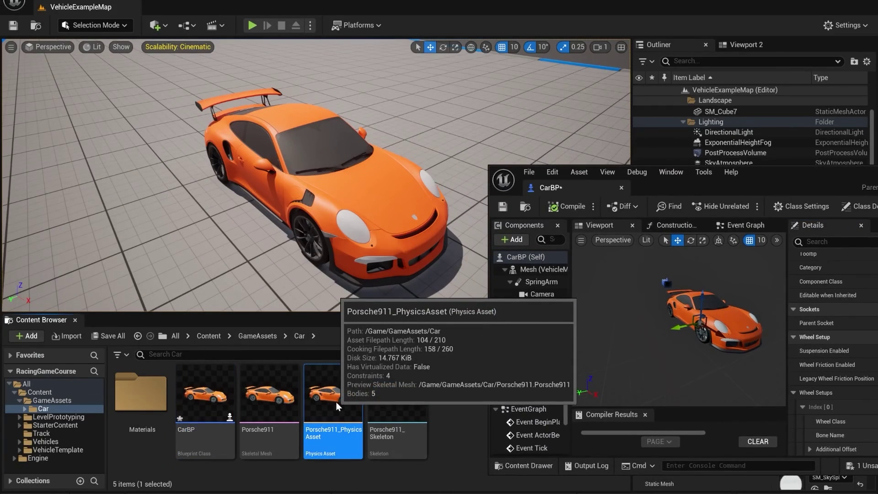
left_click_drag(745, 190, 445, 119)
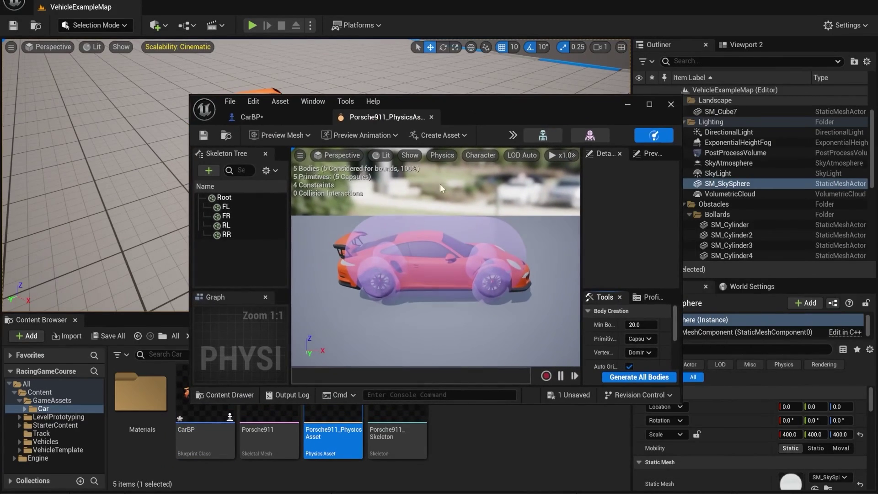
left_click(226, 207)
left_click(226, 216)
left_click(231, 225)
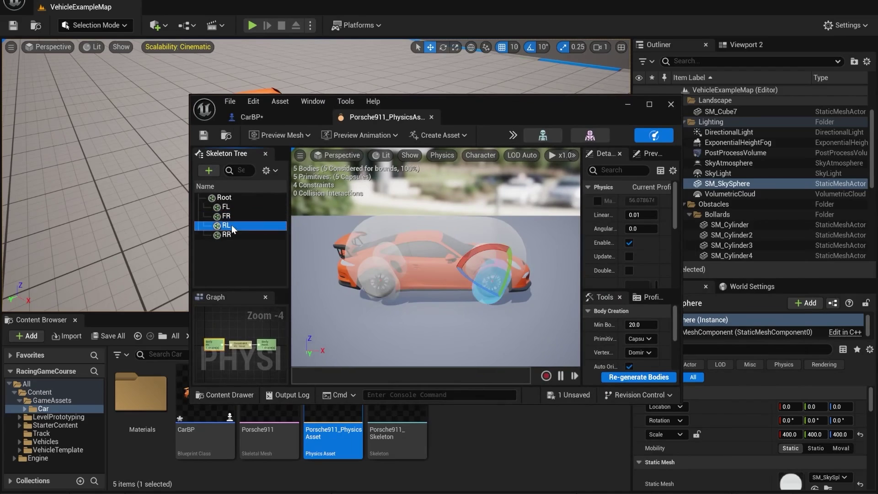
left_click(232, 235)
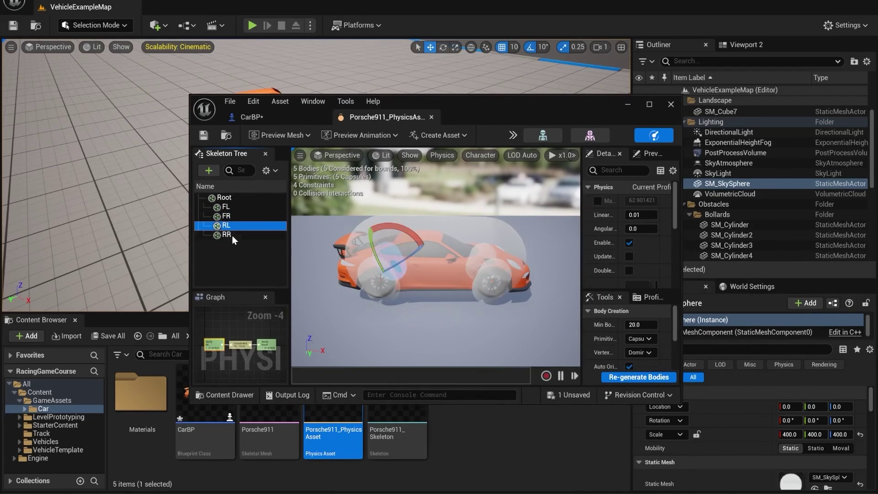
left_click(628, 105)
left_click(496, 427)
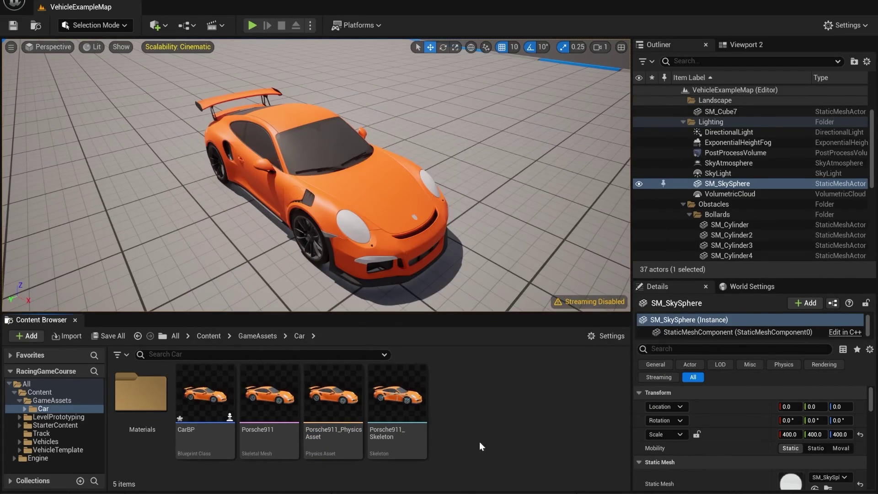
Return to the CarBP blueprint and set the bone names of wheel setups 0 and 1 to FL and FR
double_click(208, 397)
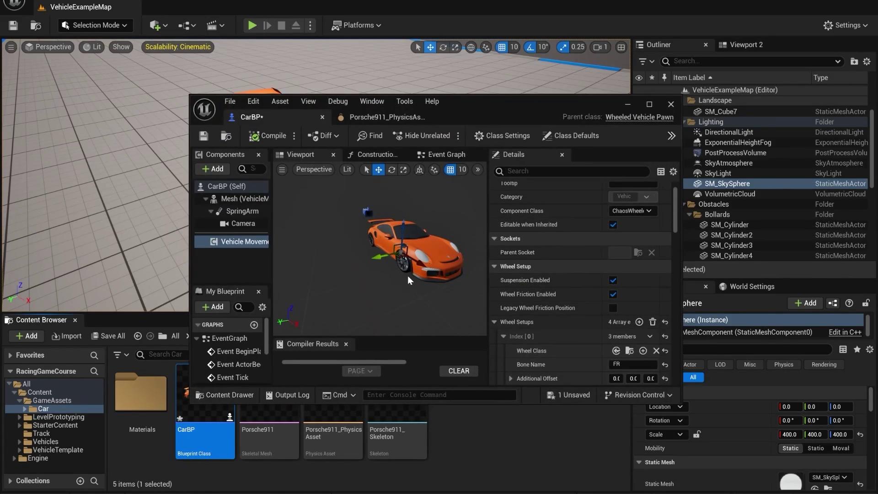
scroll(554, 274, "down", 3)
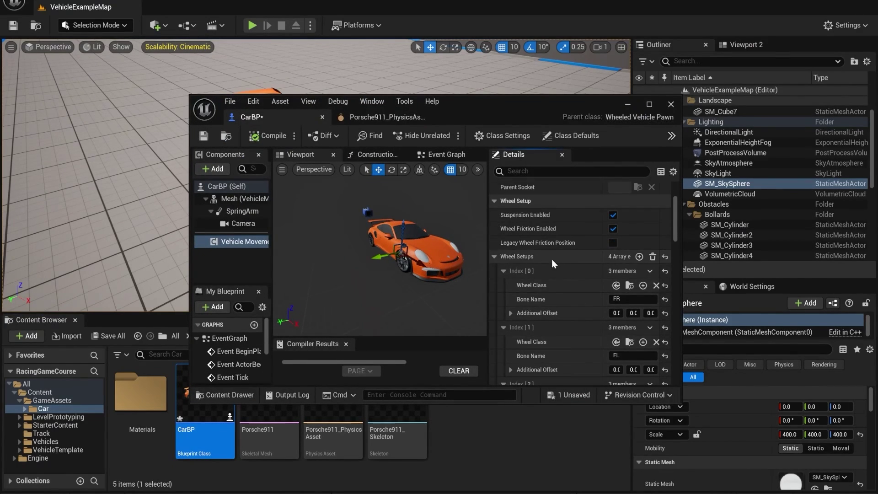
scroll(553, 264, "down", 3)
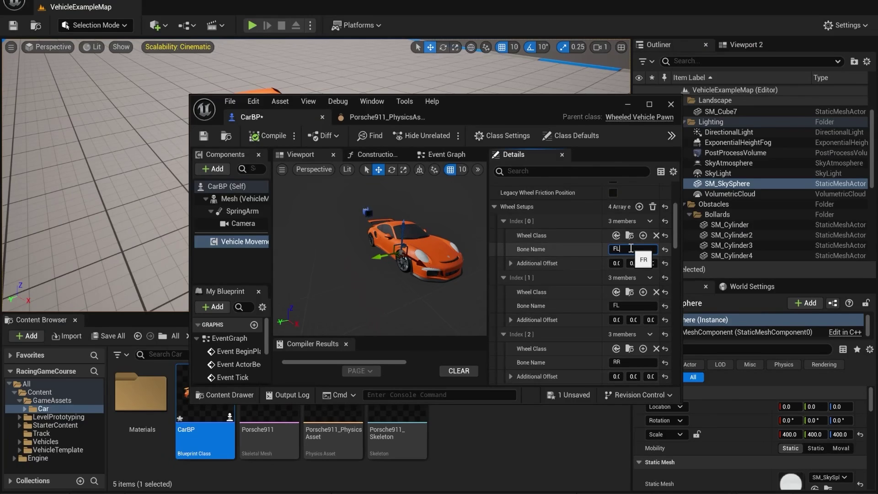
left_click(633, 305)
type("F")
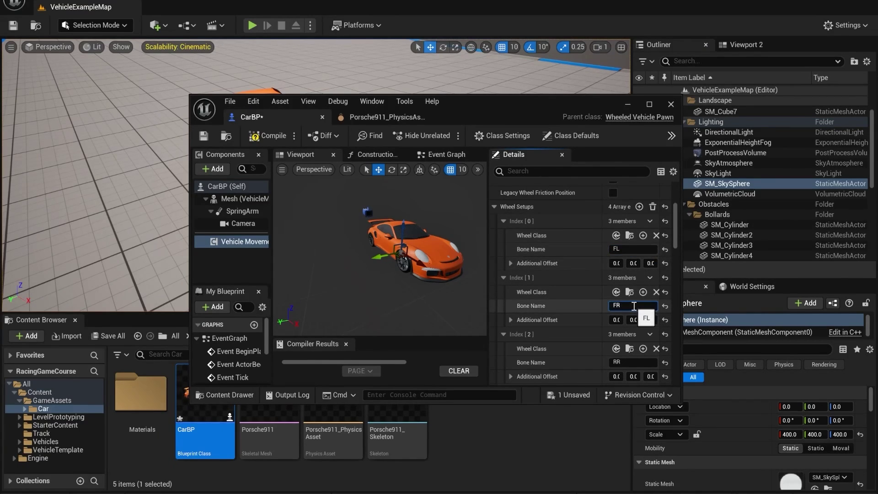
type("R")
Set the bone name of wheel setup index 2 to RL and of index 3 to RR
scroll(634, 305, "down", 2)
left_click(625, 330)
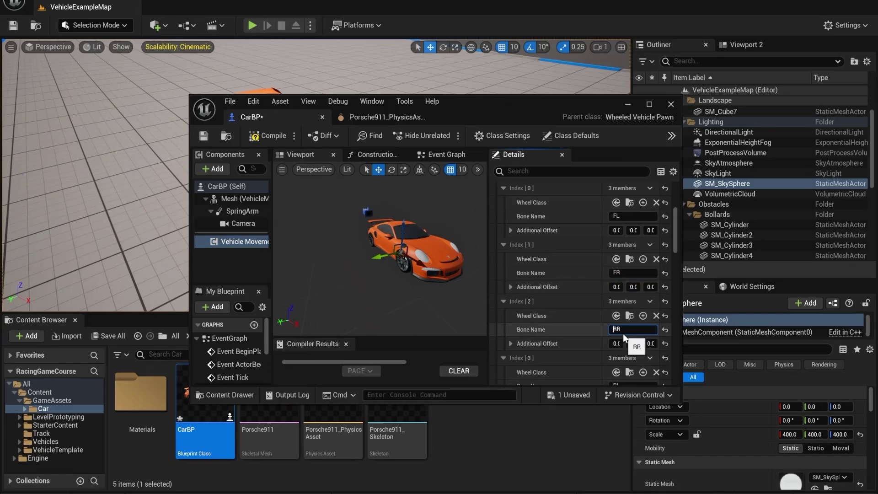
type("RL")
key("Return")
scroll(624, 331, "down", 3)
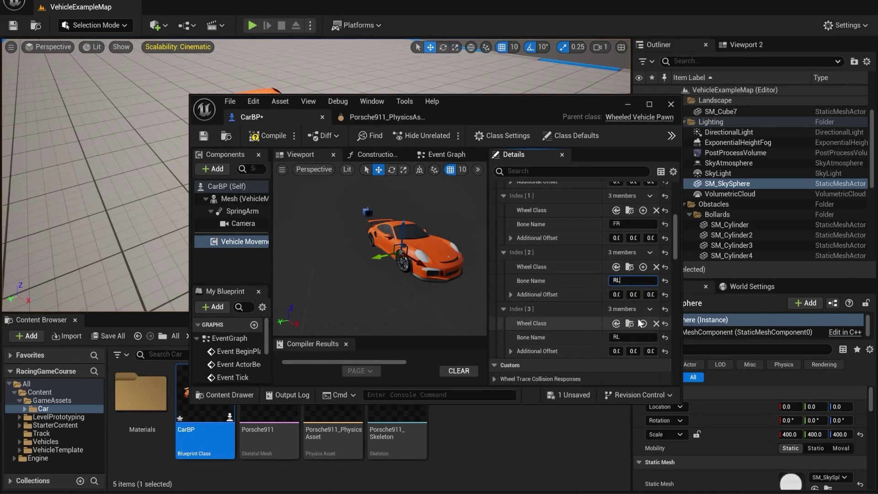
left_click(626, 337)
type("RR")
key("Return")
scroll(592, 313, "up", 3)
scroll(591, 309, "up", 1)
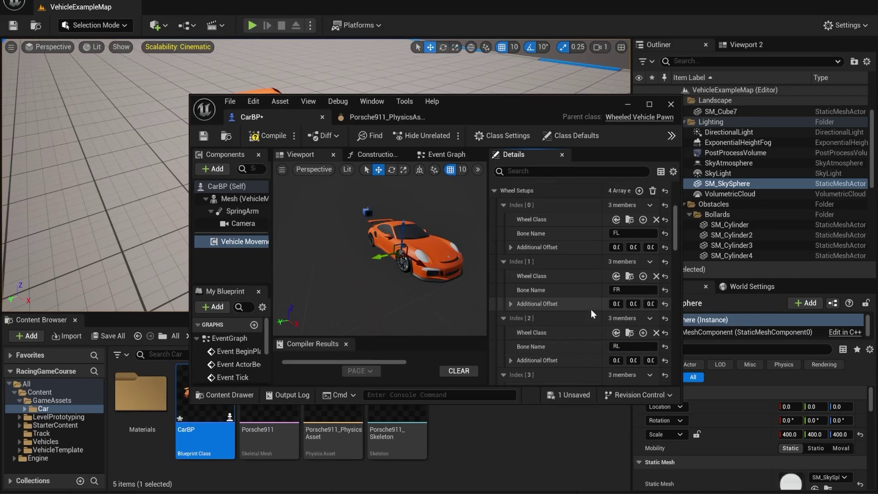
Create a new blueprint class in the Car folder with ChaosVehicleWheel as its parent class
left_click_drag(591, 109, 553, 89)
left_click_drag(642, 206, 733, 205)
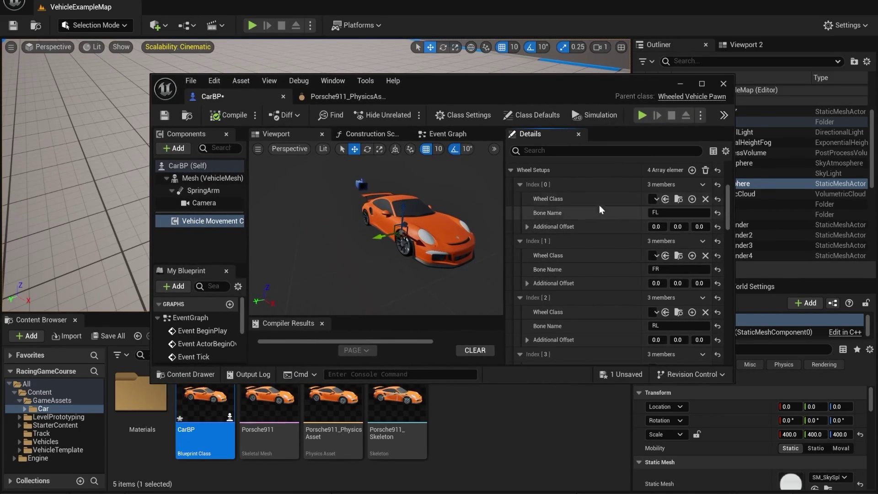
left_click(442, 457)
right_click(446, 422)
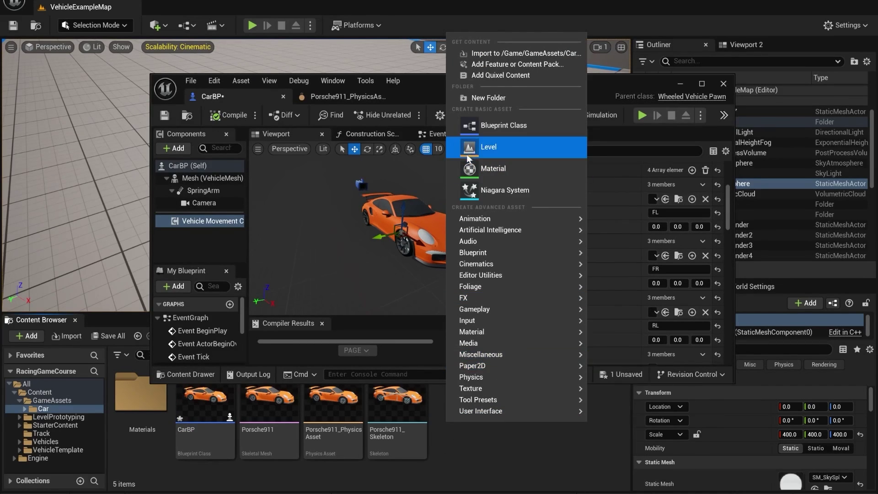
left_click(481, 128)
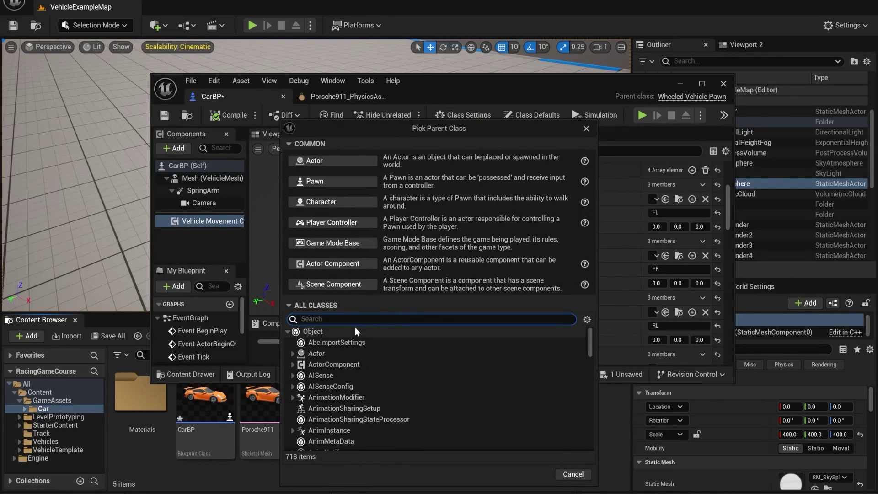
type("chaos")
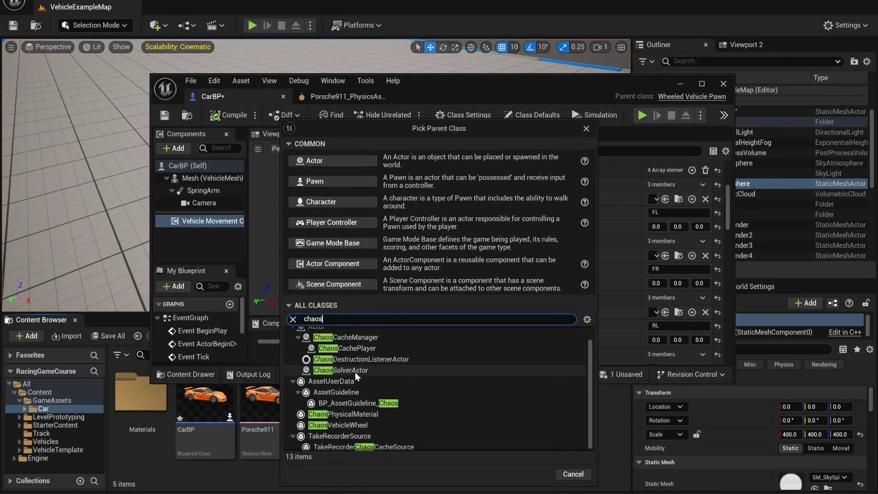
left_click(359, 425)
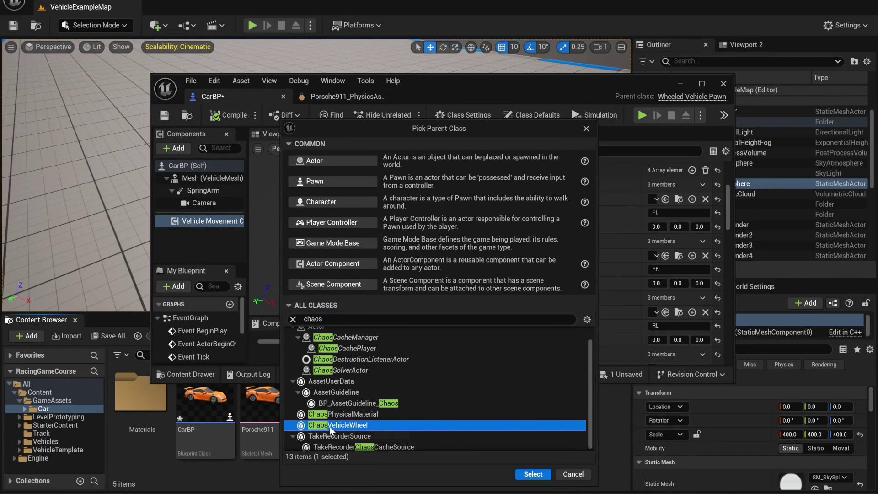
left_click(533, 474)
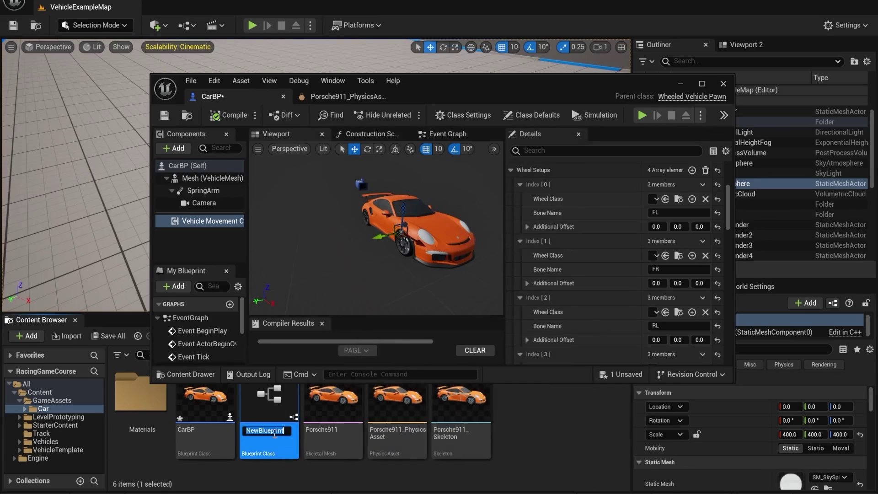
Name the new wheel blueprint WheelFrontBP
type("Fro")
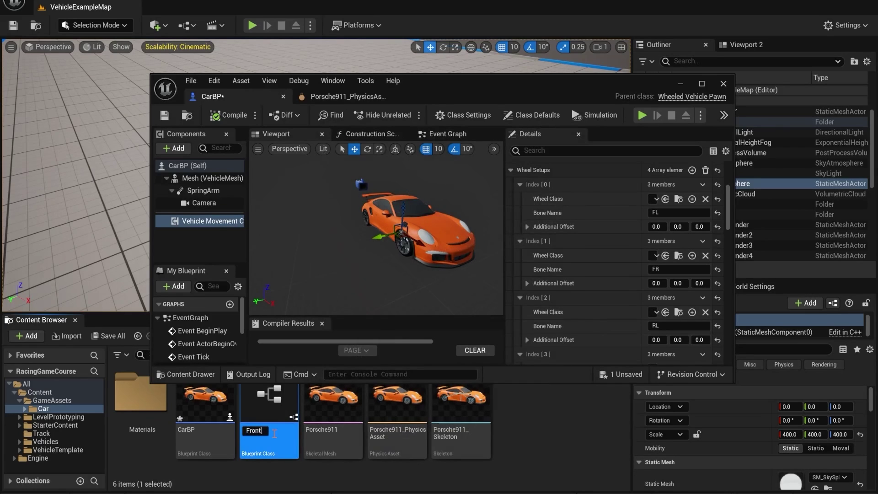
type("n")
key("BackSpace")
key("BackSpace")
key("BackSpace")
key("BackSpace")
type("WheelFrontBP")
key("Return")
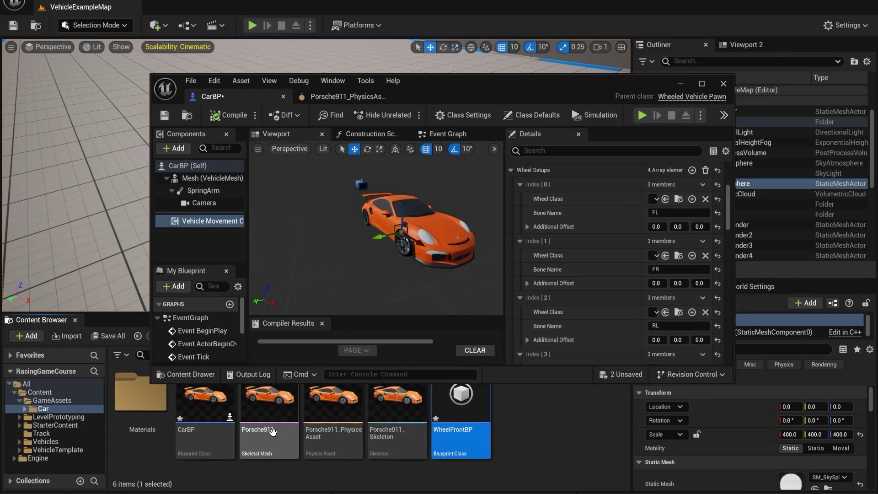
Duplicate the WheelFrontBP blueprint and name the copy WheelRearBP
right_click(451, 408)
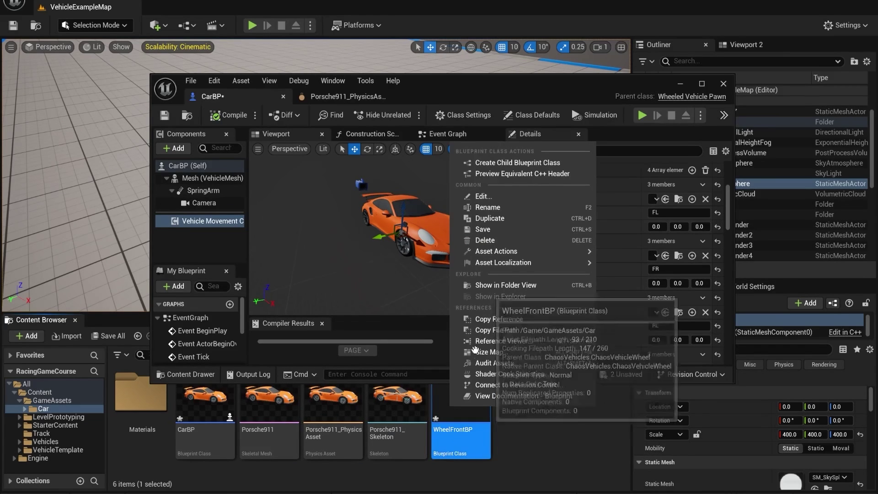
left_click(490, 218)
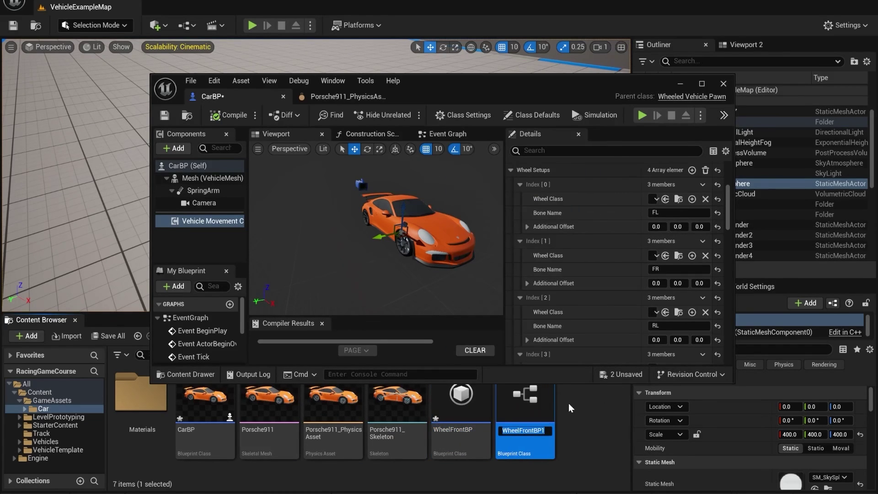
key("End")
key("BackSpace")
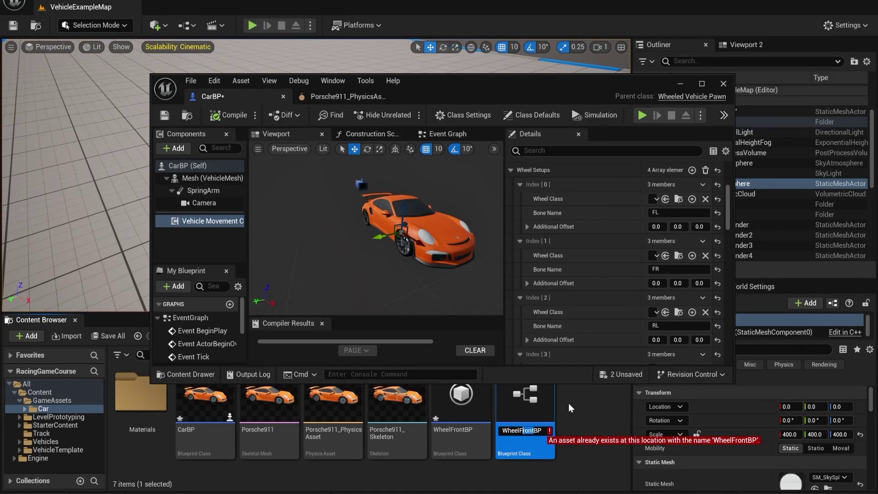
type("Rea")
key("Return")
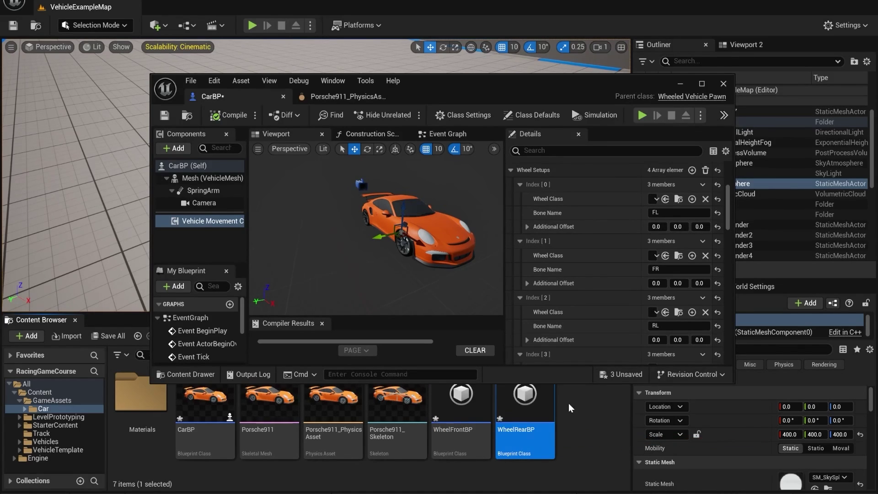
Widen the CarBP editor window and set the wheel class of wheel setup index 0 to WheelFrontBP
left_click(570, 407)
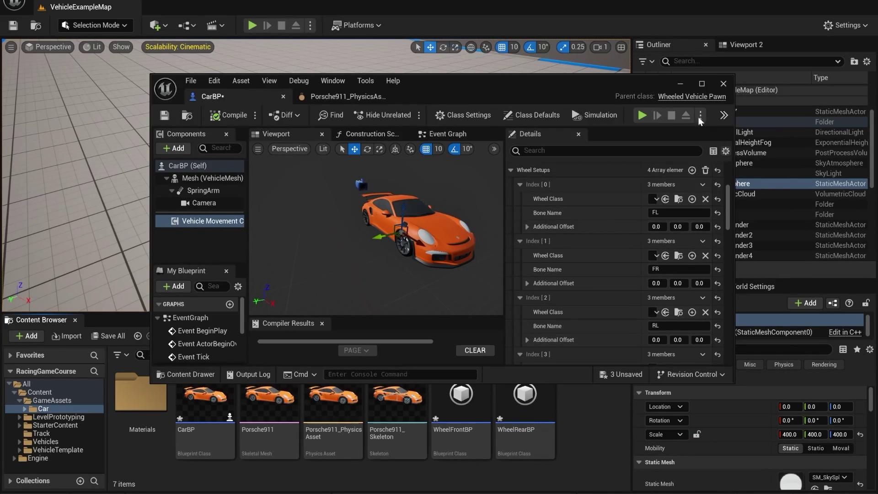
left_click_drag(734, 215, 817, 215)
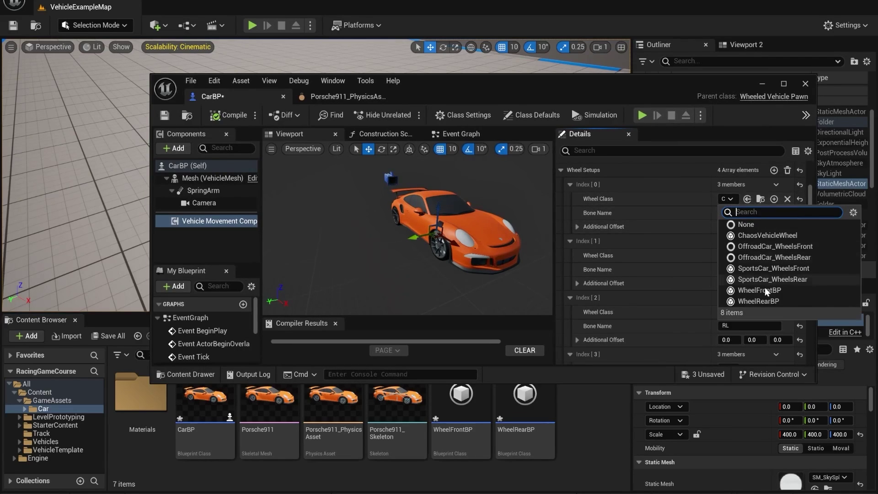
left_click(763, 293)
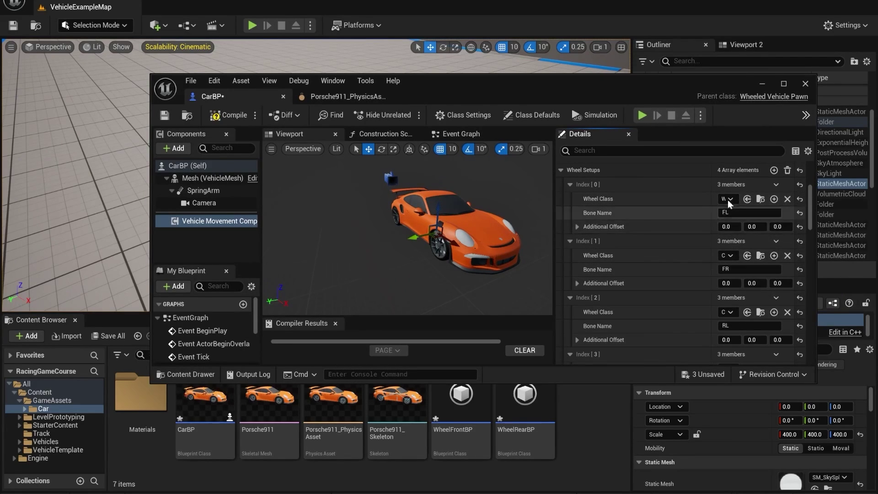
Set the wheel class of wheel setup index 1 to WheelFrontBP and of indices 2 and 3 to WheelRearBP
left_click(727, 256)
left_click(759, 346)
scroll(704, 299, "down", 1)
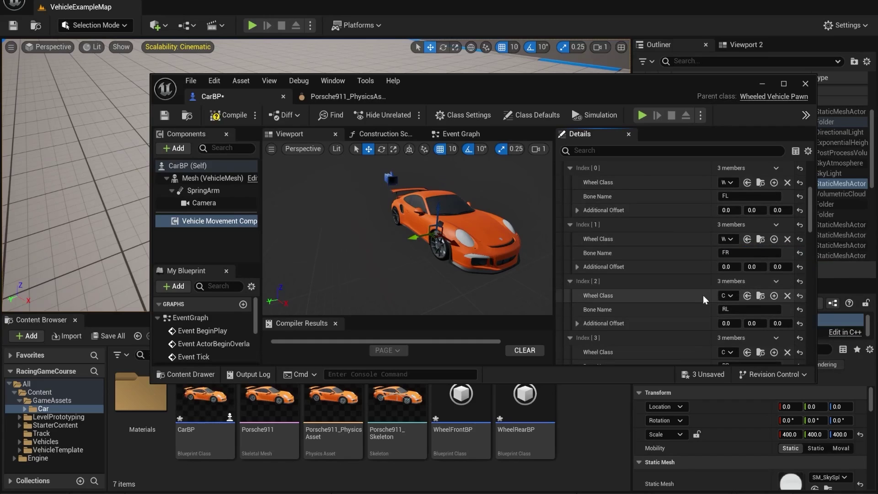
left_click(729, 296)
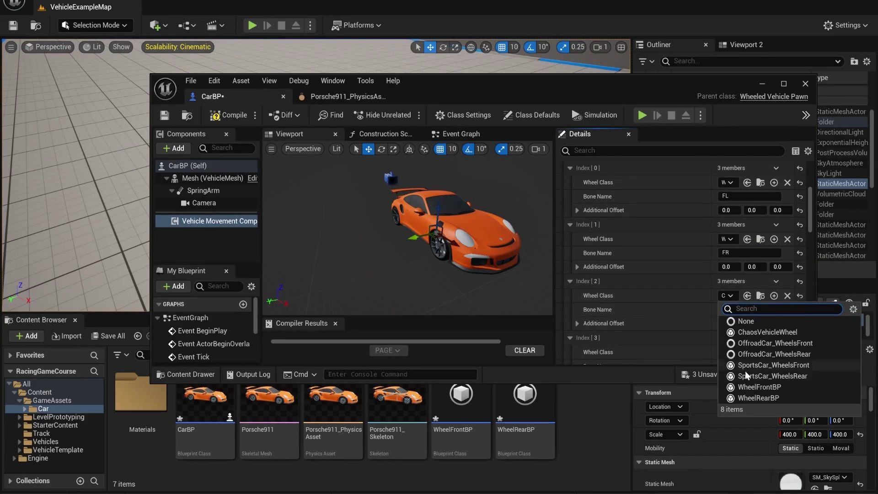
left_click(757, 398)
scroll(686, 320, "down", 1)
left_click(727, 319)
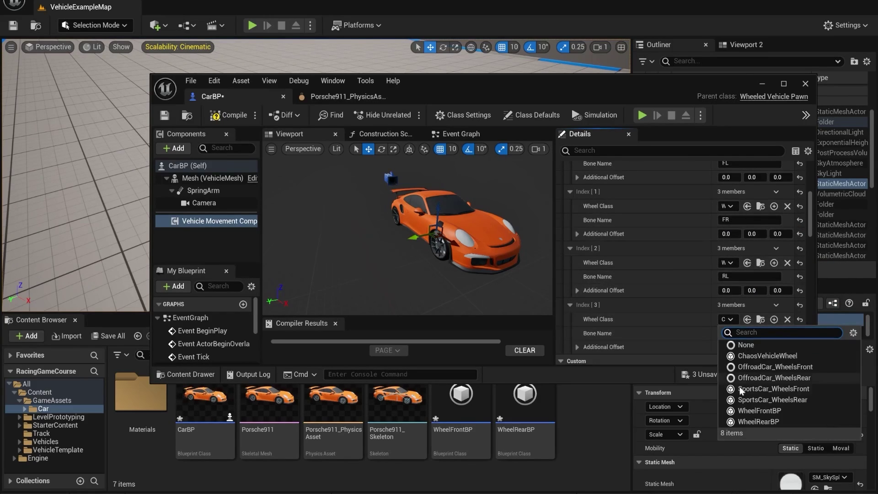
left_click(759, 421)
scroll(685, 297, "down", 1)
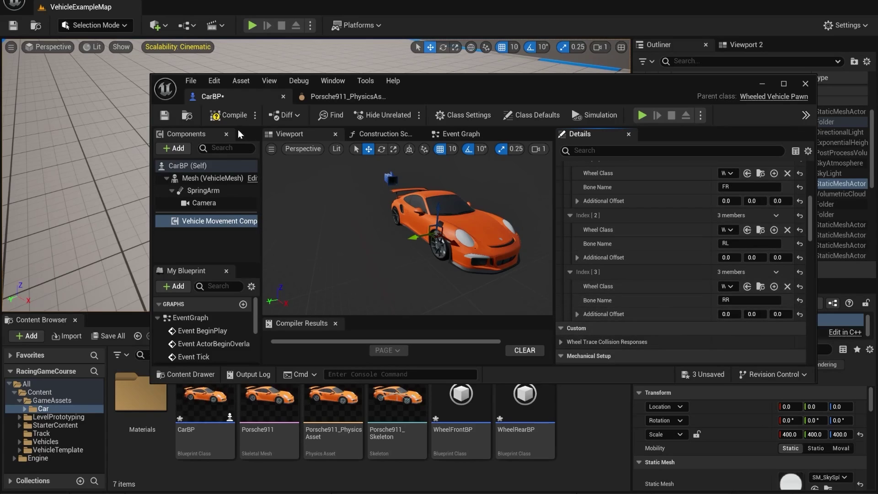
Compile CarBP and close it together with the open Porsche911 physics asset
left_click(231, 116)
left_click(347, 96)
left_click(387, 96)
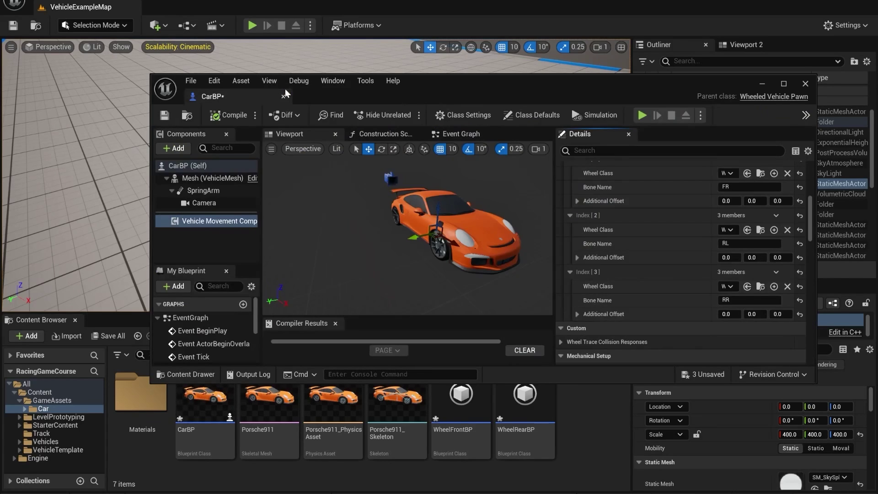
left_click(283, 96)
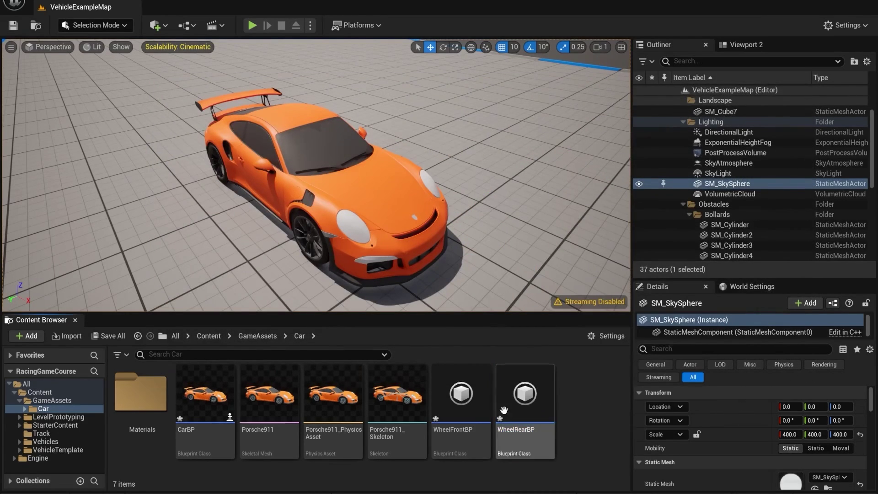
Open WheelFrontBP, widen its details area and make the editor window taller
double_click(452, 401)
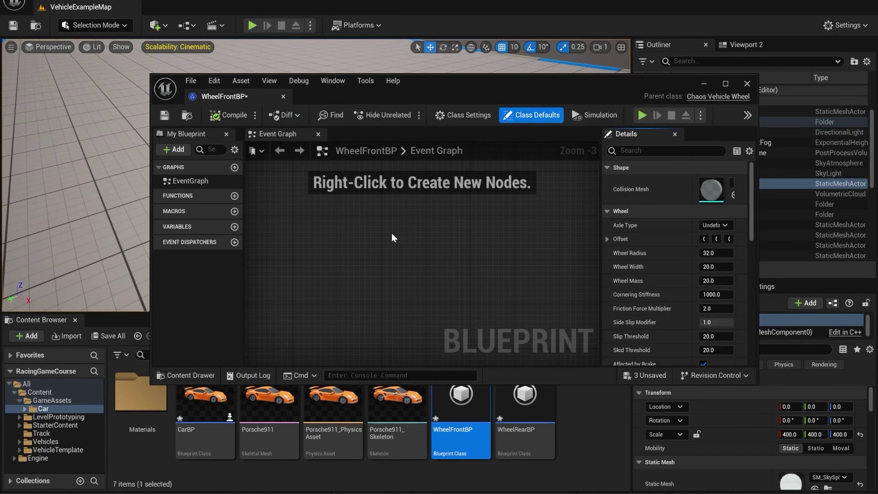
left_click_drag(600, 182, 457, 183)
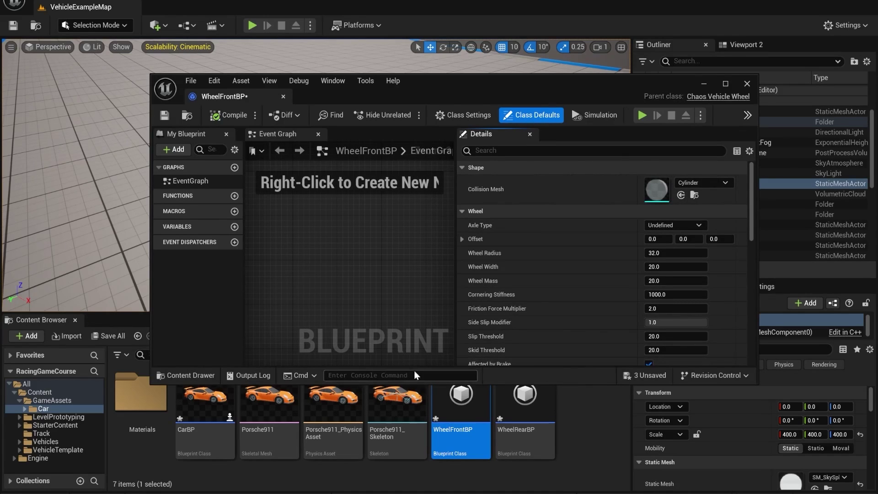
left_click_drag(308, 382, 308, 444)
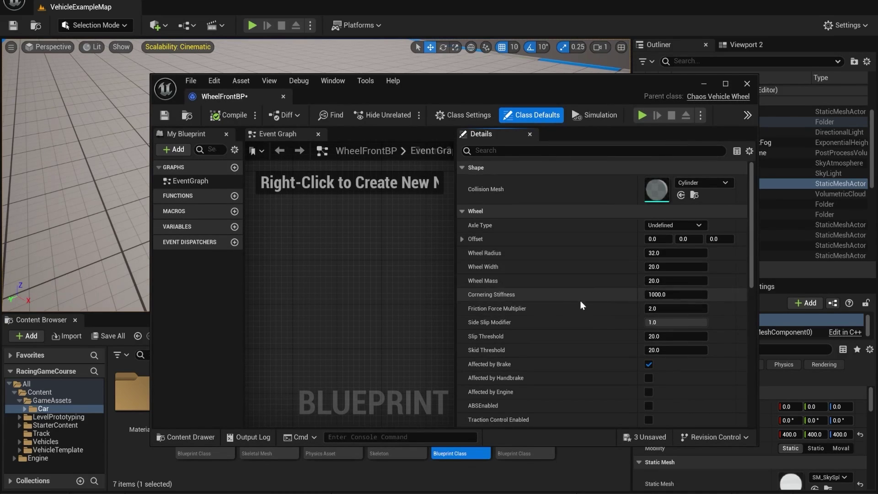
Enable Affected by Handbrake, Affected by Engine and Affected by Steering for the front wheel
scroll(608, 293, "down", 2)
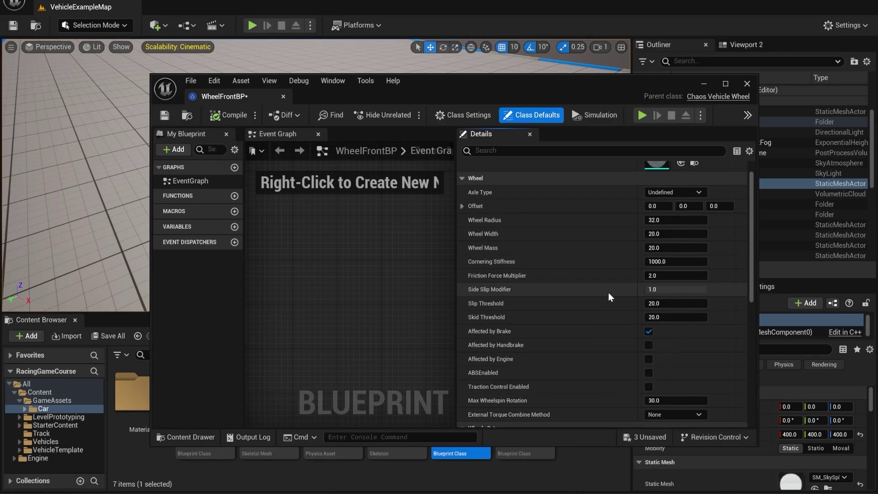
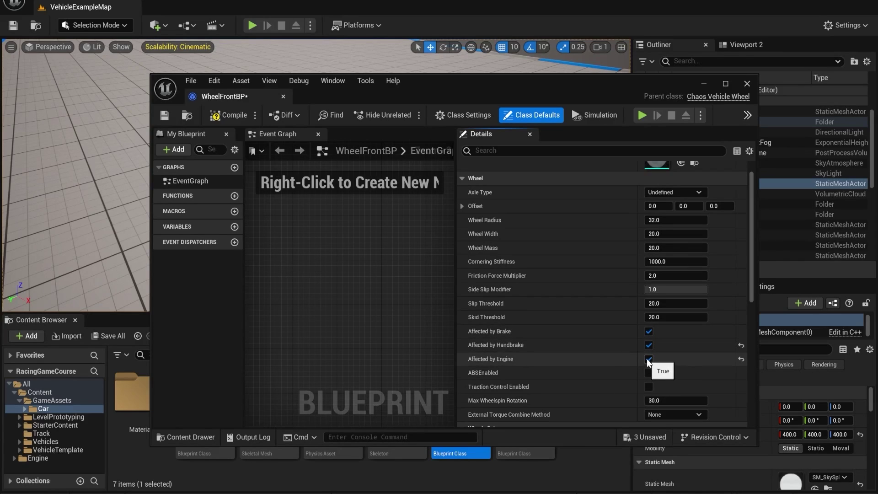
scroll(648, 361, "down", 5)
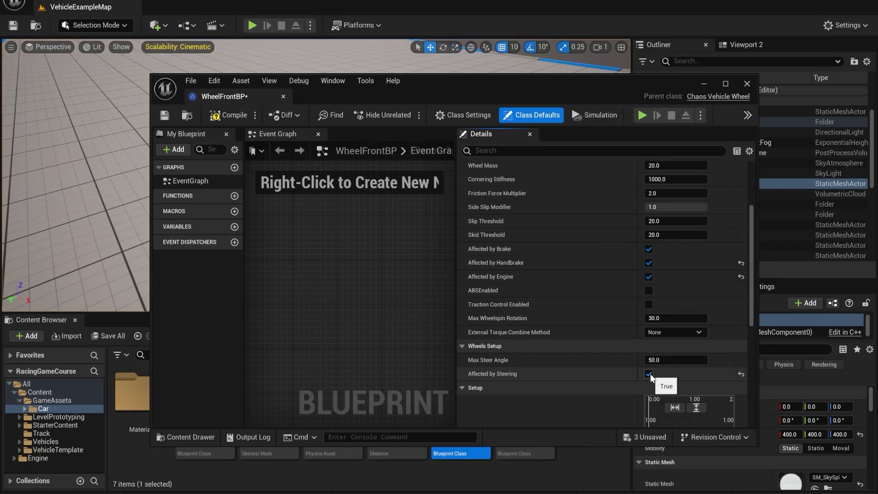
scroll(649, 374, "down", 2)
left_click(671, 325)
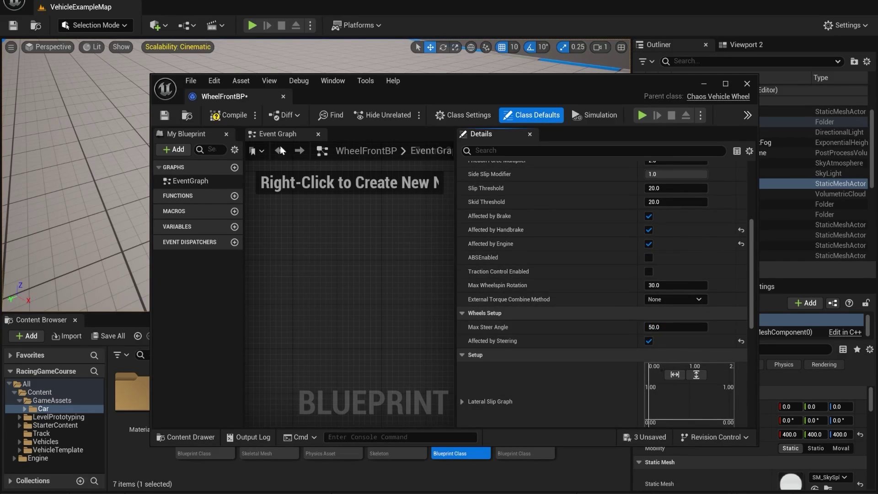
Compile WheelFrontBP and close its editor
left_click(224, 115)
scroll(553, 294, "down", 4)
left_click(747, 83)
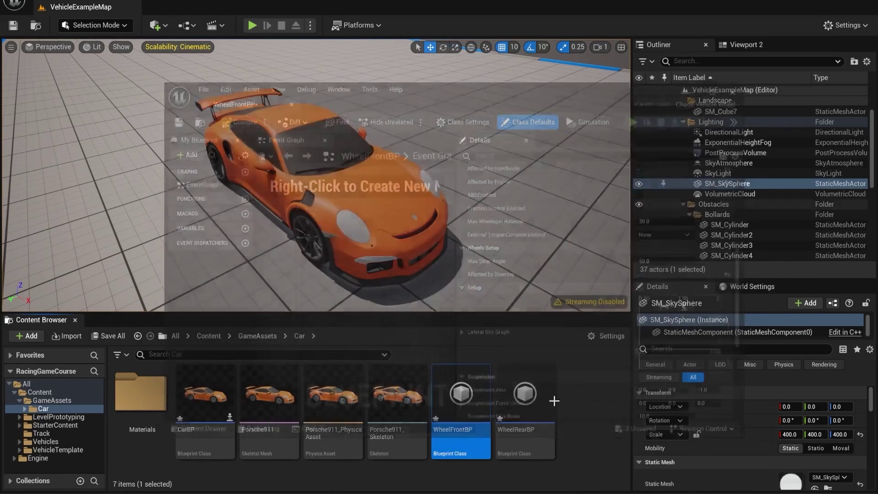
Open WheelRearBP and enable Affected by Handbrake and Affected by Engine
double_click(525, 384)
scroll(558, 294, "down", 5)
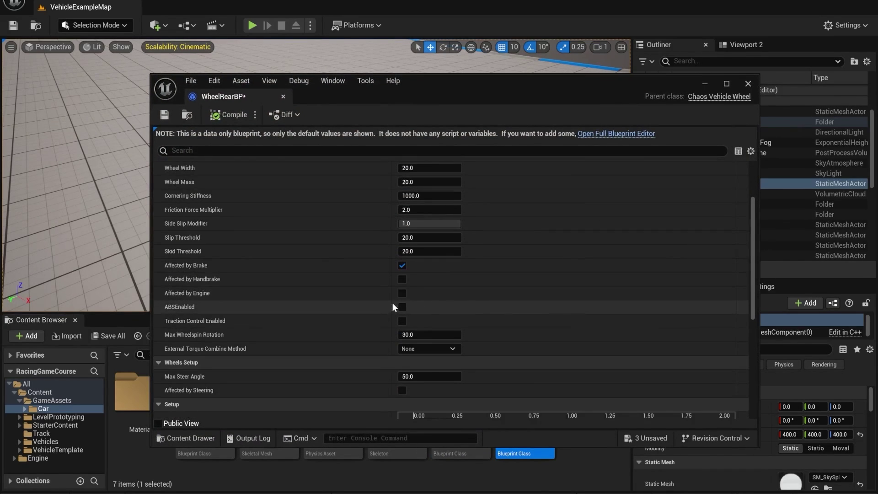
left_click(402, 279)
scroll(428, 292, "down", 3)
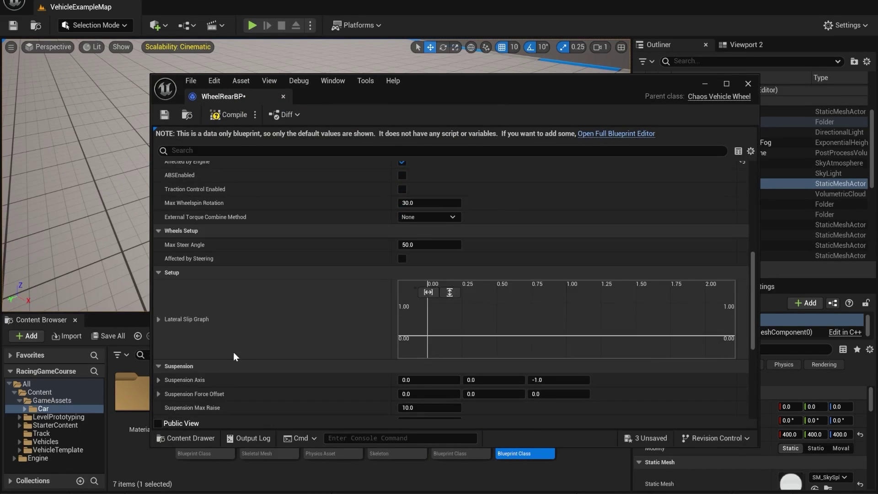
Review the rear wheel's suspension and brake settings, and compile and close WheelRearBP
scroll(233, 353, "down", 10)
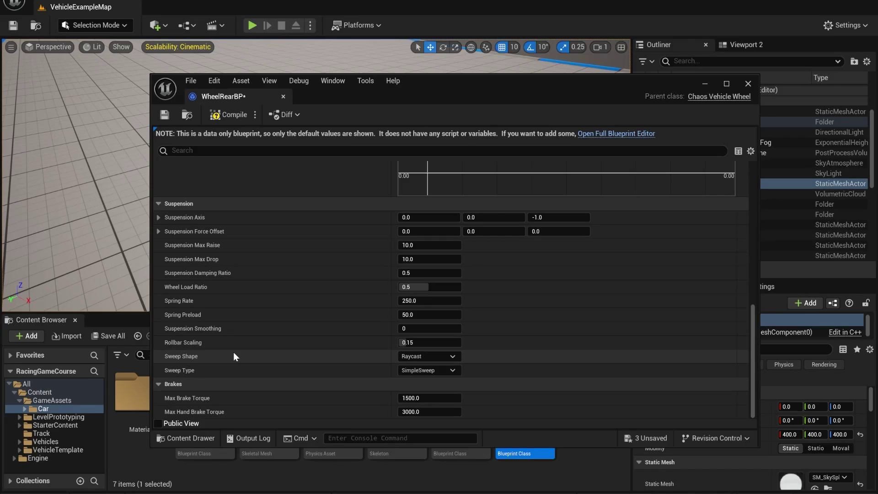
scroll(233, 354, "up", 5)
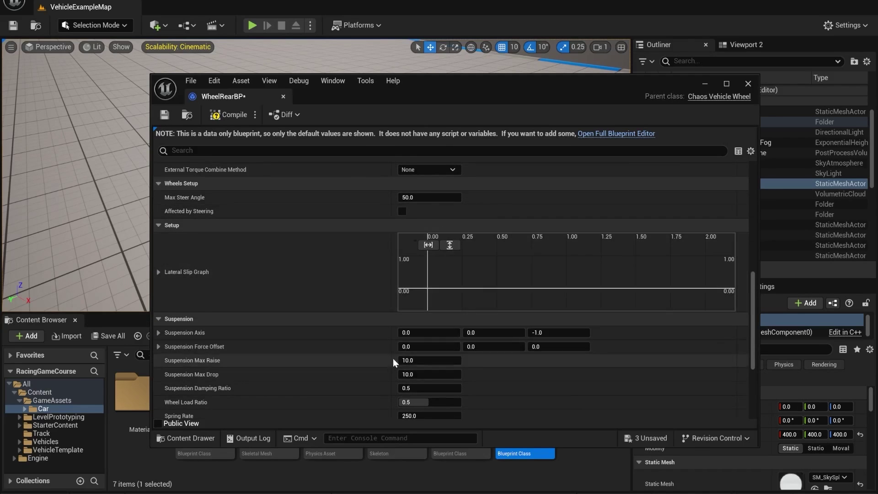
scroll(393, 362, "down", 5)
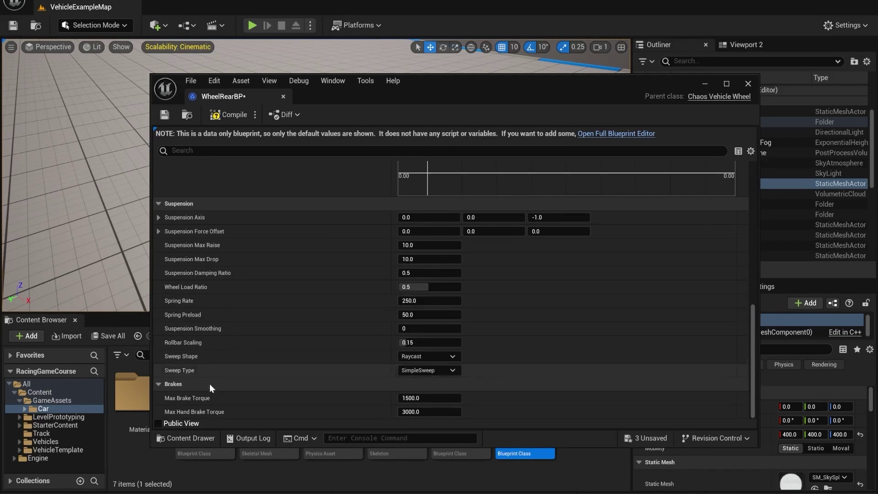
left_click(231, 115)
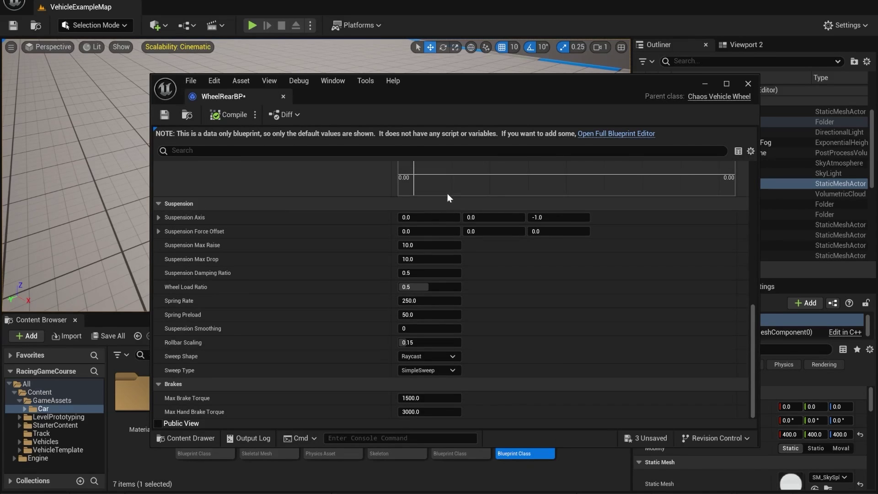
left_click(748, 84)
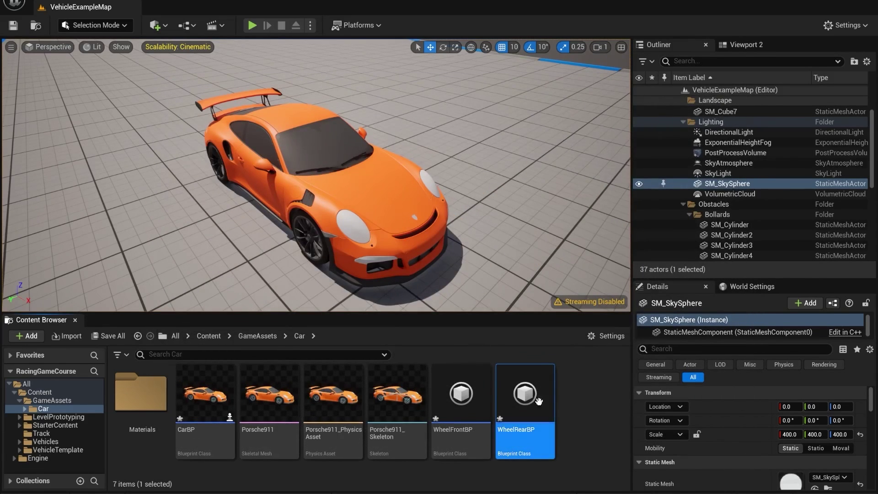
left_click(566, 406)
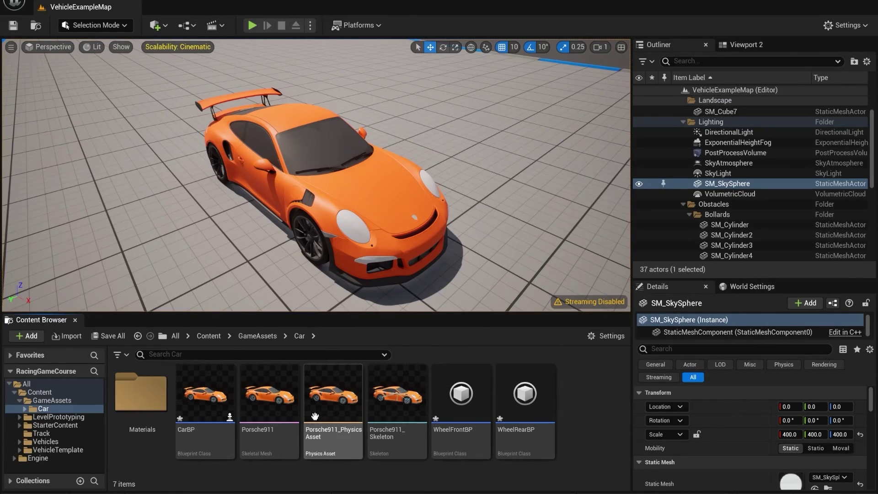
Open the Porsche911 physics asset and show all bones in its skeleton tree
double_click(333, 401)
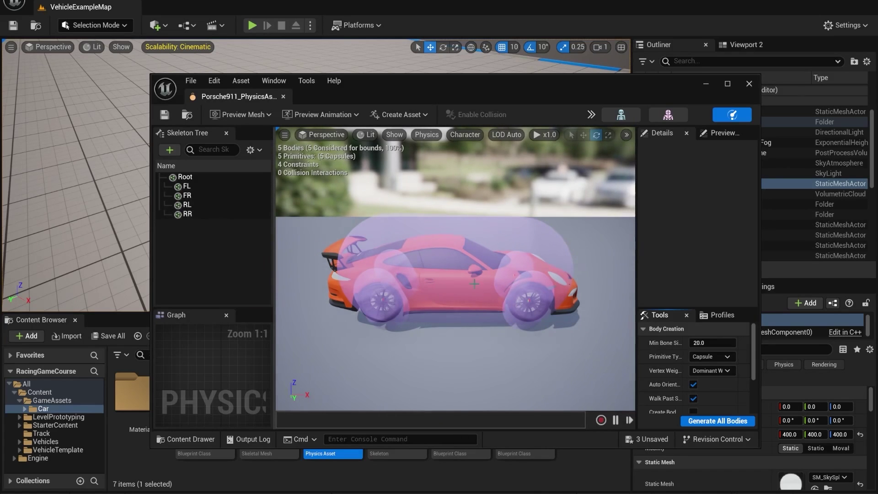
left_click_drag(474, 283, 398, 283)
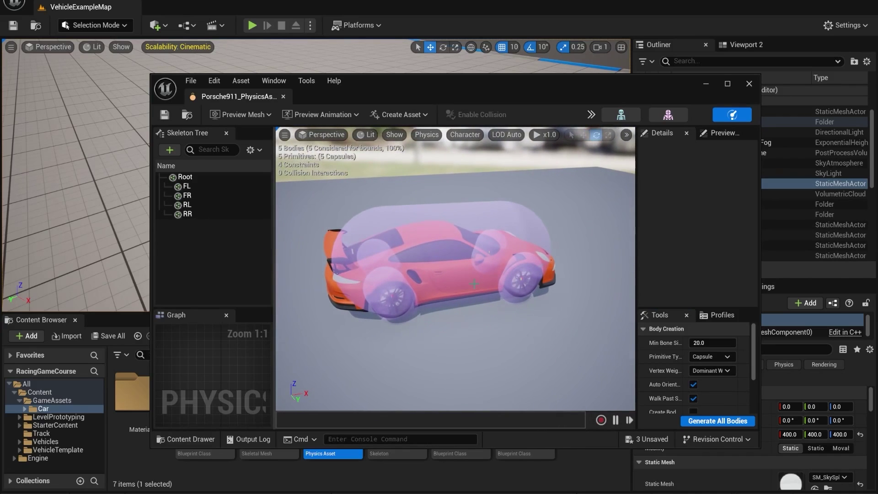
left_click(261, 150)
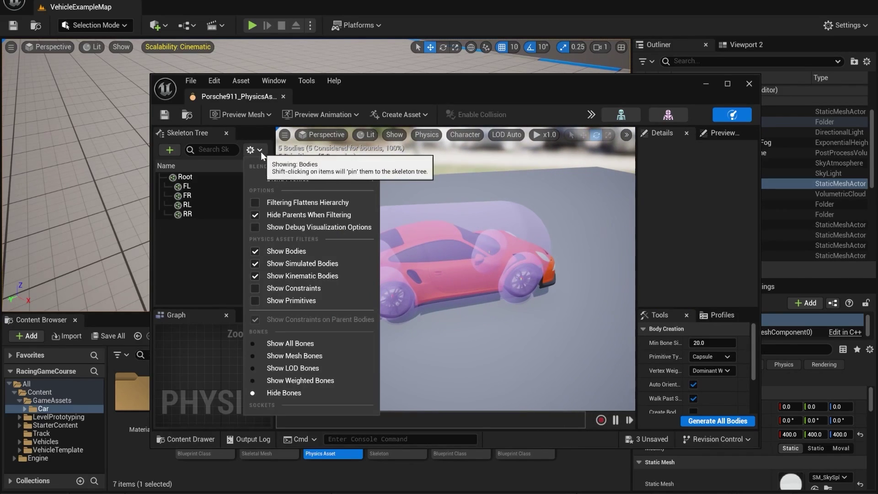
left_click(286, 346)
Delete the physics bodies of the Root, FL, FR, RL and RR bones
left_click(201, 187)
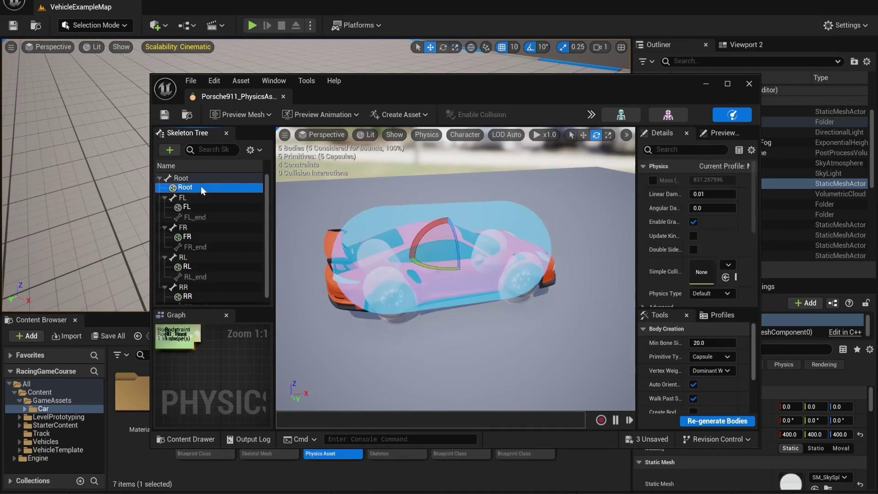
left_click(188, 207, "ctrl")
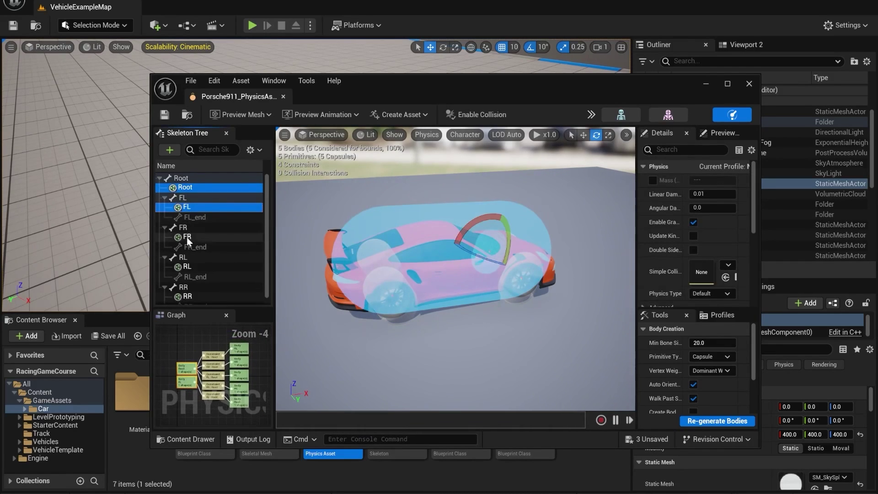
left_click(186, 237, "ctrl")
left_click(188, 259, "ctrl")
left_click(189, 290, "ctrl")
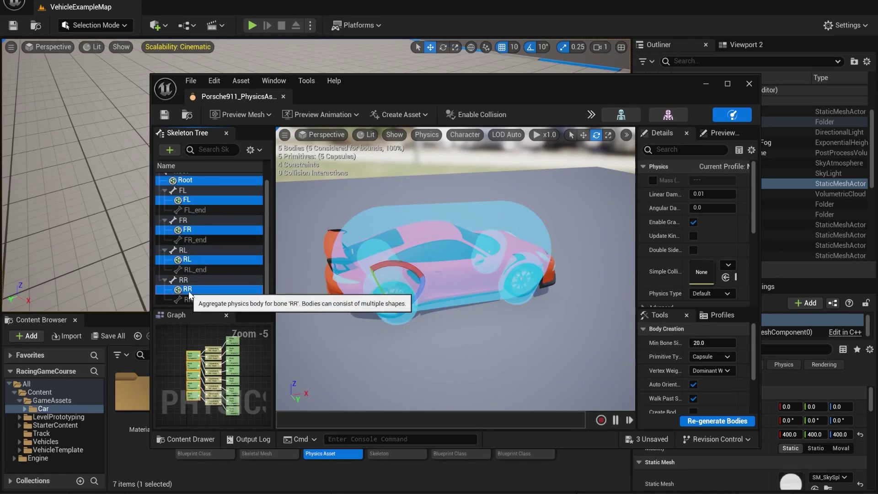
key("Delete")
Hide the bones in the skeleton tree and switch back to showing all bones
left_click(251, 154)
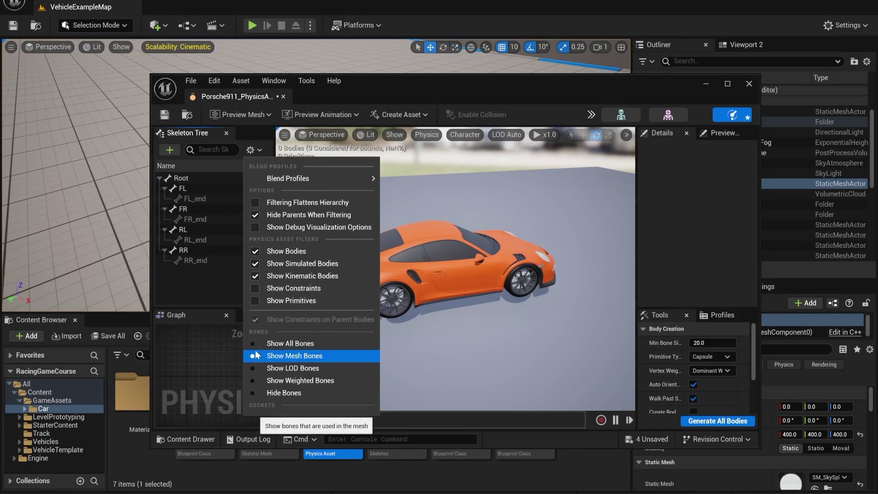
left_click(253, 393)
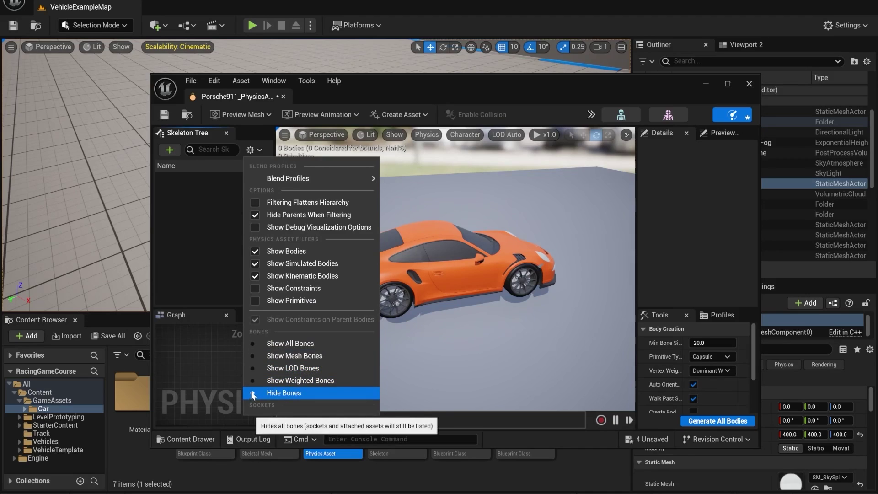
left_click(257, 343)
left_click(189, 295)
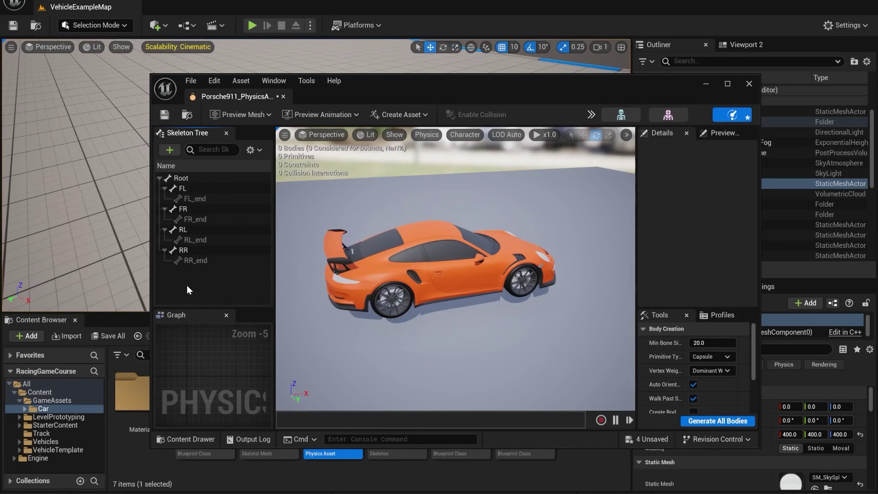
Select the Root bone and the FL bone in turn to examine where each sits on the car
left_click(185, 178)
right_click_drag(485, 286, 370, 306)
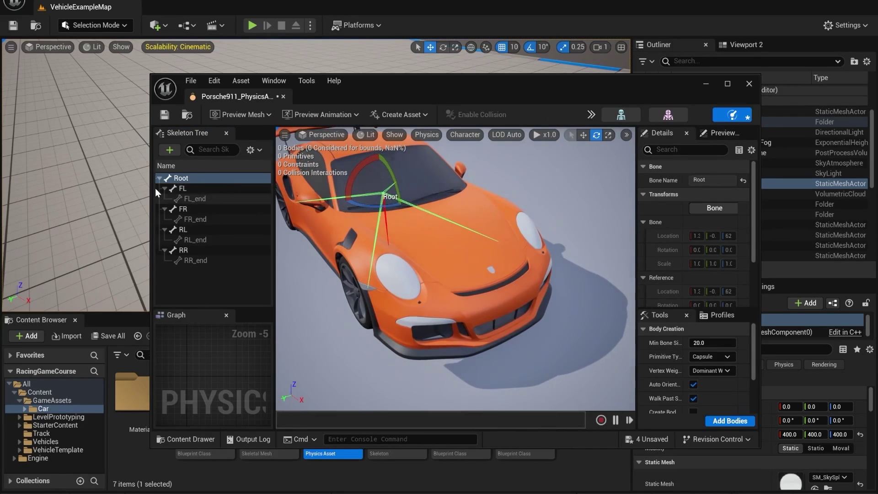
left_click(182, 189)
right_click_drag(476, 270, 508, 267)
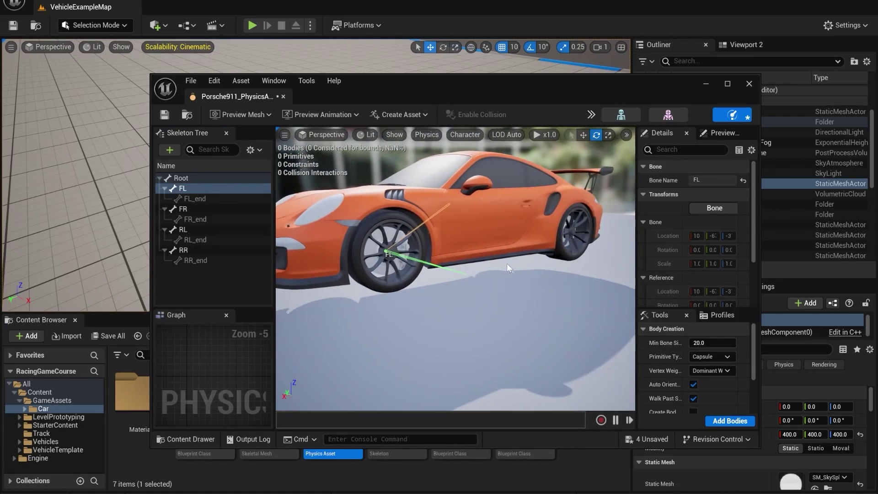
Maximize the physics asset editor and widen its details and tools area
double_click(663, 89)
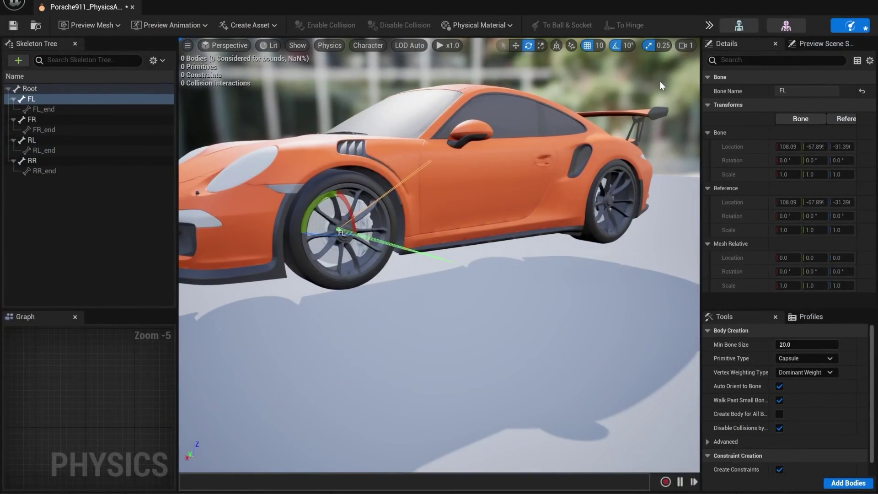
left_click_drag(700, 259, 673, 265)
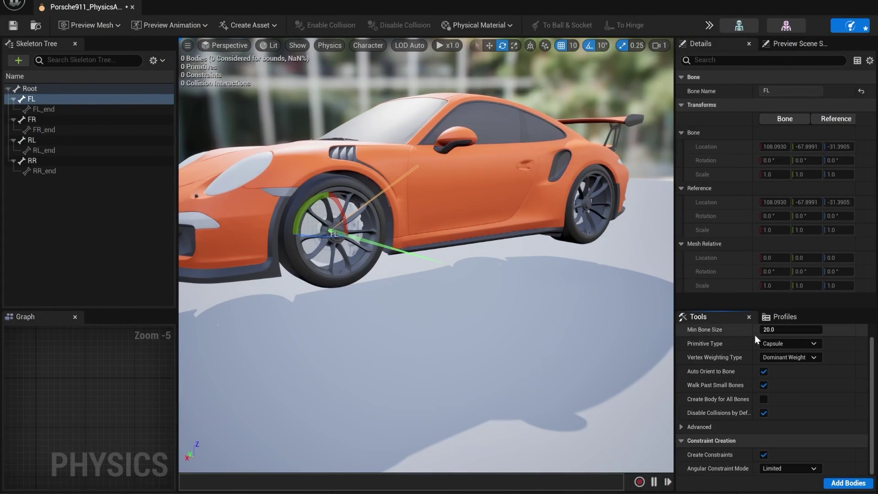
Set the body creation primitive type to Sphere and add a physics body to the FL bone
scroll(735, 367, "up", 1)
left_click(777, 359)
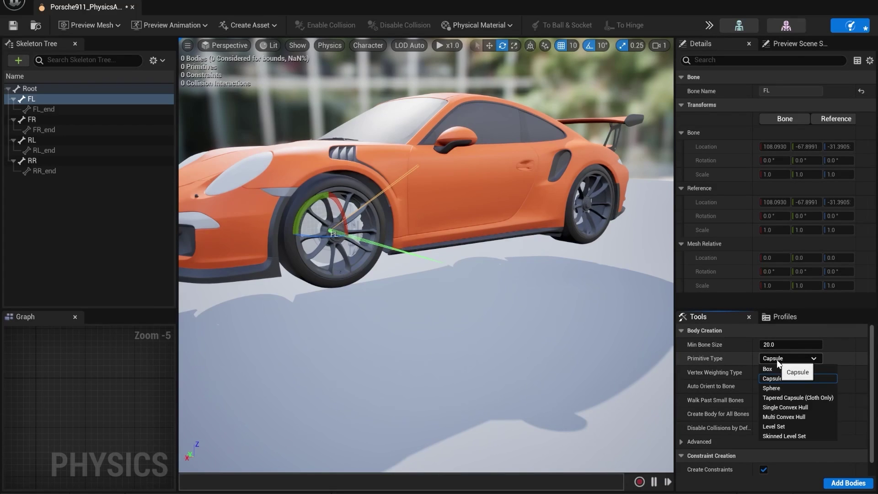
left_click(778, 389)
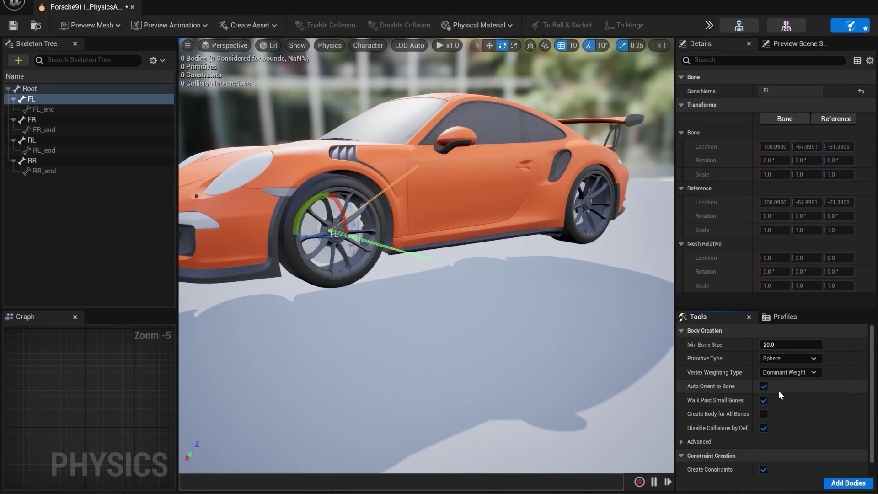
left_click(847, 483)
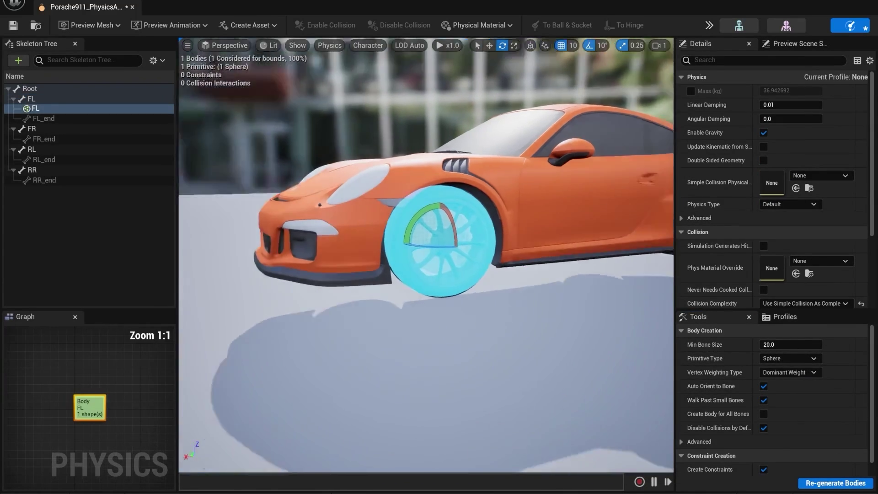
Add a sphere physics body to the FR bone
right_click_drag(426, 255, 594, 227)
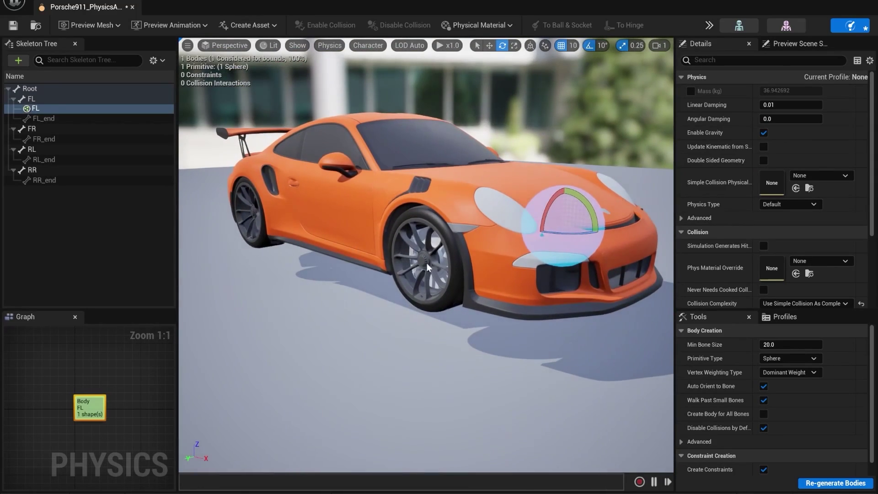
left_click(452, 246)
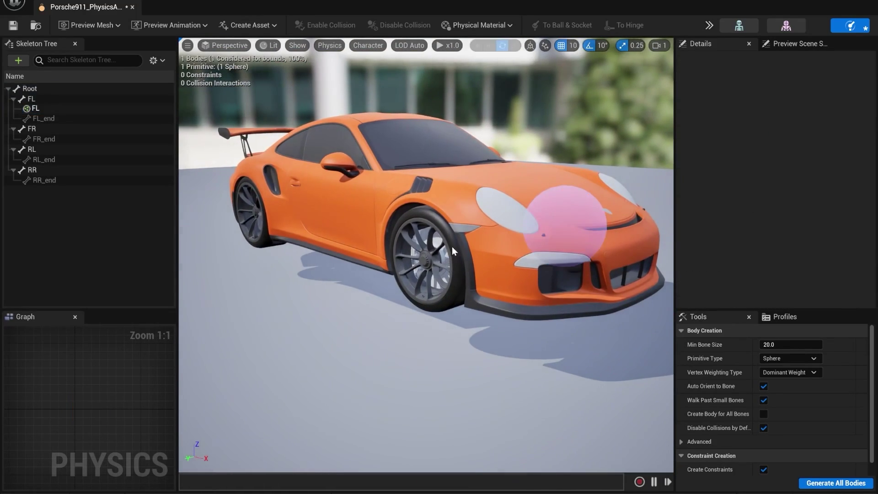
left_click(91, 129)
left_click(776, 359)
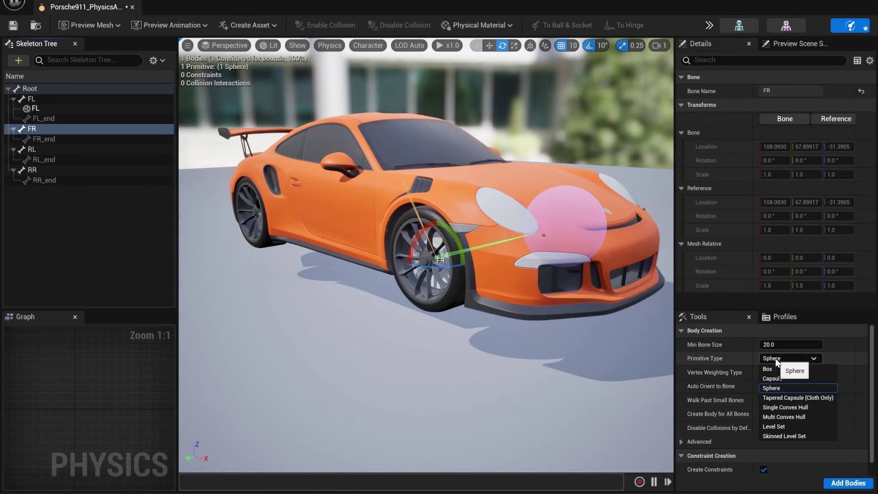
left_click(784, 377)
left_click(848, 483)
Add a sphere physics body to the RR bone
right_click_drag(503, 267, 541, 265)
left_click(37, 158)
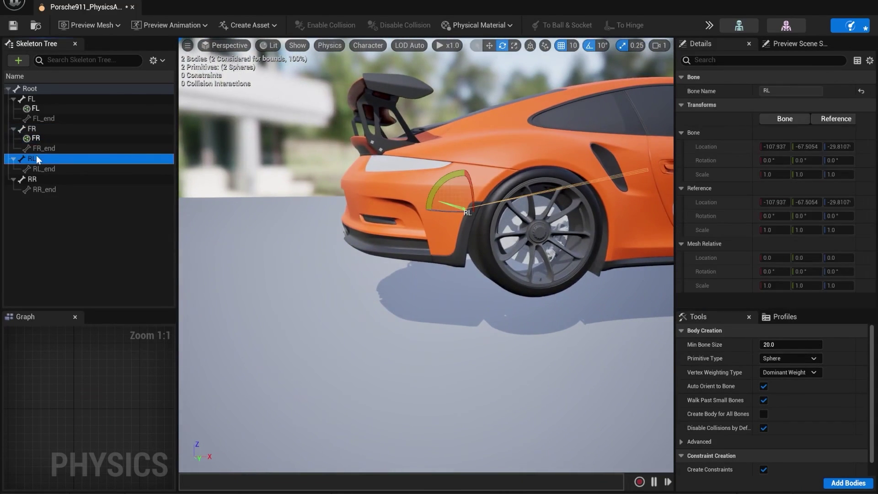
left_click(33, 179)
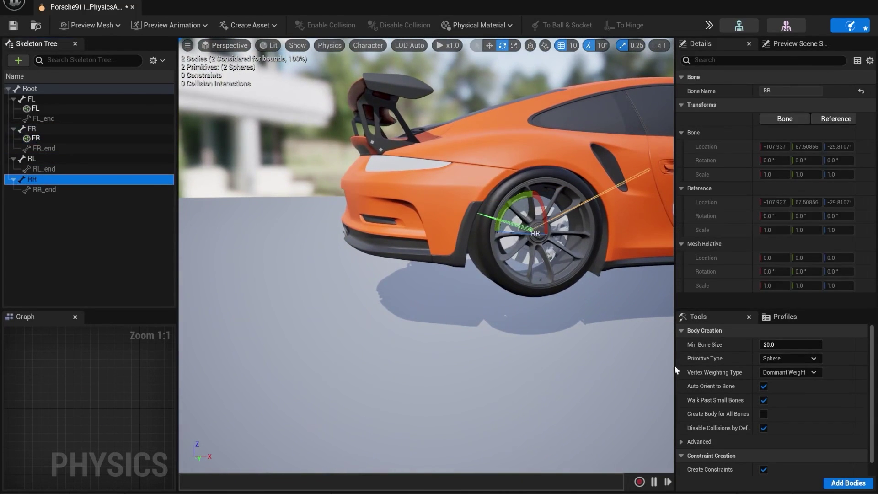
left_click(849, 482)
Add a sphere physics body to the RL bone
right_click_drag(425, 256, 366, 257)
left_click(58, 159)
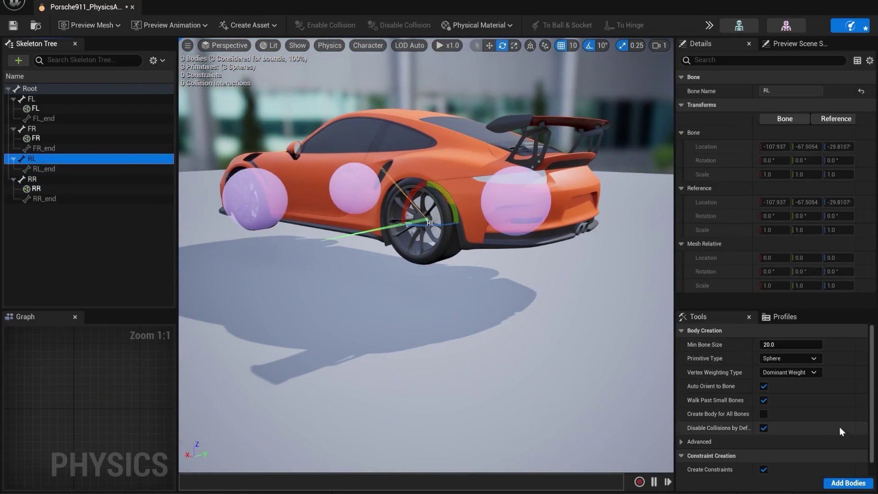
left_click(838, 486)
Try a sphere physics body on the Root bone and undo it
right_click_drag(425, 257, 608, 299)
left_click(32, 89)
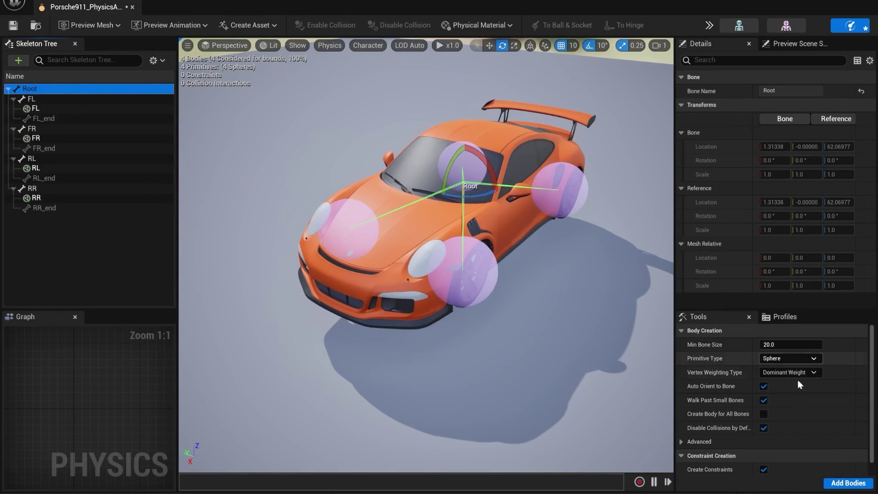
left_click(848, 483)
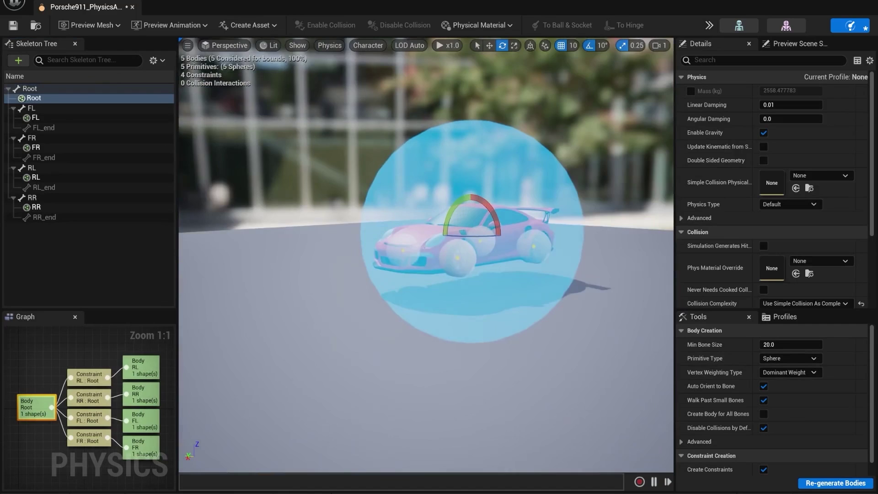
right_click_drag(435, 276, 481, 266)
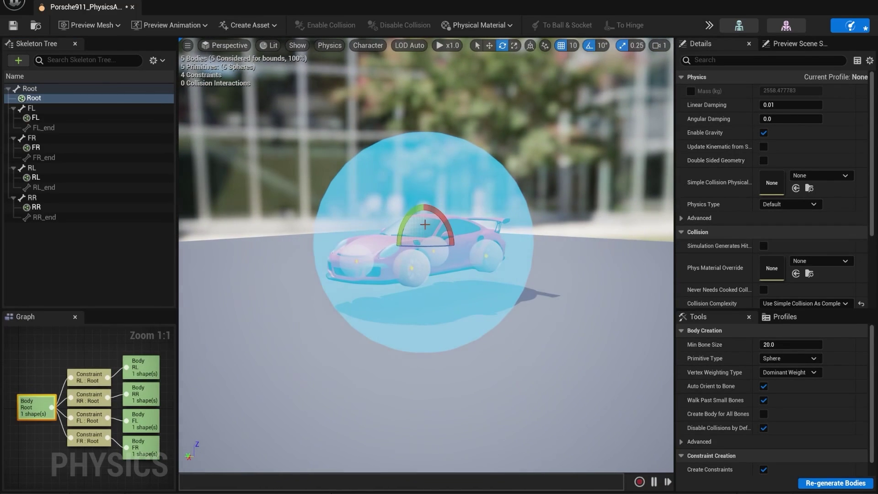
key("ctrl+z")
Add a physics body to the Root bone with the primitive type Multi Convex Hull
scroll(425, 224, "up", 5)
right_click_drag(425, 224, 395, 229)
left_click(43, 89)
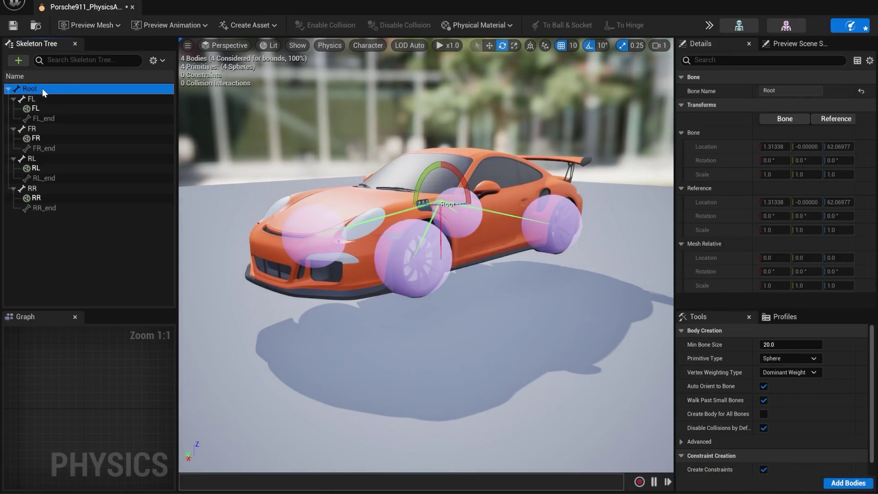
left_click(790, 358)
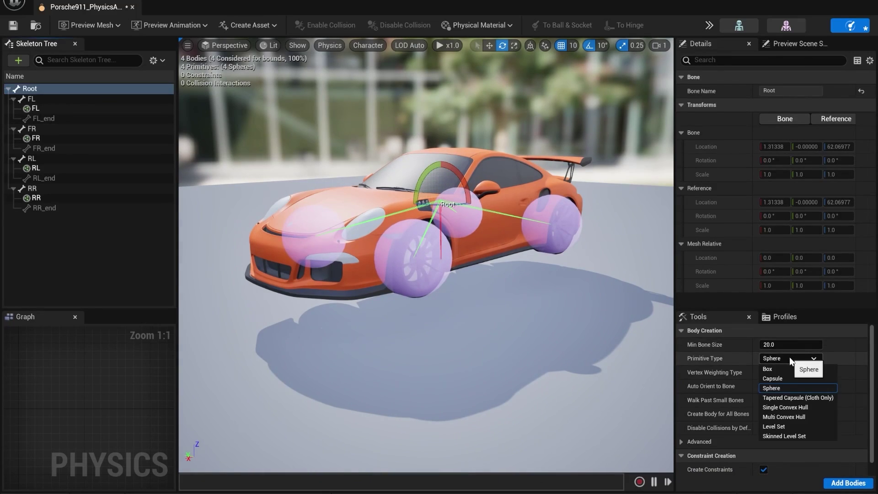
left_click(793, 407)
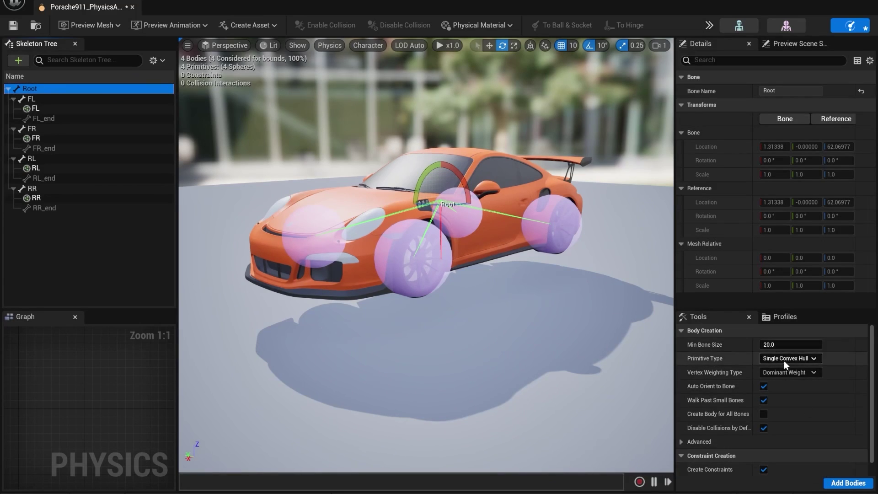
left_click(785, 358)
left_click(783, 416)
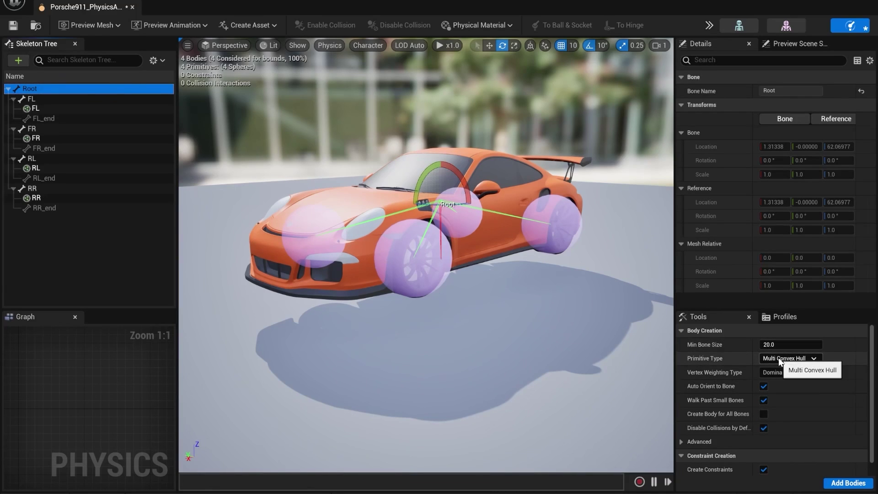
left_click(778, 357)
left_click(778, 358)
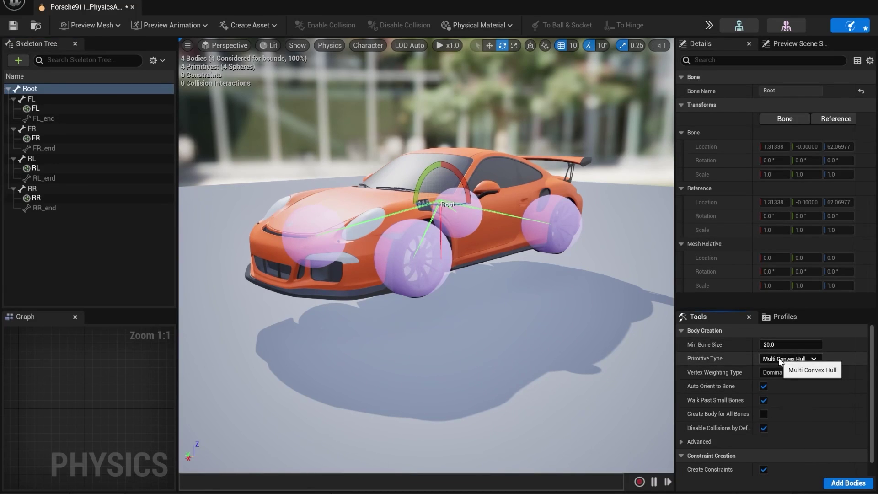
left_click(848, 482)
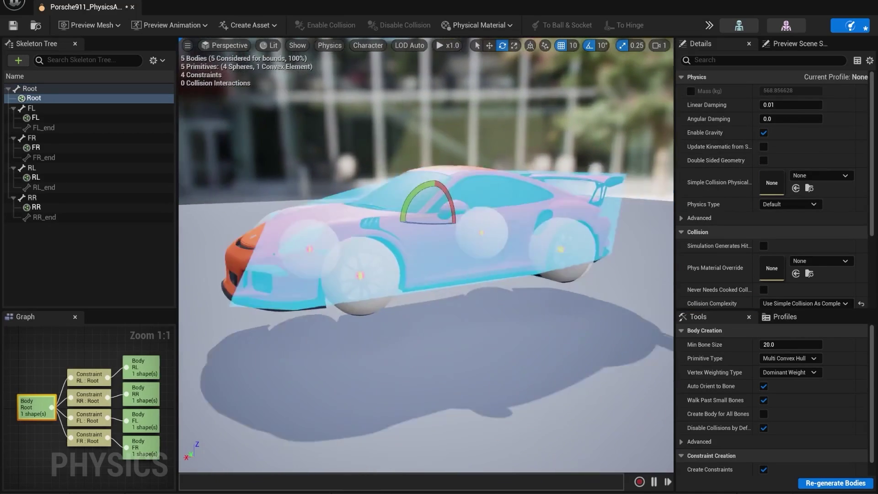
Regenerate the Root physics body with the primitive type Single Convex Hull and inspect it around the car
right_click_drag(425, 256, 398, 266)
left_click(788, 358)
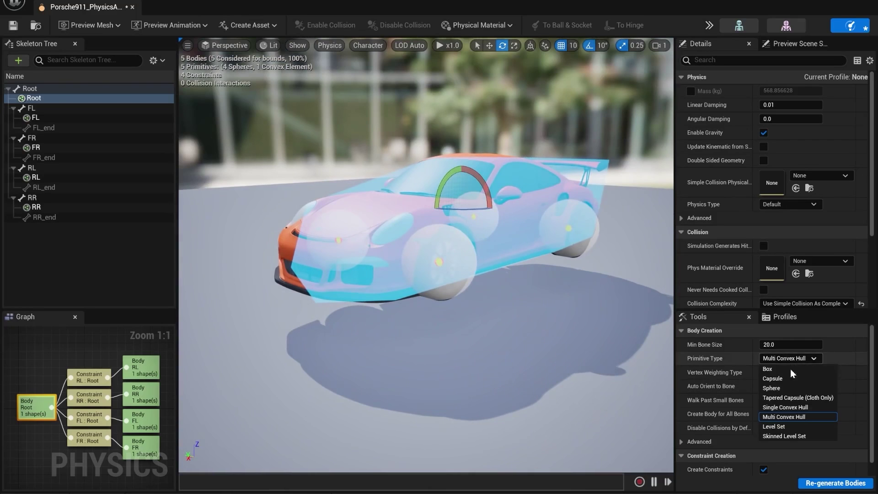
left_click(785, 407)
left_click(835, 483)
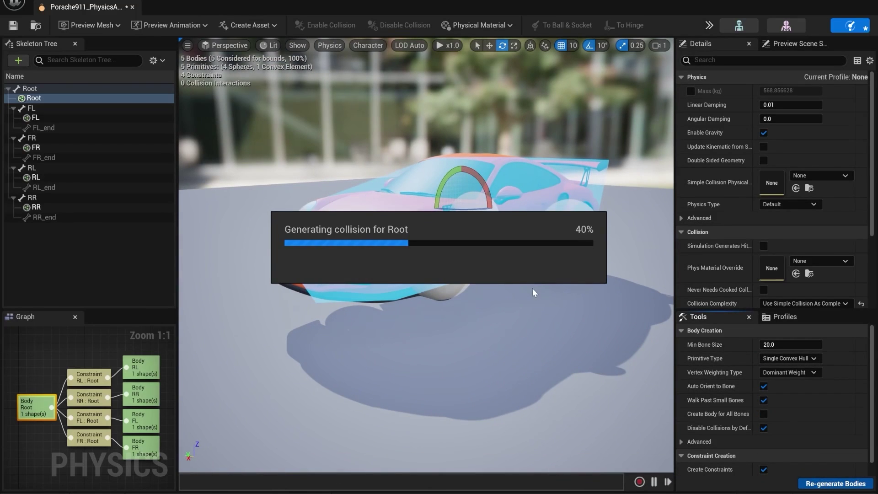
mouse_move(486, 265)
right_mouse_down()
mouse_move(512, 268)
mouse_move(480, 270)
right_mouse_up()
left_click(776, 358)
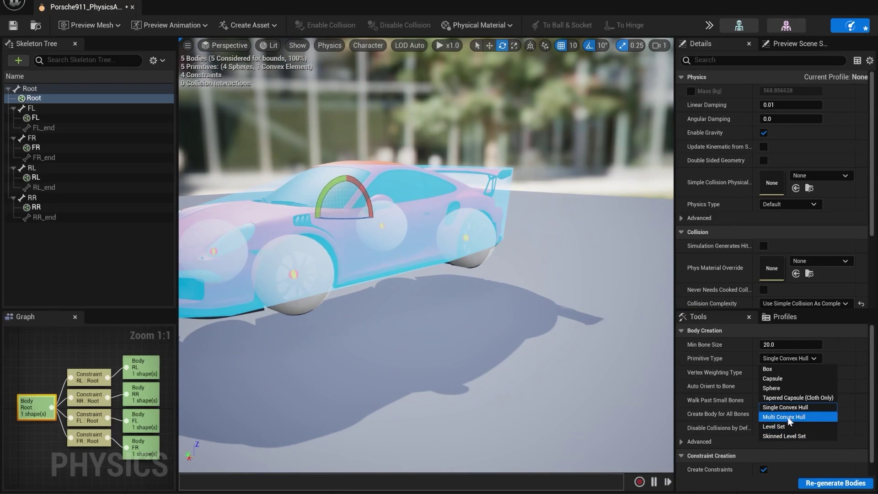
left_click(854, 362)
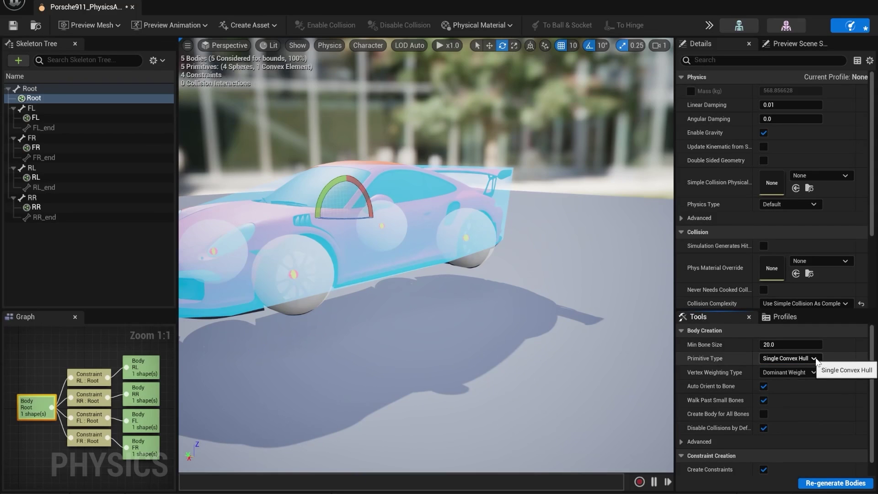
right_click_drag(538, 259, 425, 270)
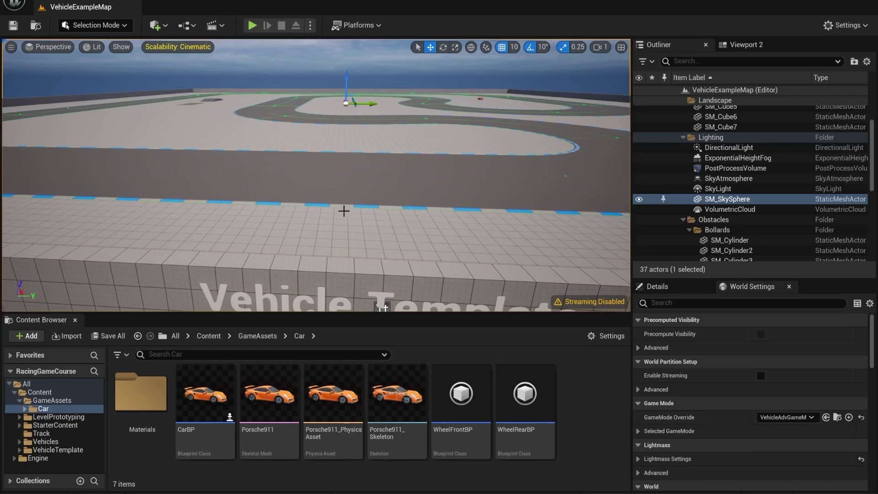
Open the CarBP blueprint and expand the Engine Setup of its Vehicle Movement Component
double_click(211, 395)
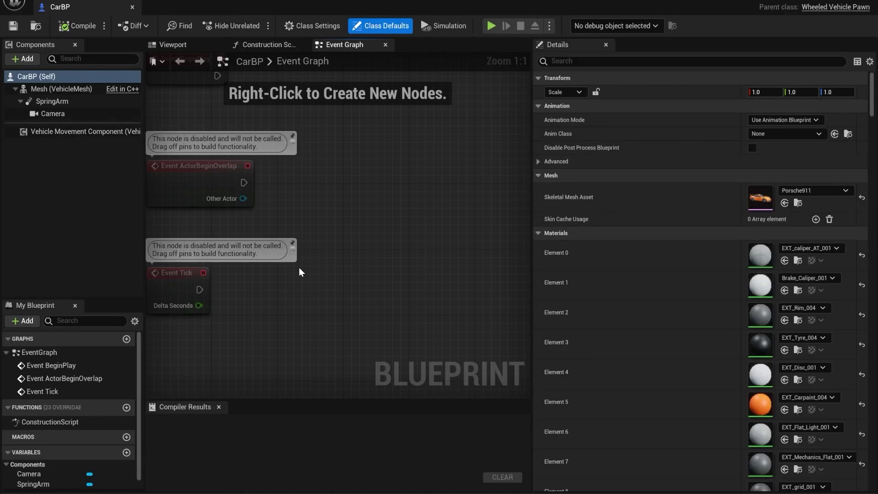
scroll(608, 215, "down", 2)
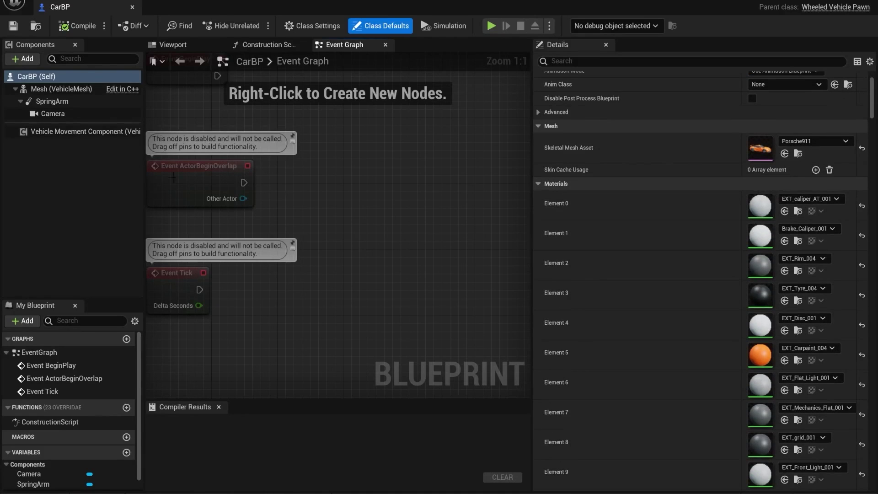
left_click(61, 131)
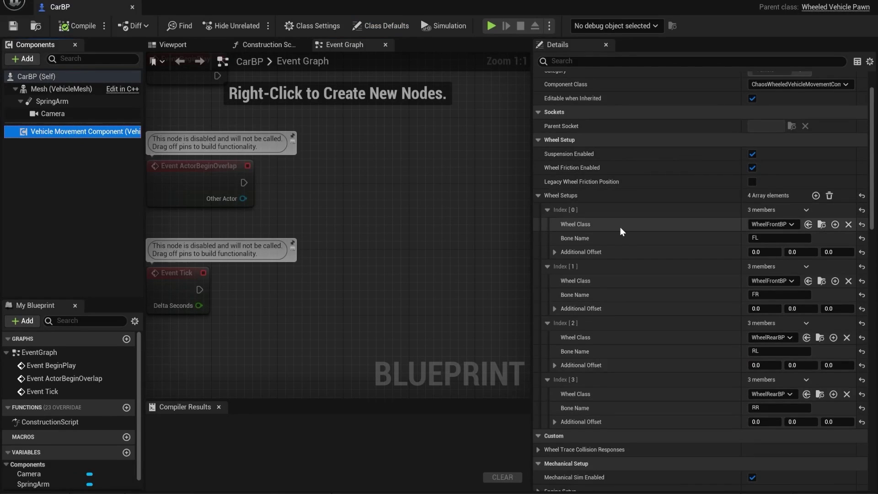
scroll(633, 230, "down", 10)
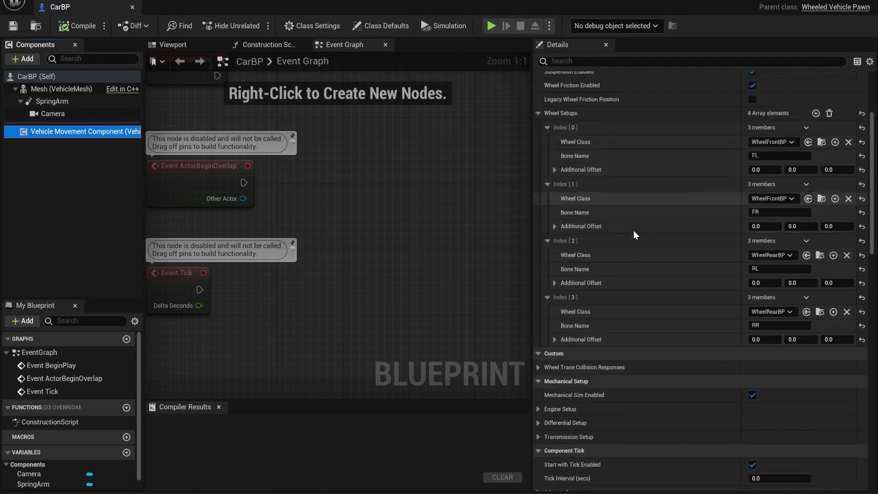
left_click(538, 213)
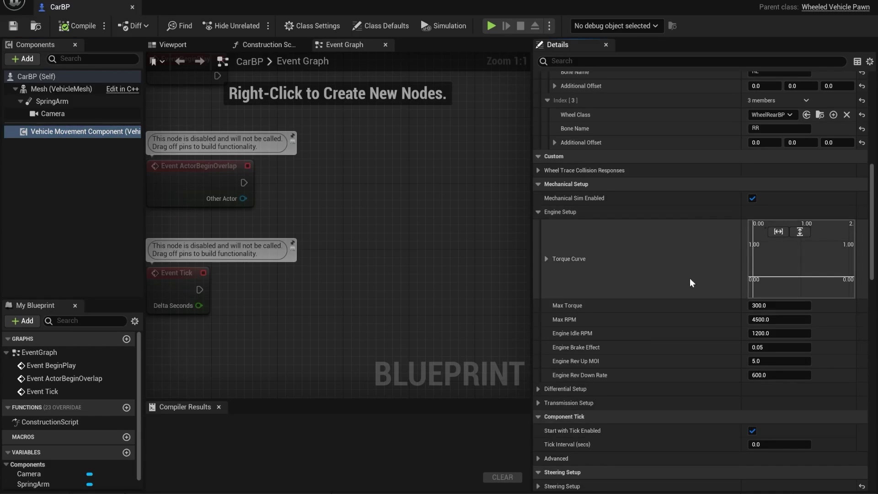
Open the engine's Torque Curve in the curve editor and add one key at about time 19.4, value 99.9, undoing any extra key
double_click(782, 257)
left_click_drag(608, 259, 539, 131)
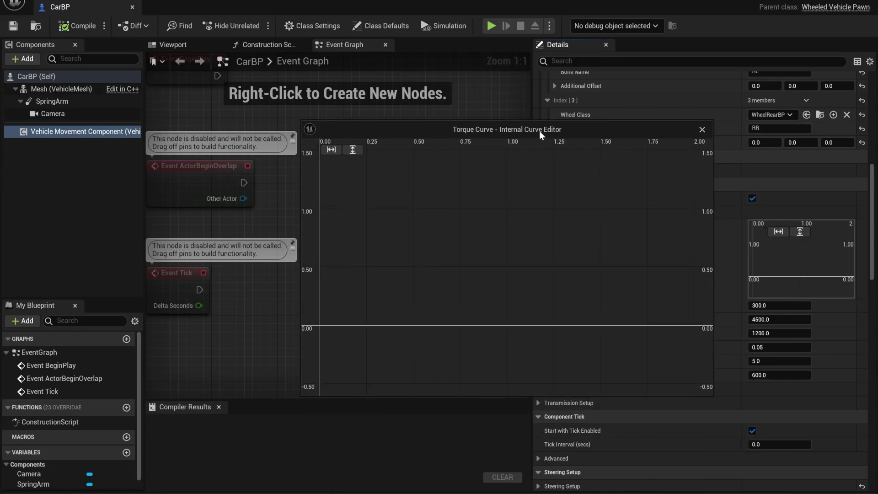
scroll(428, 298, "down", 4)
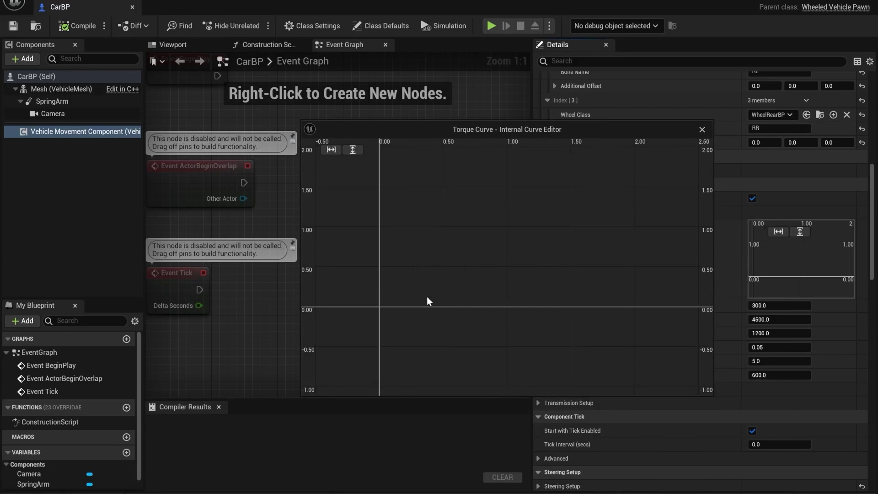
scroll(460, 265, "down", 5)
scroll(521, 211, "down", 8)
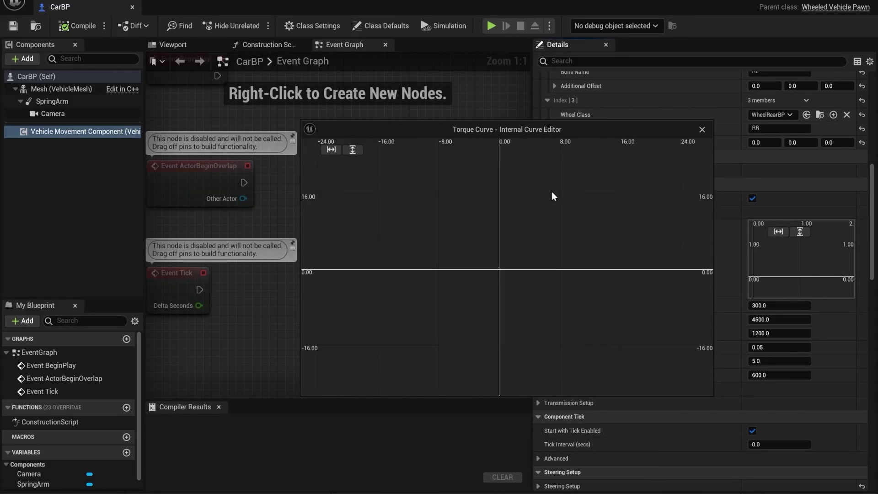
scroll(478, 265, "down", 11)
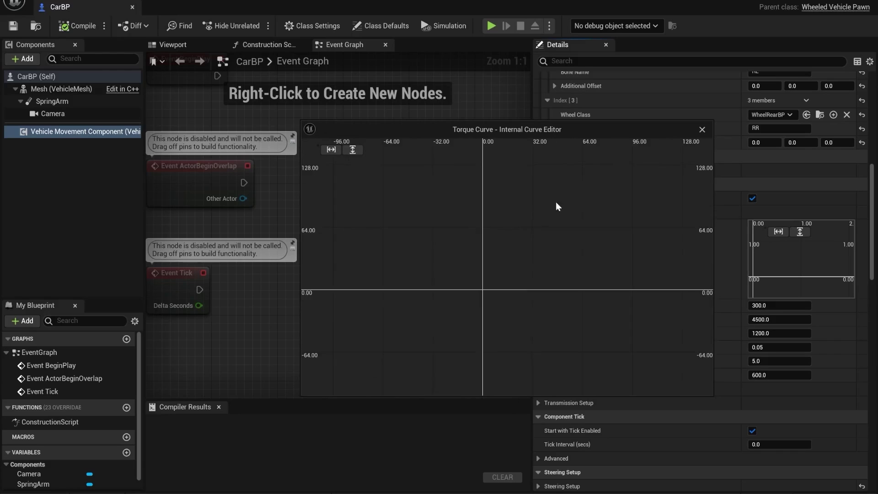
right_click_drag(556, 202, 480, 270)
scroll(481, 271, "down", 12)
right_click_drag(594, 204, 472, 240)
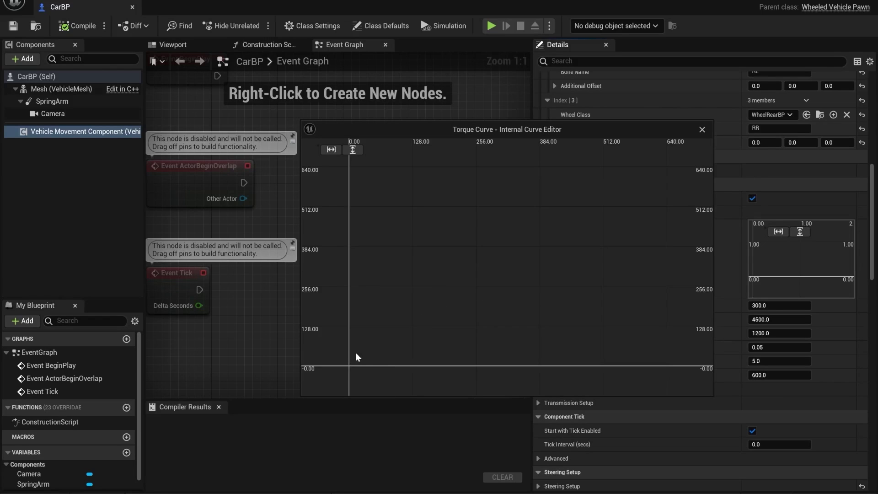
left_click(358, 334, "shift")
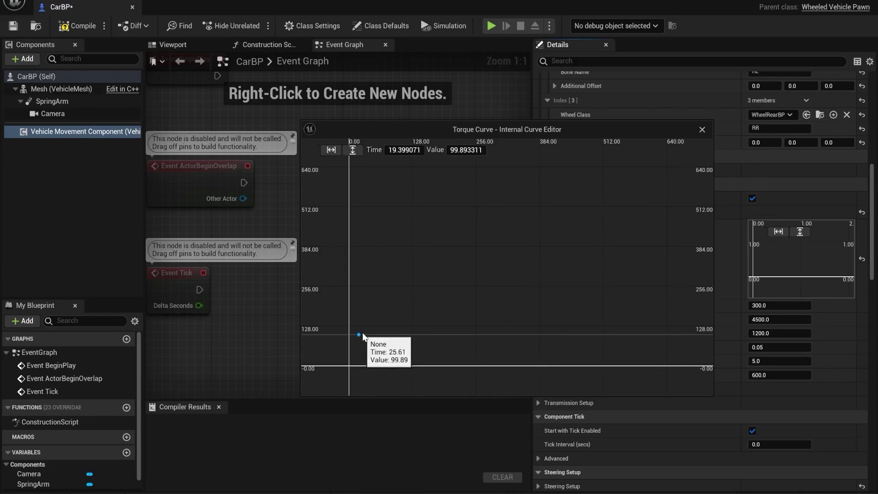
left_click(368, 314, "shift")
key("ctrl+z")
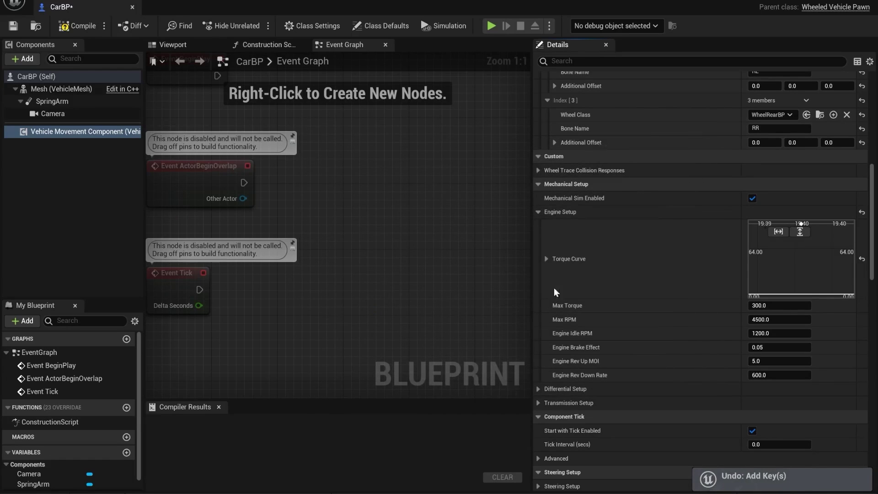
Reopen the engine's Torque Curve in the curve editor and delete its key at time 19.4
double_click(754, 258)
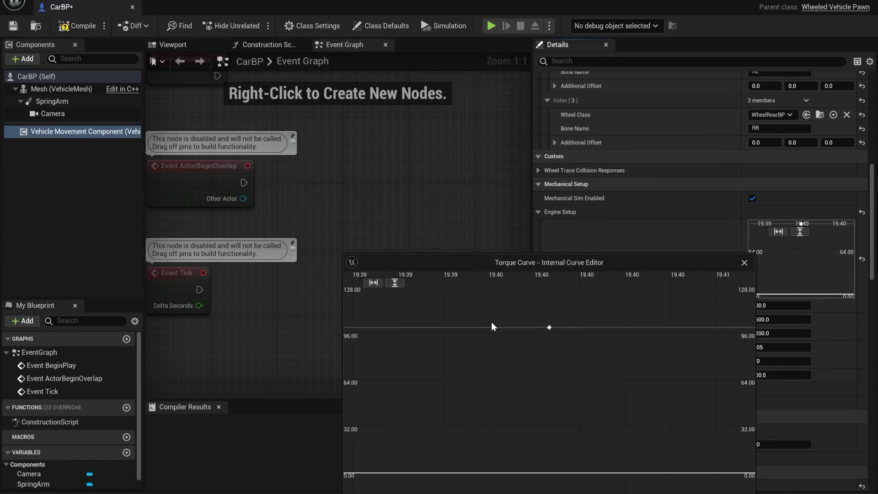
scroll(531, 361, "down", 8)
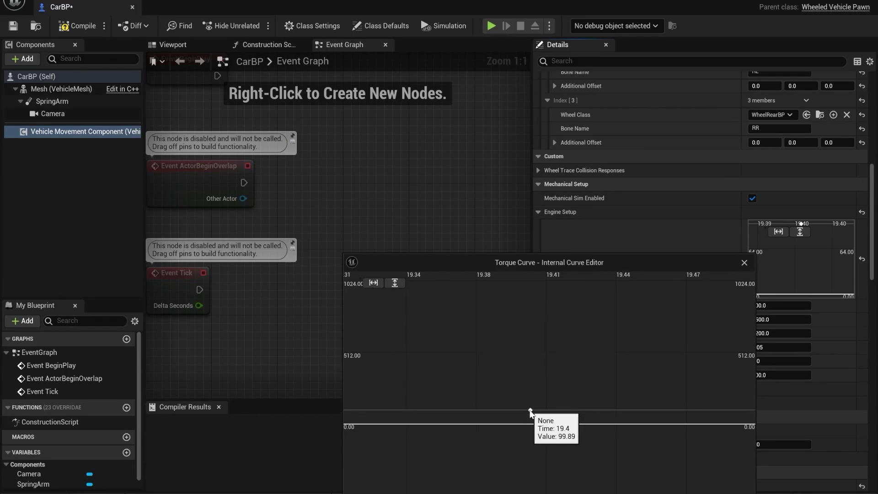
left_click(530, 411)
key("Delete")
scroll(445, 420, "down", 5)
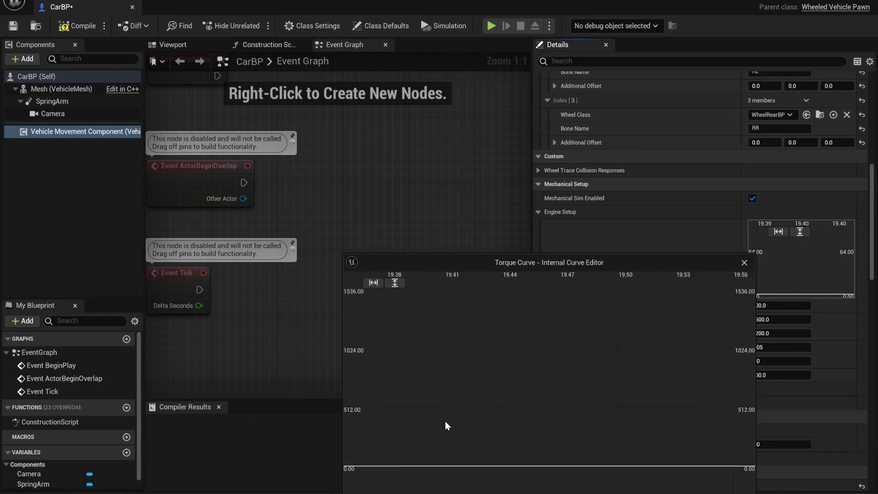
Add eight torque curve keys rising from the origin and flattening out to about value 683 at time 0.124
scroll(480, 381, "up", 4)
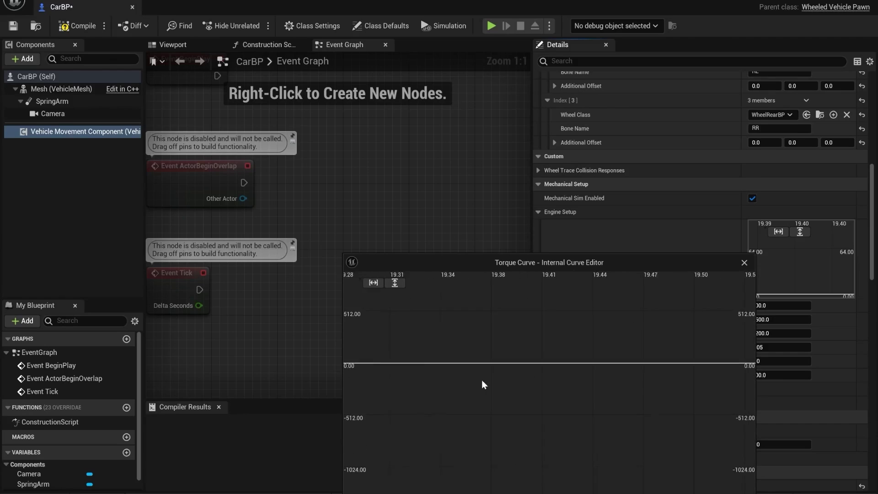
right_click_drag(483, 404, 507, 404)
scroll(414, 407, "down", 15)
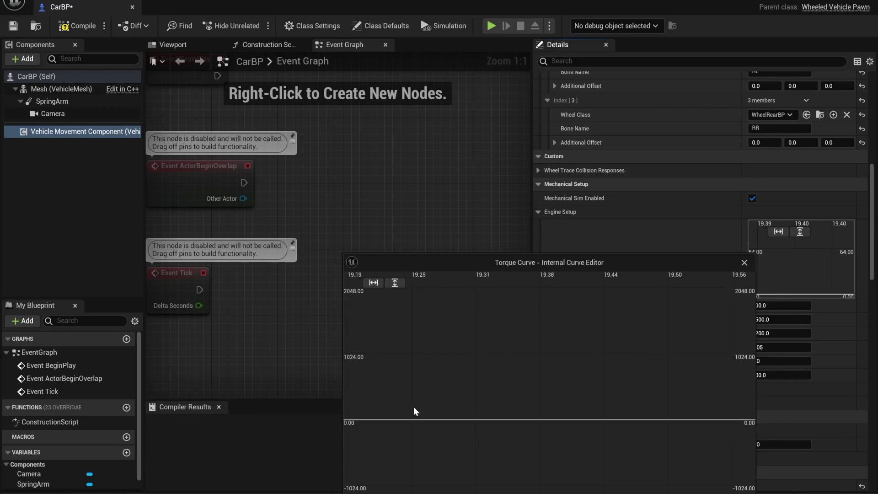
scroll(464, 390, "down", 20)
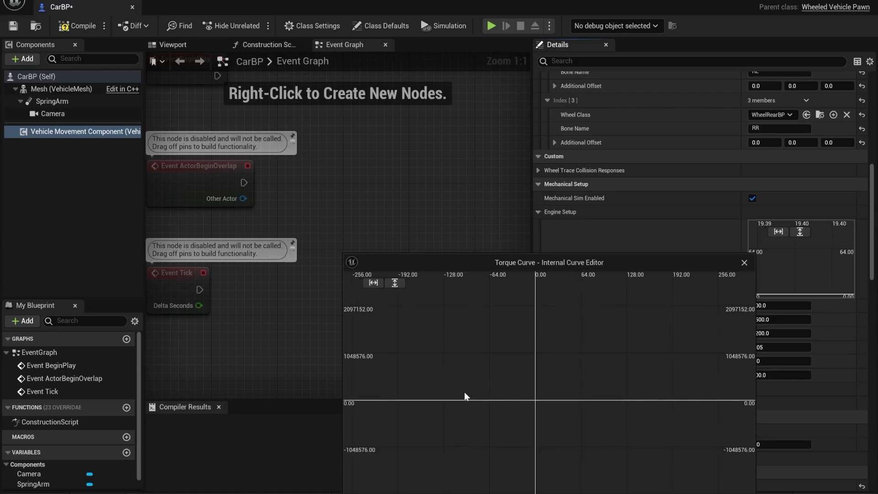
scroll(528, 400, "up", 15)
scroll(477, 375, "up", 5)
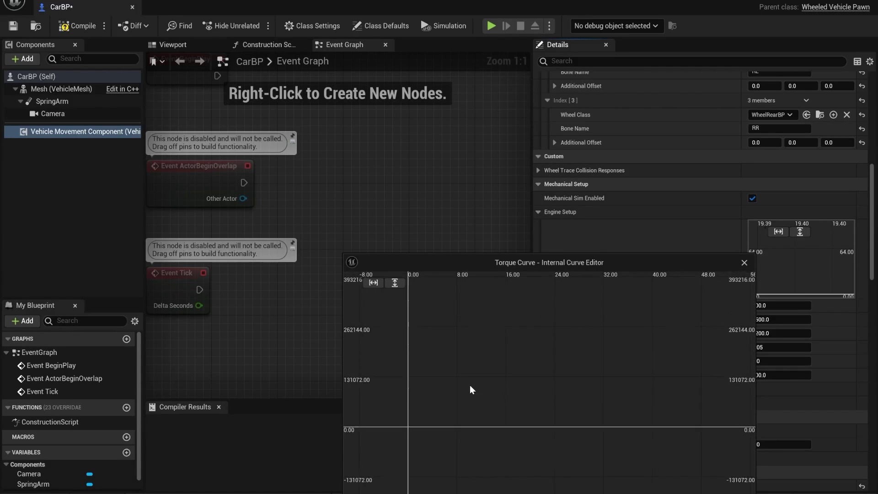
right_click_drag(483, 348, 686, 358)
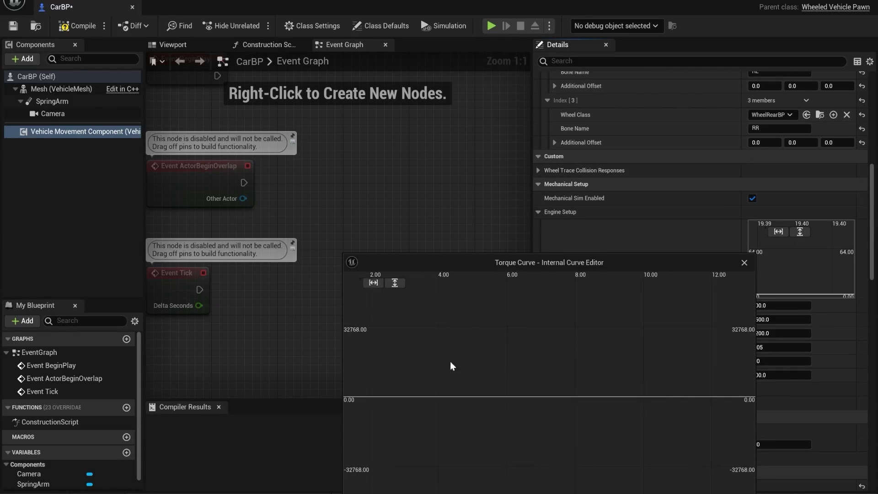
right_click_drag(450, 361, 713, 353)
right_click_drag(593, 364, 502, 364)
scroll(427, 383, "up", 8)
scroll(427, 382, "up", 1)
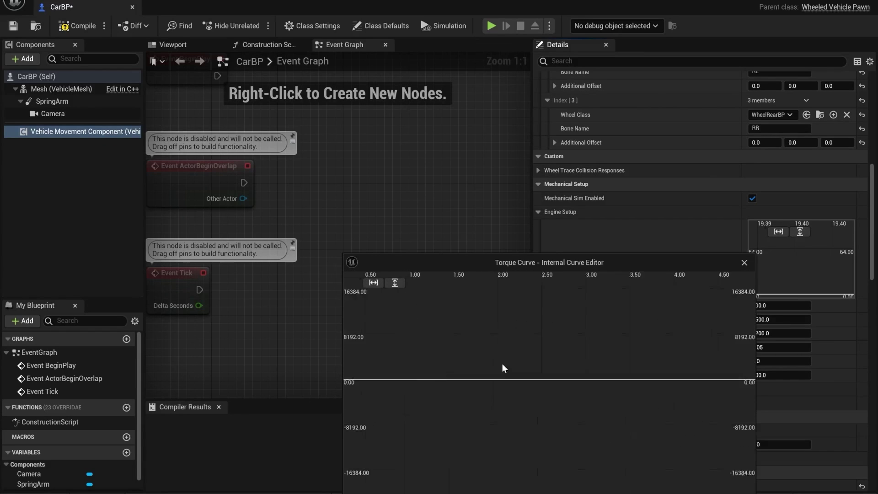
right_click_drag(369, 367, 504, 396)
scroll(498, 400, "up", 9)
right_click_drag(416, 391, 447, 374)
scroll(500, 364, "up", 5)
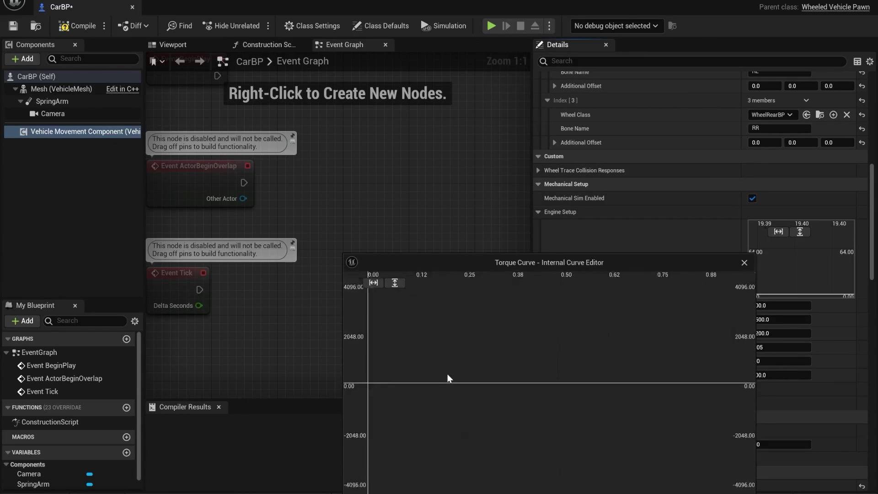
scroll(457, 379, "up", 5)
right_click_drag(411, 352, 575, 369)
scroll(575, 369, "up", 6)
right_click_drag(466, 379, 518, 391)
scroll(490, 392, "up", 3)
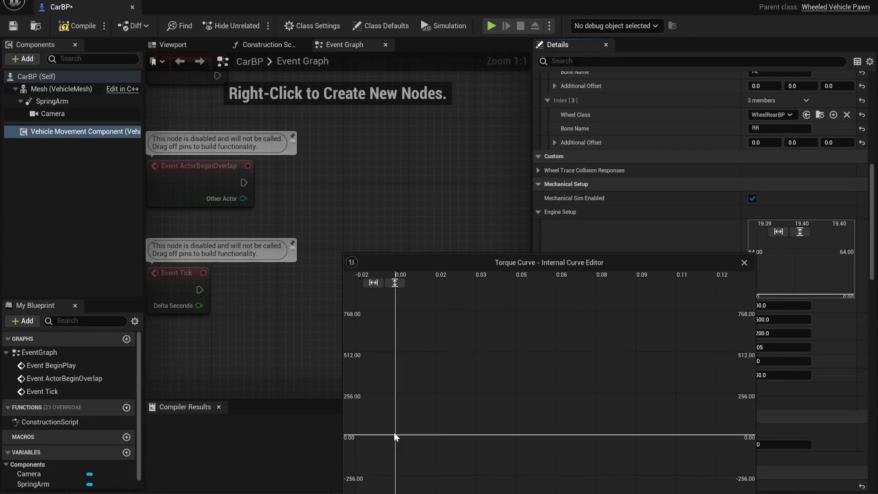
left_click(395, 434, "shift")
left_click(402, 417, "shift")
left_click(419, 386, "shift")
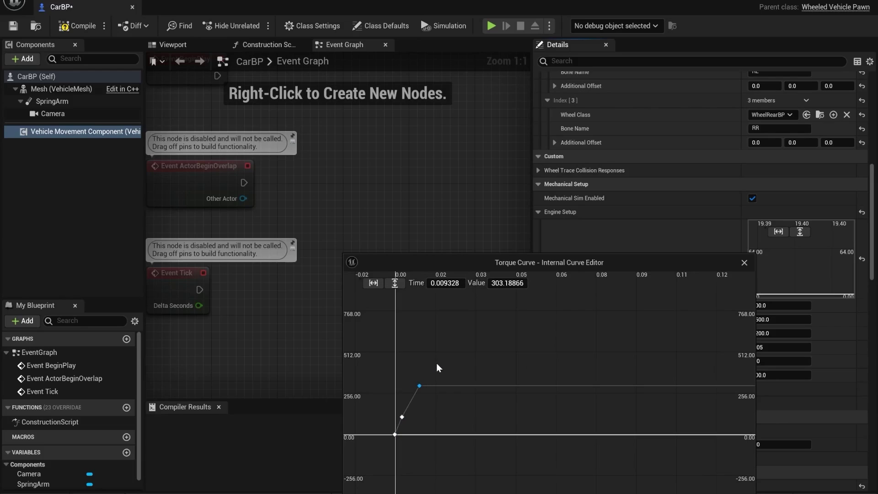
left_click(436, 363, "shift")
left_click(491, 341, "shift")
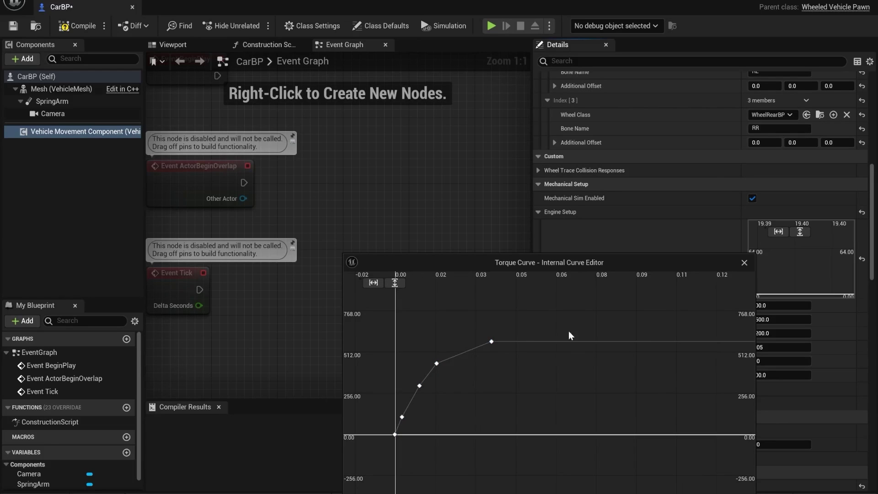
left_click(596, 328, "shift")
left_click(679, 325, "shift")
left_click(713, 324, "shift")
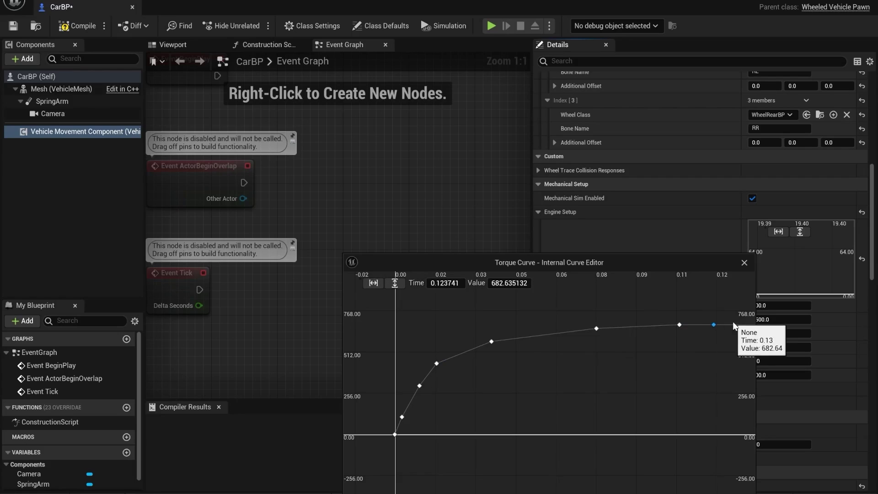
Lower the torque curve keys into a gentler rise, from about 128 at time 0.013 to about 512 at time 0.127
left_click_drag(713, 325, 723, 352)
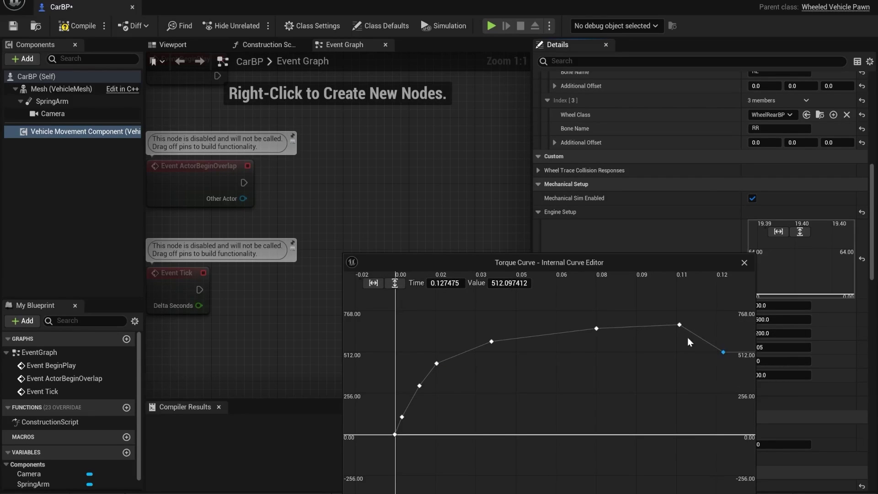
left_click_drag(679, 325, 670, 356)
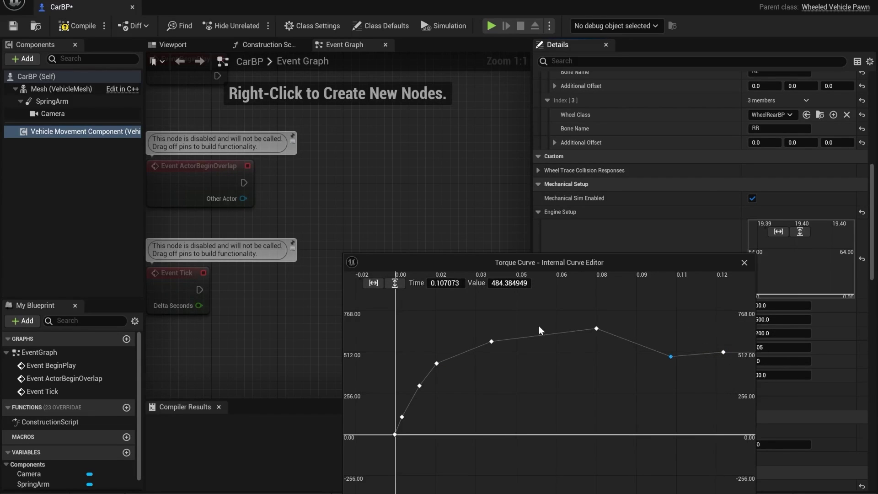
left_click_drag(598, 329, 588, 373)
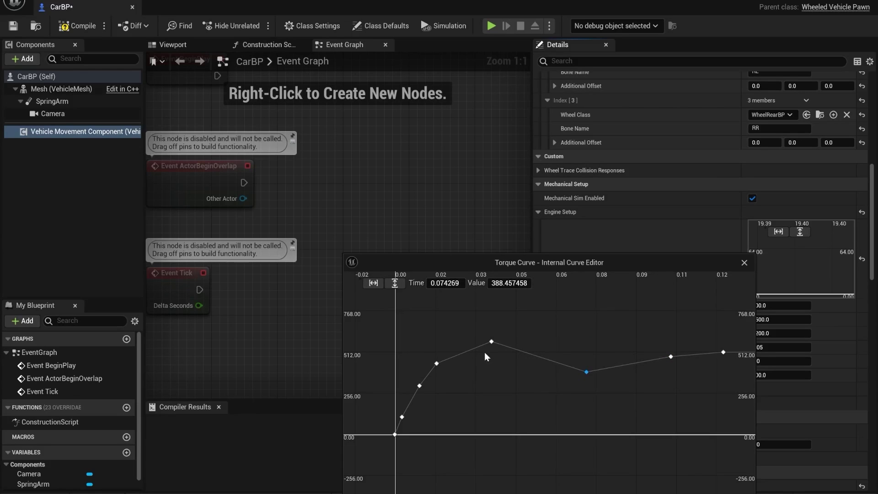
left_click_drag(491, 342, 497, 392)
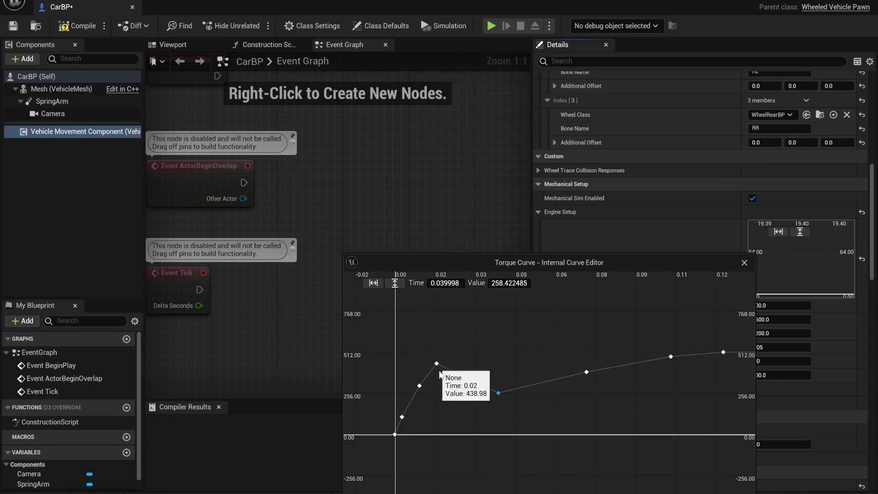
left_click_drag(437, 364, 429, 415)
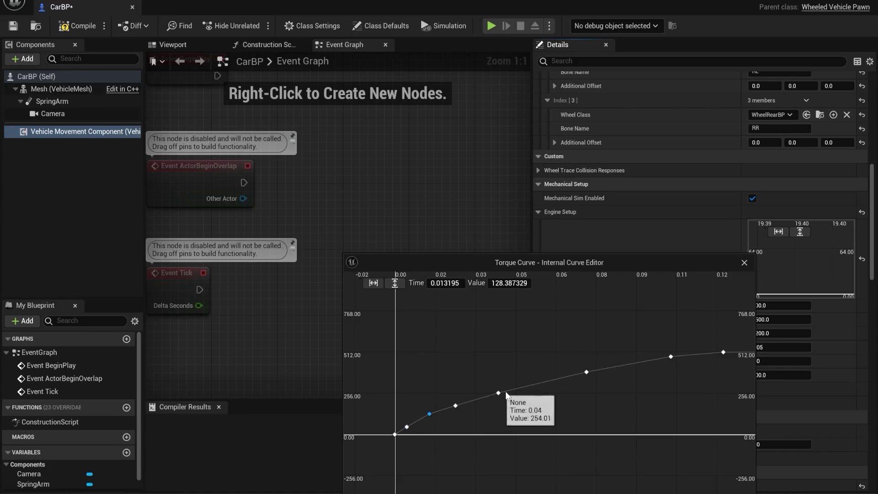
left_click_drag(497, 397, 523, 384)
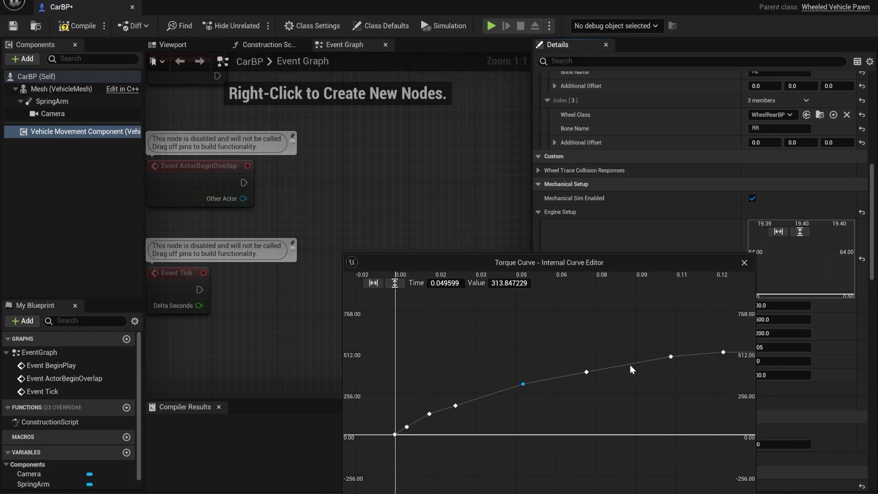
Raise the fourth to sixth torque curve keys to about 216, 386 and 493, and the last key to about 529
key("f")
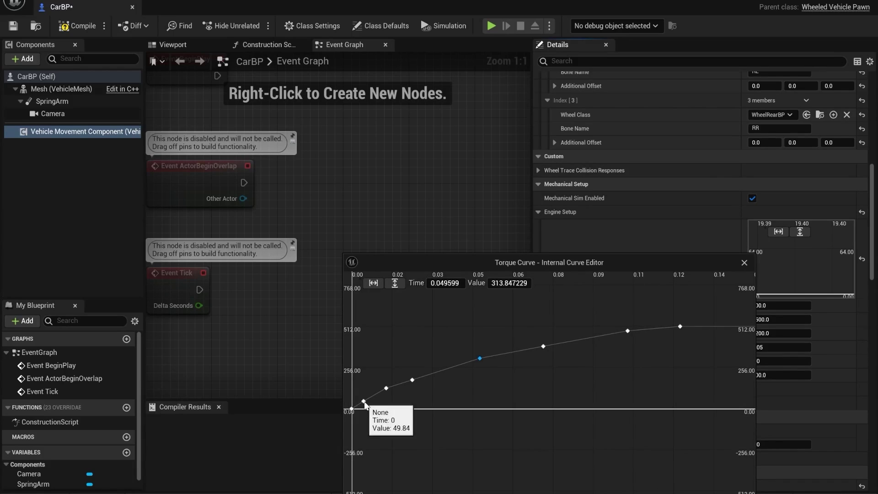
left_click_drag(411, 380, 413, 374)
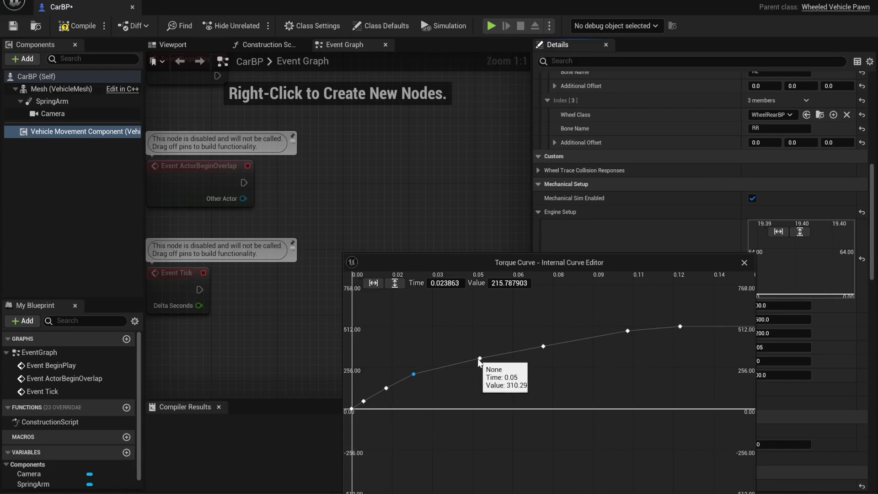
left_click_drag(479, 359, 483, 346)
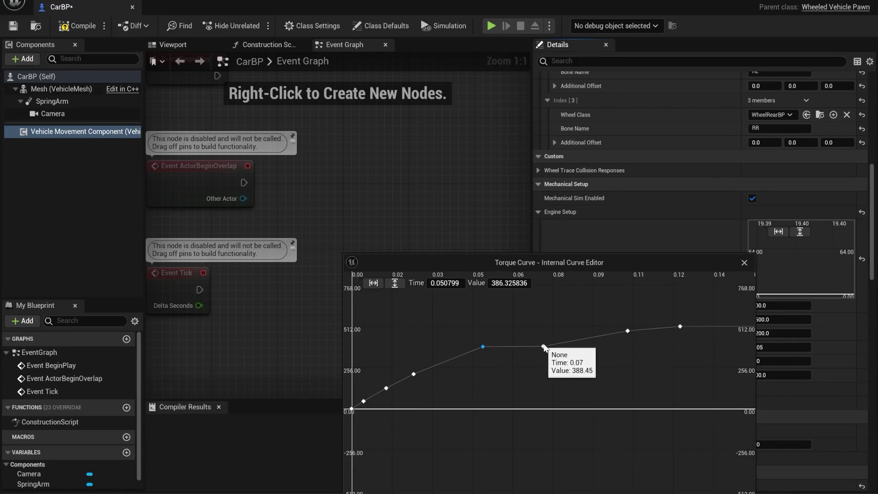
left_click_drag(544, 346, 545, 329)
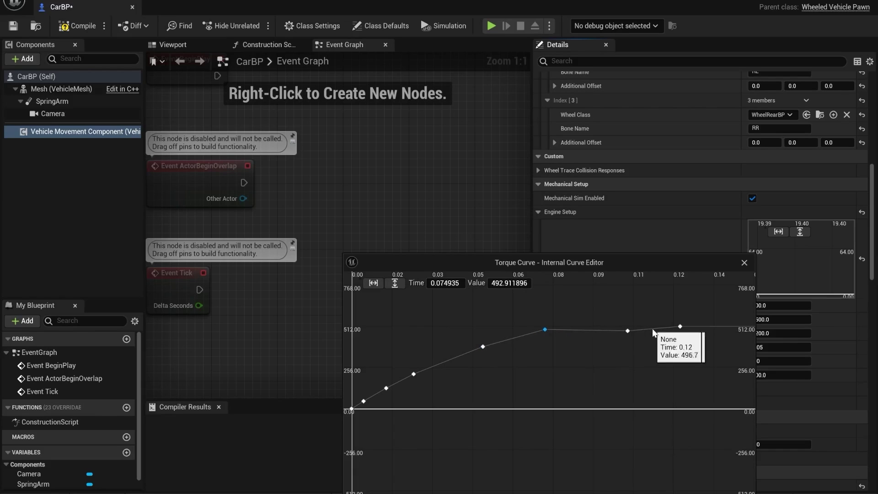
left_click(627, 330)
left_click_drag(627, 330, 680, 326)
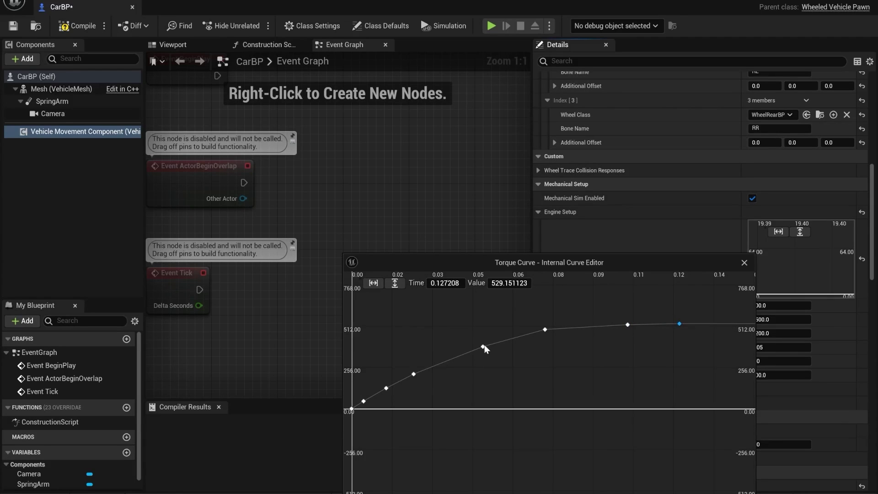
Shift the fifth and sixth torque curve keys slightly earlier, the sixth to about time 0.070, value 487, and compile the blueprint
left_click_drag(483, 347, 468, 347)
left_click_drag(546, 330, 533, 330)
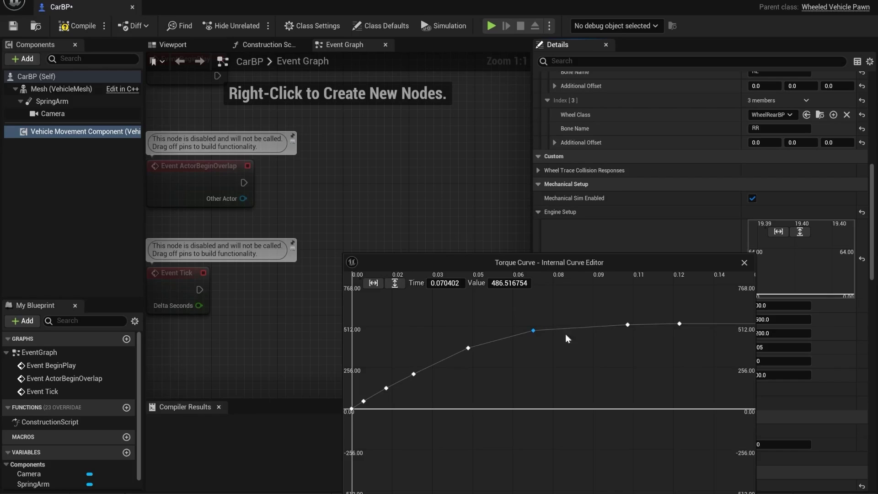
left_click(744, 262)
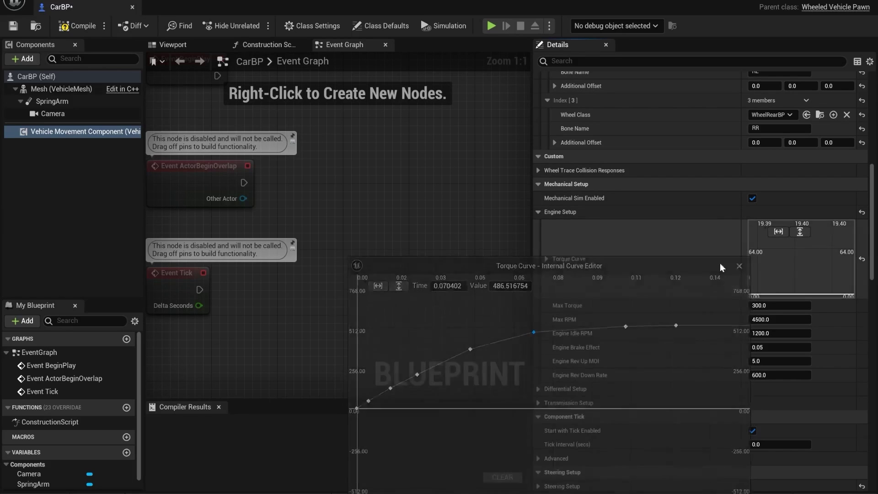
left_click(82, 27)
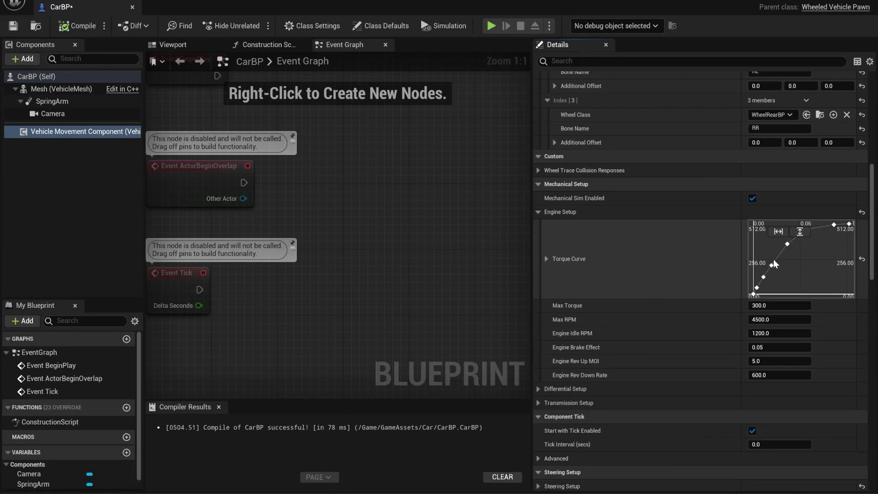
scroll(669, 295, "down", 2)
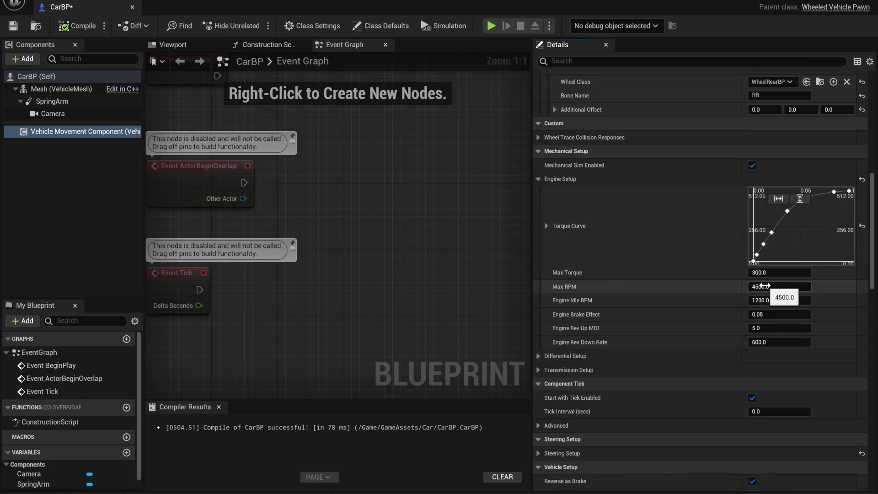
left_click(774, 288)
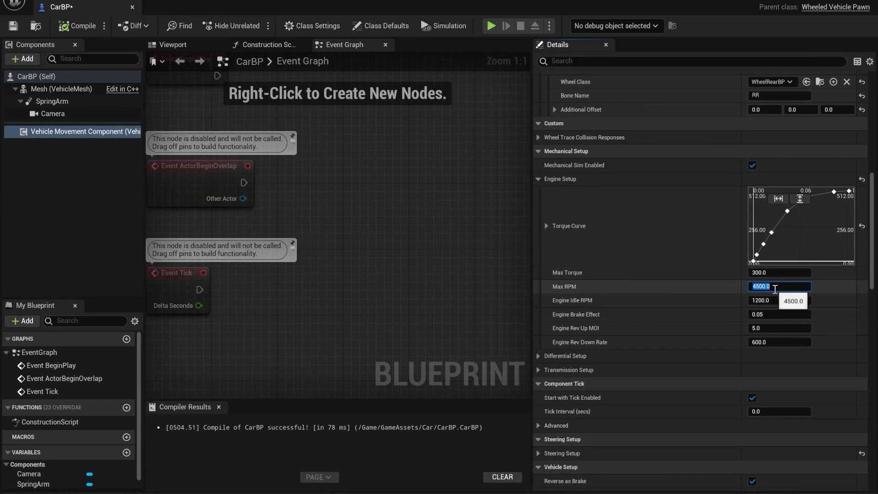
type("7000")
key("BackSpace")
key("BackSpace")
key("BackSpace")
key("BackSpace")
type("4500")
key("Return")
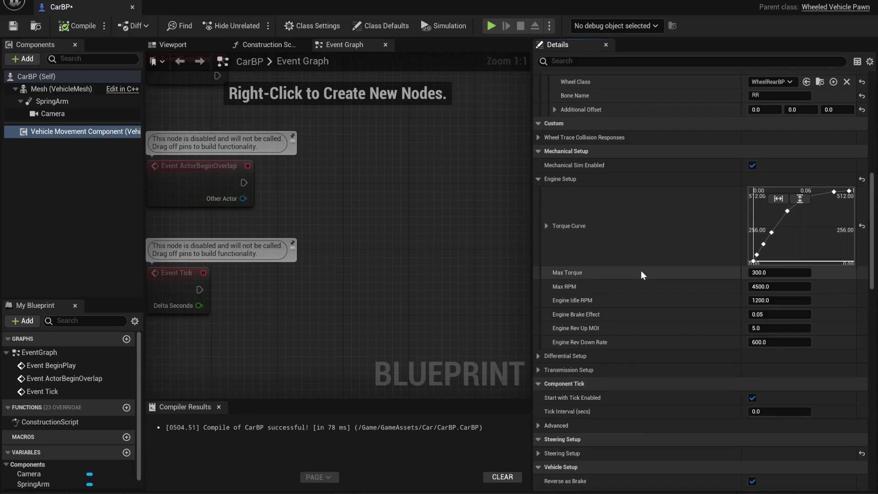
Examine the Differential Setup, Steering Setup and Vehicle Setup properties of the Vehicle Movement Component
scroll(641, 270, "down", 2)
left_click(537, 323)
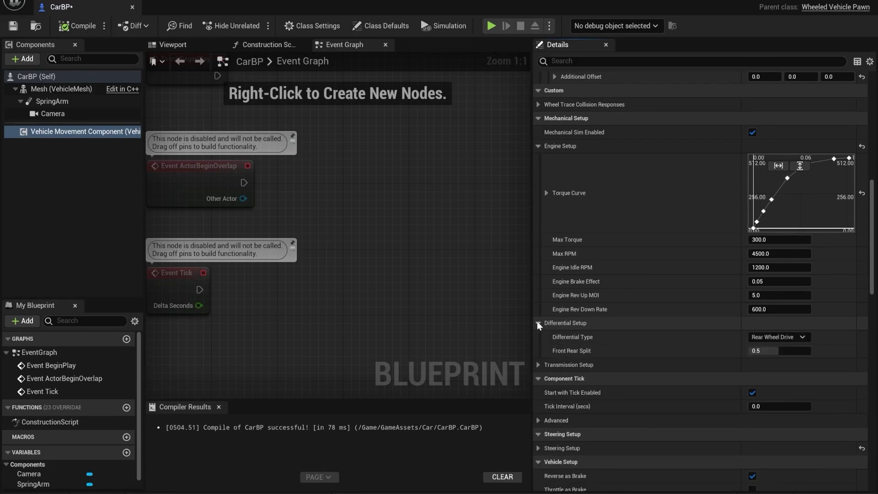
left_click(537, 322)
scroll(636, 314, "down", 2)
scroll(636, 314, "down", 2)
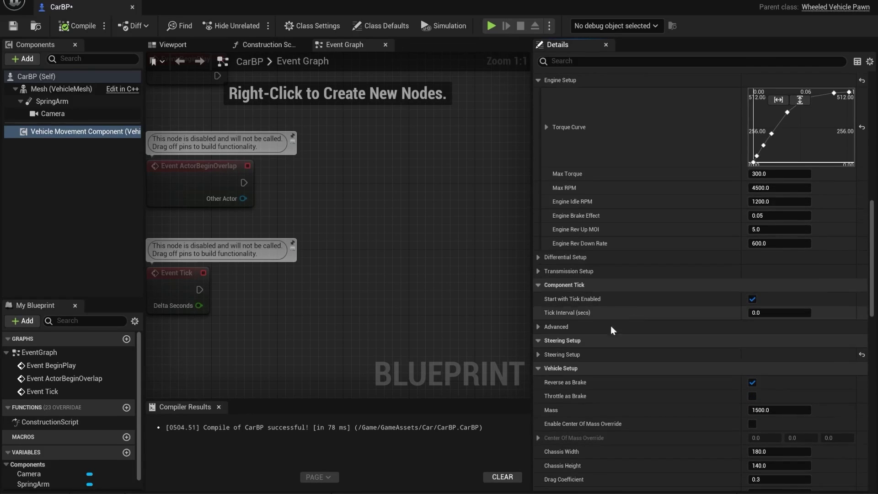
left_click(538, 350)
left_click(539, 351)
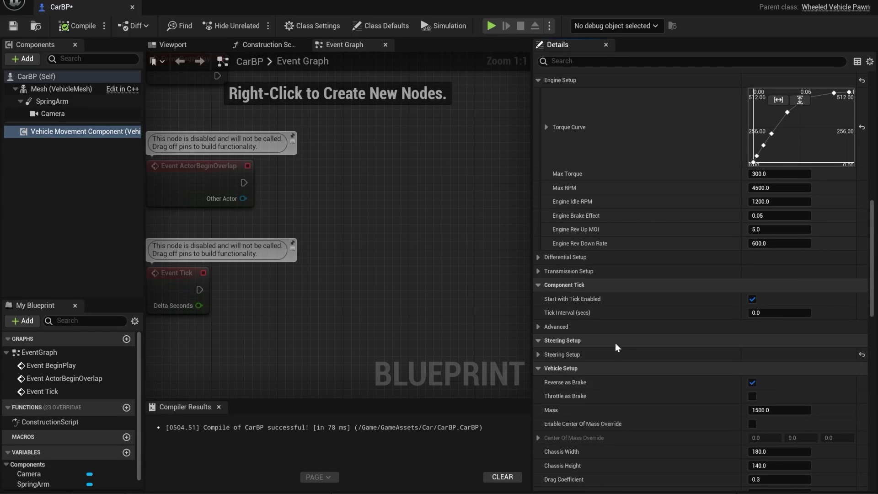
scroll(635, 336, "down", 7)
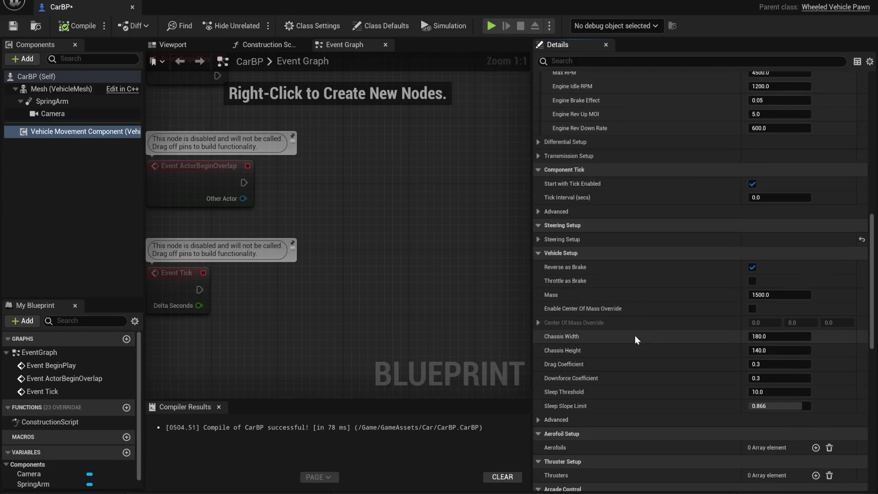
Inspect the Mass setting and toggle Enable Center Of Mass Override on and back off in the Vehicle Setup properties
scroll(635, 335, "down", 2)
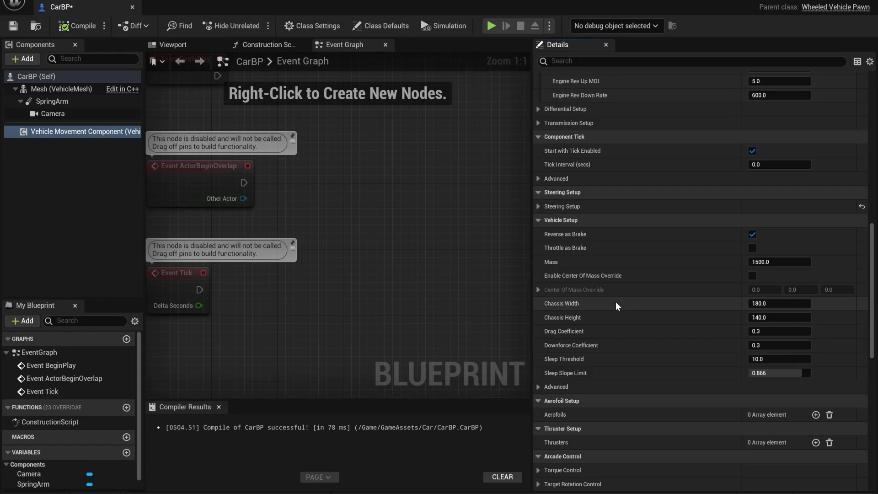
scroll(616, 306, "up", 2)
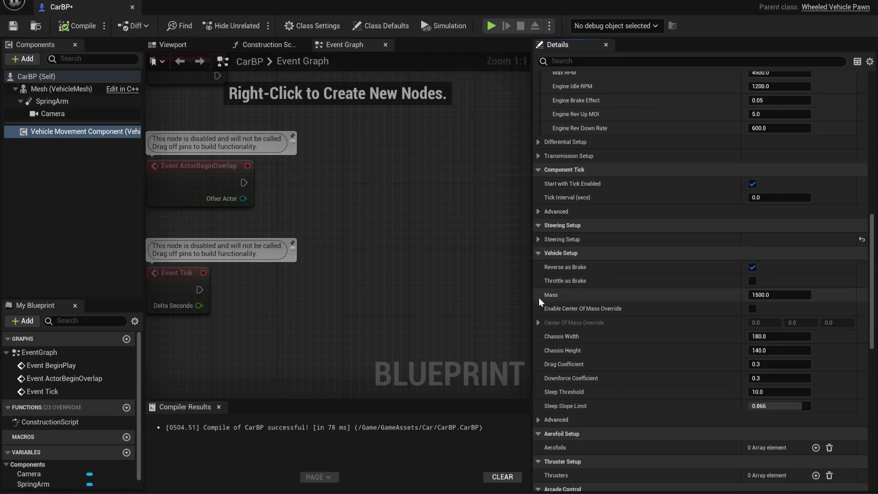
left_click(772, 296)
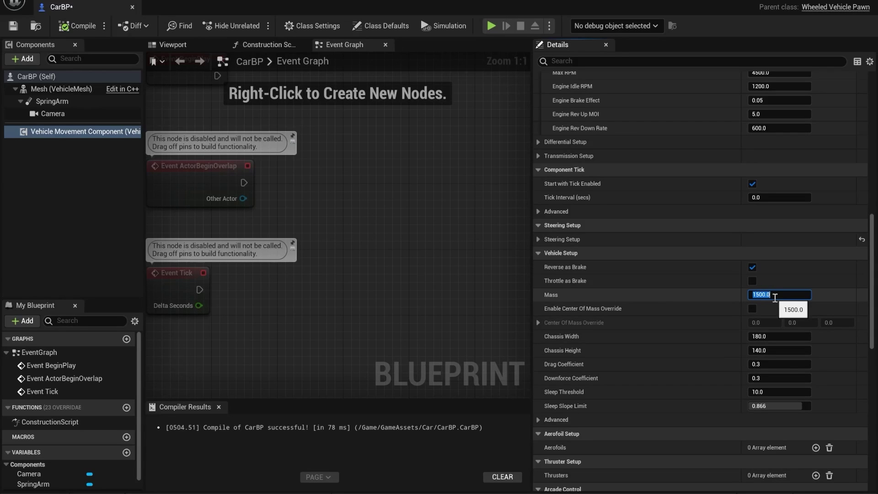
left_click(723, 300)
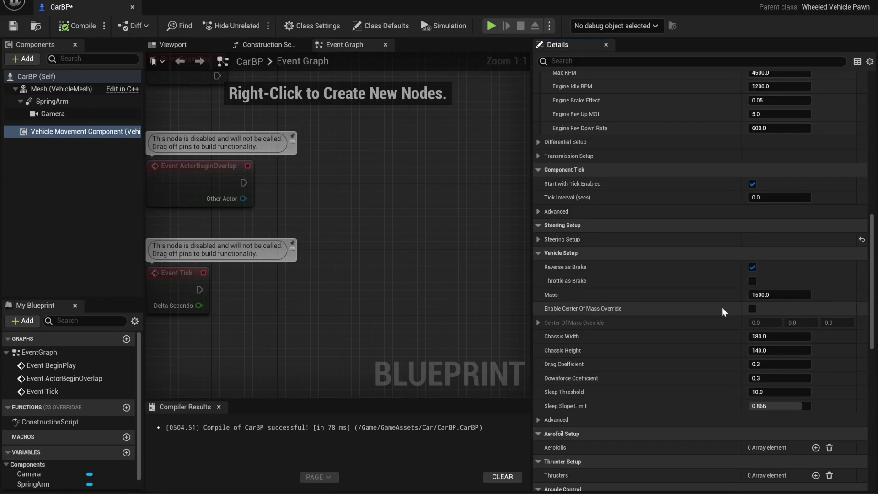
left_click(751, 309)
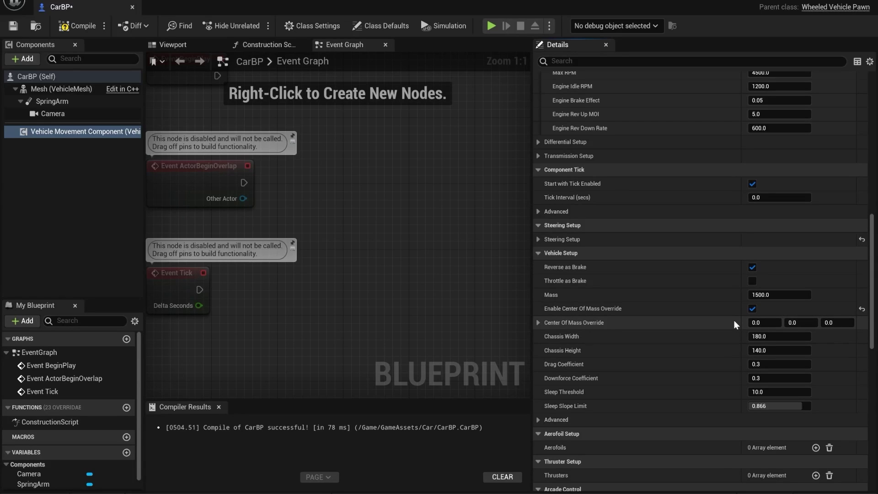
left_click(752, 309)
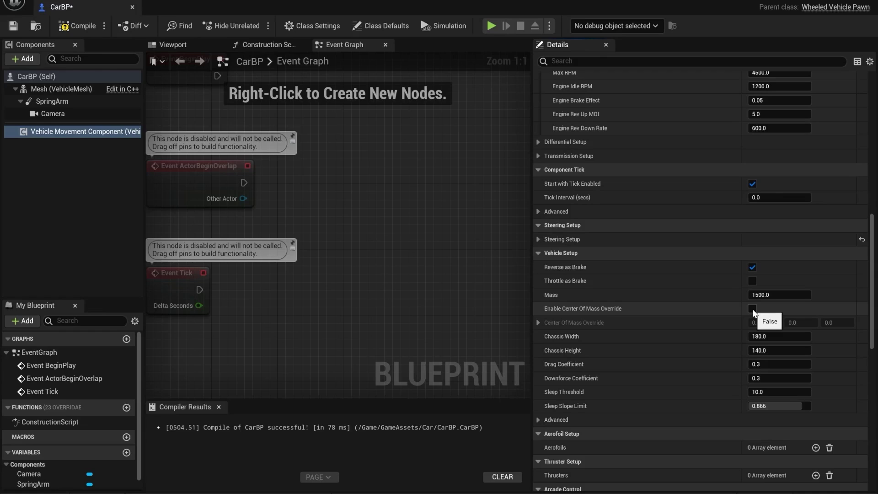
Look through the remaining Vehicle Movement Component properties, compile the CarBP blueprint and close its editor
scroll(664, 324, "down", 4)
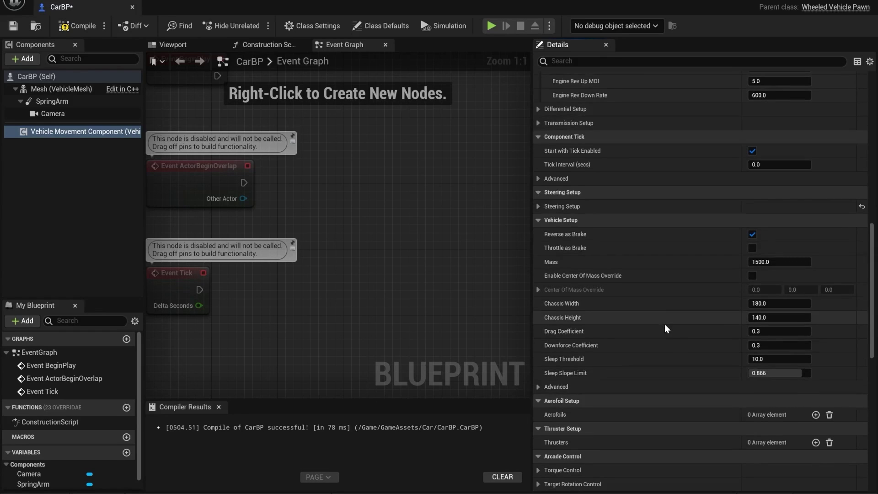
scroll(665, 324, "down", 15)
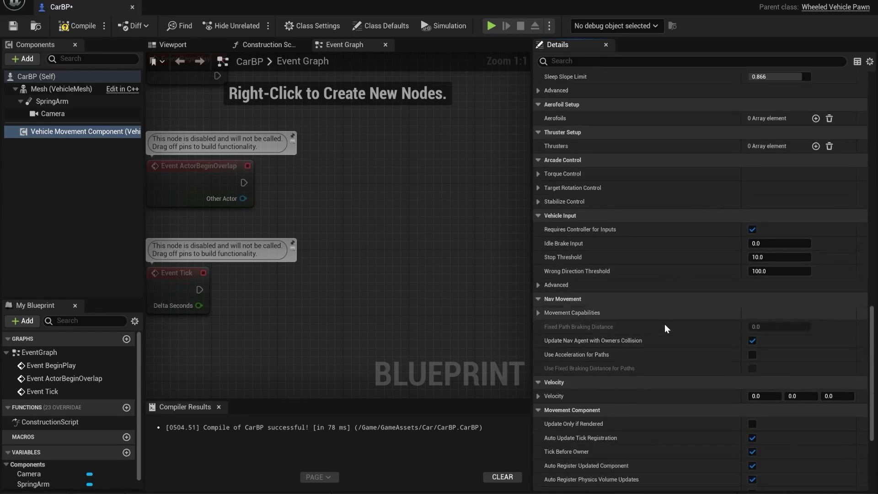
scroll(665, 328, "down", 3)
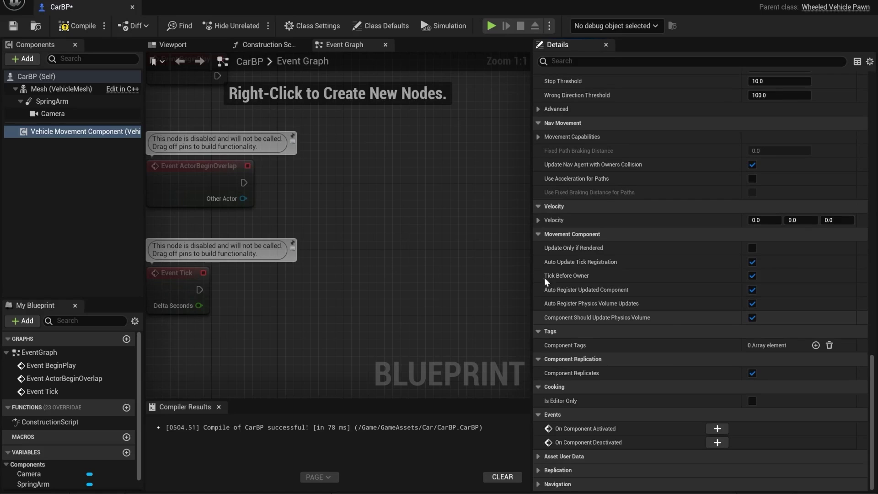
left_click(78, 25)
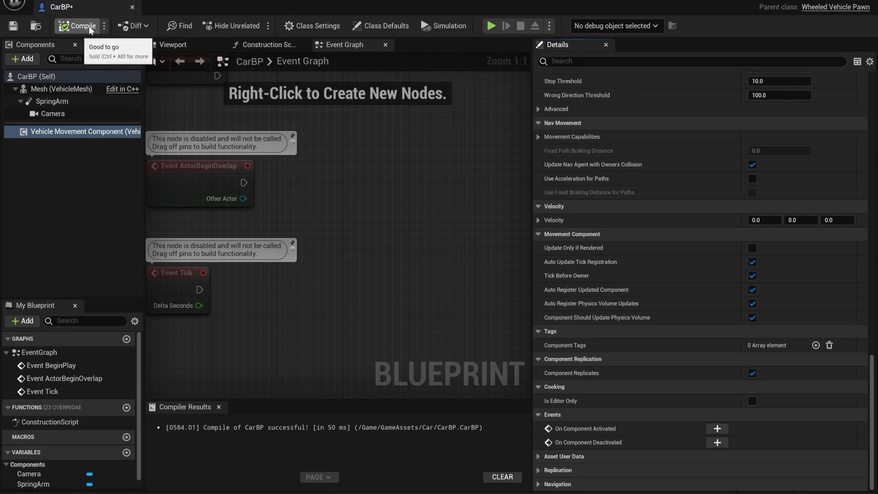
left_click(133, 7)
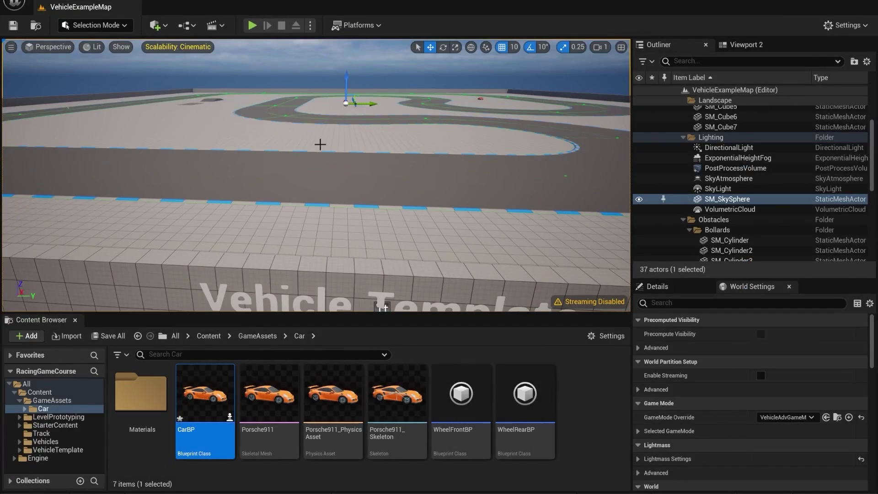
Collapse the Lighting folder, expand the Landscape actor in the scene hierarchy and focus the view on the PlayerStart actor
right_click_drag(351, 181, 394, 182)
key("w")
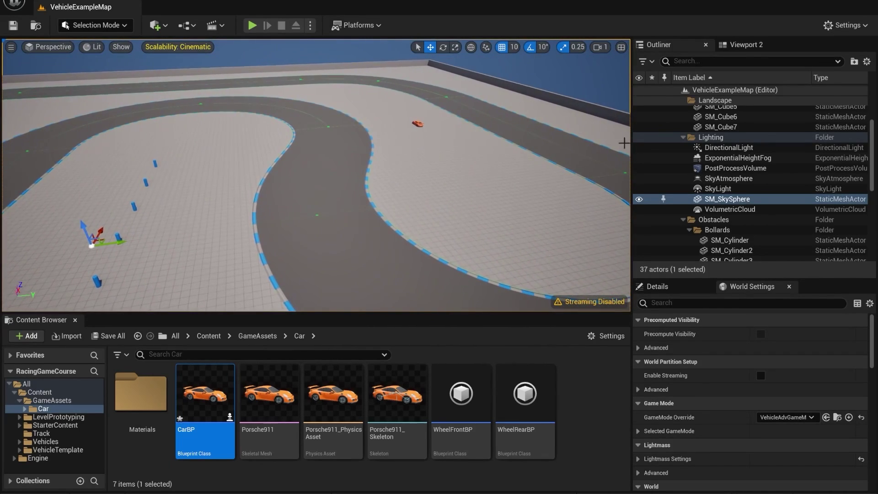
left_click(683, 137)
scroll(701, 172, "up", 3)
left_click(688, 110)
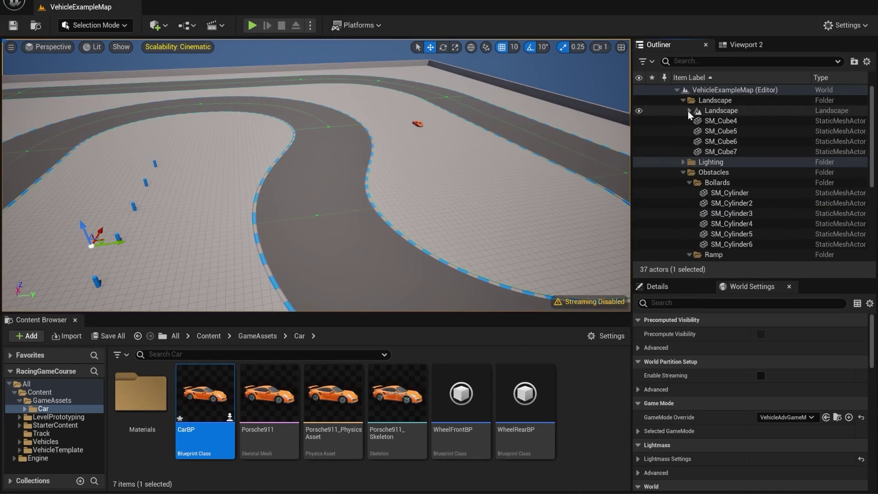
scroll(716, 183, "down", 5)
double_click(714, 215)
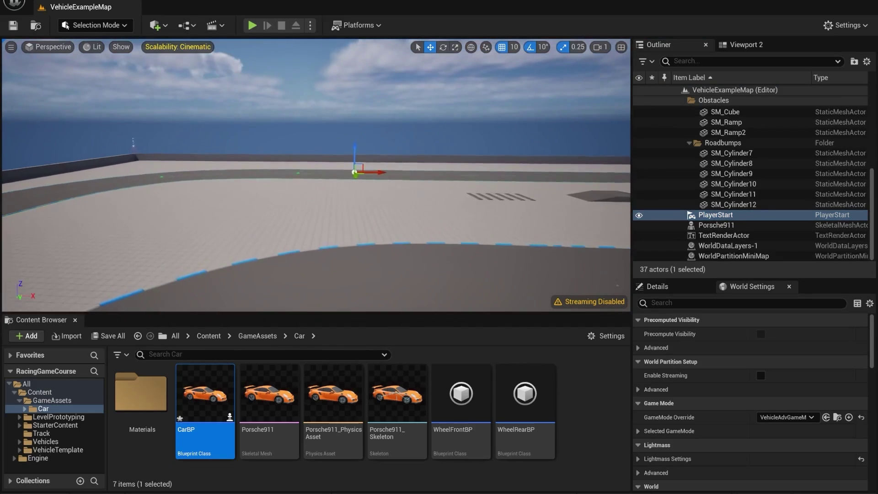
Play-test the level from PlayerStart to check which vehicle spawns, and stop the session
key("w")
right_click_drag(316, 175, 432, 172)
key("a")
left_click(252, 26)
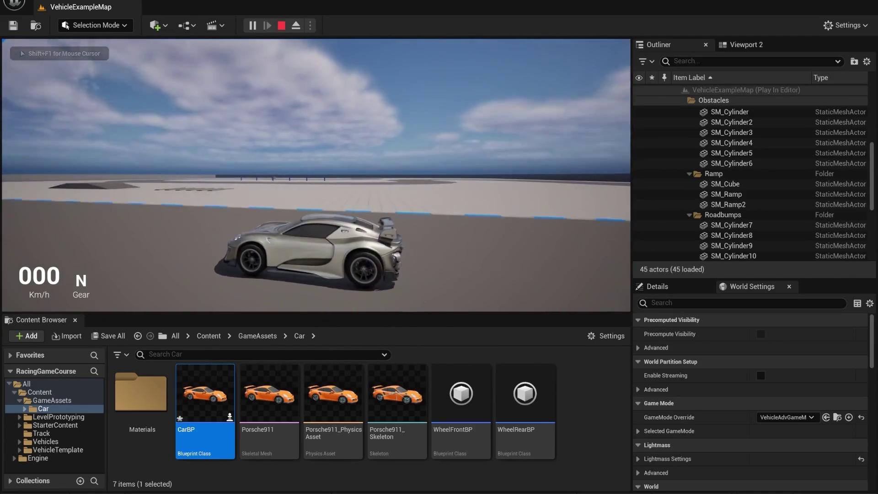
key("Escape")
right_click_drag(338, 152, 339, 203)
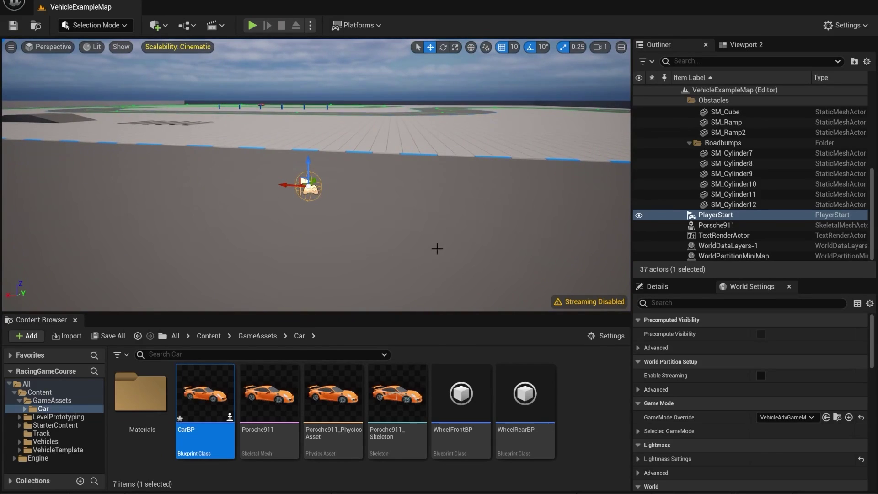
Create a folder named GameMode inside the GameAssets folder
left_click(608, 423)
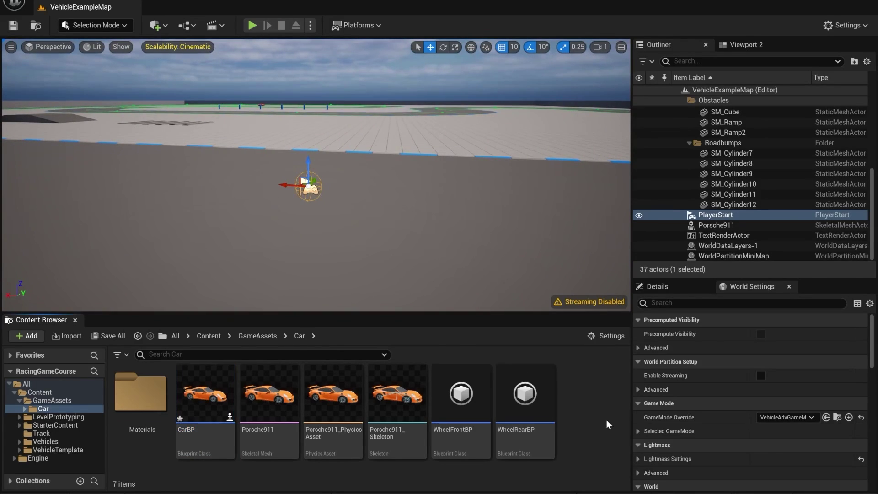
left_click(43, 400)
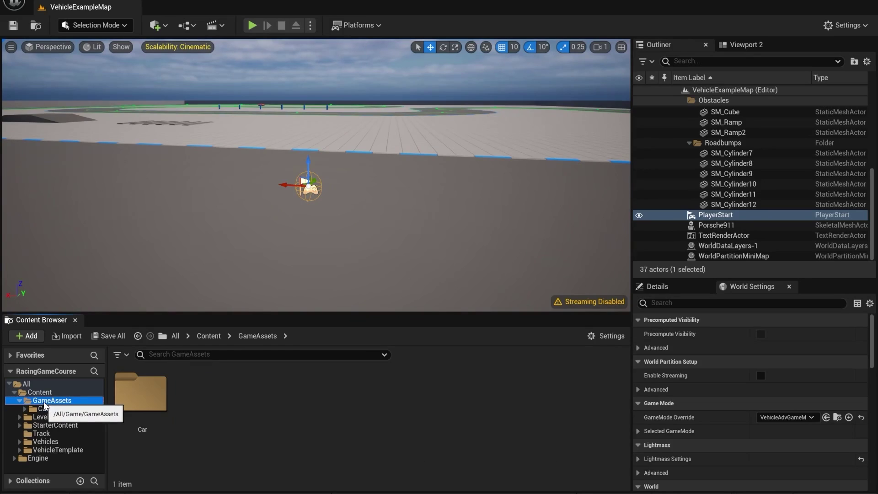
right_click(202, 395)
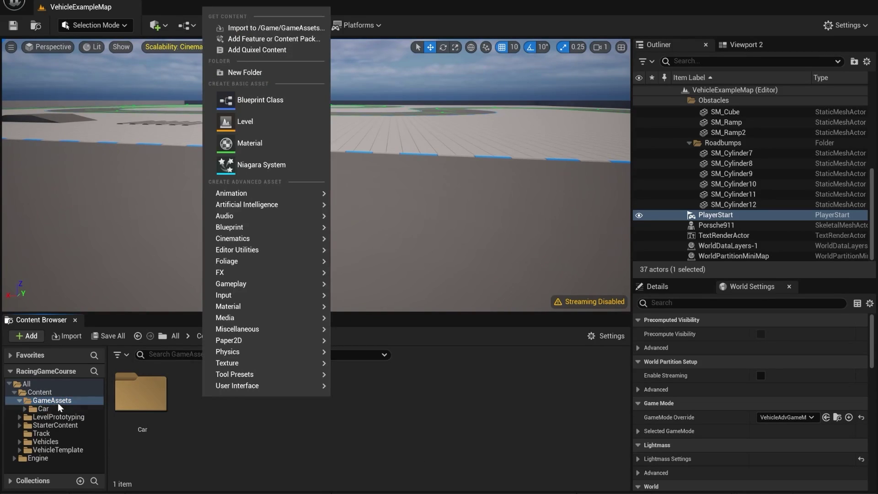
left_click(242, 71)
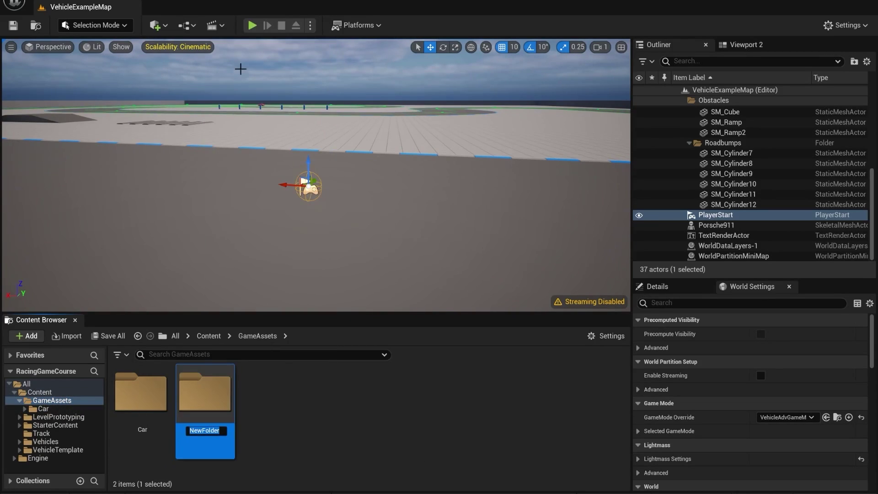
type("GameMode'")
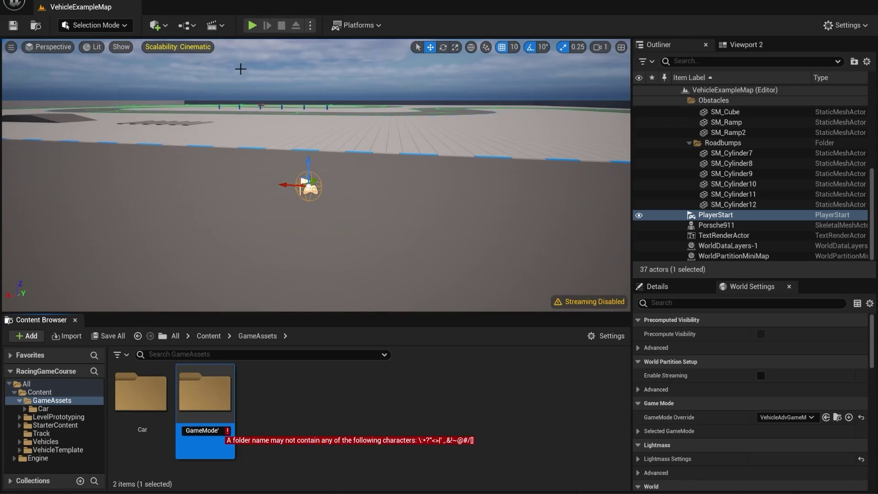
key("BackSpace")
key("Return")
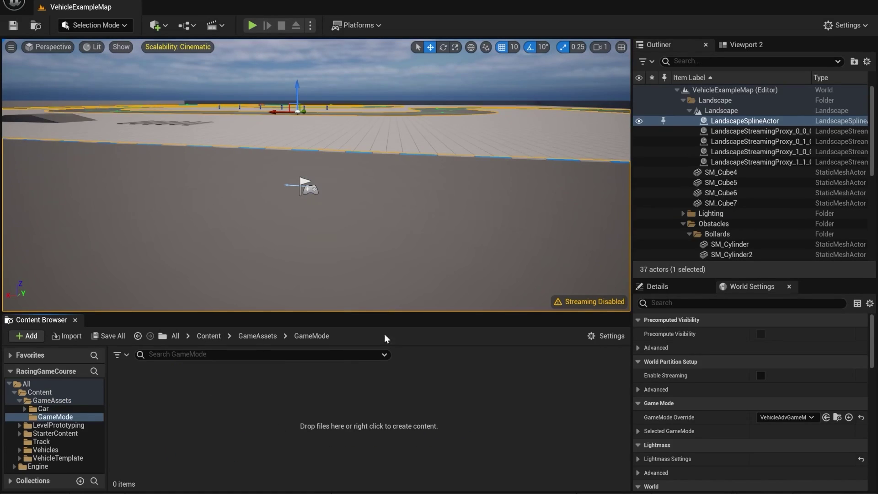
Create a Game Mode Base blueprint named CarGameMode in the GameMode folder and save all modified content
right_click(193, 416)
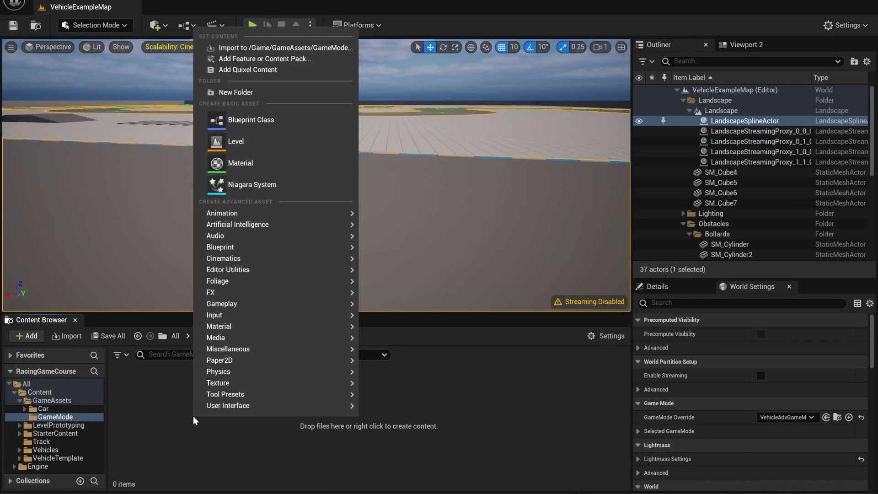
left_click(243, 121)
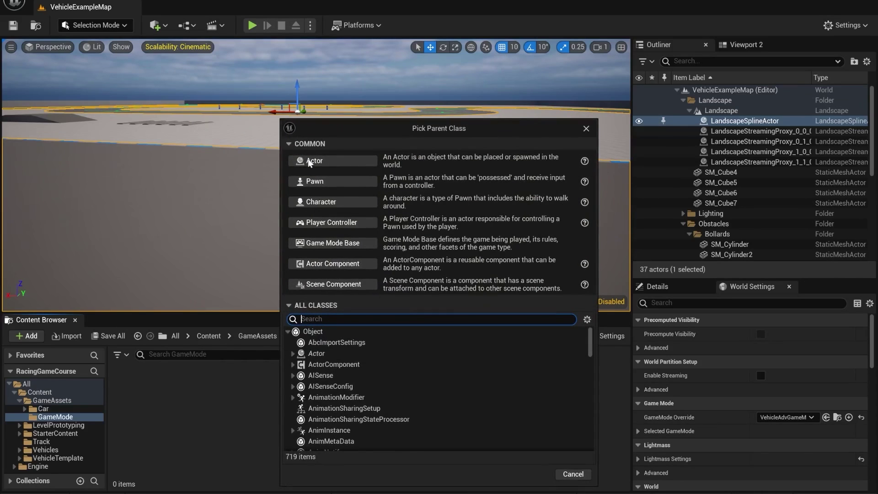
left_click(309, 247)
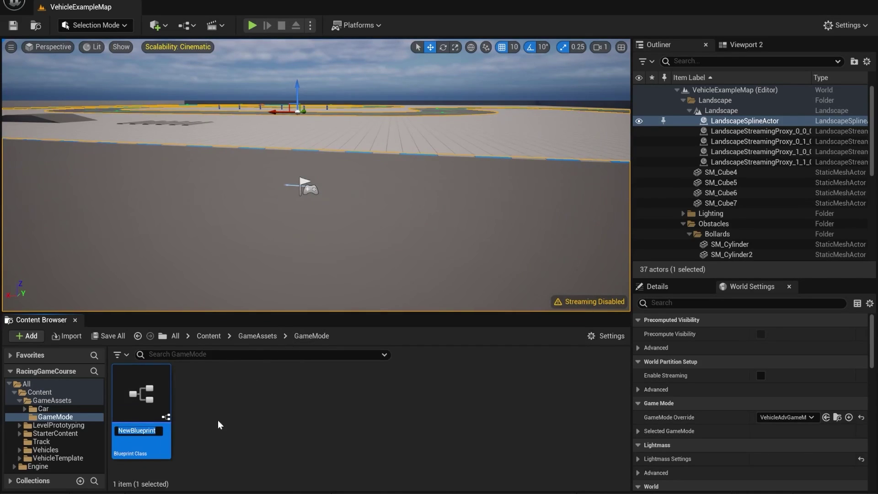
type("C")
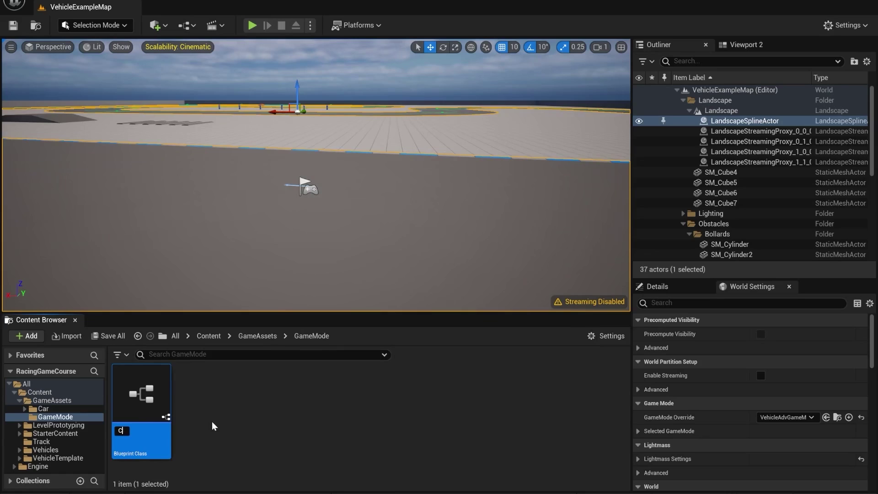
type("arGameMode")
key("Return")
left_click(211, 421)
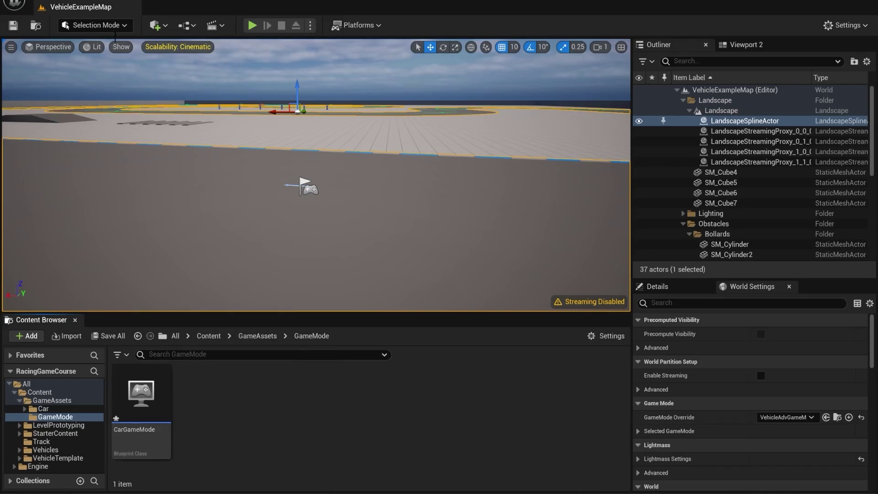
left_click(108, 336)
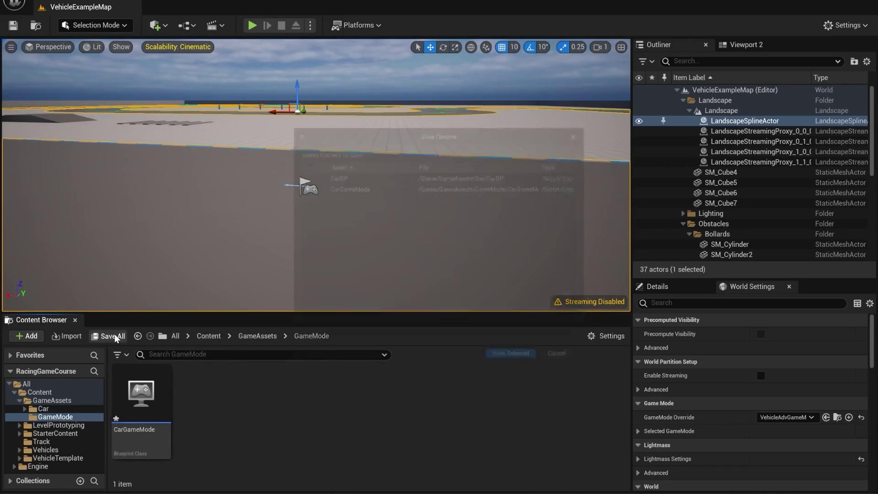
left_click(508, 369)
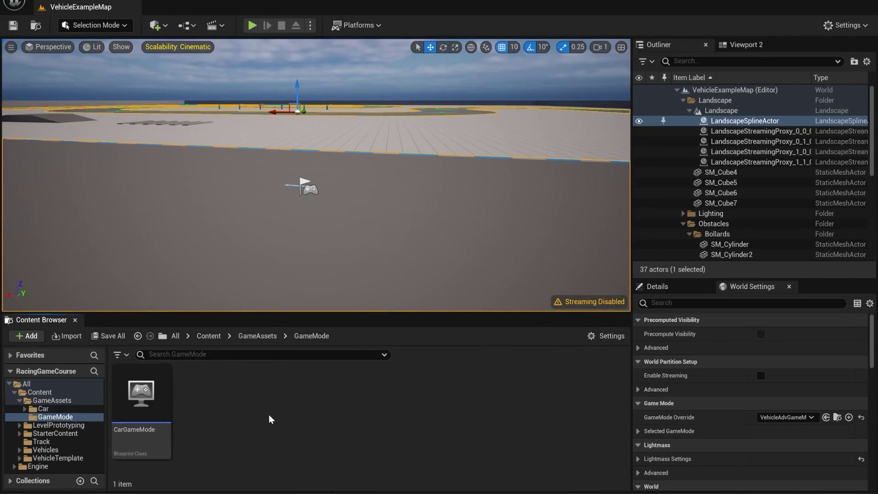
Set the Default Pawn Class of the CarGameMode blueprint to CarBP and compile it
left_click(147, 404)
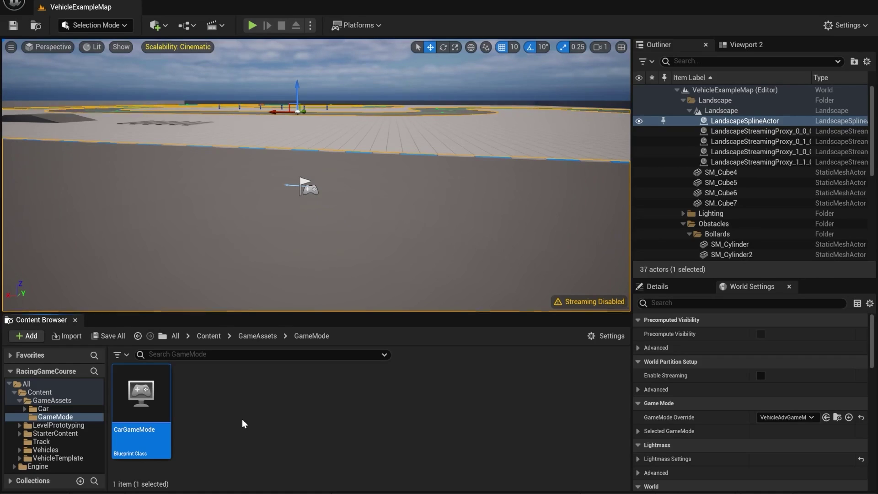
left_click(242, 419)
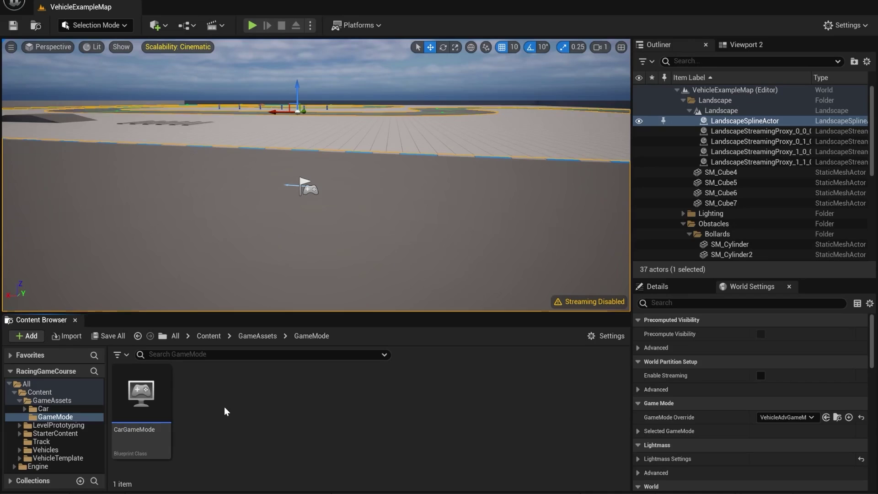
double_click(139, 401)
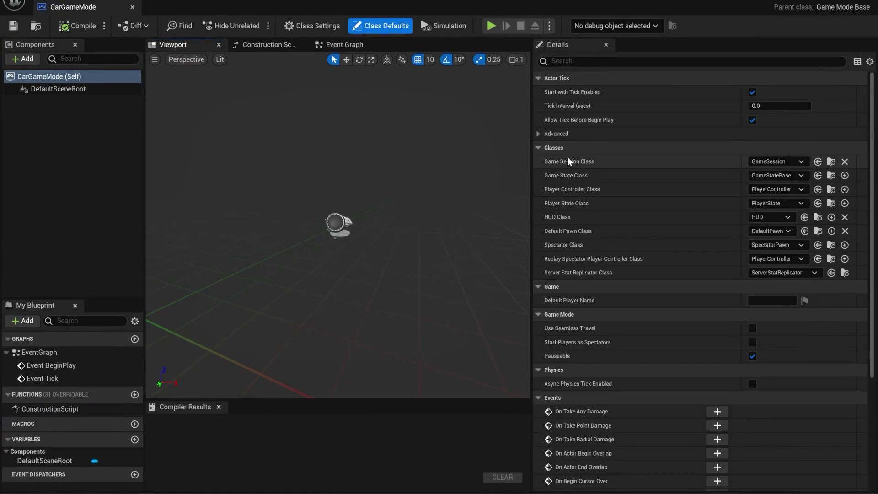
left_click(766, 231)
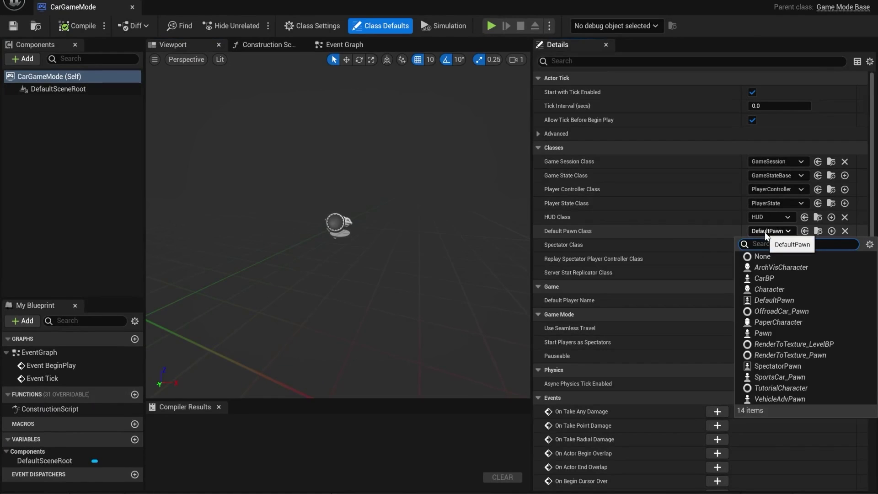
left_click(762, 282)
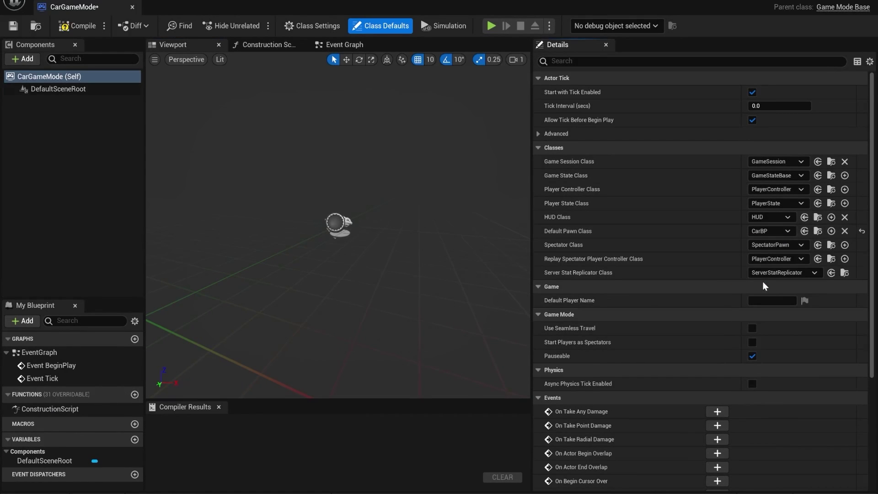
left_click(84, 28)
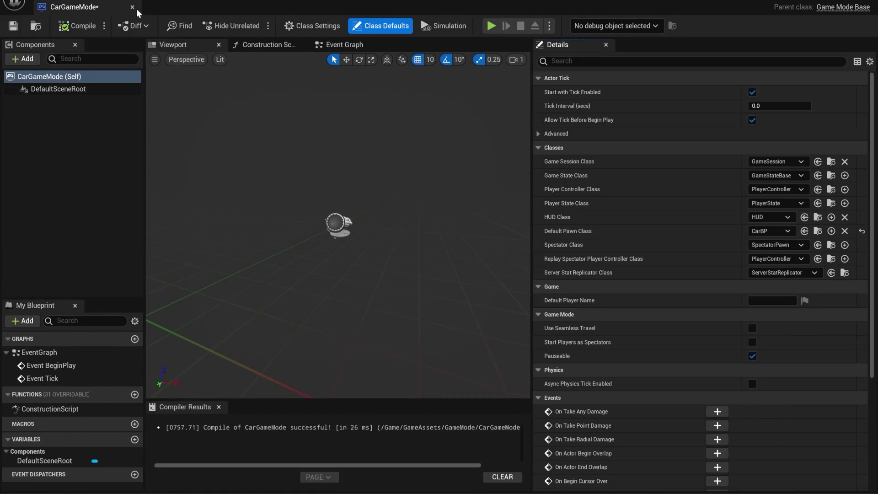
Close the CarGameMode blueprint and play-test the level to check which car spawns, and stop the session
left_click(132, 7)
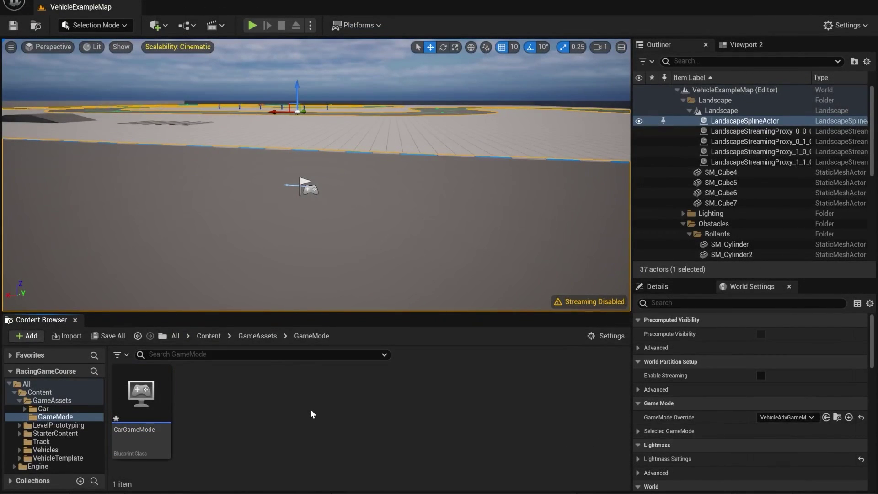
left_click(154, 406)
left_click(471, 407)
left_click(252, 25)
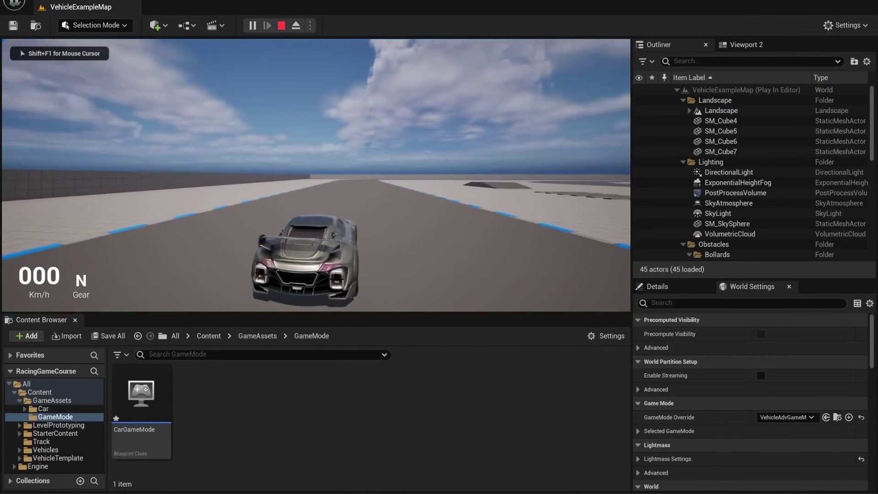
key("Escape")
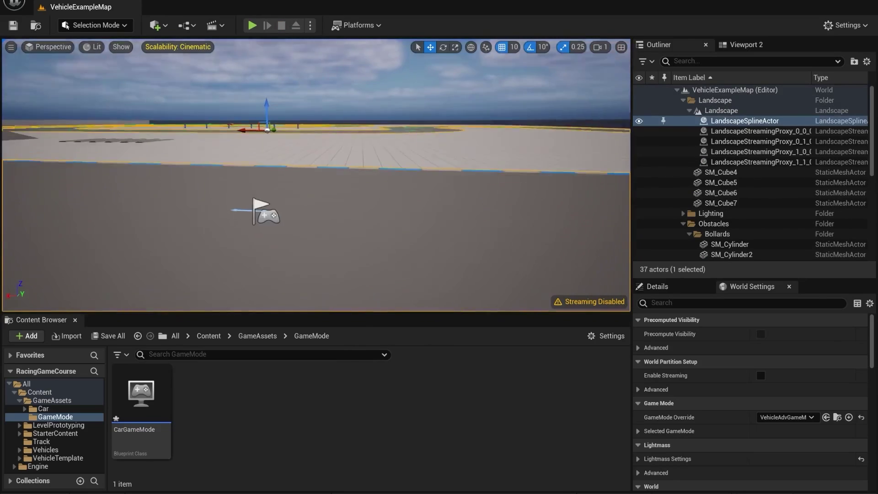
mouse_move(295, 195)
right_mouse_down()
mouse_move(297, 204)
mouse_move(295, 195)
right_mouse_up()
Set the level's GameMode Override to CarGameMode in the world settings
left_click(142, 397)
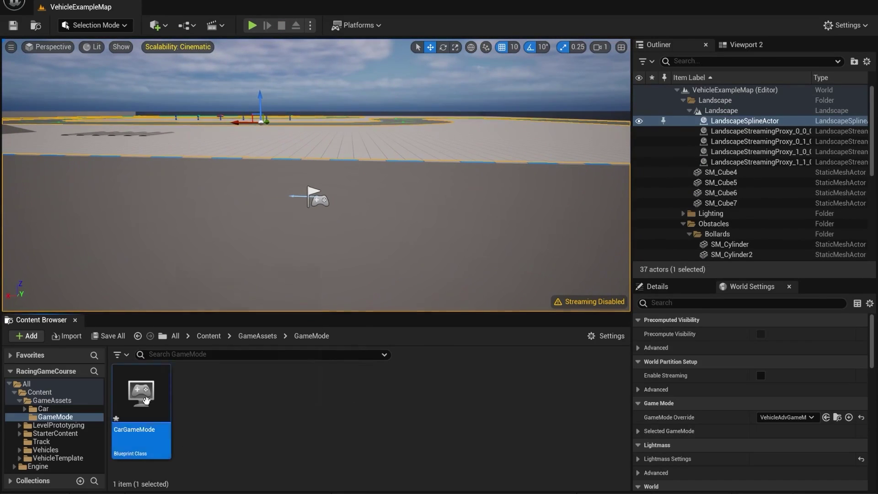
left_click(315, 404)
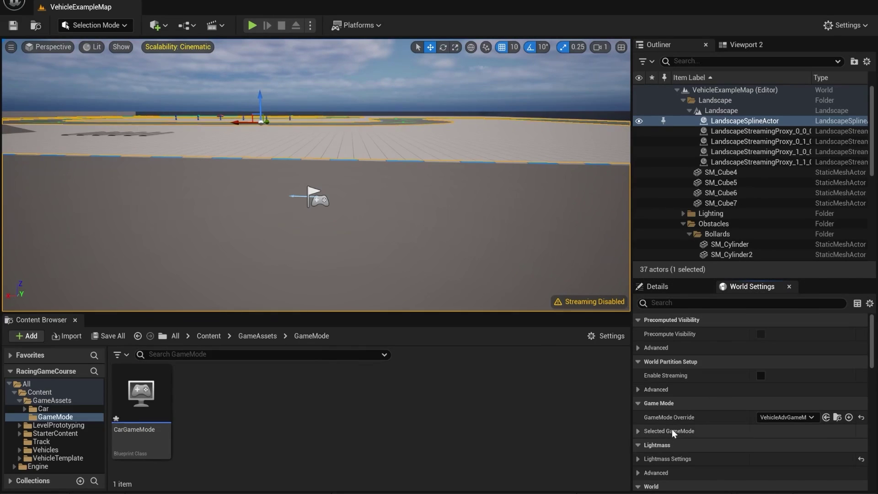
left_click(793, 420)
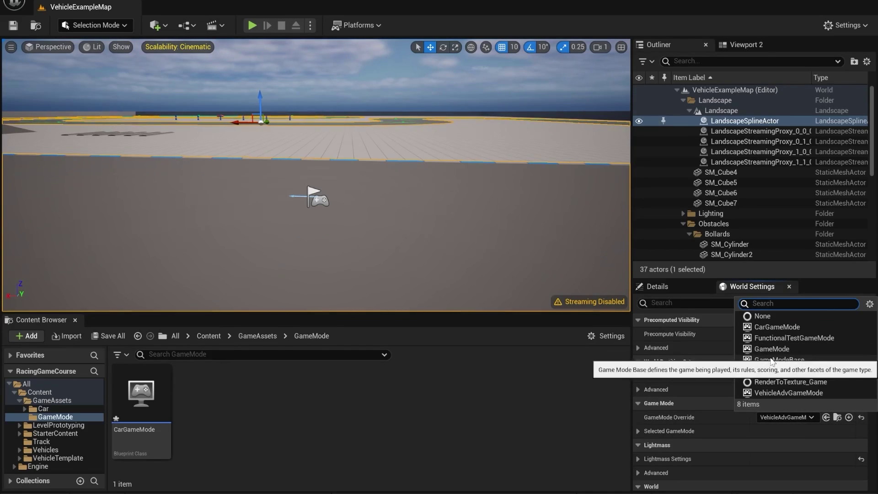
left_click(777, 327)
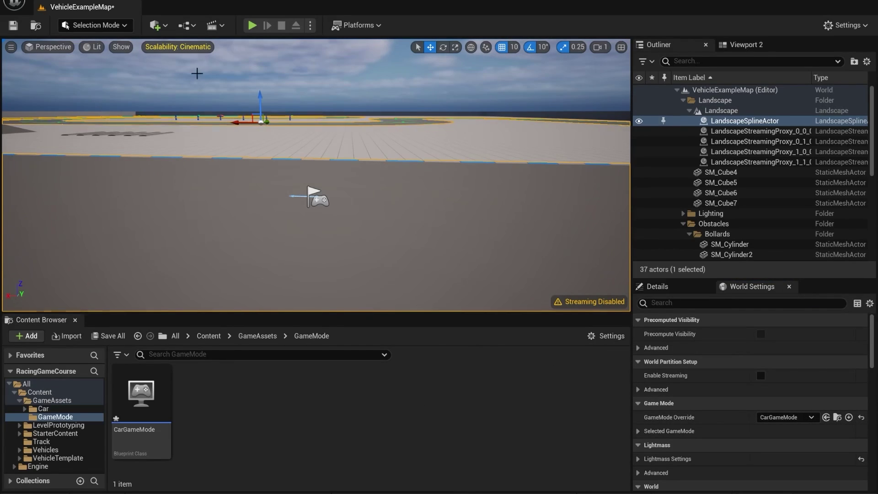
Check the world override game mode and its pawn, HUD and GameModeBase class options
left_click(187, 25)
mouse_move(229, 145)
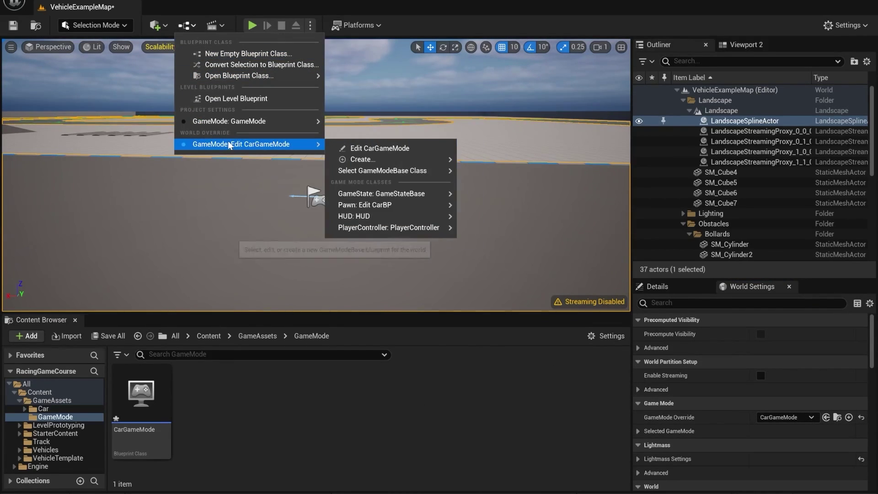
mouse_move(366, 216)
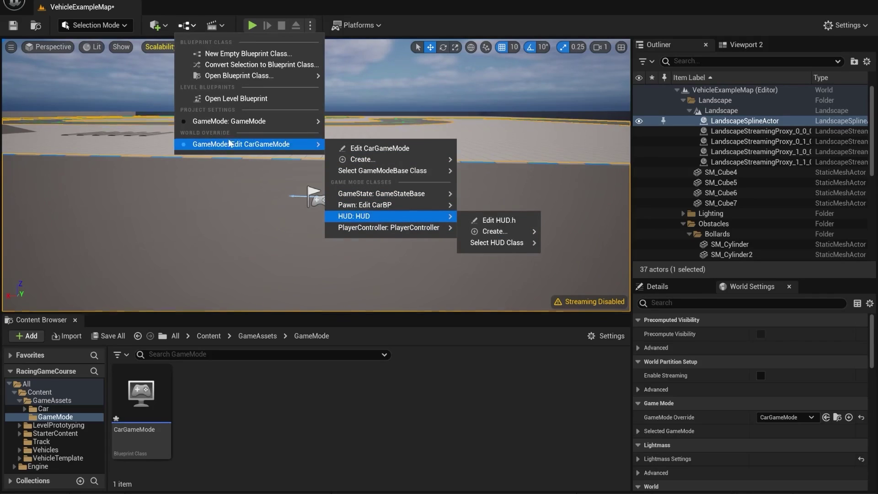
mouse_move(407, 169)
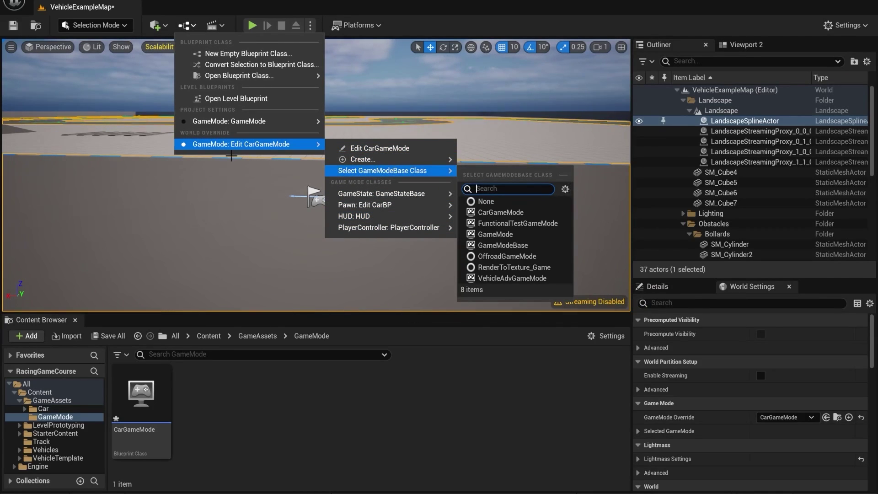
left_click(204, 219)
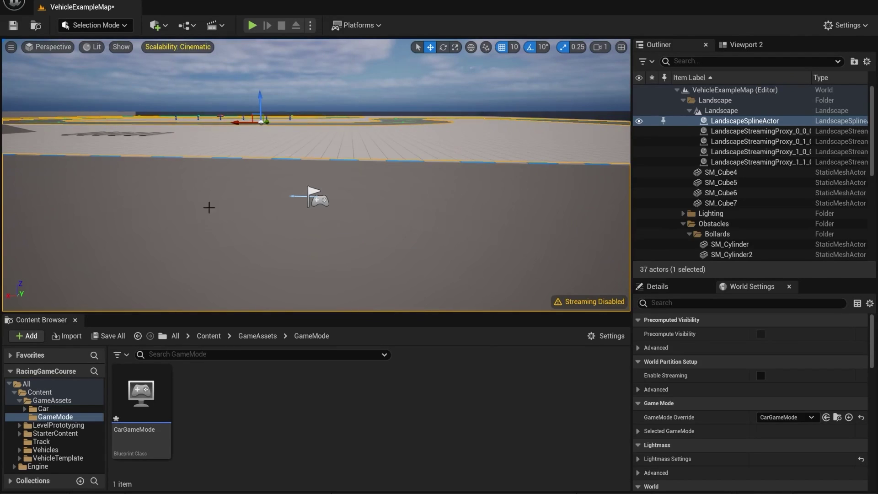
left_click(209, 81)
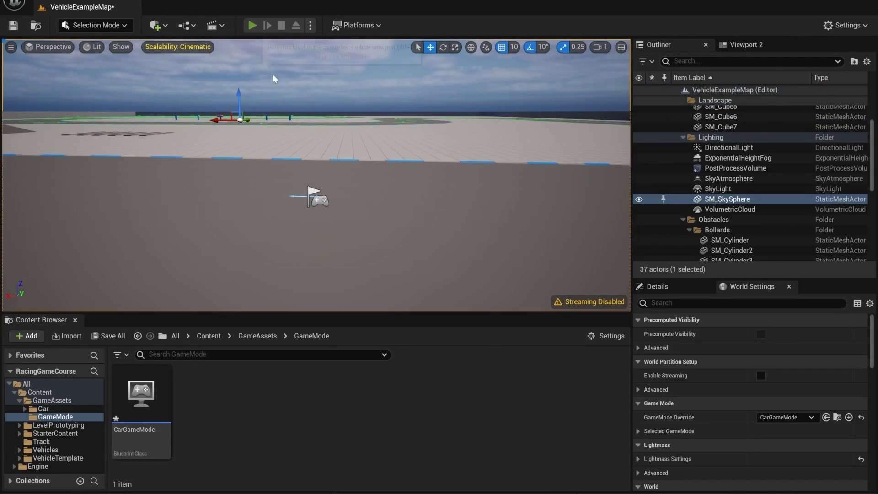
Play-test the level with CarGameMode to check the spawned car, and stop the session
left_click(252, 25)
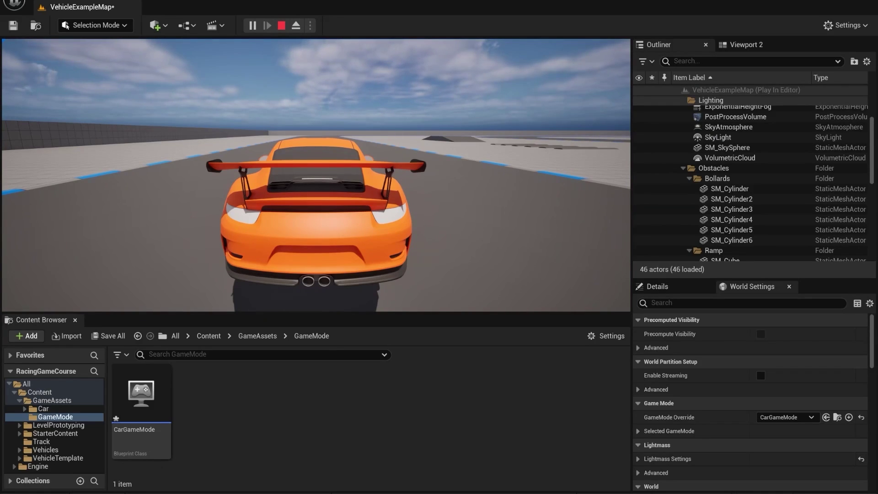
key("Escape")
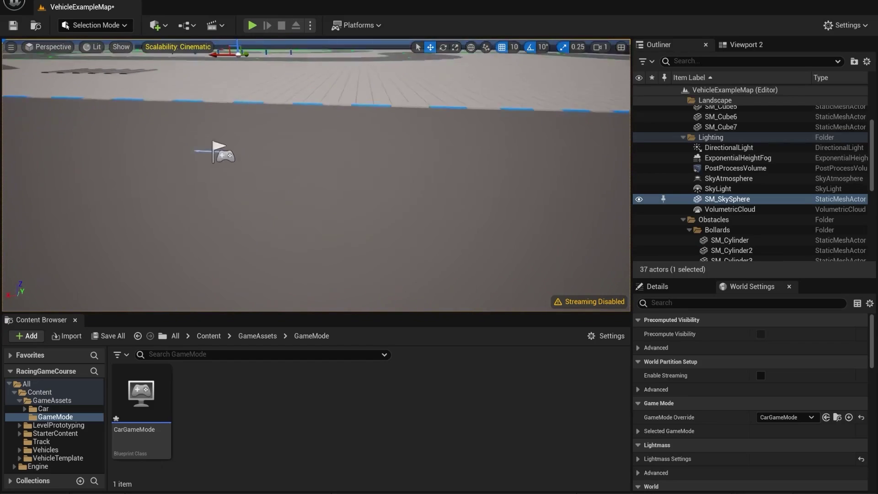
right_click_drag(316, 183, 354, 174)
key("s")
key("w")
Open the CarBP blueprint from the Car folder and find empty space in its Event Graph
left_click(46, 409)
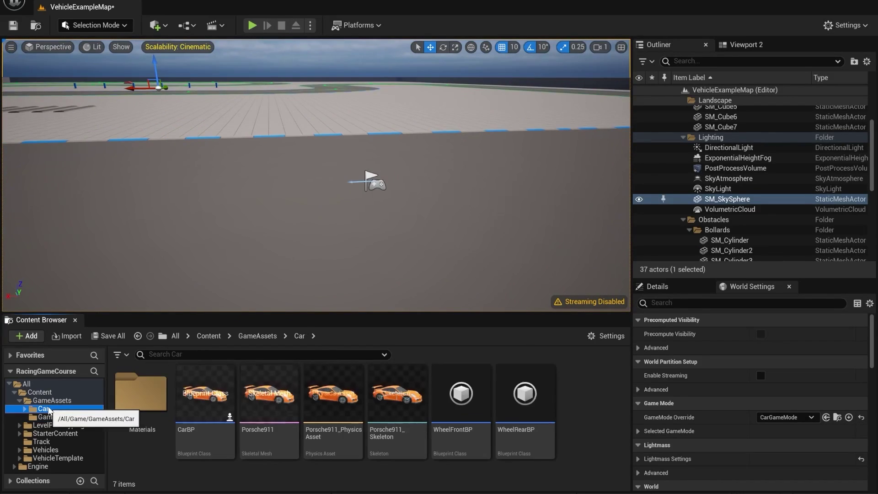
double_click(218, 396)
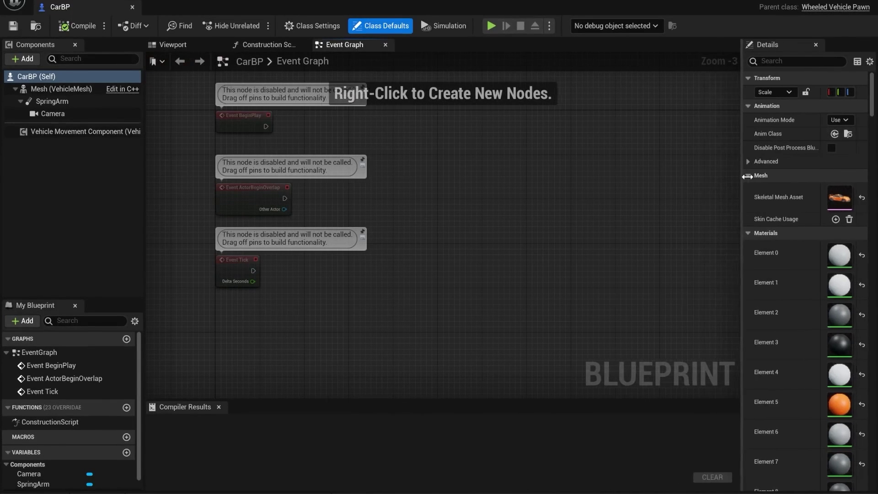
scroll(424, 230, "up", 2)
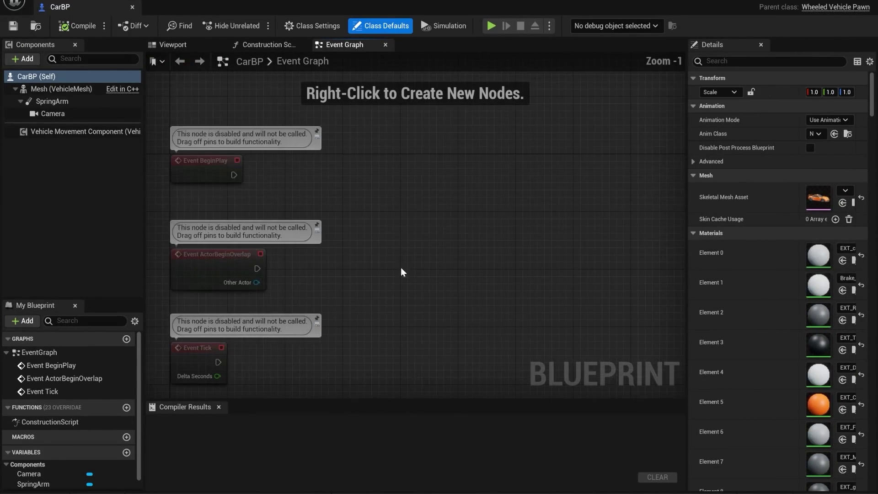
right_click_drag(397, 210, 364, 231)
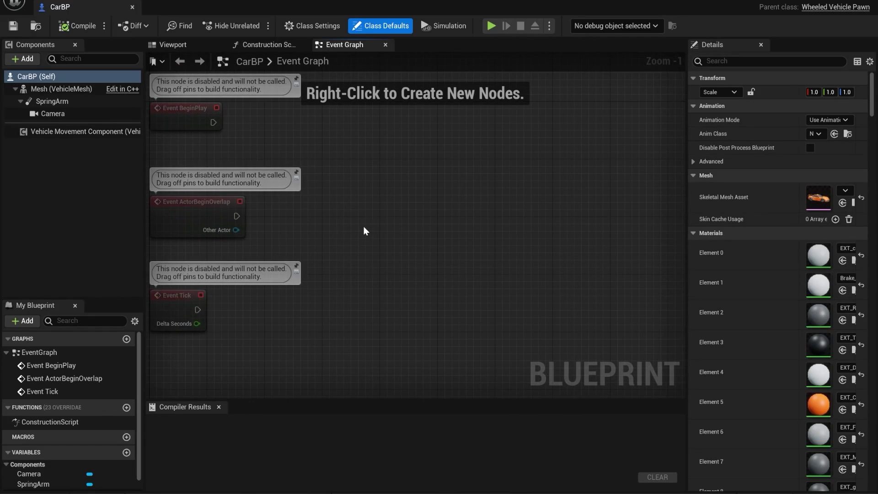
right_click_drag(364, 227, 408, 217)
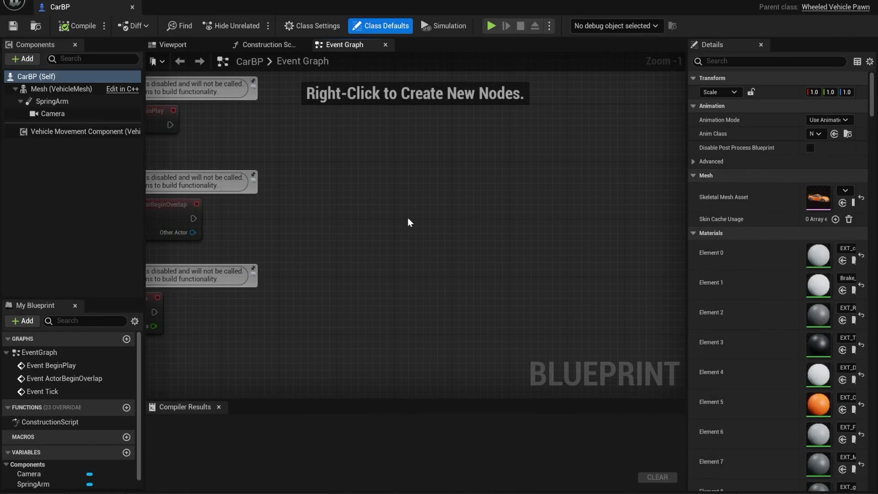
Place a reference to the SpringArm component in an empty area of the CarBP Event Graph
left_click(32, 101)
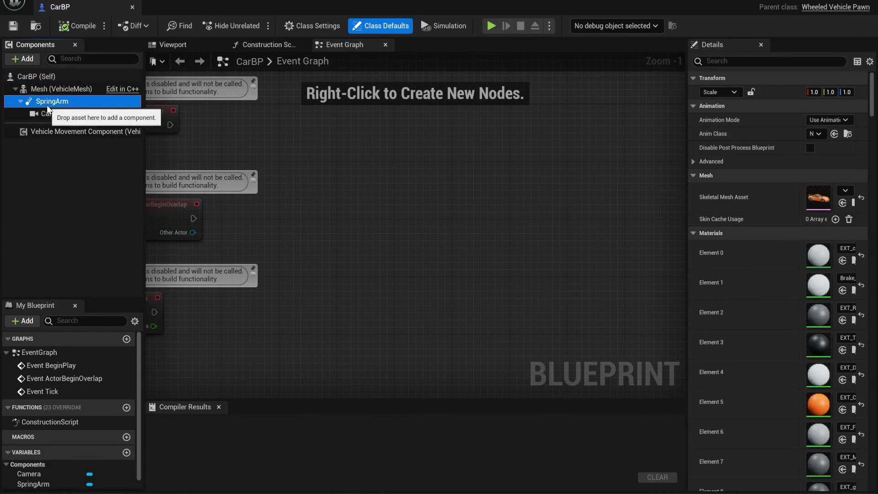
left_click_drag(32, 101, 377, 198)
left_click(427, 174)
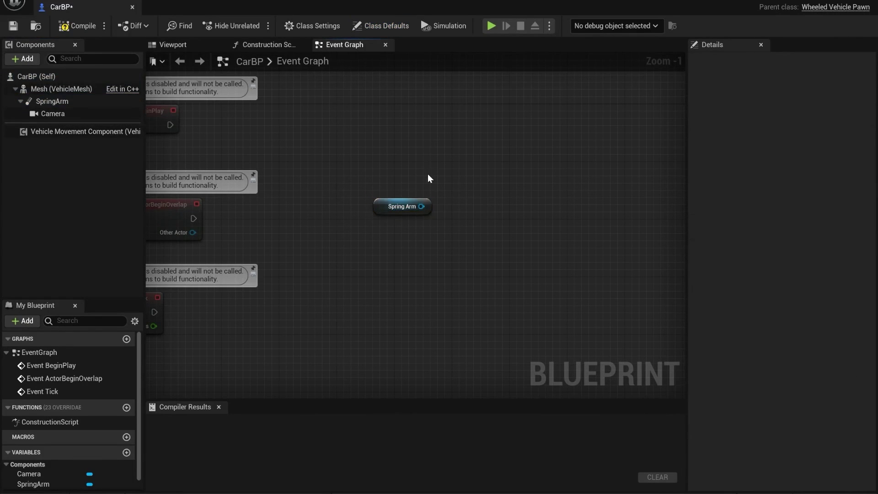
scroll(427, 174, "up", 1)
right_click_drag(427, 174, 356, 195)
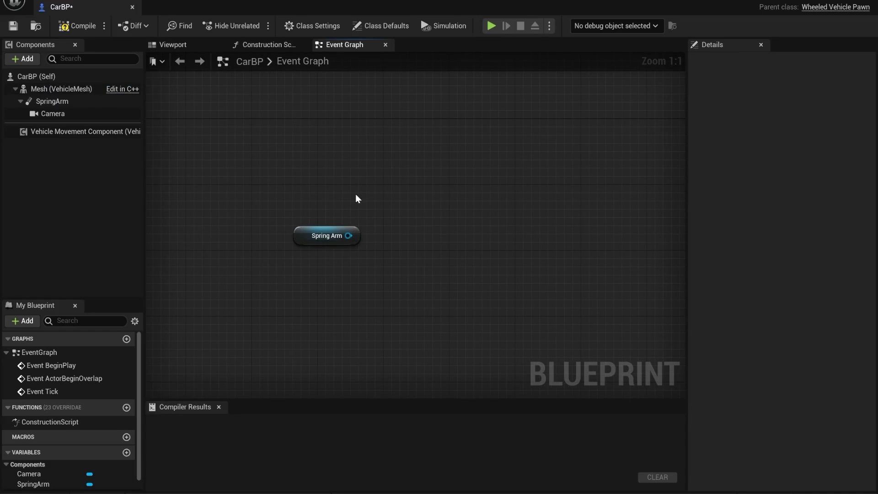
Try rotating the SpringArm around the car in the blueprint's 3D preview, and undo the rotation
left_click(180, 46)
scroll(366, 254, "down", 5)
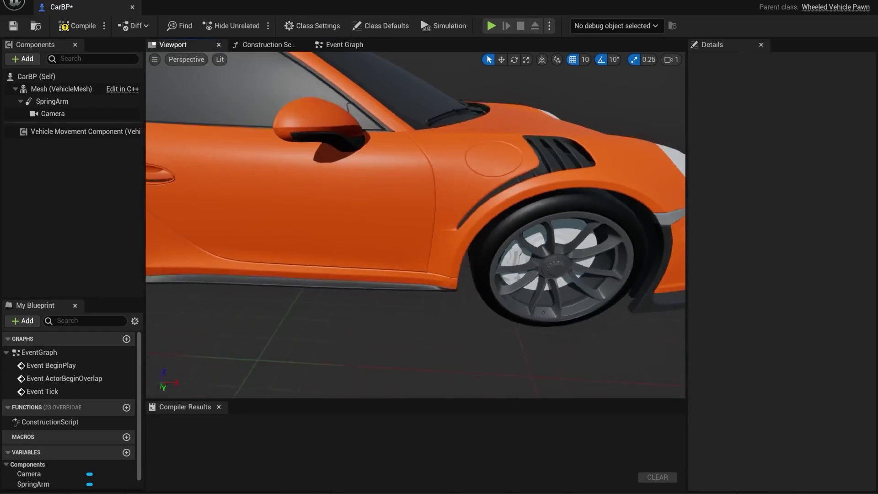
left_click(76, 102)
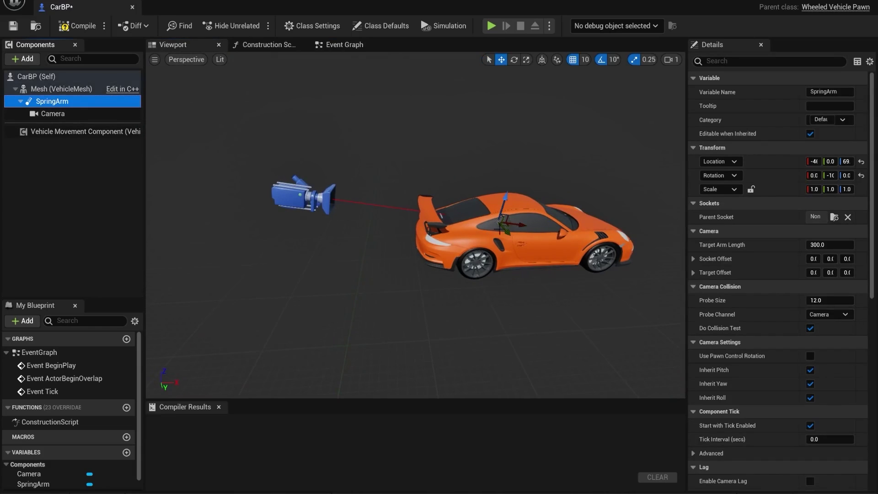
left_click(513, 60)
mouse_move(499, 238)
left_mouse_down()
mouse_move(477, 232)
mouse_move(508, 240)
left_mouse_up()
key("ctrl+z")
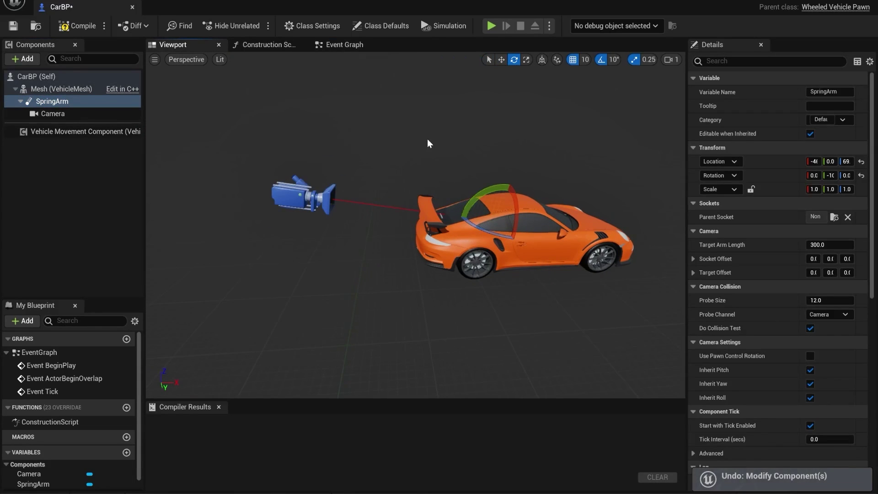
left_click_drag(428, 143, 388, 169, "alt")
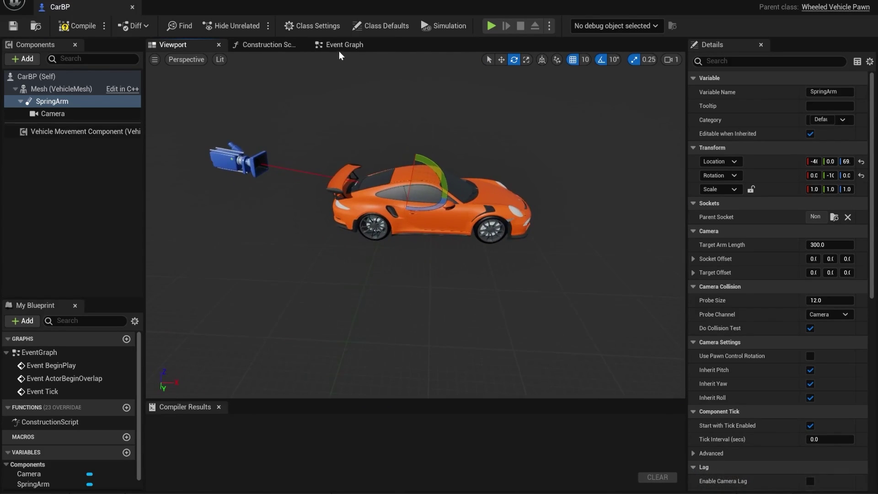
Add an Add Relative Rotation node to the Event Graph with the Spring Arm reference as its target
left_click(295, 56)
left_click(328, 46)
scroll(371, 246, "up", 2)
right_click_drag(371, 246, 312, 266)
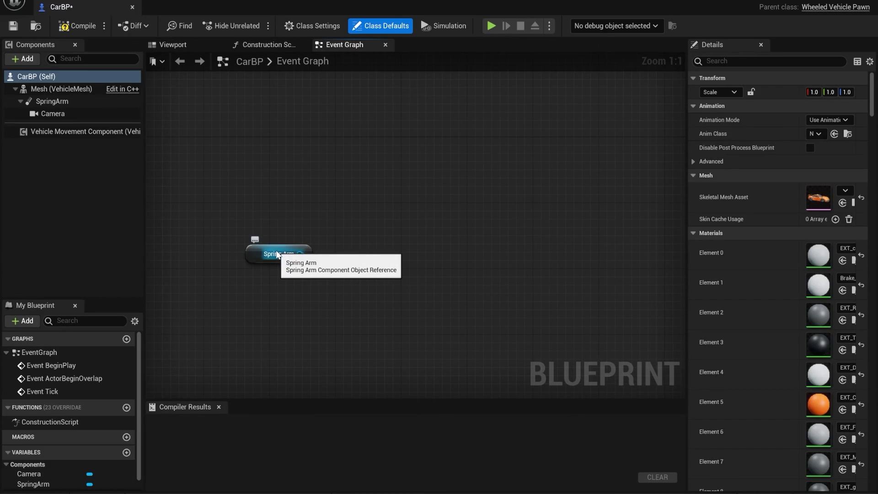
left_click_drag(301, 254, 421, 201)
type("add")
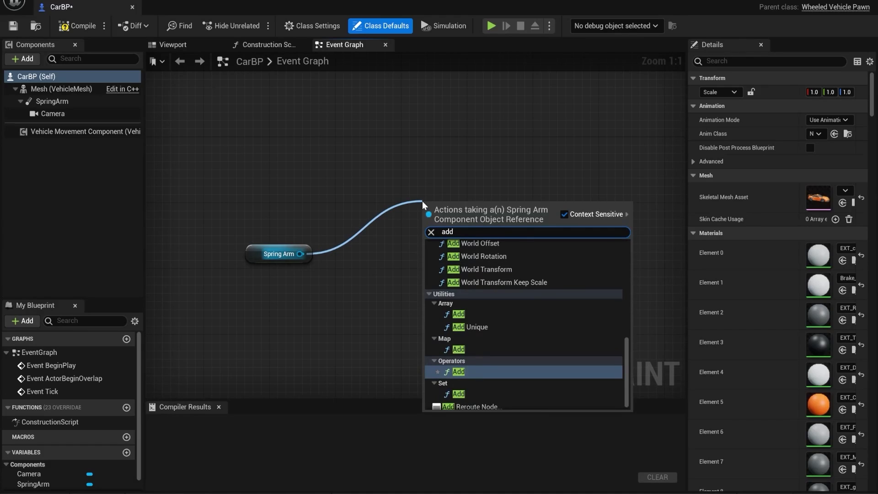
type(" rela")
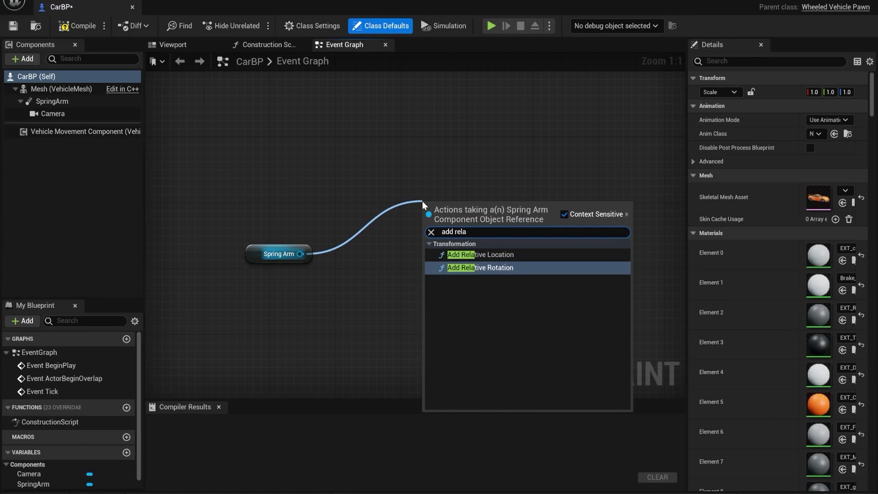
left_click(500, 268)
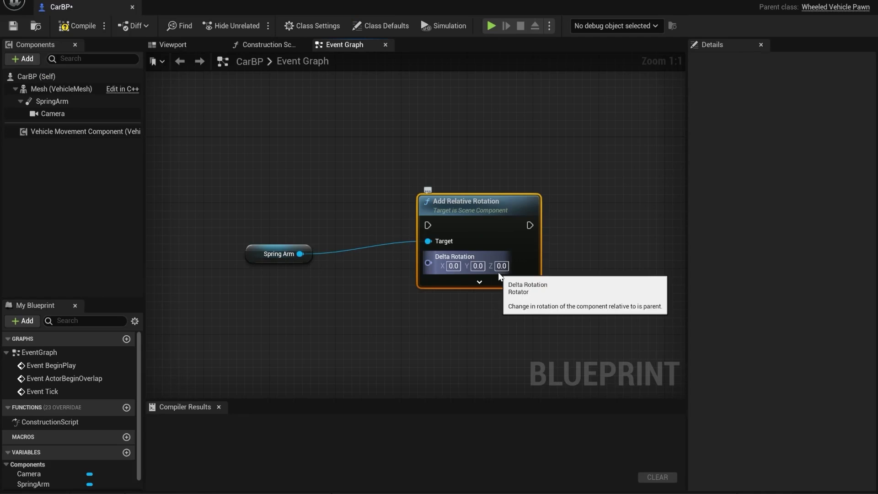
Move the Spring Arm node slightly up to line it up with the Target input of Add Relative Rotation
left_click(284, 249)
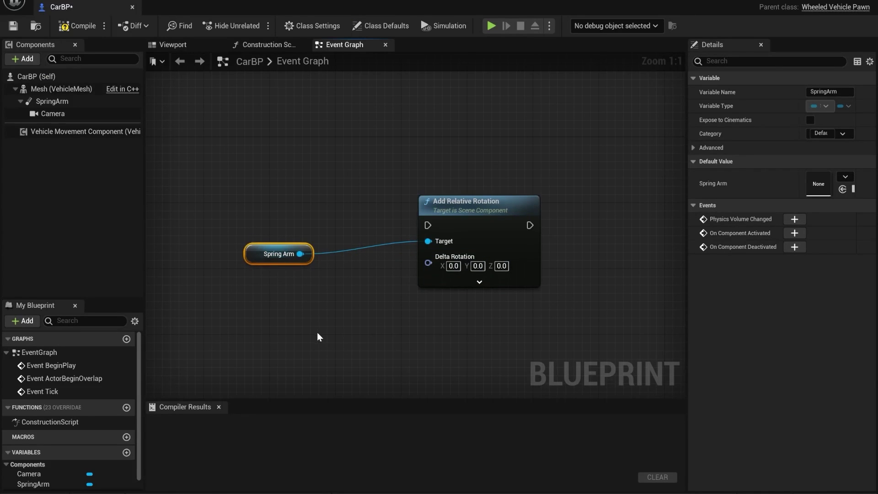
left_click(376, 207)
scroll(402, 285, "down", 1)
right_click_drag(401, 284, 358, 232)
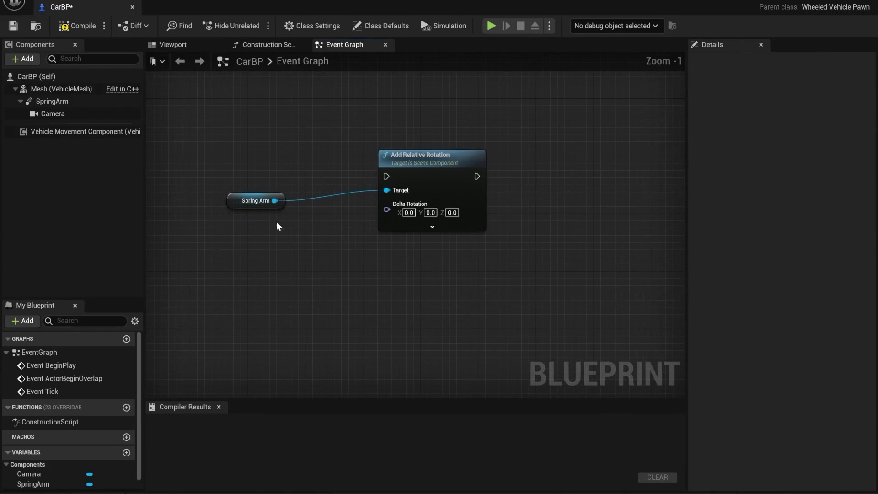
left_click_drag(274, 201, 377, 323)
right_click_drag(322, 227, 337, 261)
left_click(412, 197)
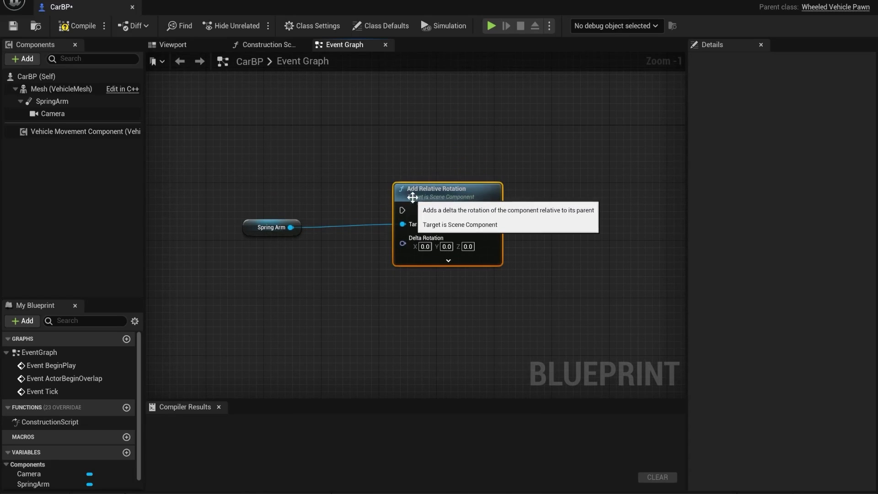
left_click(392, 151)
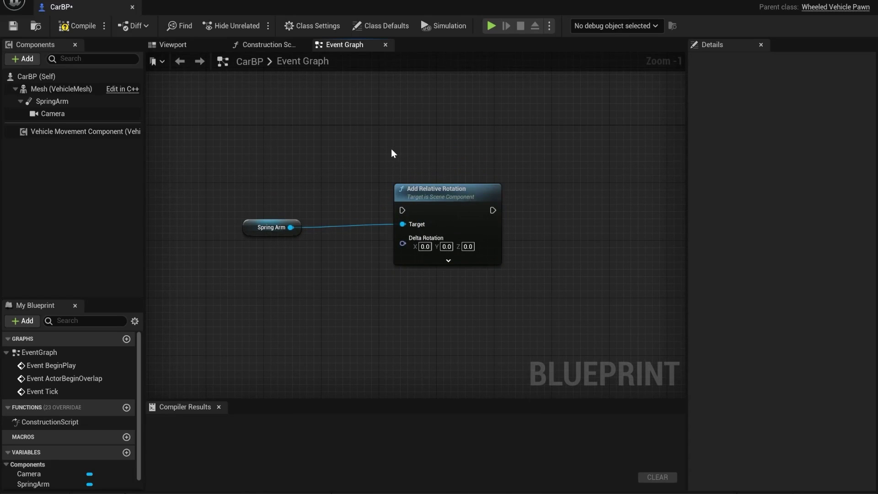
Add a Mouse X axis event node to the Event Graph and place it just above the Spring Arm node
right_click(302, 175)
key("Escape")
right_click(307, 180)
type("mouse")
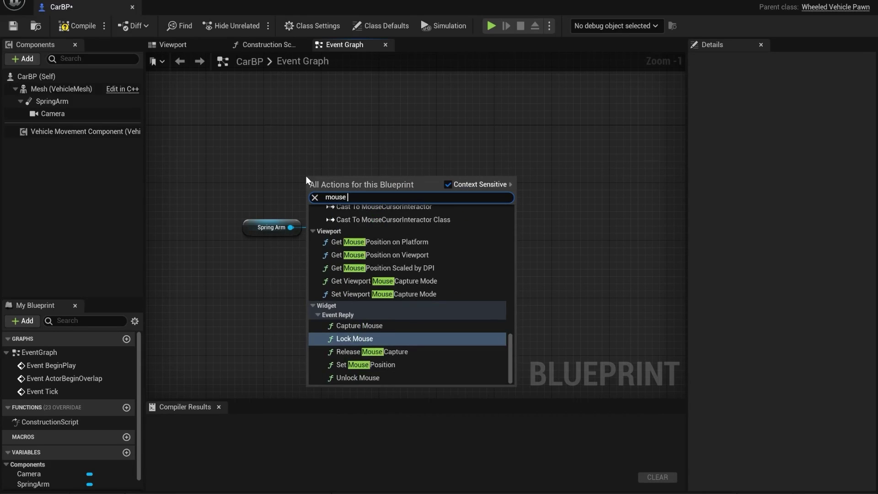
type("x")
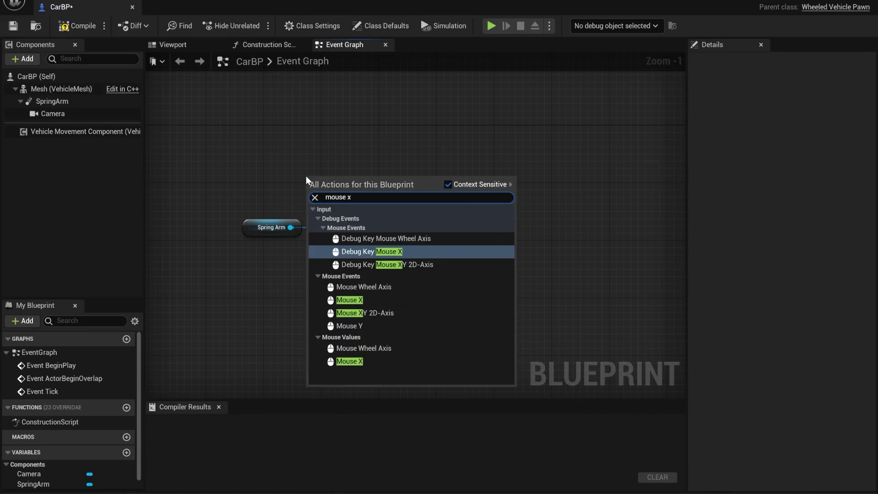
left_click(352, 301)
right_click_drag(355, 269, 404, 306)
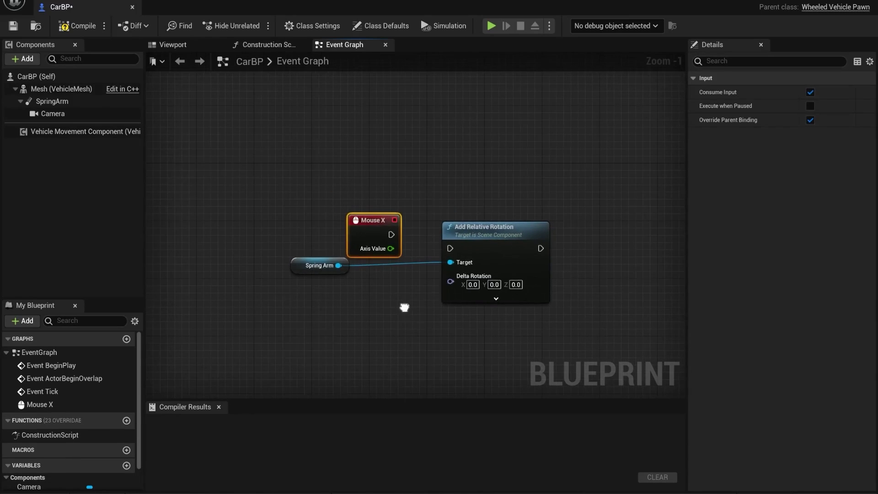
scroll(404, 306, "up", 1)
left_click_drag(366, 212, 300, 189)
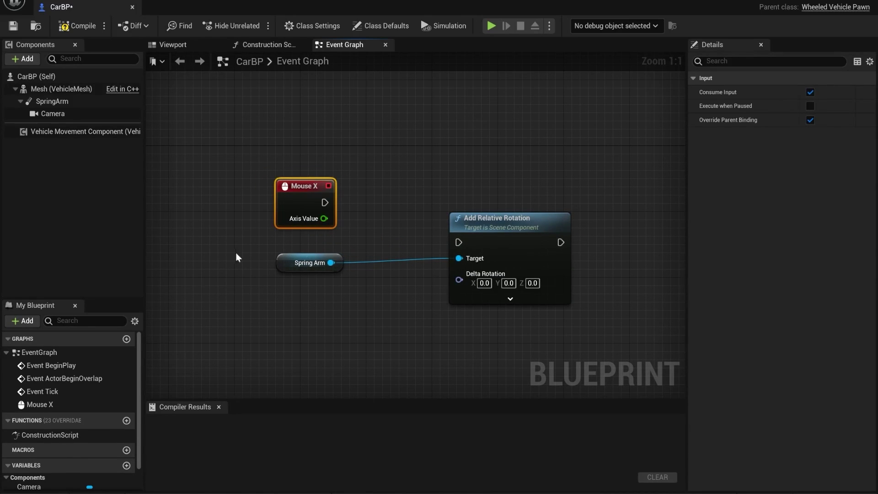
Connect the execution output of Mouse X to the execution input of Add Relative Rotation
left_click_drag(324, 201, 458, 243)
left_click(423, 171)
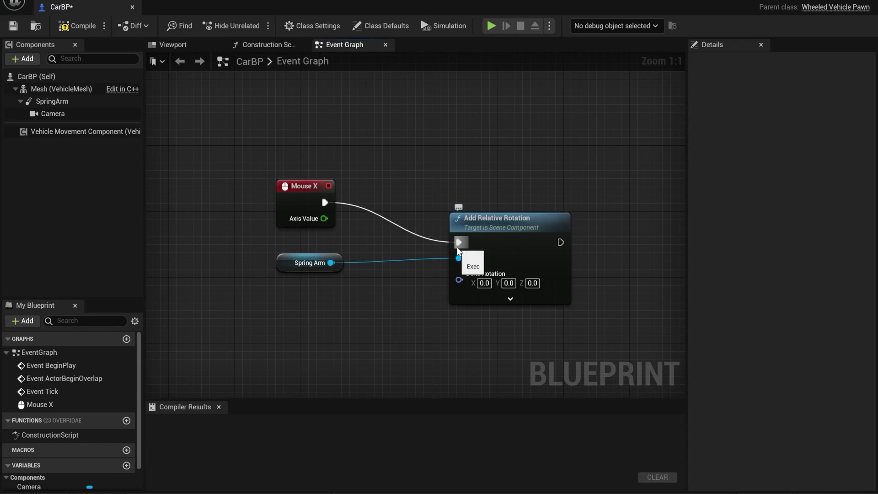
left_click(281, 261)
left_click(289, 332)
Try rotating the Camera component around its vertical axis in the blueprint's 3D preview, and undo the rotation
left_click(185, 49)
left_click(241, 162)
key("e")
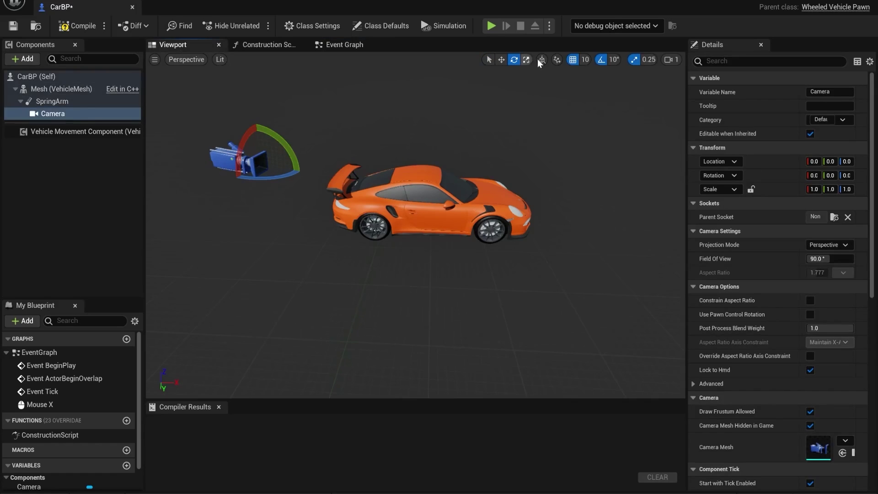
left_click(541, 60)
right_click_drag(238, 181, 196, 160)
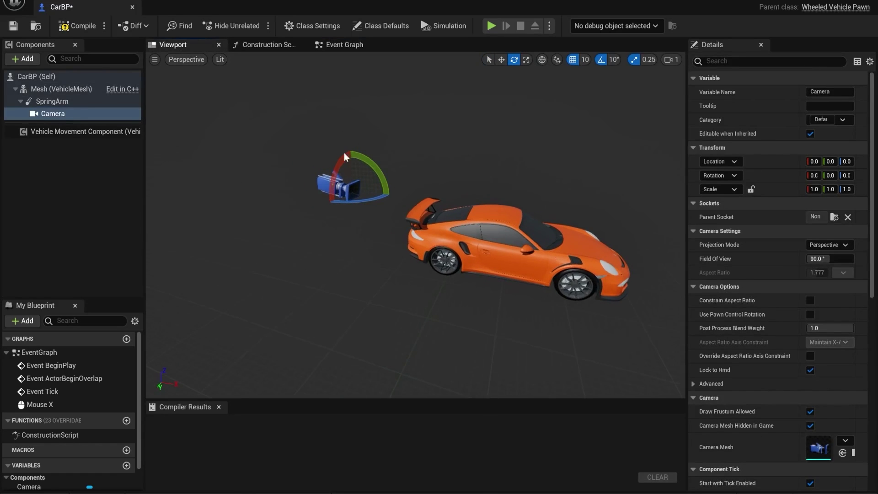
left_click_drag(365, 198, 394, 202)
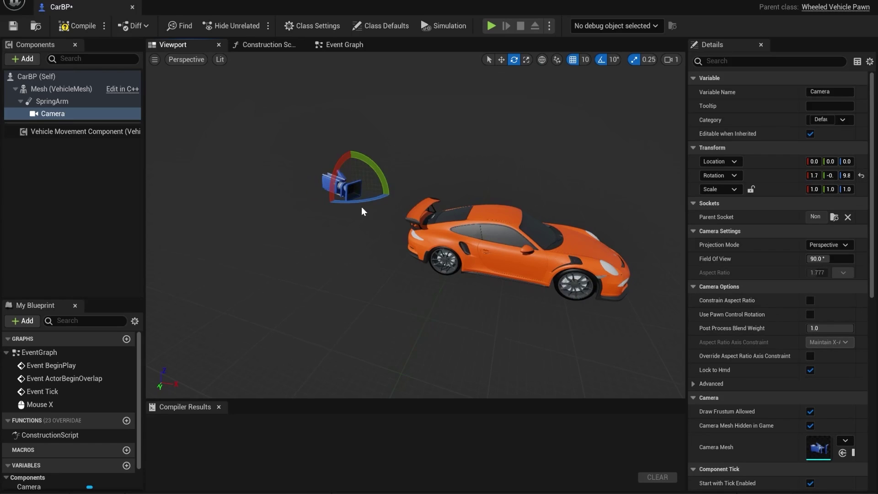
key("ctrl+z")
Split the Delta Rotation pin of Add Relative Rotation and connect Mouse X's Axis Value to Delta Rotation Z (Yaw)
left_click(340, 47)
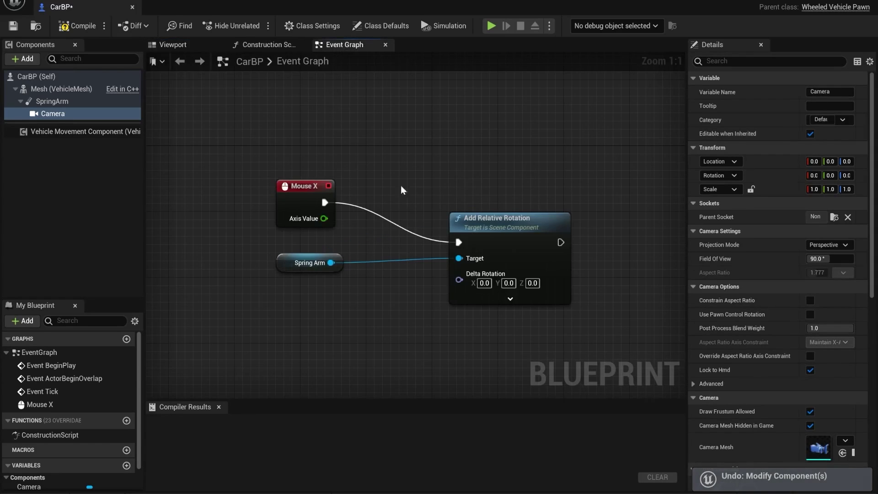
right_click_drag(414, 217, 352, 184)
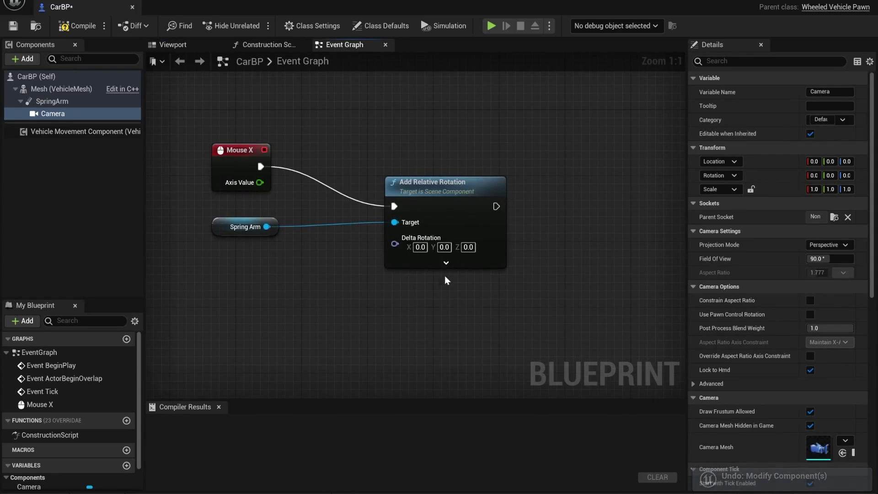
right_click(415, 239)
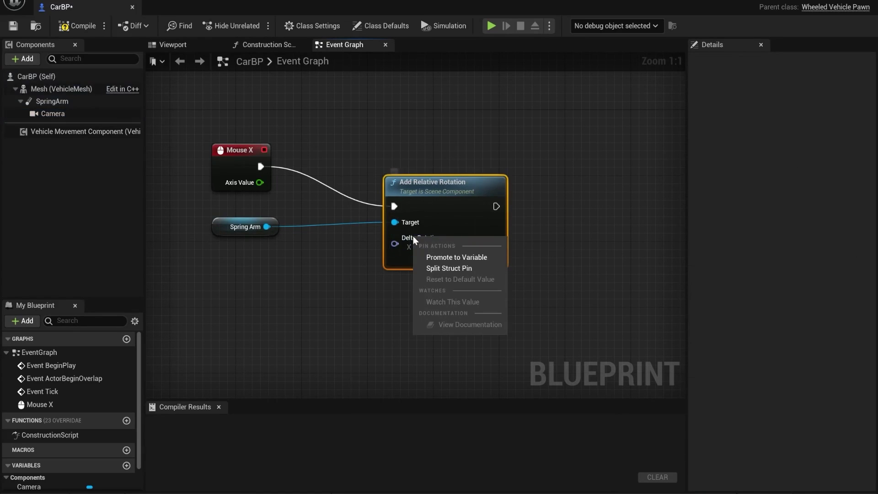
left_click(432, 268)
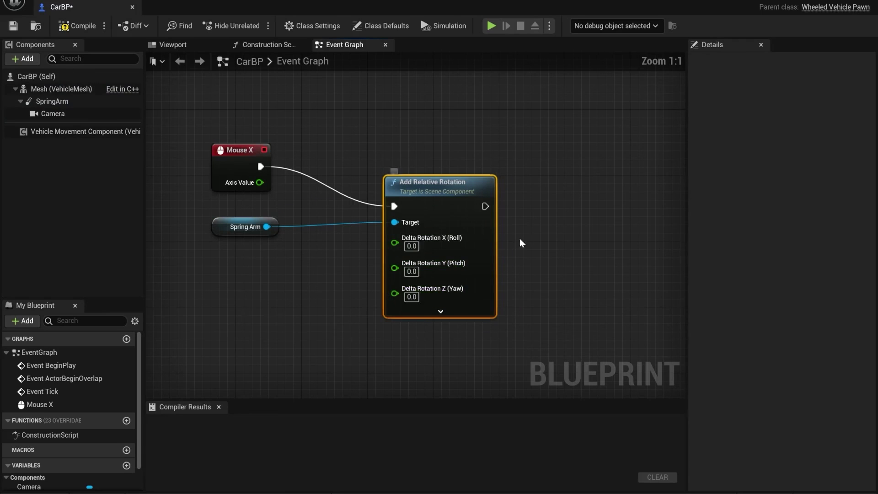
right_click_drag(520, 239, 602, 204)
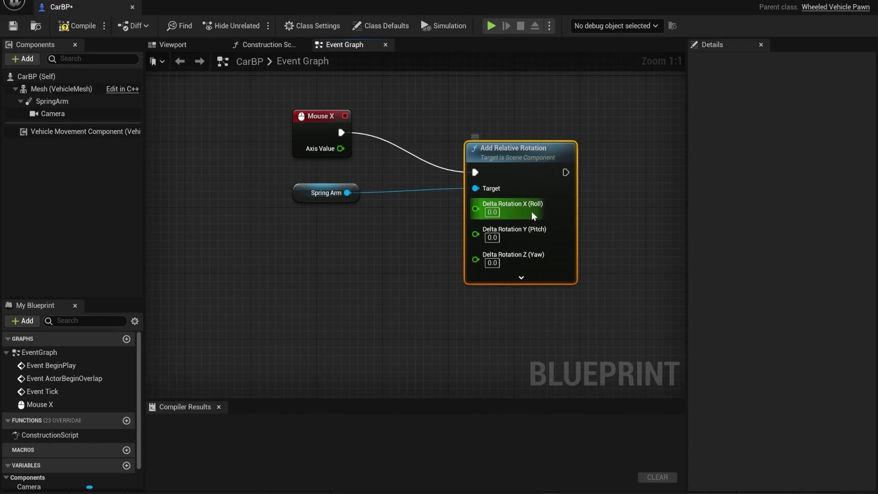
left_click_drag(475, 260, 338, 147)
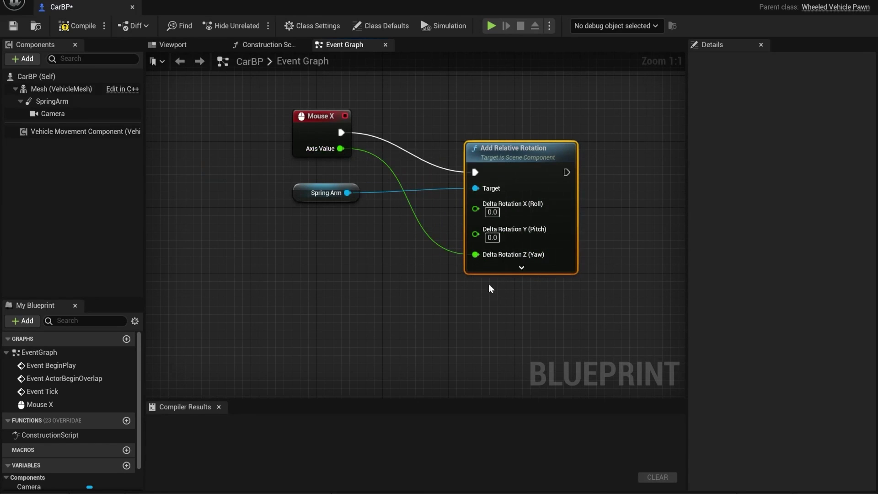
Move the Add Relative Rotation node down so its execution input lines up with the Mouse X event
left_click(498, 299)
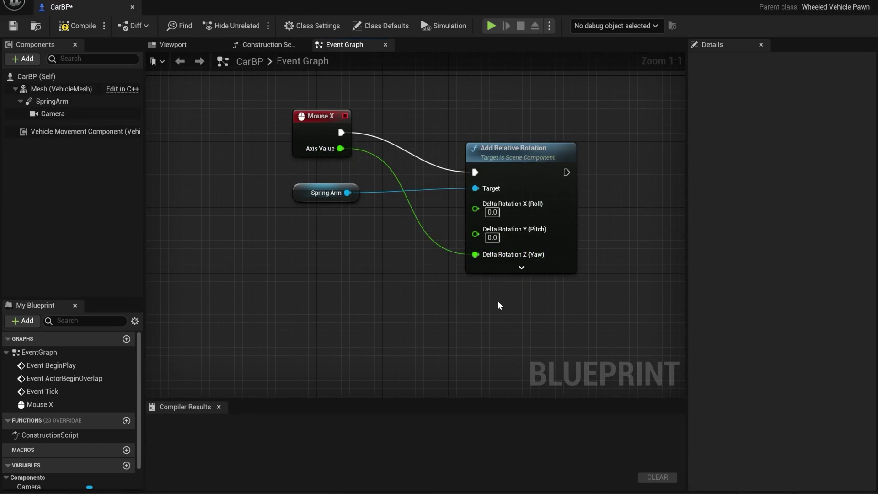
right_click_drag(497, 301, 455, 389)
left_click(464, 237)
left_click_drag(465, 237, 465, 204)
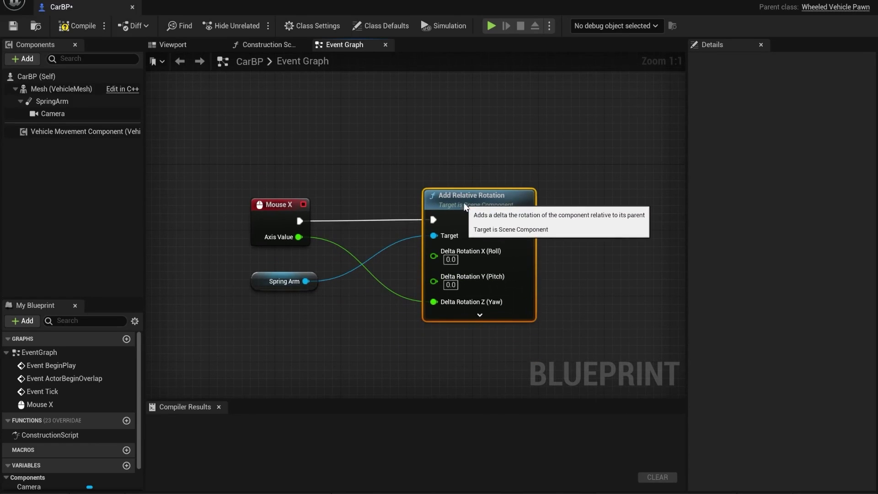
left_click(441, 158)
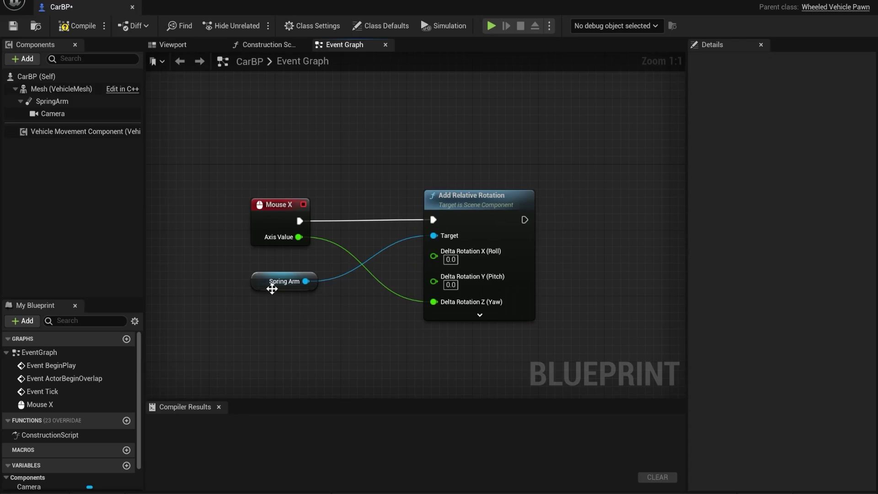
Reposition the Spring Arm reference directly beneath the Mouse X event, aligned with its edge
left_click_drag(272, 288, 284, 229)
left_click(296, 128)
left_click_drag(255, 178, 265, 277)
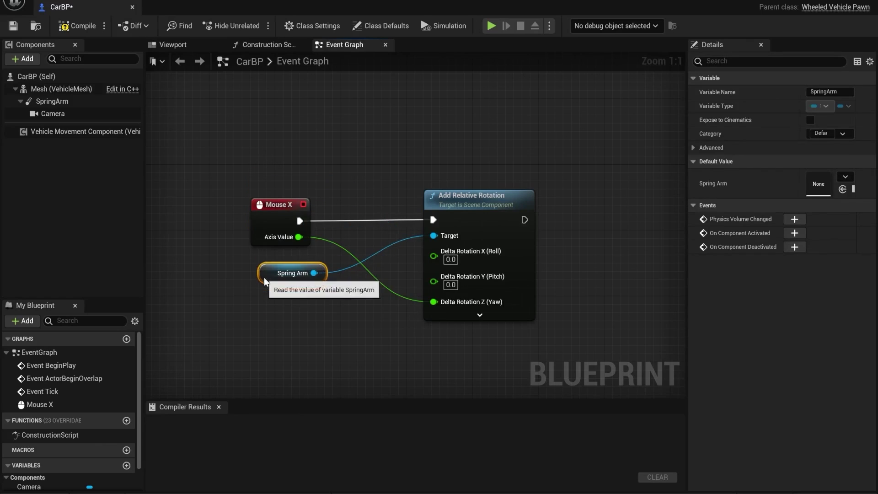
left_click(309, 322)
right_click_drag(318, 245, 303, 203)
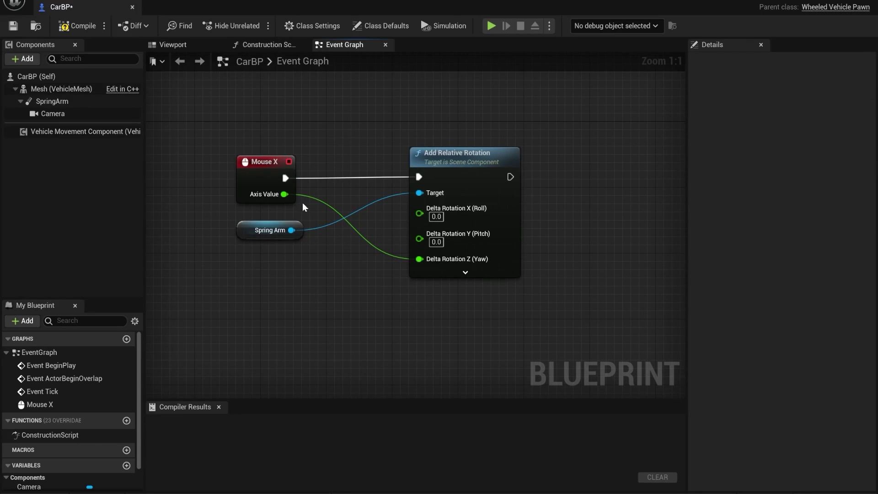
left_click(255, 162)
left_click(345, 129)
Create a second Add Relative Rotation node from the Spring Arm reference and split its Delta Rotation pin
left_click_drag(291, 230, 405, 341)
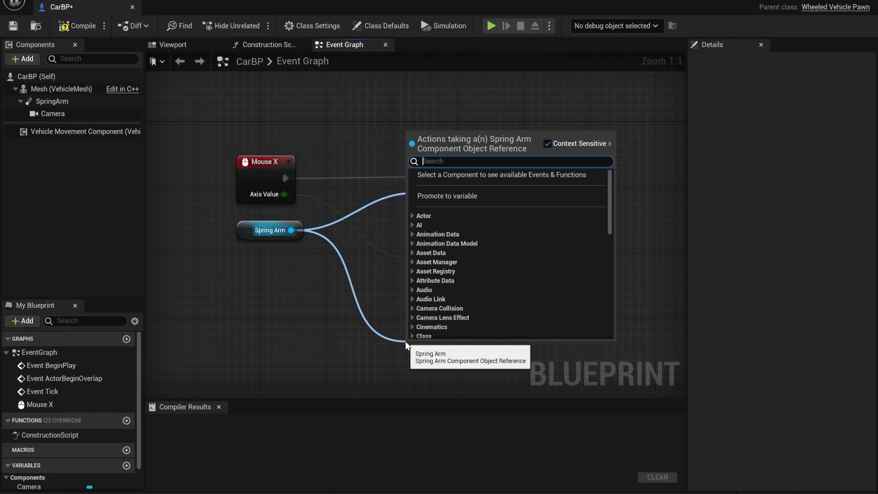
type("add rel")
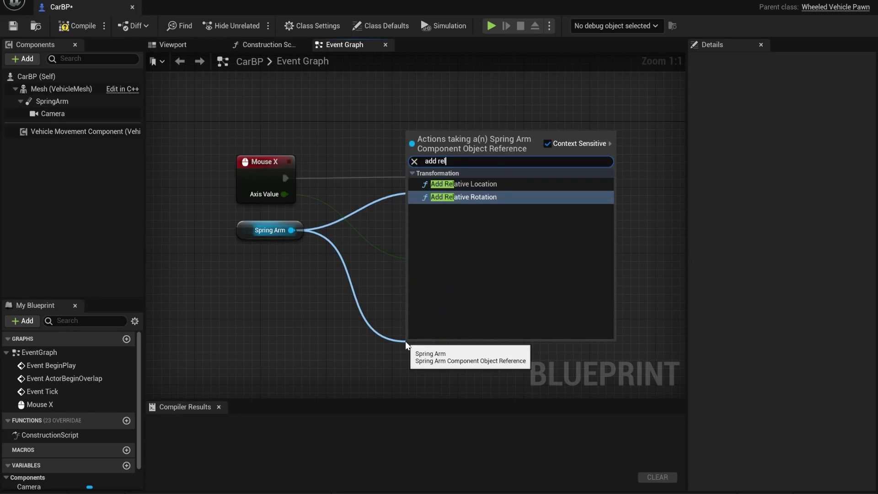
type("at")
key("Return")
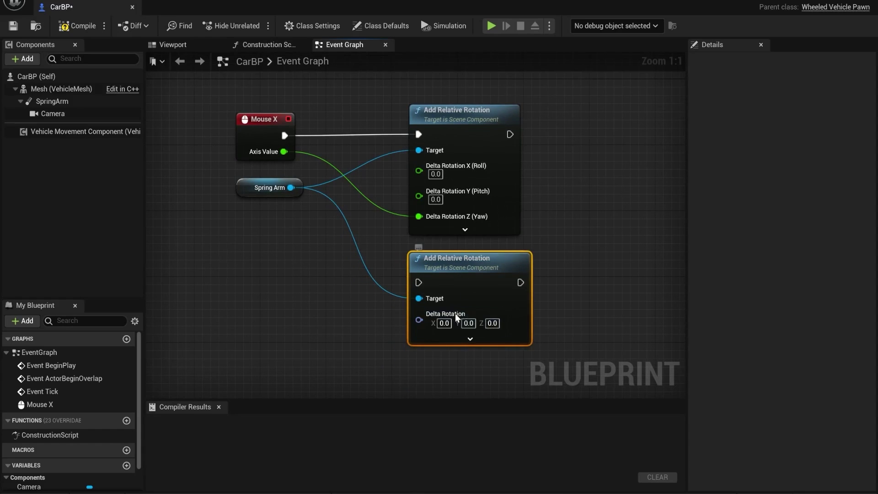
right_click(455, 315)
left_click(491, 345)
right_click_drag(304, 280, 362, 275)
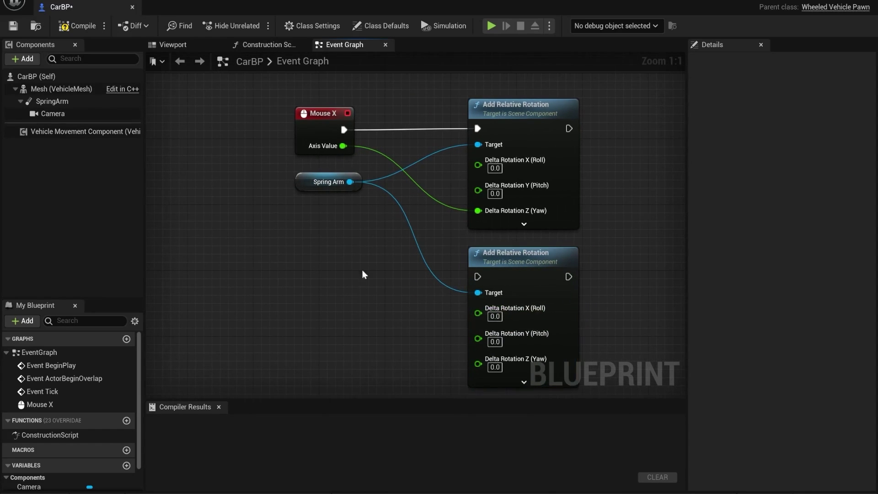
Add a Mouse Y event below the Spring Arm reference and connect its execution output to the second Add Relative Rotation node
right_click(297, 302)
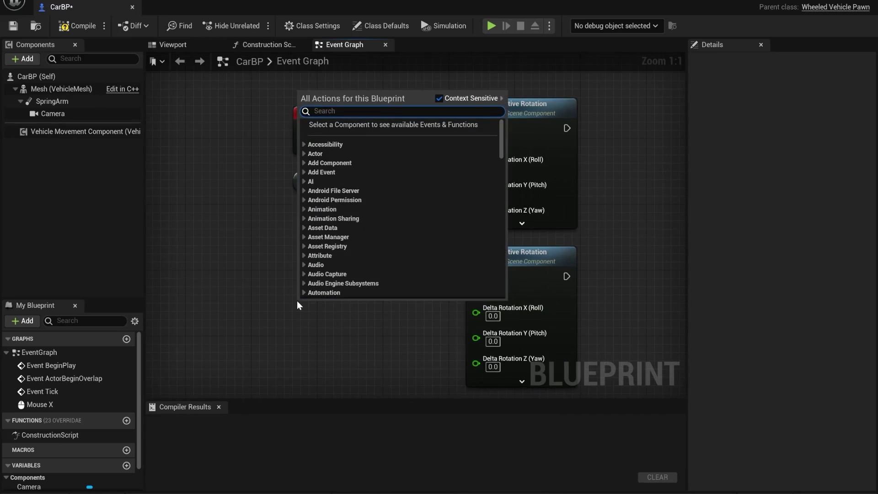
type("mouse uy")
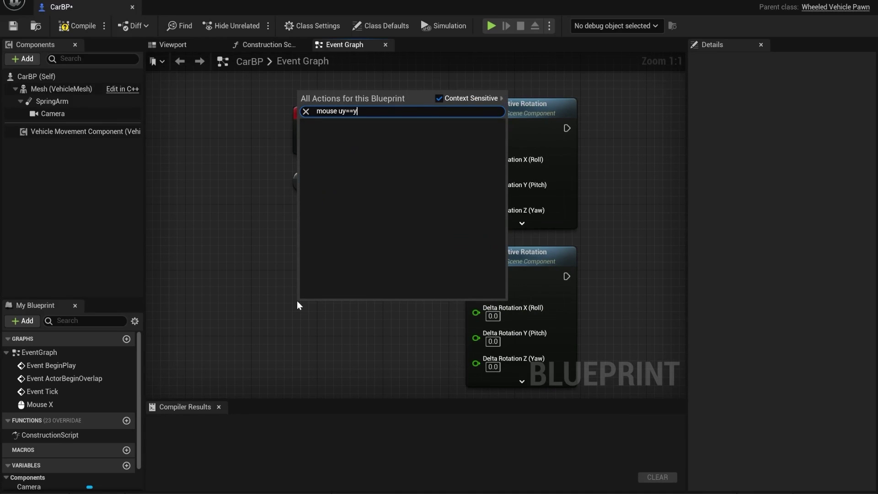
type("==")
key("BackSpace")
key("BackSpace")
key("BackSpace")
key("BackSpace")
type("y")
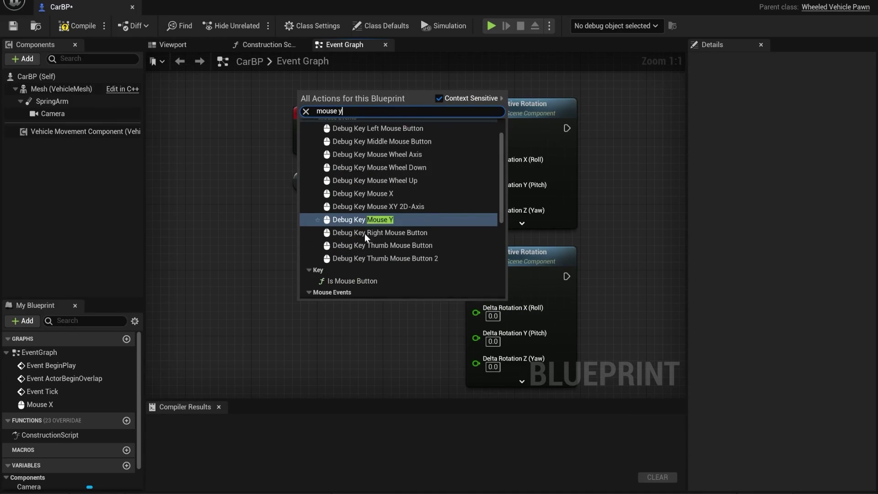
left_click(341, 276)
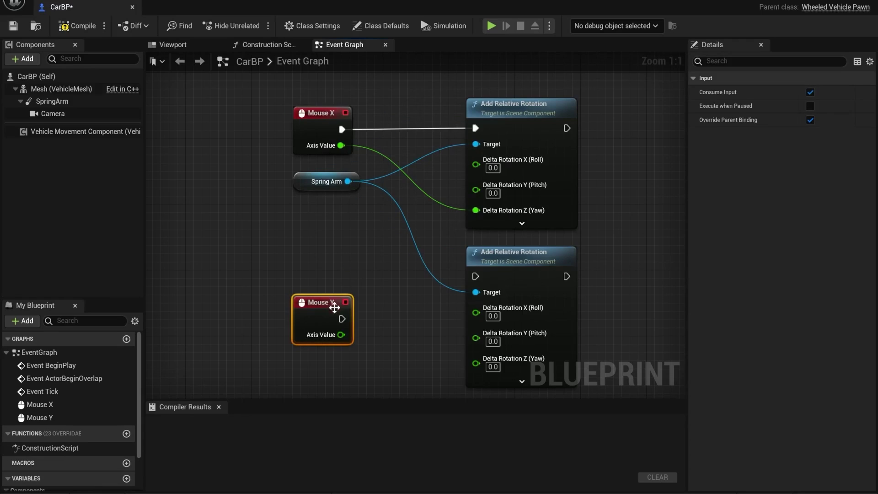
left_click_drag(340, 272, 475, 277)
right_click_drag(419, 329, 380, 297)
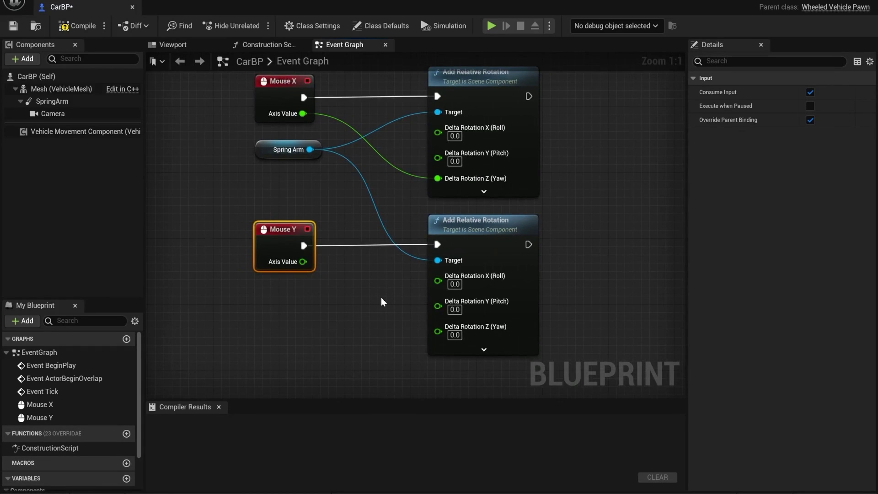
Try rotating the camera component in the blueprint's 3D view, and undo the rotation
left_click(180, 45)
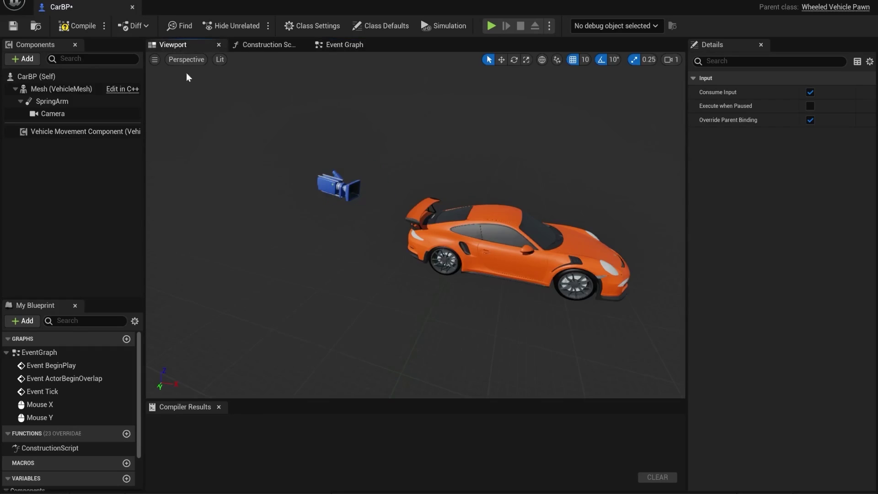
left_click(315, 185)
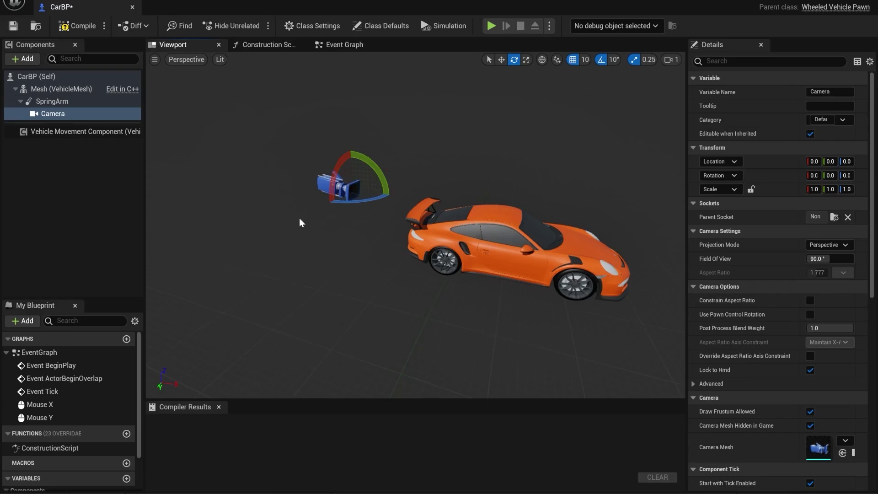
left_click_drag(386, 176, 388, 202)
left_click(328, 46)
key("ctrl+z")
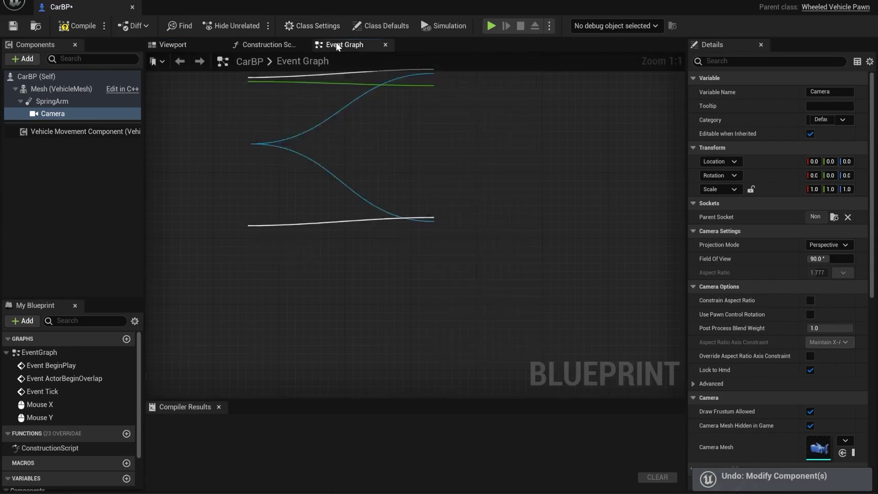
Connect Mouse Y's Axis Value to the second node's Delta Rotation Y (Pitch) and test the compiled camera control in play mode
left_click_drag(303, 261, 438, 301)
left_click(76, 26)
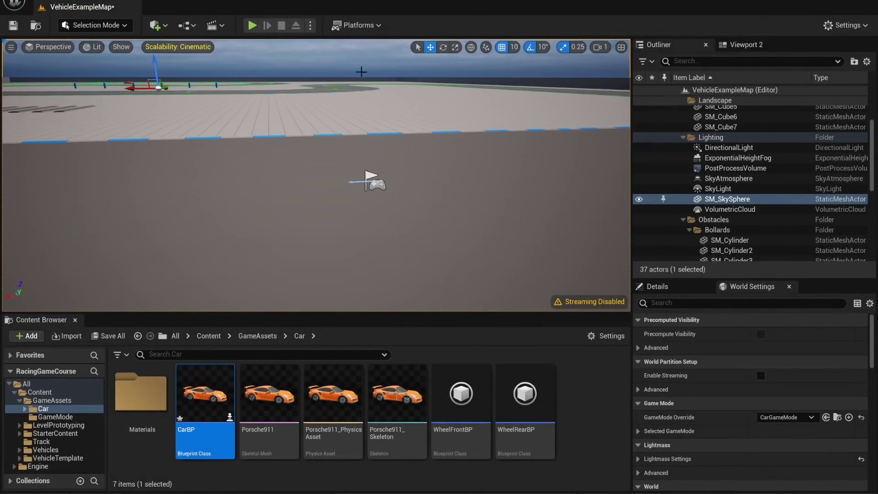
left_click(252, 25)
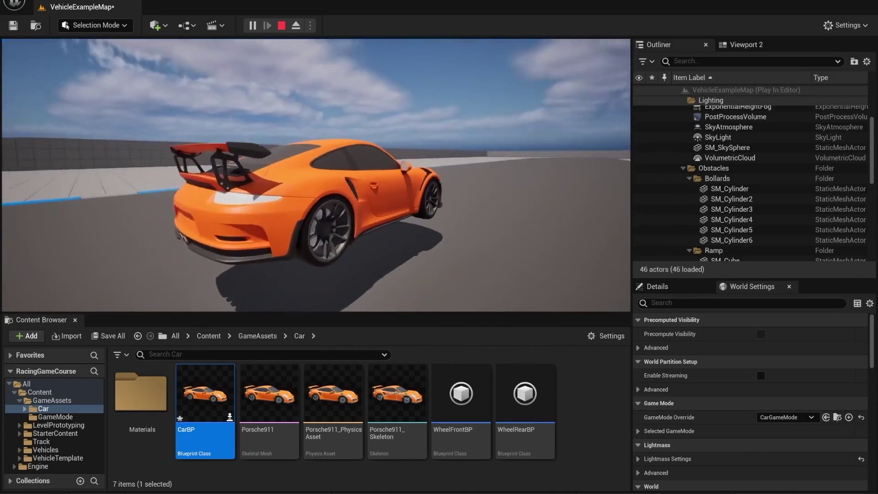
key("Escape")
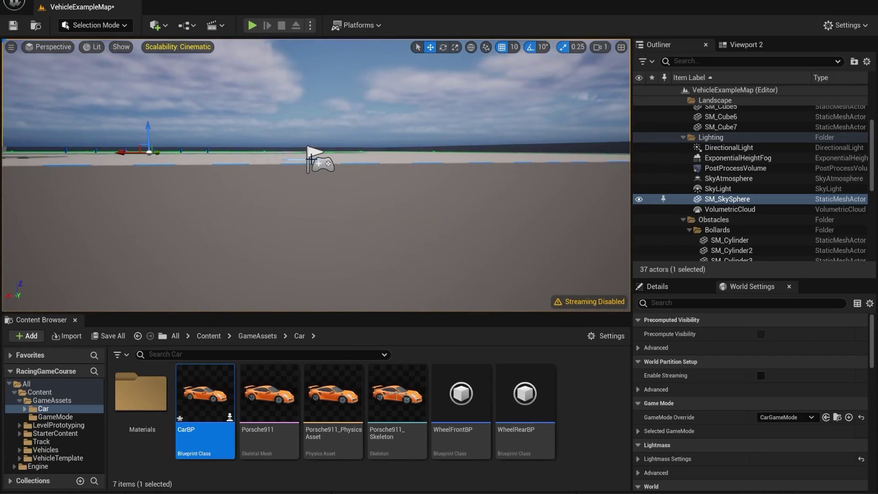
left_click(314, 150)
left_click(333, 108)
mouse_move(333, 107)
right_mouse_down()
mouse_move(308, 96)
mouse_move(325, 113)
right_mouse_up()
left_click(325, 177)
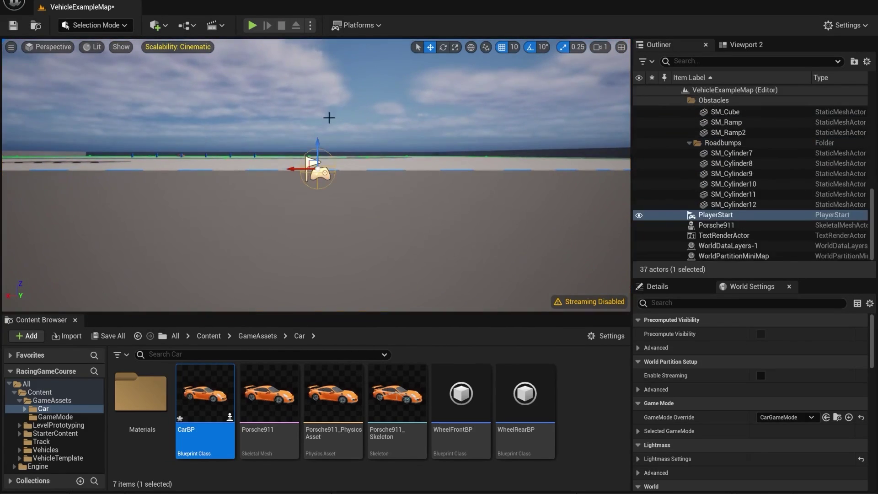
left_click(329, 116)
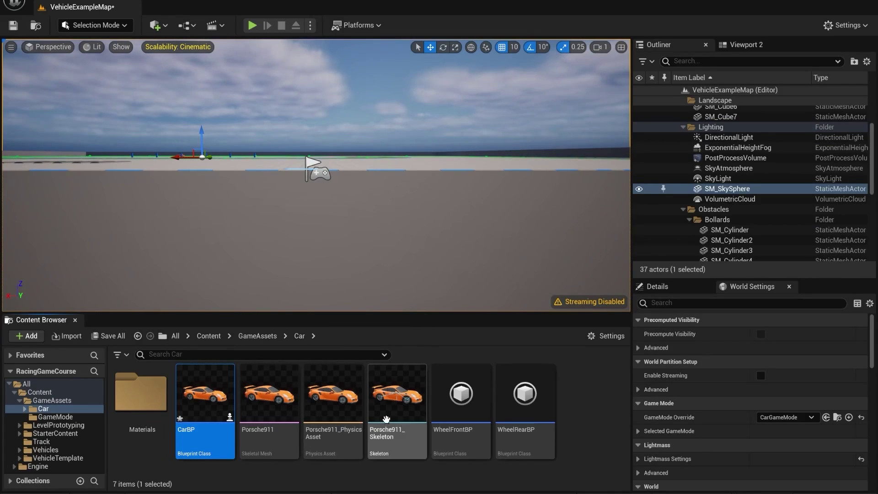
Place a CarBP instance in the level near the player start, and delete it again
mouse_move(461, 392)
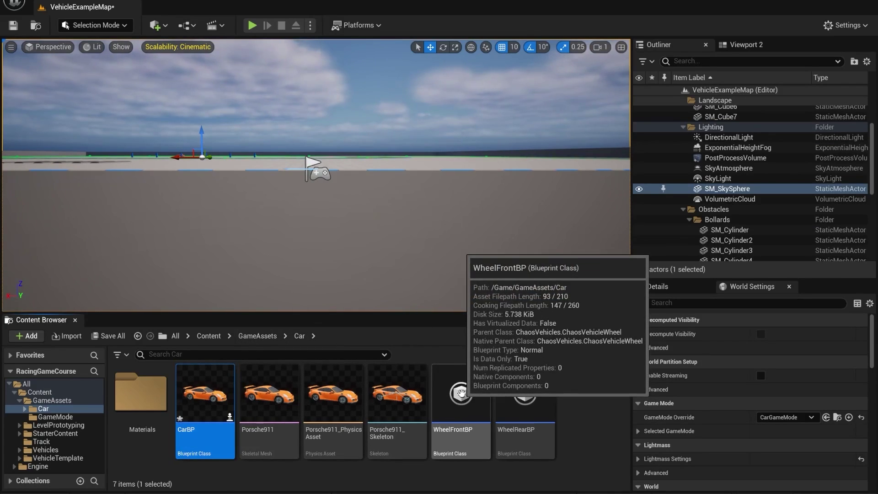
left_click_drag(196, 412, 147, 204)
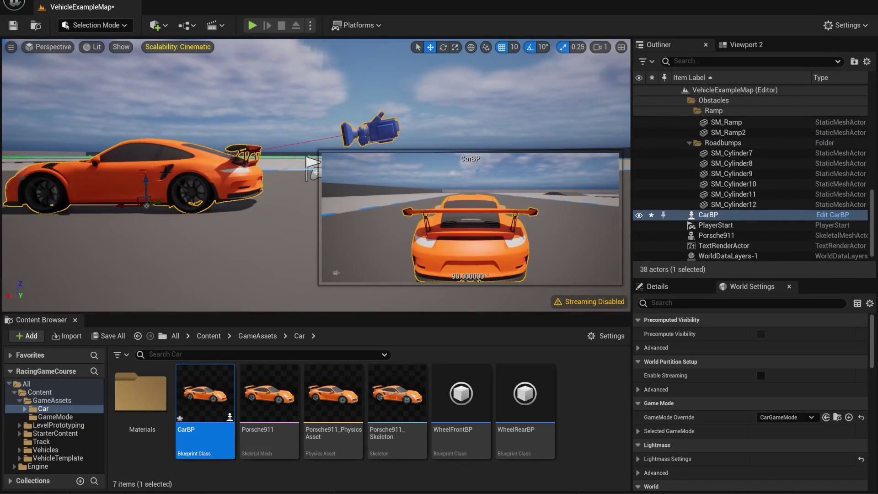
key("Delete")
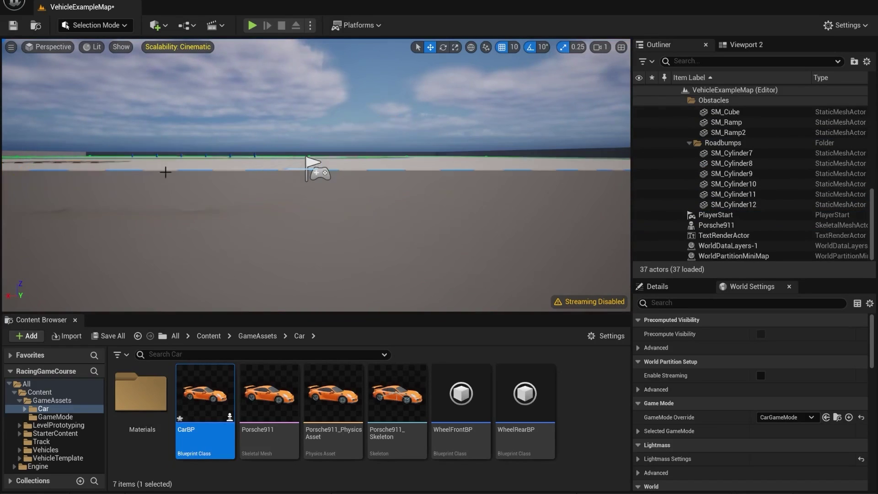
Set the Wheel Radius to 16 in both the WheelFrontBP and WheelRearBP blueprints
double_click(465, 394)
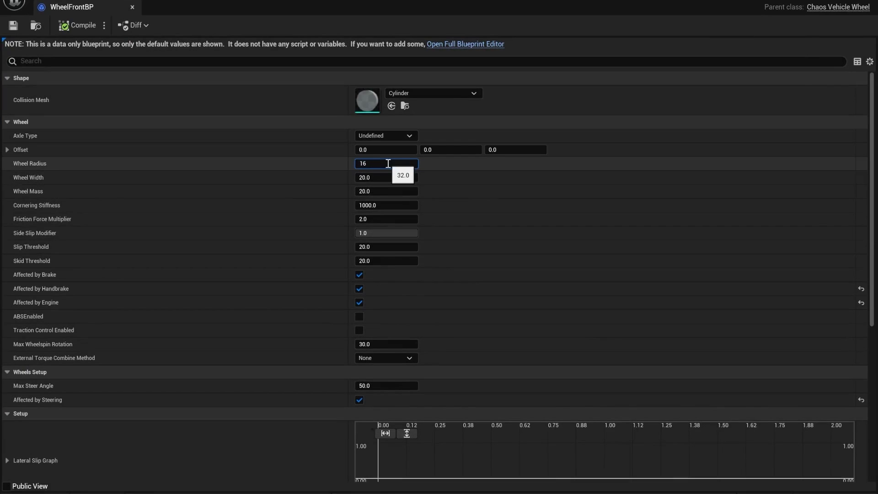
left_click(132, 7)
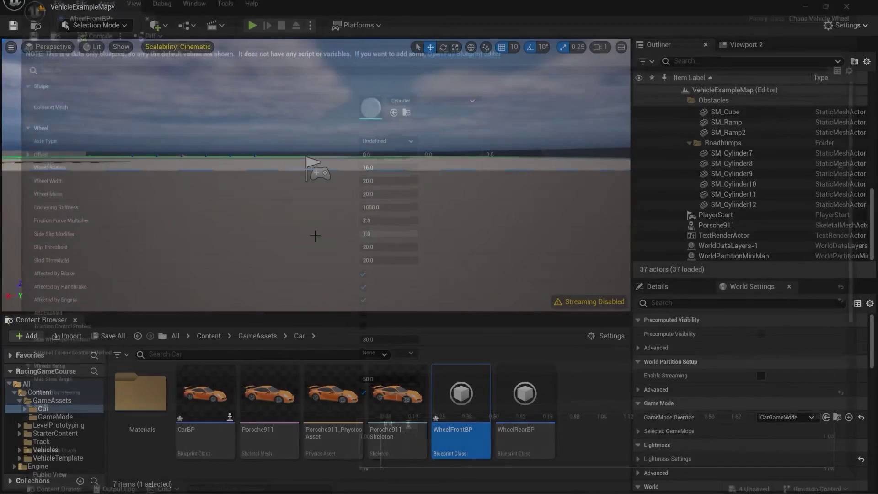
double_click(546, 389)
left_click(371, 165)
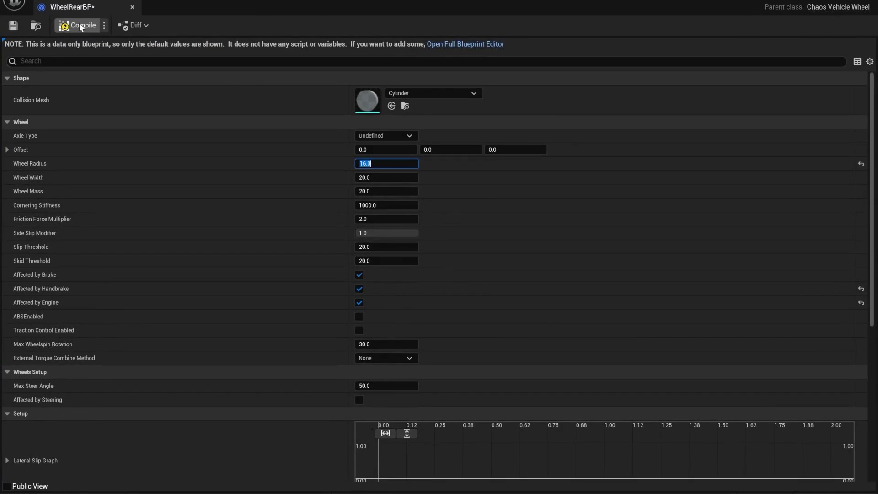
key("Return")
left_click(132, 6)
Play the level briefly to check how the car sits on its wheels
left_click(251, 26)
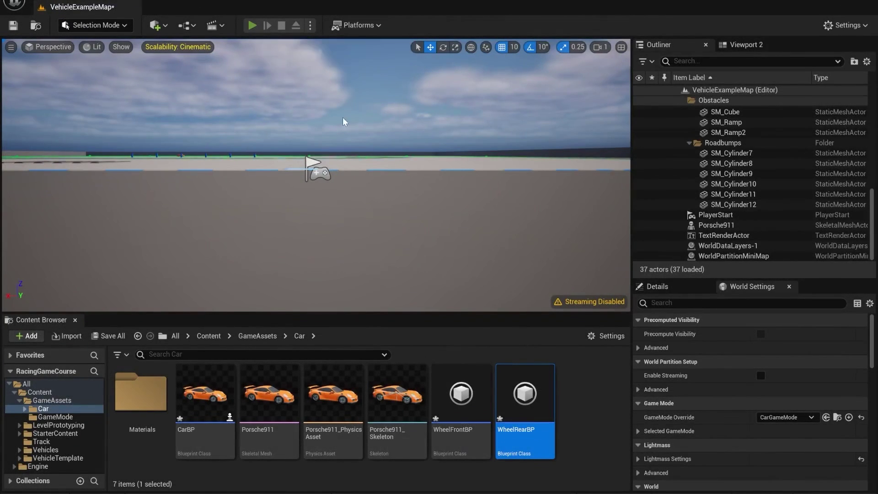
key("Escape")
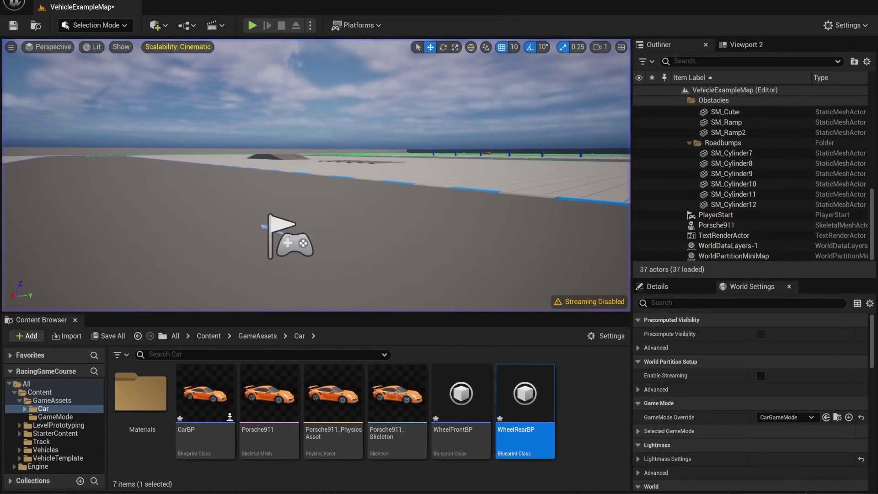
Edit the Wheel Radius again in the WheelFrontBP and WheelRearBP blueprints
double_click(461, 393)
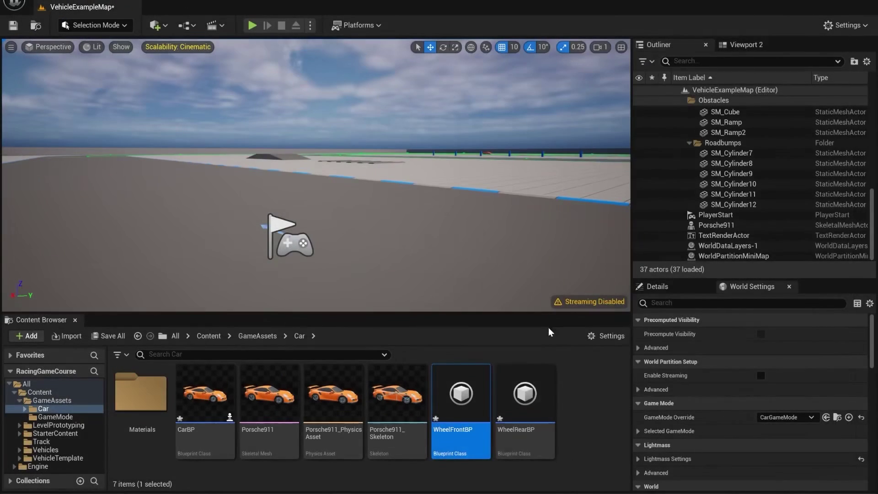
double_click(530, 393)
left_click(371, 164)
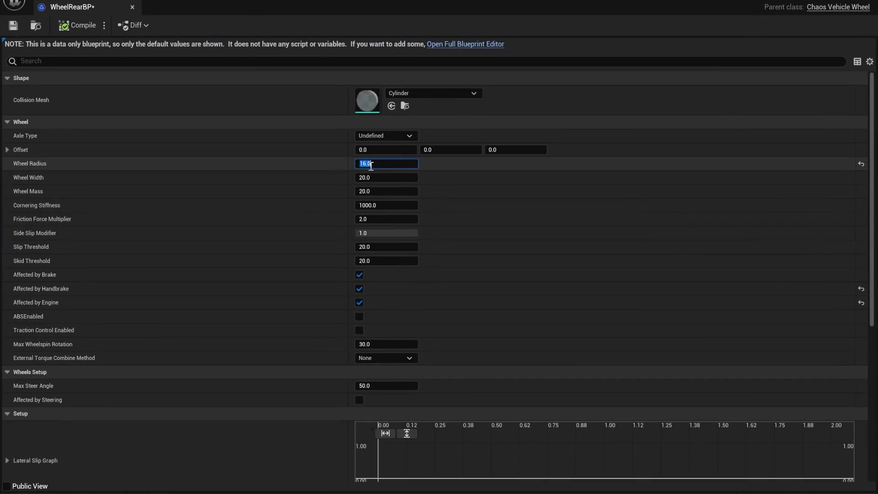
key("Return")
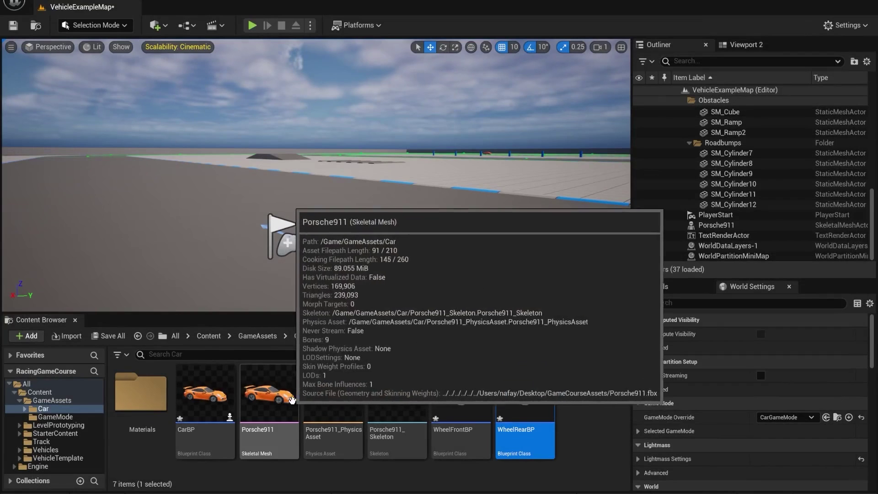
left_click(319, 401)
double_click(319, 401)
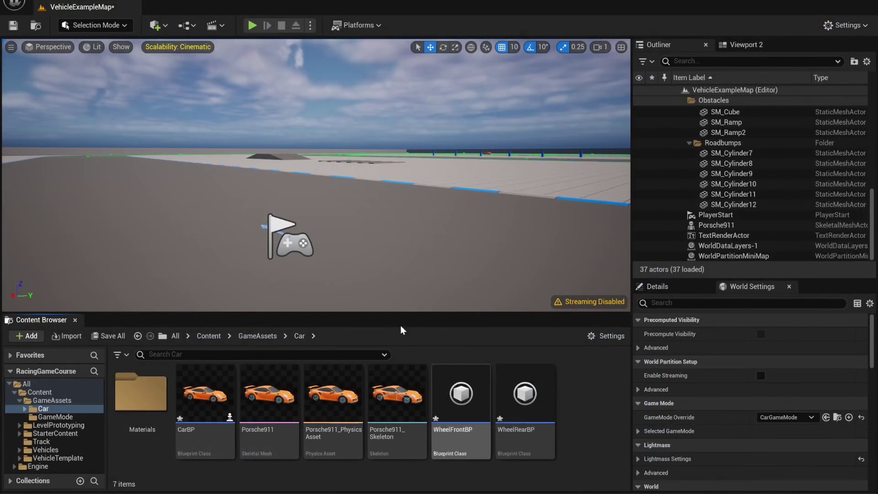
scroll(346, 243, "up", 1)
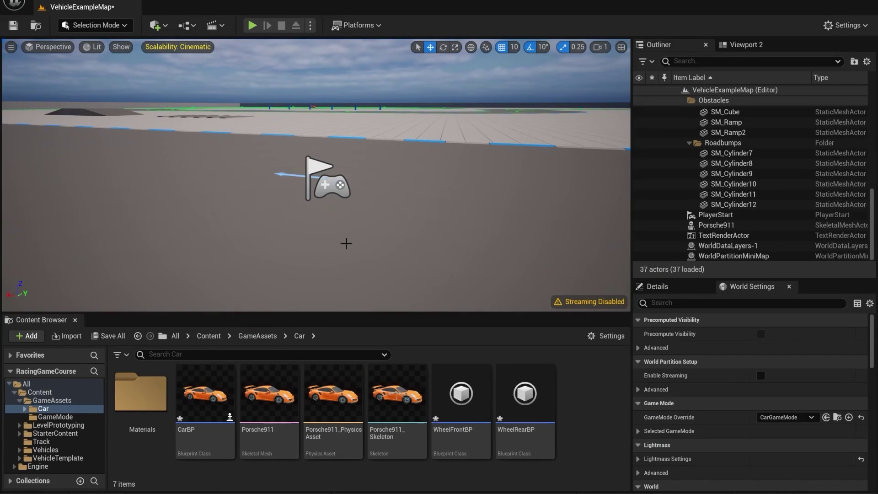
Enable Simulate Physics on the VehicleMesh component of CarBP, then compile and close the blueprint
double_click(191, 401)
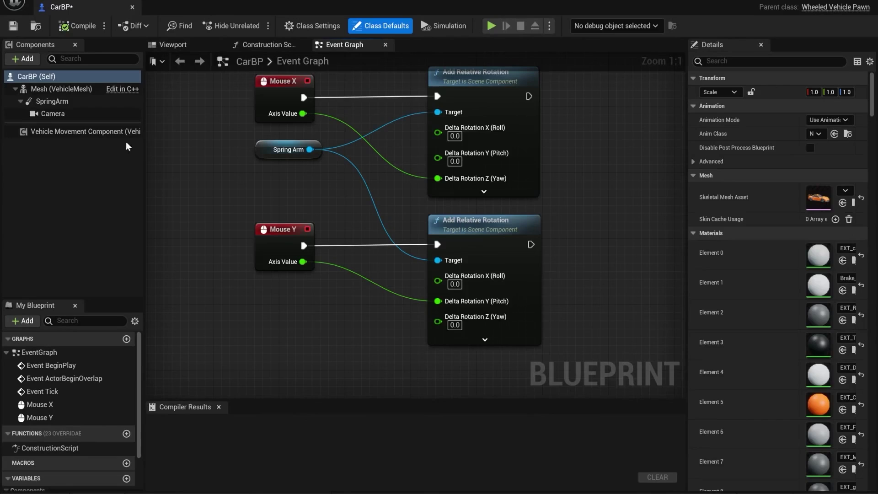
left_click(116, 134)
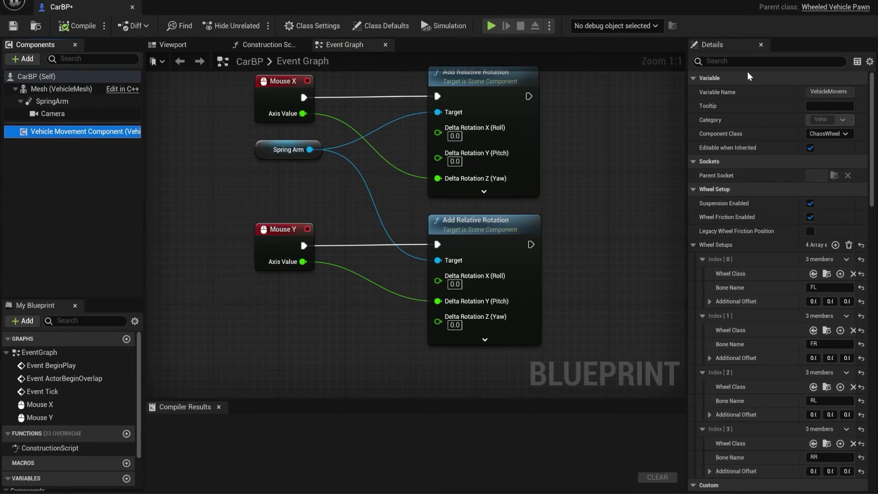
left_click(741, 60)
type("phys")
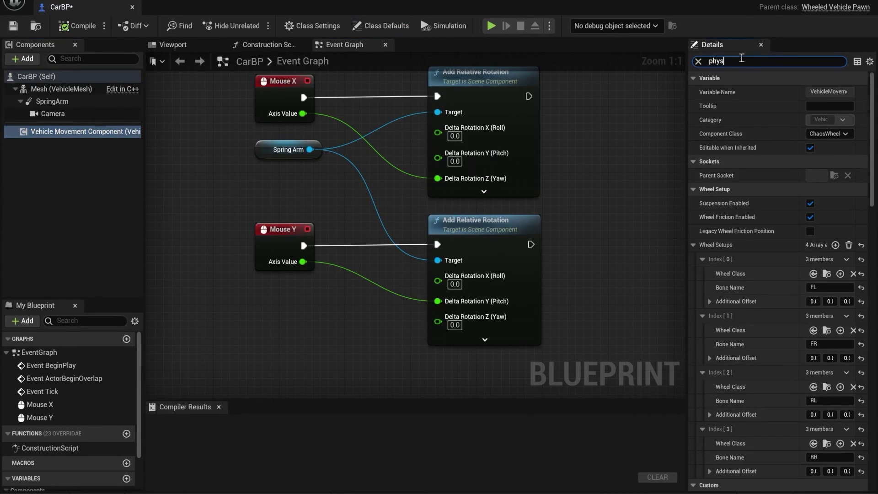
type("ics")
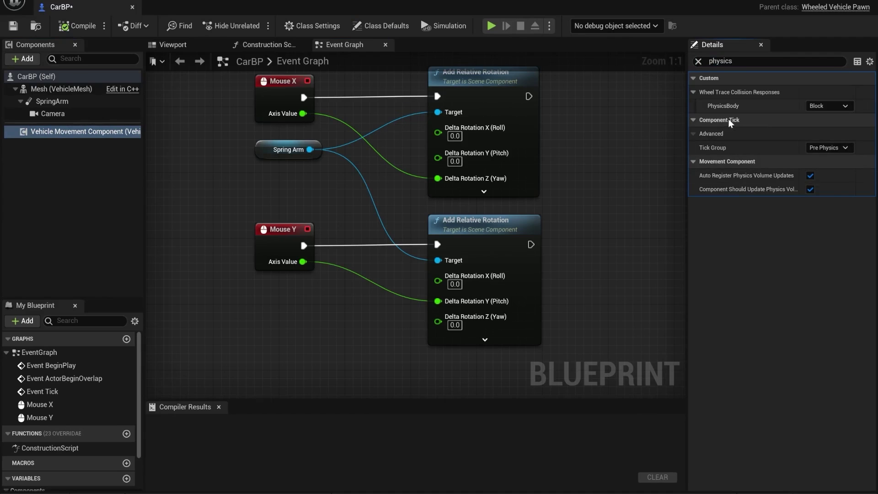
left_click(133, 90)
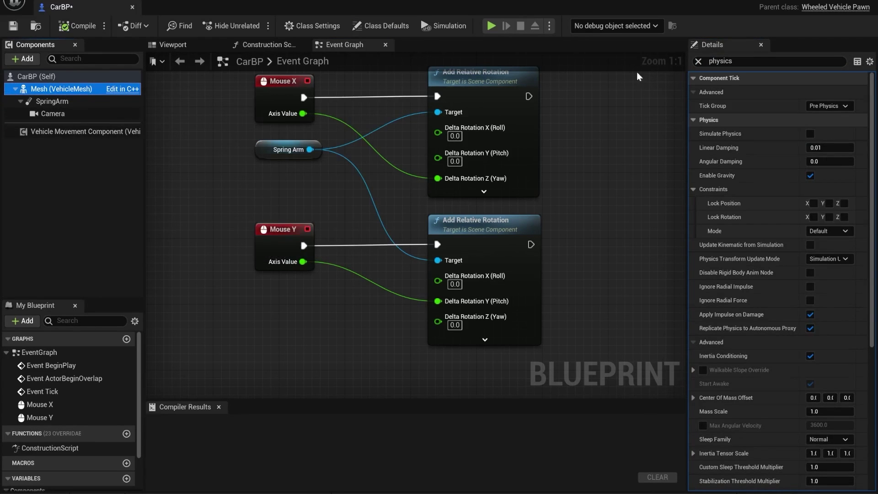
left_click(810, 133)
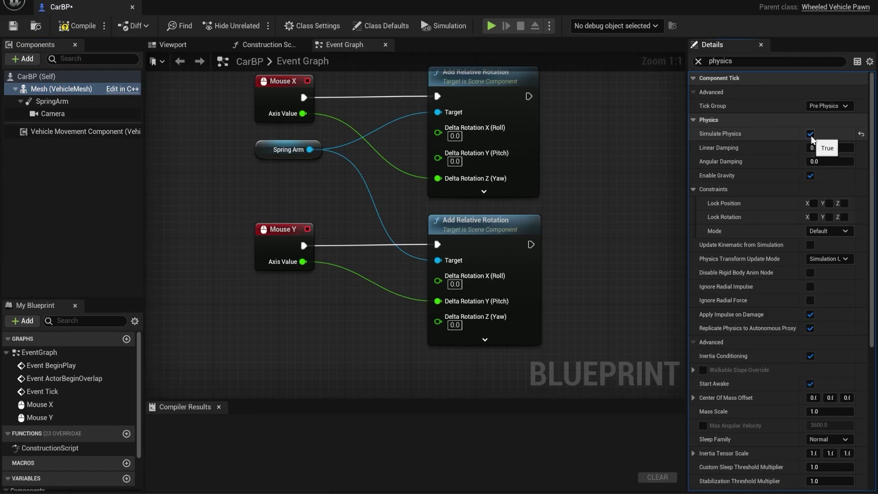
left_click(76, 25)
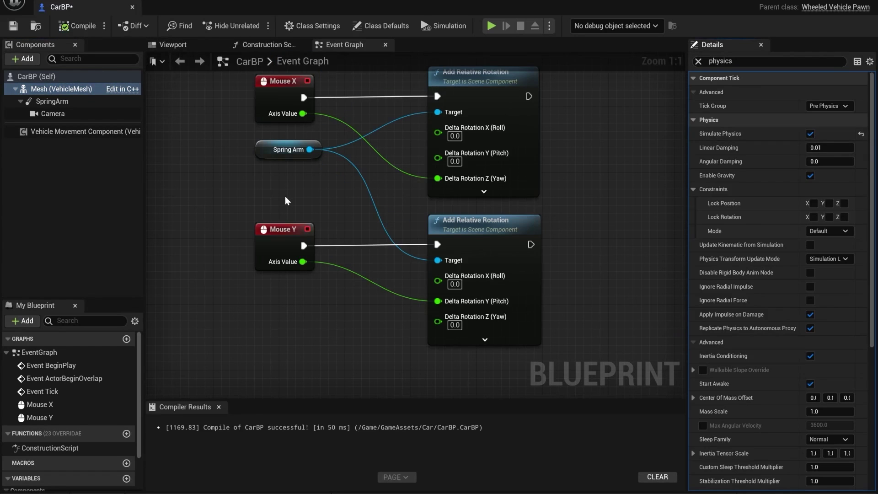
left_click(132, 7)
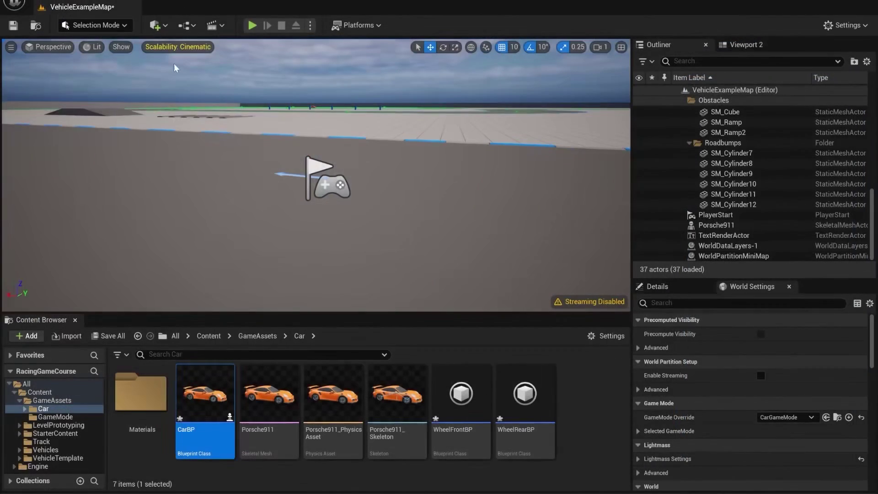
Play the level to check how the physics-enabled car rests on the ground
left_click(252, 25)
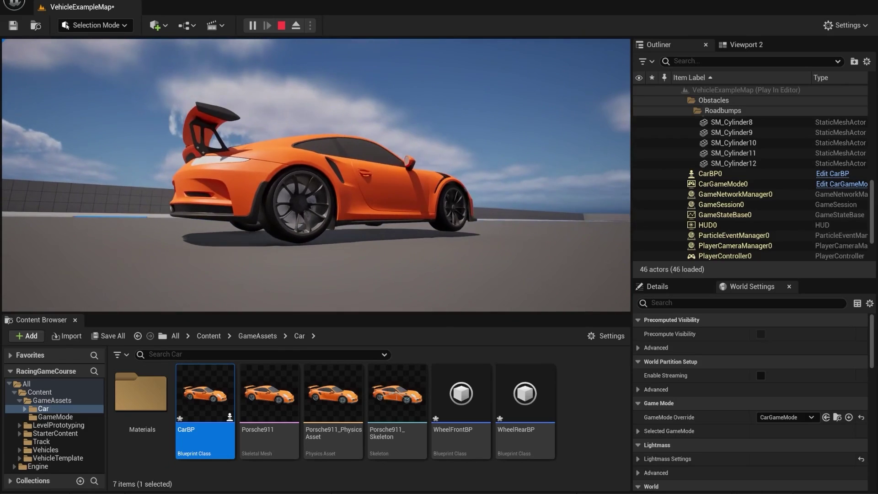
key("Escape")
mouse_move(433, 202)
right_mouse_down()
mouse_move(485, 218)
mouse_move(462, 222)
mouse_move(433, 202)
right_mouse_up()
Set the Wheel Radius to 28 in the compiled WheelFrontBP blueprint and test the car by playing the level
double_click(461, 394)
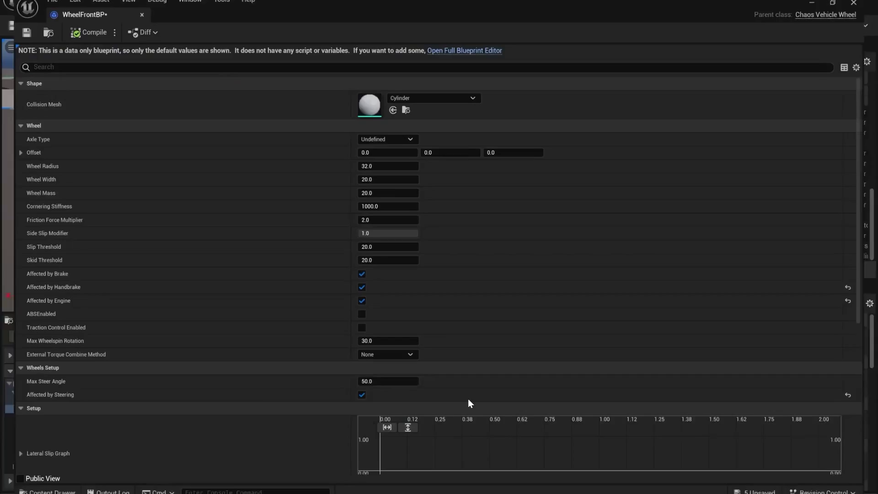
left_click(388, 164)
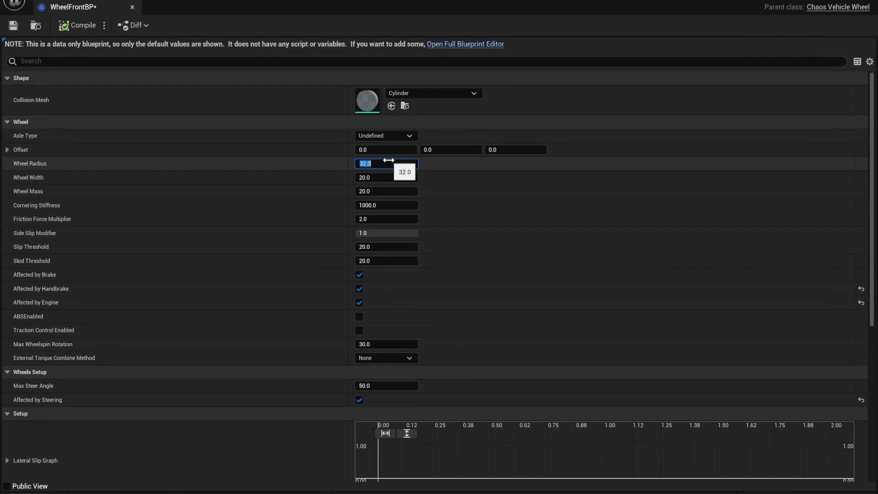
key("Return")
left_click(68, 26)
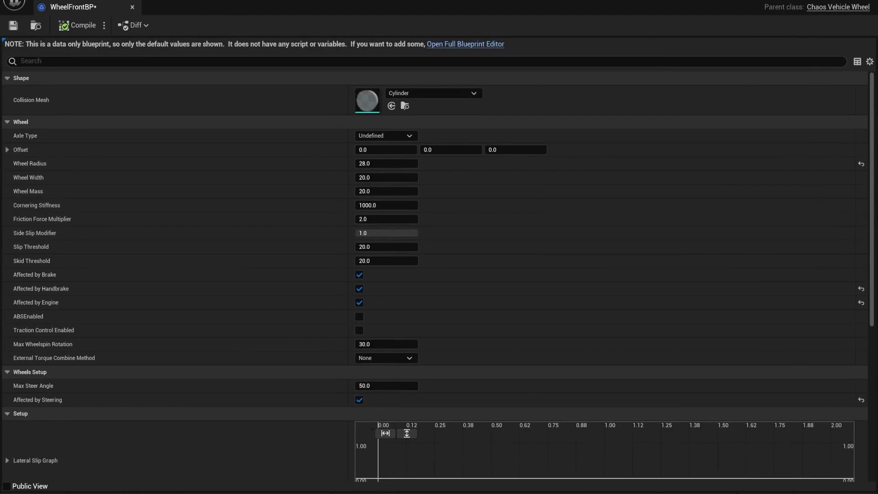
left_click_drag(436, 1, 752, 280)
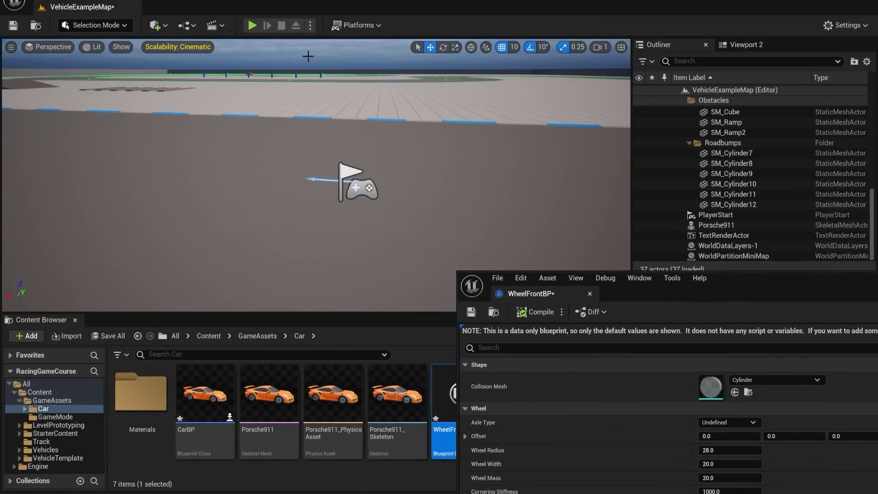
left_click(251, 26)
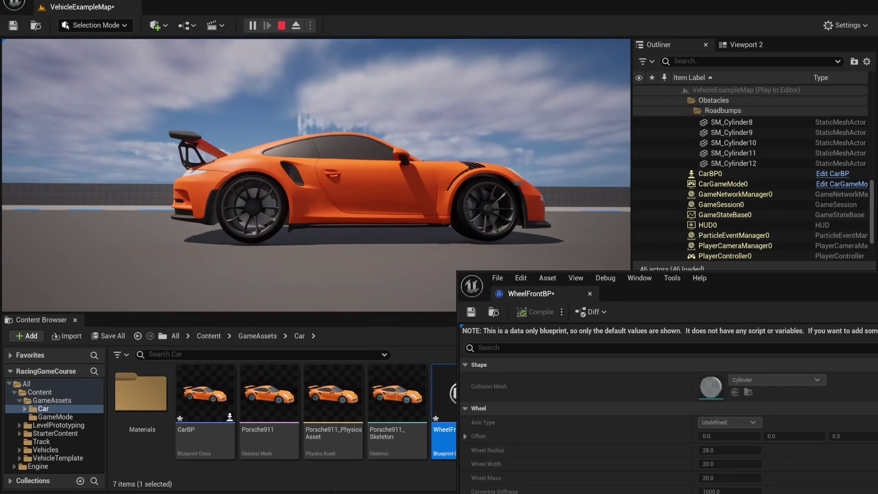
key("Escape")
Reduce the WheelFrontBP Wheel Radius to 26, compile it, and test the car in play mode again
left_click(728, 451)
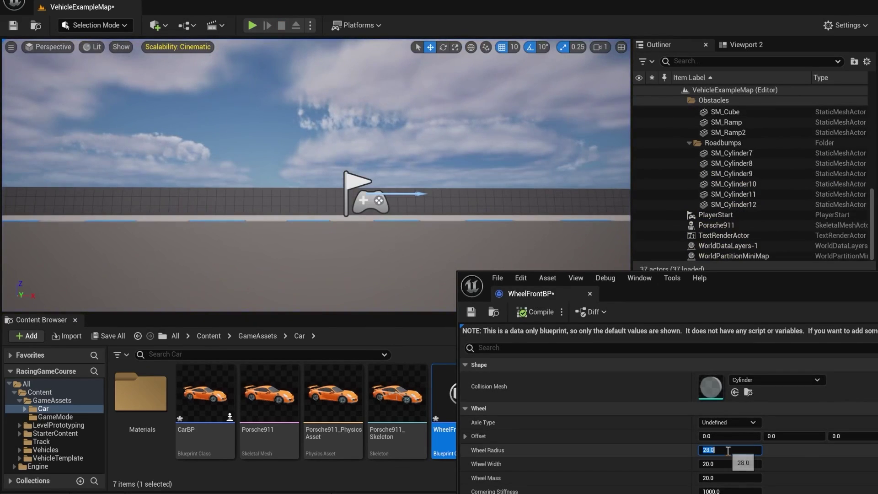
type("26")
left_click(522, 313)
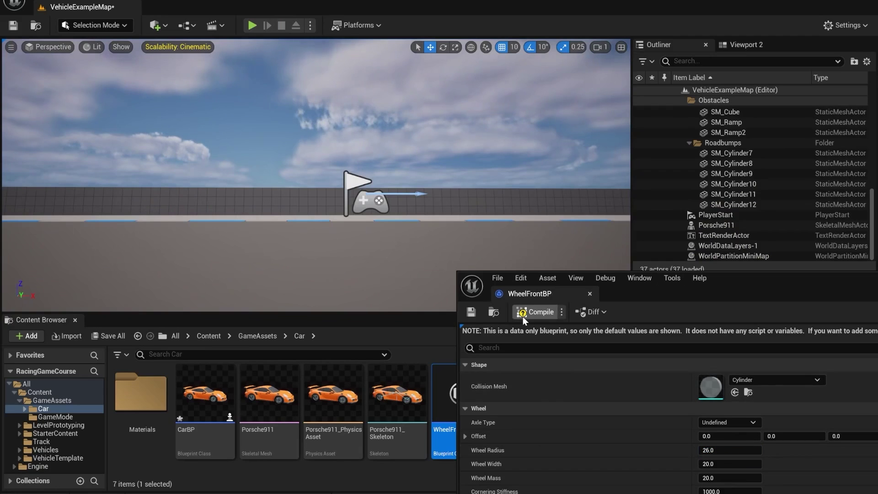
left_click(252, 26)
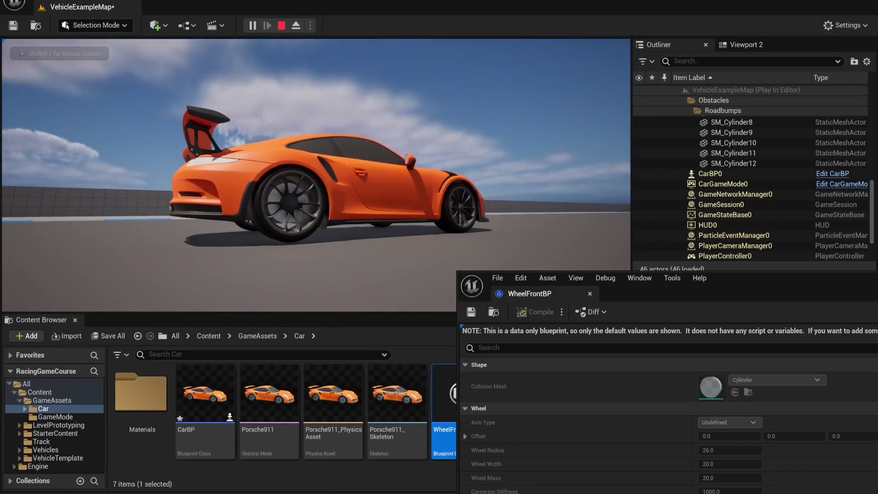
key("shift+F1")
key("Escape")
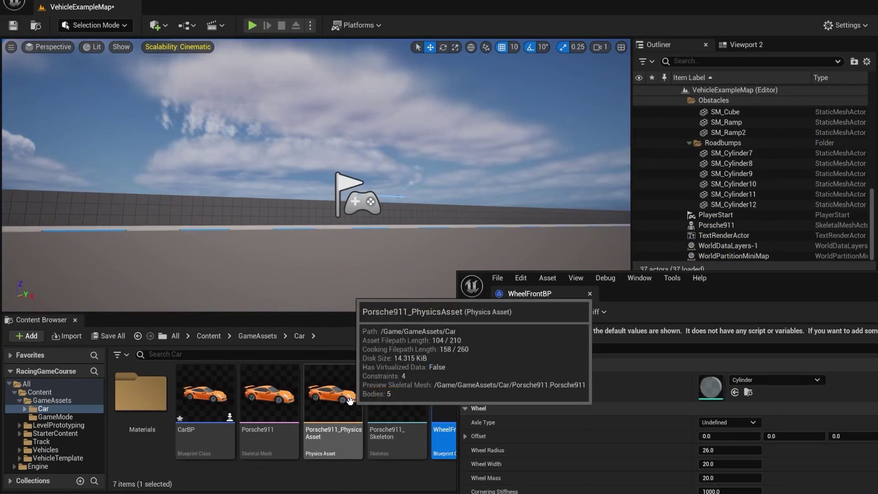
Set the Wheel Radius to 30 in WheelRearBP and play the level to check the car's stance
left_click_drag(745, 278, 232, 443)
double_click(525, 393)
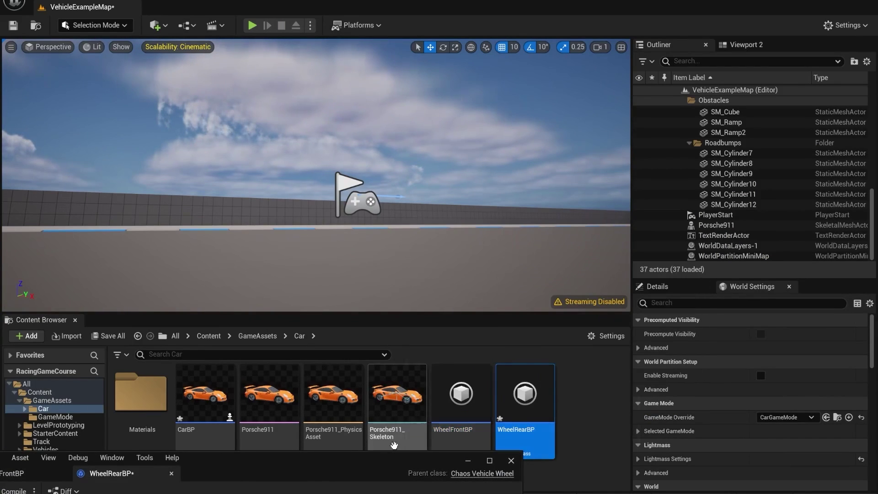
left_click_drag(386, 448, 743, 142)
left_click(555, 304)
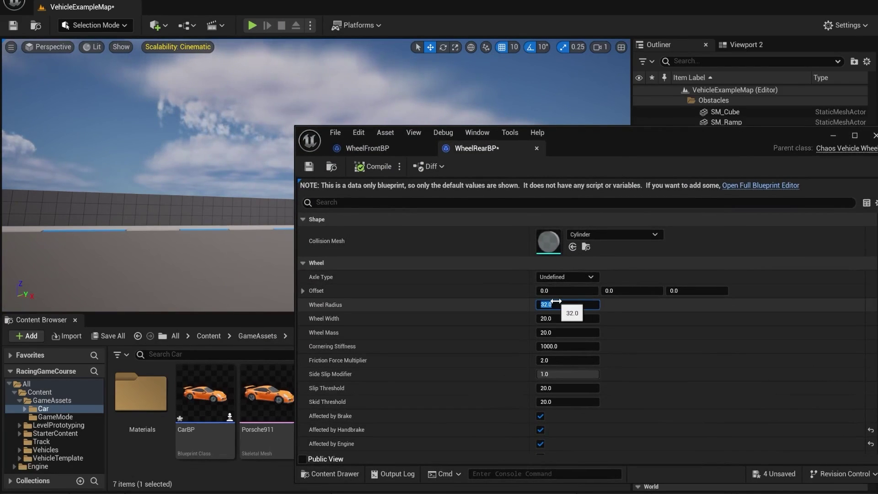
type("30")
key("Return")
left_click_drag(637, 131, 614, 391)
left_click(251, 26)
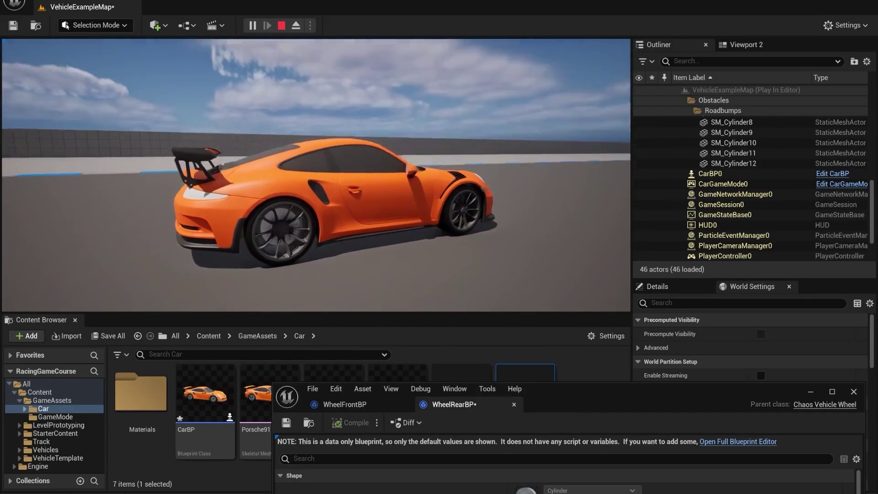
key("Escape")
Save the level and the modified CarBP, CarGameMode and WheelRearBP assets, and close the wheel blueprint window
key("ctrl+s")
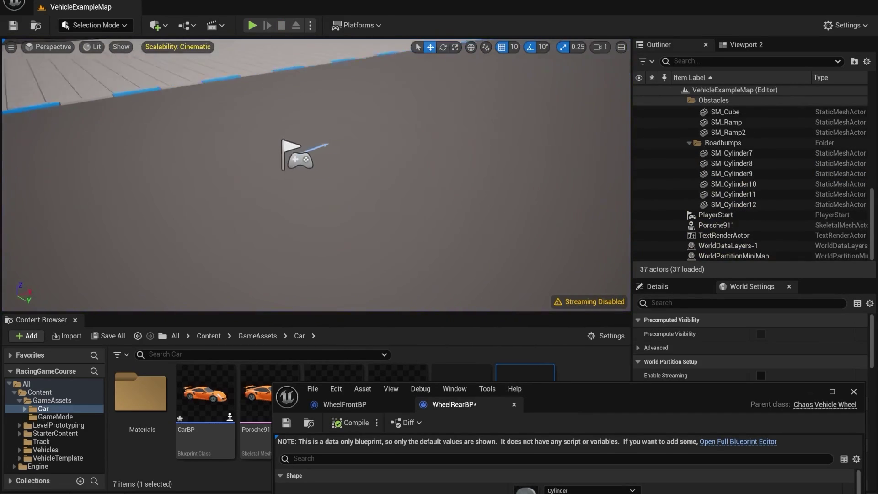
mouse_move(349, 191)
right_mouse_down()
mouse_move(412, 197)
mouse_move(349, 191)
right_mouse_up()
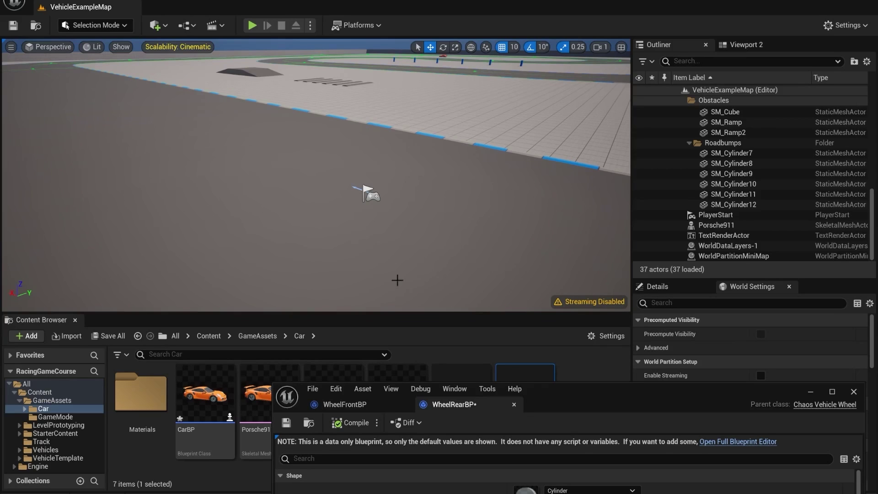
left_click(100, 336)
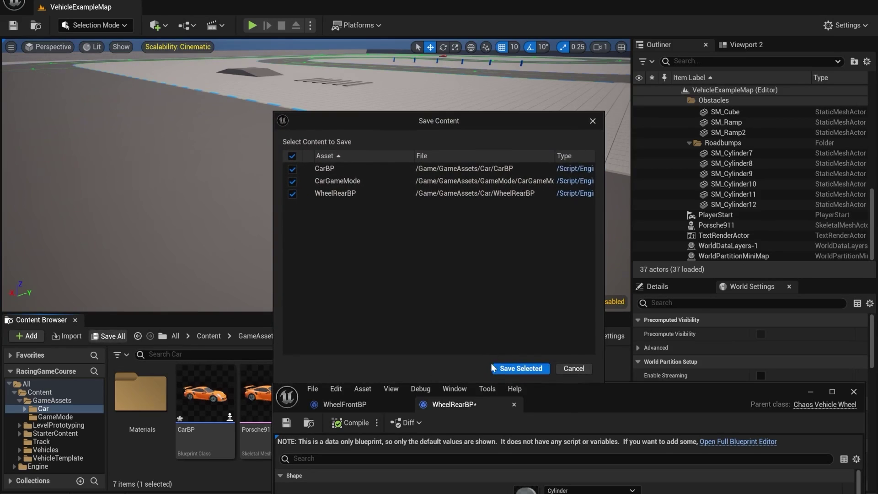
left_click(501, 366)
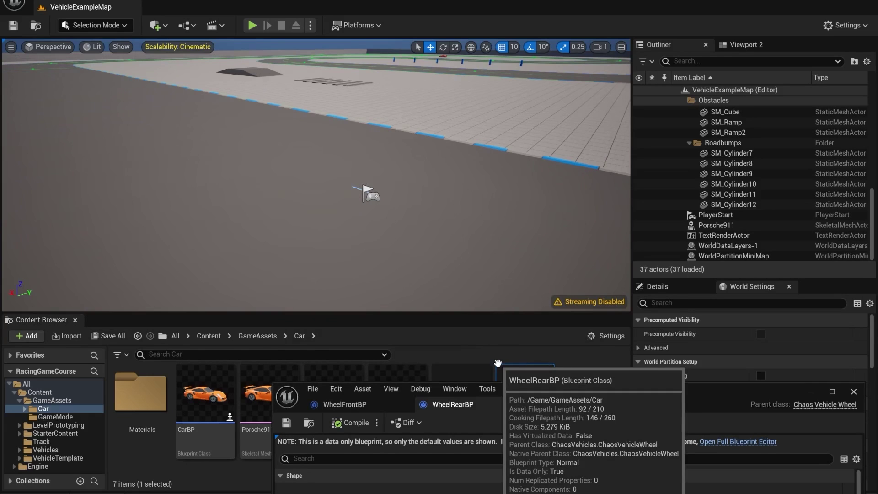
left_click_drag(639, 388, 404, 311)
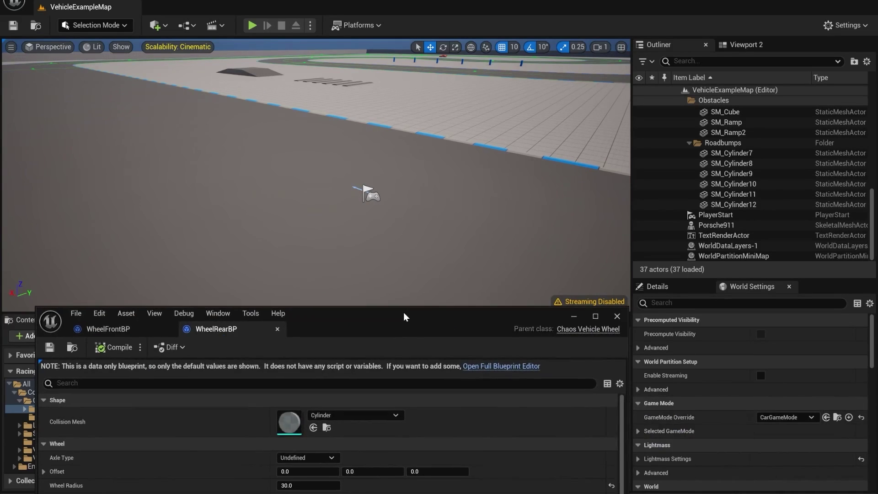
left_click(615, 318)
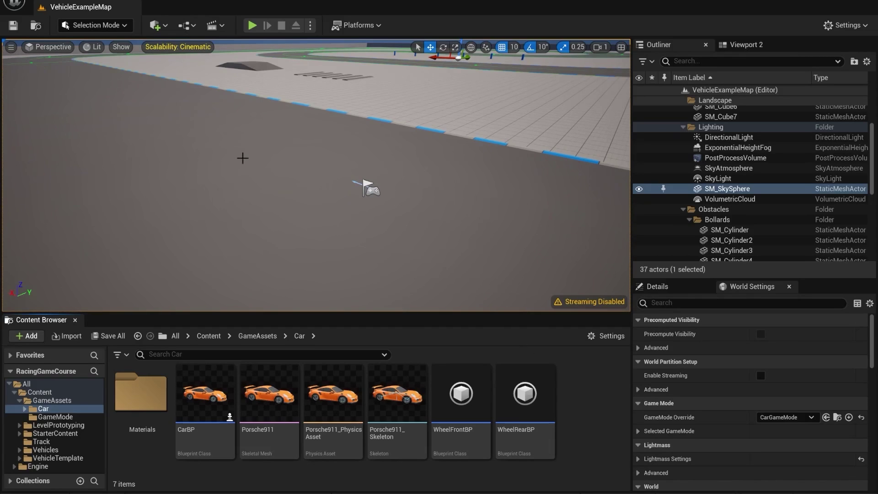
Open the Engine Input section of the Project Settings
left_click(42, 0)
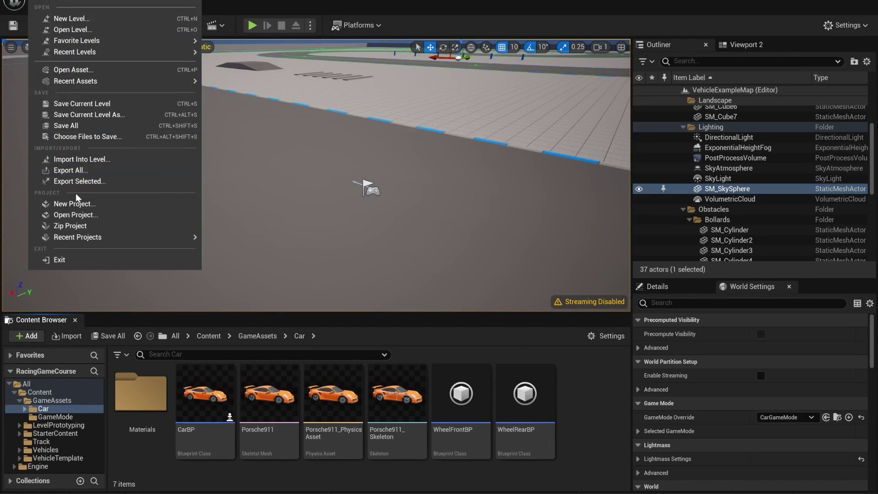
mouse_move(64, 3)
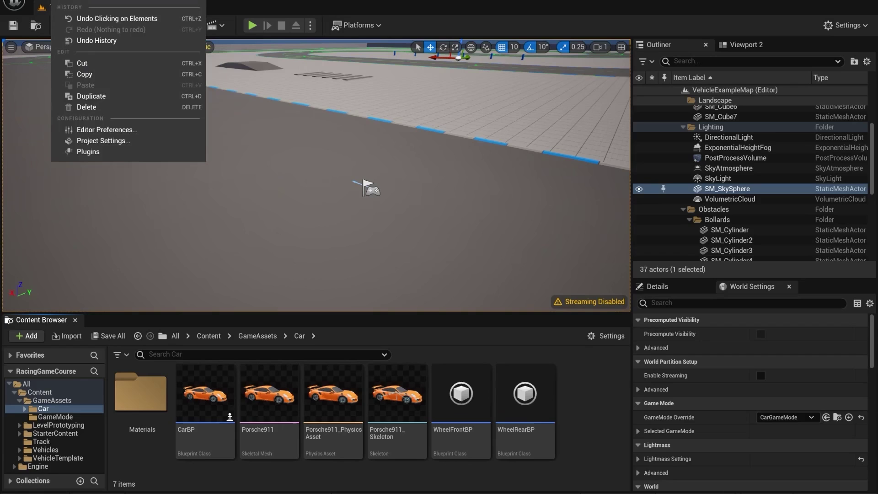
left_click(90, 141)
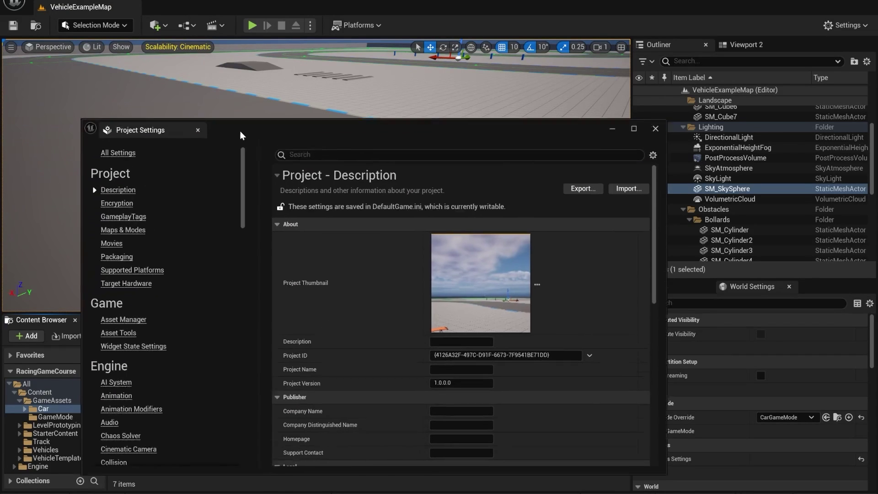
left_click_drag(240, 131, 294, 82)
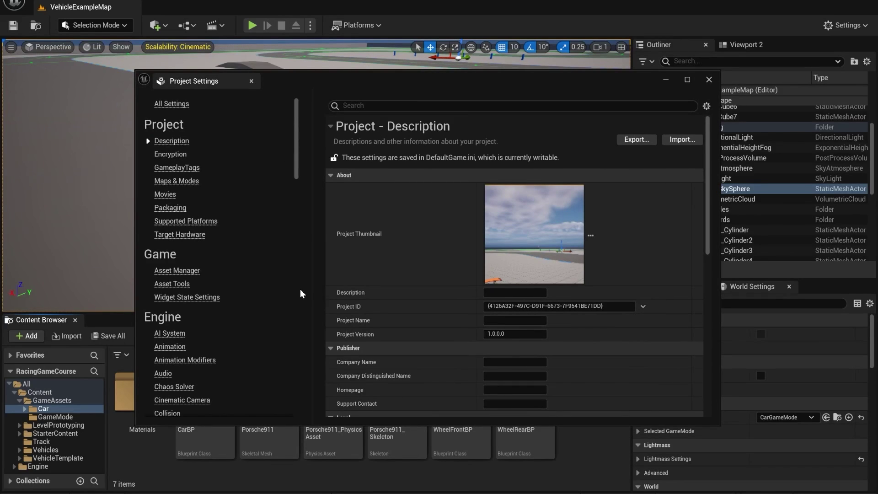
scroll(279, 289, "down", 1)
scroll(280, 293, "down", 12)
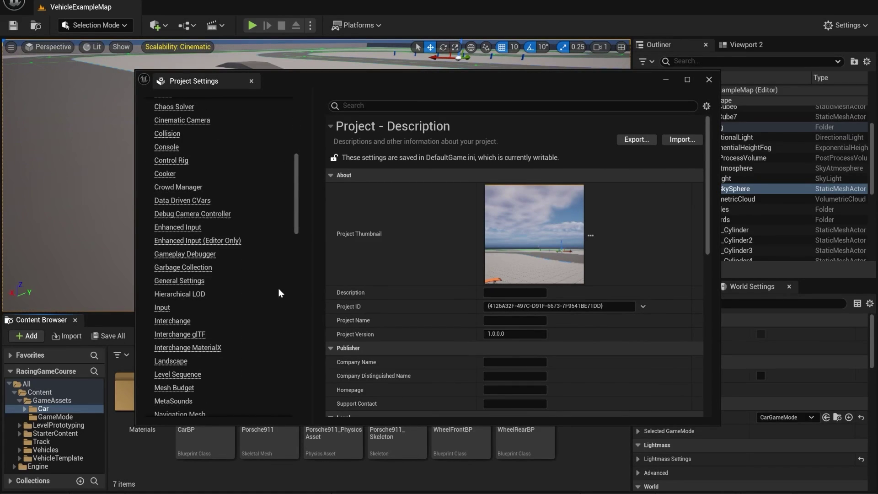
left_click(162, 308)
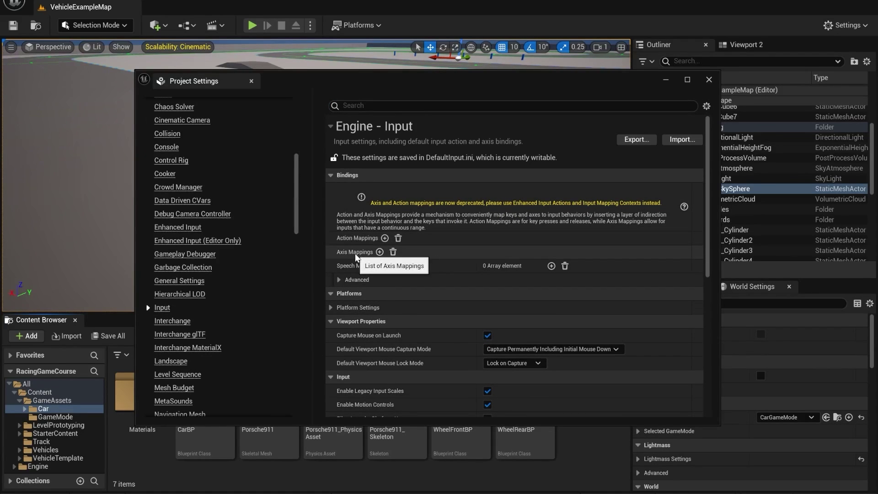
Add a new axis mapping named Throttle to the input bindings
left_click(380, 252)
left_click(330, 252)
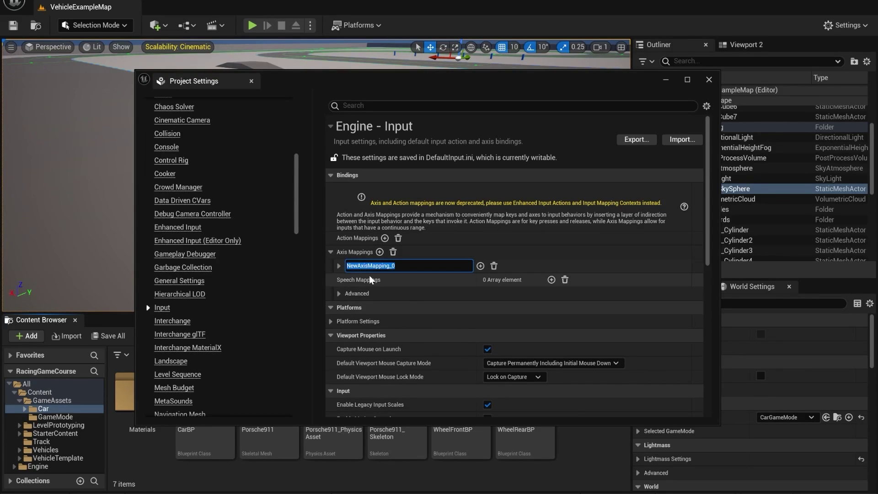
type("Throttle")
key("Return")
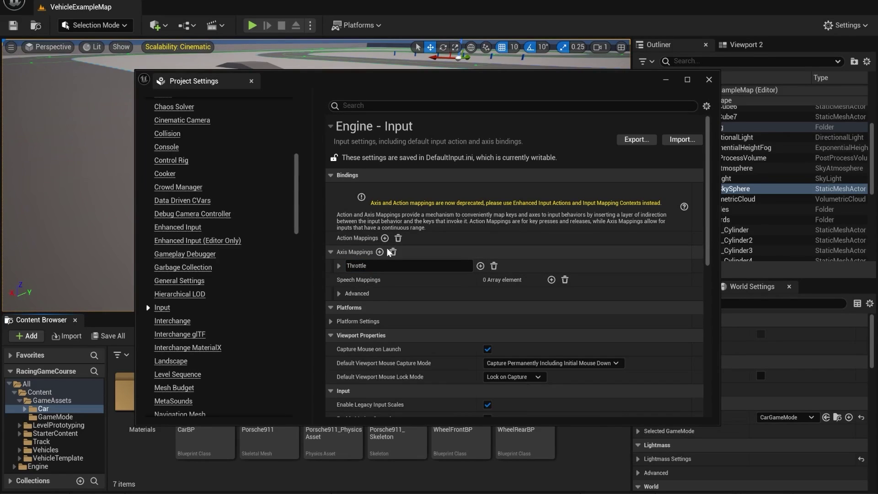
Bind the Throttle axis mapping to the W key and the Gamepad Right Trigger Axis, both with scale 1.0
left_click(339, 265)
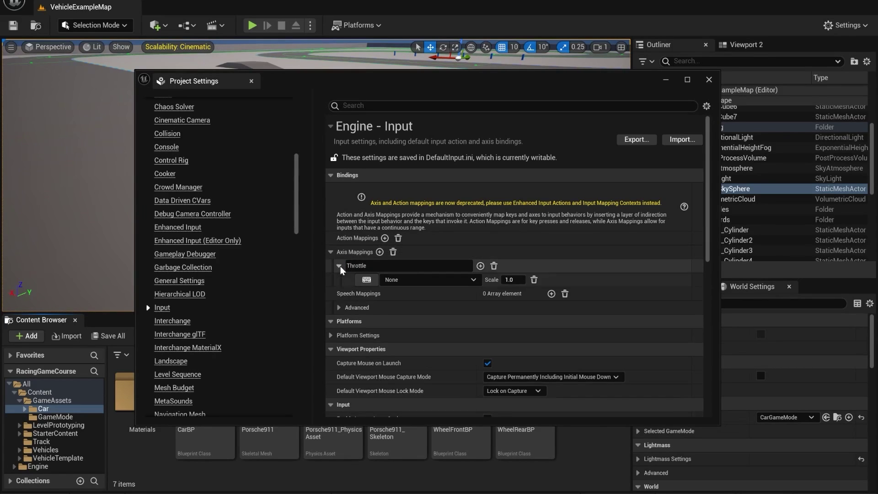
left_click(436, 278)
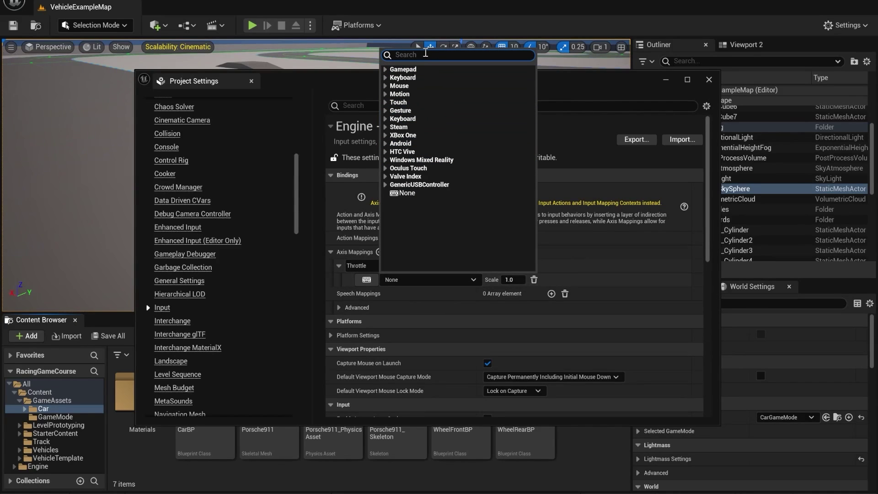
type("W")
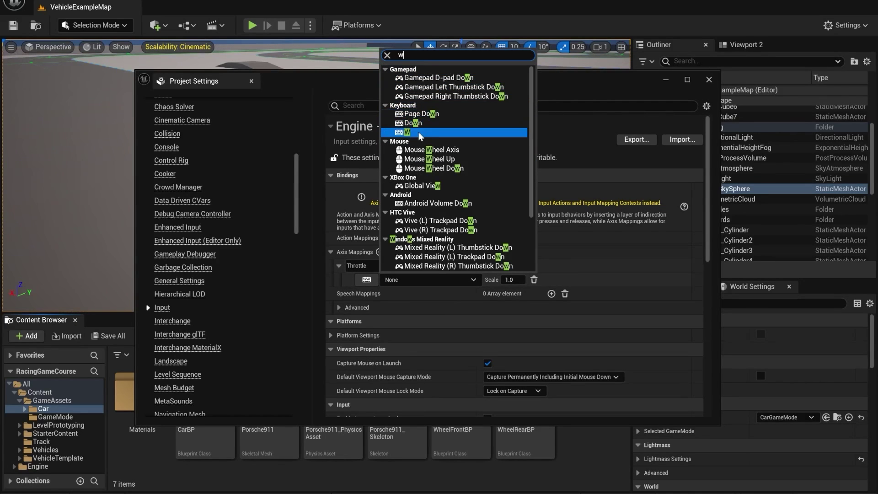
left_click(418, 133)
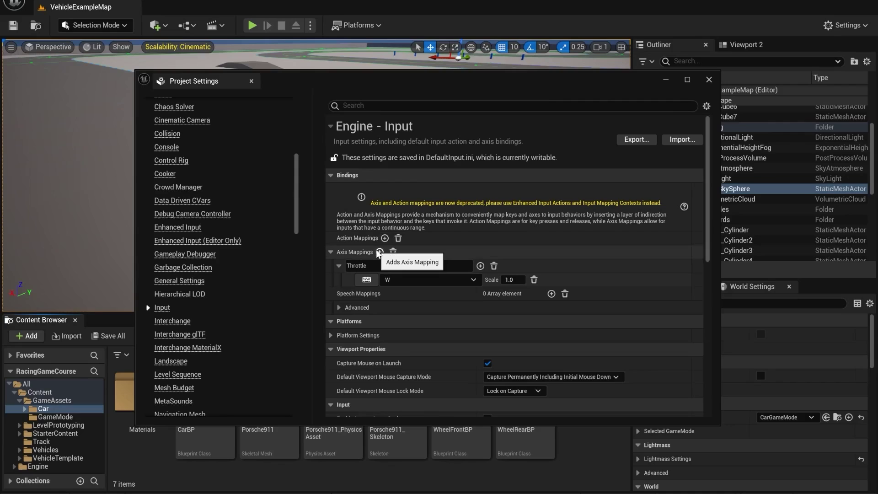
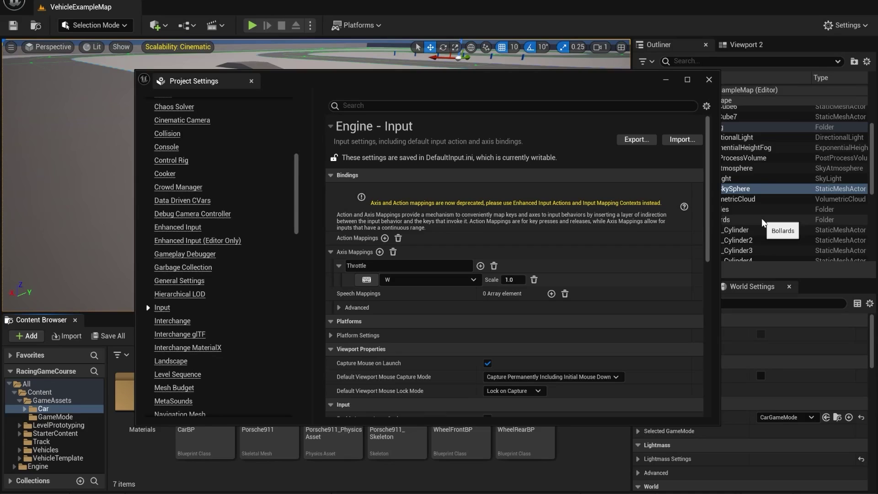
left_click(480, 265)
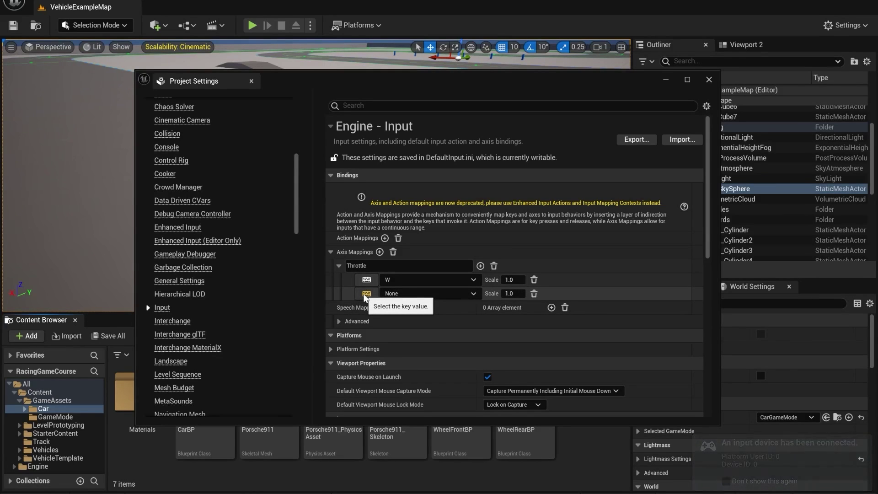
left_click(366, 293)
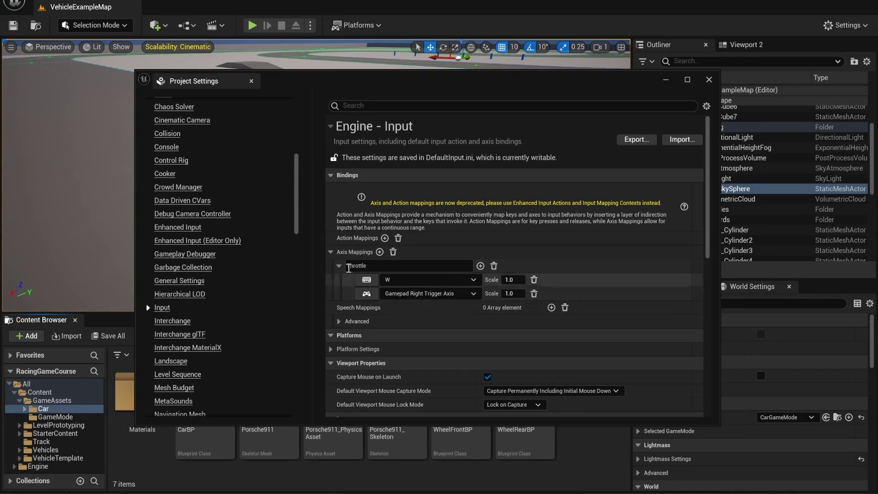
Add a second axis mapping named Brake
left_click(379, 252)
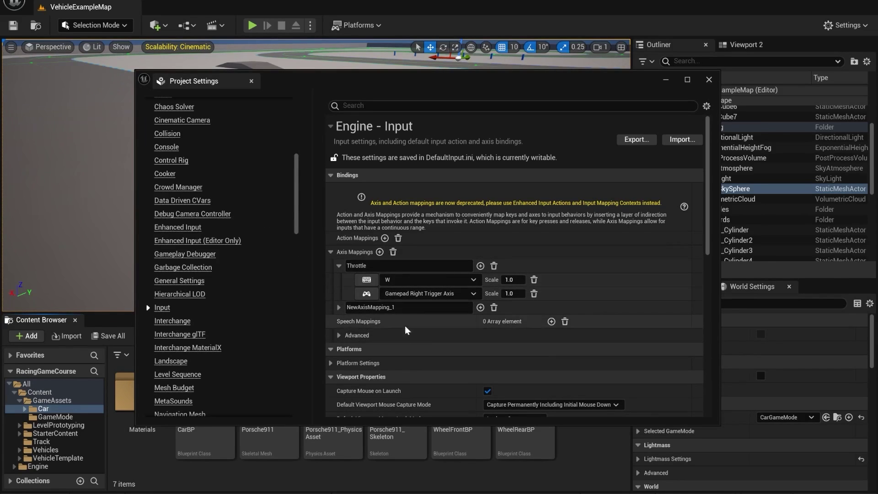
type("Brak")
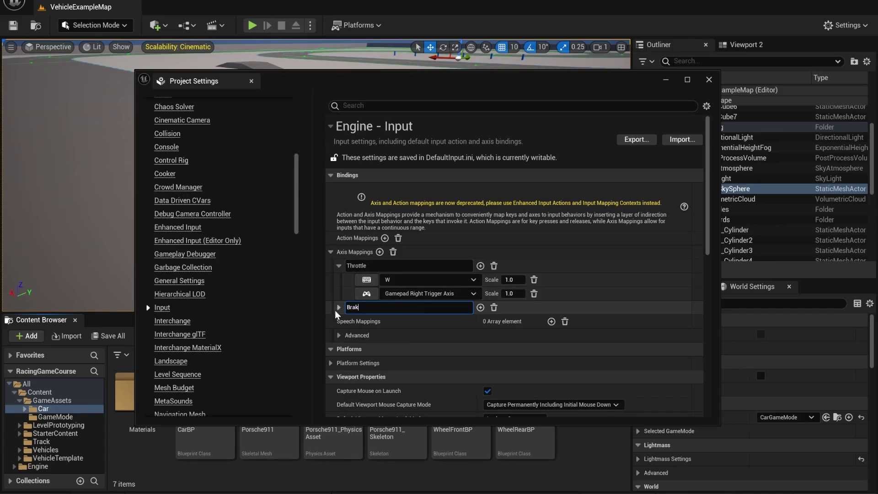
type("e")
key("Return")
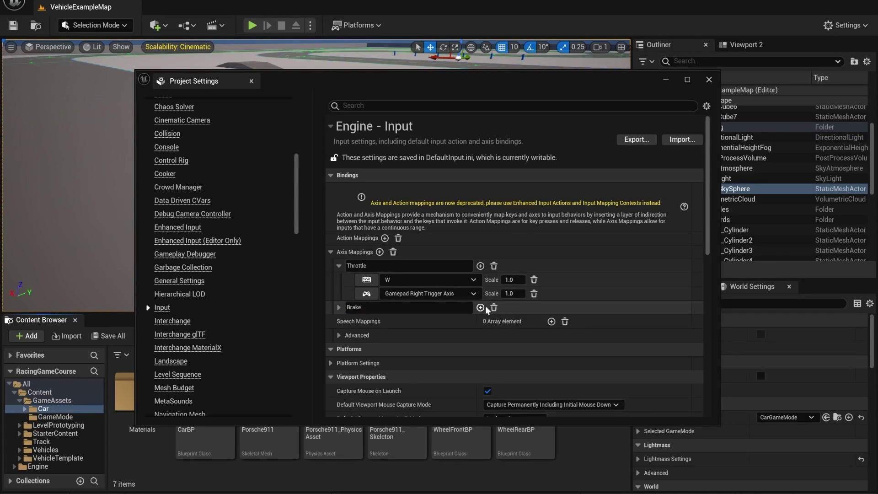
Bind the Brake axis mapping to the S key and the Gamepad Left Trigger Axis, both with scale 1.0
left_click(339, 308)
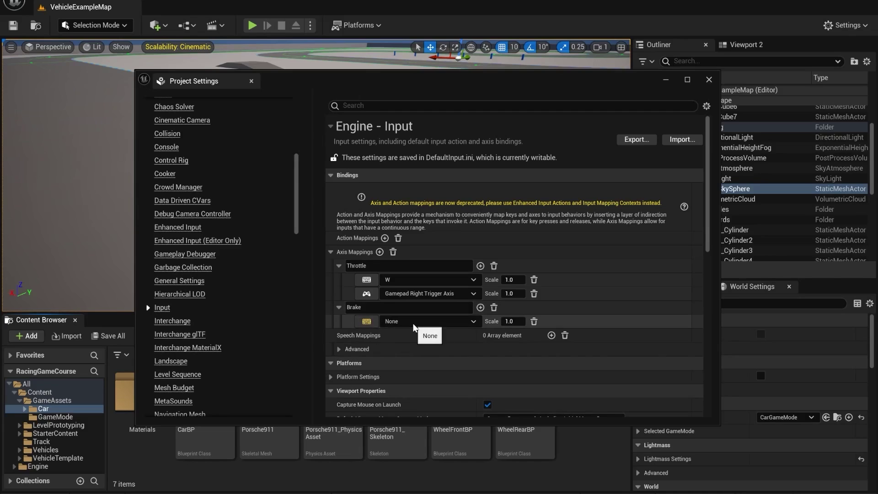
key("s")
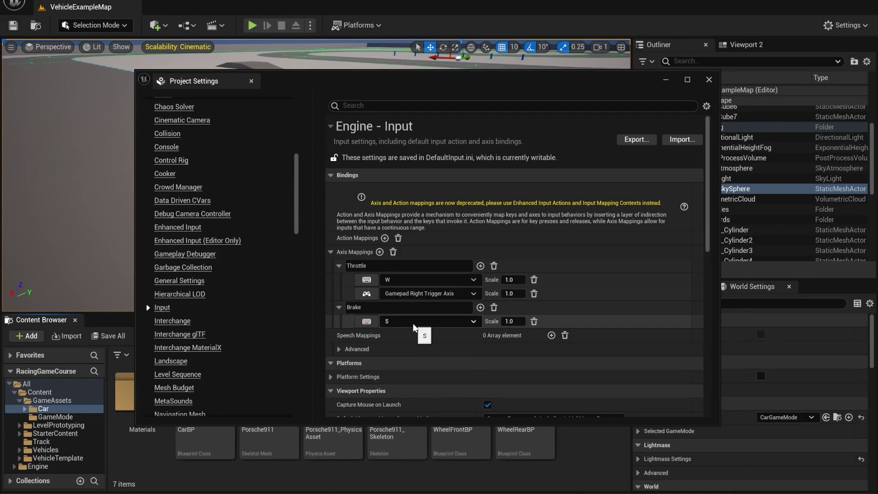
left_click(480, 308)
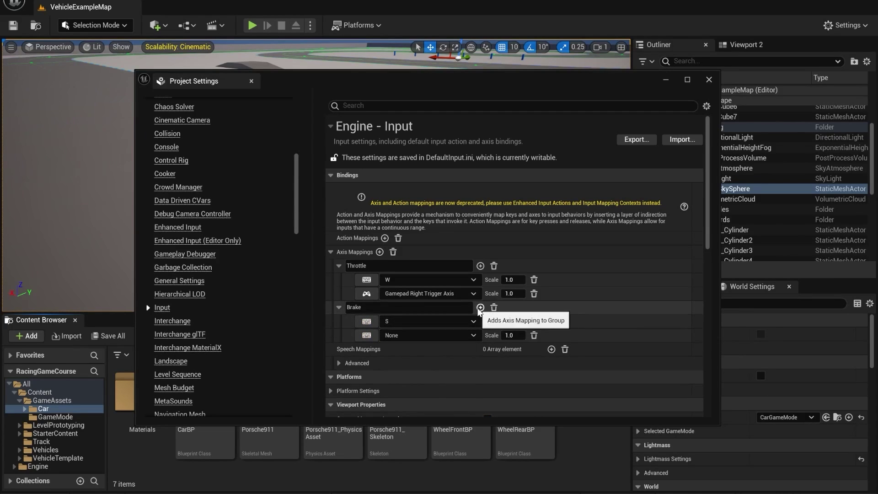
left_click(427, 336)
left_click(357, 339)
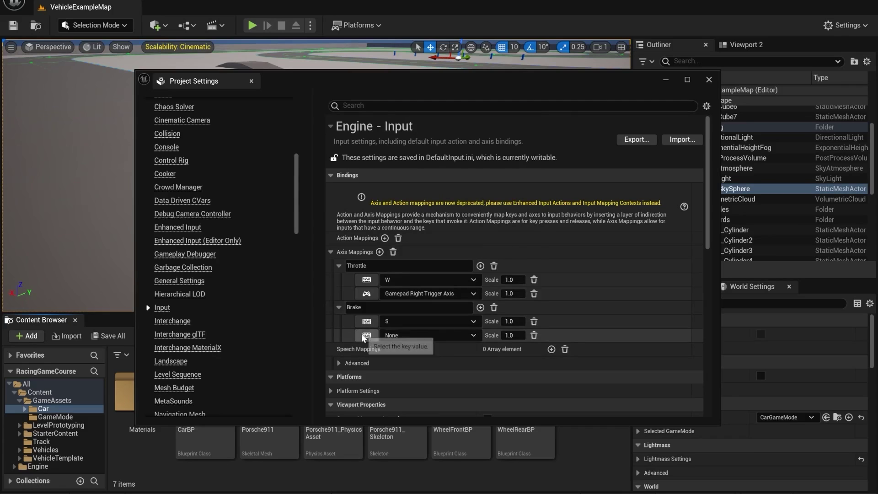
left_click(364, 337)
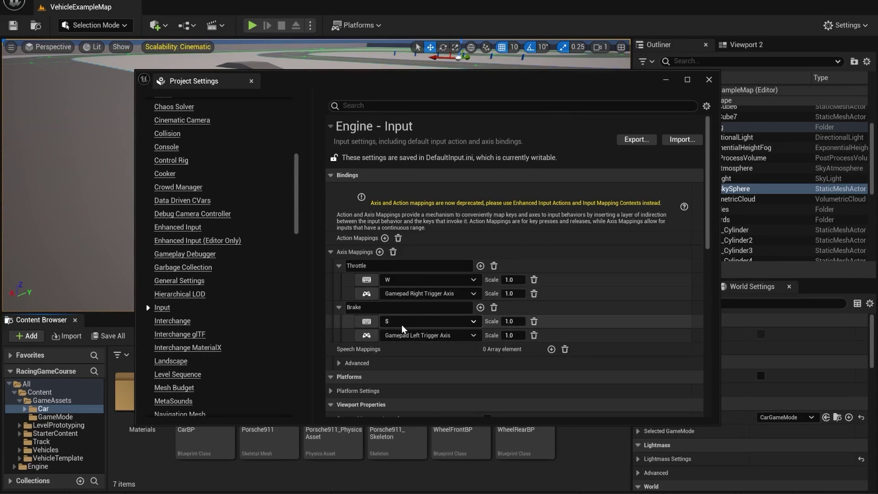
Add a third axis mapping named Steering and expand its bindings
scroll(402, 330, "down", 1)
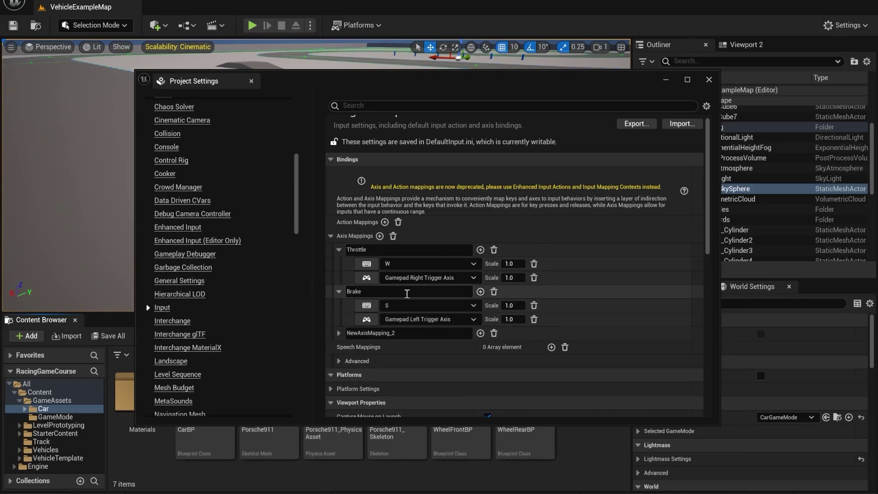
left_click(414, 333)
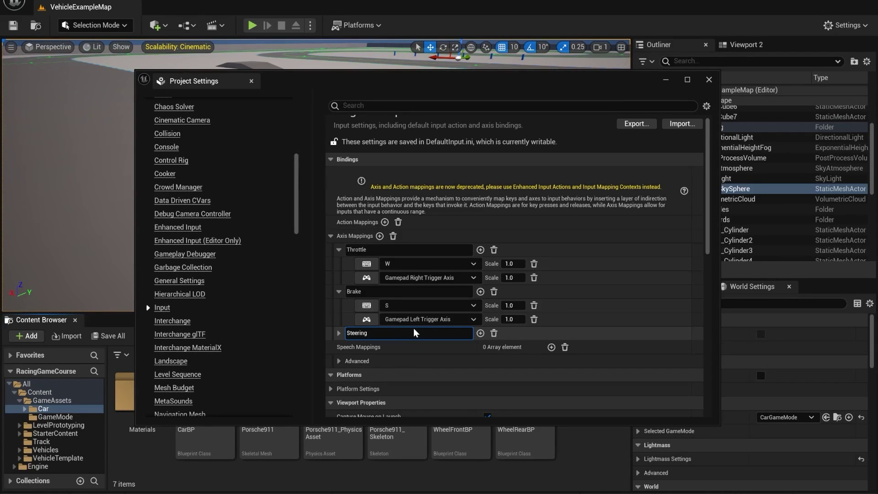
key("Return")
left_click(339, 333)
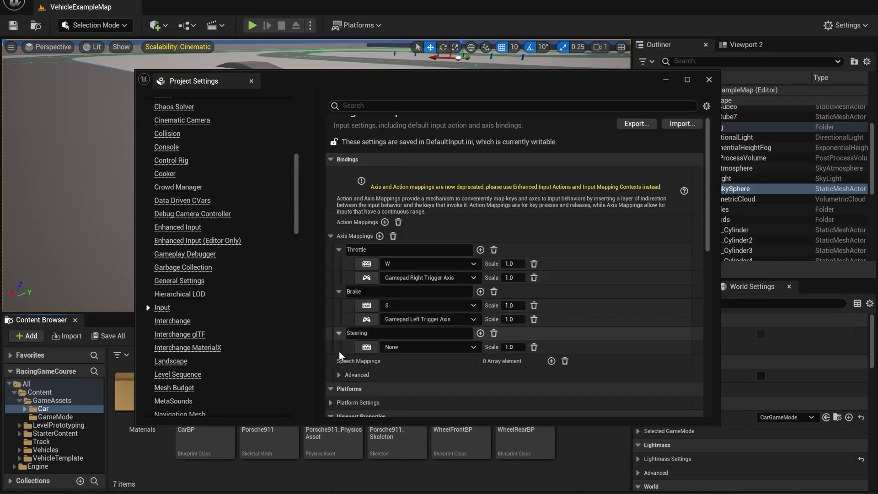
Bind Steering to the D key with scale 1.0 and the A key with scale -1.0
scroll(347, 338, "down", 1)
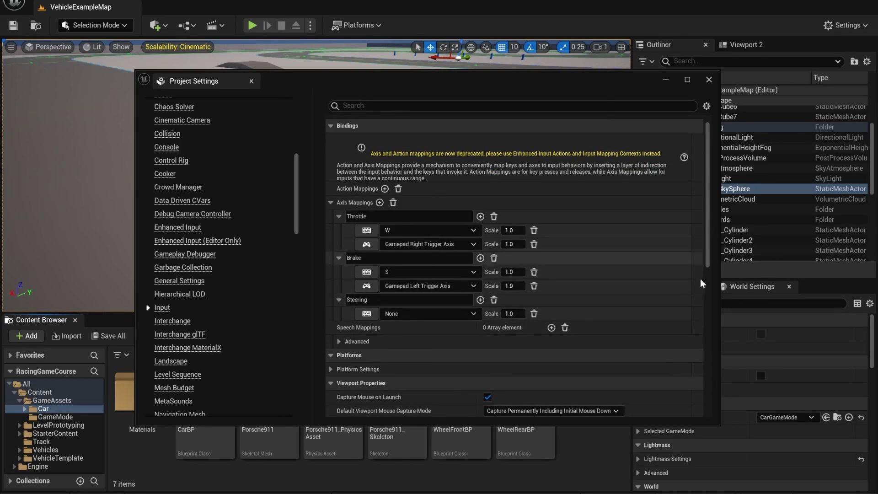
left_click(366, 313)
key("d")
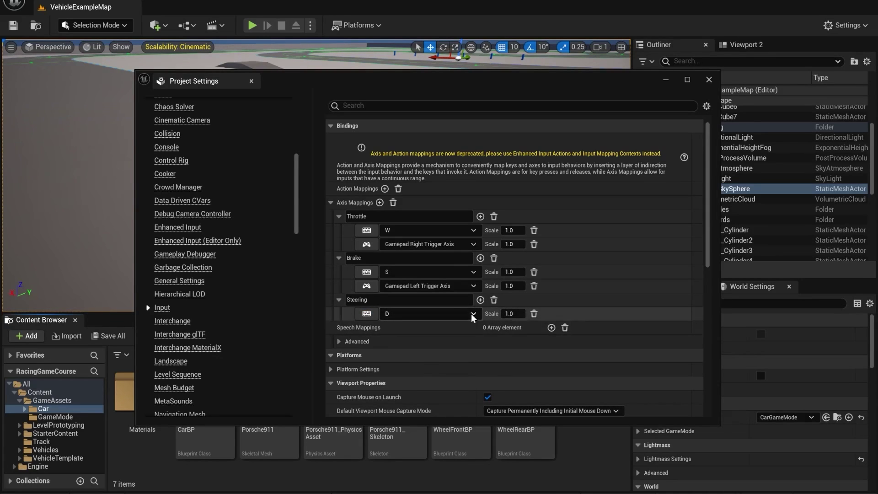
left_click(480, 300)
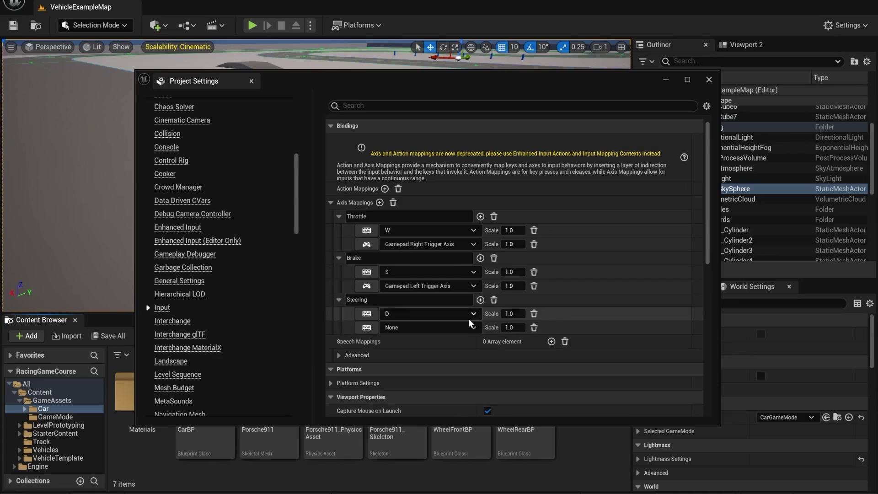
left_click(379, 327)
left_click(368, 328)
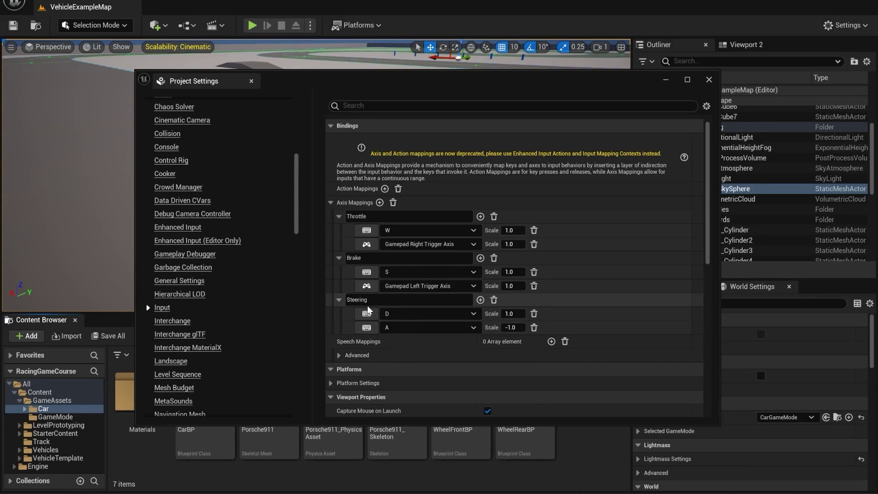
Bind Steering to the Gamepad Left Thumbstick X-Axis with scale 1.0, removing the duplicate thumbstick entry
left_click(479, 300)
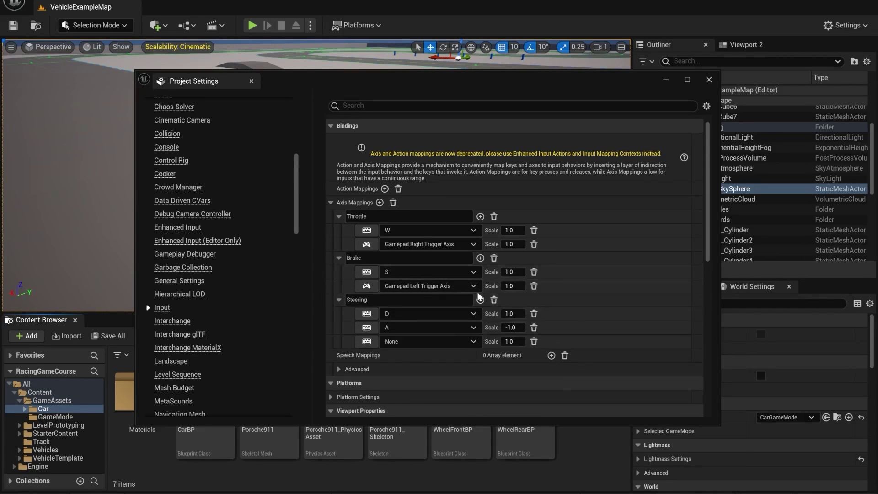
left_click(371, 344)
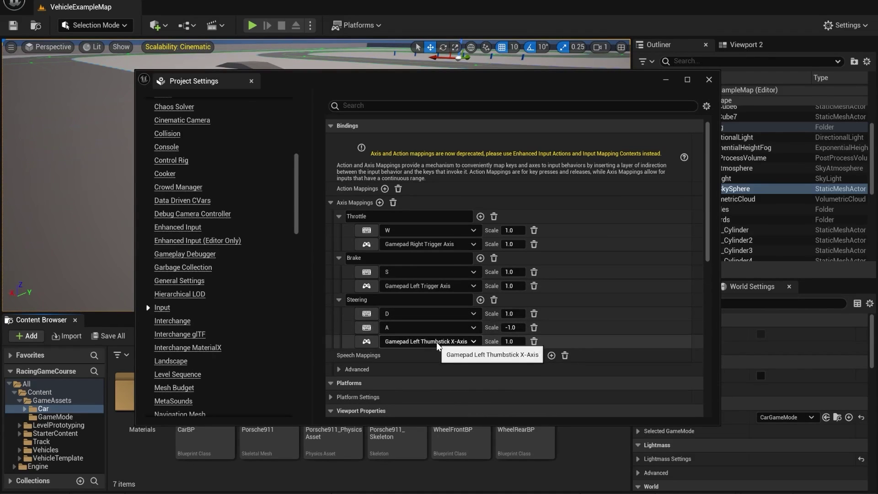
left_click(480, 300)
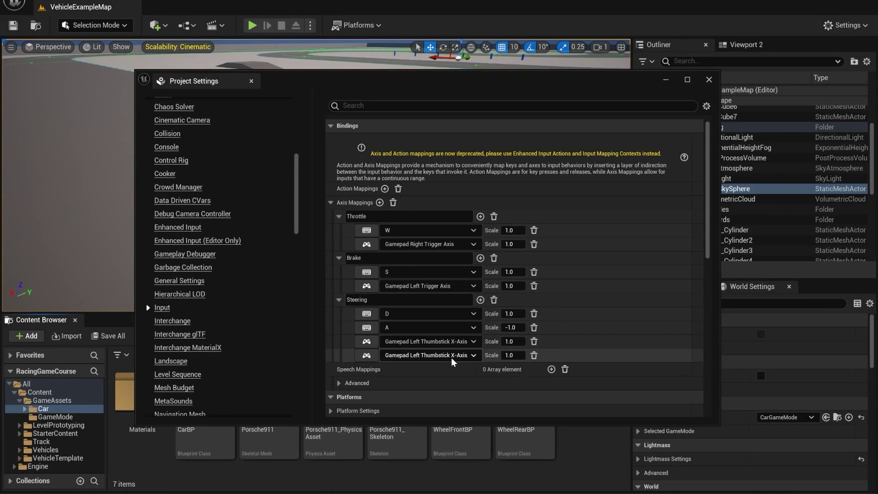
left_click(533, 355)
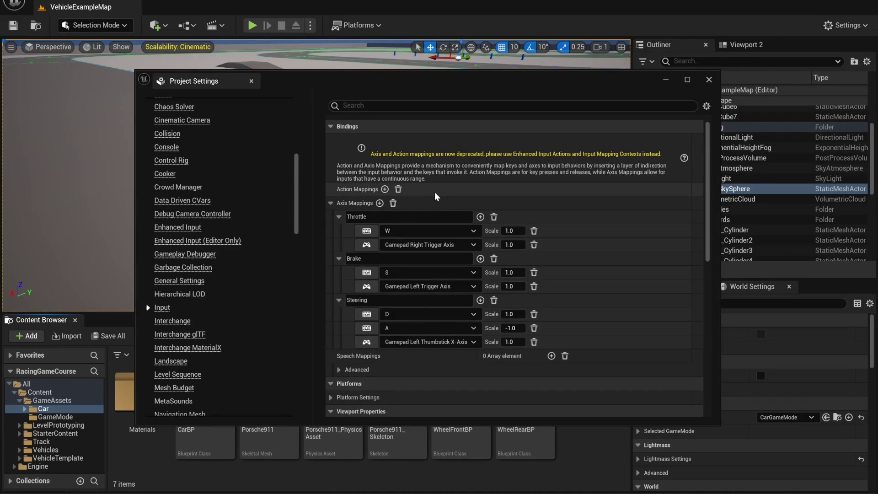
Close the Project Settings and open the CarBP blueprint's Event Graph in a maximized window
left_click(707, 80)
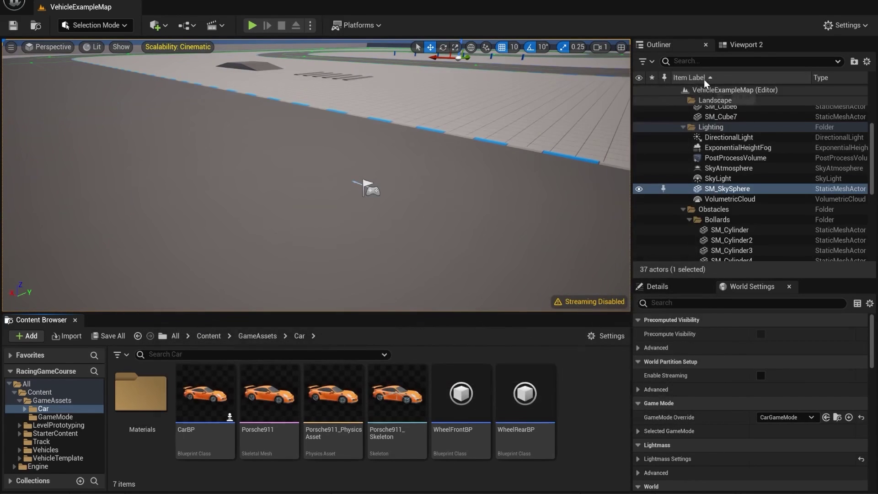
double_click(208, 381)
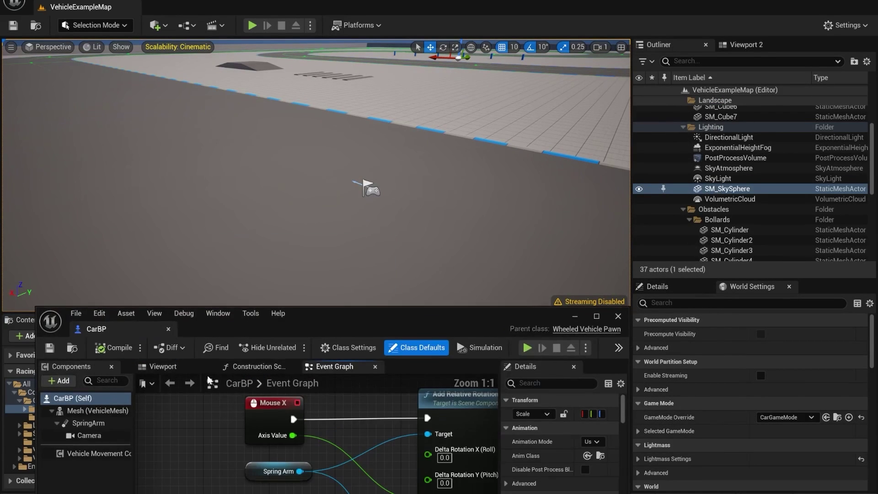
double_click(338, 312)
scroll(382, 183, "down", 6)
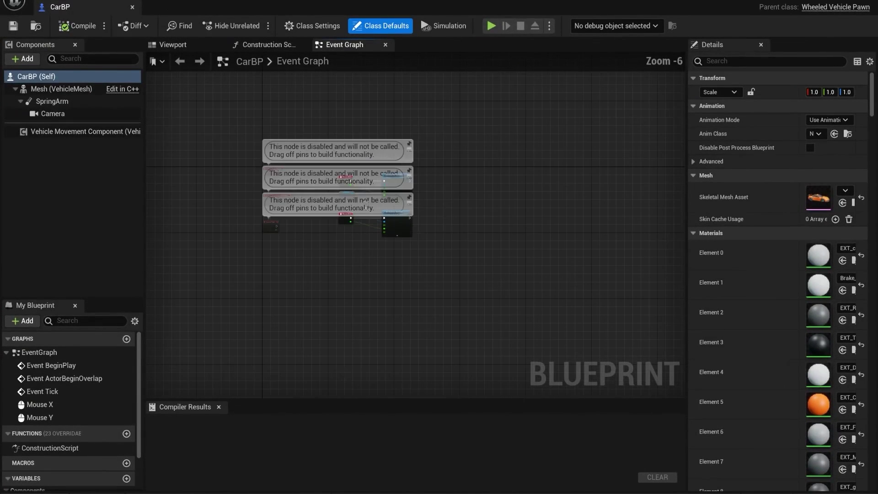
scroll(431, 244, "up", 3)
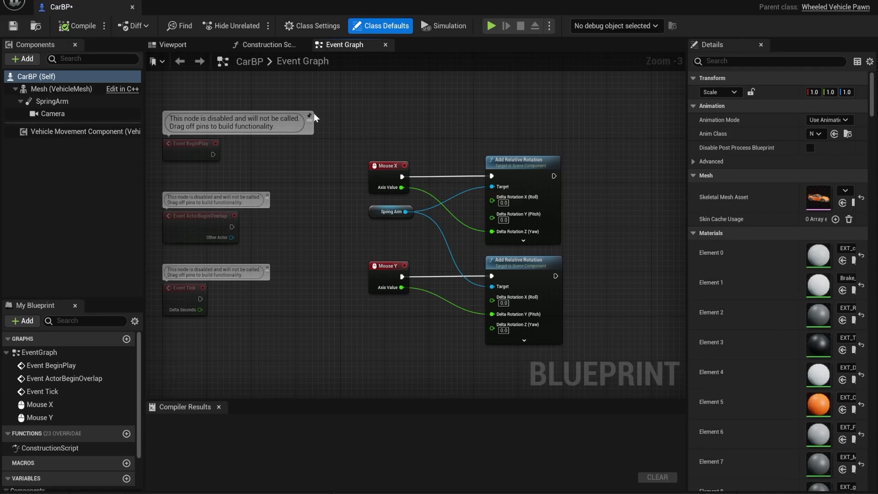
Place a Vehicle Movement Component reference in the empty area of the Event Graph below the mouse rotation nodes
right_click_drag(405, 201, 291, 178)
scroll(274, 188, "up", 2)
scroll(292, 181, "down", 4)
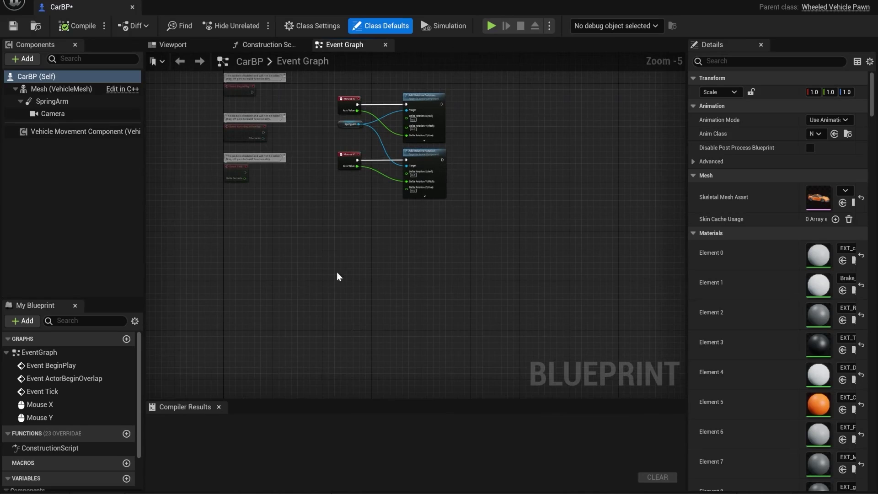
right_click(328, 252)
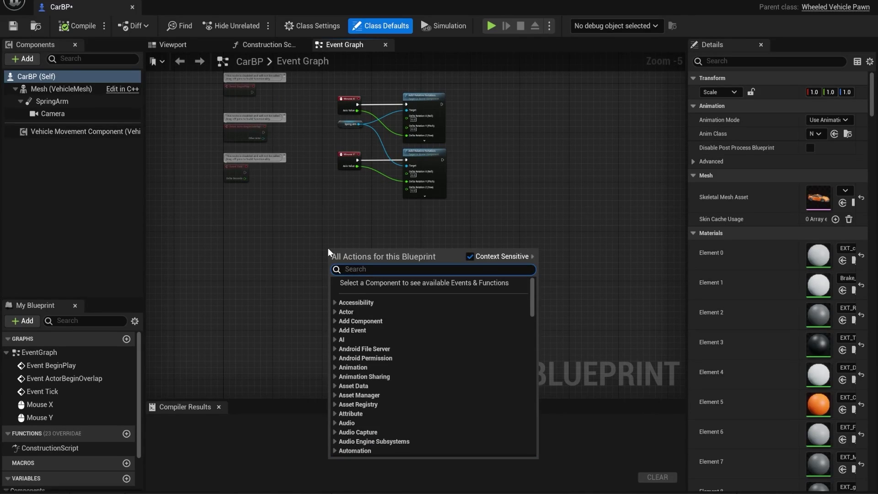
key("Escape")
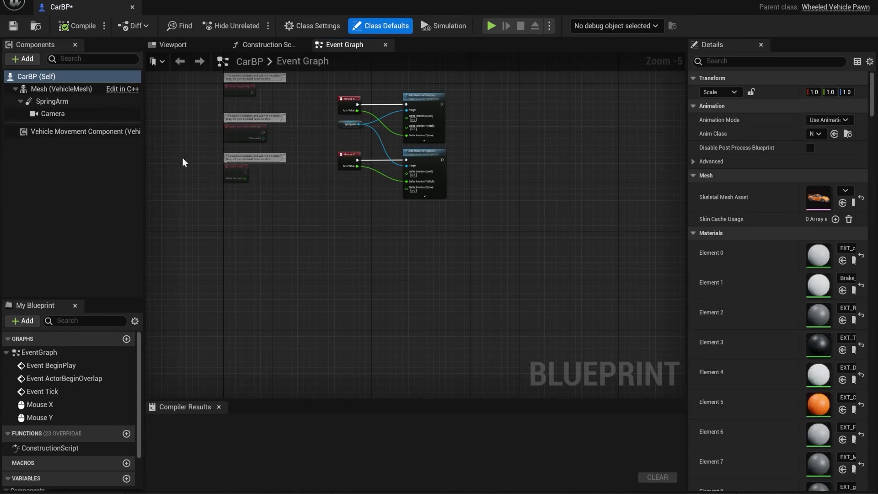
left_click(73, 131)
left_click_drag(339, 279, 339, 277)
scroll(382, 287, "up", 4)
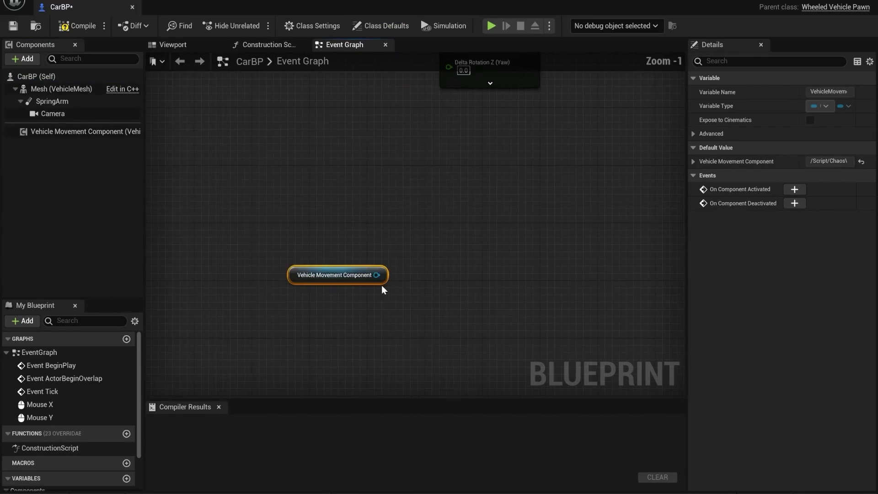
Add a Set Throttle Input node connected to the Vehicle Movement Component reference
right_click_drag(382, 288, 351, 322)
left_click_drag(343, 311, 437, 275)
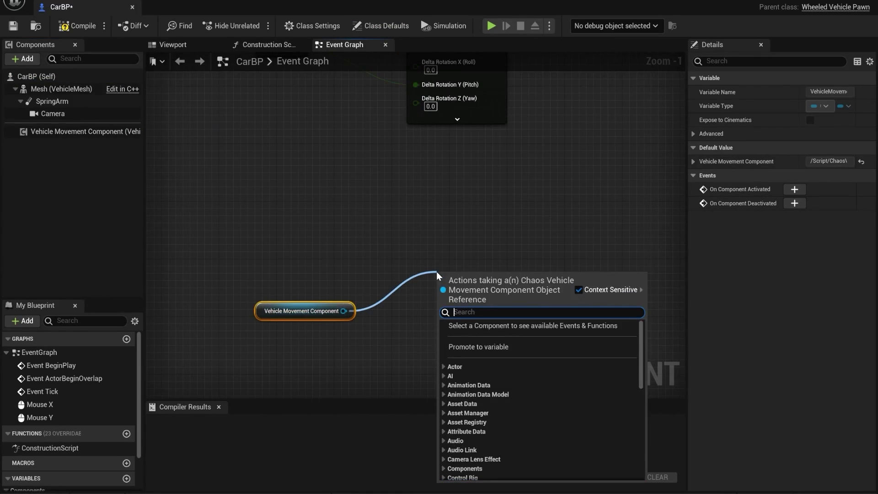
type("thrott")
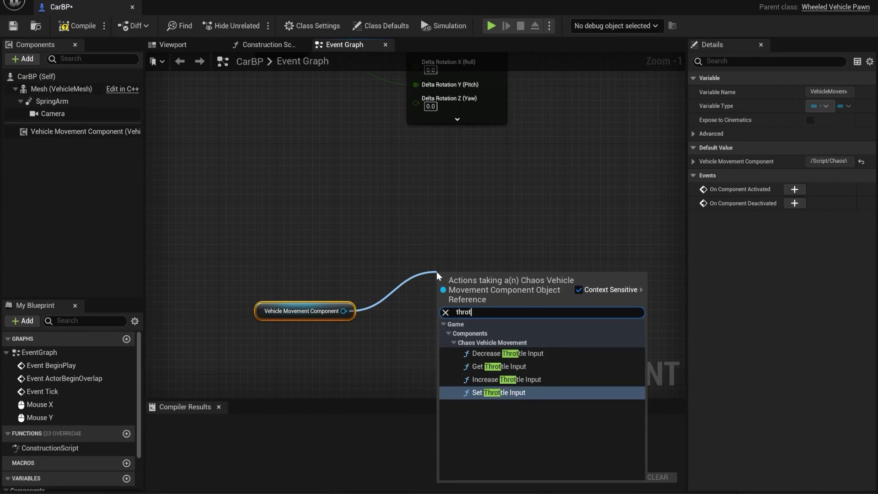
left_click(493, 393)
right_click(419, 339)
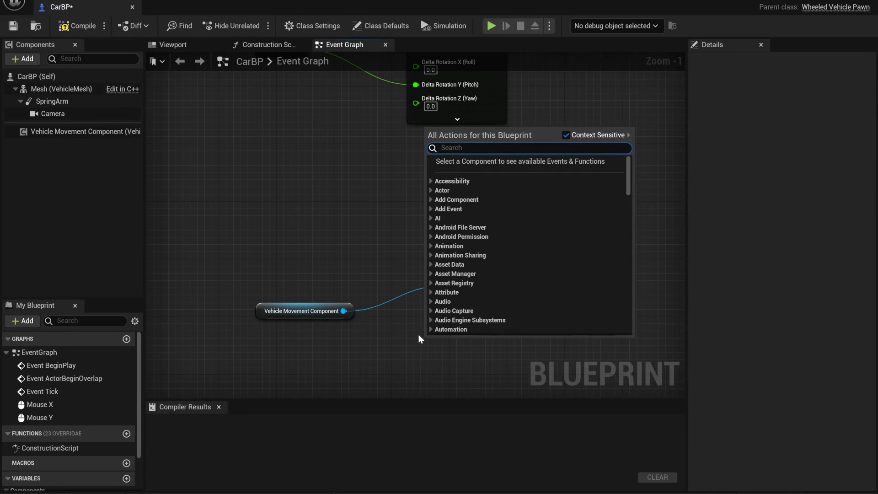
left_click(383, 311)
Add a Set Brake Input node from the Vehicle Movement Component reference and align it beneath the Set Throttle Input node
left_click_drag(344, 311, 400, 362)
type("set")
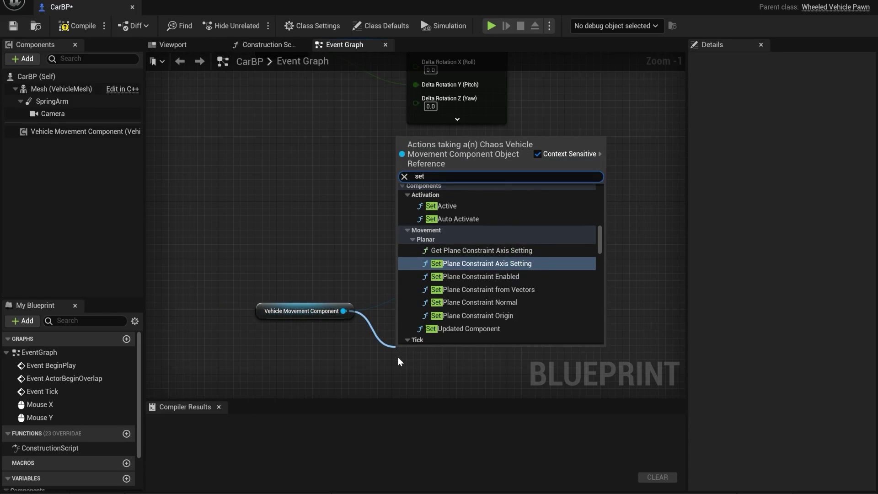
type(" brake")
key("Return")
right_click_drag(399, 347, 334, 278)
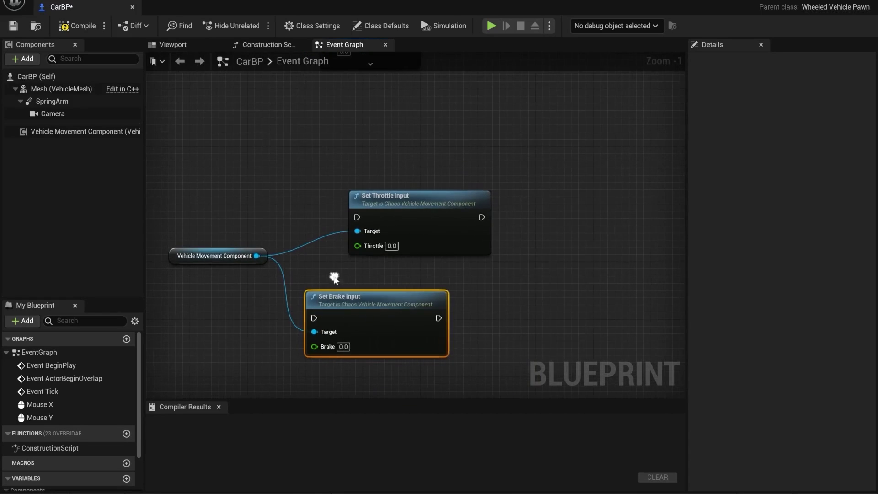
left_click_drag(381, 298, 424, 284)
Add a Set Steering Input node from the Vehicle Movement Component reference and align it beneath the Set Brake Input node
left_click_drag(256, 255, 325, 363)
type("set steer")
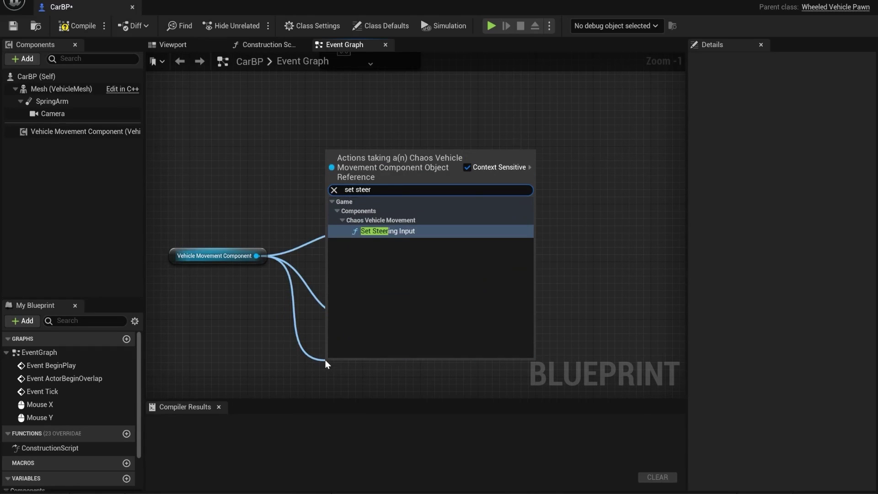
key("Return")
right_click_drag(403, 364, 371, 333)
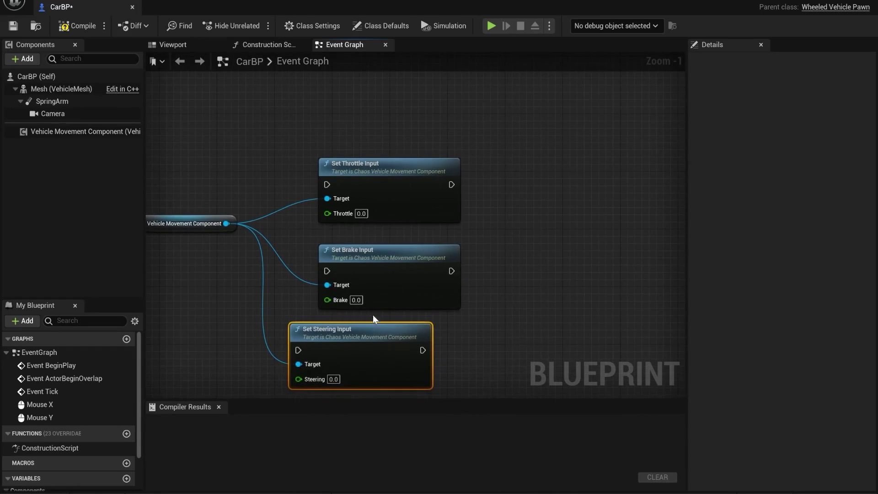
left_click_drag(371, 333, 400, 341)
left_click(537, 174)
right_click_drag(354, 249, 429, 270)
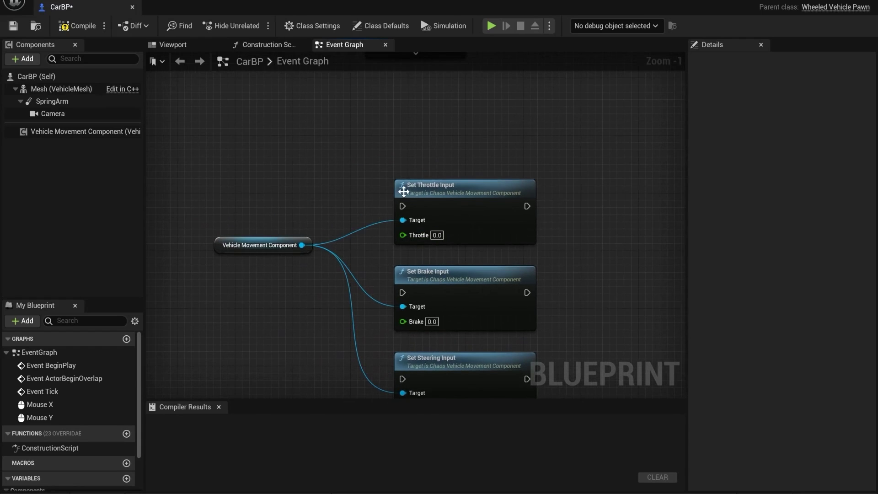
Add the Throttle axis event wired to Set Throttle Input's execution, and shift the Vehicle Movement Component node down to make room for it
left_click_drag(401, 204, 322, 194)
type("tr")
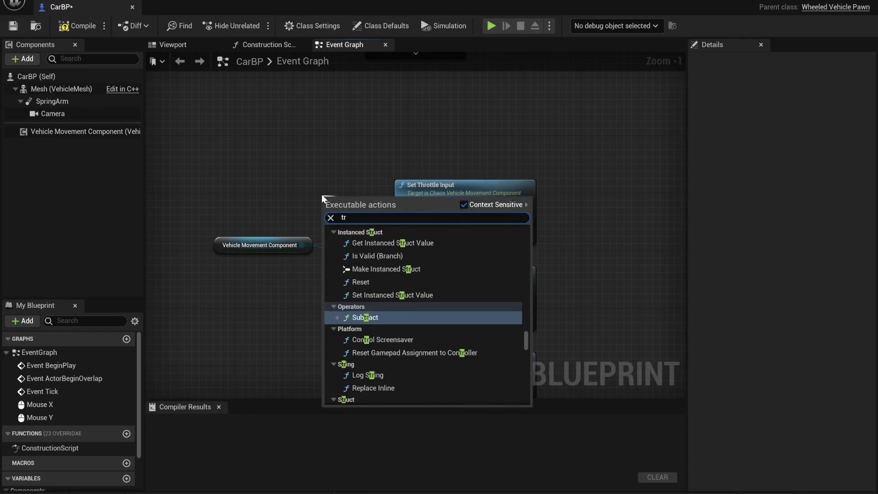
key("Num_Lock")
key("BackSpace")
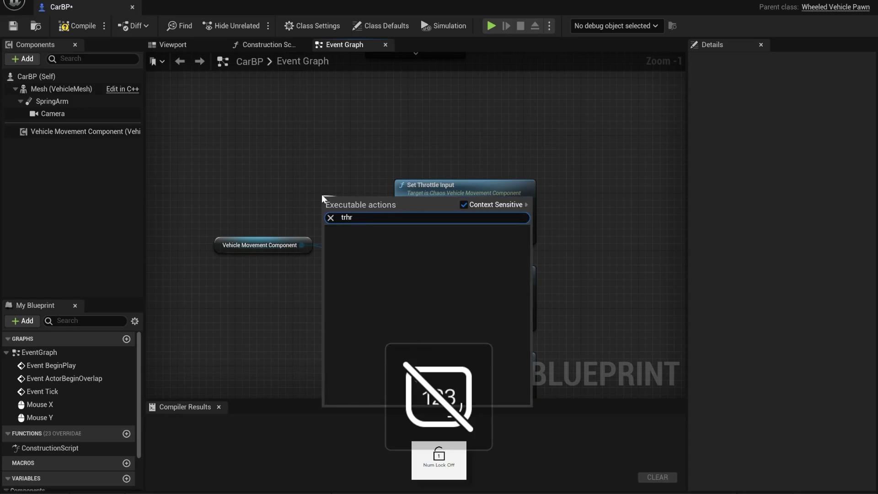
type("hrot")
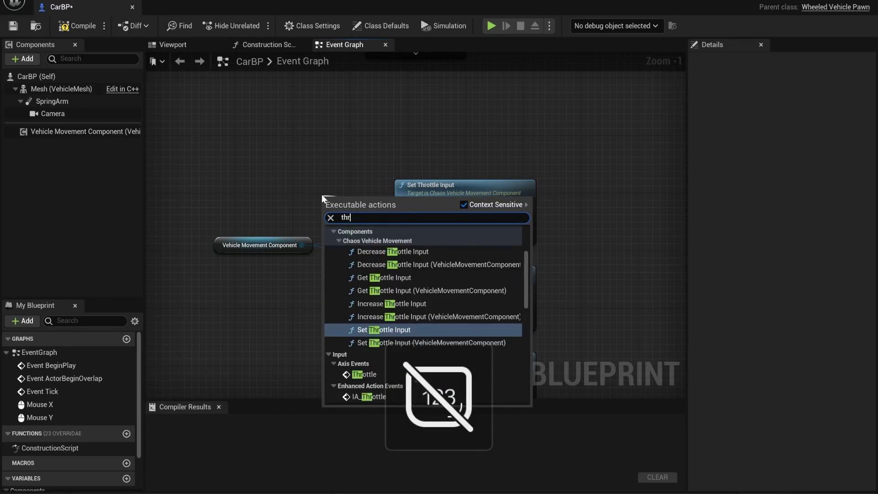
type("t")
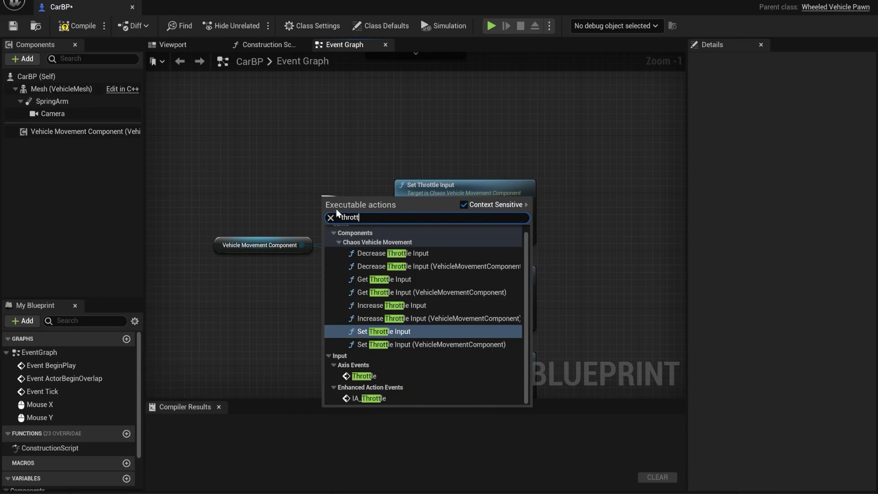
left_click(366, 376)
left_click_drag(352, 211, 402, 206)
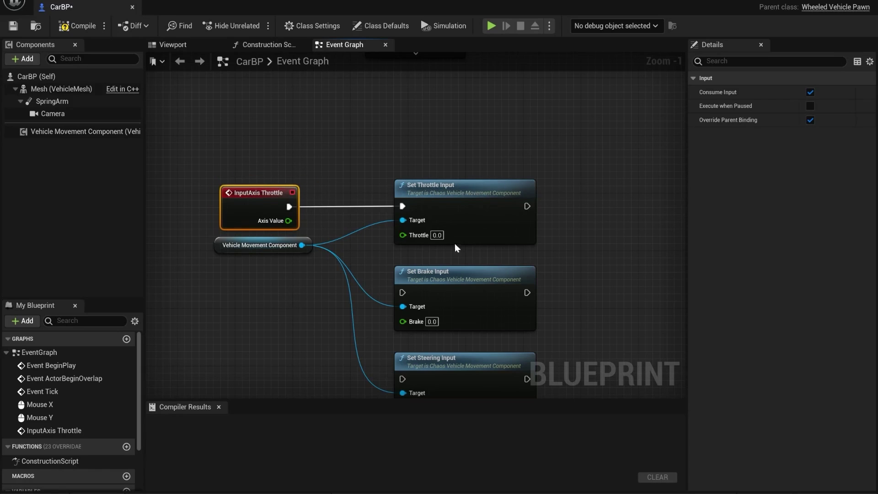
right_click_drag(395, 266, 401, 241)
left_click(264, 288)
left_click_drag(248, 227, 249, 241)
Add the Brake axis event wired to Set Brake Input's execution and place it beneath the Vehicle Movement Component node
left_click_drag(408, 269, 246, 337)
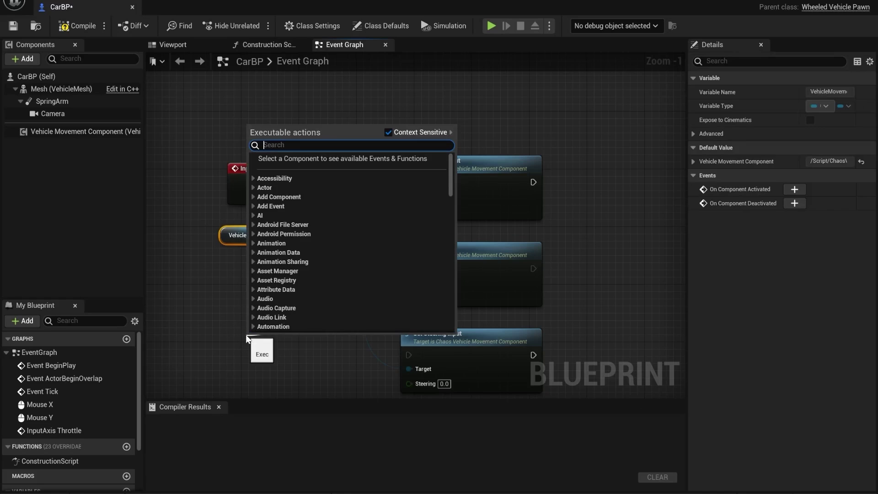
type("brake")
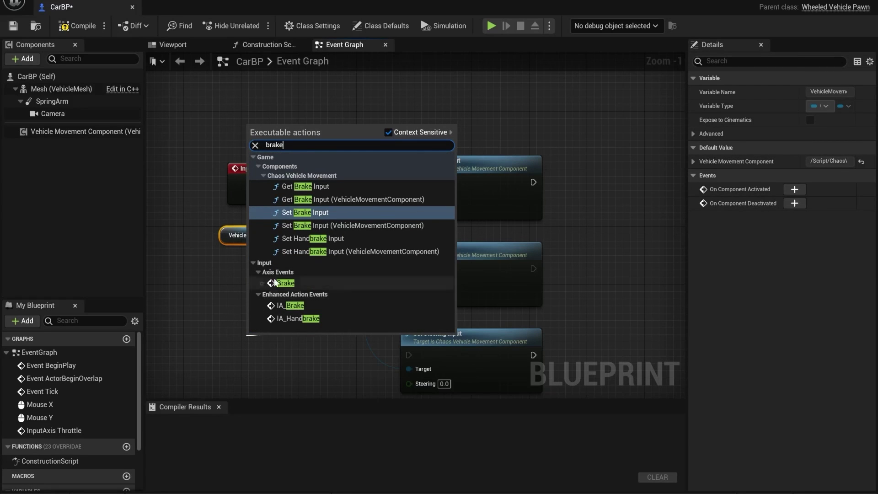
left_click(285, 283)
left_click_drag(267, 350, 252, 269)
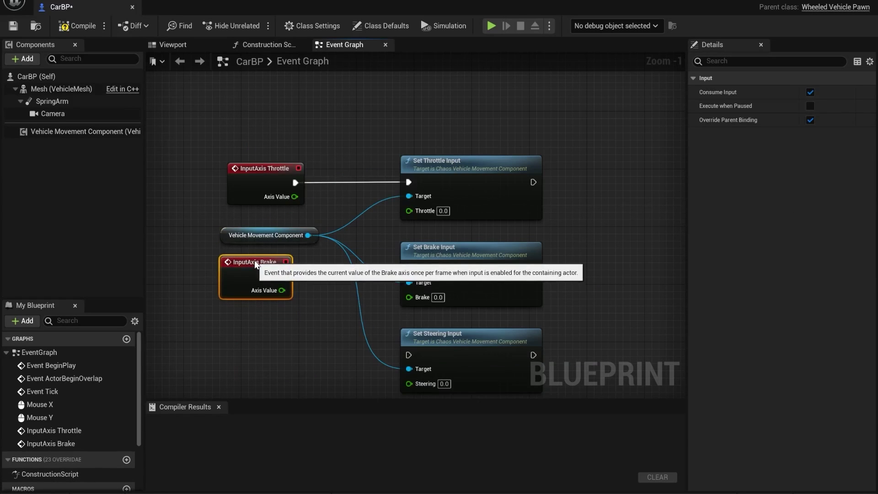
left_click(314, 332)
Add the Steering axis event wired to Set Steering Input's execution and place it beneath the Brake event
right_click_drag(315, 331, 335, 291)
left_click_drag(428, 313, 311, 336)
type("steering")
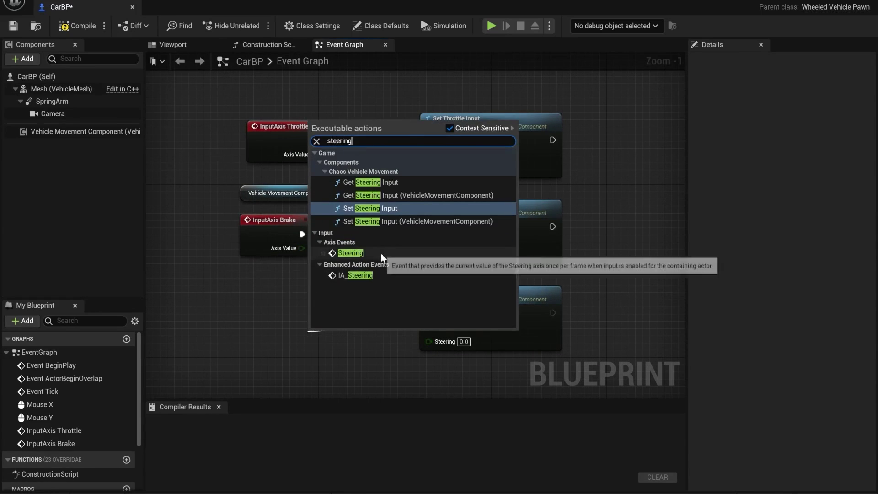
left_click(350, 253)
left_click_drag(347, 336, 277, 307)
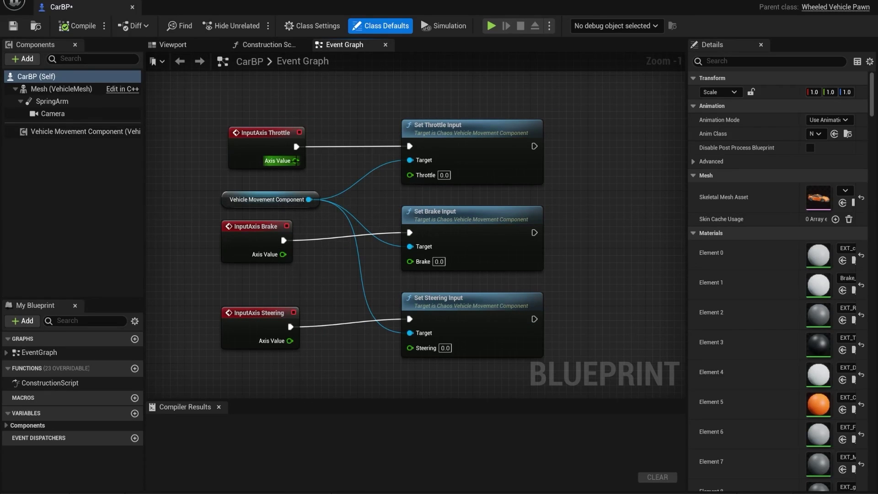
Connect the Axis Value of the Throttle, Brake and Steering events to the matching value inputs of their Set nodes
left_click_drag(295, 161, 410, 174)
left_click_drag(273, 256, 410, 261)
left_click_drag(289, 341, 411, 347)
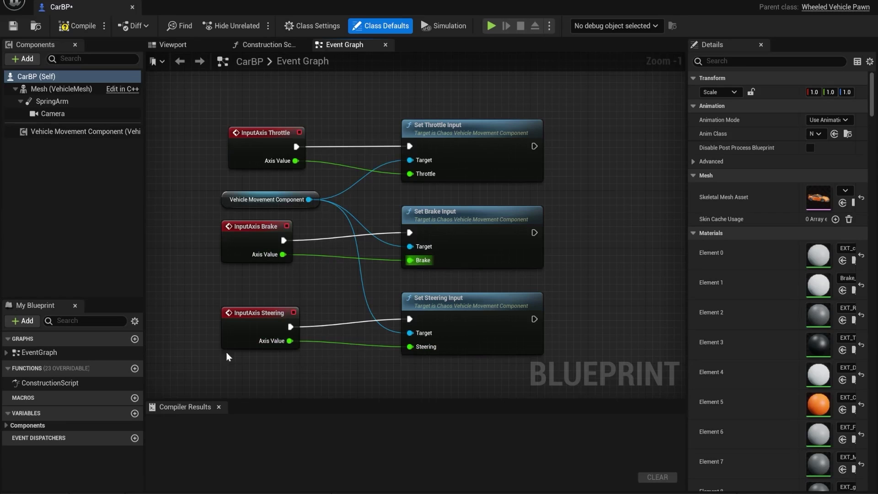
Compile the CarBP blueprint and close its editor
left_click(77, 26)
left_click(132, 7)
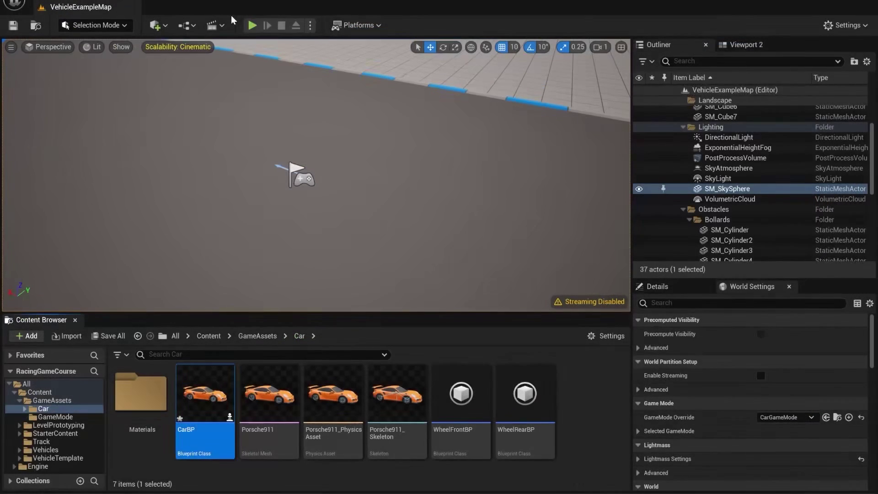
Play the level to test the car's throttle and steering in both directions, and end the play session
left_click(253, 25)
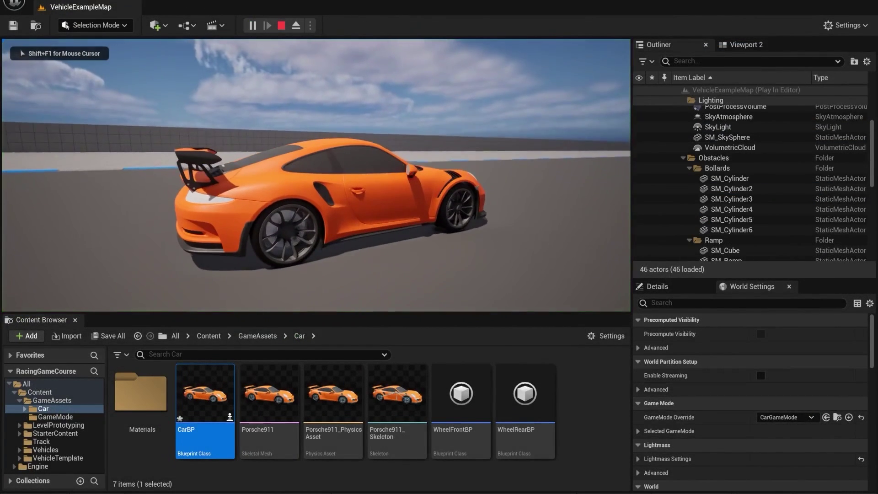
key("w")
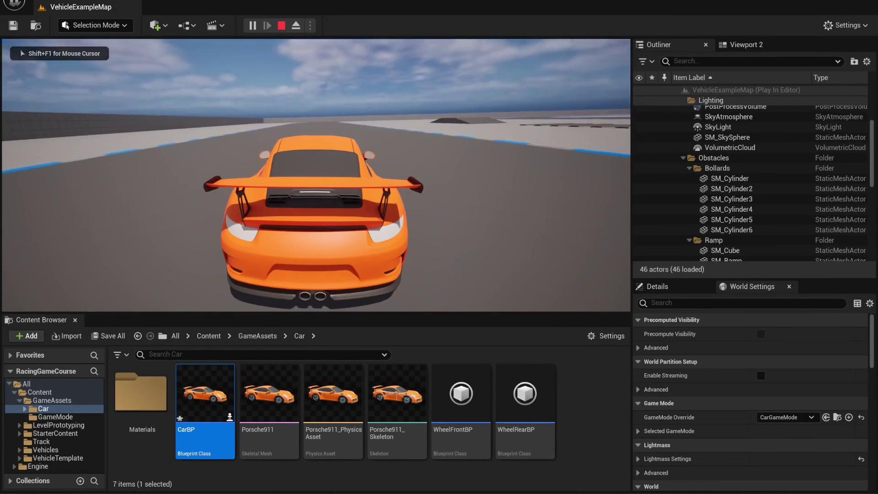
key("d")
key("a")
key("d")
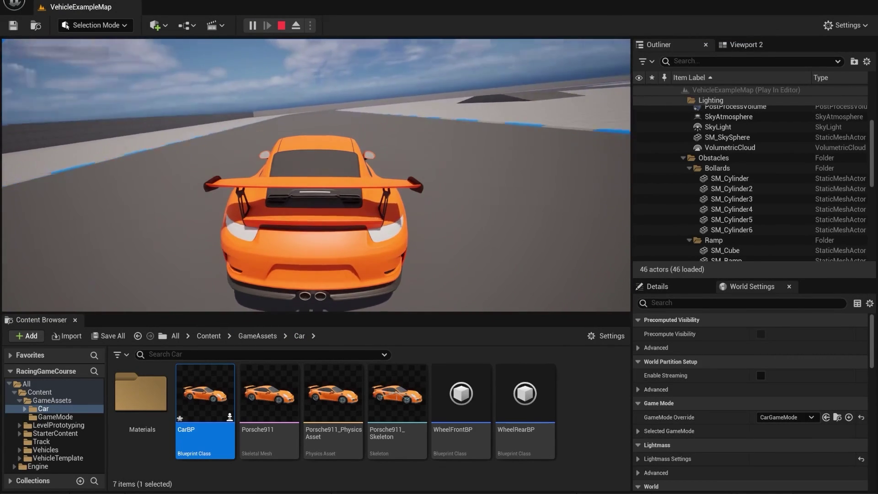
key("a")
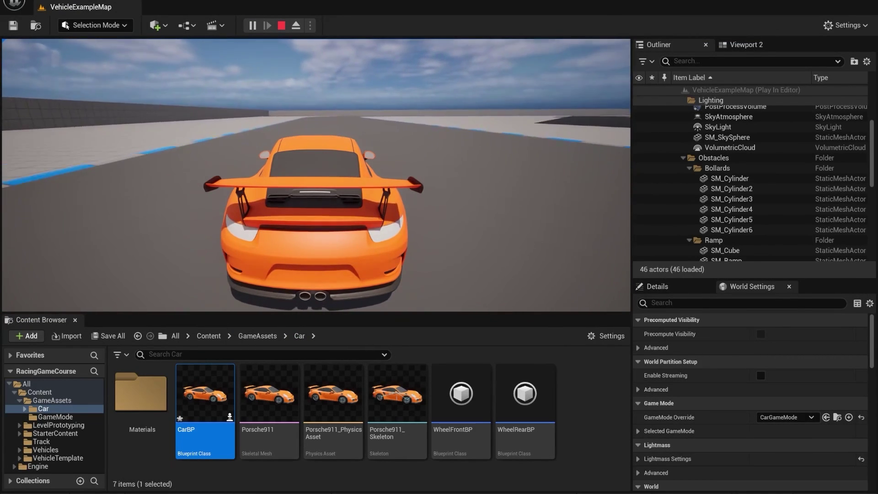
key("d")
key("a")
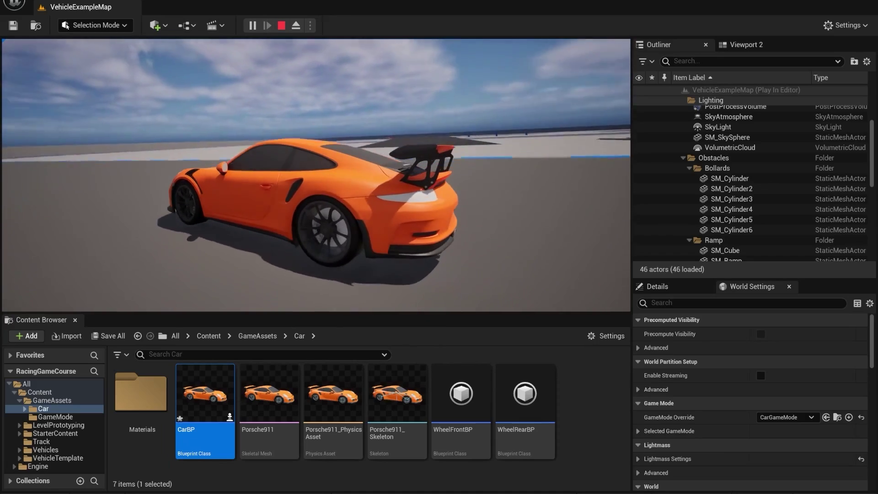
key("a")
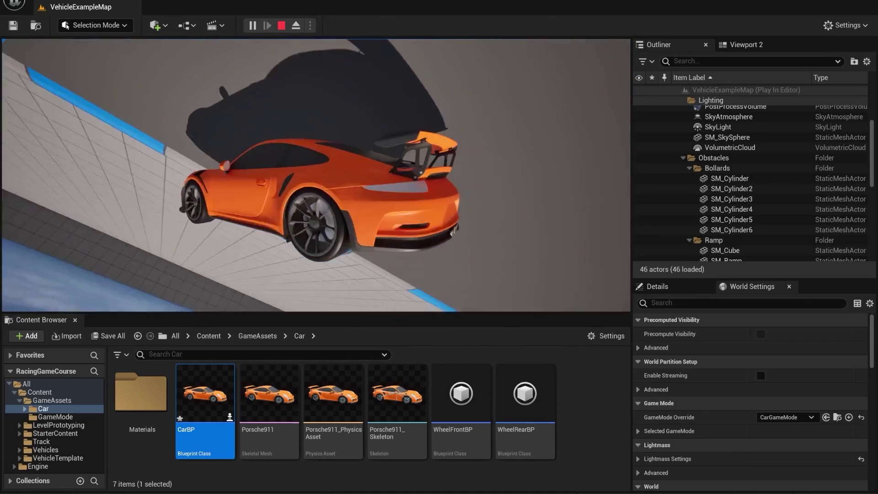
key("a")
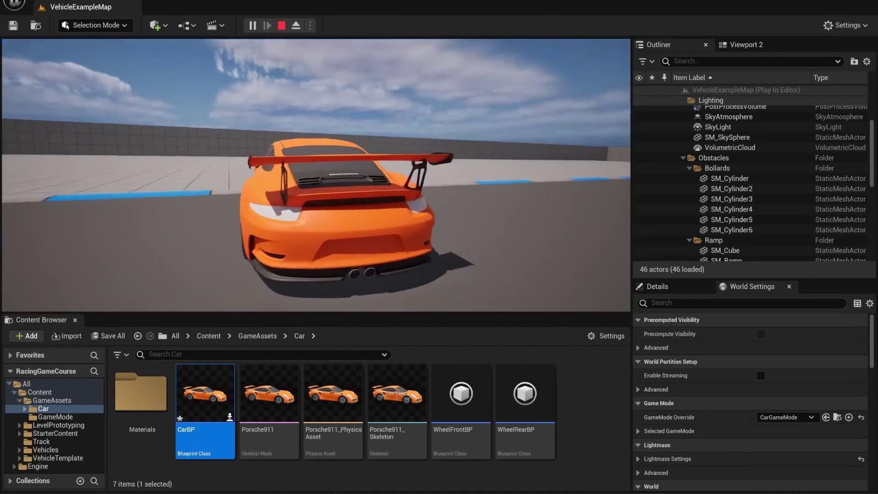
key("w")
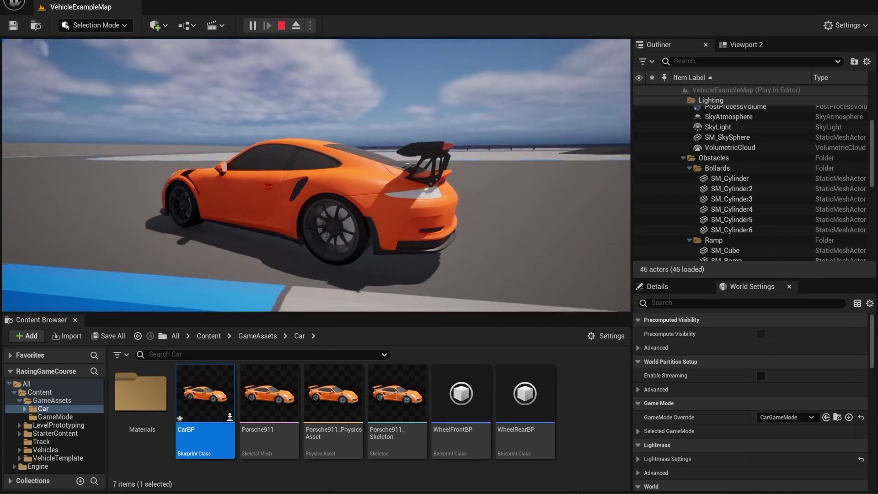
key("w")
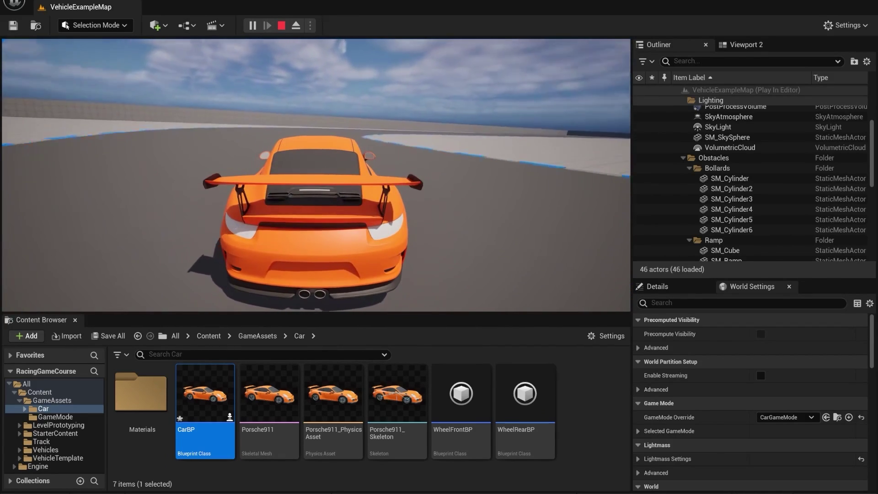
key("w")
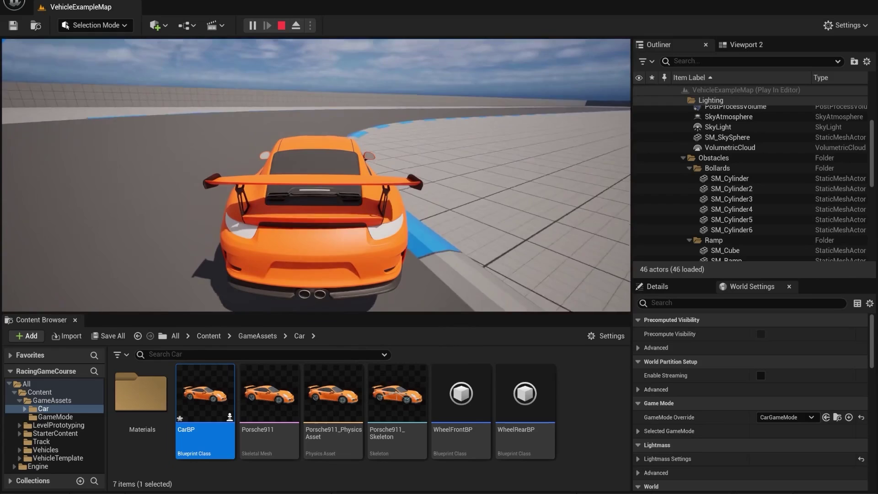
key("Escape")
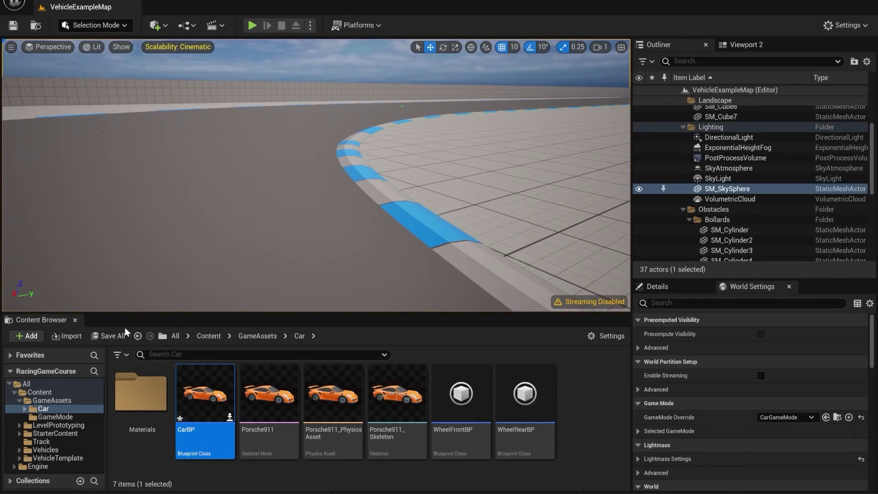
Save all modified assets and clear the asset selection
left_click(125, 330)
left_click(503, 369)
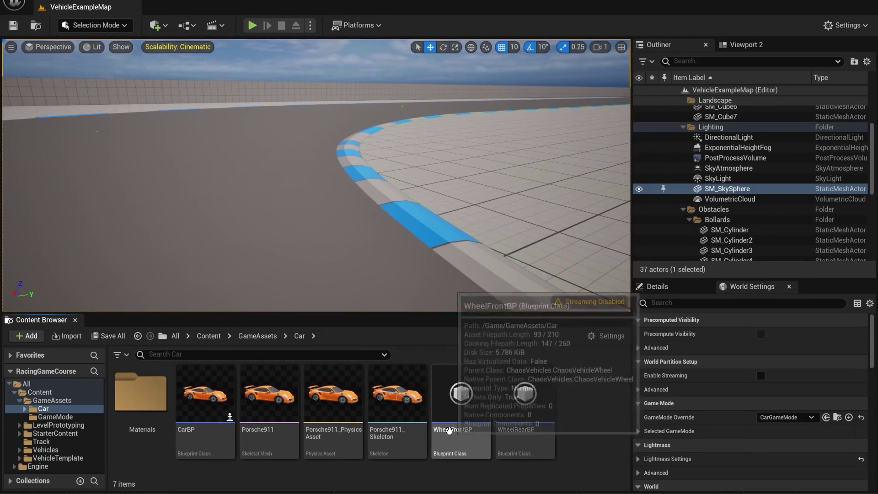
right_click_drag(419, 133, 400, 176)
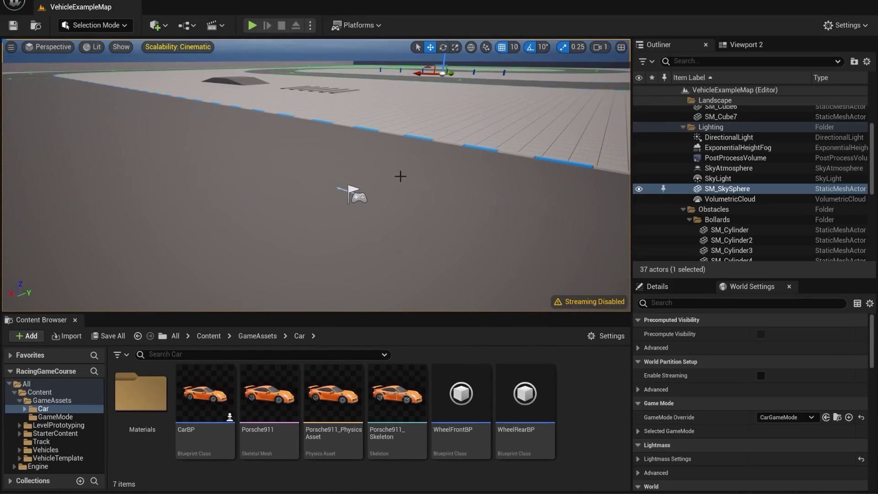
mouse_move(395, 212)
right_mouse_down()
mouse_move(421, 214)
mouse_move(385, 218)
right_mouse_up()
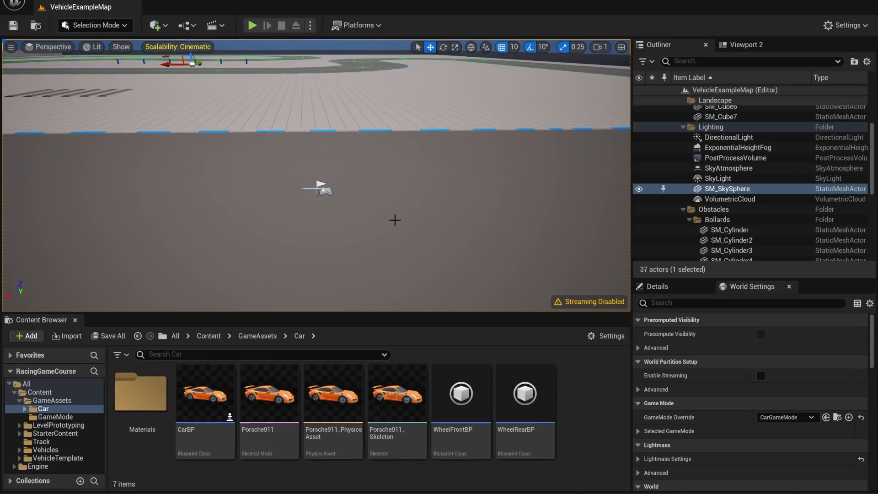
Create an Anim Blueprint from the Porsche911_Skeleton asset and name it Porsche911AnimBlueprint
left_click(382, 391)
right_click(382, 391)
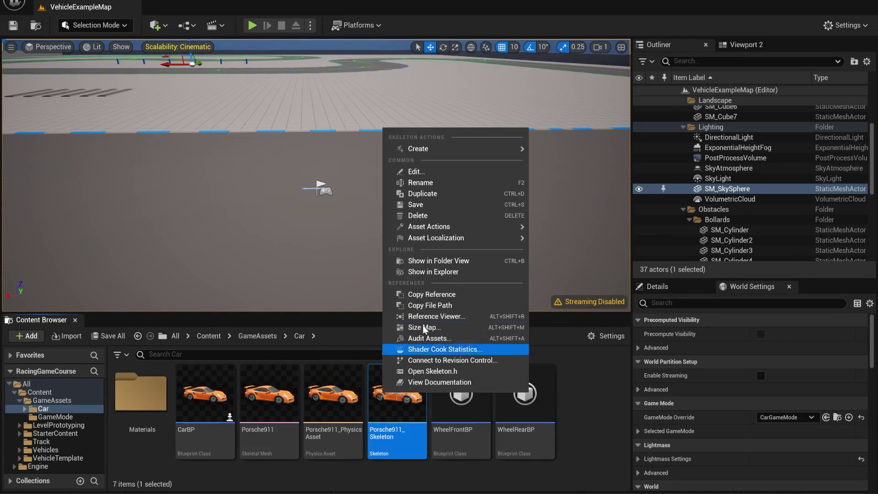
mouse_move(433, 147)
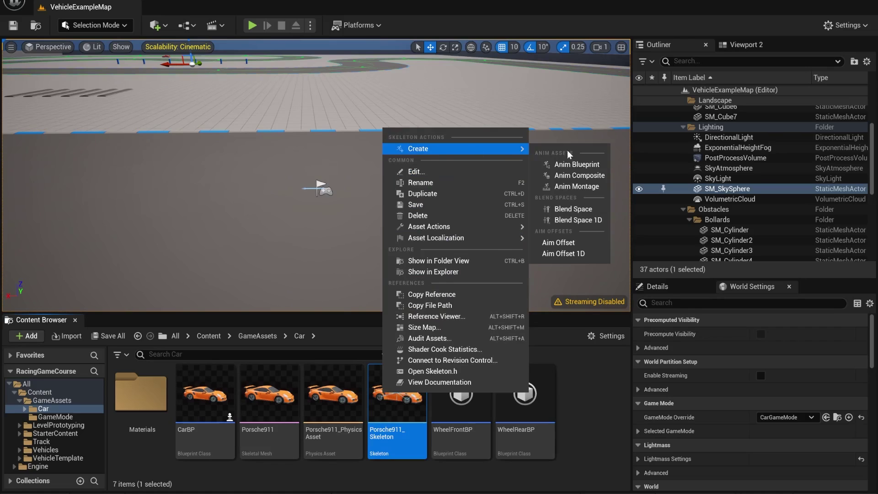
left_click(571, 164)
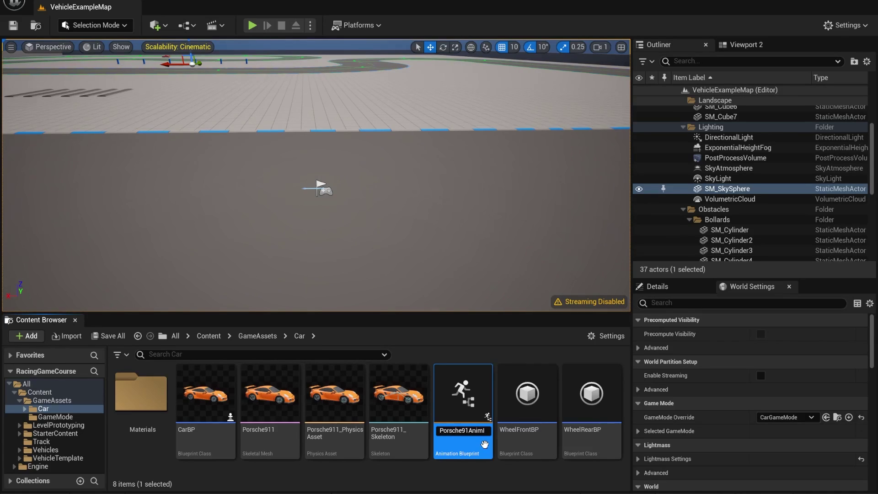
key("Return")
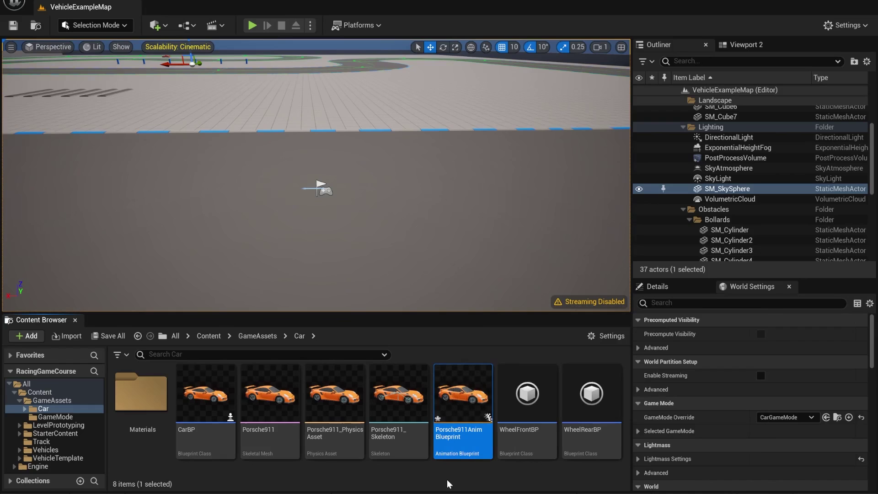
Open Porsche911AnimBlueprint and change its parent class to VehicleAnimationInstance in the class settings
double_click(448, 438)
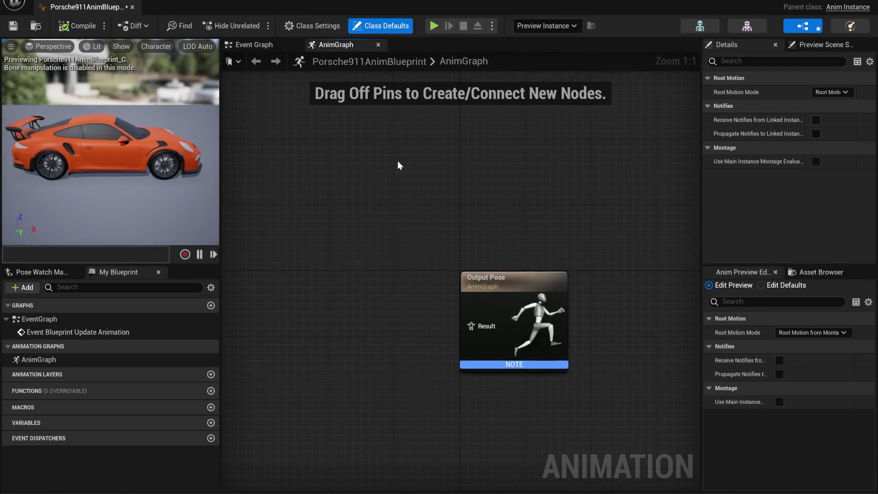
left_click(309, 28)
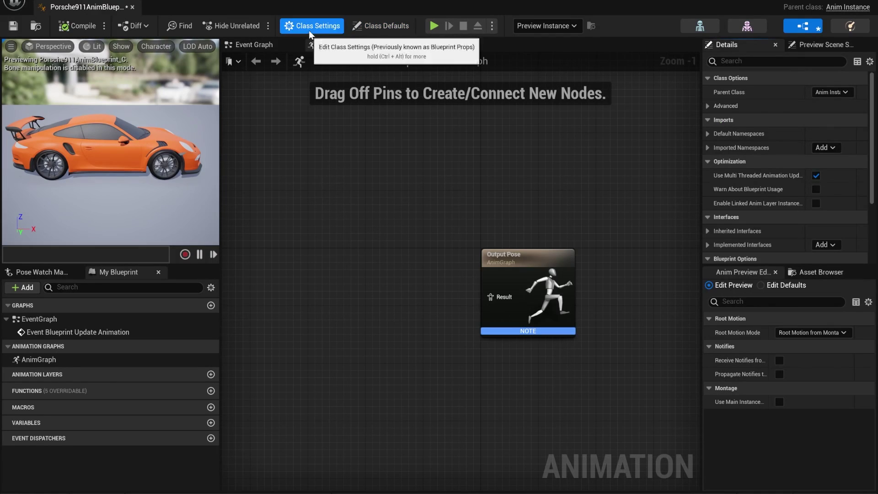
left_click(831, 91)
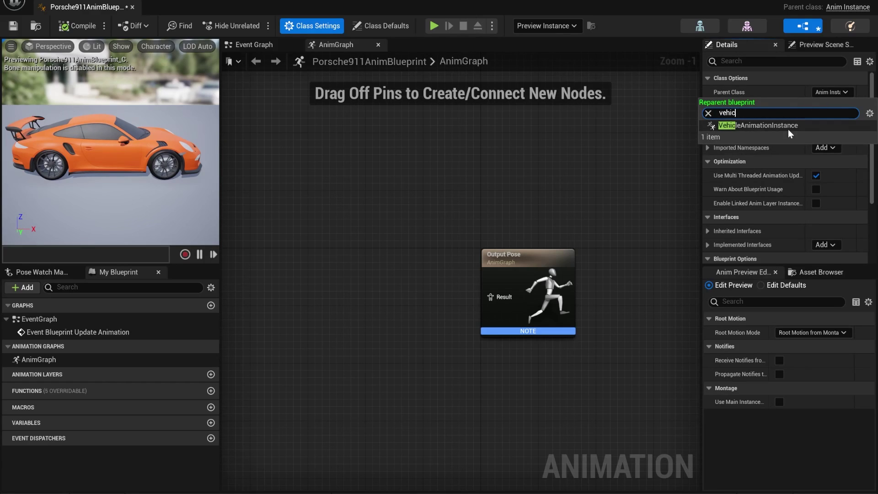
left_click(788, 126)
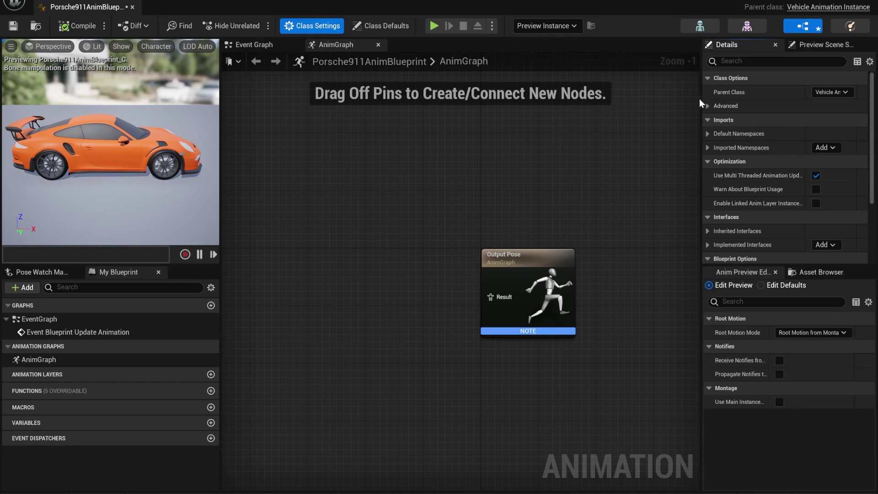
left_click_drag(702, 94, 655, 93)
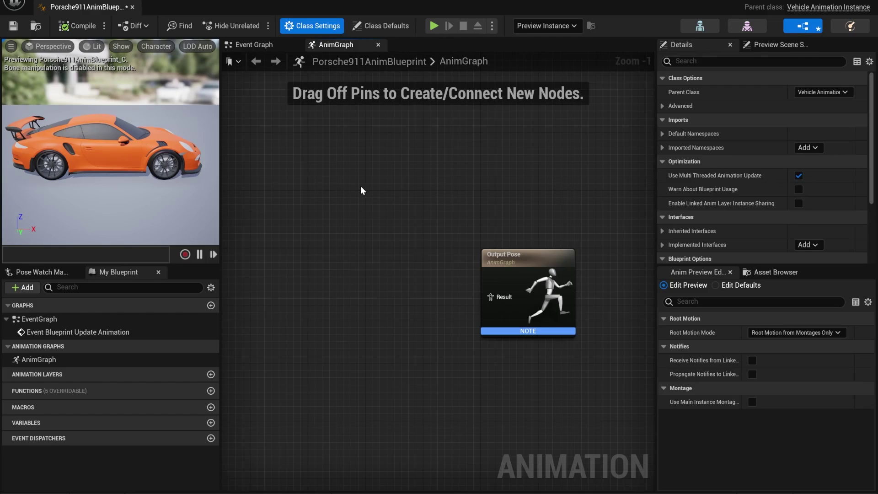
Add a Wheel Controller for WheeledVehicle node to the AnimGraph, beside the Output Pose node
right_click_drag(360, 186, 395, 163)
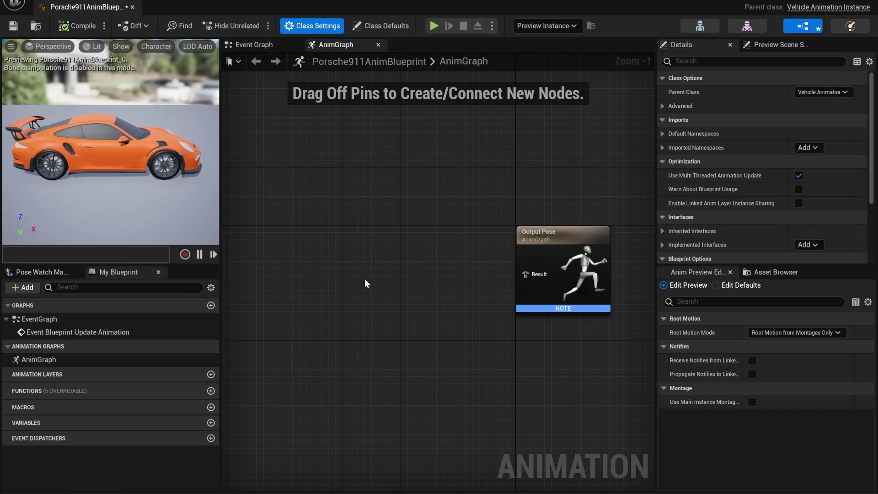
right_click_drag(364, 278, 360, 269)
right_click(361, 225)
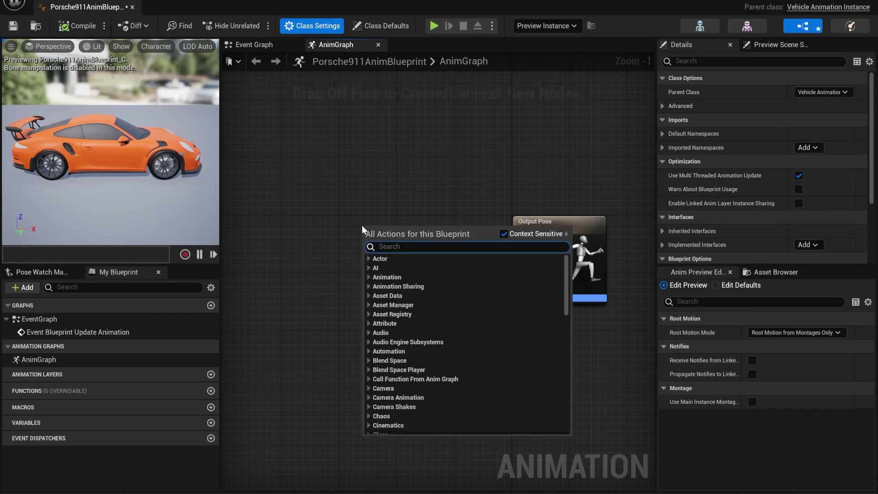
type("wheeled")
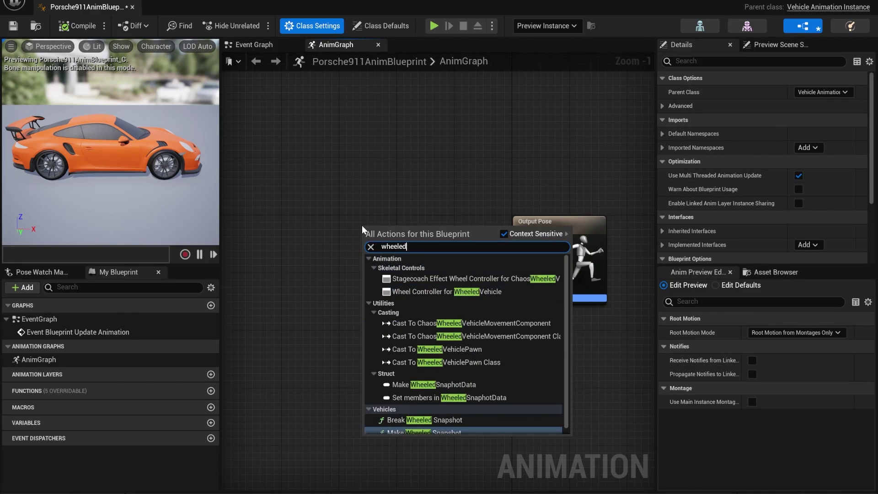
type(" v")
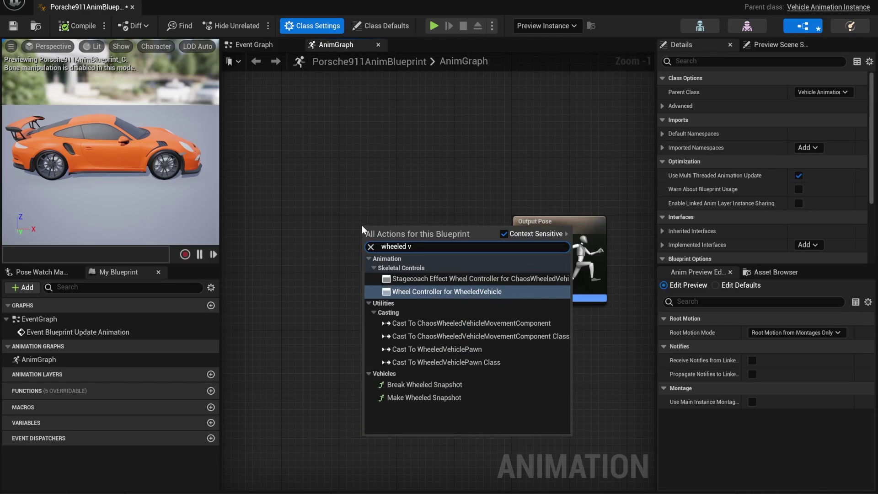
left_click(426, 292)
left_click(421, 230)
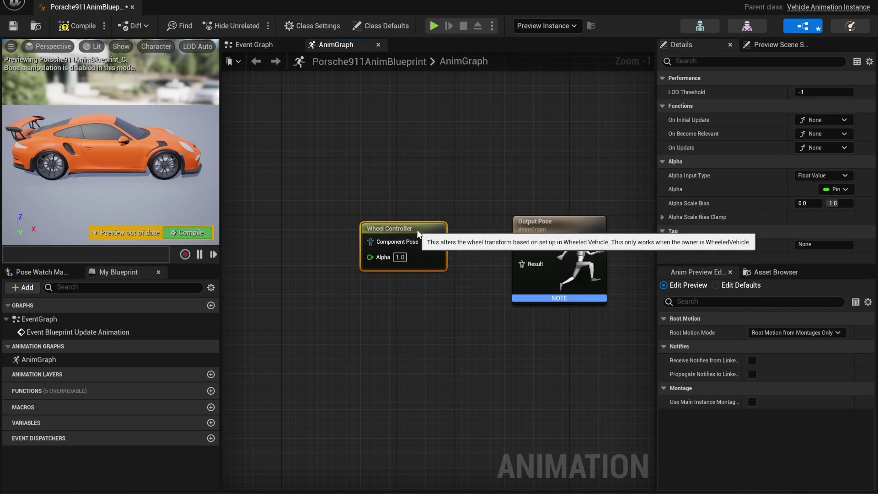
Connect the Wheel Controller's pose output to the Output Pose Result and space out the Wheel Controller, Component To Local and Output Pose nodes
left_click_drag(429, 241, 525, 264)
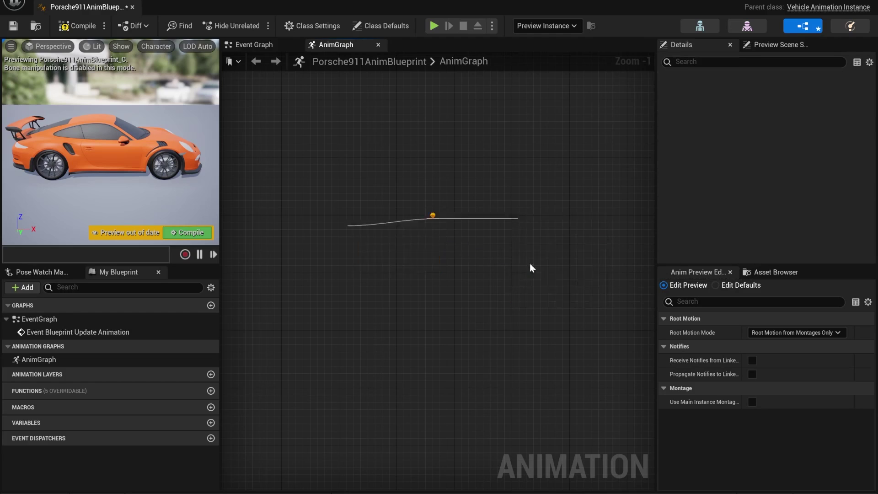
left_click_drag(405, 229, 347, 229)
left_click_drag(476, 223, 447, 231)
left_click_drag(561, 222, 570, 200)
left_click(469, 207)
left_click_drag(457, 227, 465, 227)
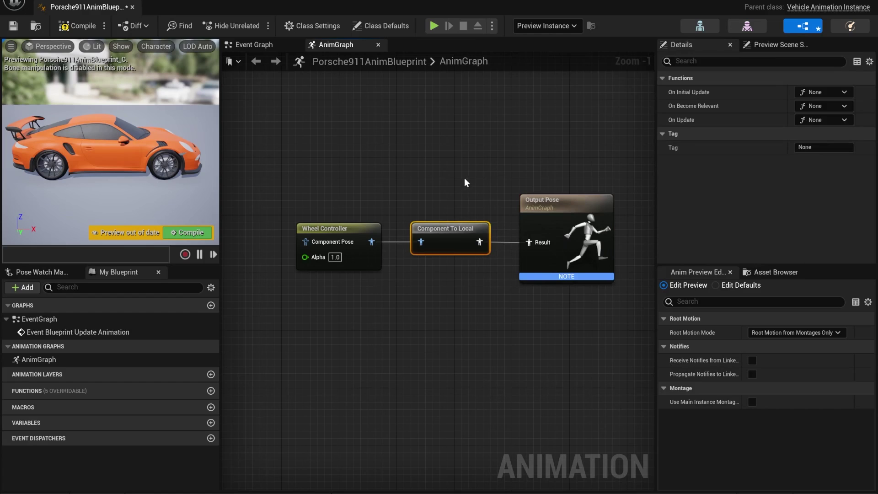
left_click(366, 184)
Add a Mesh Space Ref Pose node and connect it to the Wheel Controller's Component Pose input
right_click_drag(359, 183, 413, 197)
scroll(398, 174, "down", 1)
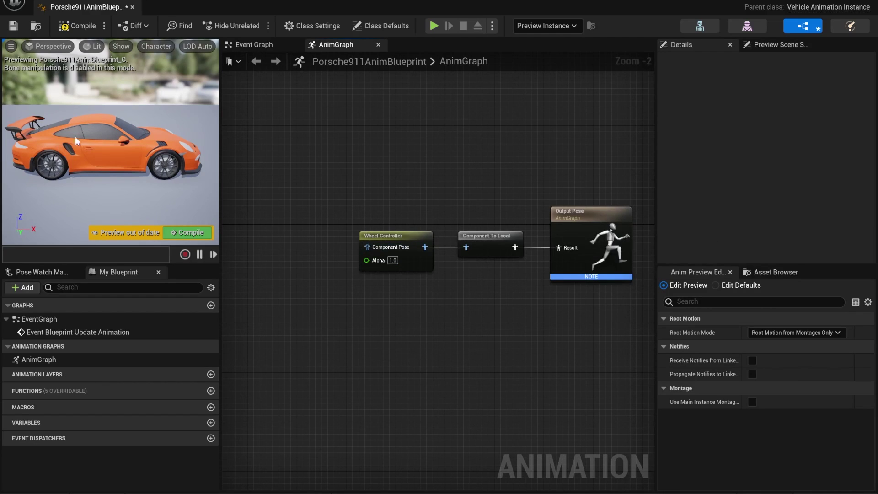
right_click_drag(394, 194, 416, 183)
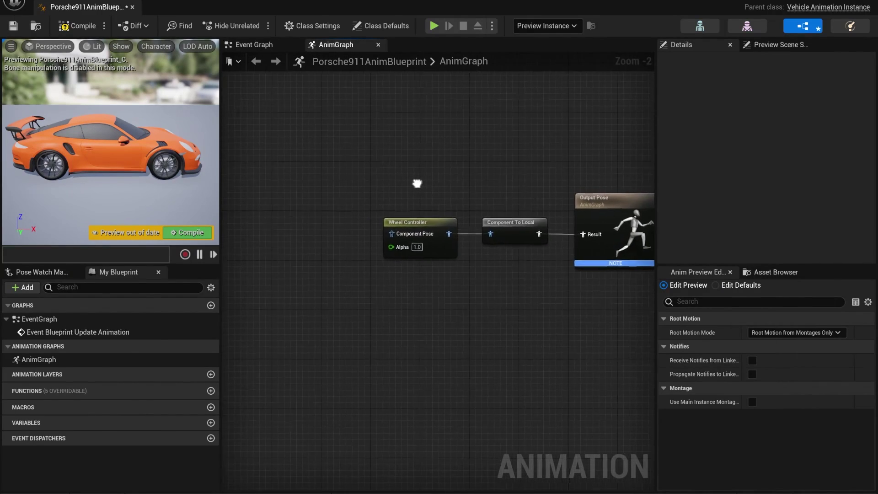
right_click(312, 219)
type("mesh")
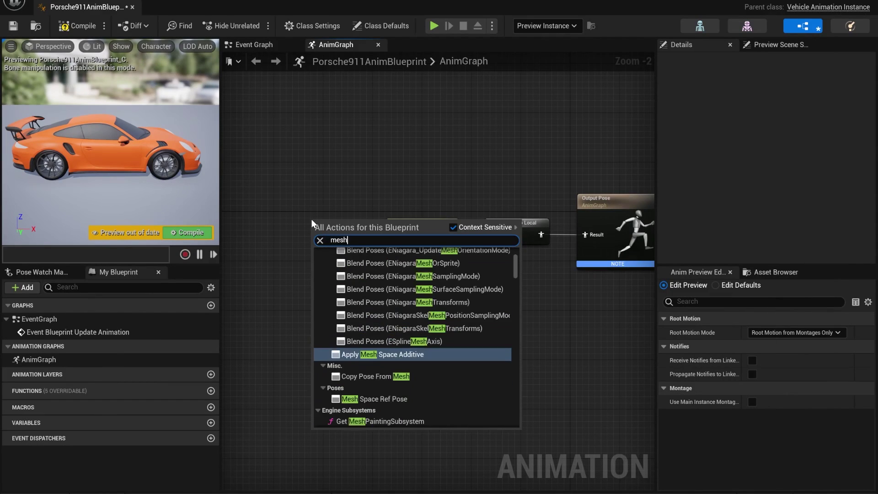
type(" space")
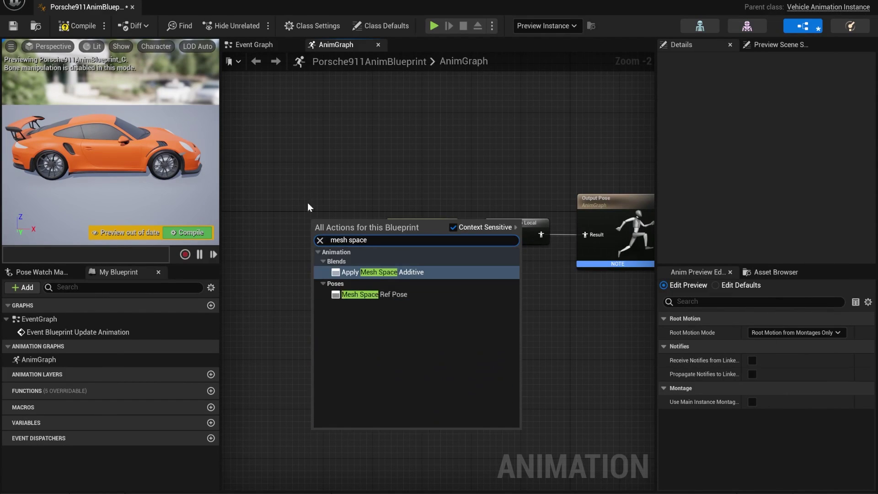
left_click(384, 294)
left_click_drag(349, 229, 387, 234)
left_click(376, 278)
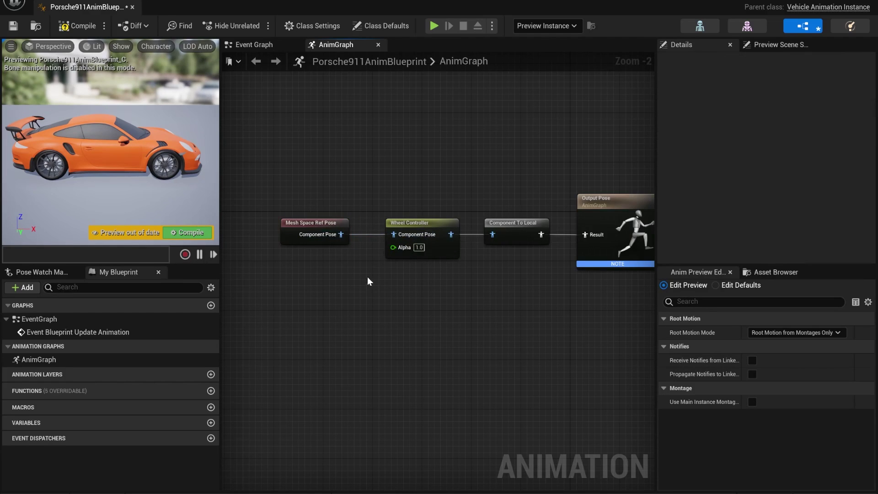
Compile Porsche911AnimBlueprint and close its editor
scroll(384, 295, "down", 1)
right_click_drag(383, 295, 391, 292)
scroll(388, 297, "up", 1)
left_click(198, 232)
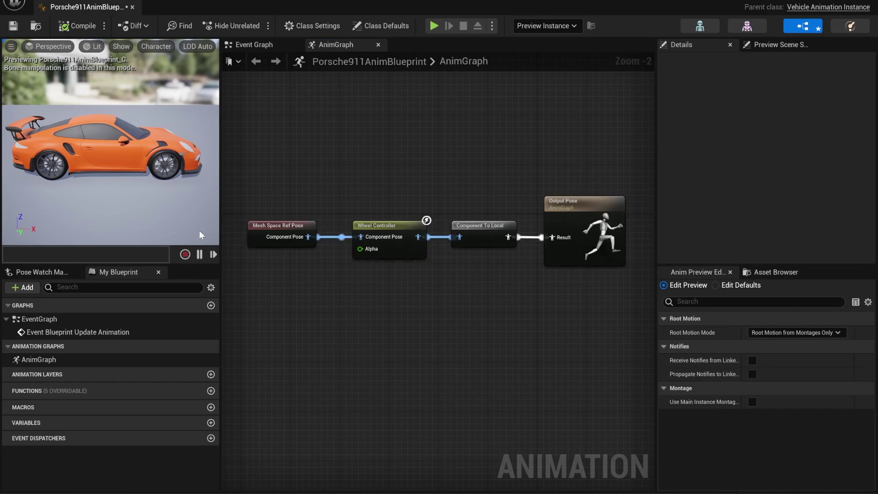
left_click(132, 8)
Play the level to check the car's wheels, and end the play session
left_click(252, 26)
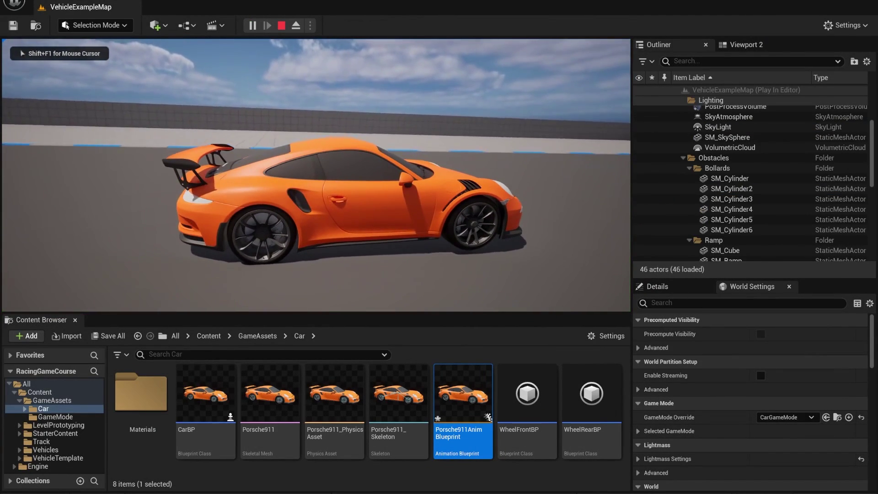
key("Escape")
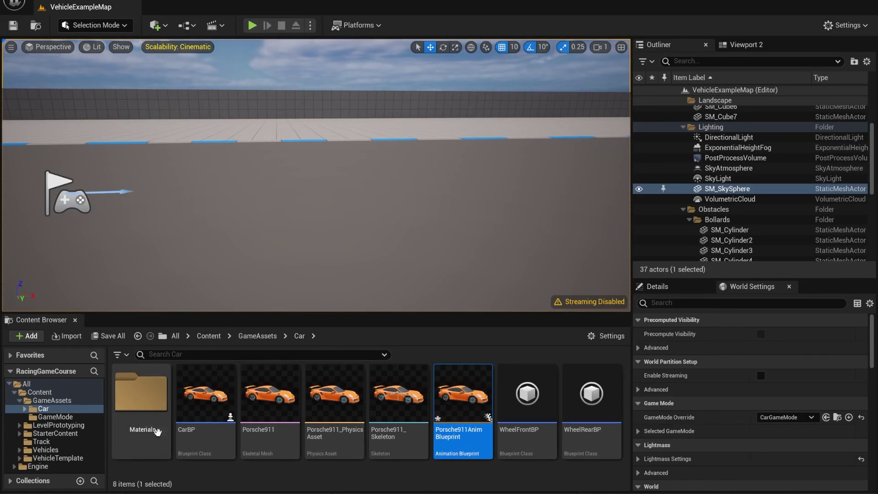
Set the Anim Class of the Mesh component in CarBP to Porsche911AnimBlueprint, keeping the Animation Mode on Use Animation Blueprint
double_click(199, 397)
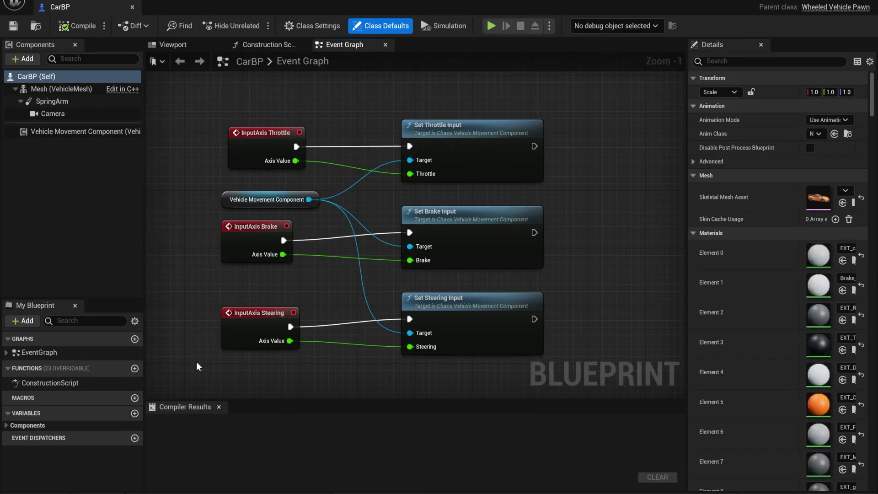
left_click(52, 88)
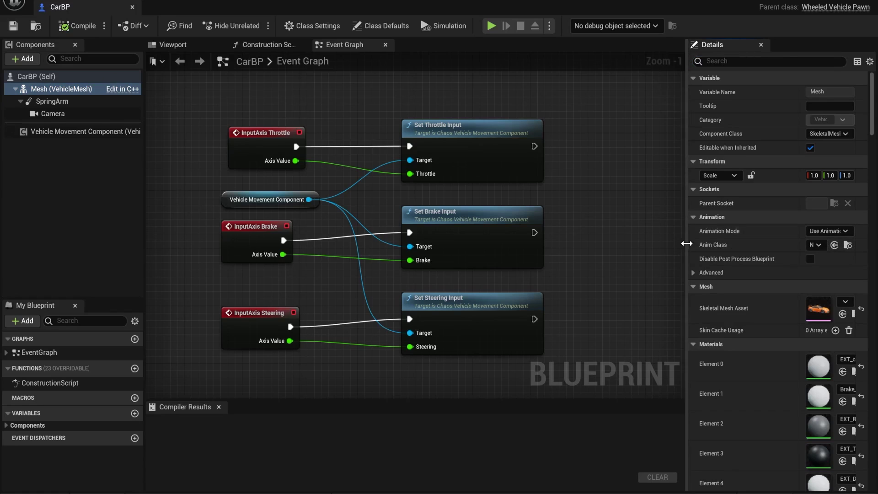
left_click_drag(686, 240, 617, 243)
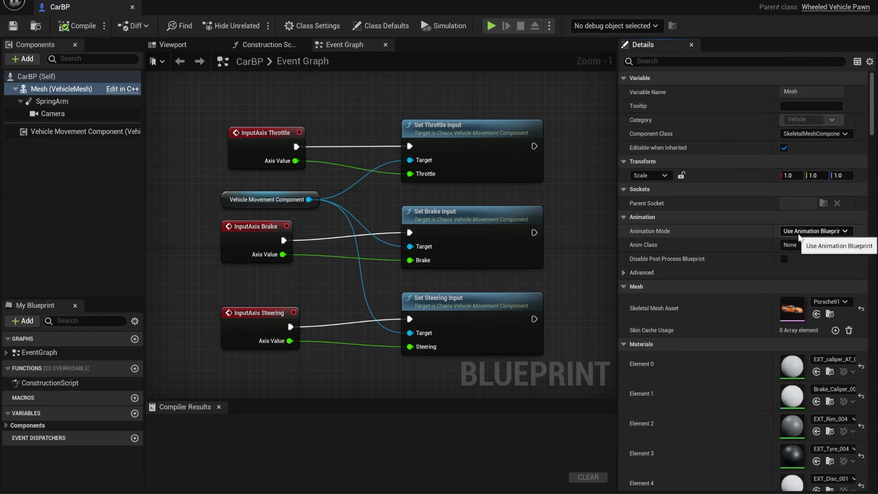
left_click(799, 231)
left_click(799, 240)
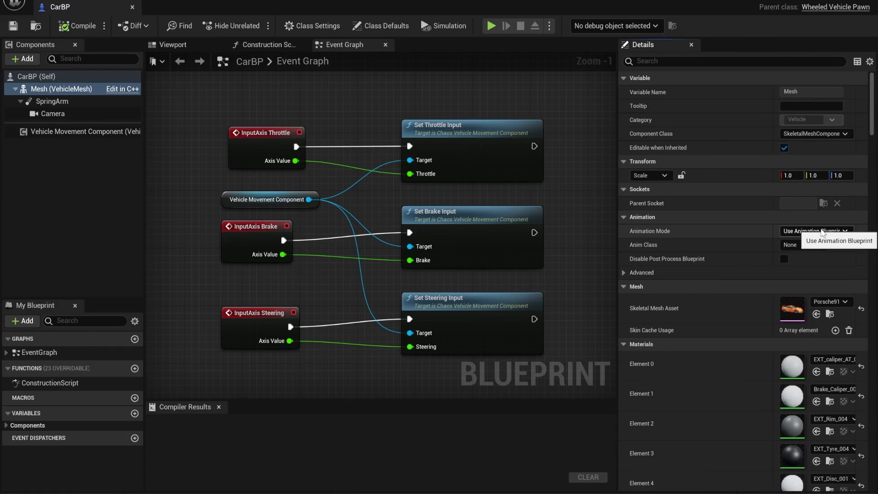
left_click(801, 245)
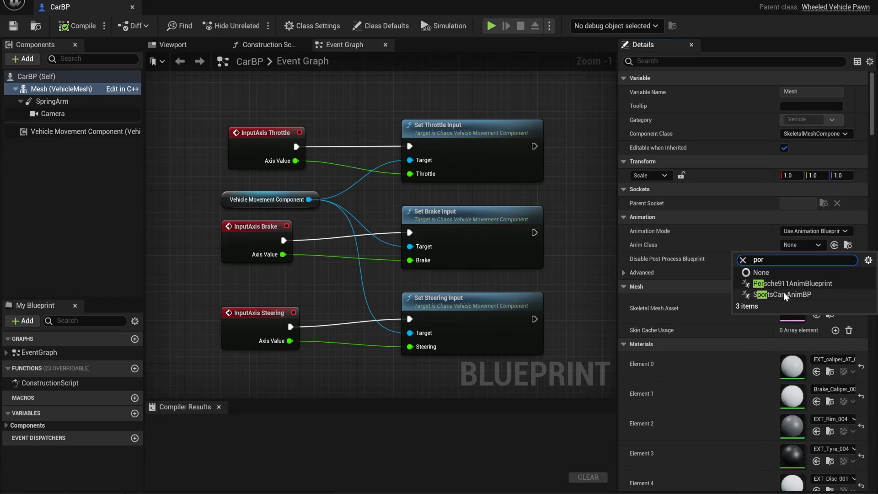
left_click(793, 284)
left_click(793, 283)
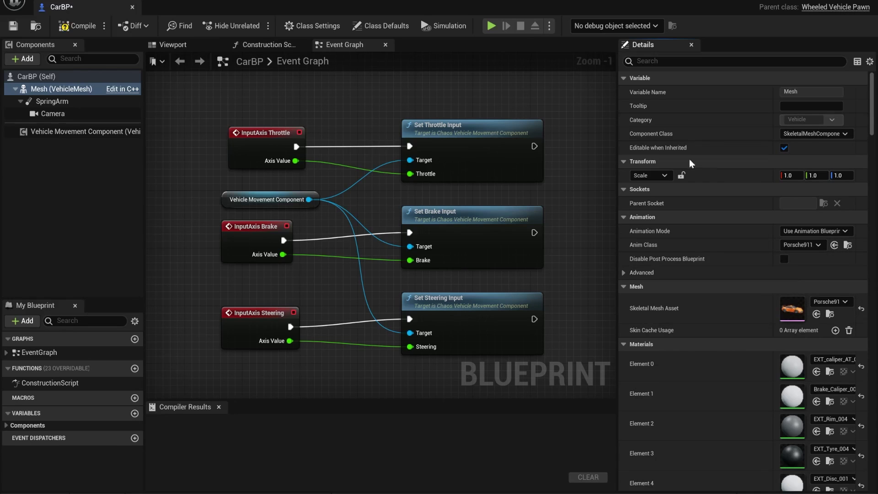
Compile CarBP and play the level from its map to test the wheel animation while driving
left_click(73, 24)
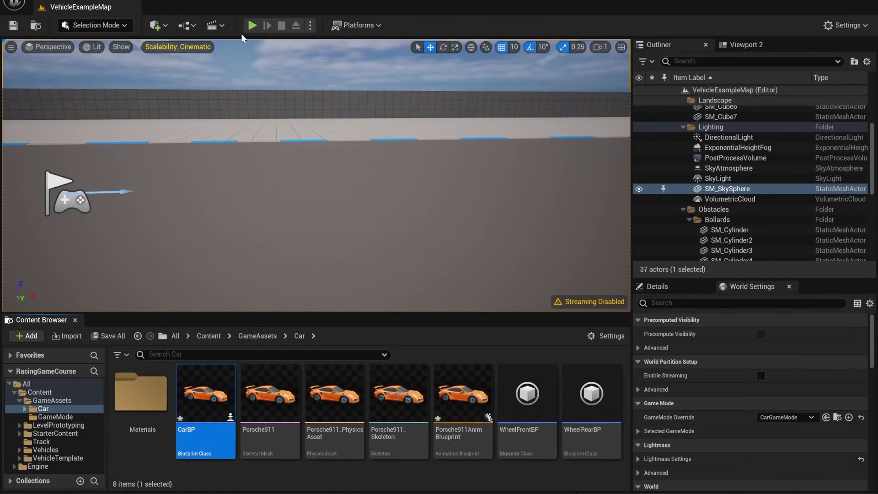
left_click(251, 97)
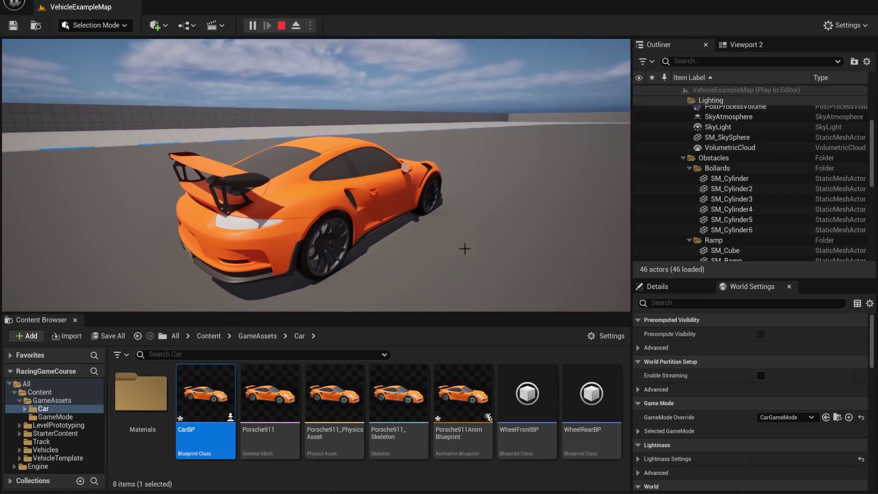
key("Escape")
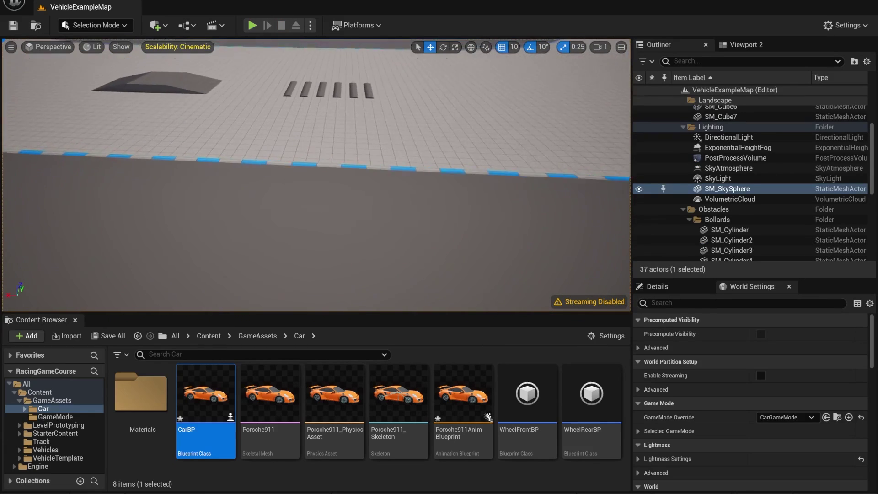
Save all modified content, including CarBP and Porsche911AnimBlueprint
right_click_drag(315, 175, 425, 110)
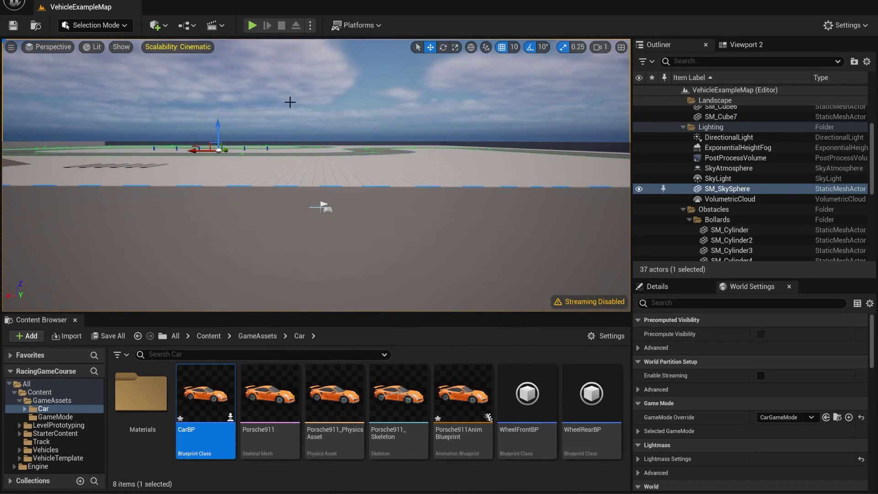
left_click(108, 336)
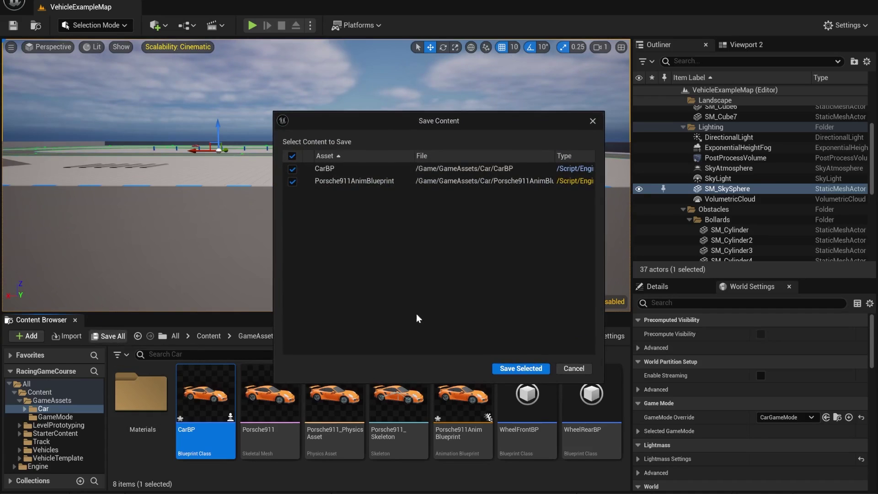
left_click(526, 366)
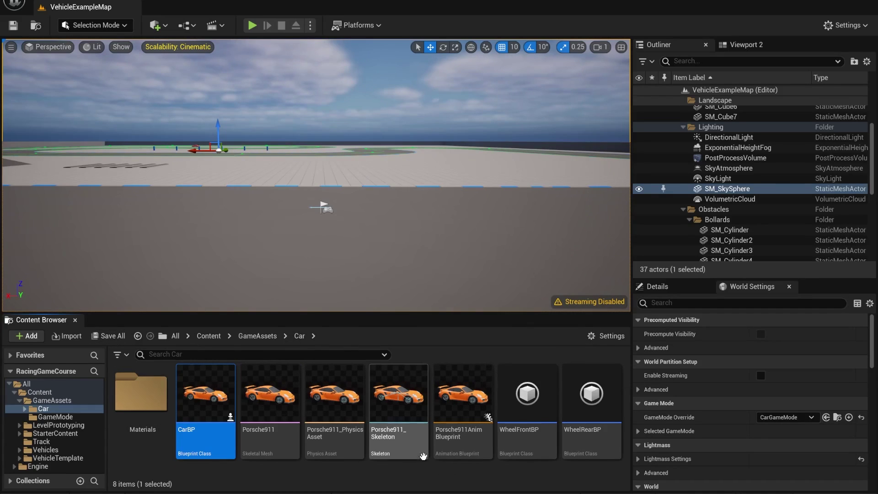
Play the level to inspect how the car's wheels sit on the ground, and end the play session
right_click_drag(323, 179, 357, 215)
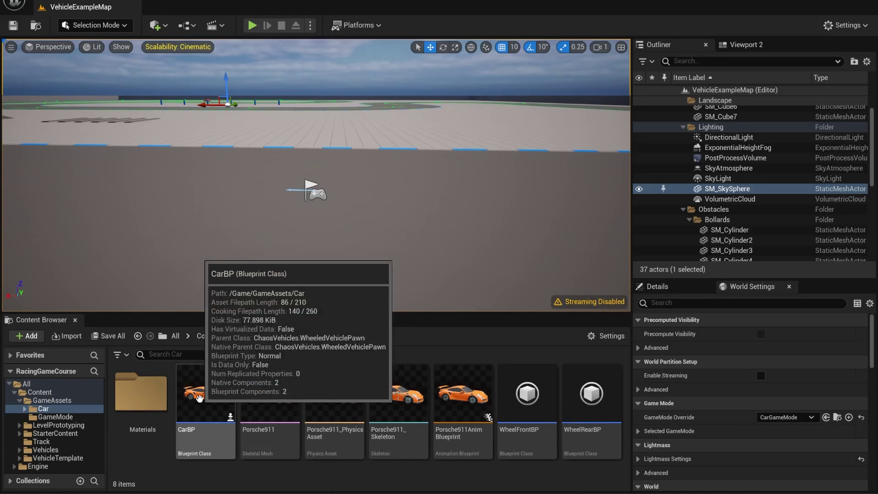
left_click(252, 26)
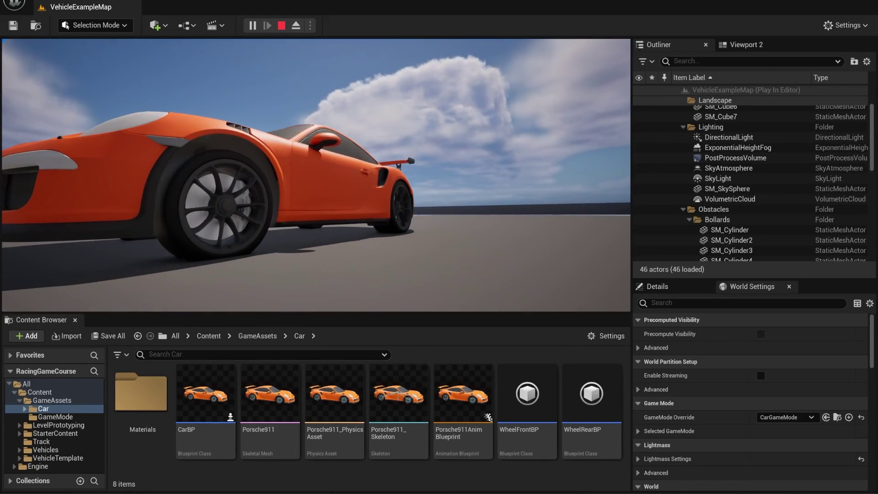
key("Escape")
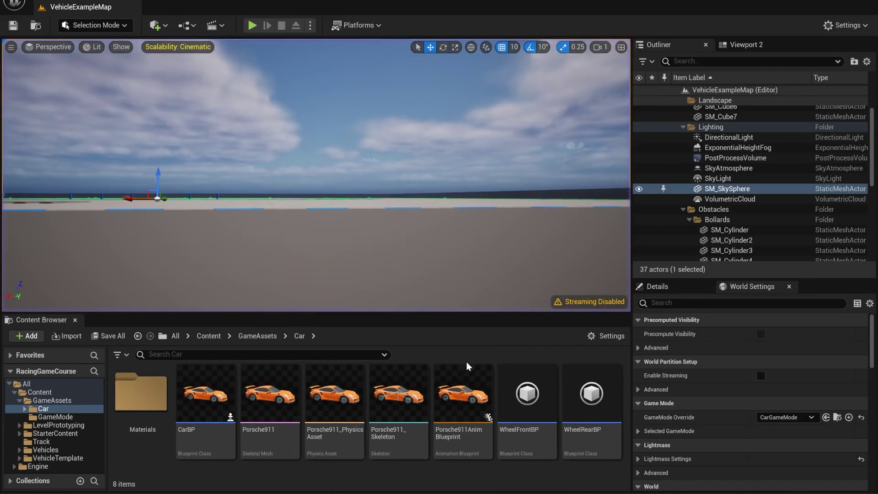
Set the Wheel Radius in WheelFrontBP to 30 and close its editor
mouse_move(495, 405)
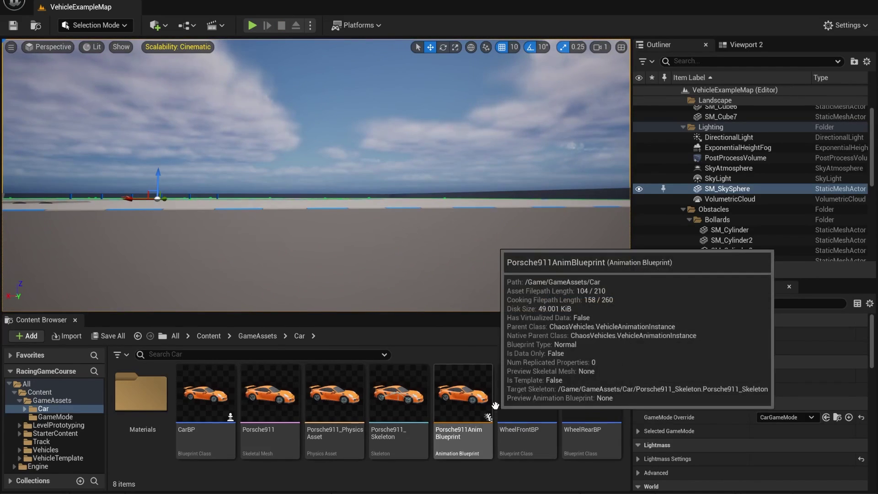
double_click(546, 402)
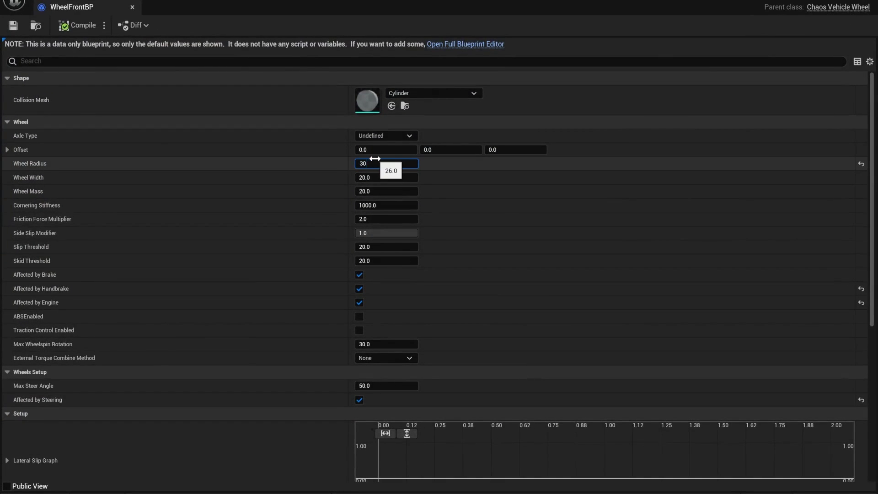
left_click(133, 7)
Play the level to check the front wheels, and check the Wheel Radius in WheelRearBP
left_click(256, 27)
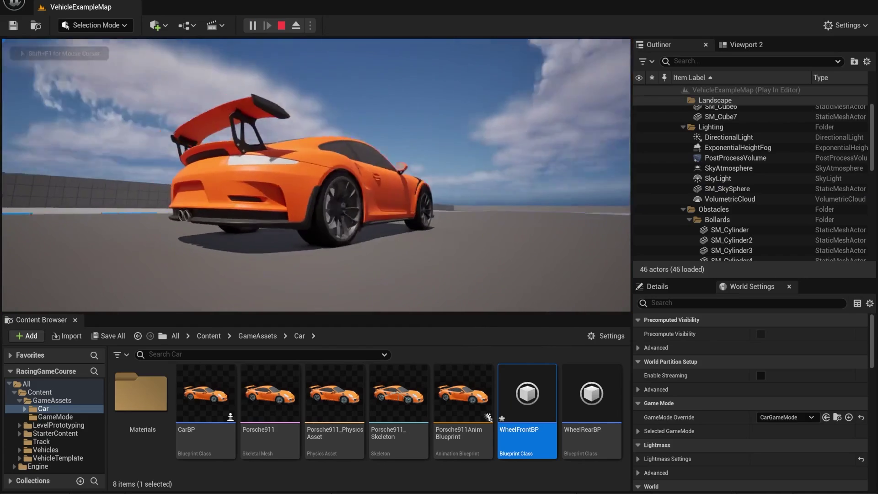
key("Escape")
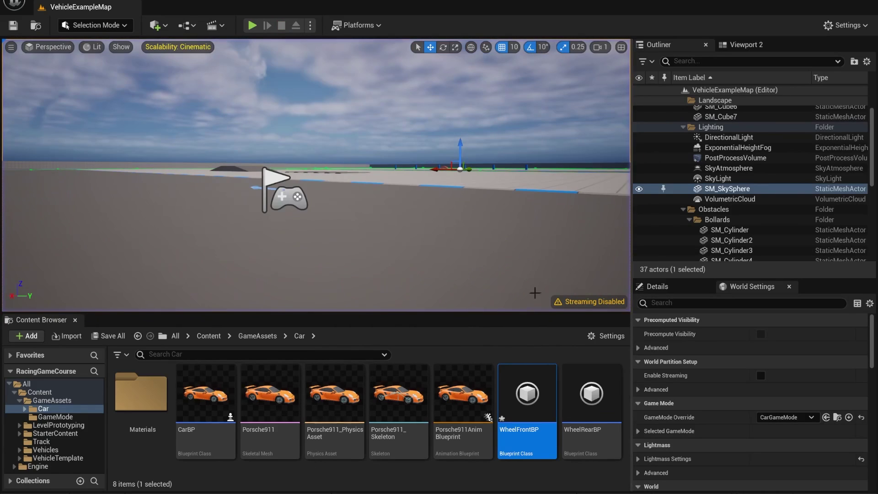
double_click(591, 394)
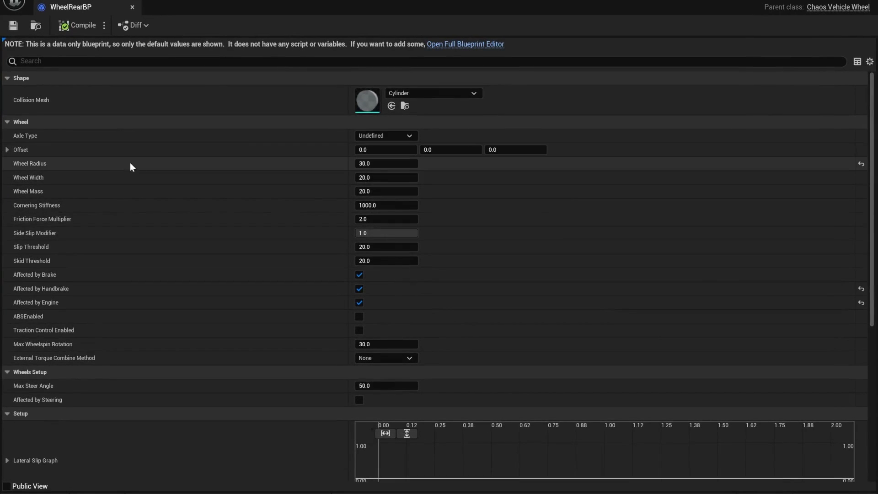
left_click(133, 8)
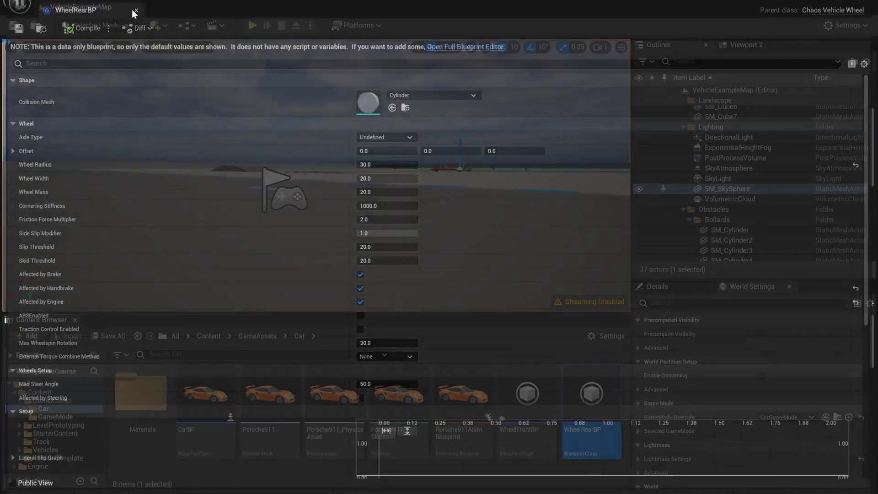
Open CarBP in a floating window over the level editor and play the level to observe the car's body and suspension
left_click(204, 401)
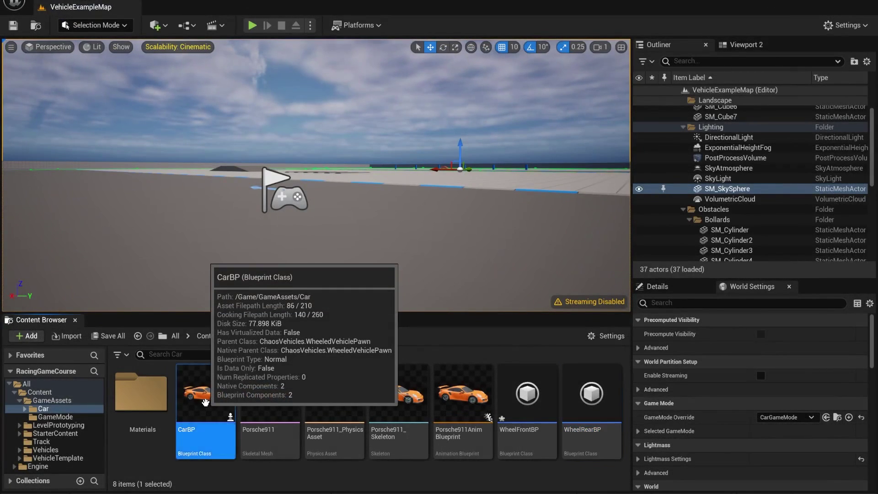
double_click(204, 401)
left_click_drag(578, 291, 584, 323)
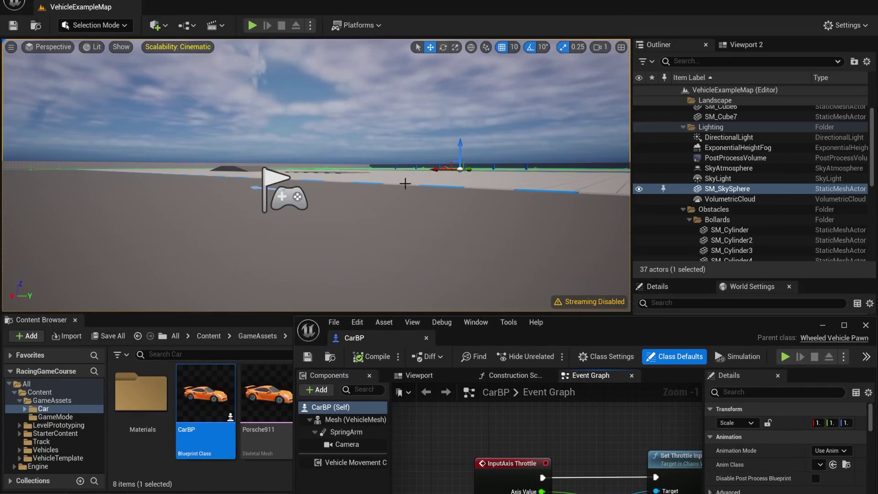
key("alt+p")
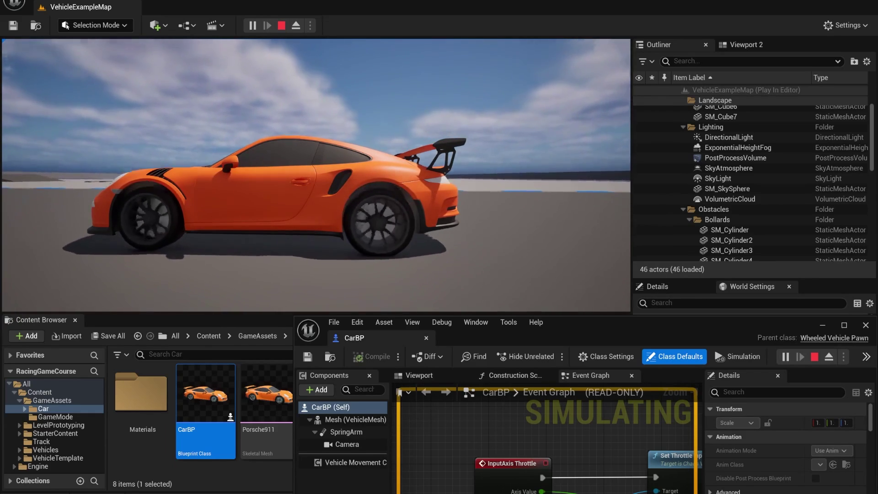
key("Escape")
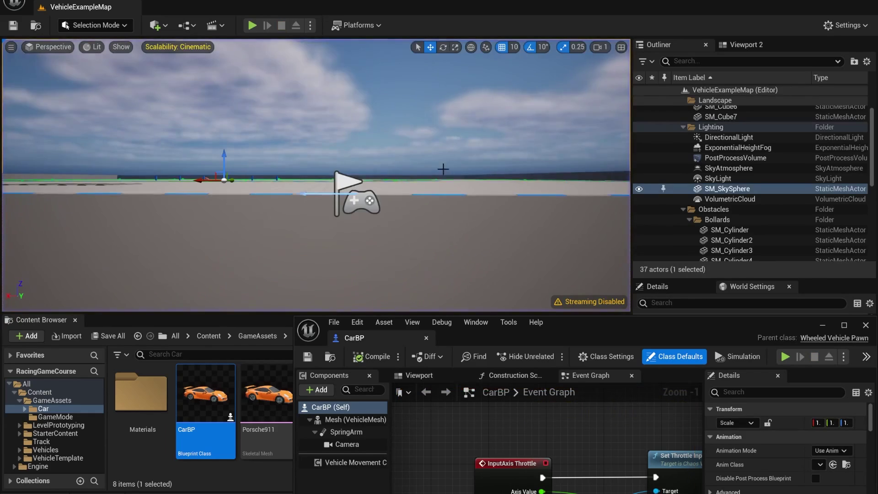
right_click_drag(443, 169, 480, 178)
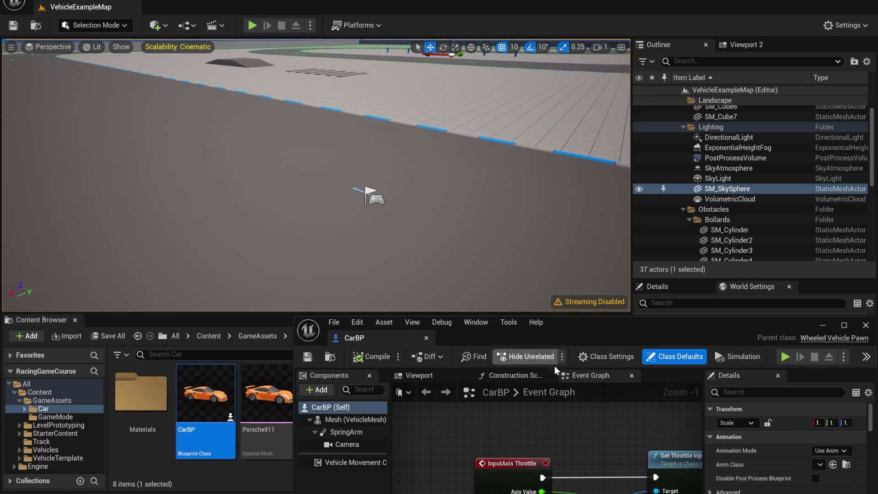
left_click_drag(726, 327, 546, 99)
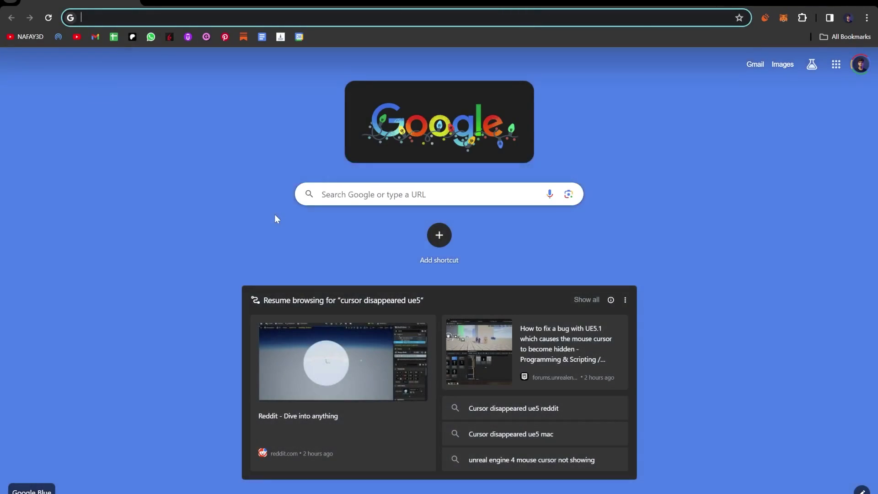
Switch to the Chrome browser and search Google for "porsche 911 weight"
type("porsche")
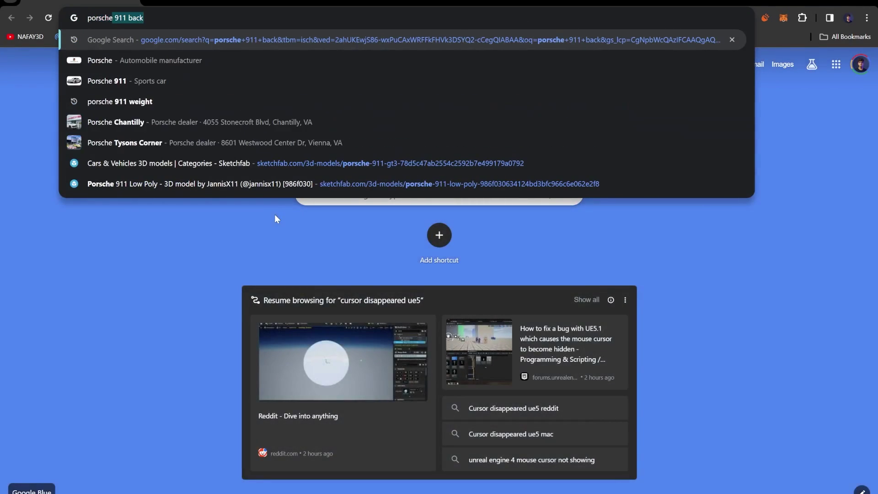
type(" 911")
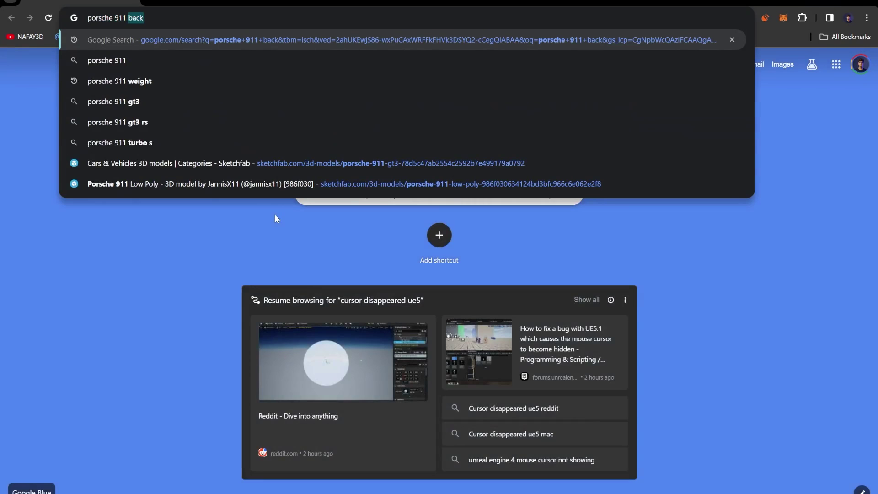
left_click(147, 81)
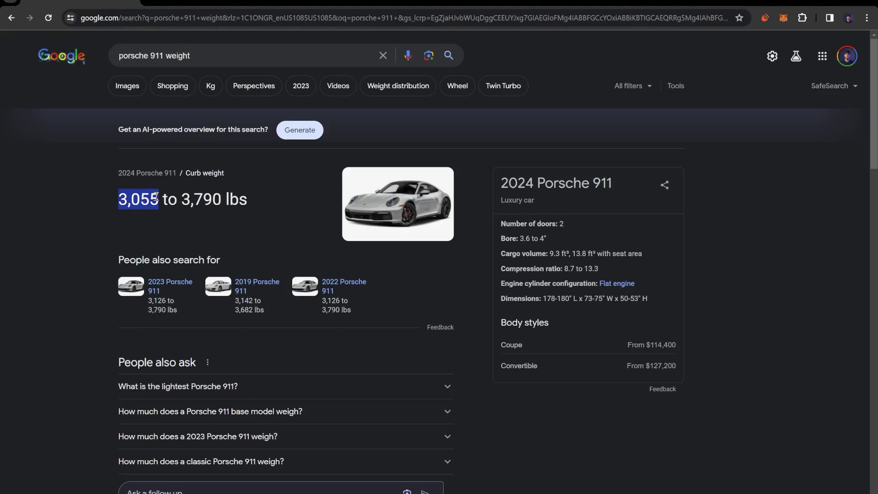
Search Google for "3000pounds to kg" to convert the weight, and return to Unreal Editor
left_click(205, 18)
type("3000")
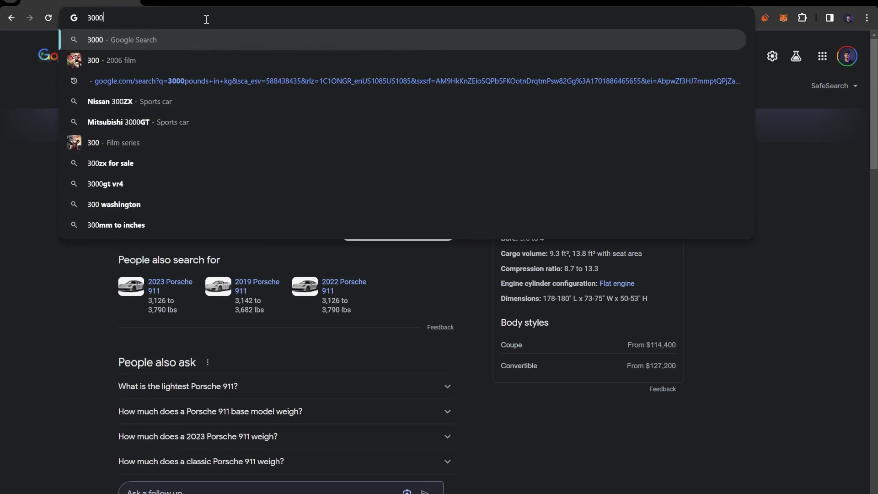
type("po")
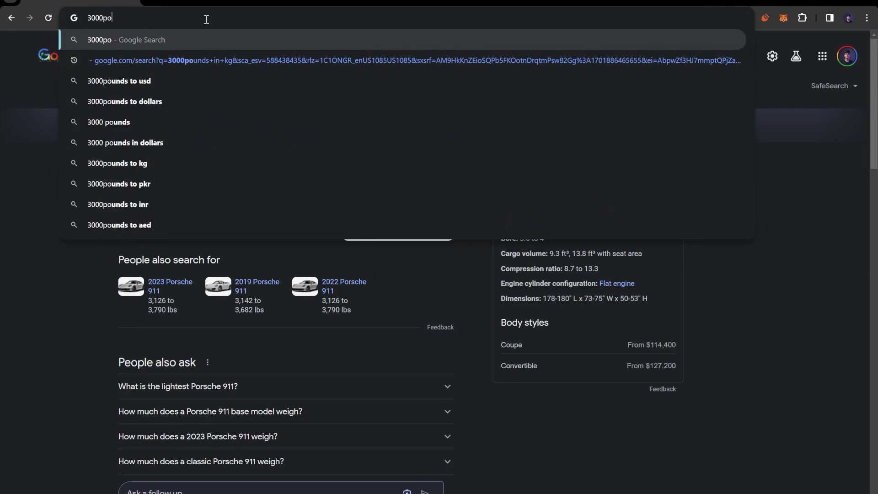
type("unds to k")
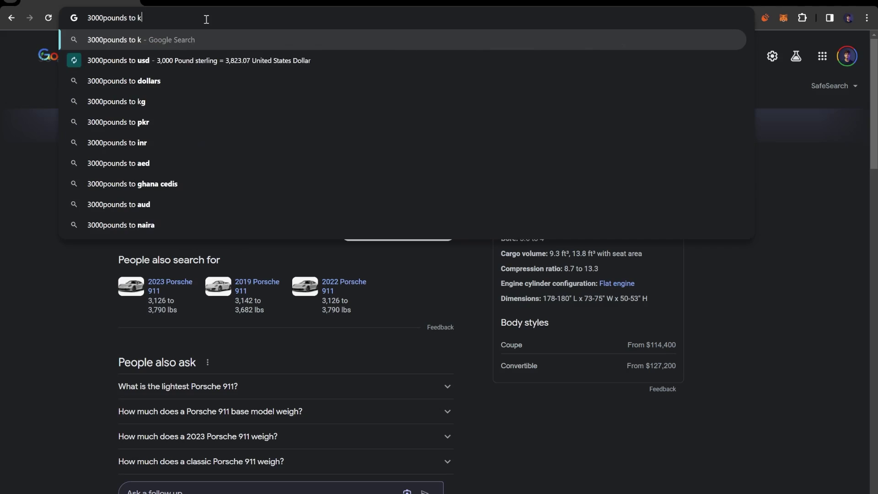
type("g")
key("Return")
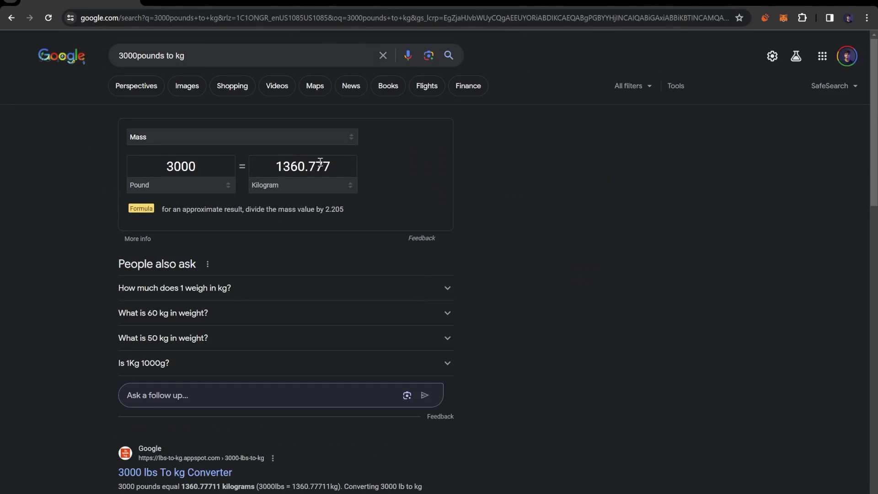
left_click(867, 2)
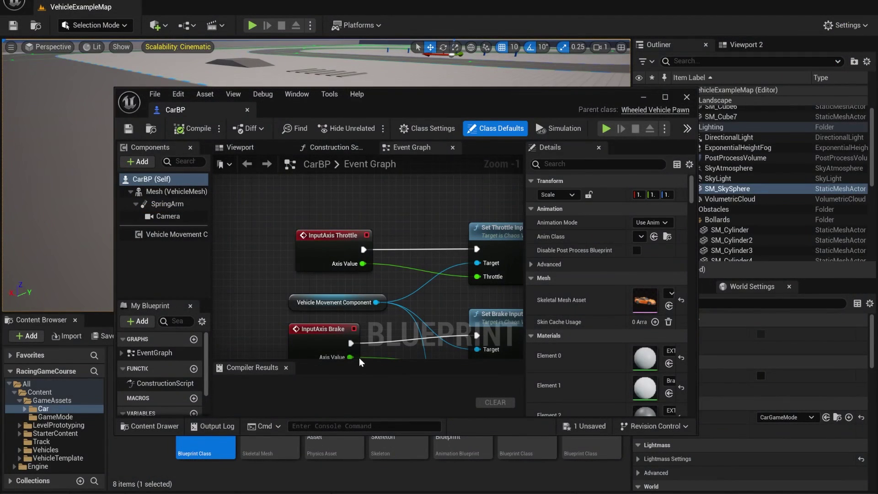
Check the Mass in the Vehicle Setup of CarBP's Vehicle Movement Component, collapsing the Wheel Setups and Wheel Trace Collision Responses
double_click(404, 93)
left_click(53, 131)
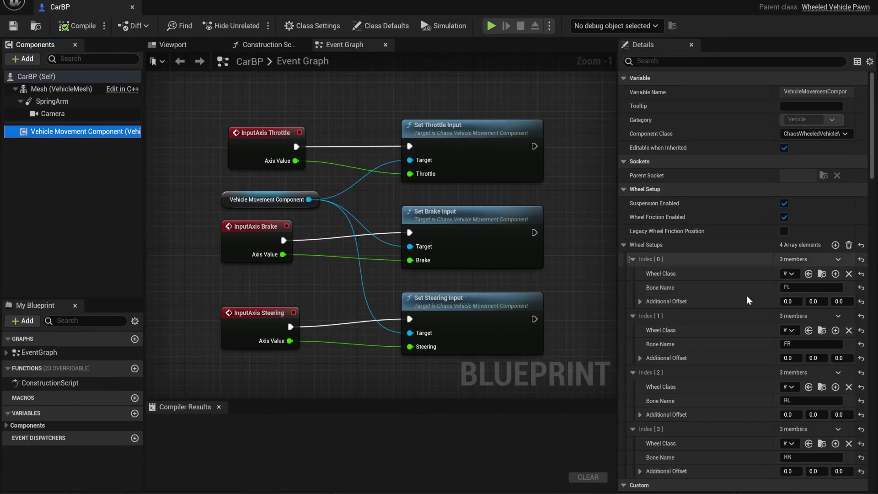
left_click(624, 245)
scroll(675, 339, "down", 2)
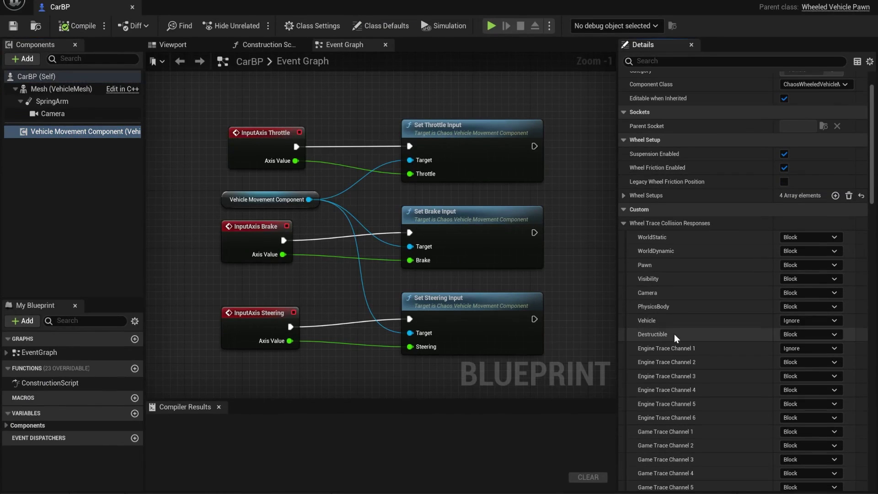
left_click(624, 223)
scroll(652, 272, "down", 1)
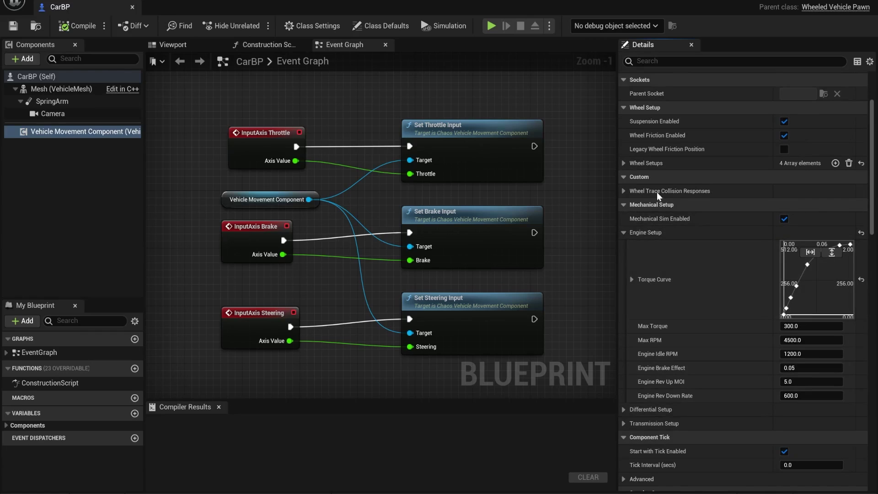
scroll(658, 274, "down", 3)
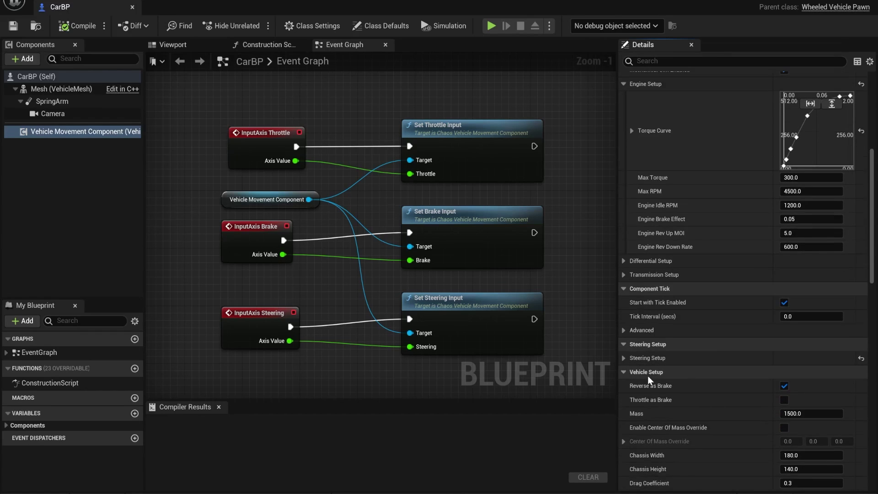
scroll(670, 369, "down", 3)
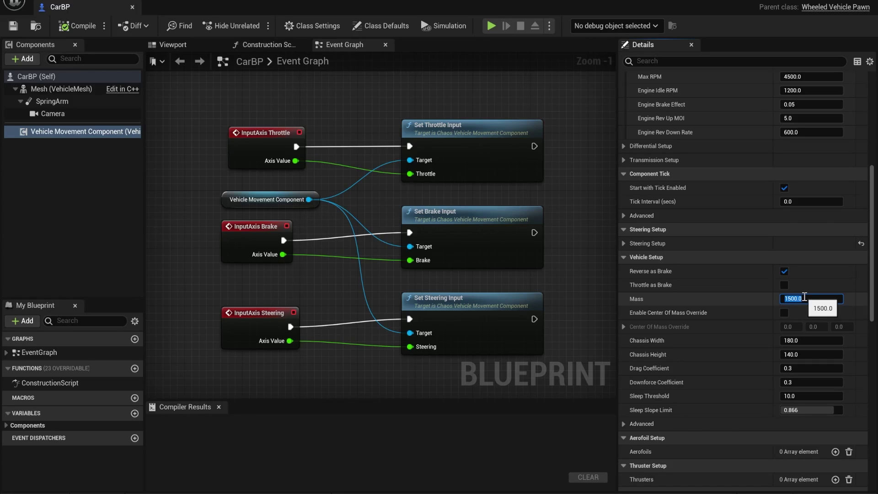
Enable Center Of Mass Override on the Vehicle Movement Component, set its Z value to -20, and compile CarBP
left_click(719, 319)
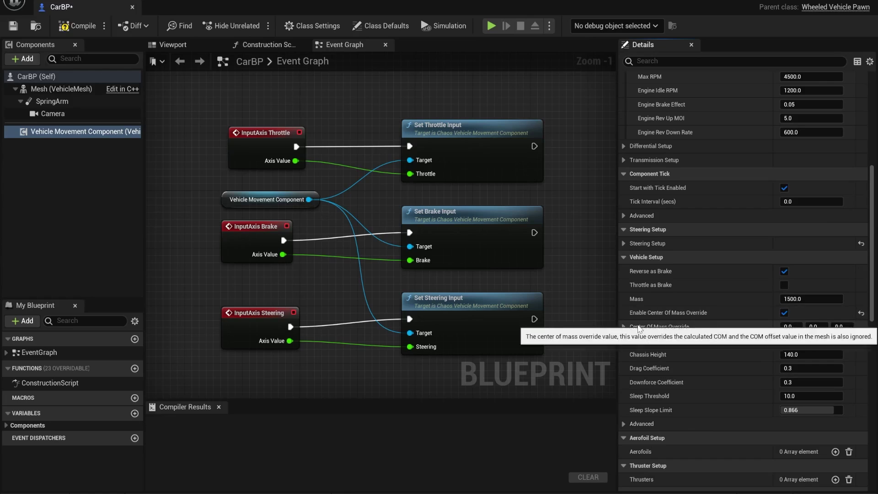
left_click(667, 327)
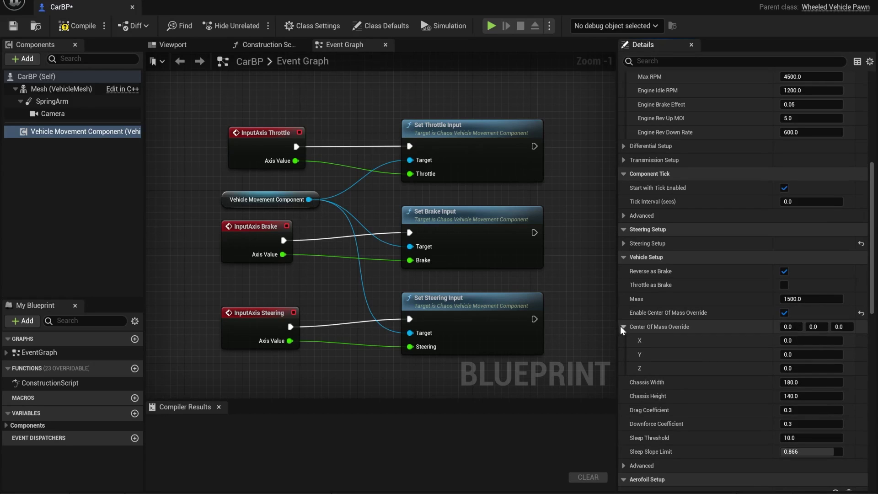
left_click(623, 327)
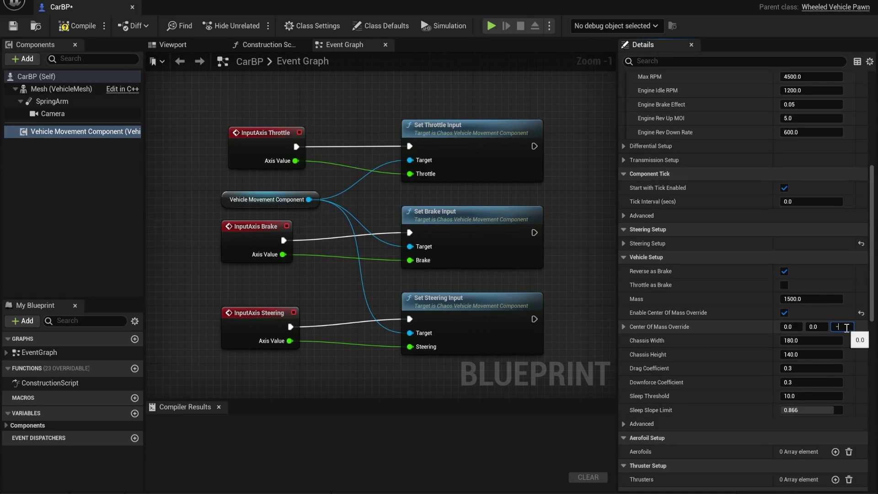
left_click(77, 25)
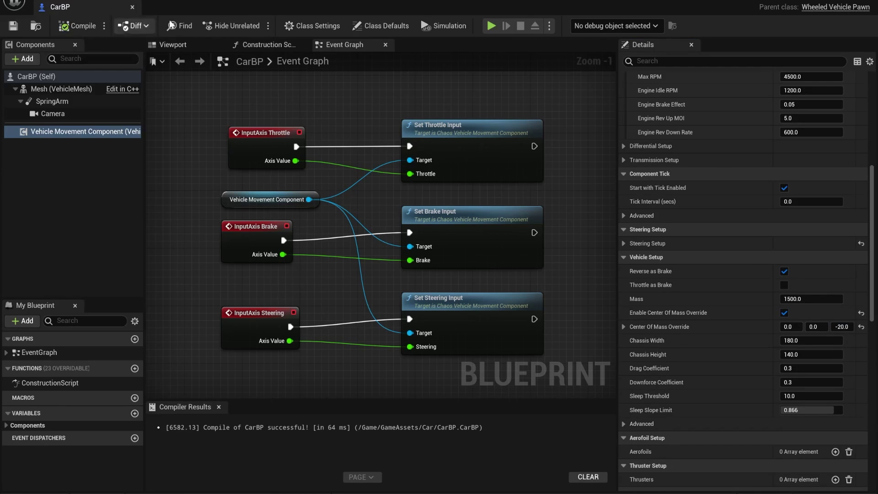
Restore the CarBP window to a smaller size and play-test the car with the new center of mass in VehicleExampleMap
double_click(165, 6)
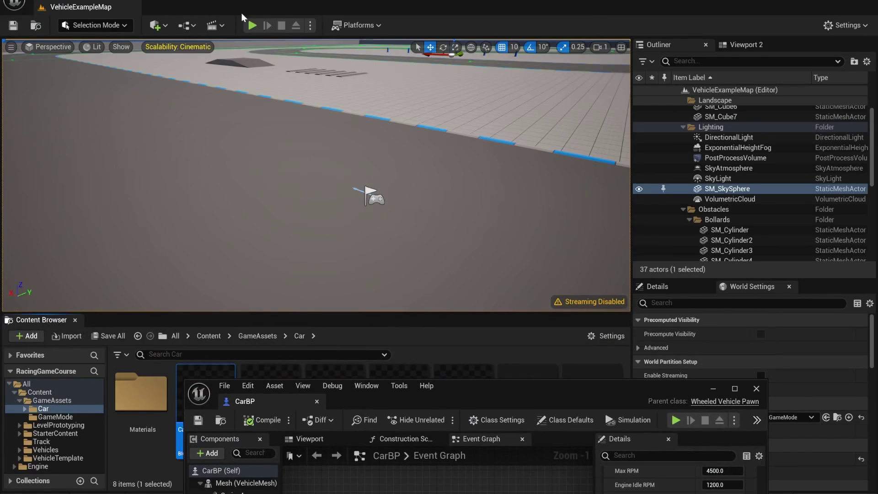
left_click(252, 26)
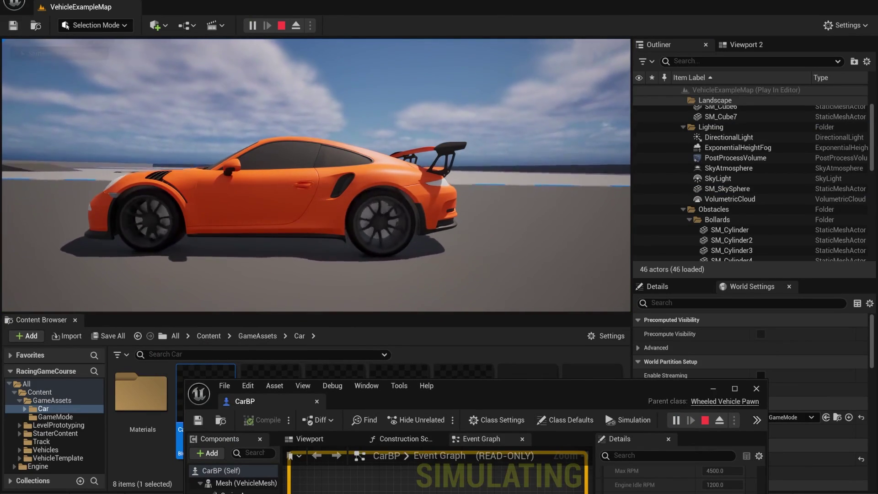
key("Escape")
Try a different Z value for the Center Of Mass Override in CarBP's Vehicle Setup and recompile the blueprint
left_click_drag(651, 382, 469, 90)
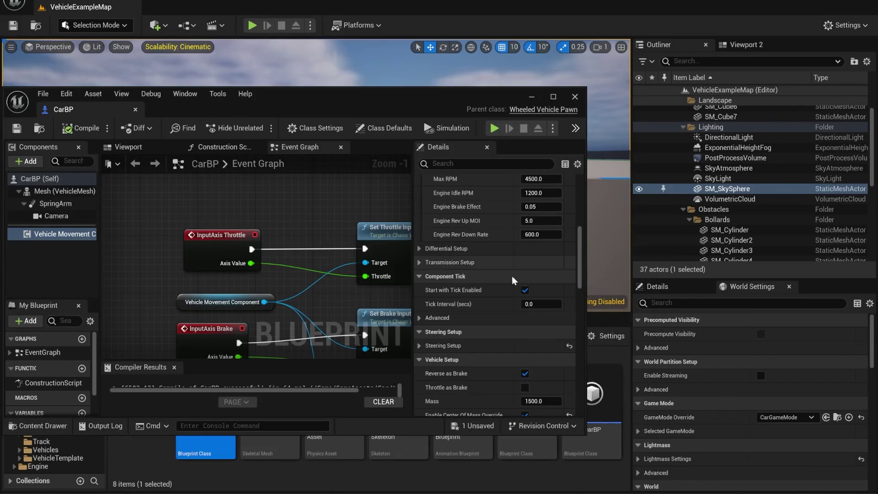
scroll(510, 324, "down", 10)
scroll(512, 336, "down", 1)
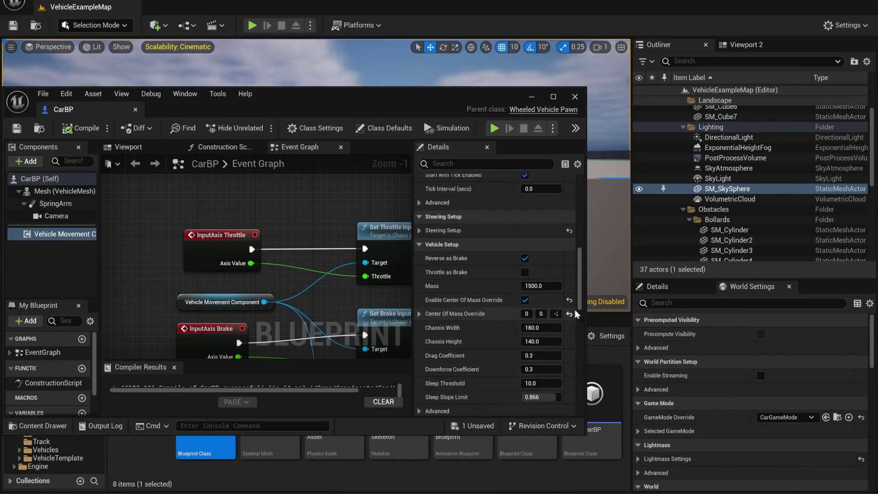
left_click_drag(587, 303, 686, 298)
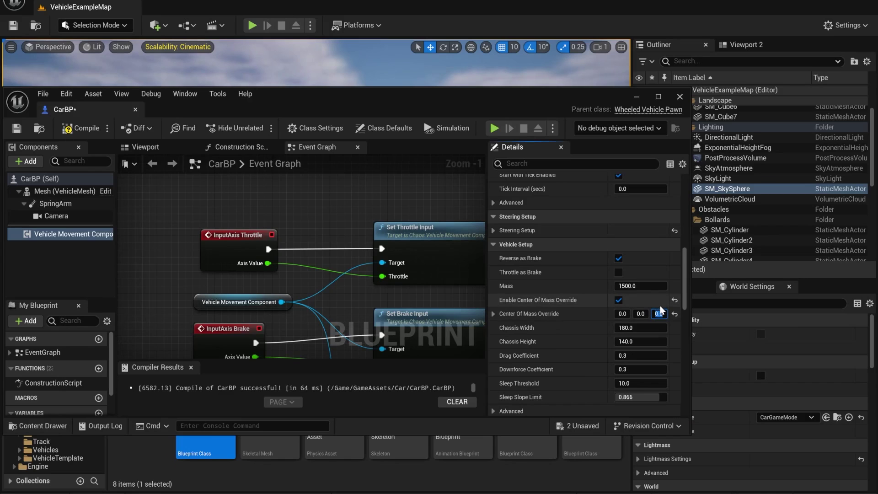
key("Return")
Play-test the level again to see how the car body behaves with the changed override, and stop the session
left_click_drag(281, 101, 279, 445)
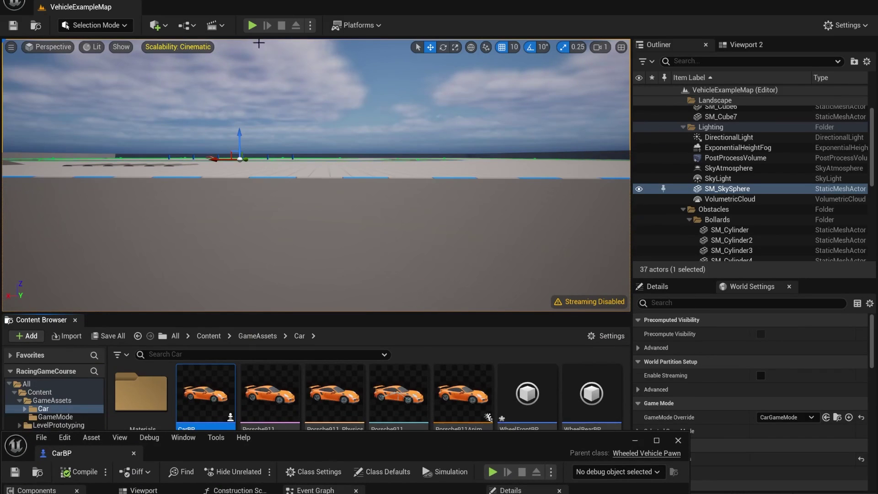
left_click(258, 27)
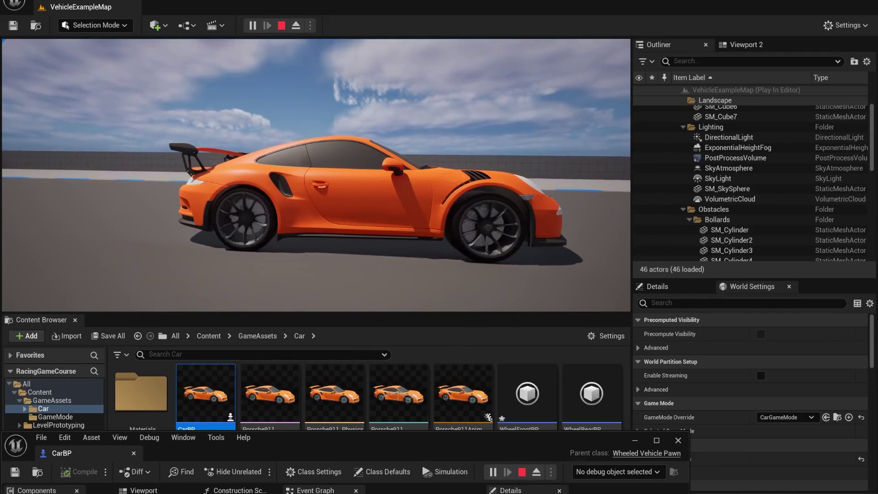
key("Escape")
Set the Z value of CarBP's Center Of Mass Override to -60, then compile and save the blueprint
left_click_drag(528, 456, 600, 182)
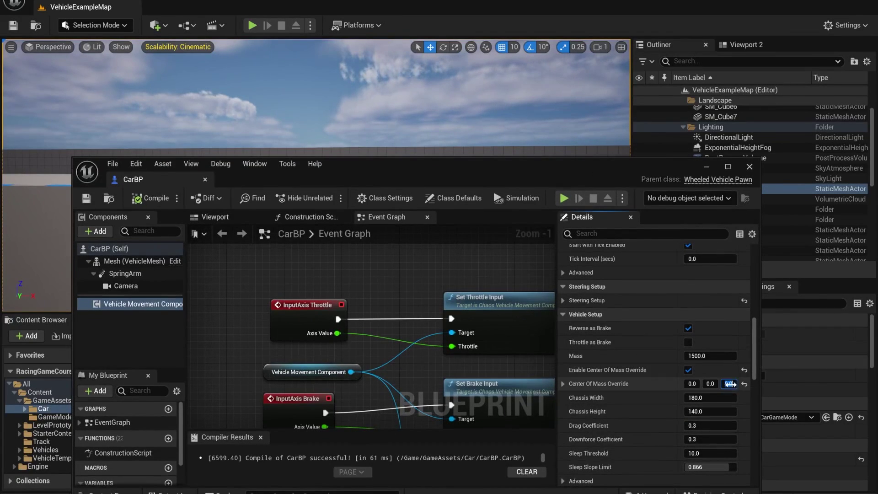
left_click(730, 384)
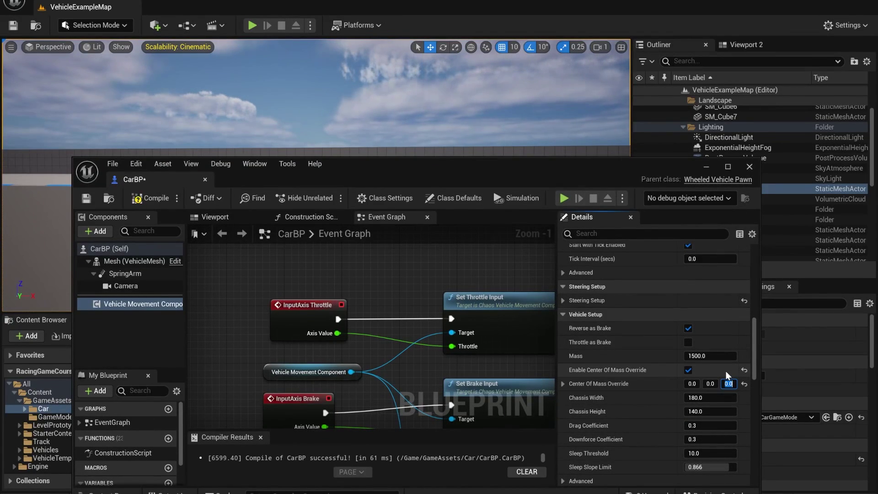
type("-60")
key("Return")
key("ctrl+s")
Play-test the car with the center of mass lowered to -60, and stop the session
left_click_drag(394, 172, 357, 405)
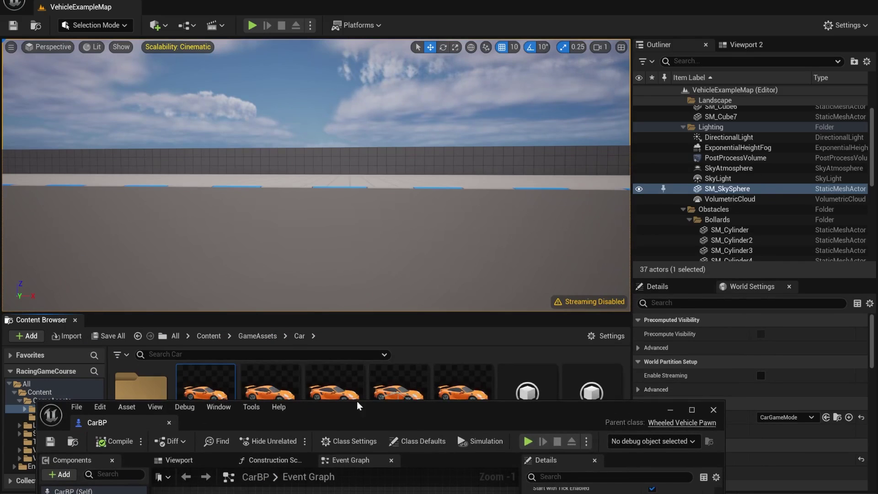
left_click(252, 25)
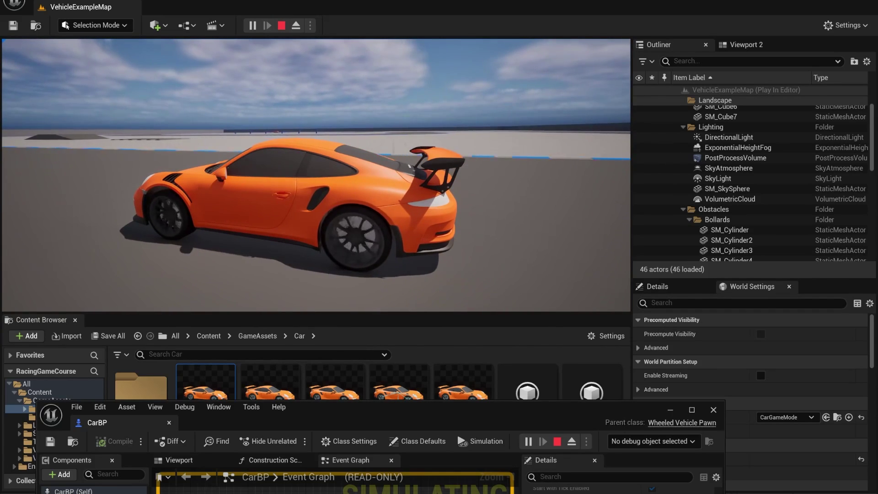
key("Escape")
scroll(429, 181, "down", 6)
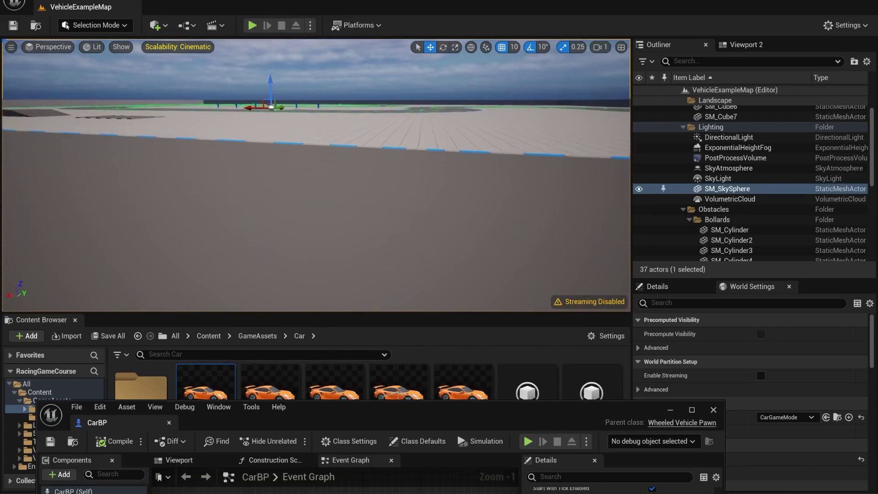
right_click_drag(267, 187, 320, 187)
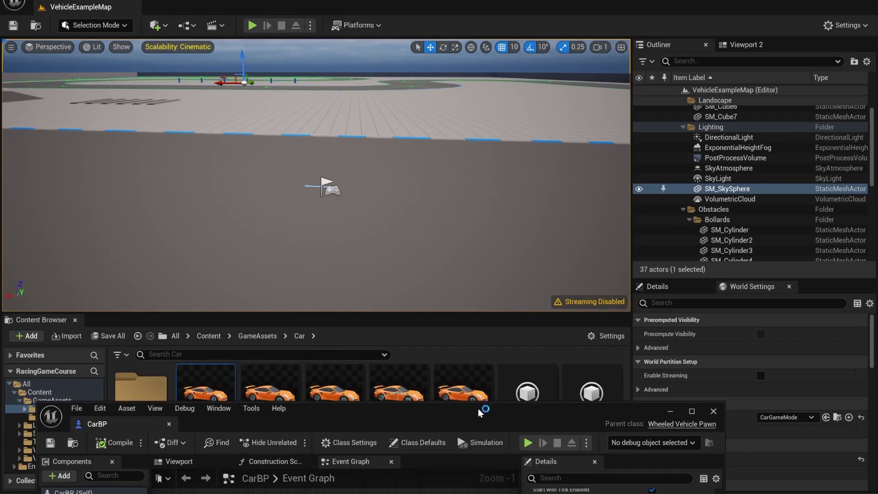
Review the remaining Vehicle Setup properties of CarBP's Vehicle Movement Component, such as chassis size, drag and downforce
left_click_drag(479, 408, 455, 148)
double_click(455, 149)
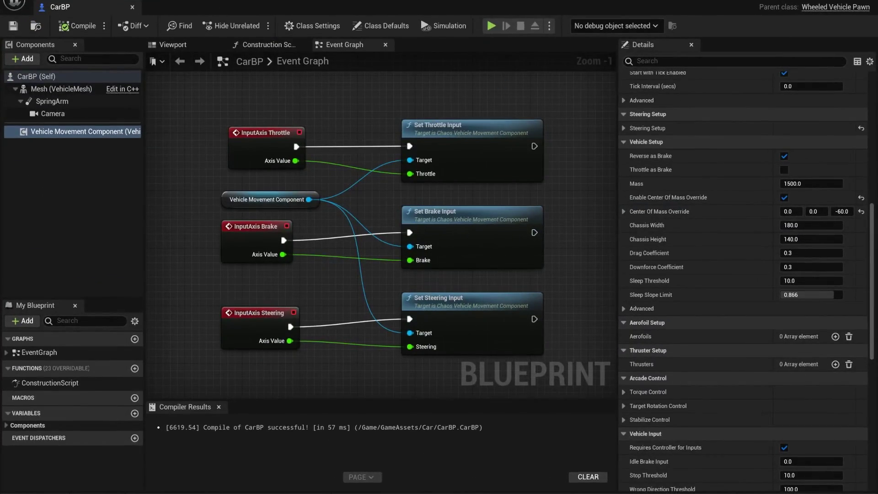
left_click_drag(489, 6, 472, 104)
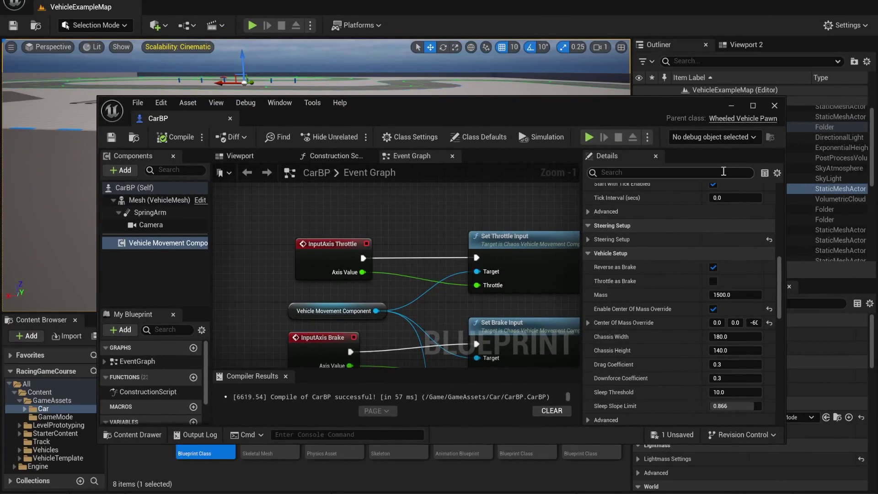
scroll(686, 334, "down", 1)
scroll(687, 334, "down", 1)
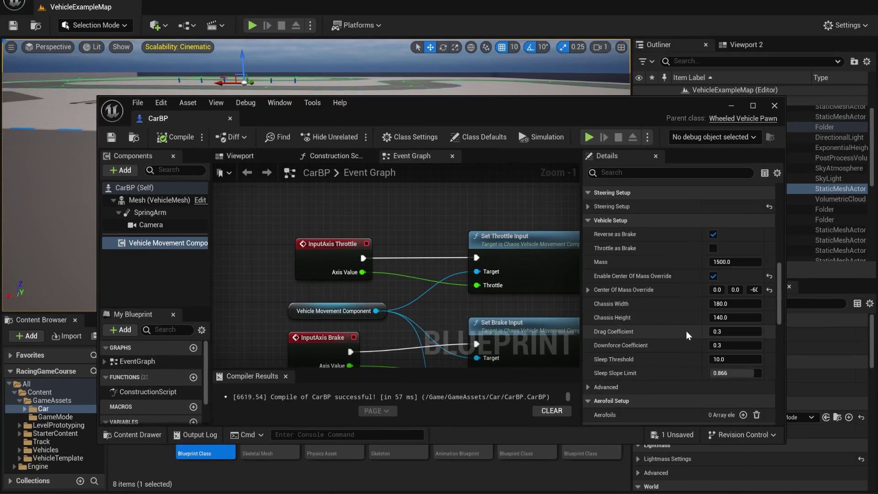
scroll(655, 322, "down", 1)
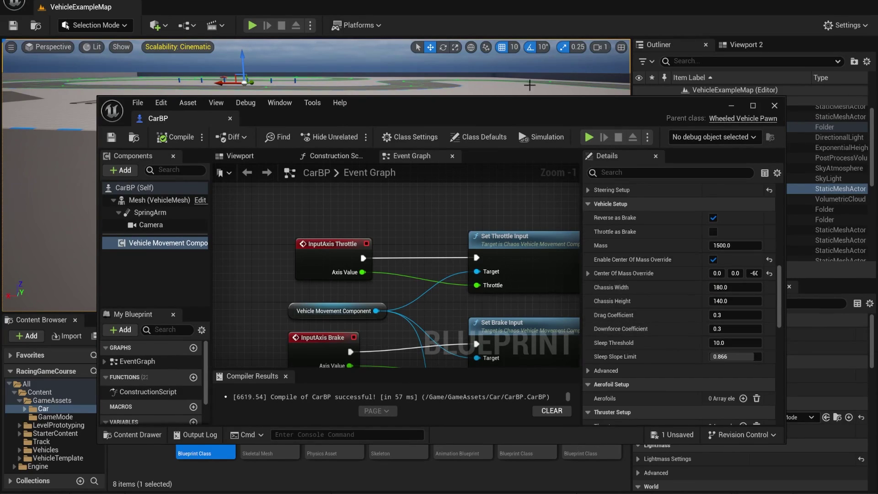
Test-drive the Porsche along the track, accelerating and steering both ways to check its handling, and end the play session
left_click_drag(257, 107, 177, 389)
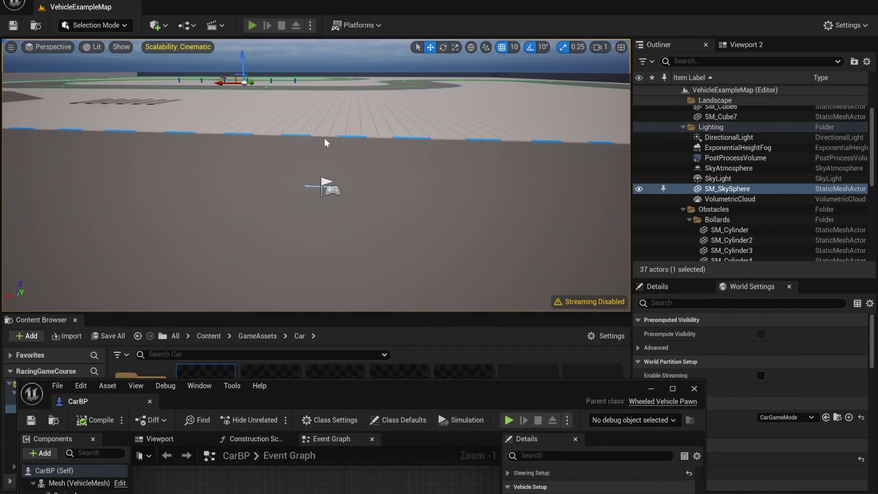
key("alt+p")
key("w")
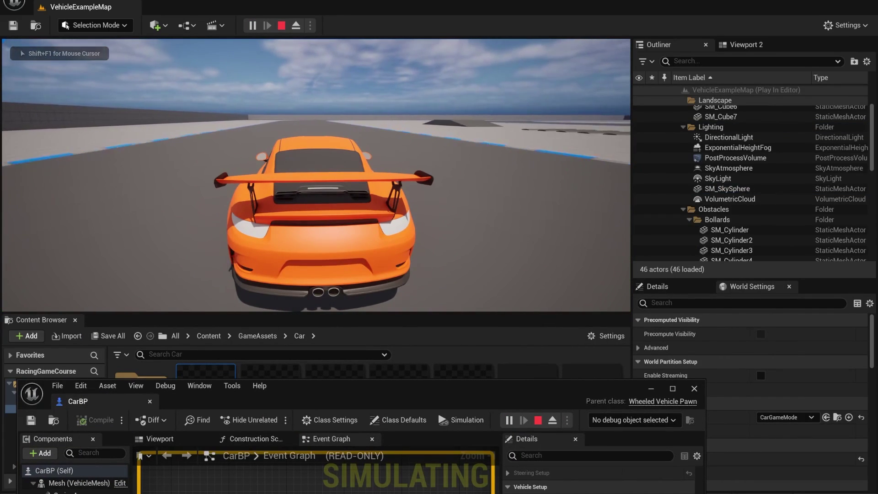
key("d")
key("d")
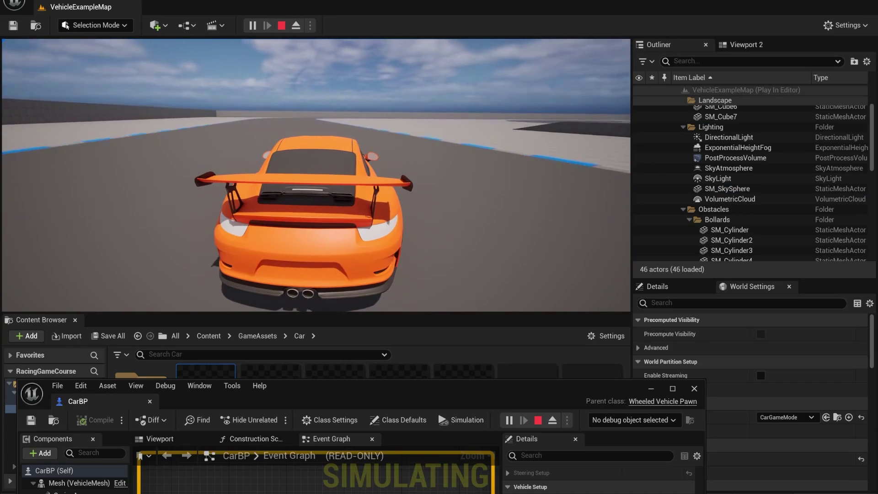
key("a")
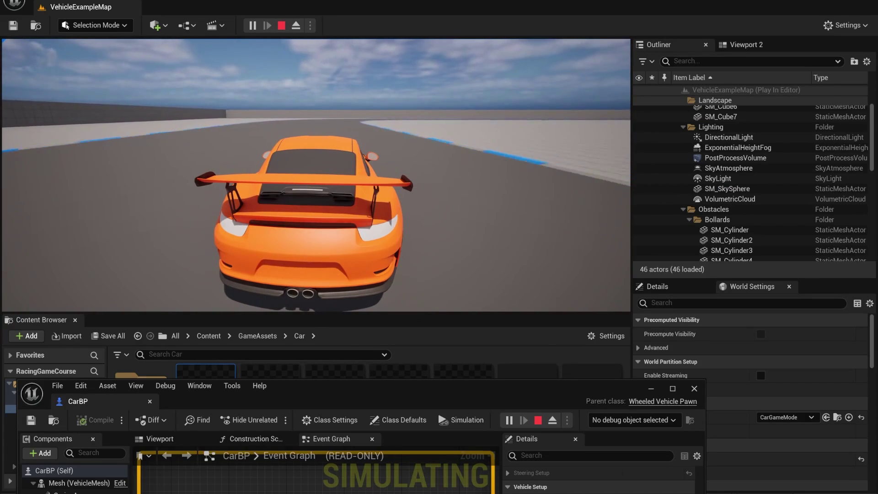
key("d")
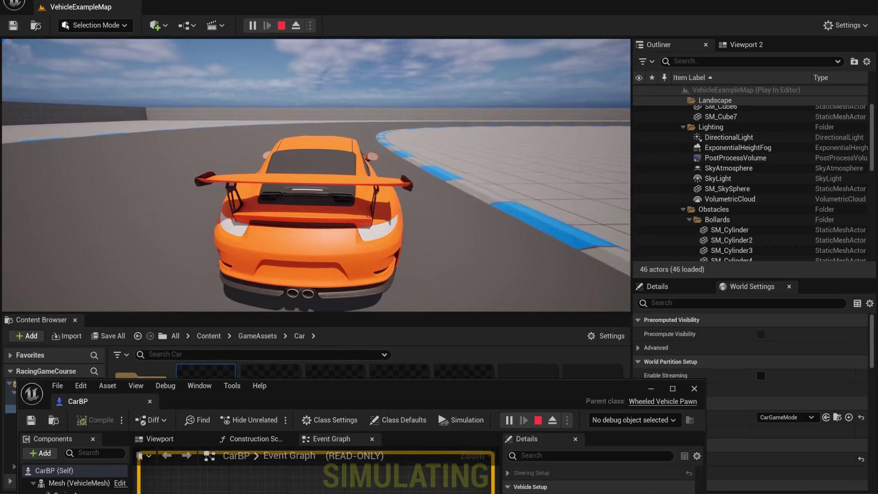
key("d")
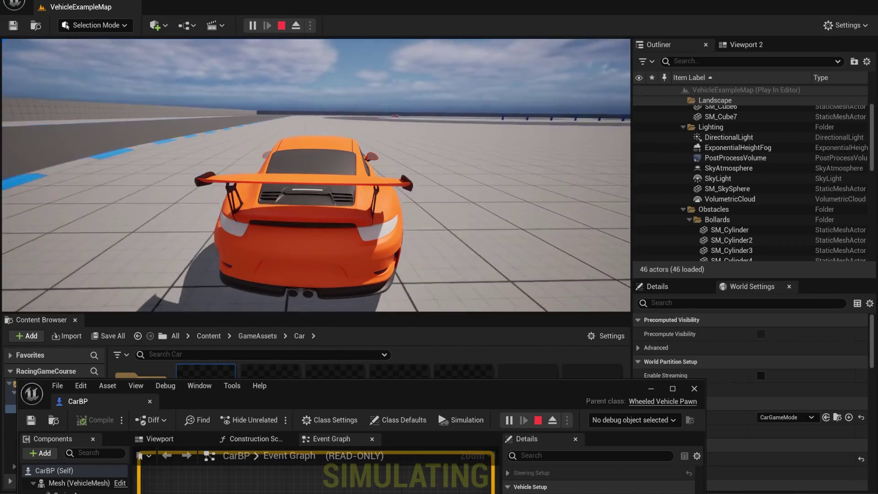
key("a")
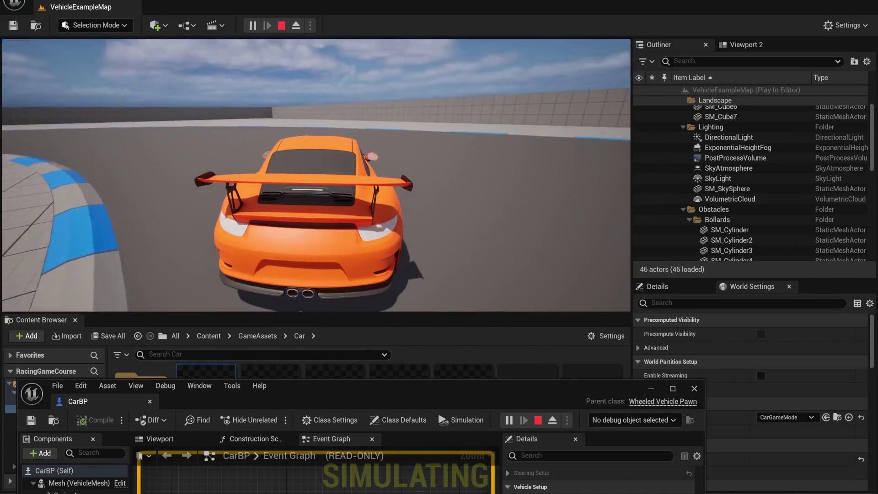
key("a")
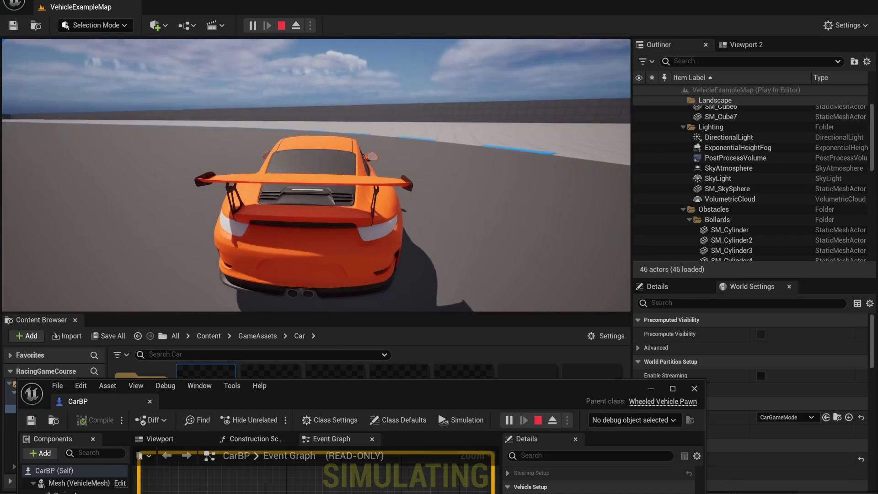
key("d")
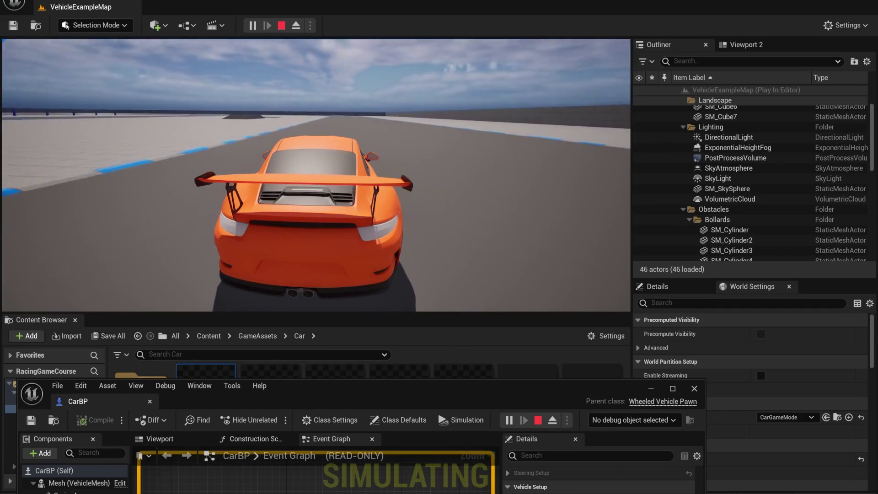
key("Escape")
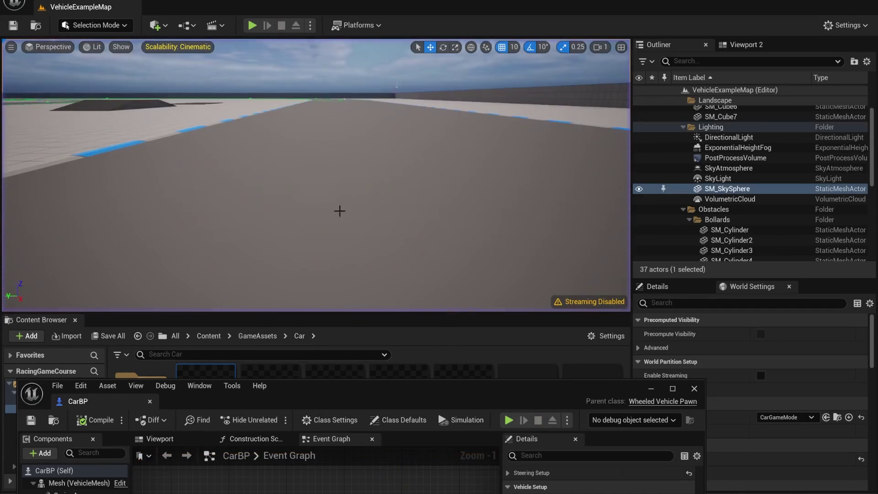
Open the Engine Input page of the Project Settings to view the action and axis mappings
left_click_drag(470, 393, 510, 99)
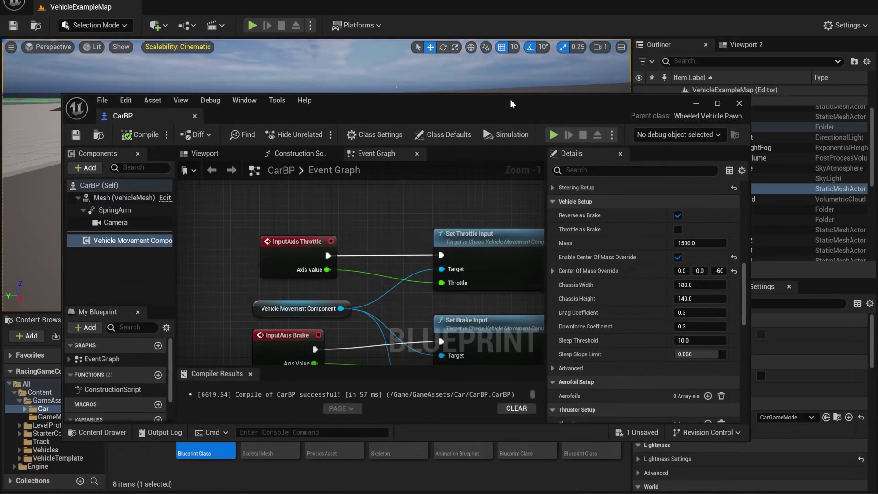
left_click(36, 2)
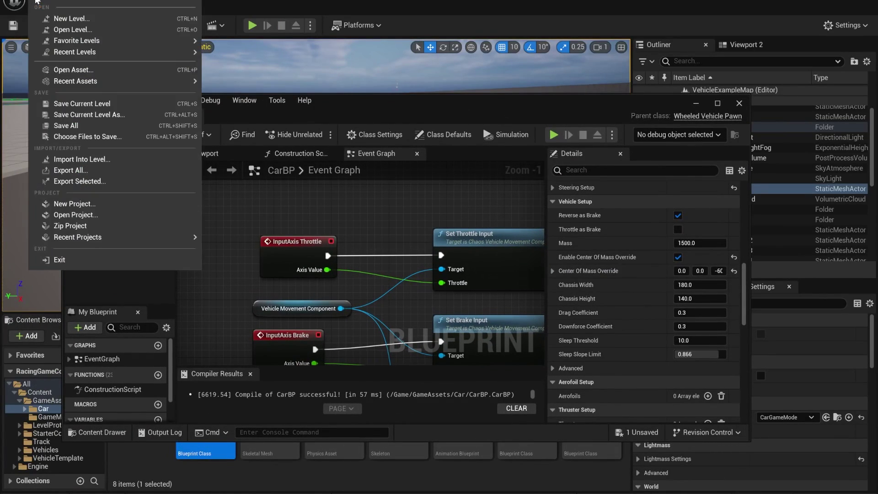
mouse_move(59, 2)
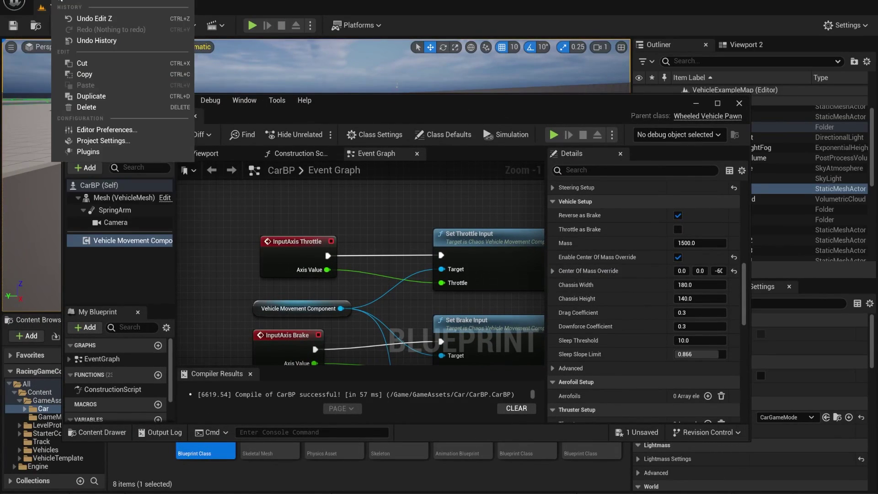
left_click(104, 141)
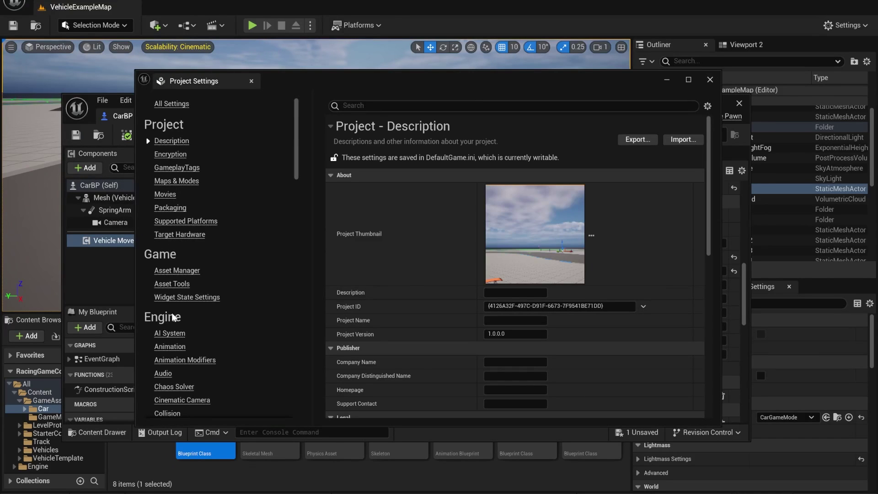
scroll(173, 316, "down", 10)
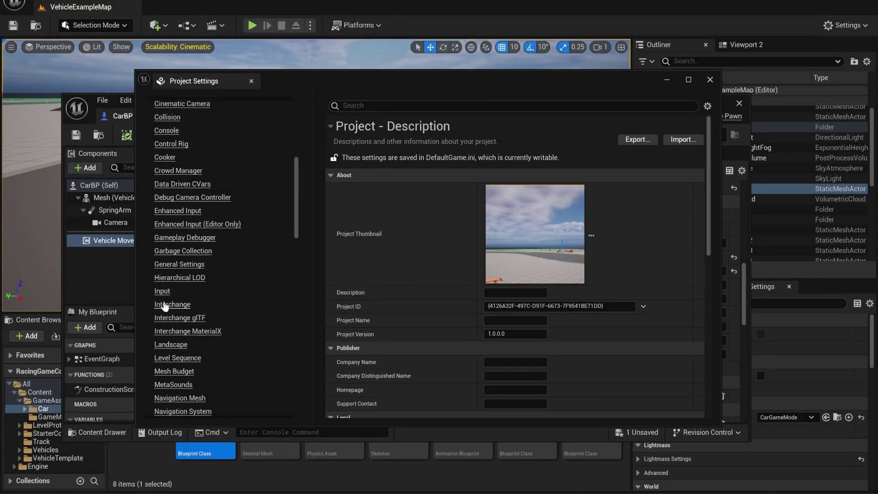
left_click(161, 291)
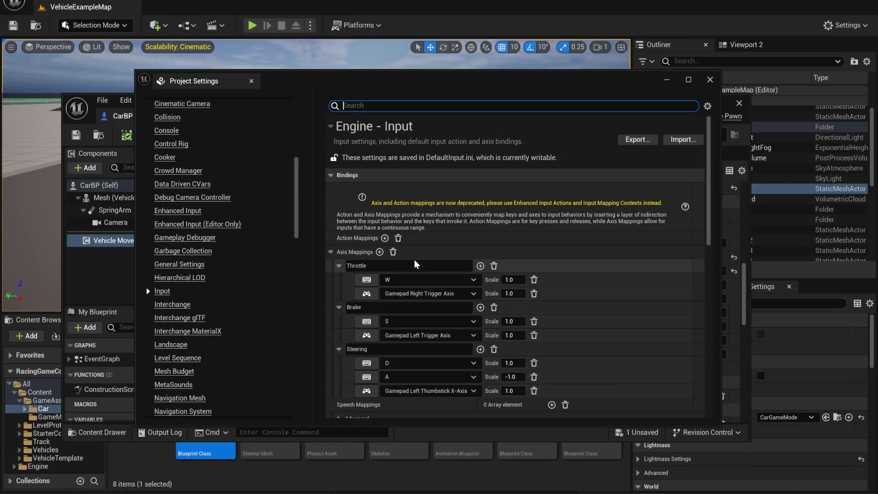
Add an action mapping named Handbrake to the project's input bindings, expand its key entry, and close the Project Settings
scroll(379, 203, "down", 2)
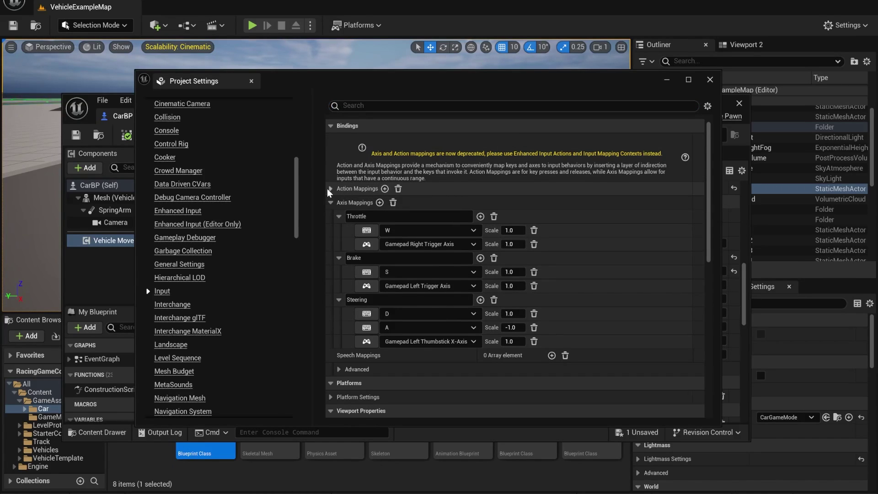
left_click(329, 189)
left_click(404, 202)
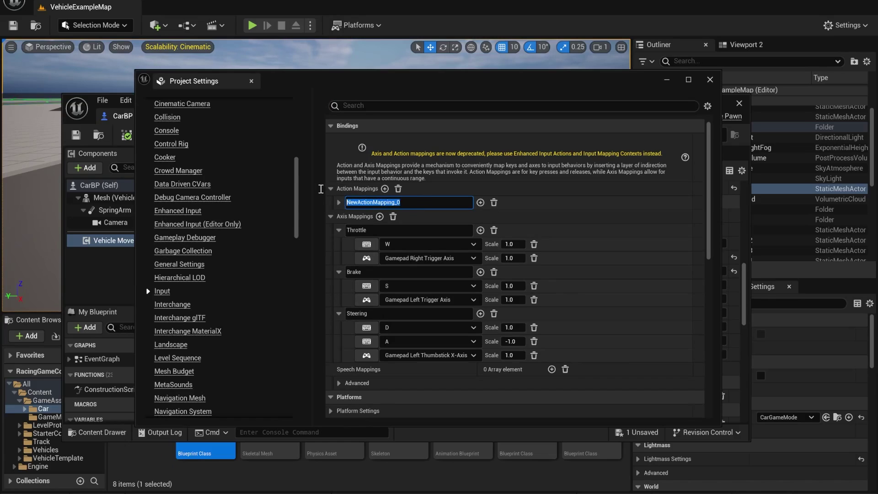
type("Handbrake")
key("Return")
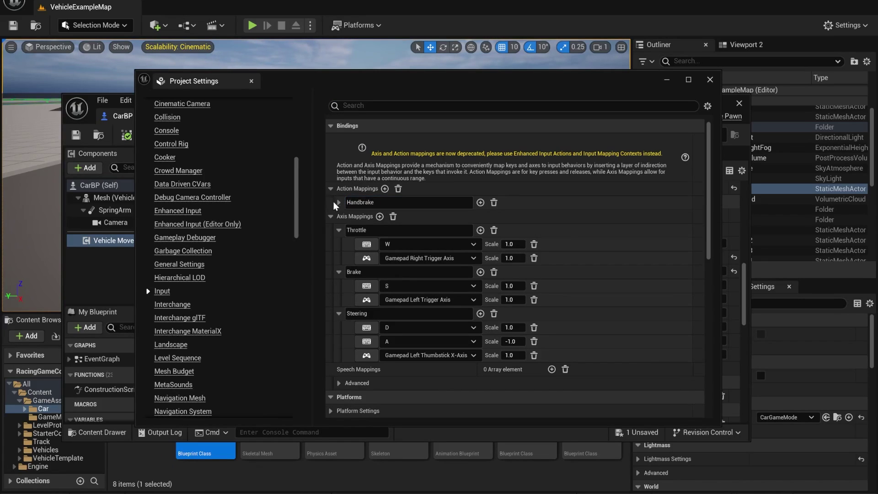
left_click(337, 204)
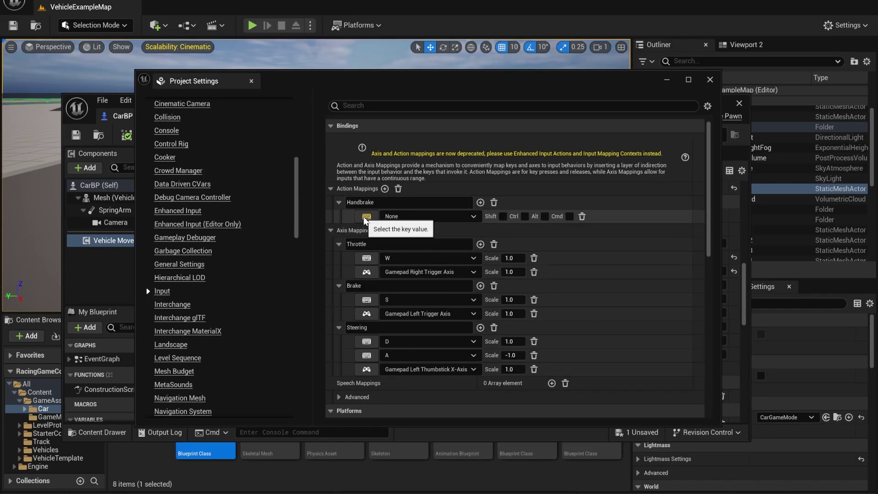
left_click(708, 80)
Add a Set Handbrake Input node from the Vehicle Movement Component reference in CarBP's Event Graph, placed above Set Throttle Input
scroll(357, 237, "down", 11)
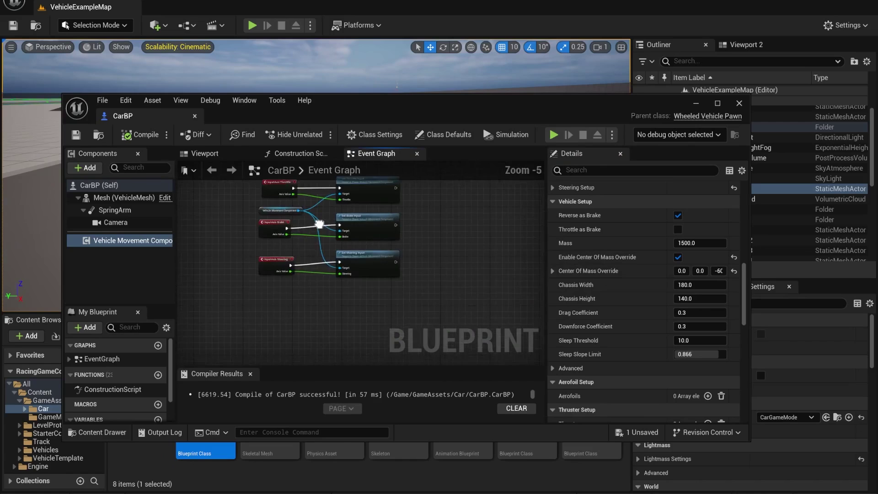
scroll(359, 305, "up", 12)
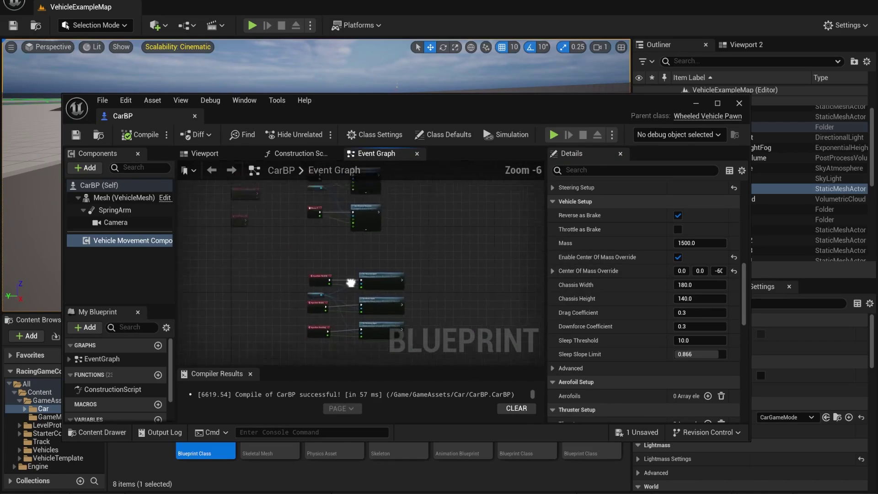
scroll(321, 246, "down", 2)
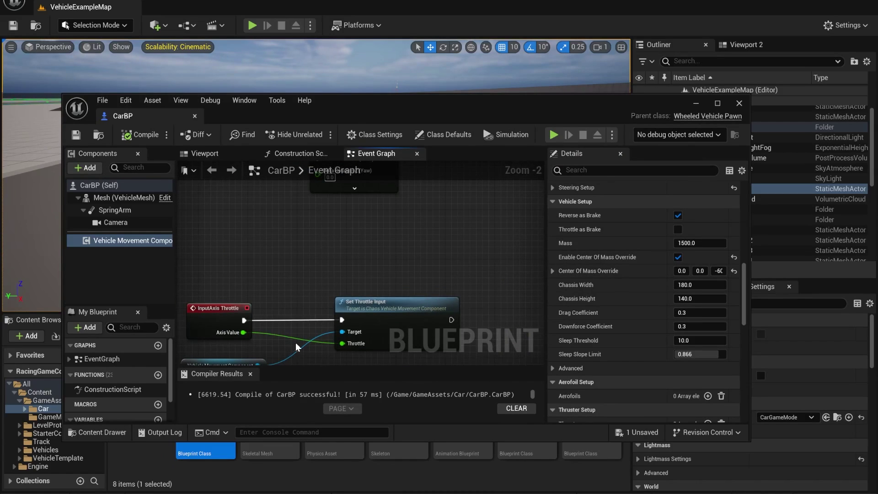
right_click_drag(258, 361, 259, 344)
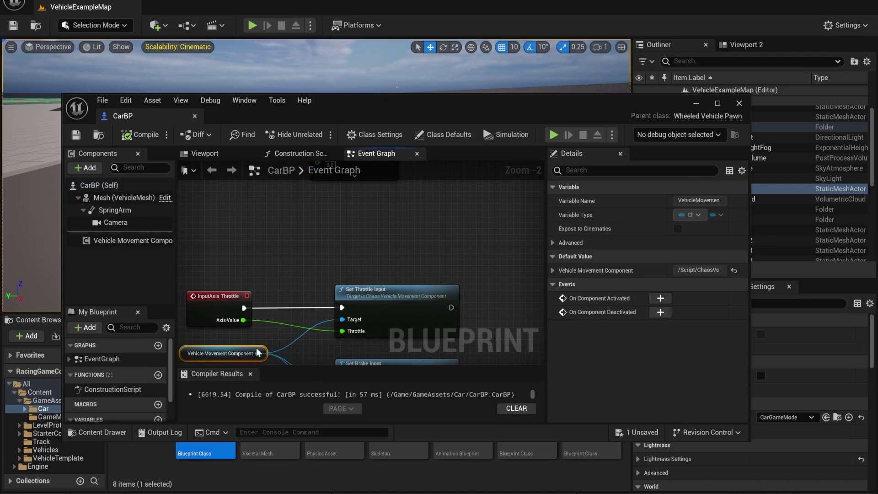
left_click_drag(257, 347, 307, 228)
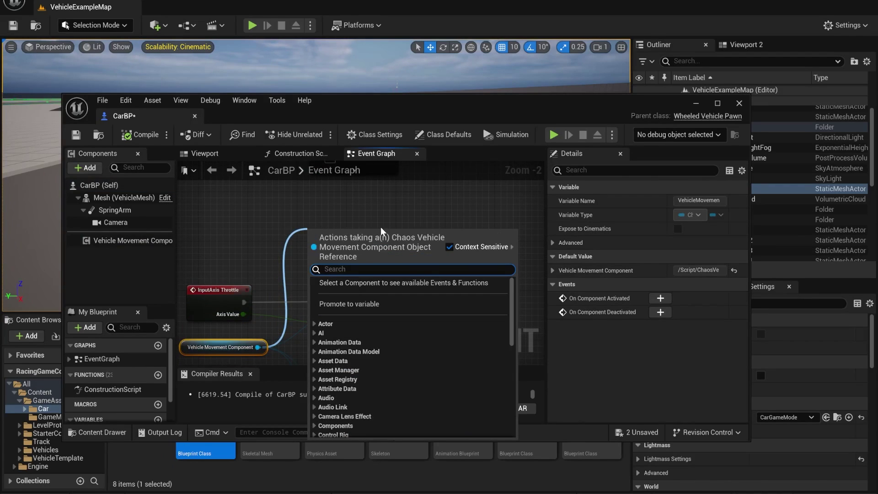
type("set")
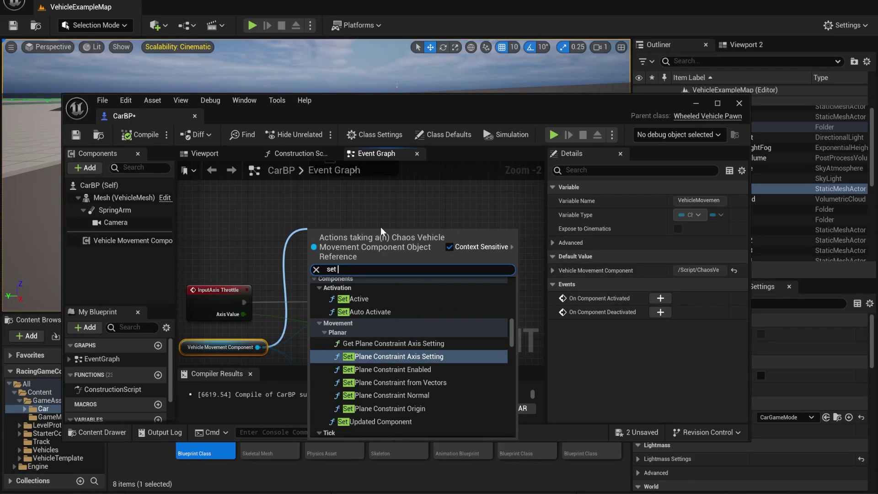
type("hand")
key("Return")
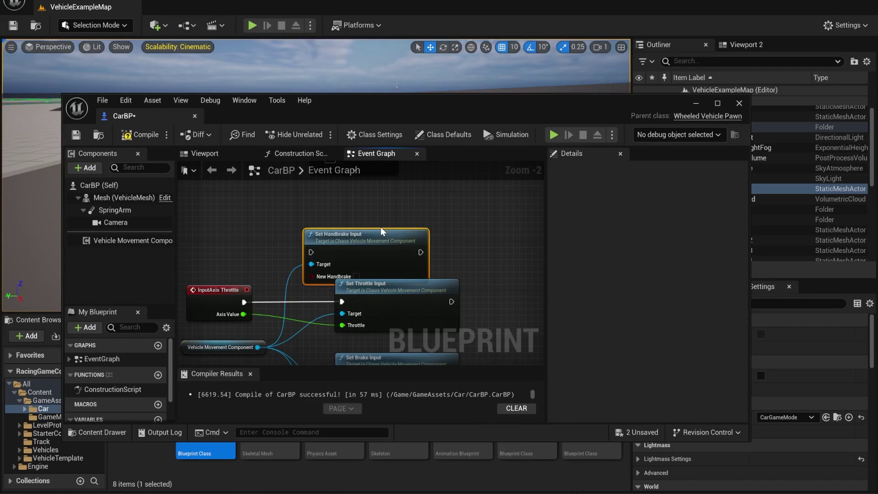
left_click_drag(370, 240, 400, 209)
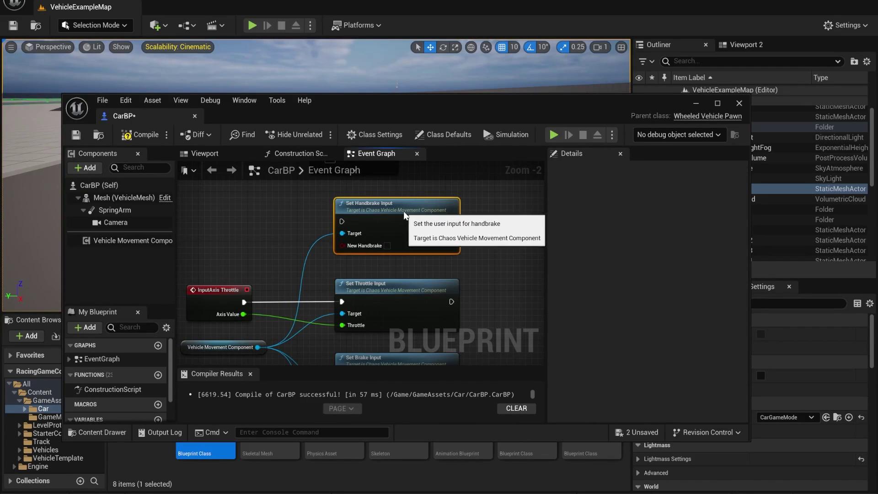
scroll(354, 250, "up", 2)
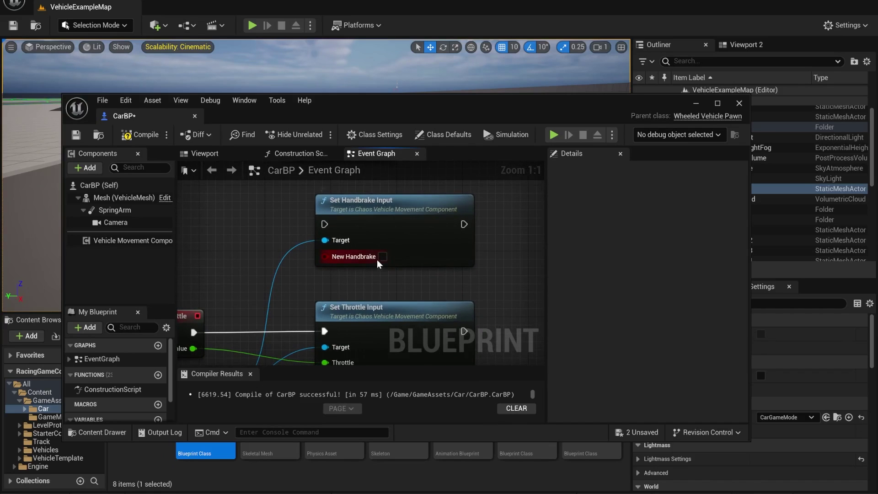
Add the Handbrake input action event, connect its Pressed output to Set Handbrake Input, and enable New Handbrake
scroll(383, 259, "down", 3)
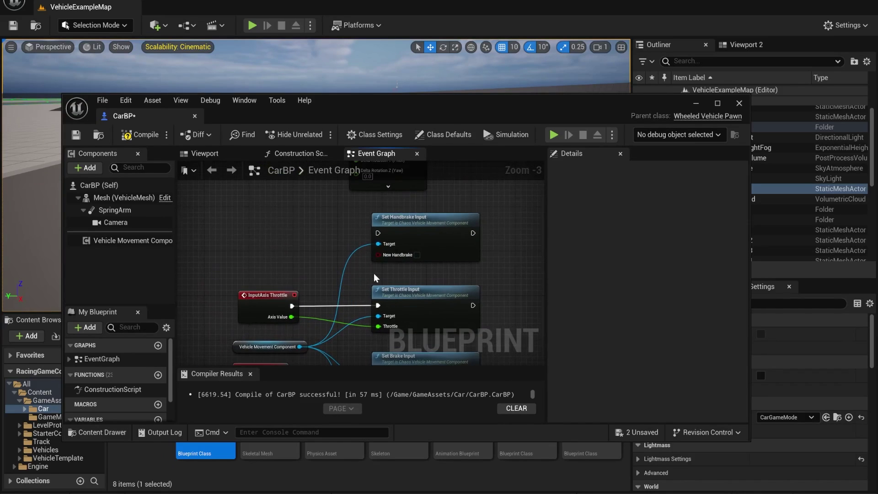
right_click(228, 230)
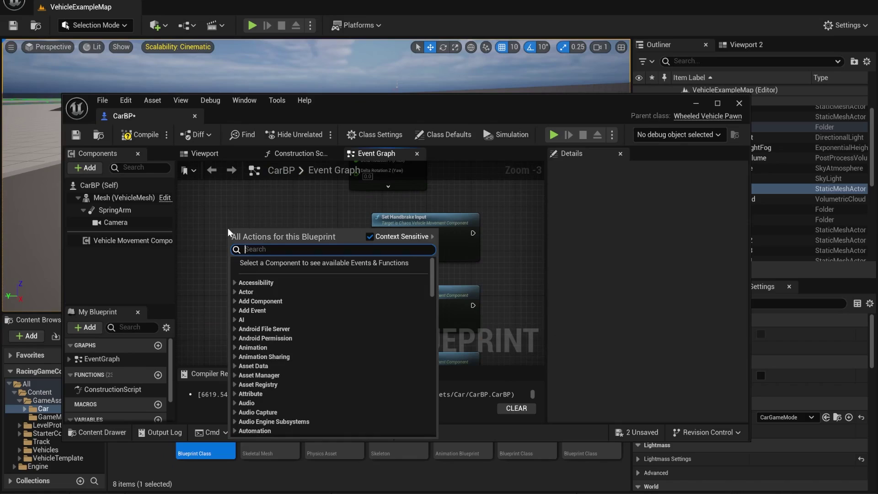
type("hand")
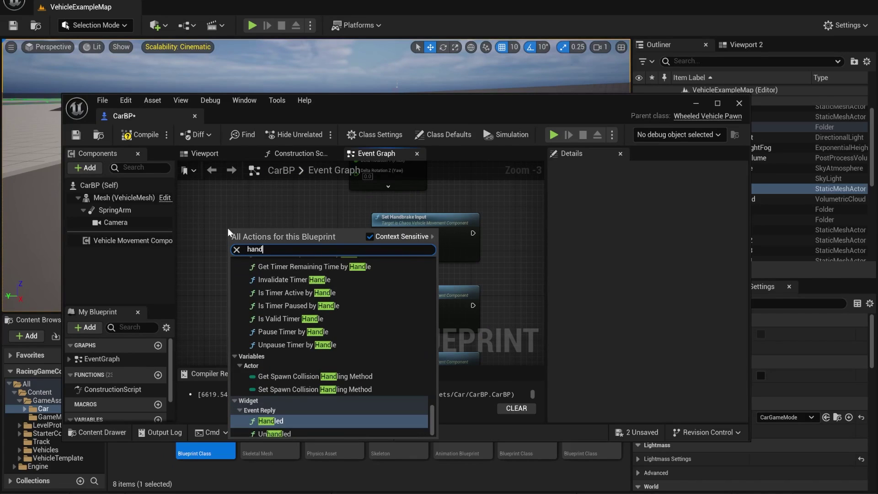
type("br")
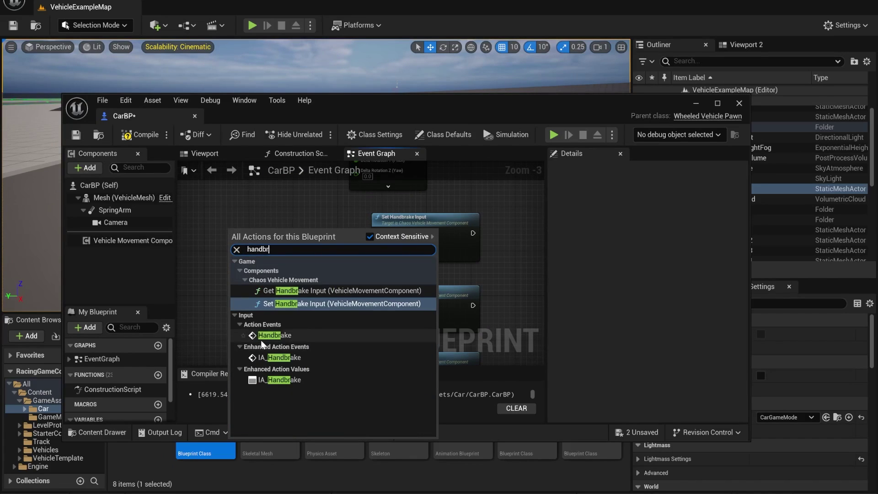
left_click(272, 335)
scroll(302, 238, "up", 2)
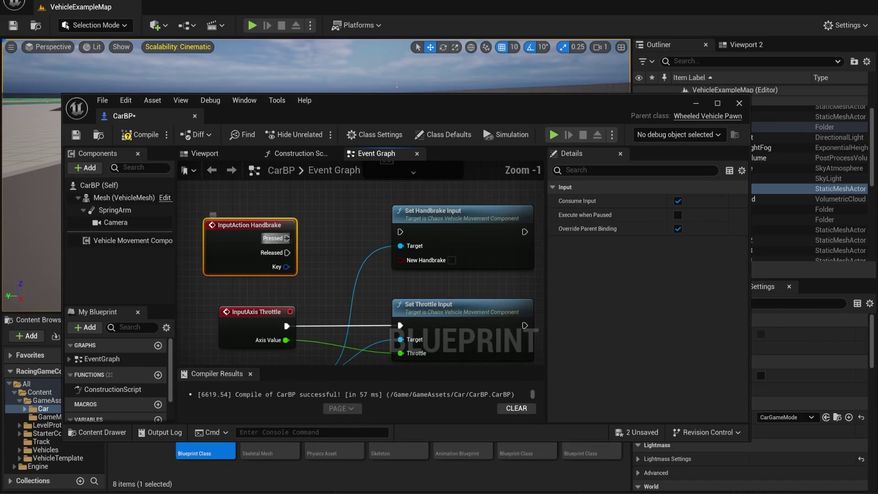
left_click_drag(287, 238, 368, 238)
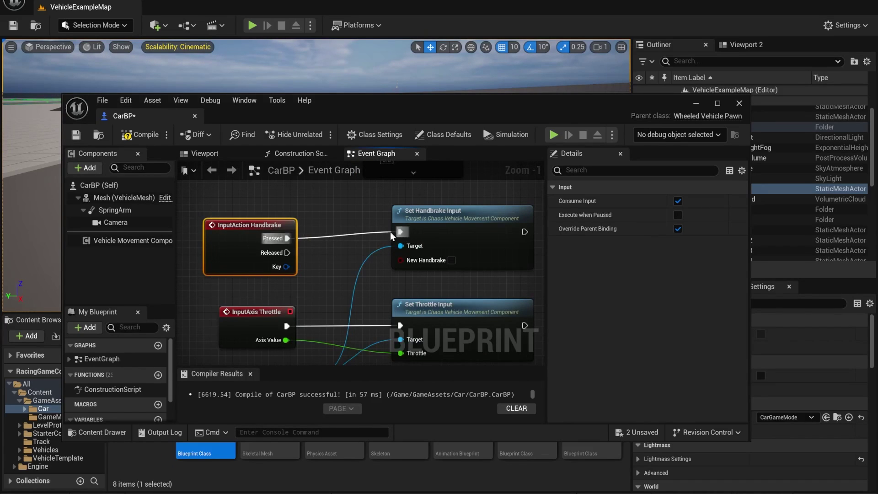
left_click(434, 232)
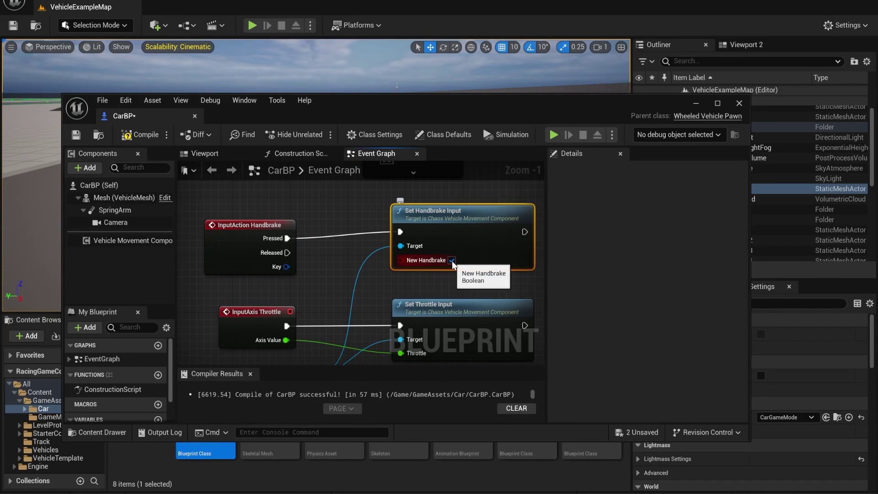
Duplicate the Set Handbrake Input node, connect the Handbrake event's Released output to the copy, and disable its New Handbrake value
right_click_drag(410, 273, 268, 323)
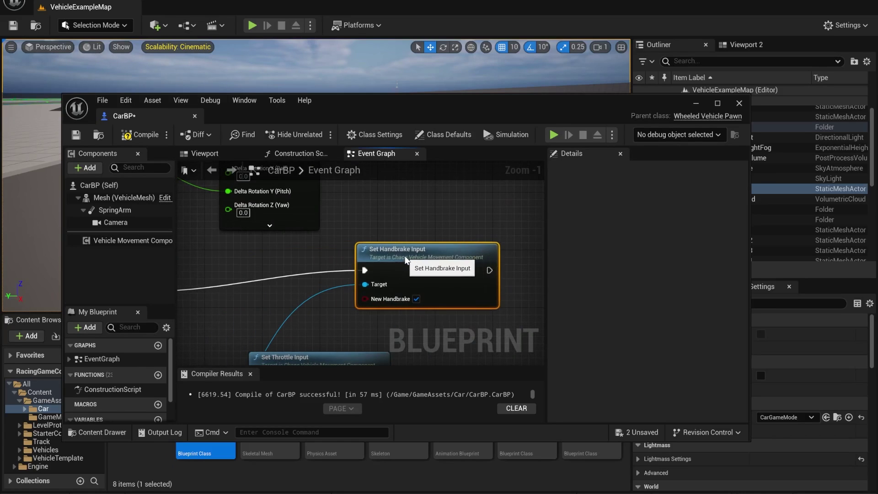
key("ctrl+z")
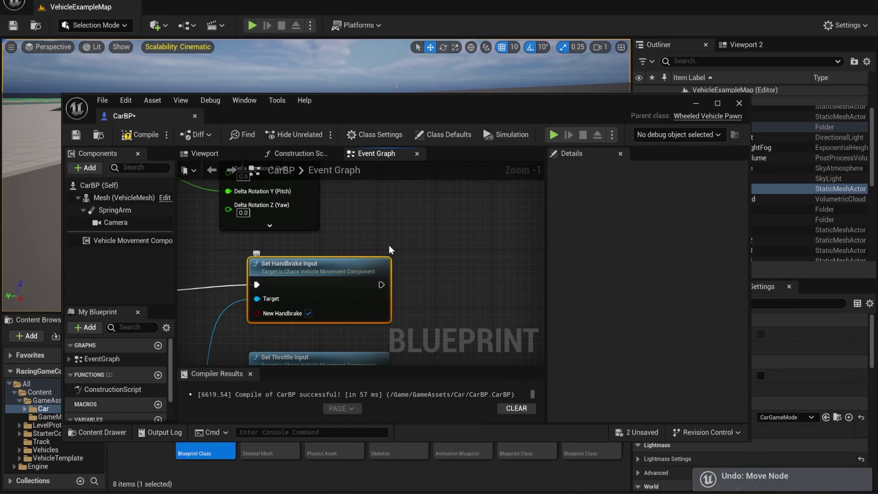
key("ctrl+v")
scroll(432, 288, "down", 3)
left_click_drag(453, 275, 433, 274)
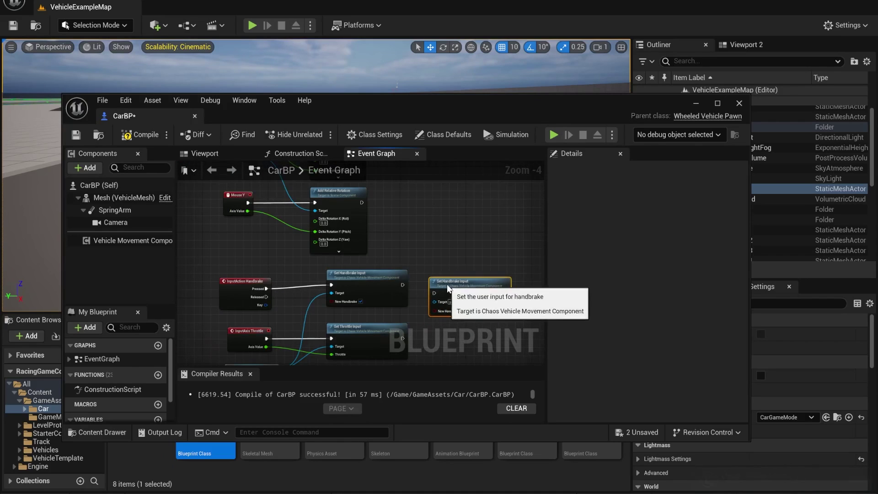
left_click_drag(269, 297, 276, 305)
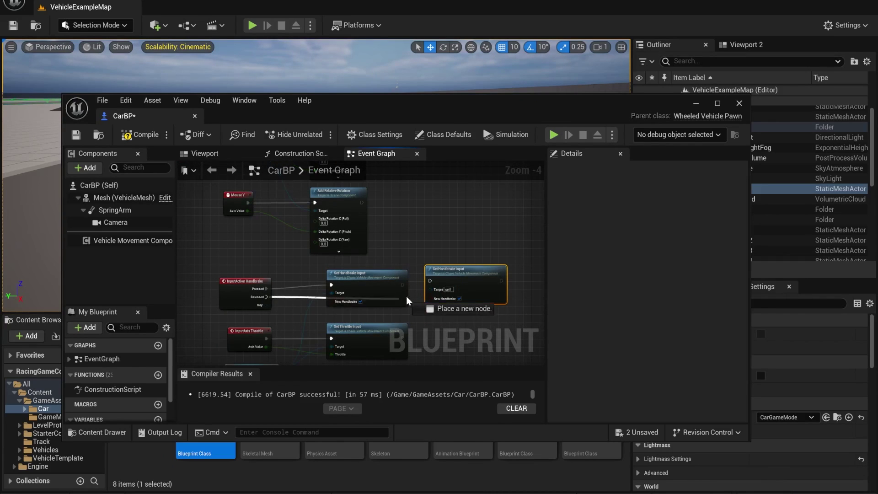
left_click_drag(409, 300, 433, 285)
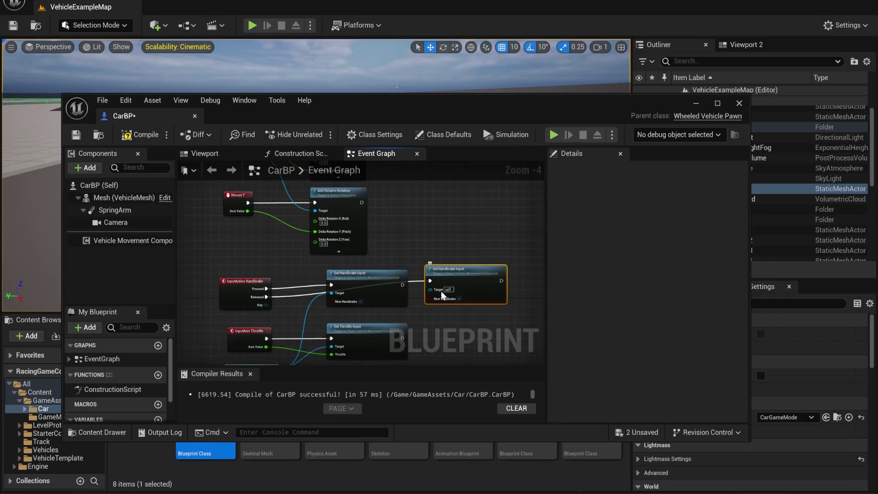
scroll(443, 295, "up", 4)
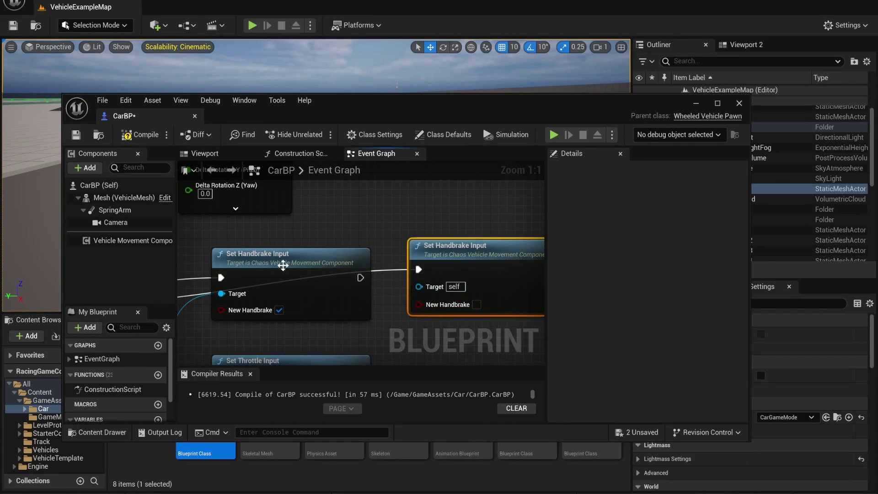
Shift the throttle, brake and steering nodes down and place the second Set Handbrake Input node below the first
scroll(283, 265, "down", 10)
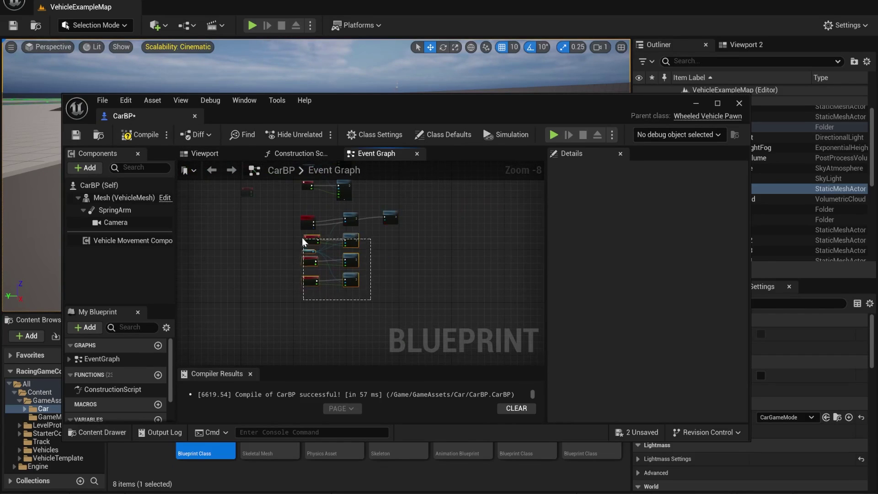
left_click_drag(304, 242, 304, 239)
scroll(307, 252, "up", 2)
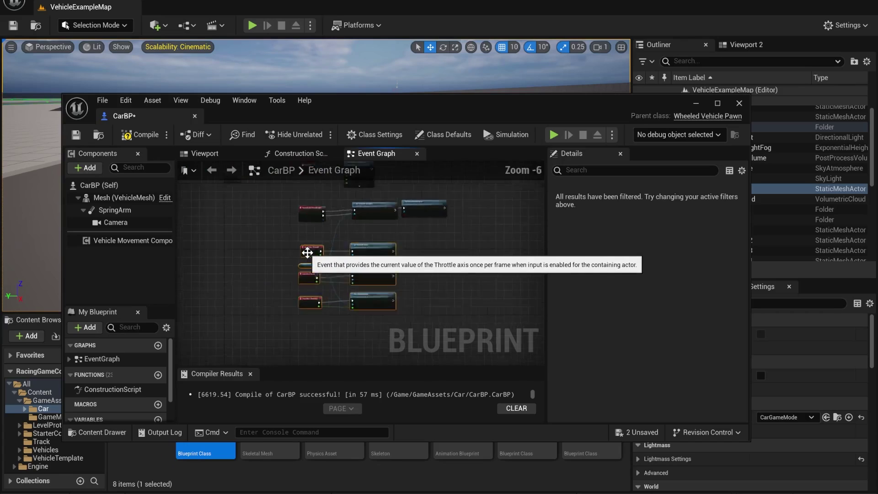
scroll(316, 243, "up", 4)
right_click_drag(324, 234, 258, 294)
scroll(258, 294, "down", 2)
left_click_drag(454, 232, 356, 283)
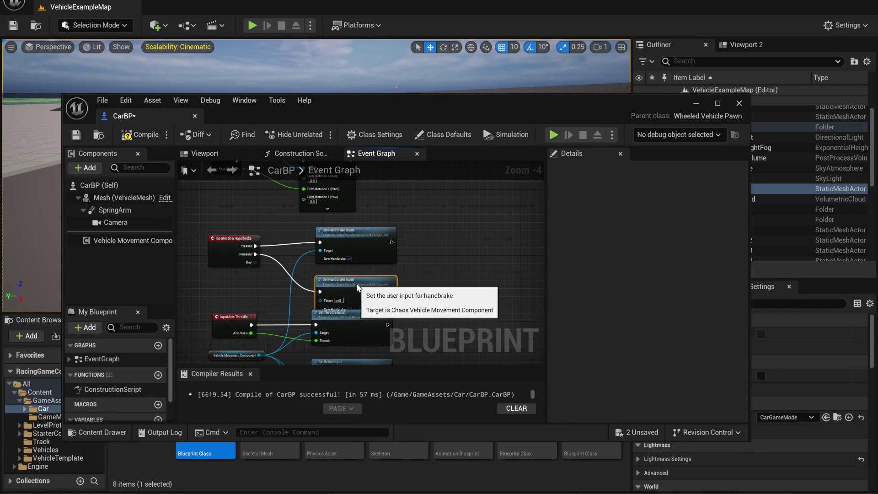
Move the throttle, brake and steering node group further down to clear the second Set Handbrake Input node
scroll(355, 283, "down", 2)
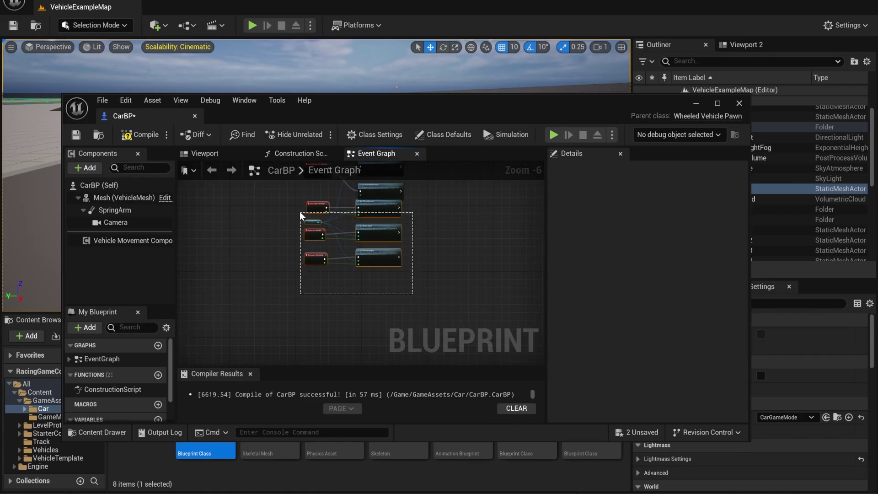
left_click_drag(300, 212, 300, 212)
scroll(362, 217, "up", 4)
right_click_drag(362, 218, 349, 273)
scroll(349, 272, "down", 2)
left_click_drag(368, 259, 374, 279)
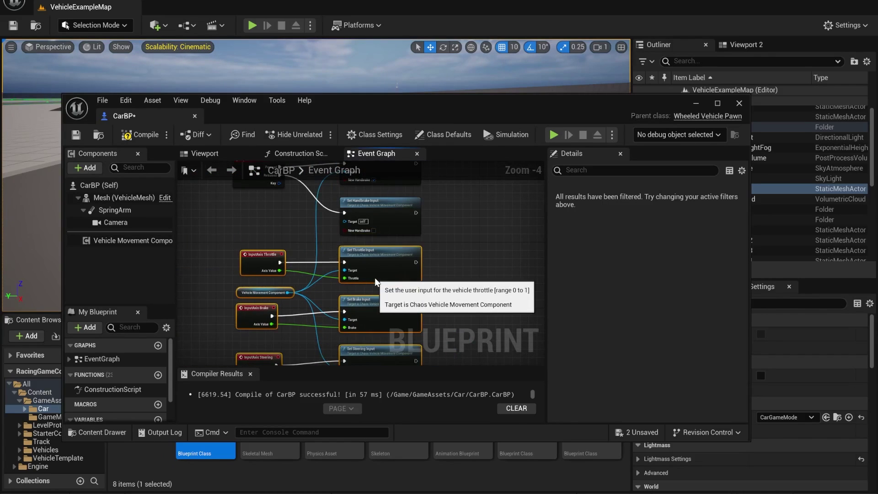
scroll(418, 255, "down", 2)
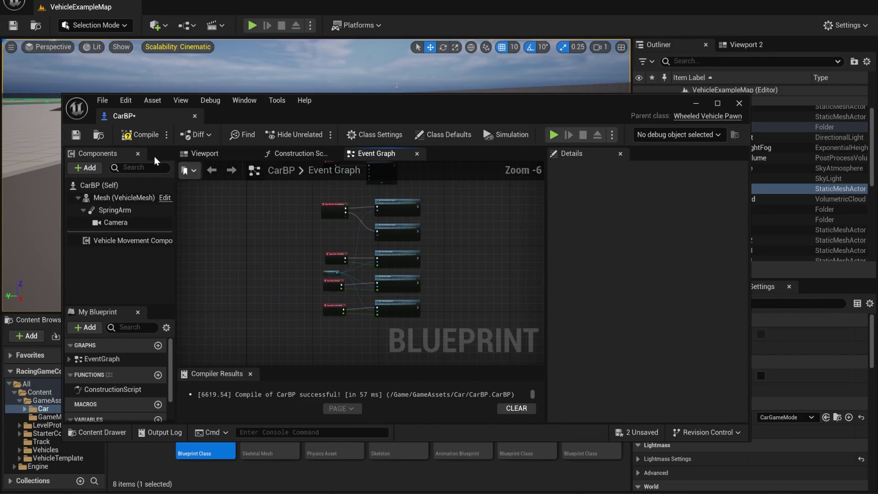
Compile CarBP, and connect the Vehicle Movement Component reference to the Target of the second Set Handbrake Input node
left_click(147, 134)
scroll(398, 274, "up", 7)
right_click_drag(366, 174, 360, 328)
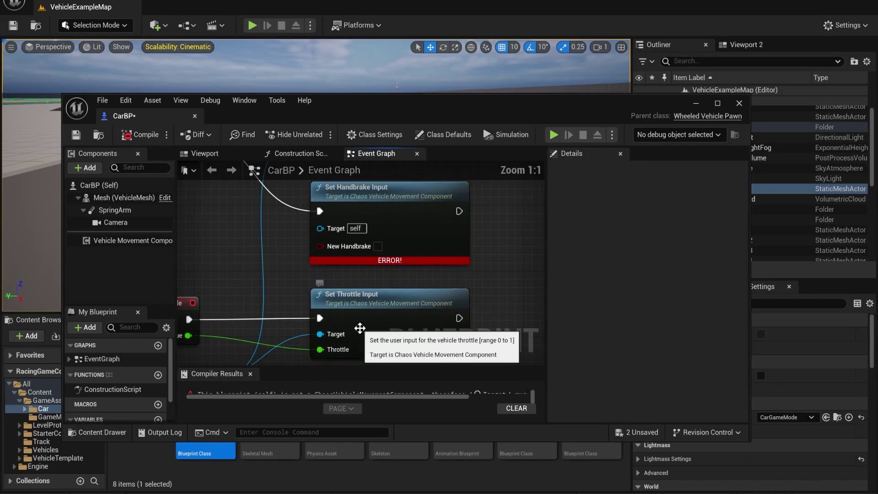
right_click_drag(332, 282, 380, 363)
scroll(380, 363, "down", 2)
right_click_drag(296, 296, 290, 254)
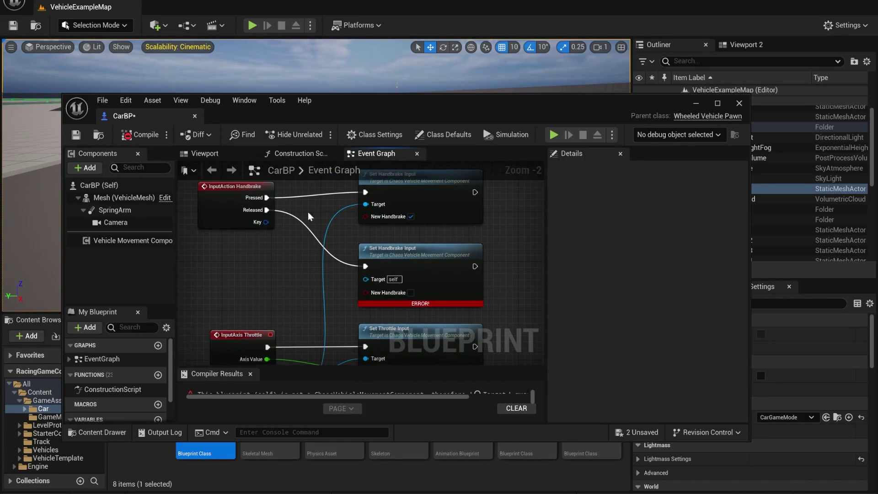
right_click_drag(308, 216, 306, 147)
left_click_drag(128, 240, 362, 191)
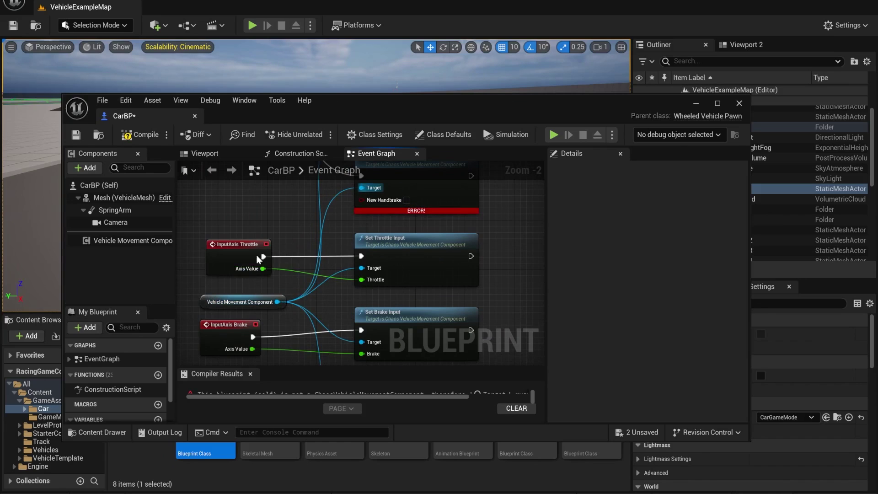
Compile CarBP and test-drive the Porsche along the track with throttle and steering in a play session, and end the session
left_click(127, 137)
left_click(255, 22)
left_click(252, 25)
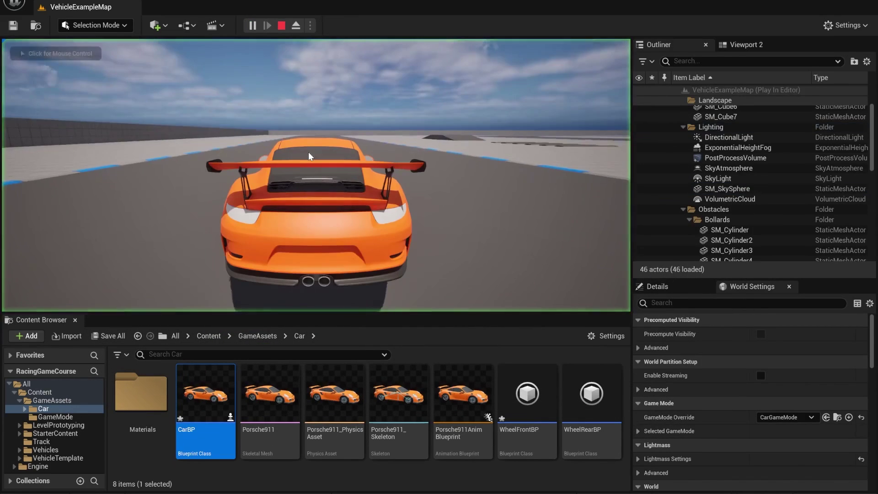
left_click(309, 156)
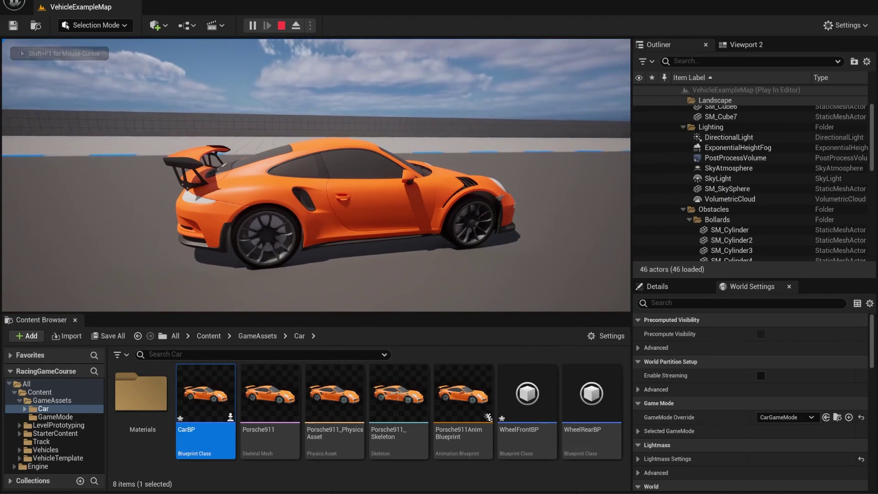
key("w")
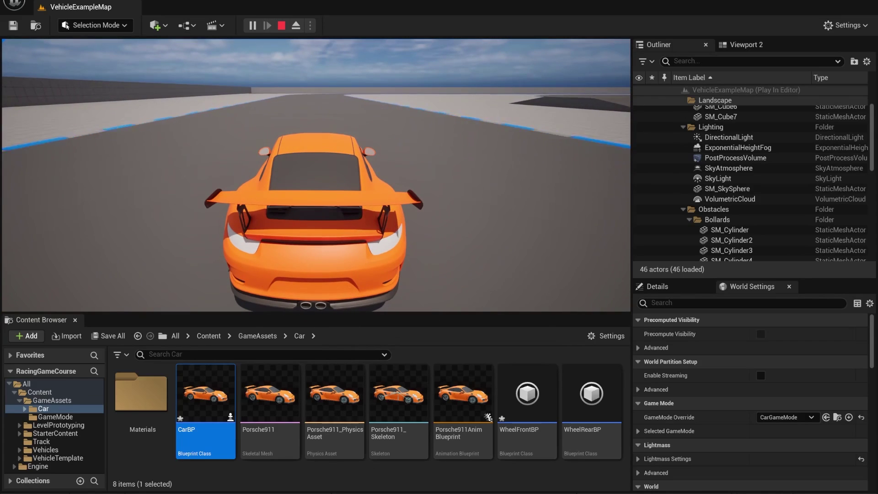
key("a")
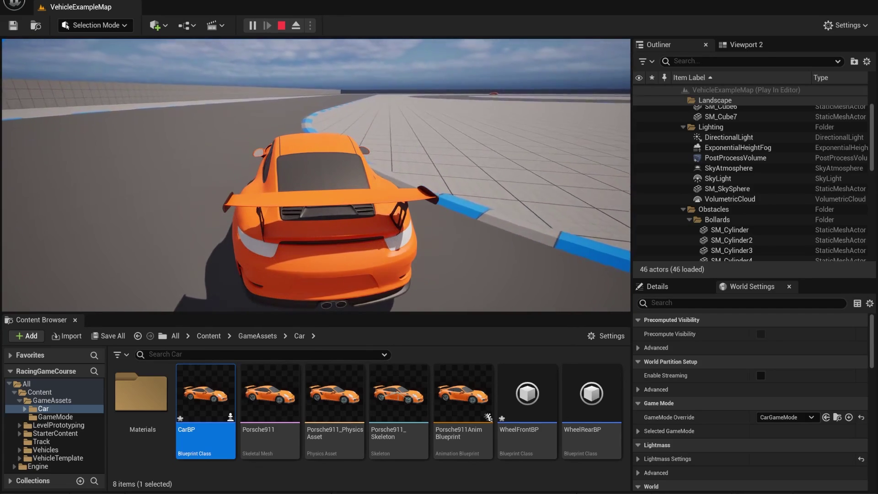
key("d")
key("a")
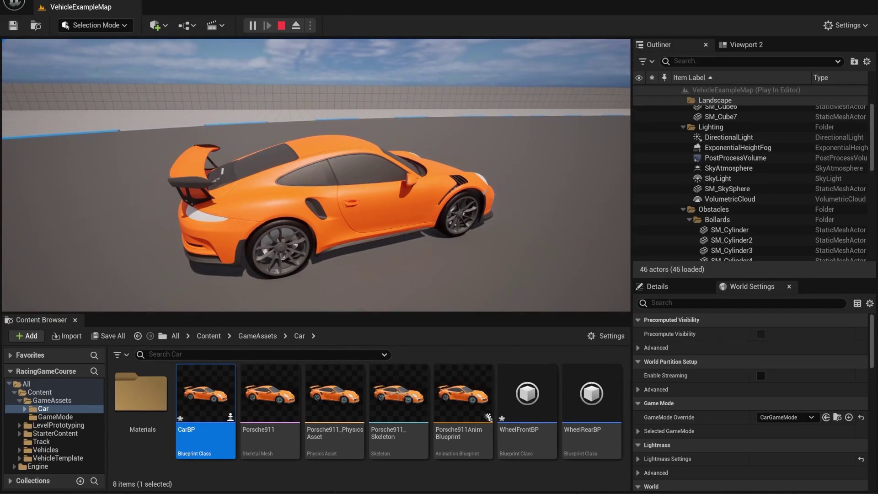
key("Escape")
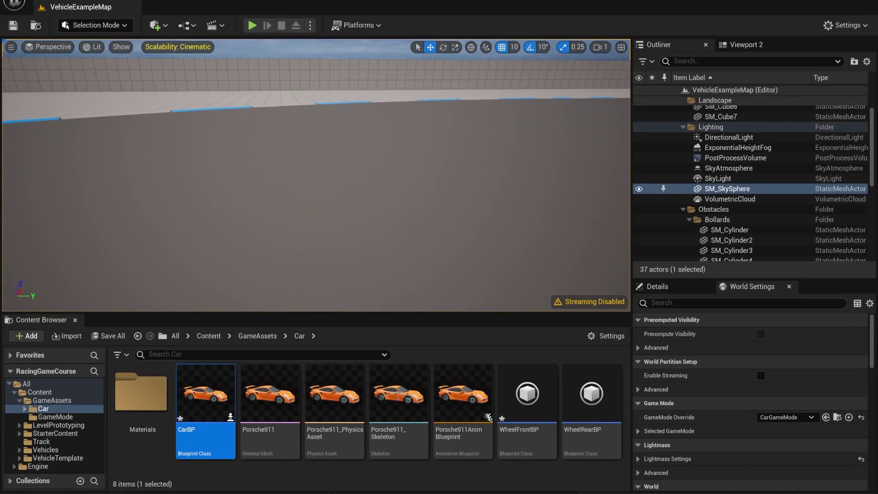
Switch to the web browser and search for "rpm of porsche 911"
left_click(397, 493)
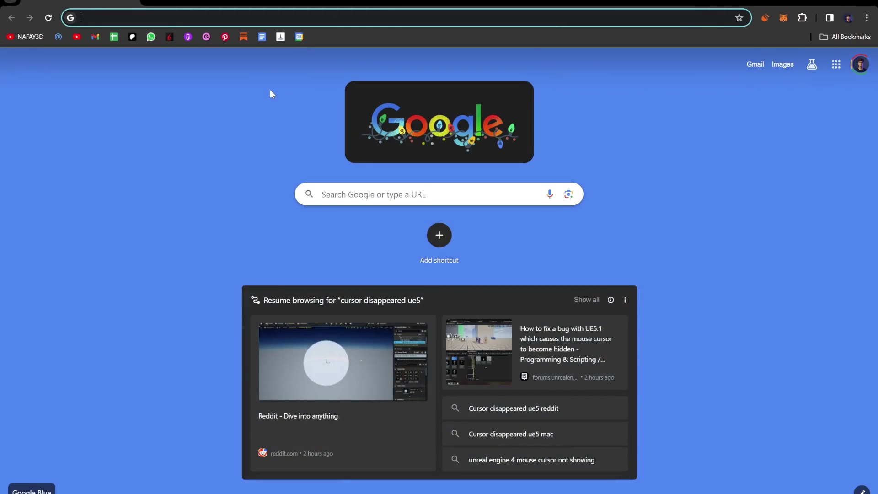
type("rpm of ")
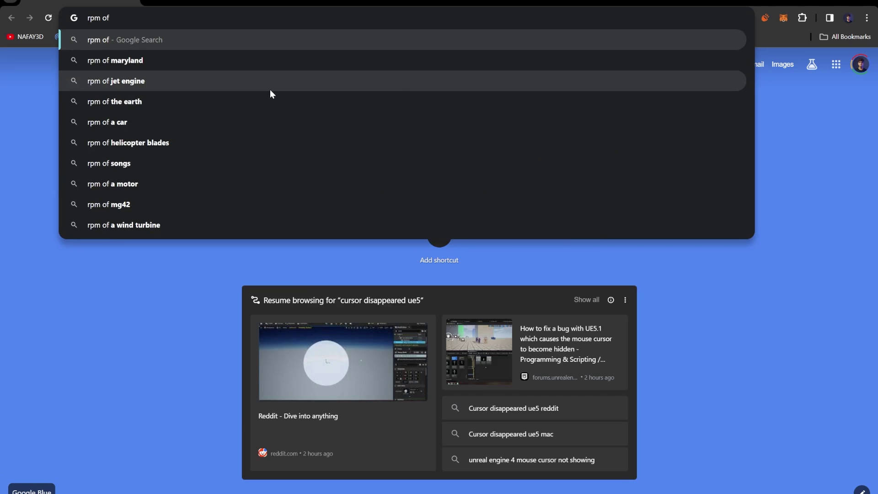
type("porsche 911")
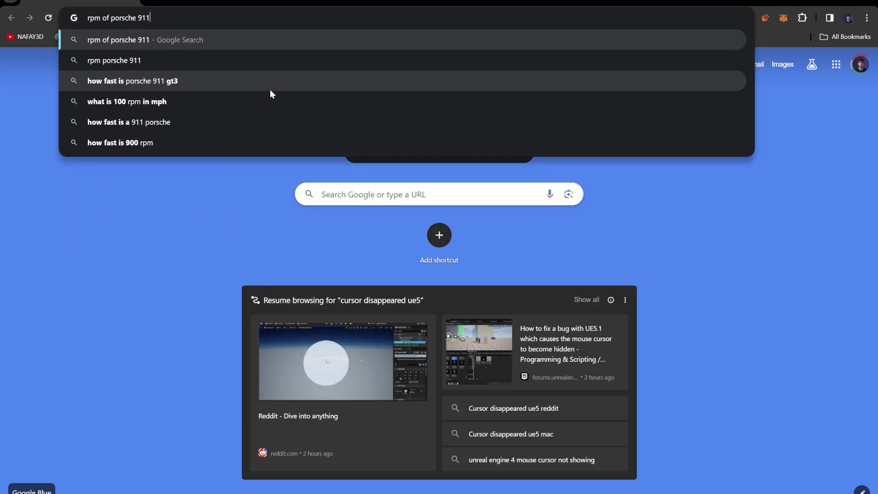
key("Return")
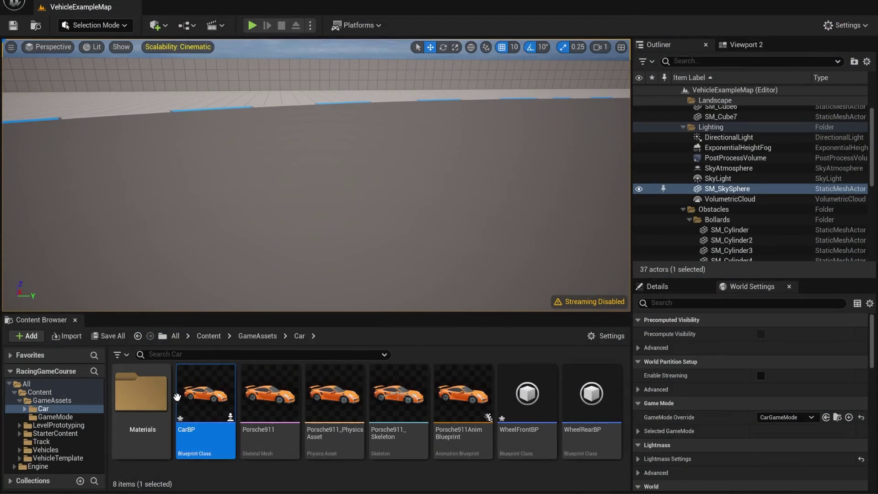
Set Max RPM to 9000 in CarBP's Vehicle Movement Component engine setup, save the blueprint and close its editor
double_click(189, 397)
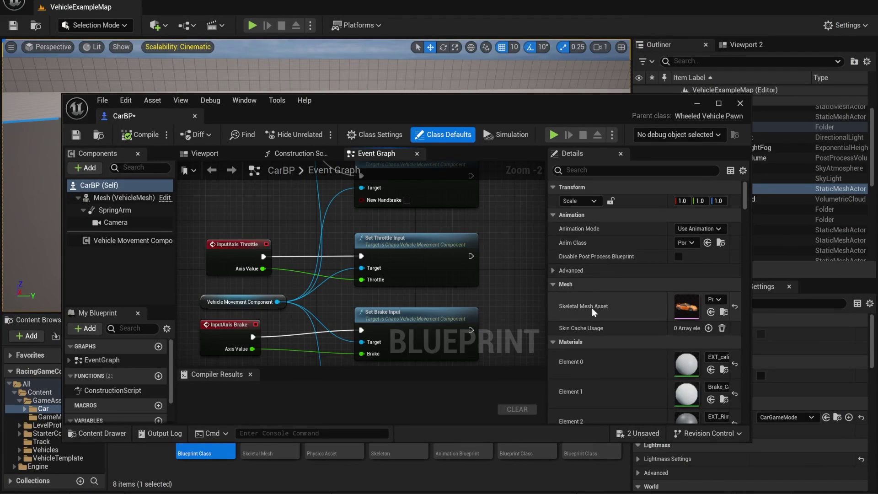
left_click(110, 240)
scroll(664, 311, "down", 10)
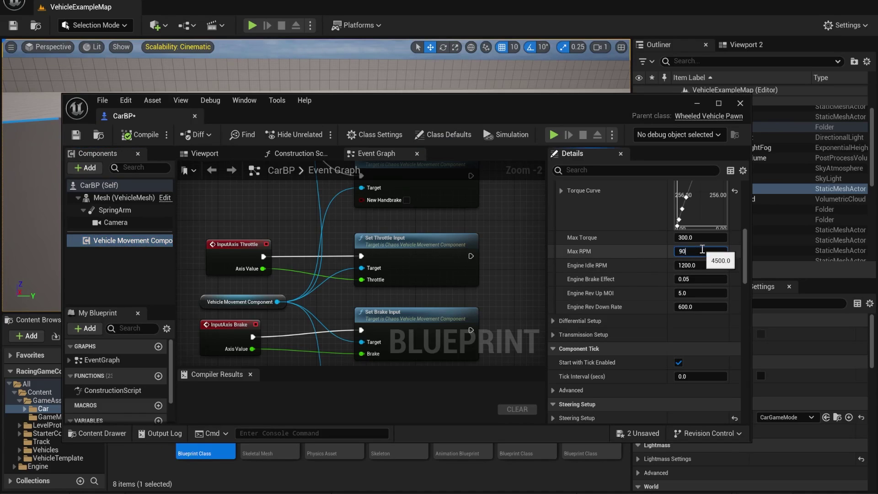
key("Return")
key("ctrl+s")
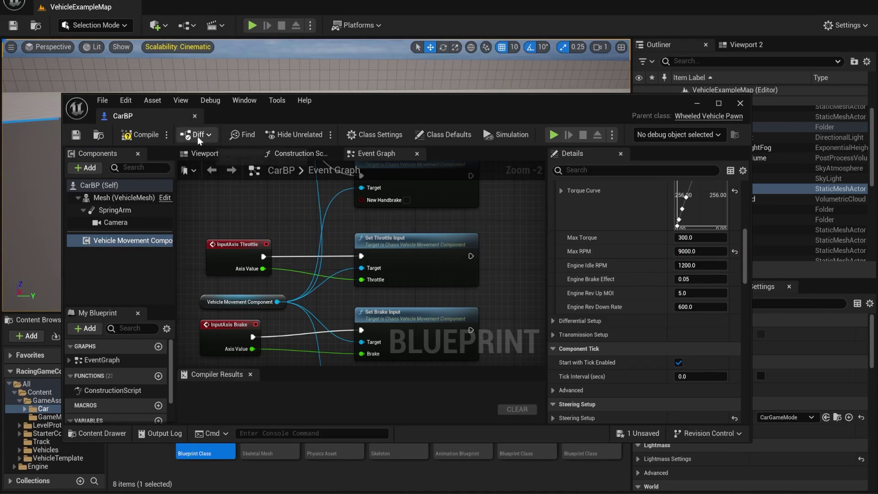
left_click(739, 104)
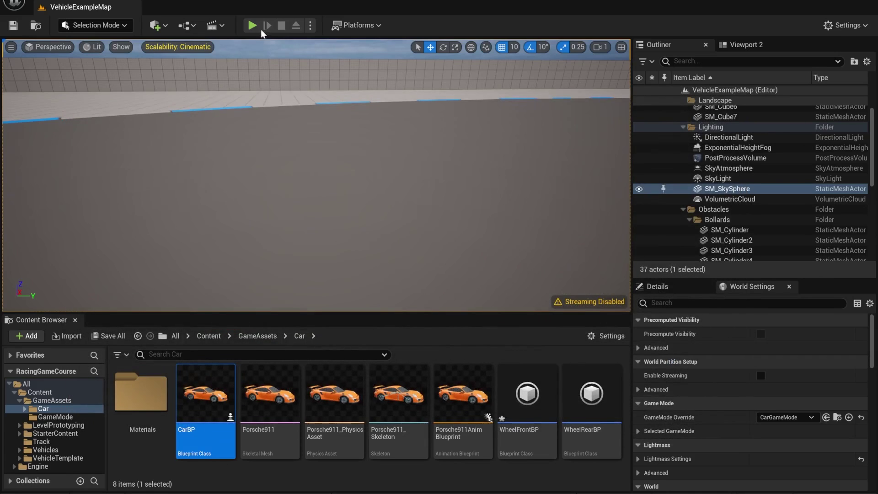
Test-drive the car around the track with the new Max RPM, and end the play session
left_click(252, 25)
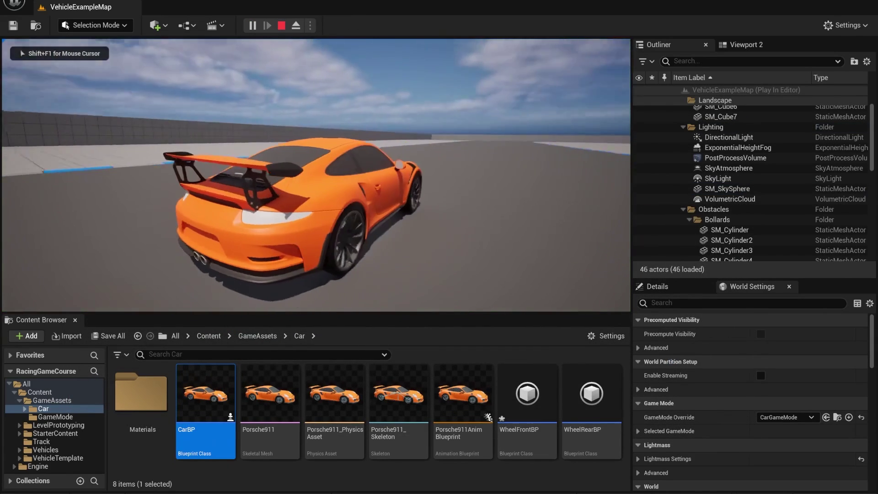
key("w")
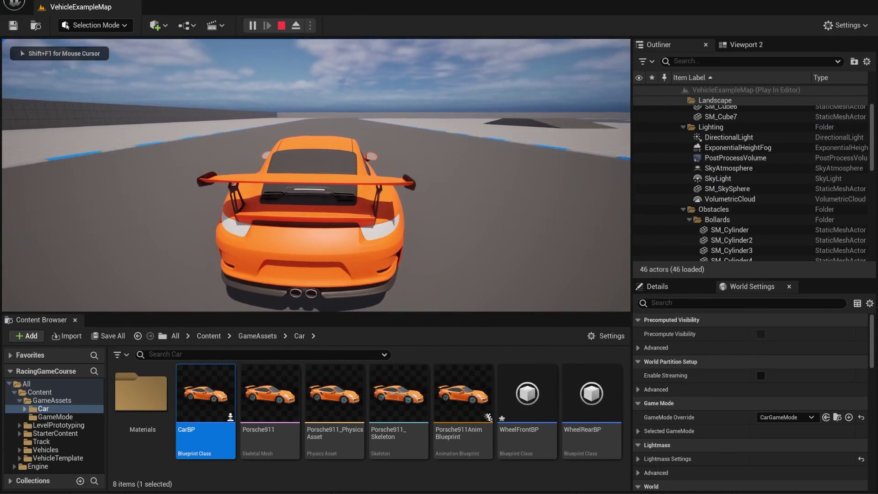
key("d")
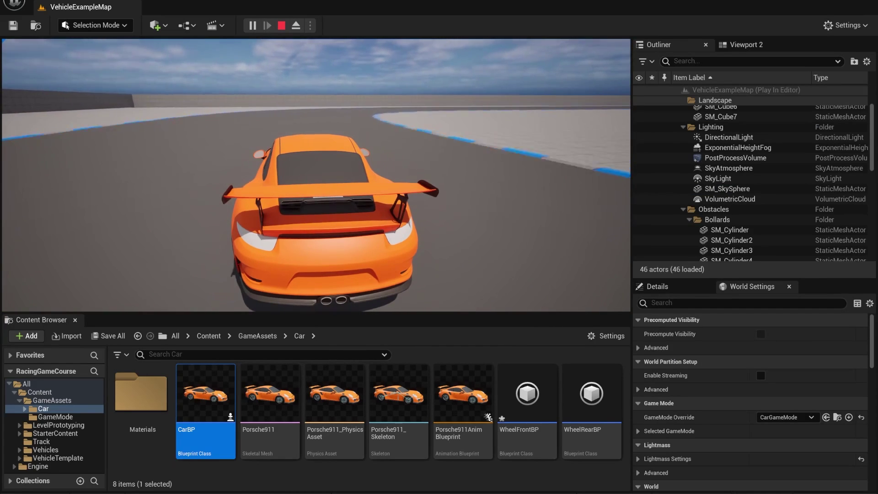
key("d")
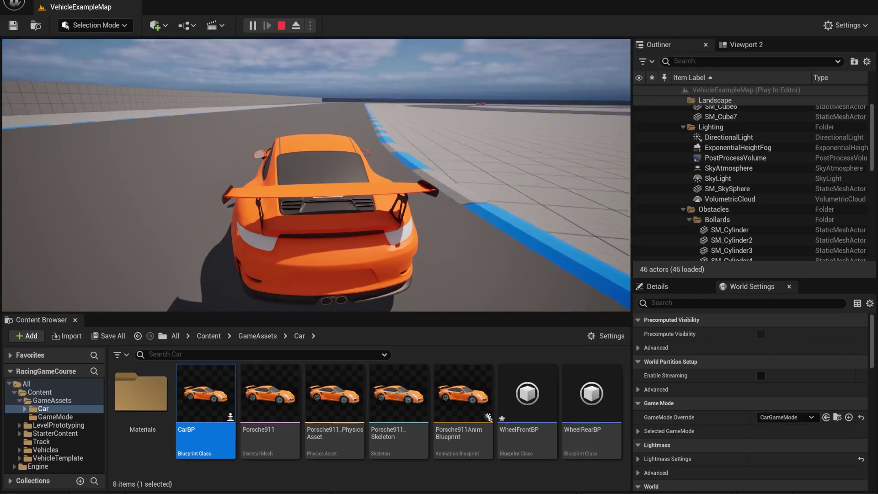
key("a")
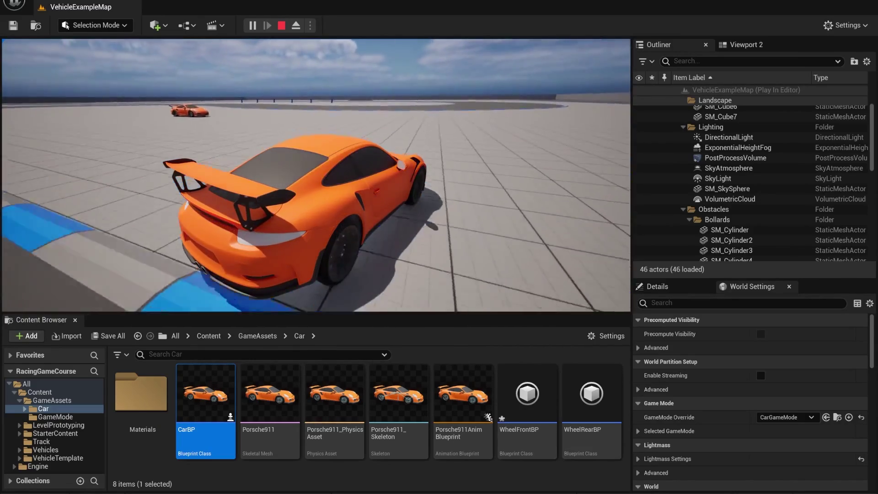
key("Escape")
Select the PlayerStart actor in the level and examine its placement on the track
key("w")
right_click_drag(315, 176, 137, 238)
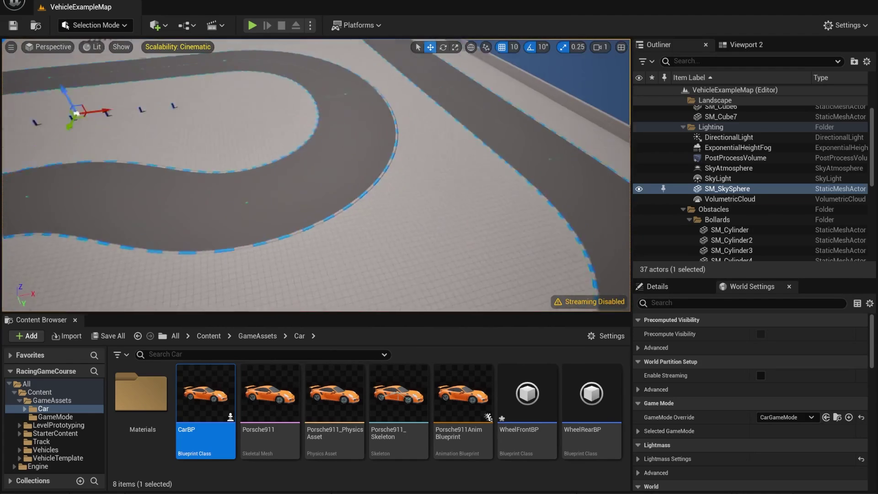
scroll(715, 154, "down", 4)
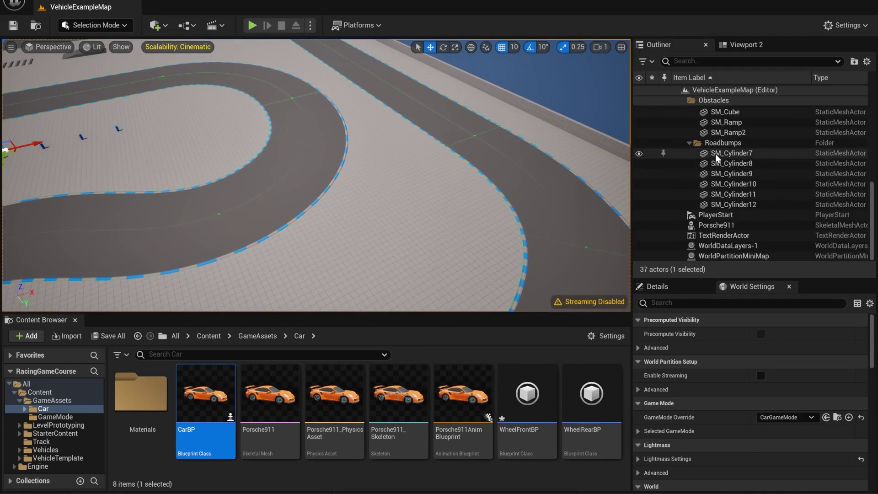
double_click(715, 214)
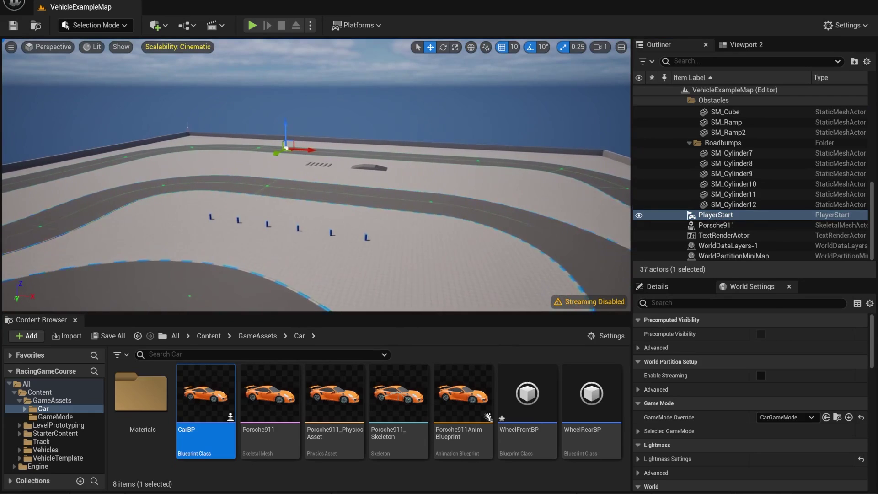
right_click_drag(316, 173, 320, 167)
key("w")
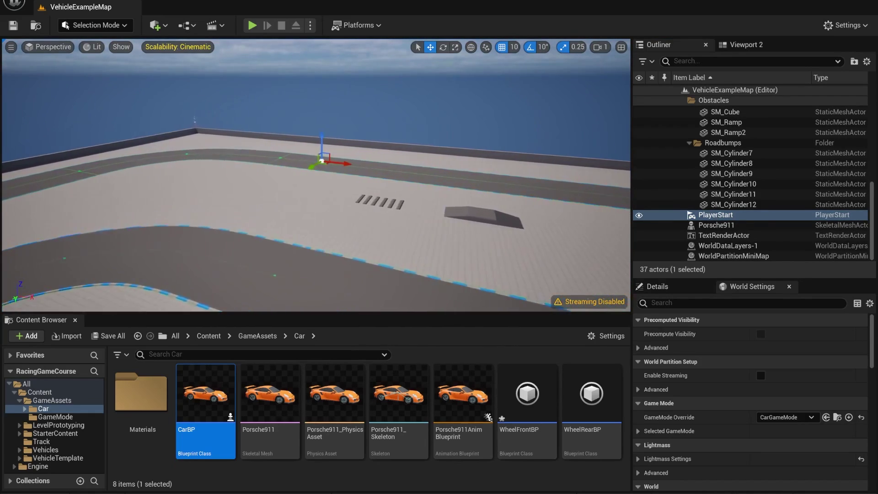
key("w")
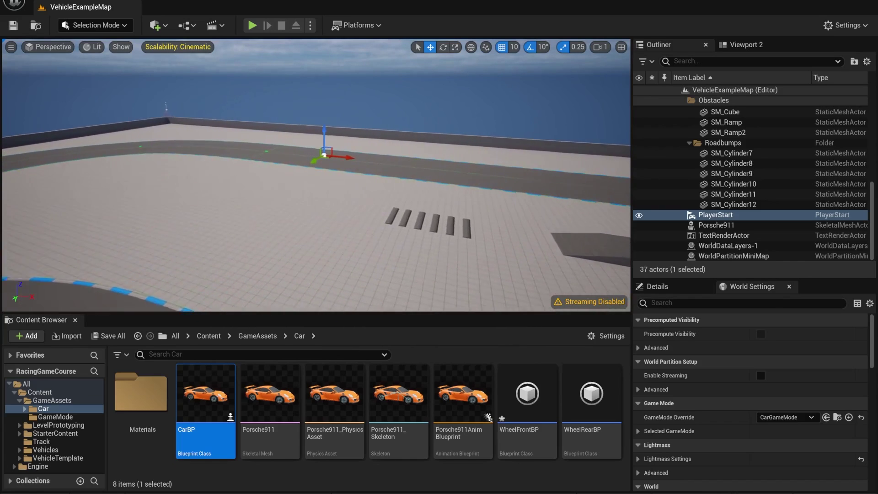
right_click_drag(320, 167, 430, 172)
key("w")
key("w")
key("s")
right_click_drag(319, 136, 366, 148)
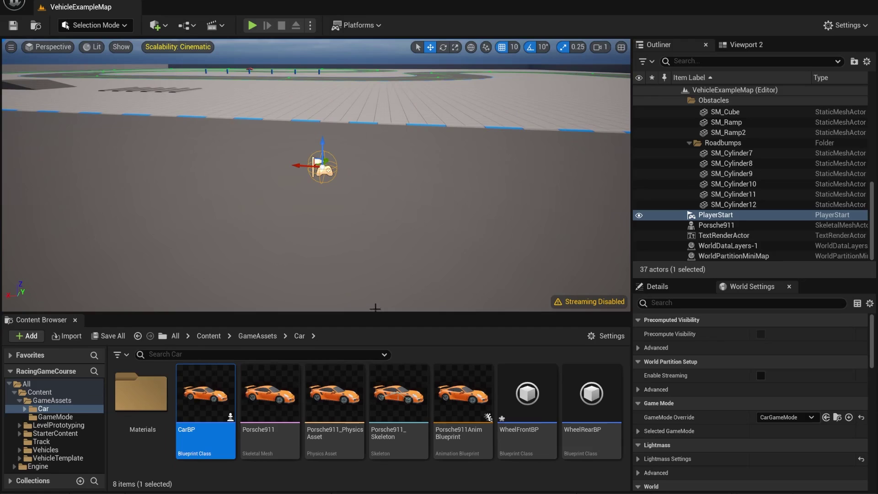
Save the modified WheelFrontBP asset, and open CarBP with its SpringArm component selected
left_click(108, 336)
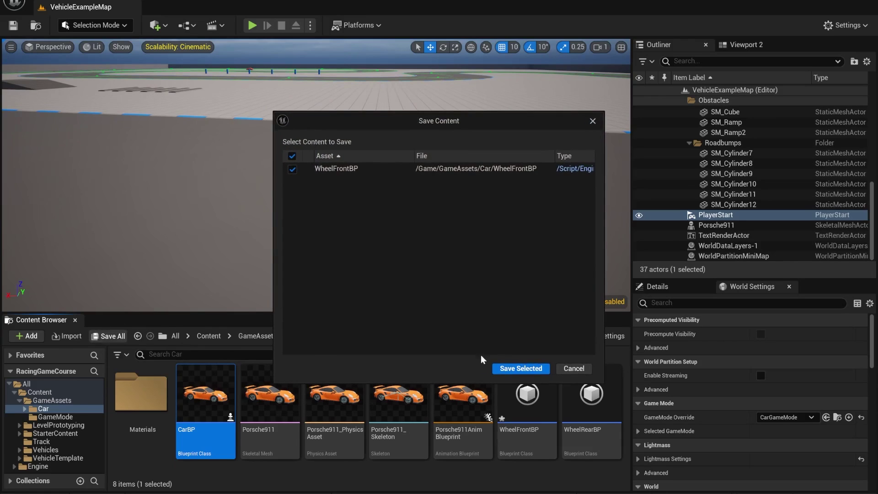
left_click(530, 368)
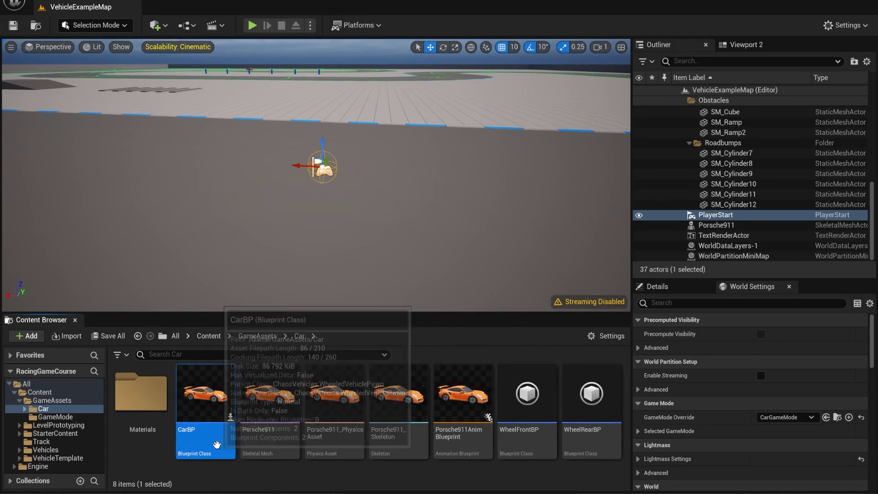
double_click(208, 398)
left_click(133, 240)
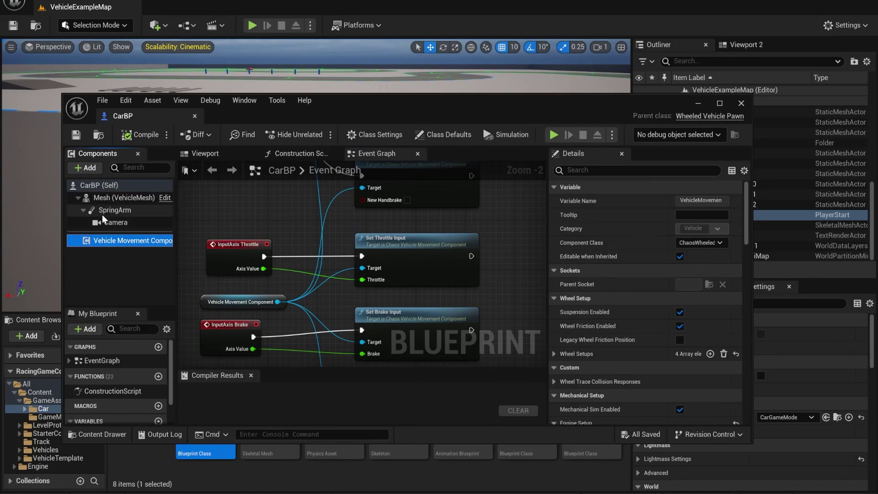
left_click(104, 211)
Move the CarBP editor window clear of the level viewport and test-drive the car through turns to check the camera's follow behaviour
left_click_drag(328, 102, 300, 321)
left_click(252, 25)
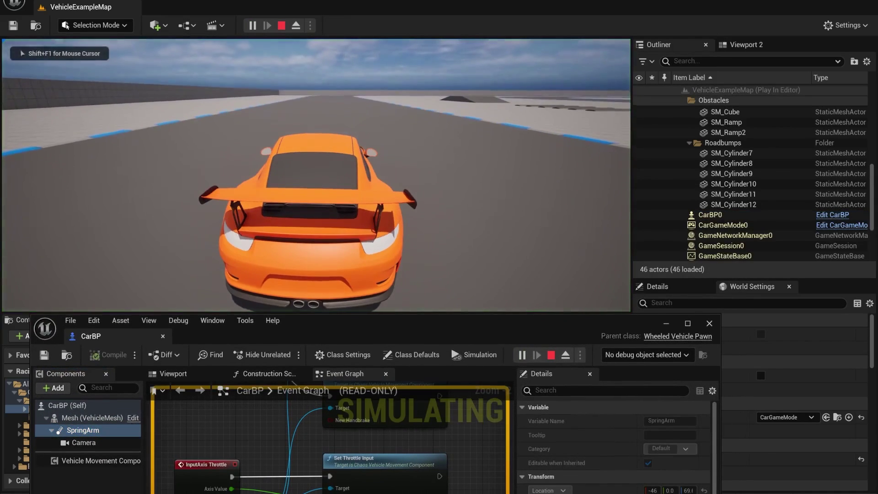
key("w")
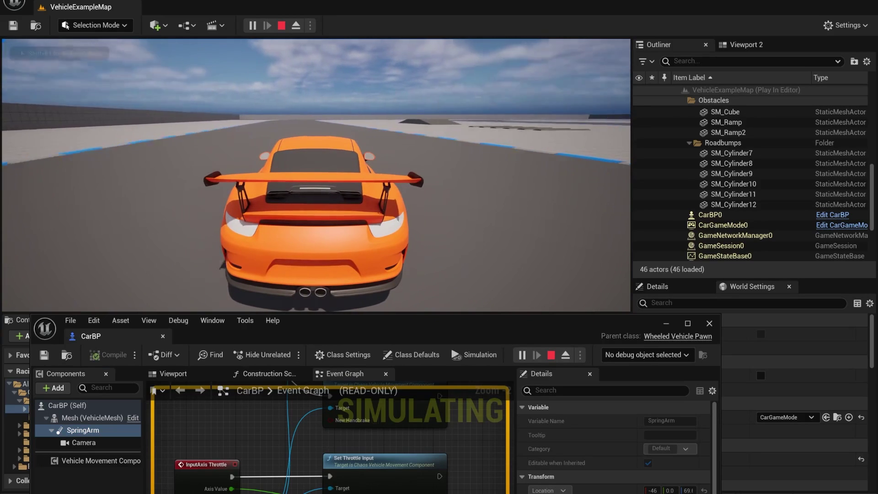
key("a")
key("d")
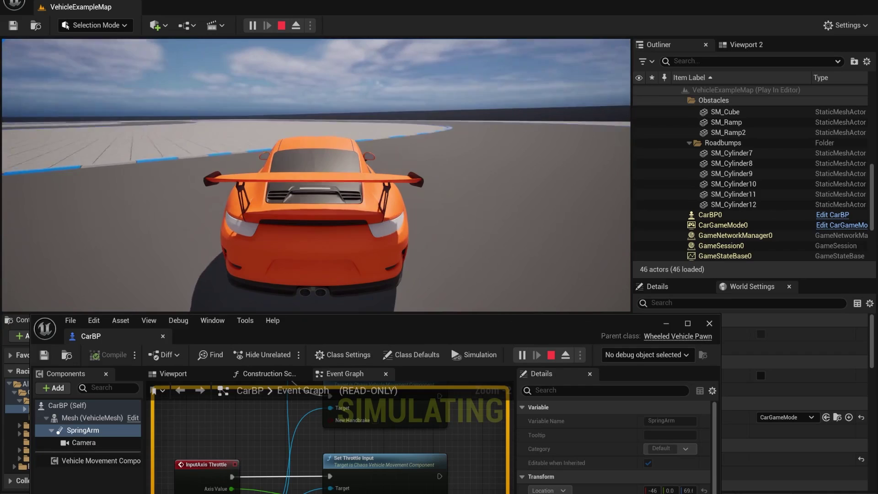
key("a")
key("Escape")
right_click_drag(373, 192, 353, 207)
Enable Camera Lag and Camera Rotation Lag on CarBP's SpringArm component
left_click_drag(426, 319, 438, 85)
left_click(87, 196)
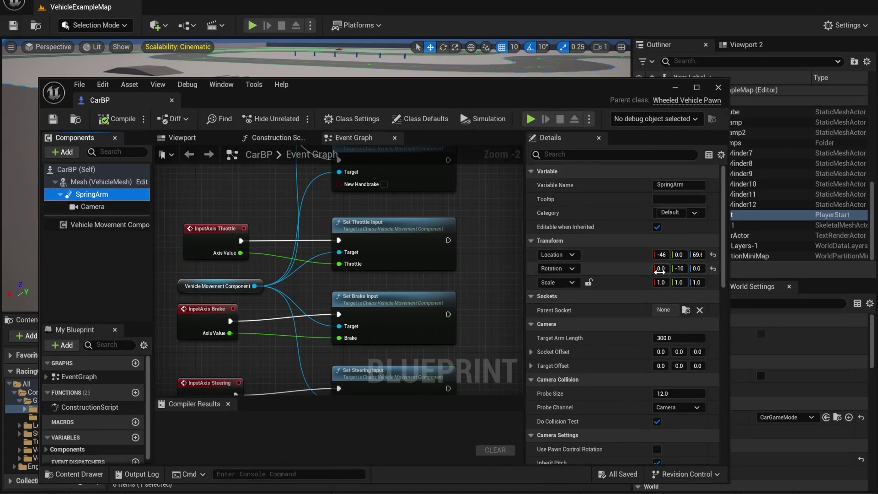
scroll(622, 338, "down", 6)
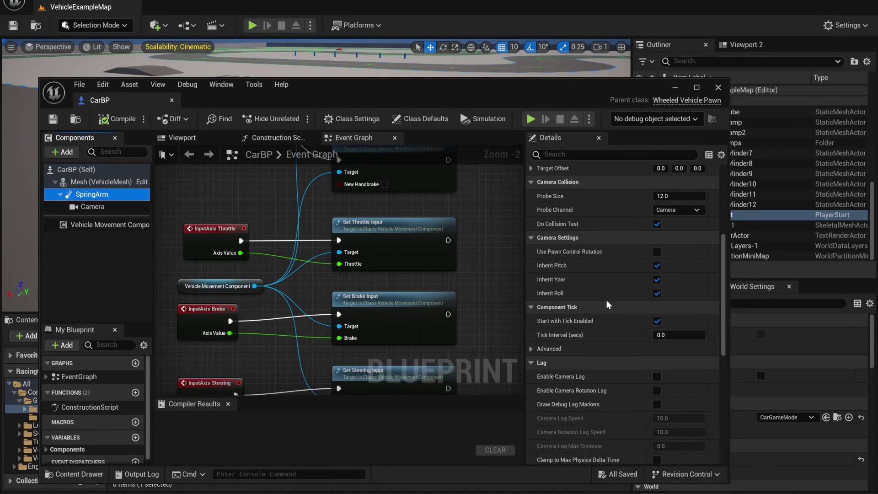
scroll(592, 280, "down", 4)
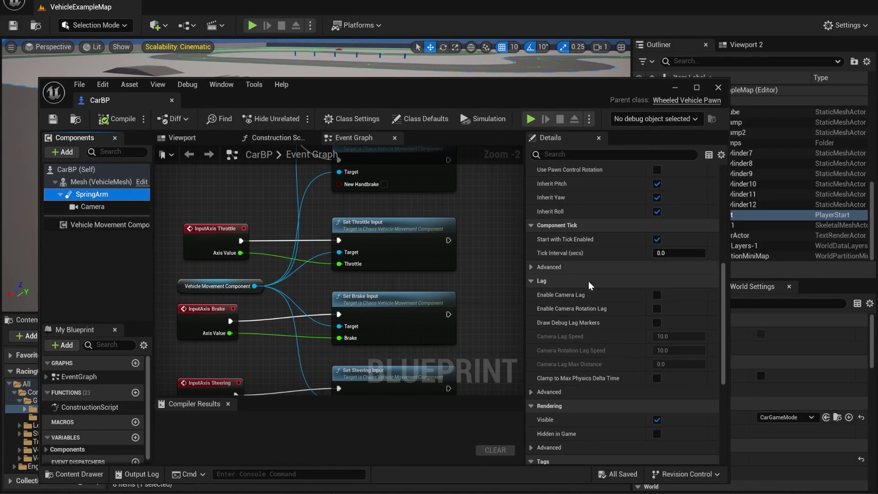
left_click(656, 295)
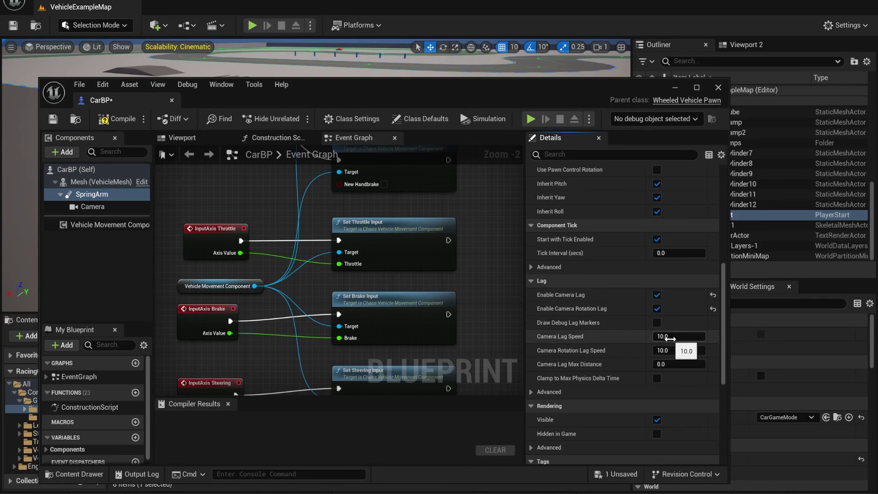
Move the CarBP editor window clear of the viewport and test-drive the car through turns to check the camera with both lag options enabled
left_click_drag(297, 99, 277, 379)
key("alt+p")
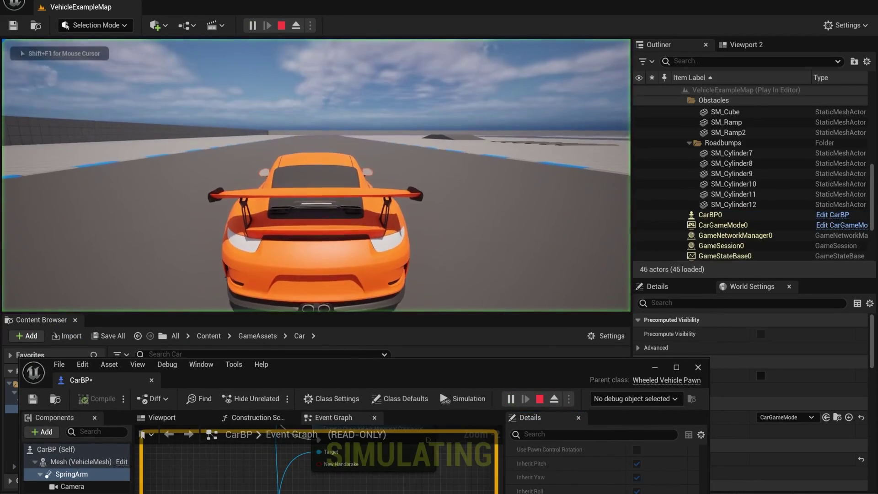
key("w")
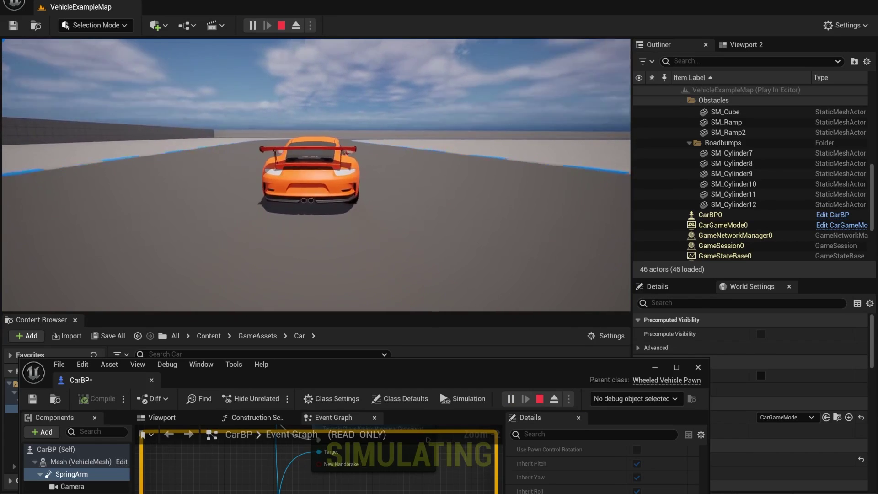
key("d")
key("a")
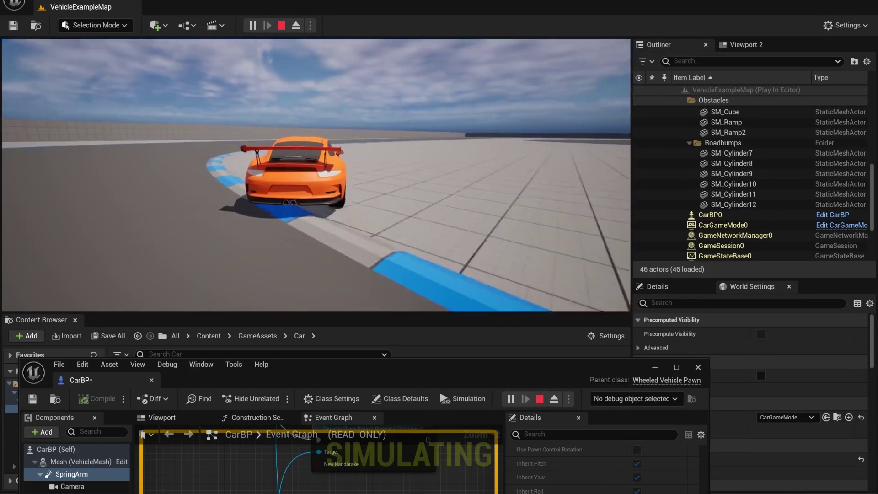
key("d")
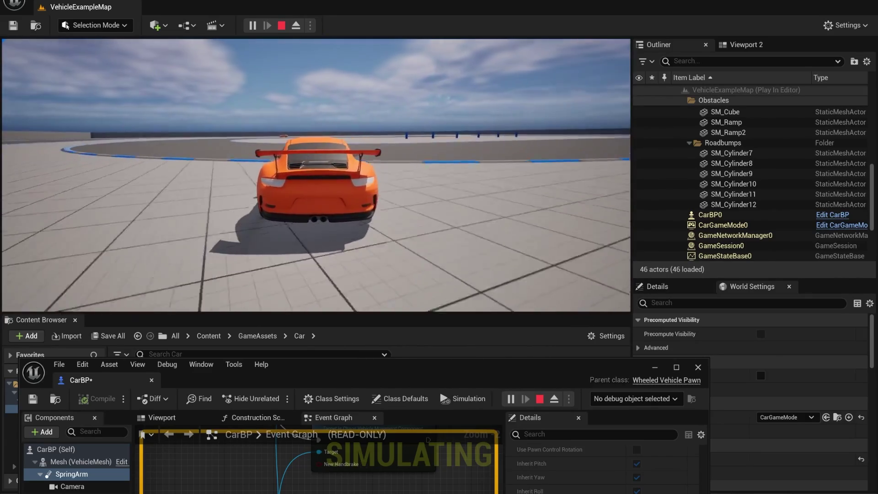
key("Escape")
Disable Enable Camera Lag on CarBP's SpringArm component and test-drive the car through left turns to check the camera with only rotation lag
left_click_drag(374, 376, 382, 173)
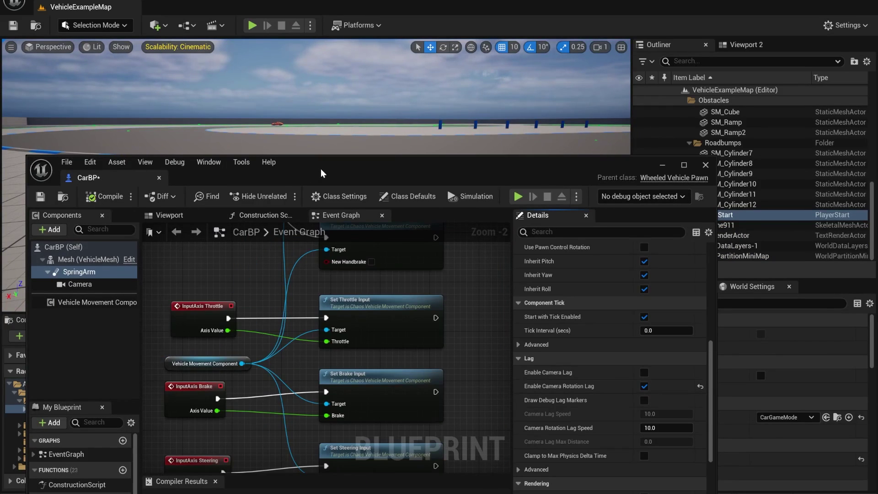
left_click_drag(321, 173, 290, 368)
left_click(251, 28)
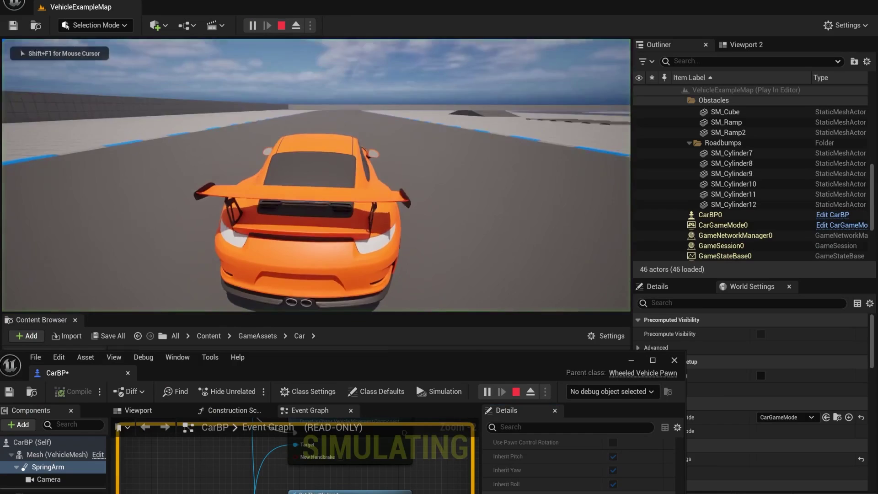
key("w")
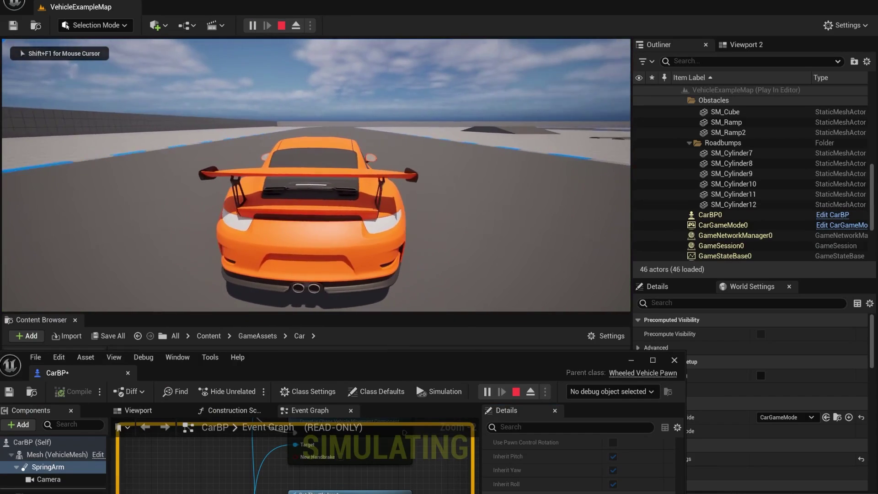
key("a")
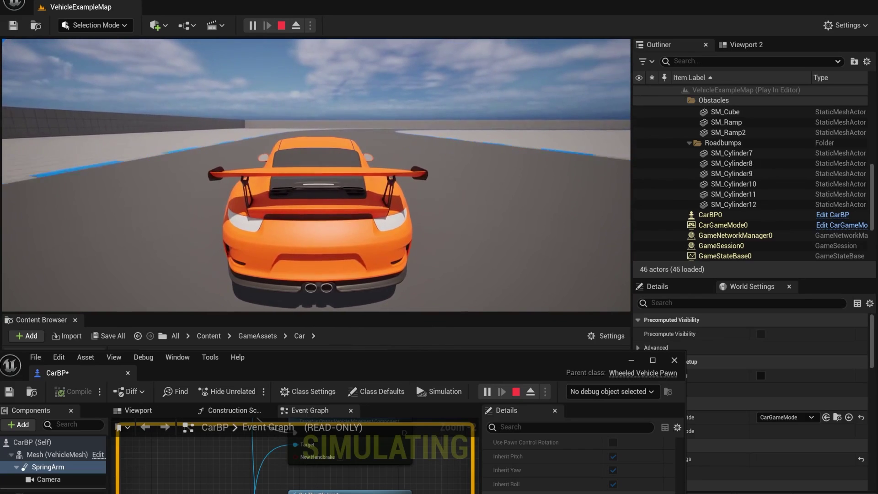
key("a")
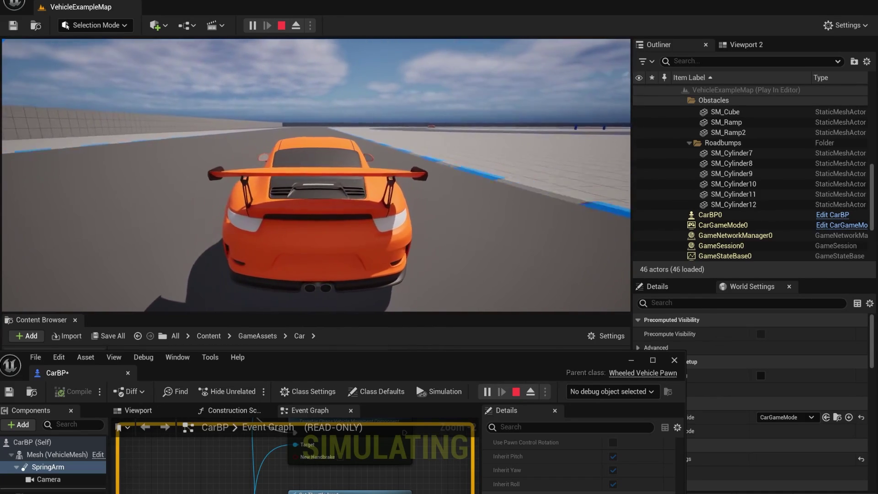
key("a")
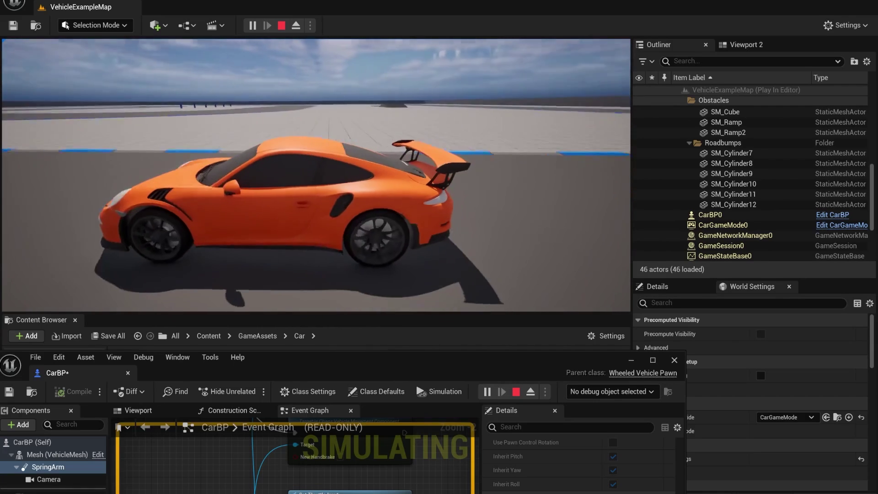
key("Escape")
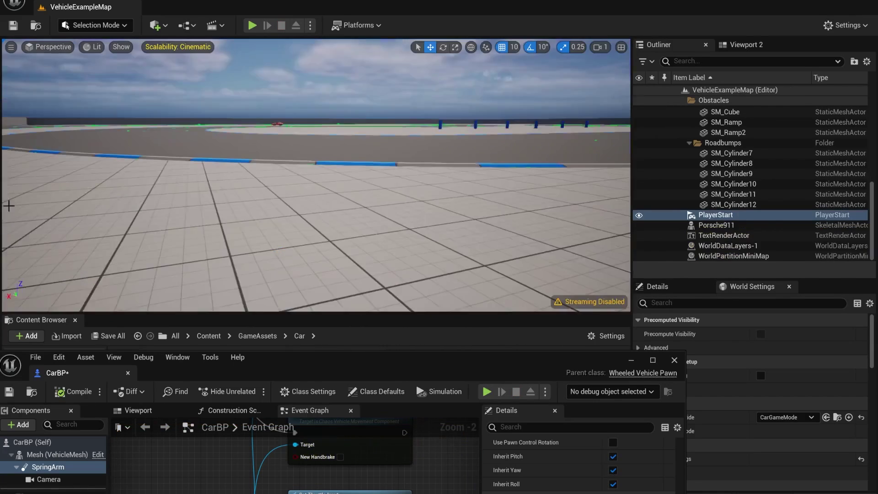
Save the modified CarBP asset and close its Blueprint editor
left_click(108, 336)
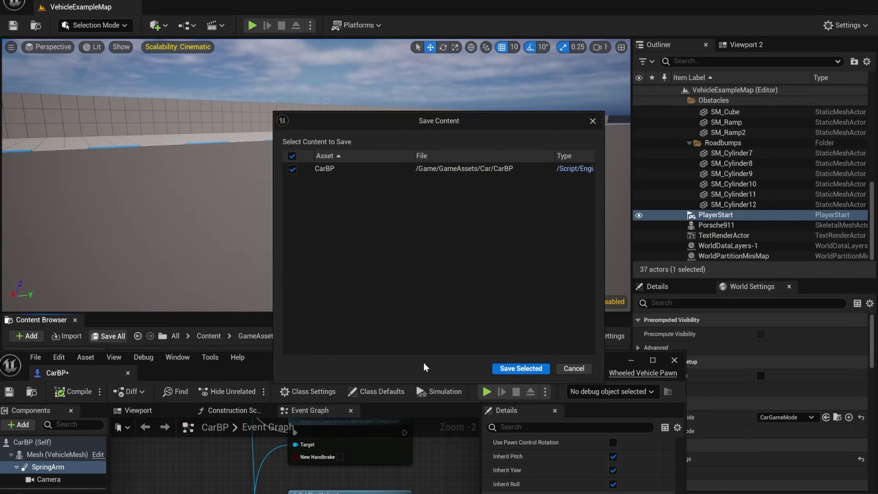
left_click(506, 365)
left_click_drag(506, 365, 515, 94)
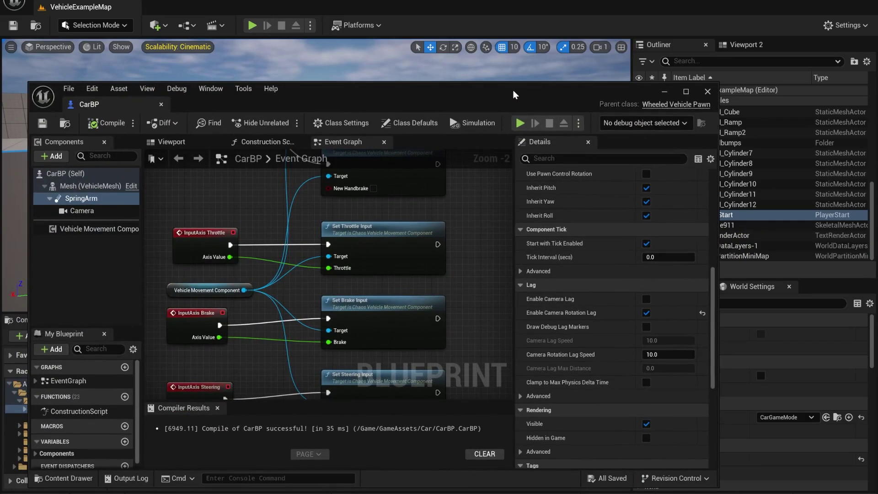
left_click(707, 92)
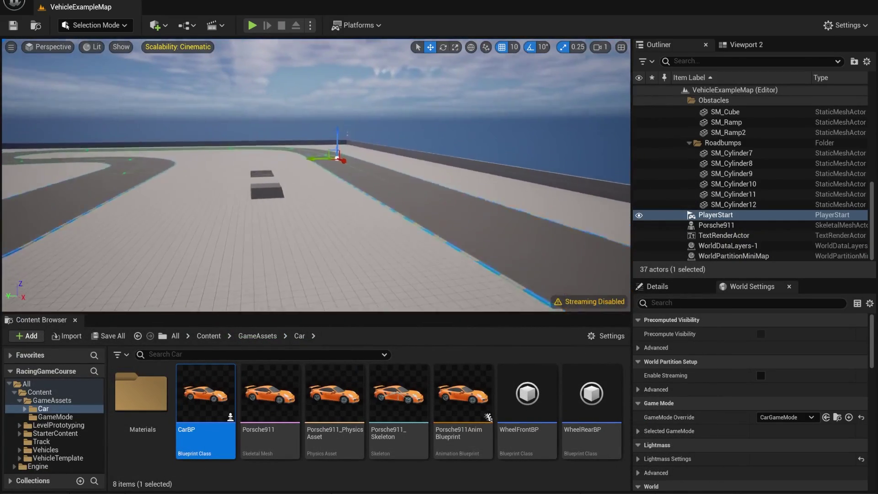